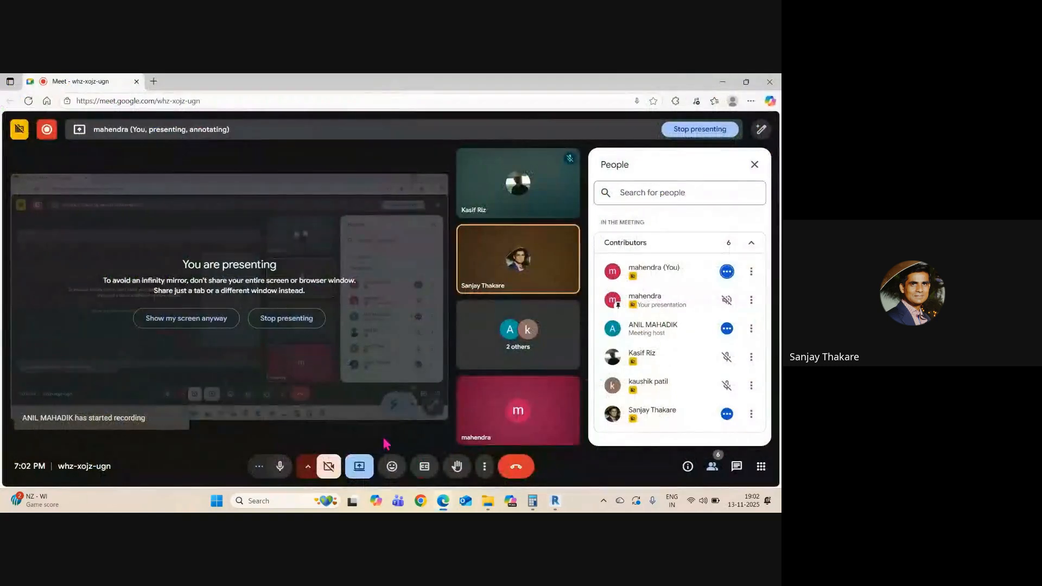
- Mute the unmuted participant's microphone for everyone in the meeting and minimize the meeting window
left_click(727, 414)
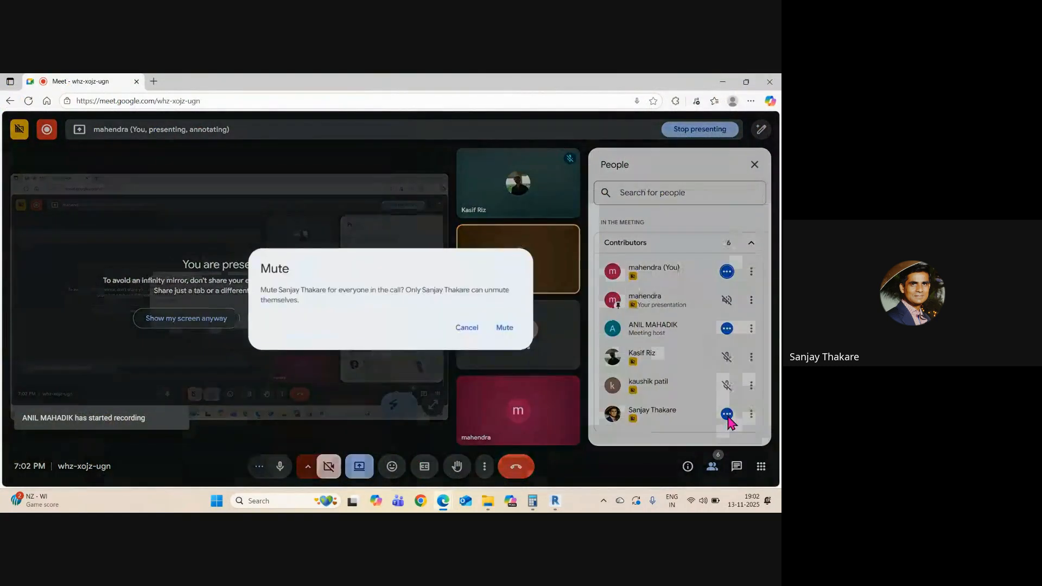
left_click(505, 328)
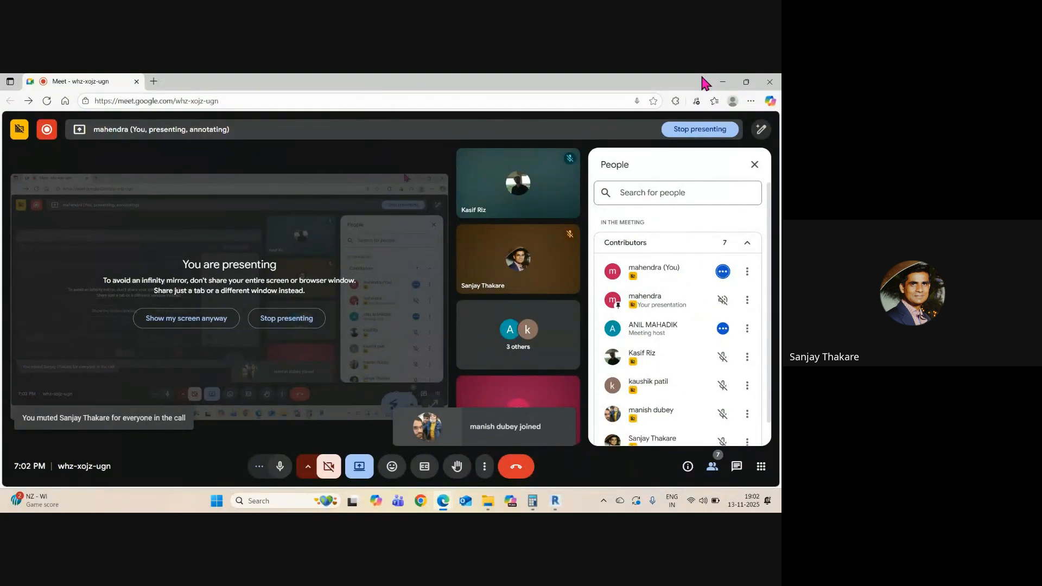
left_click(722, 81)
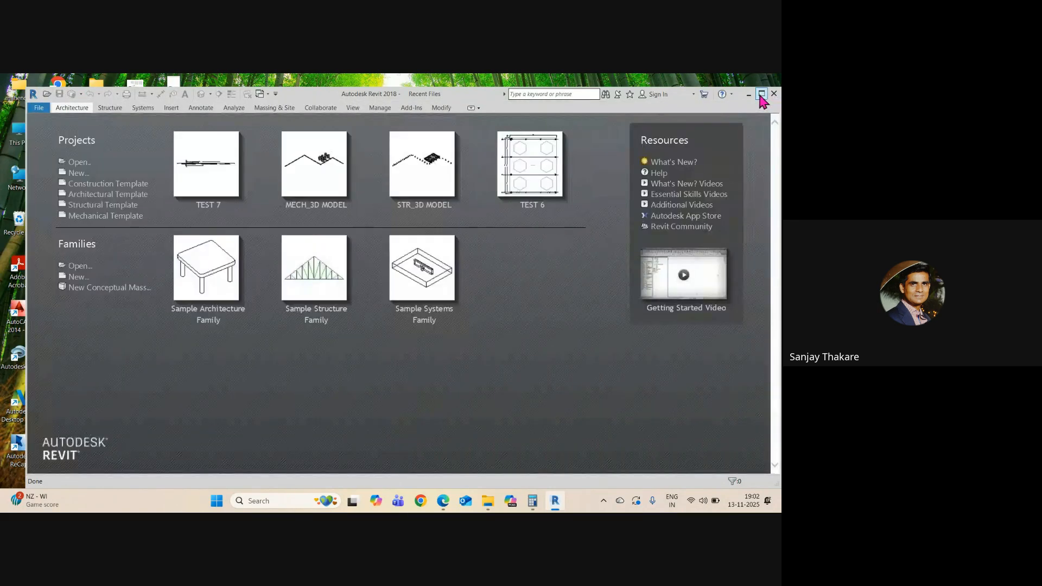
- Maximize Revit, open the recent project TEST 7, and display its Level 1 structural plan
left_click(762, 95)
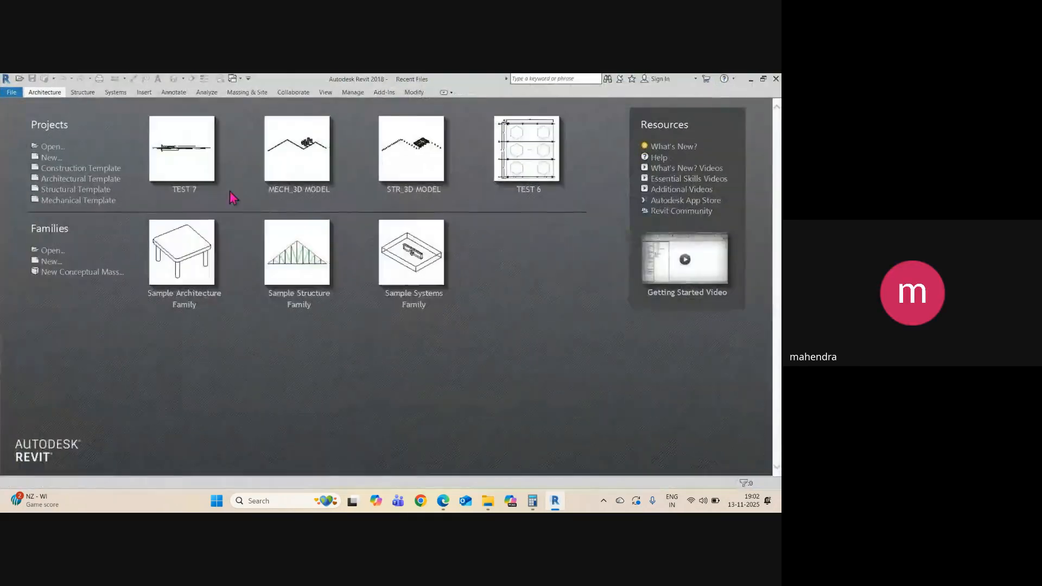
left_click(175, 144)
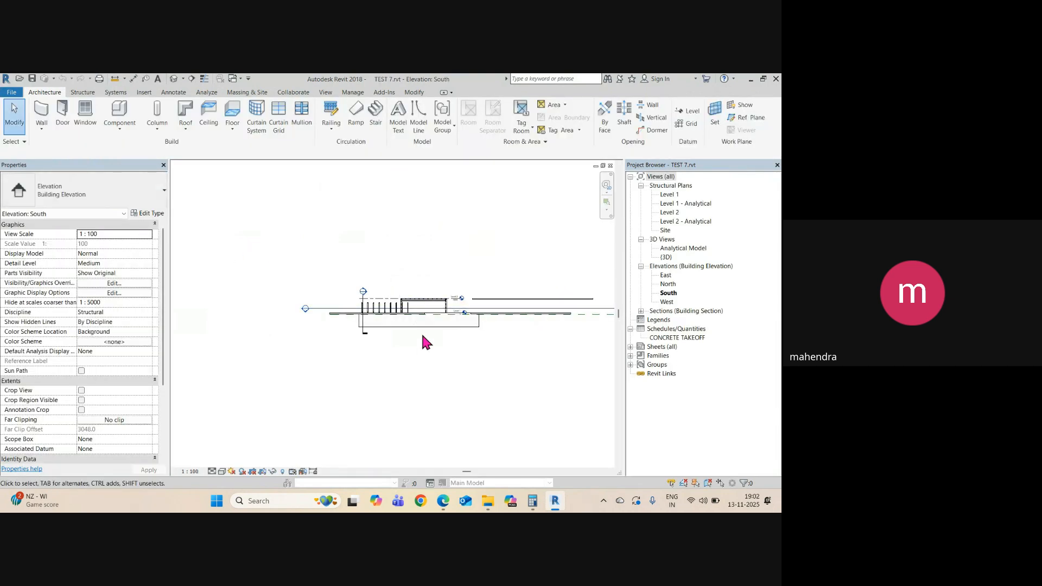
double_click(667, 196)
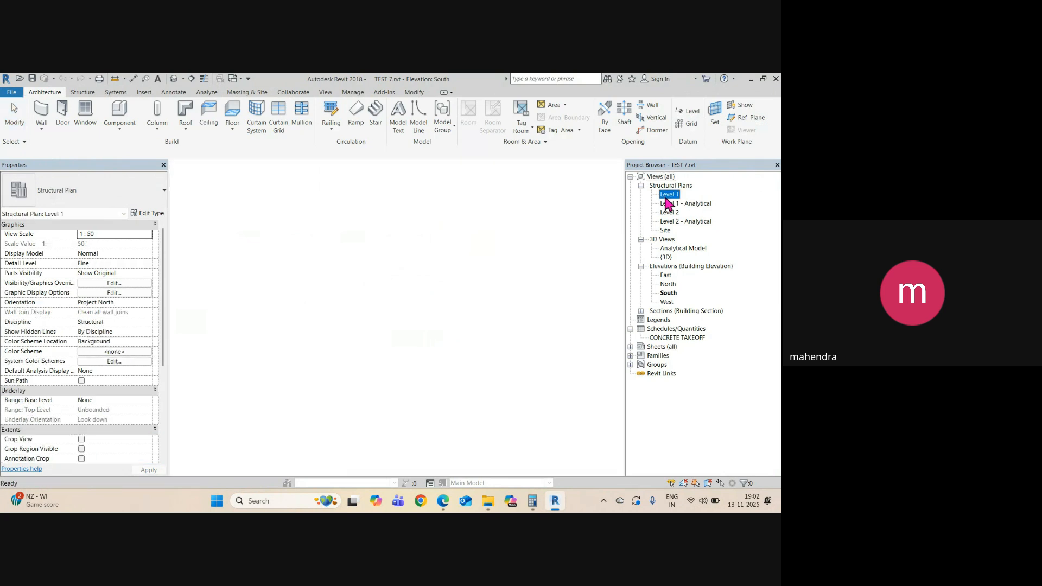
scroll(456, 301, "down", 2)
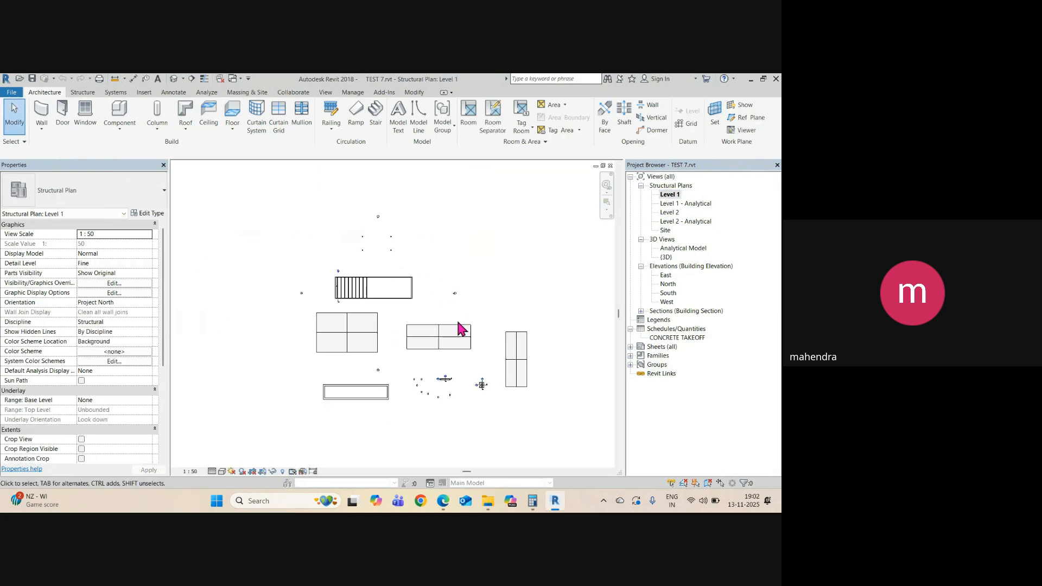
- Open Pile Layout.dwg from the REvit folder in AutoCAD and examine its circular pile arrangement
mouse_move(489, 508)
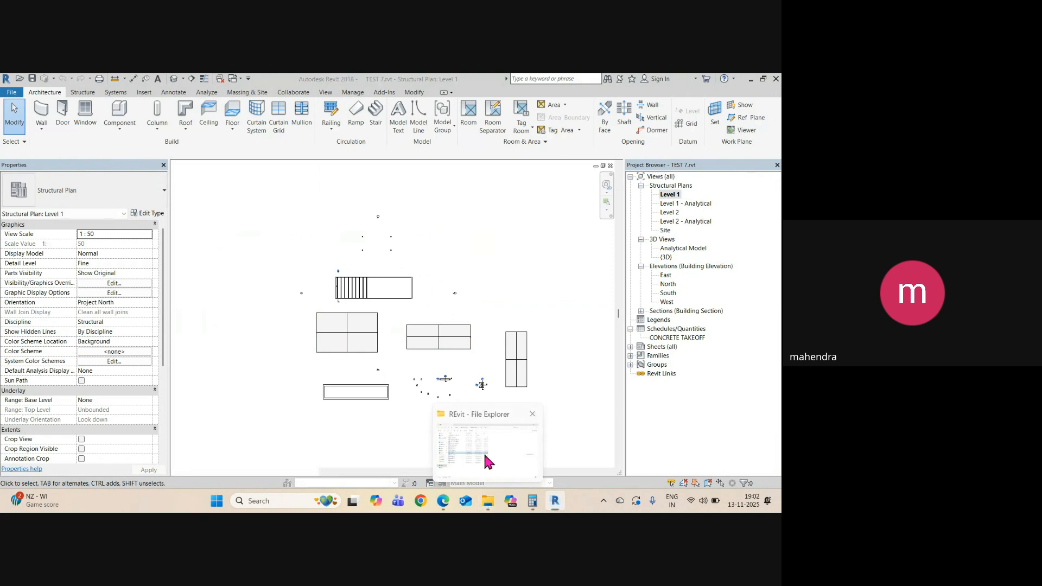
left_click(485, 456)
left_click(119, 178)
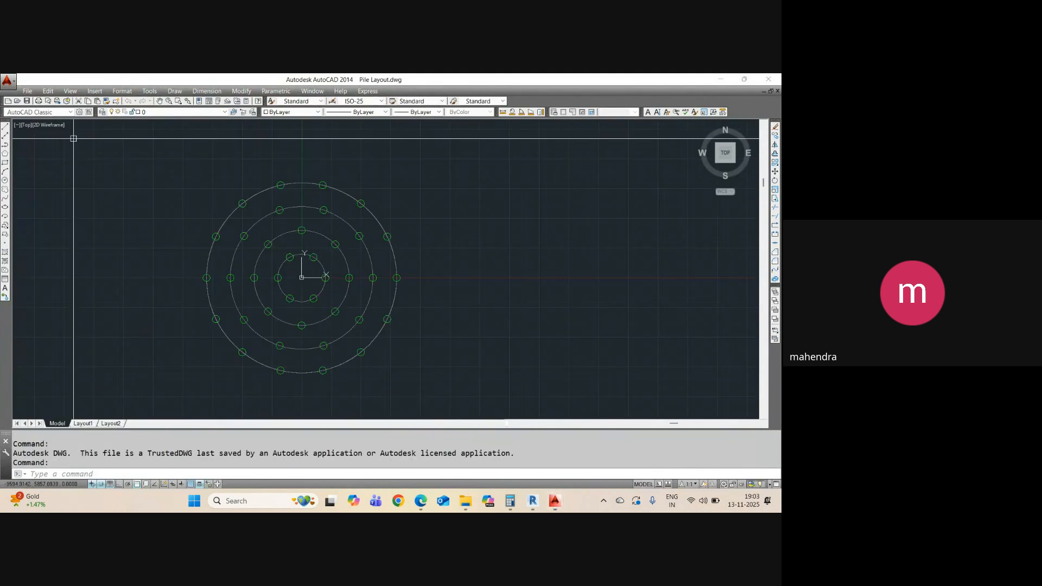
scroll(275, 247, "up", 5)
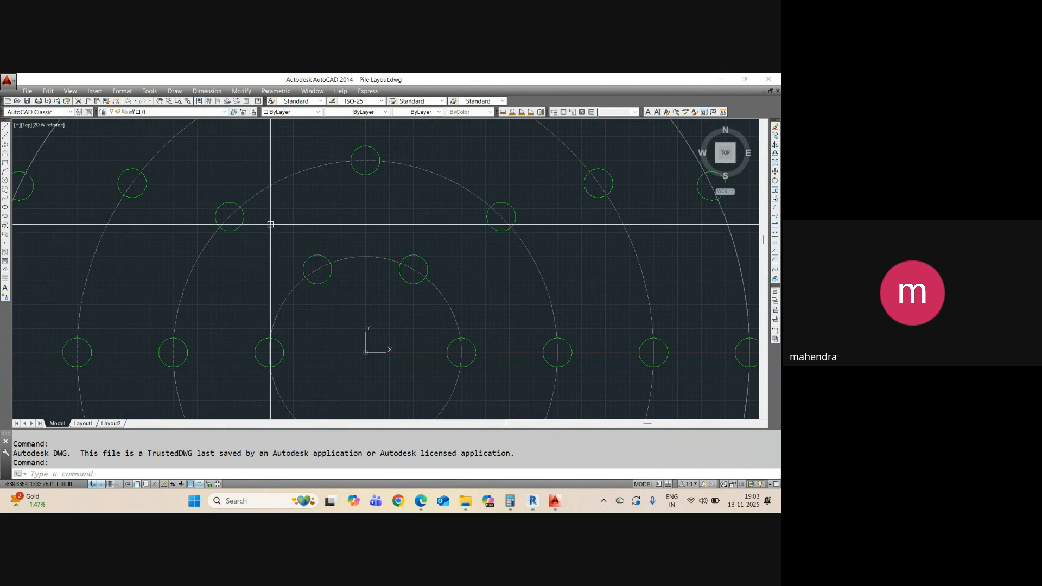
scroll(414, 301, "down", 5)
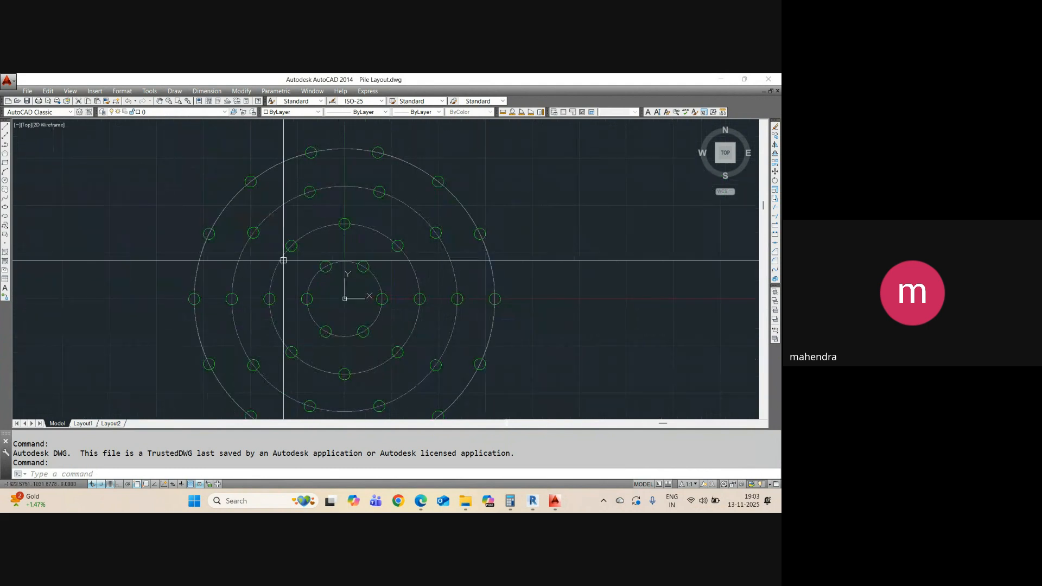
middle_click_drag(305, 260, 286, 247)
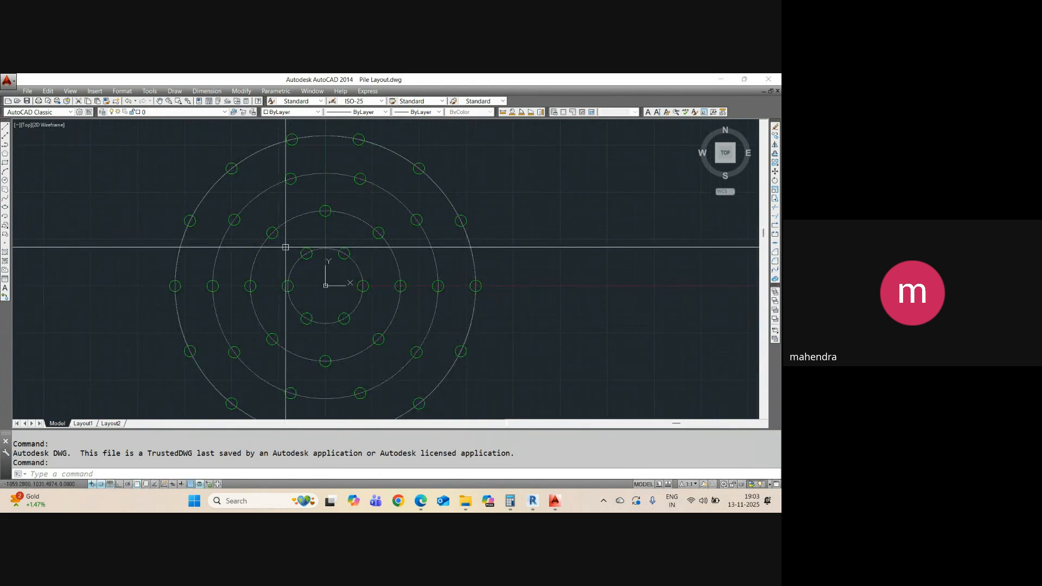
- Switch back to Revit and start linking a CAD file into the Level 1 plan
left_click(533, 501)
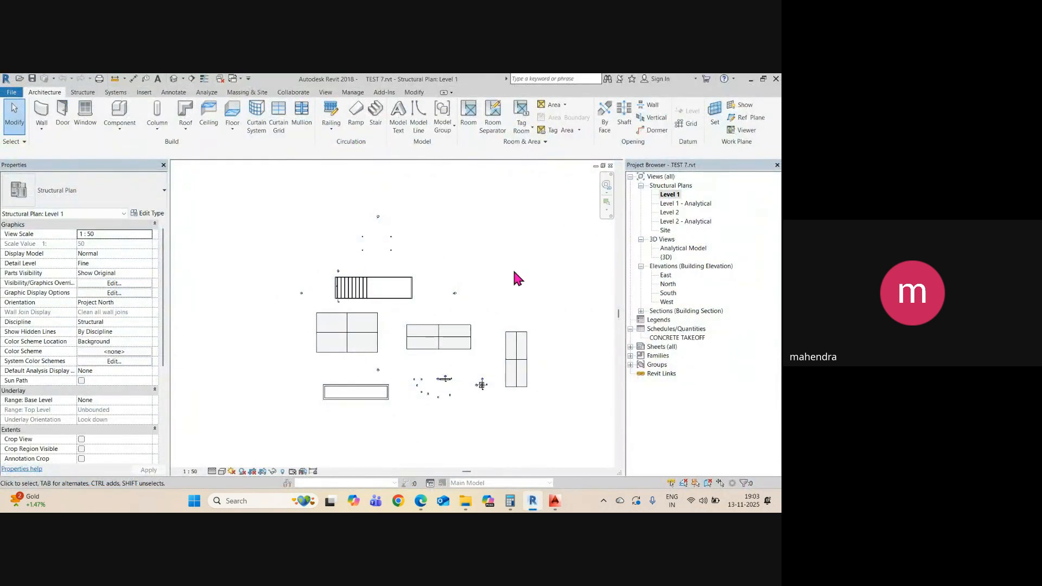
middle_click_drag(514, 277, 651, 348)
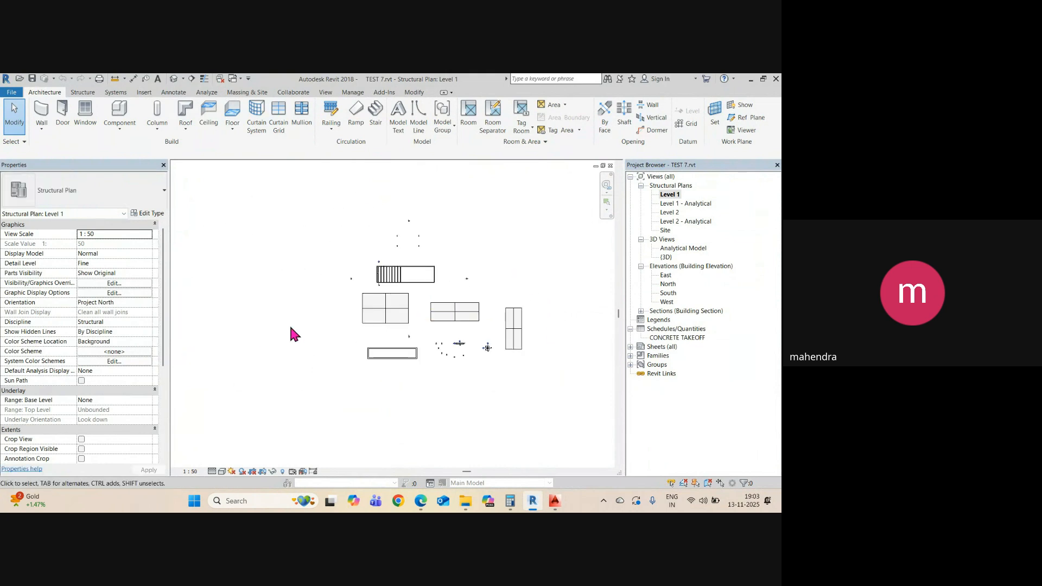
left_click(144, 93)
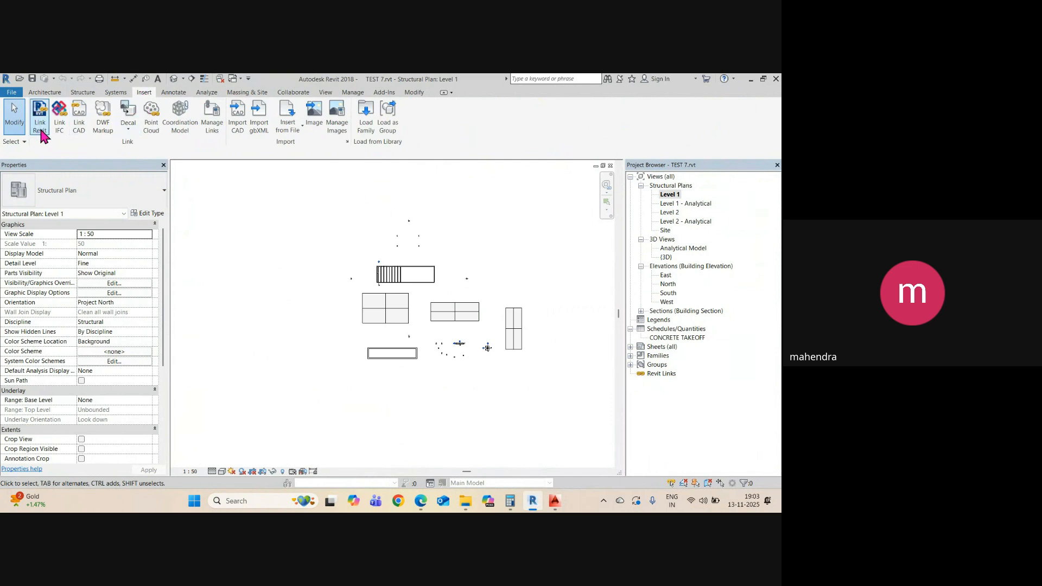
left_click(79, 118)
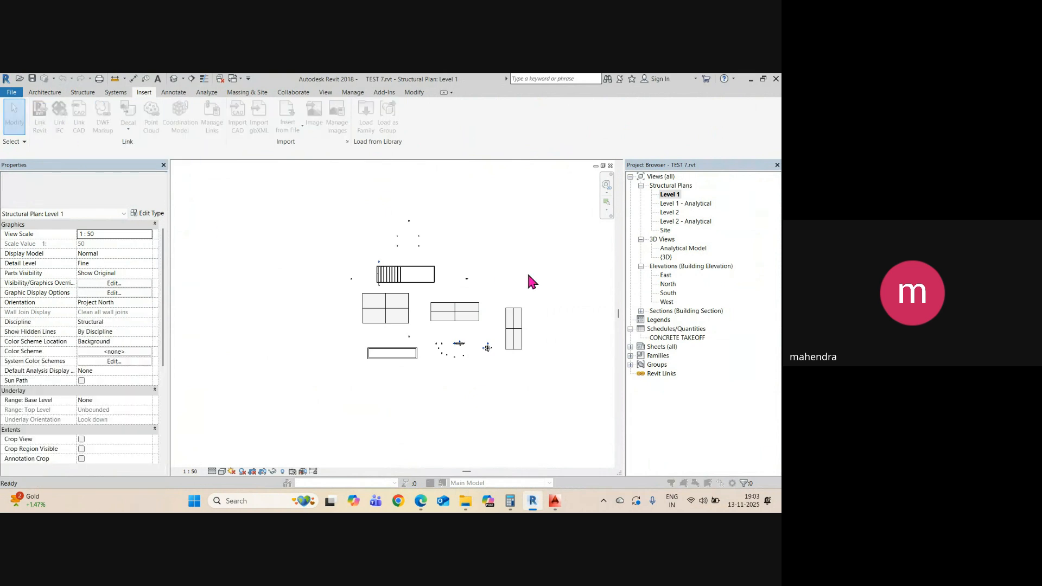
left_click_drag(265, 130, 330, 181)
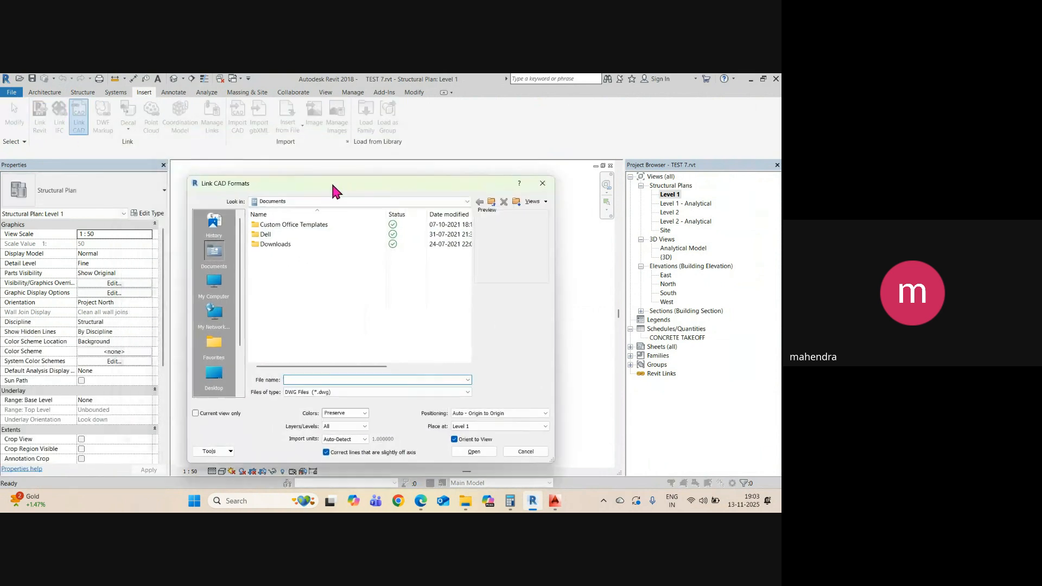
- Check the folder path of Pile Layout.dwg in File Explorer and select that file in the D: drive's REvit folder for linking
mouse_move(471, 504)
left_click(467, 463)
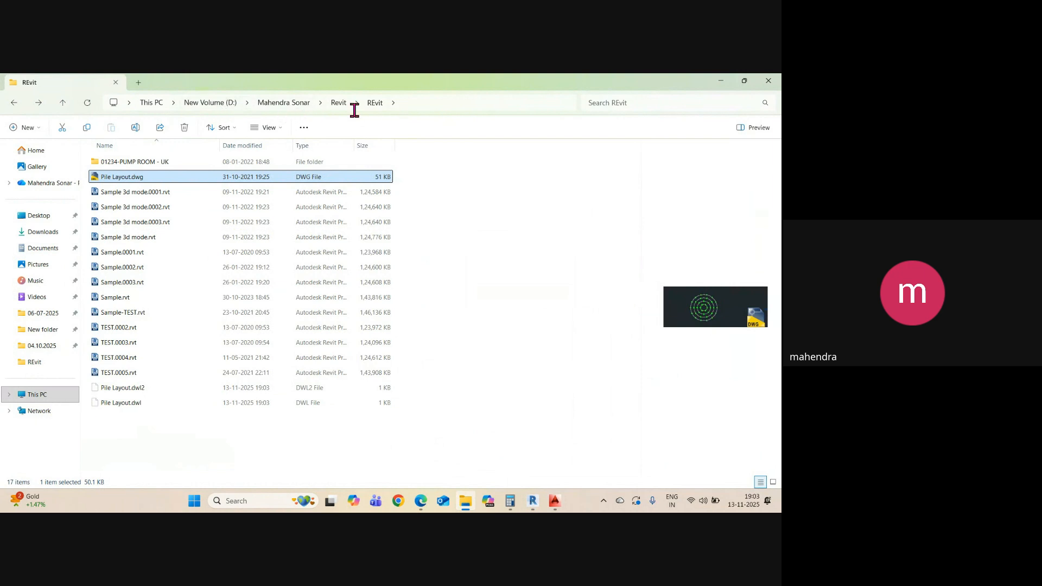
left_click(720, 80)
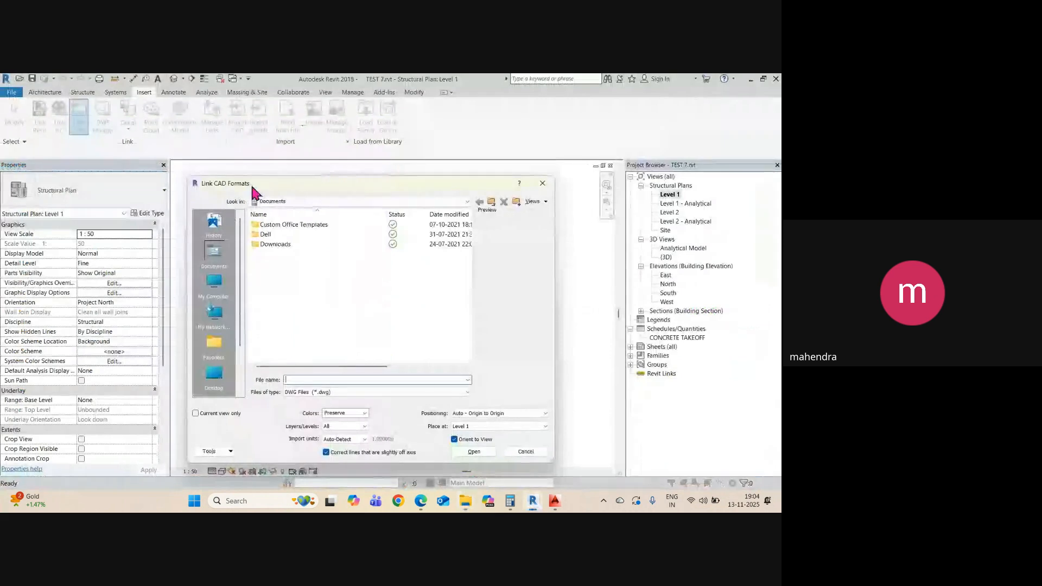
left_click(320, 202)
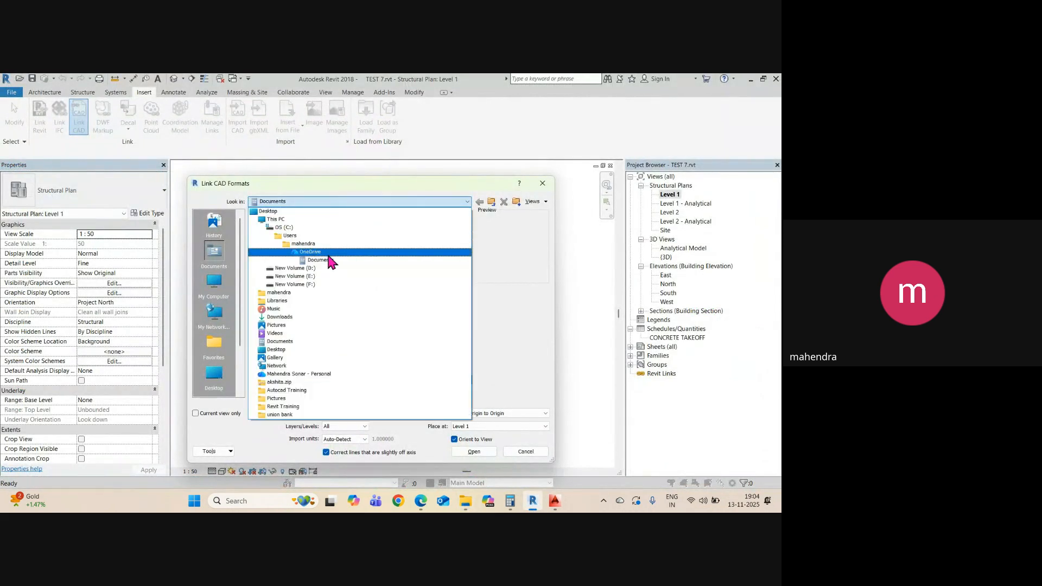
left_click(303, 270)
double_click(274, 234)
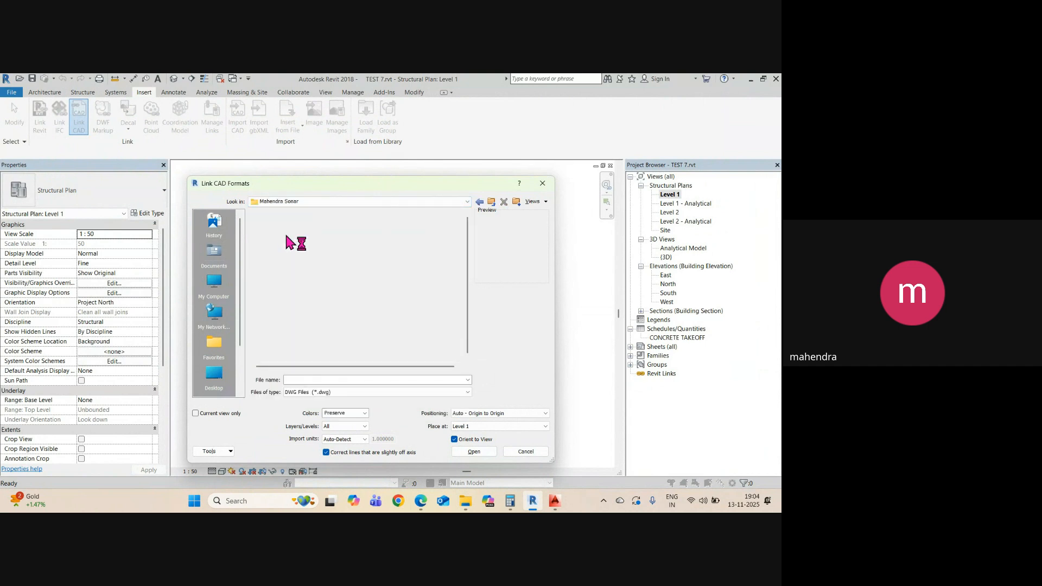
double_click(279, 273)
double_click(268, 225)
left_click(274, 235)
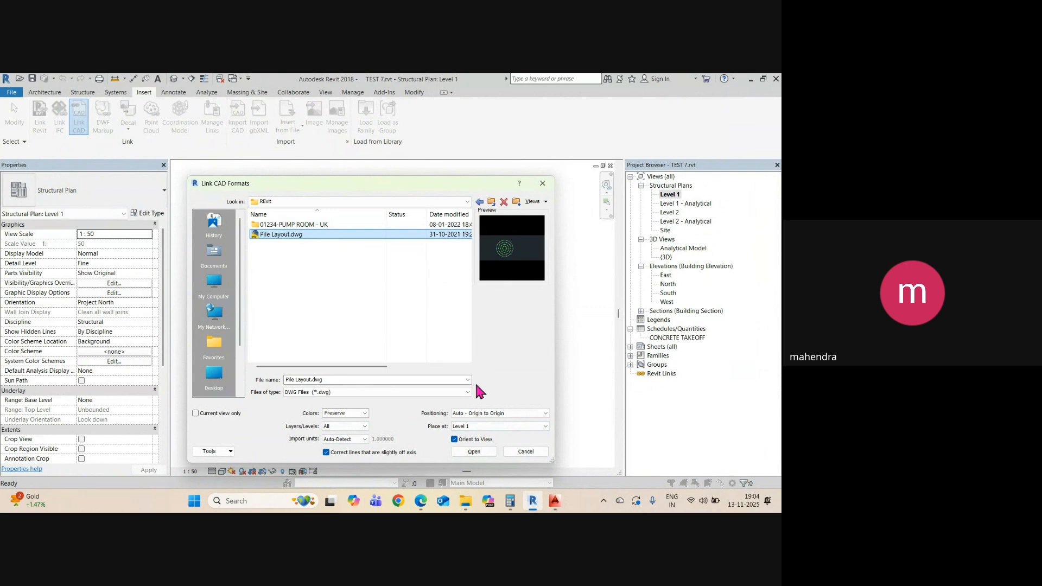
- Link Pile Layout.dwg at Level 1 with Auto - Origin to Origin positioning
left_click(500, 414)
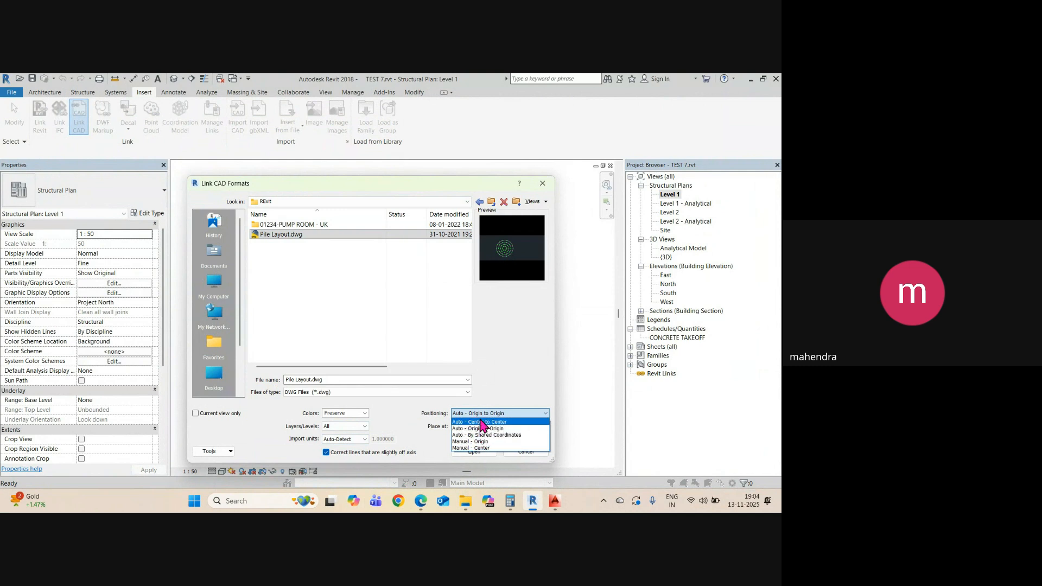
left_click(482, 382)
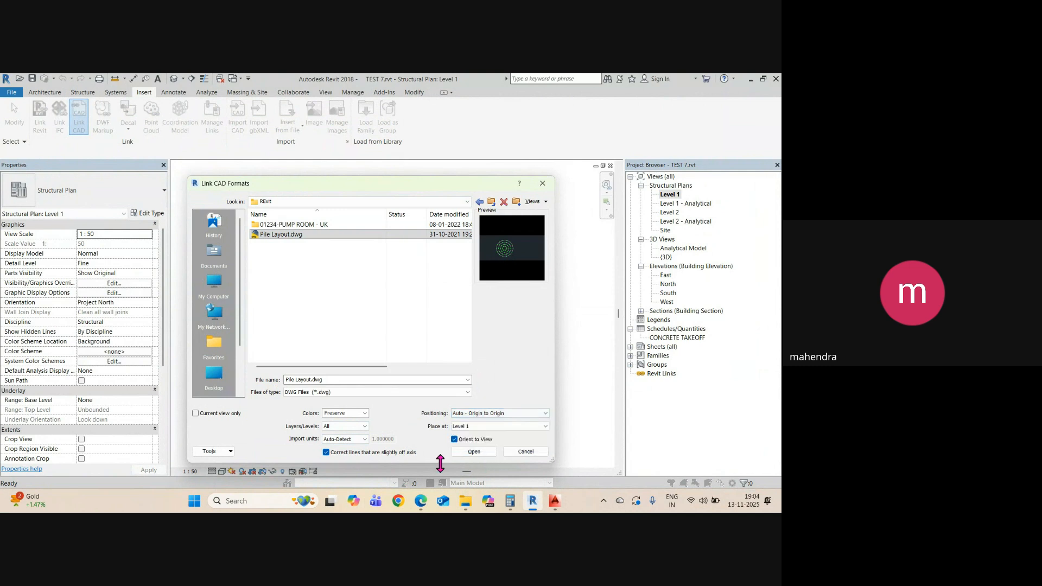
left_click(480, 451)
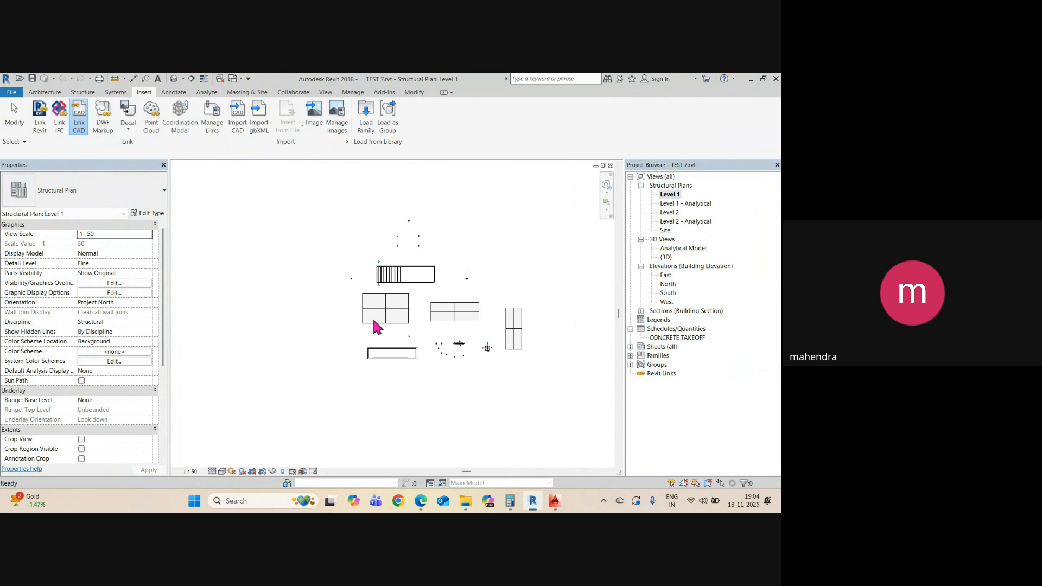
- Examine the centre of the linked pile layout with hidden elements temporarily revealed in the Level 1 plan
scroll(373, 324, "down", 3)
scroll(391, 309, "up", 8)
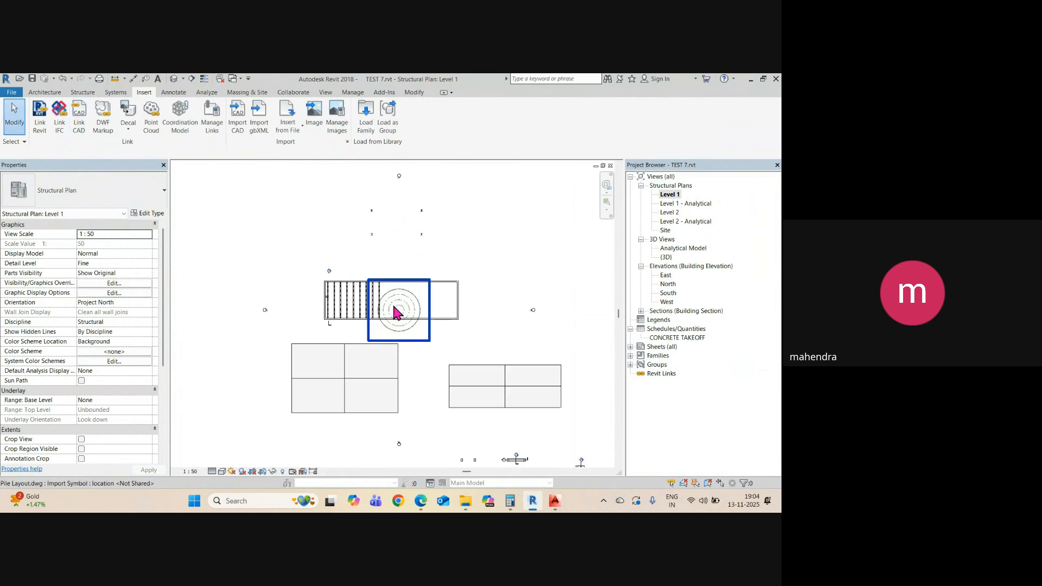
scroll(443, 287, "up", 3)
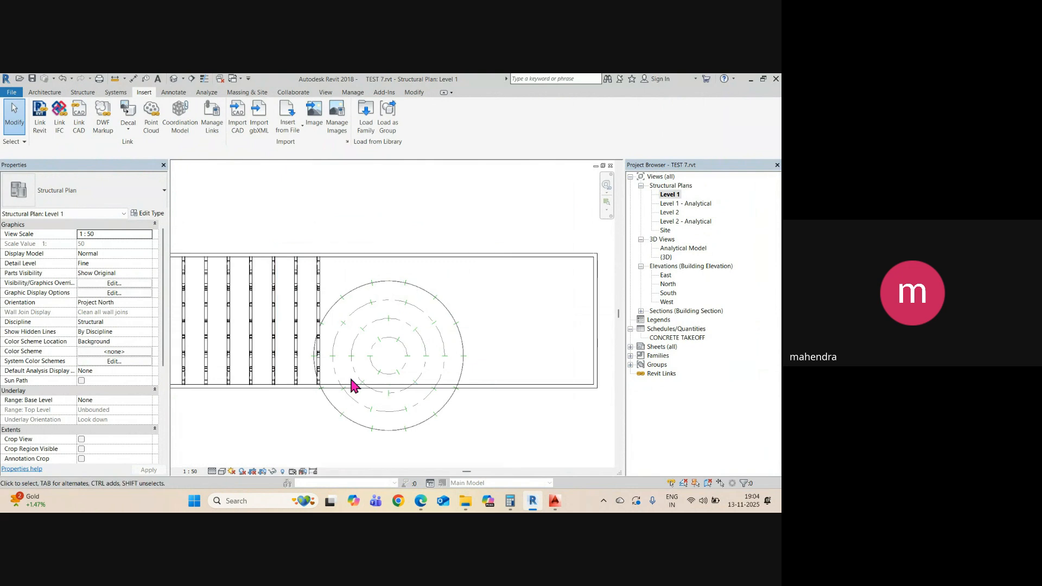
left_click(283, 472)
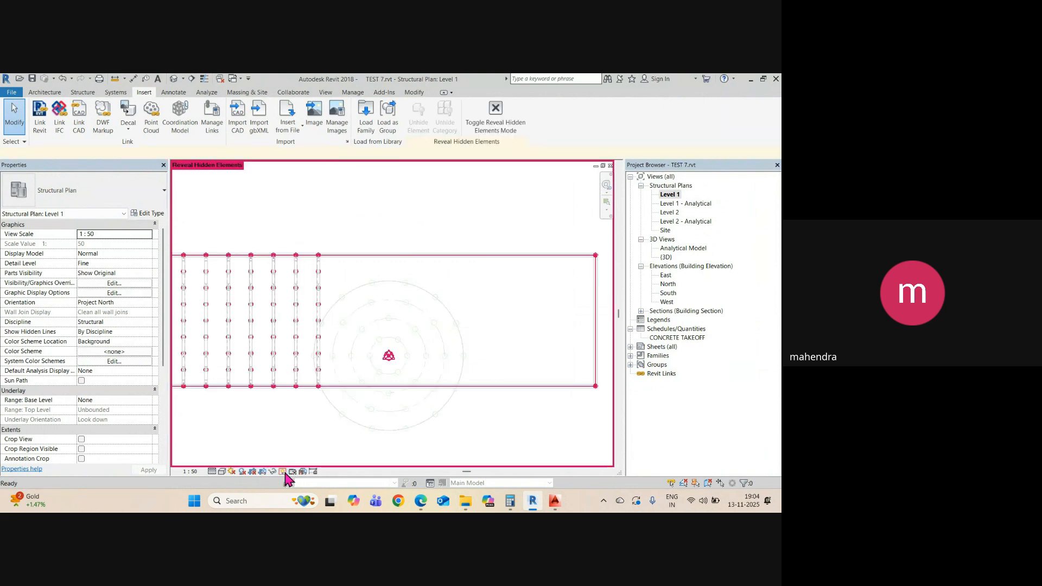
scroll(388, 356, "up", 6)
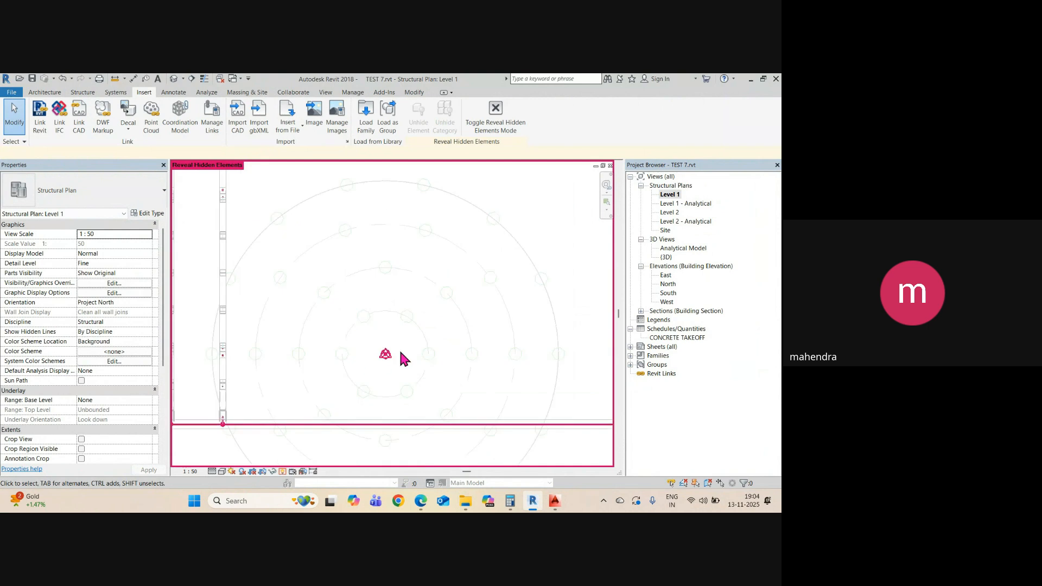
scroll(380, 352, "up", 2)
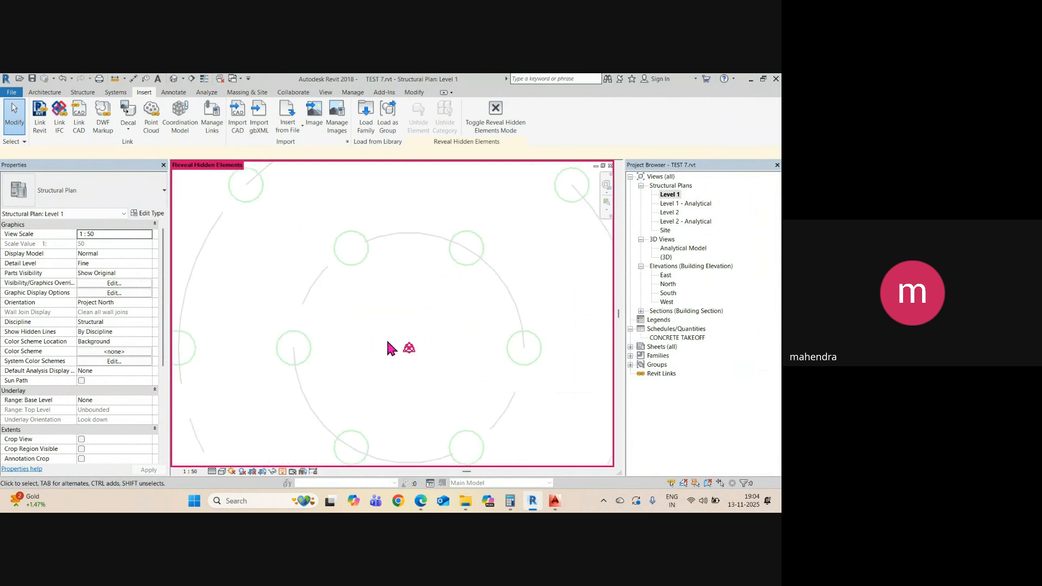
left_click(283, 472)
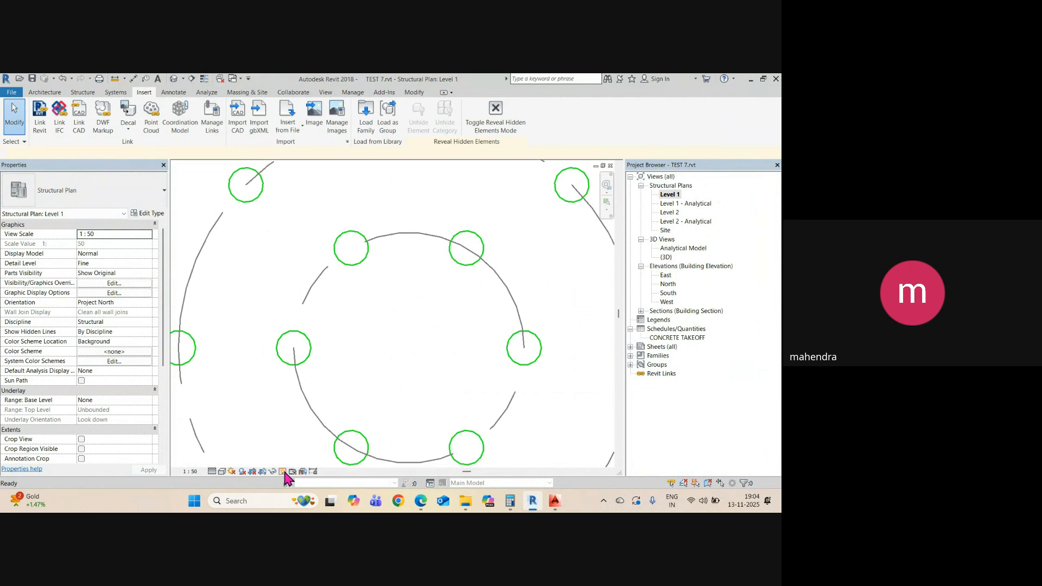
- Turn on the Site model category in the Level 1 plan's Visibility/Graphic Overrides and expand its subcategories
key("v")
key("g")
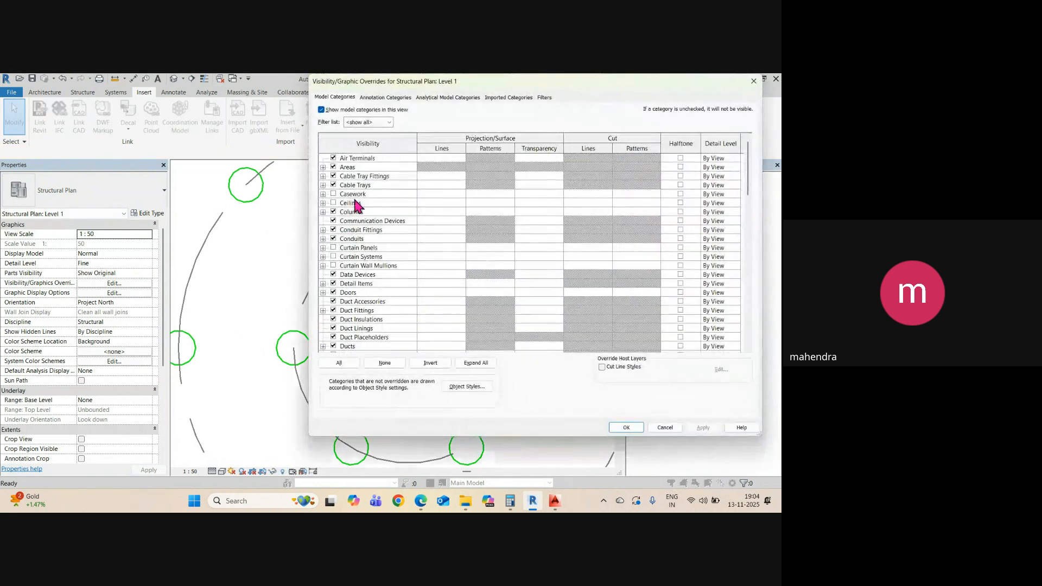
left_click(362, 256)
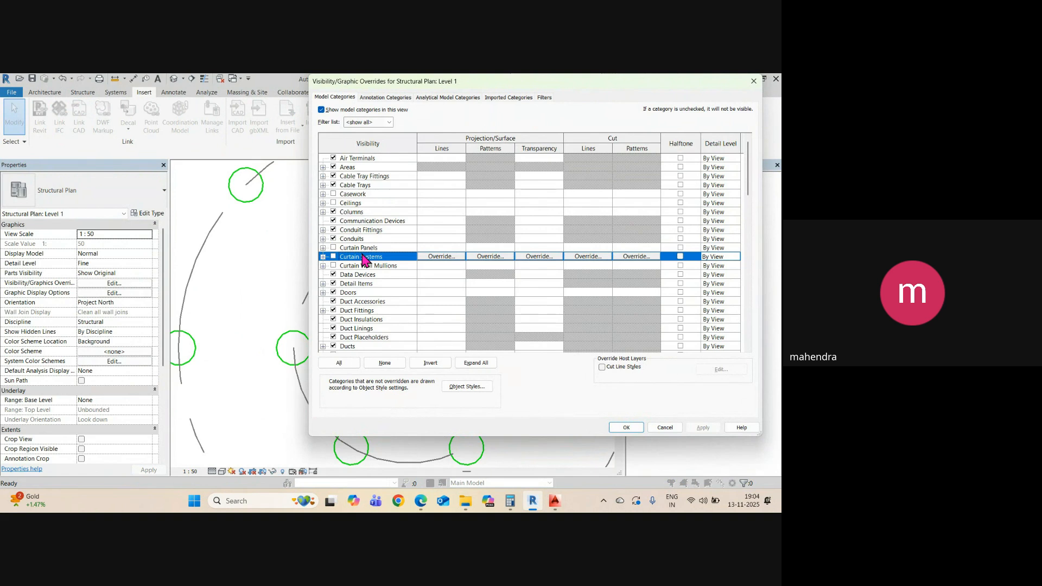
key("s")
key("s")
scroll(359, 282, "down", 1)
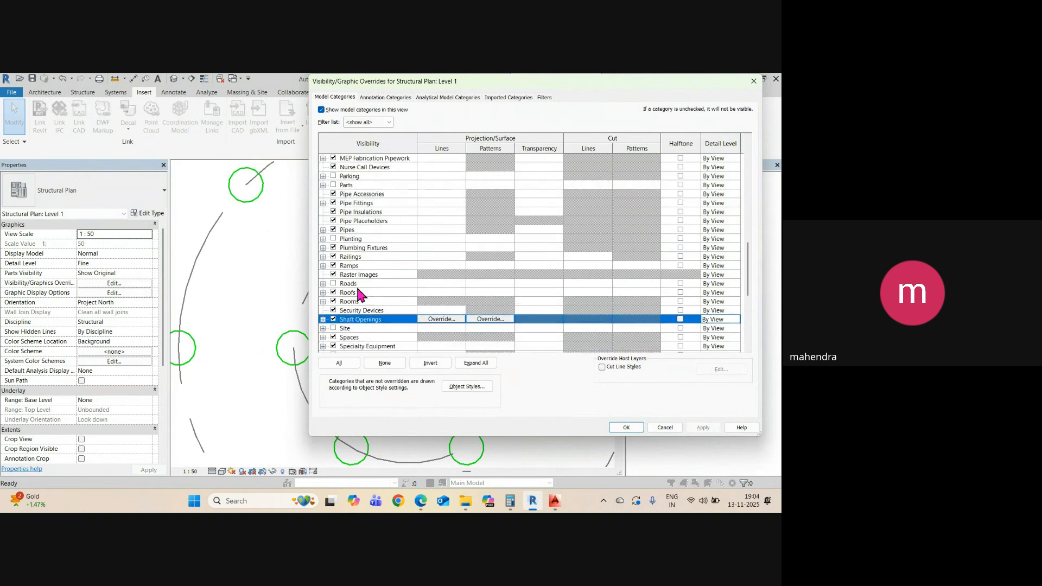
left_click(334, 328)
left_click(323, 329)
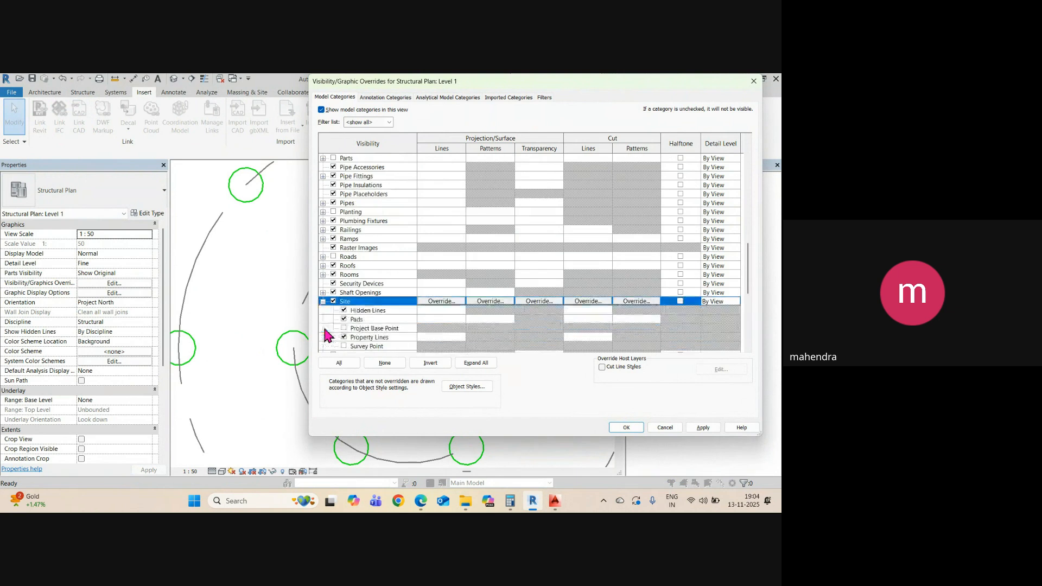
- Turn on the Project Base Point and Survey Point subcategories under Site and apply the overrides to the plan
scroll(386, 310, "down", 1)
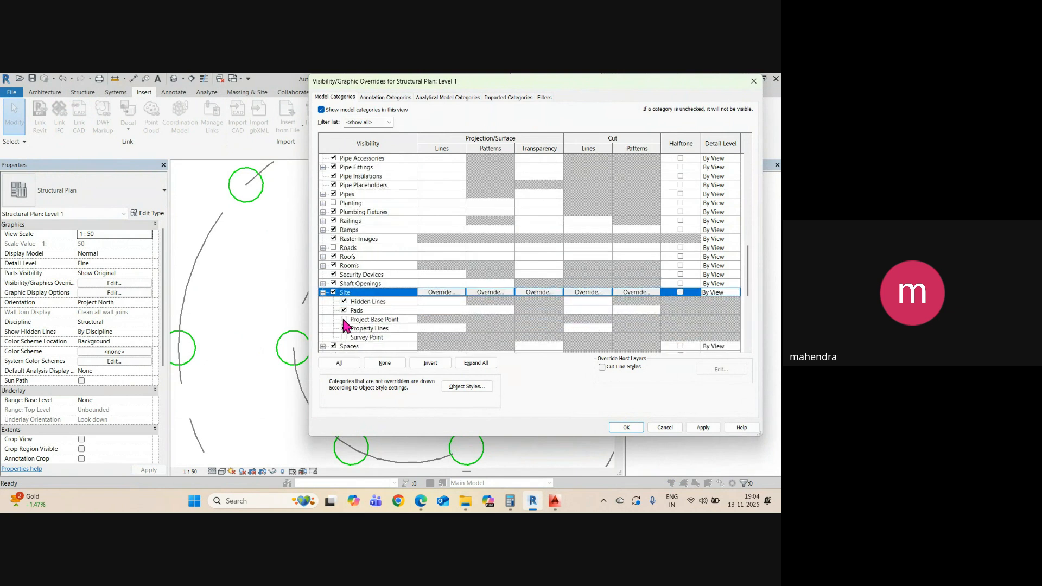
left_click(343, 320)
left_click(344, 337)
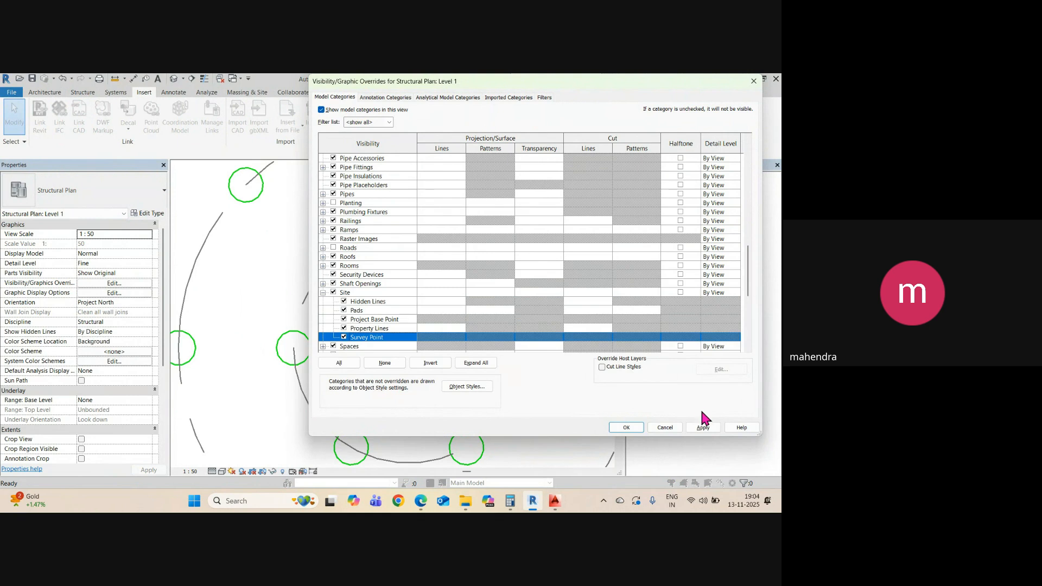
left_click(703, 428)
left_click(625, 427)
- Examine where the linked pile layout lies relative to the project base and survey points in the Level 1 plan
scroll(337, 293, "down", 2)
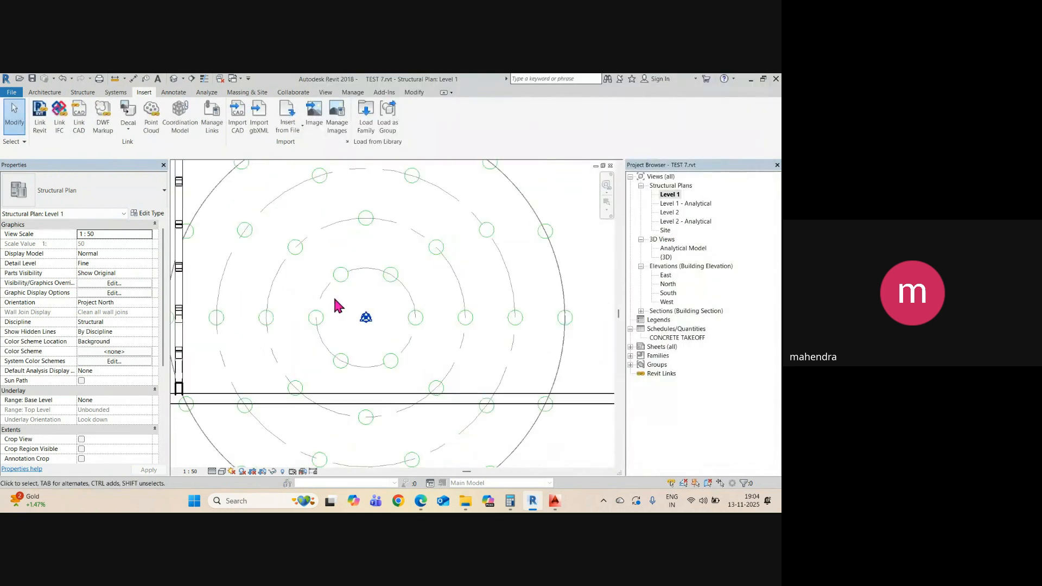
scroll(337, 304, "down", 5)
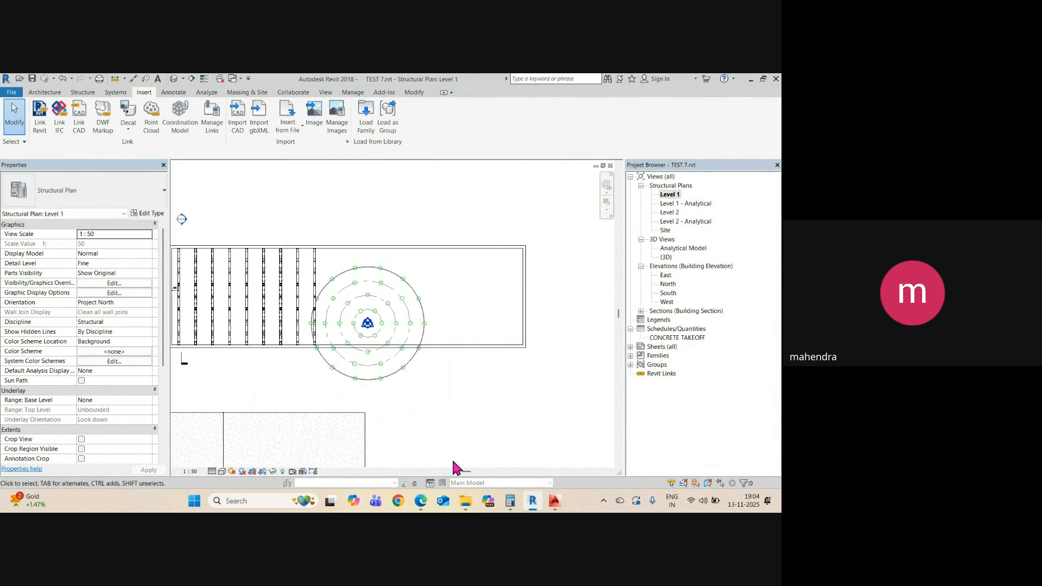
scroll(369, 331, "up", 4)
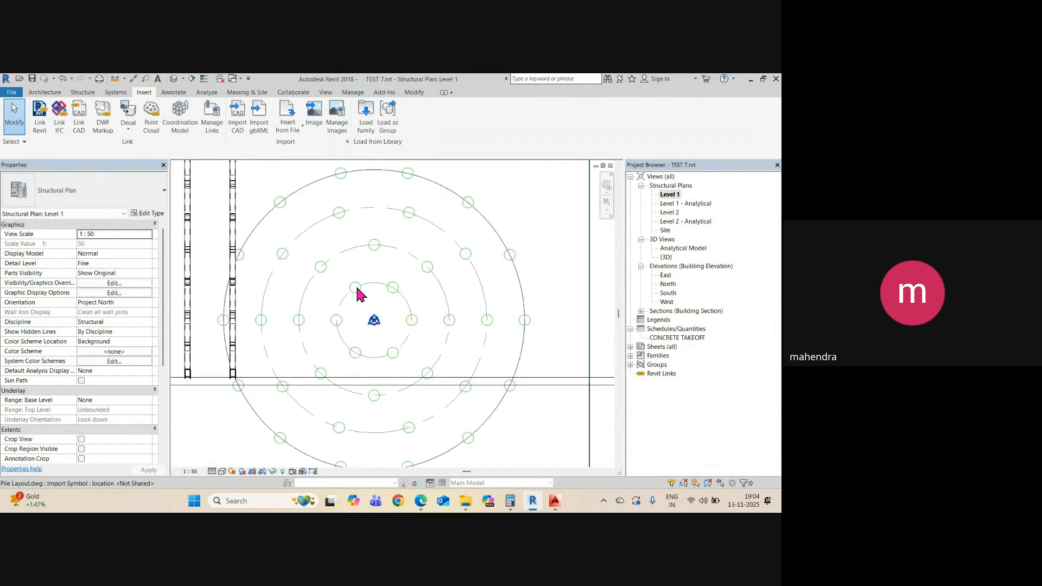
scroll(359, 295, "down", 3)
scroll(422, 304, "up", 5)
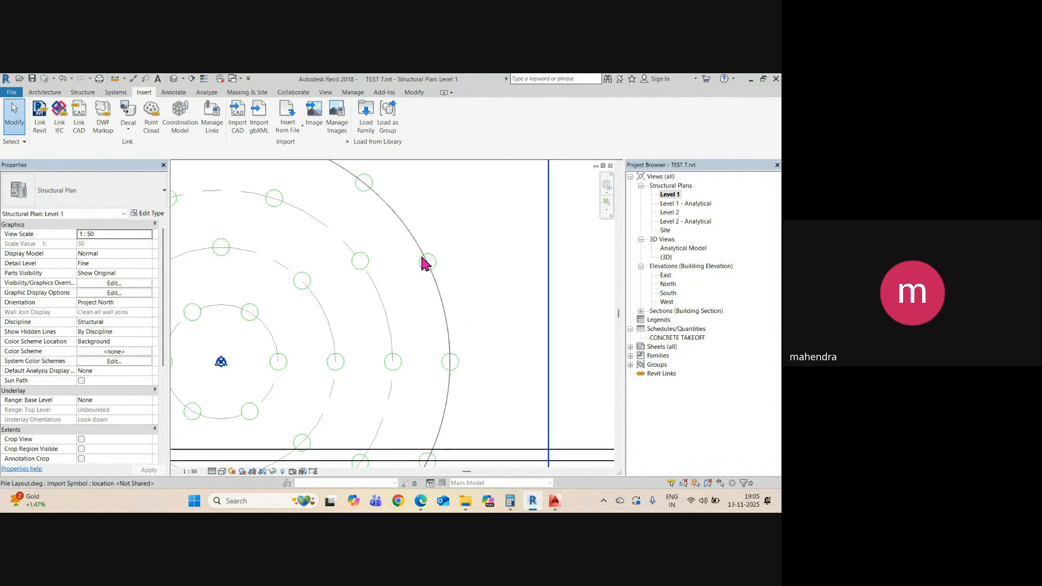
scroll(431, 323, "down", 3)
left_click(430, 322)
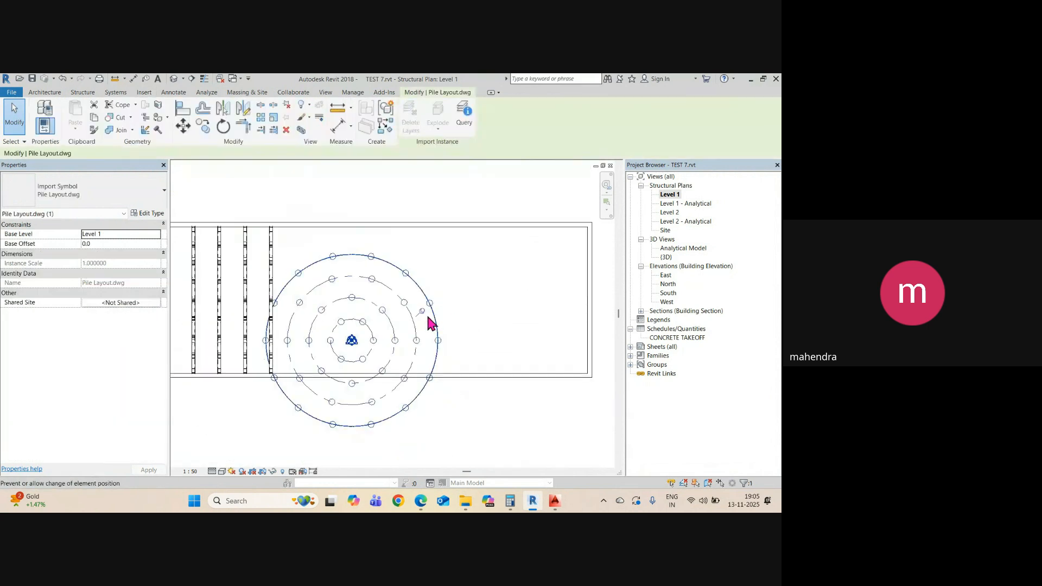
key("Escape")
- Examine the linked pile layout in the default 3D view and return to the Level 1 plan
left_click(174, 79)
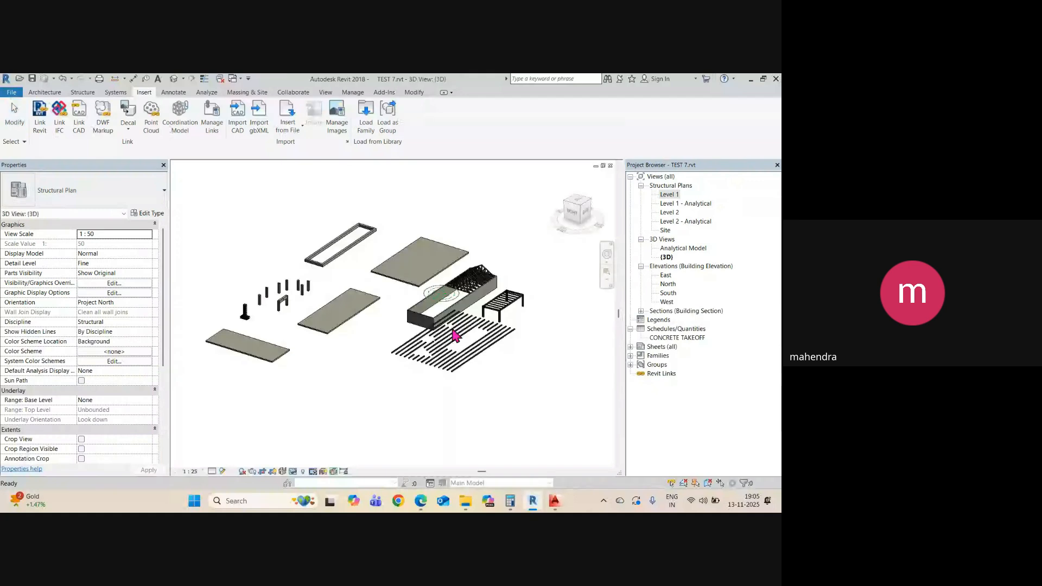
scroll(455, 296, "up", 5)
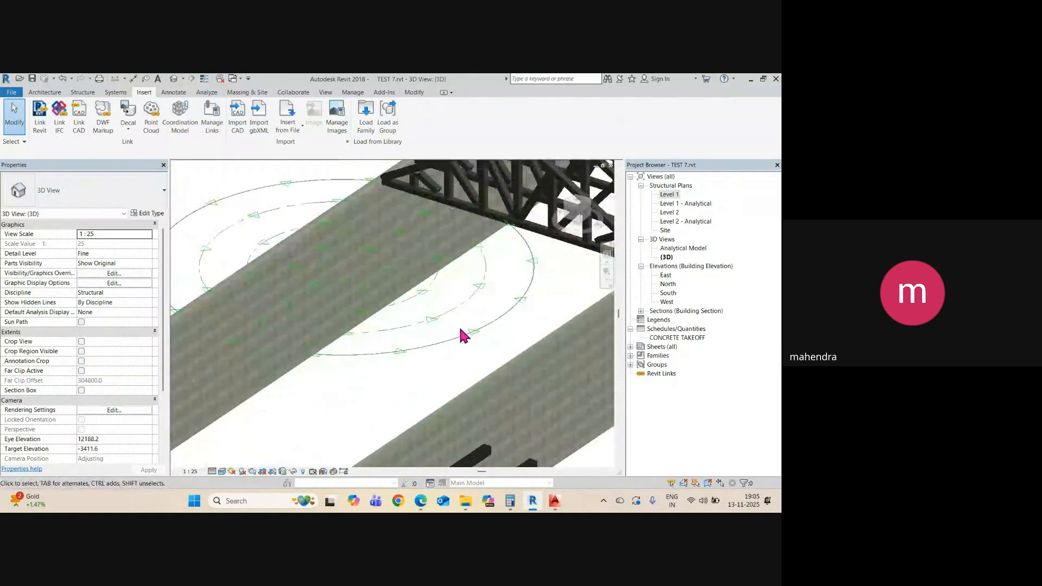
left_click(461, 331)
scroll(461, 334, "down", 3)
middle_click_drag(458, 333, 301, 213, "shift")
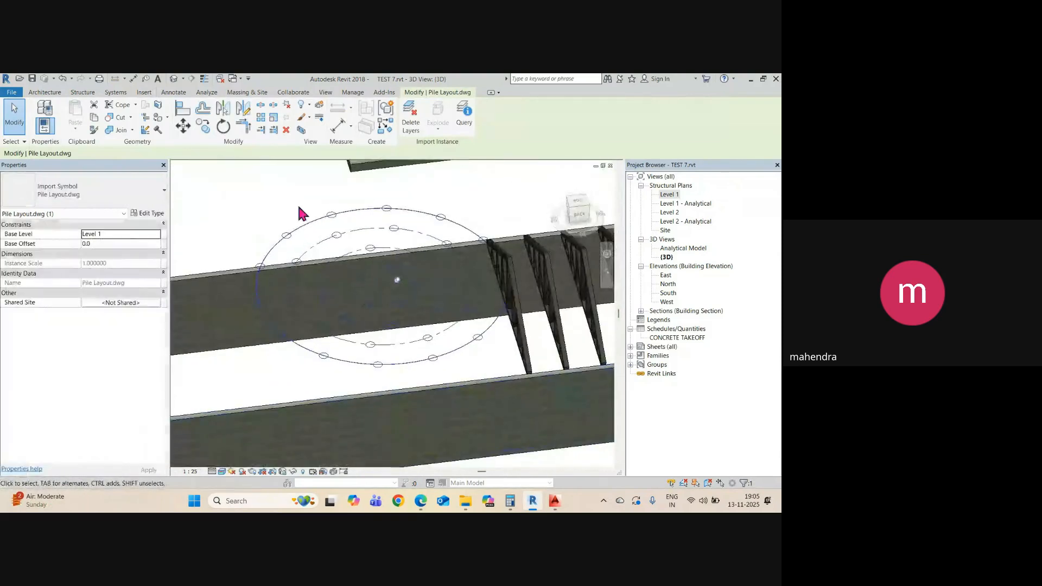
left_click(268, 191)
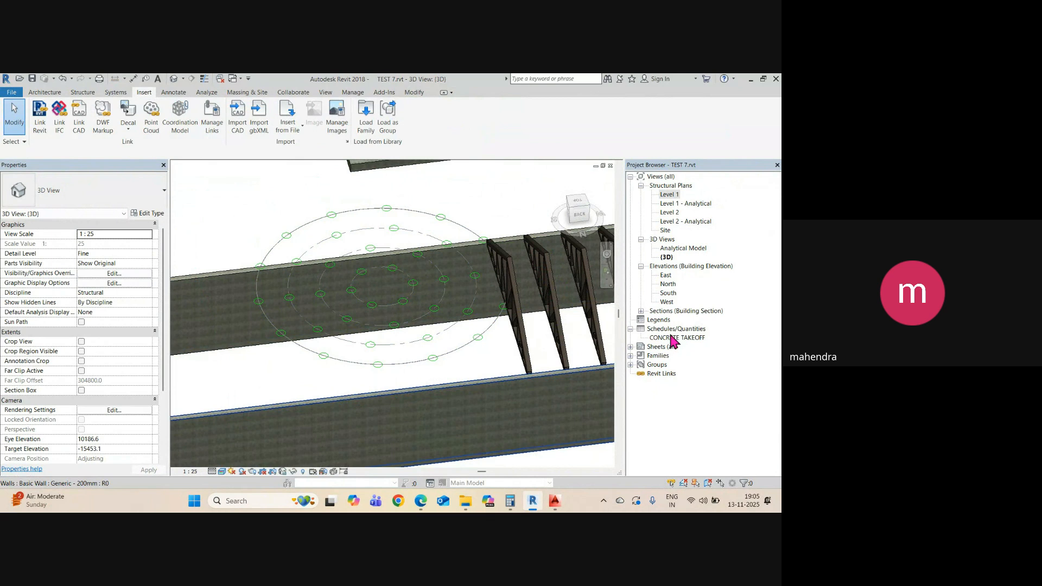
left_click(668, 195)
double_click(668, 195)
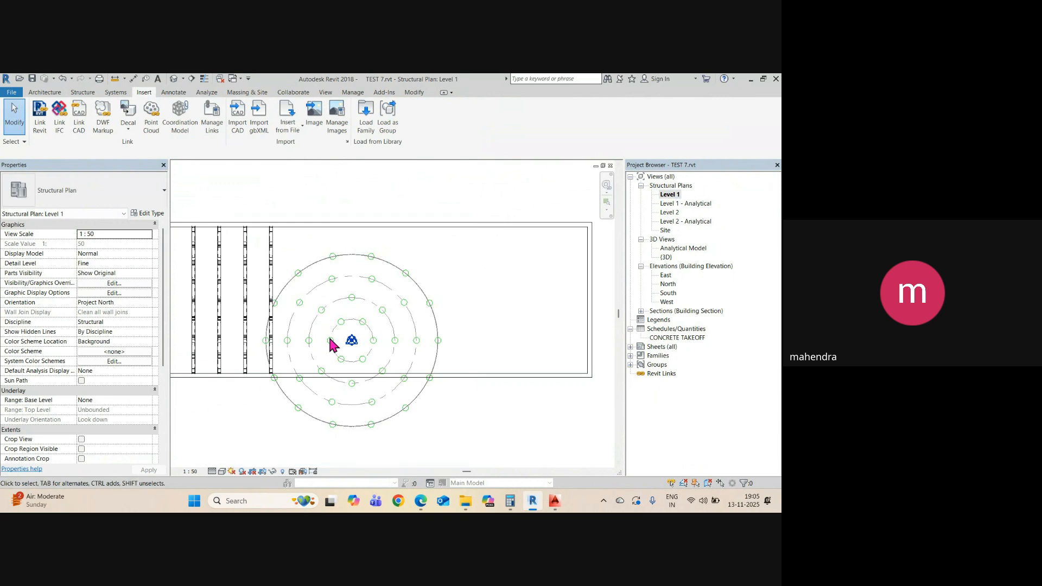
- Remove the linked Pile Layout.dwg from the project's CAD format links in Manage Links
left_click(660, 374)
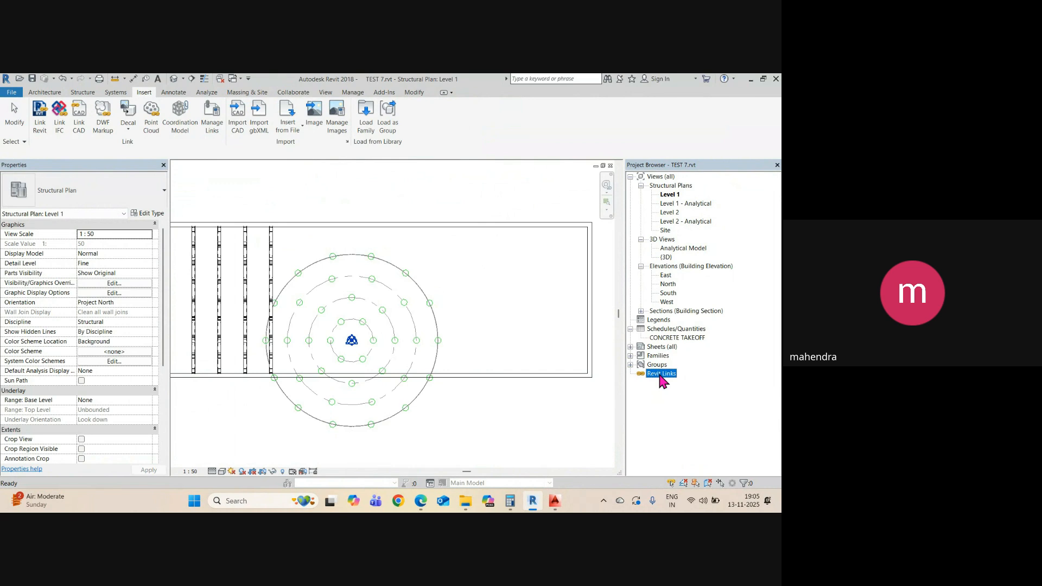
right_click(661, 375)
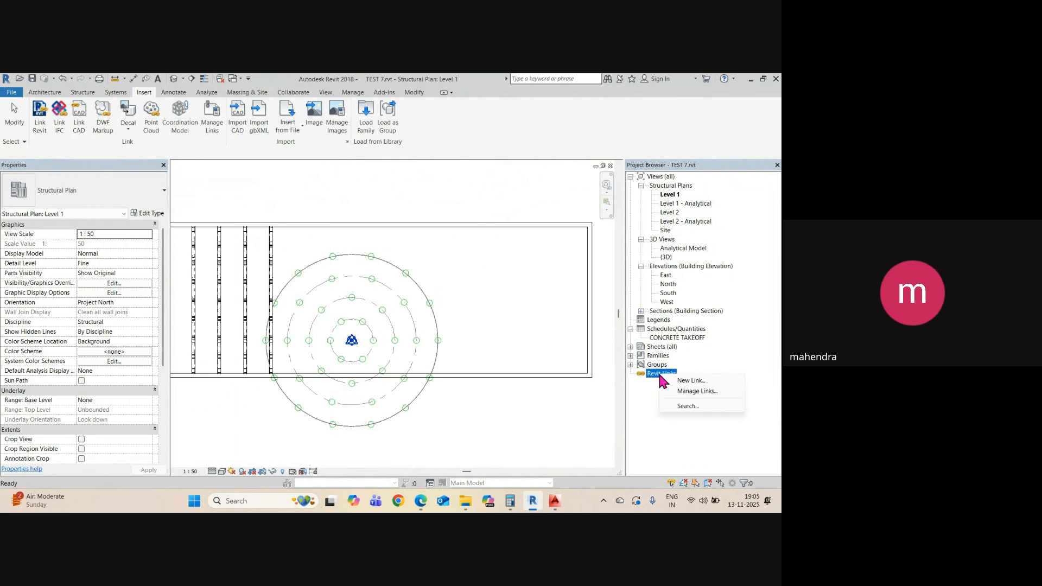
left_click(699, 391)
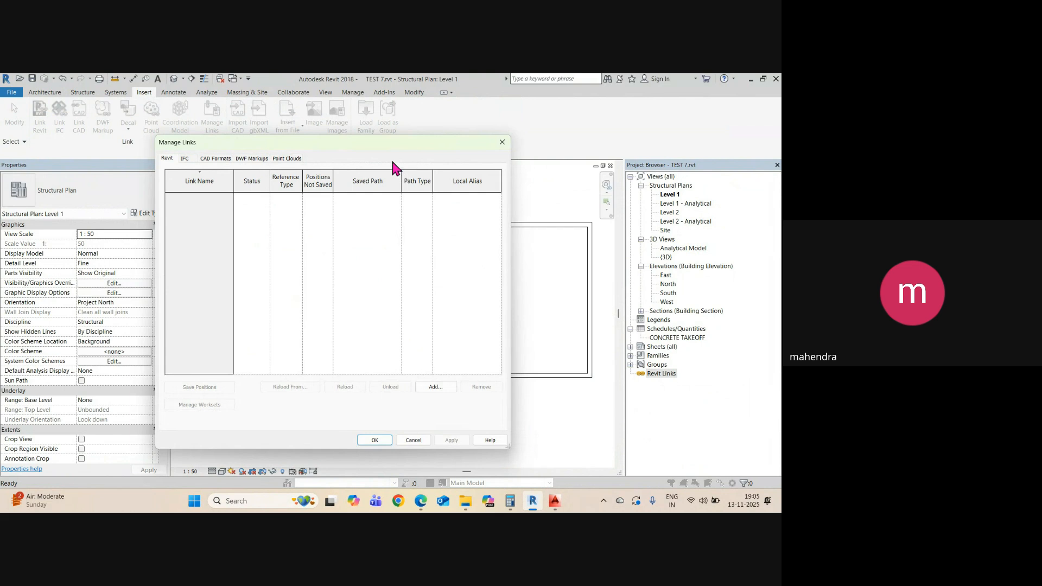
left_click_drag(374, 146, 605, 150)
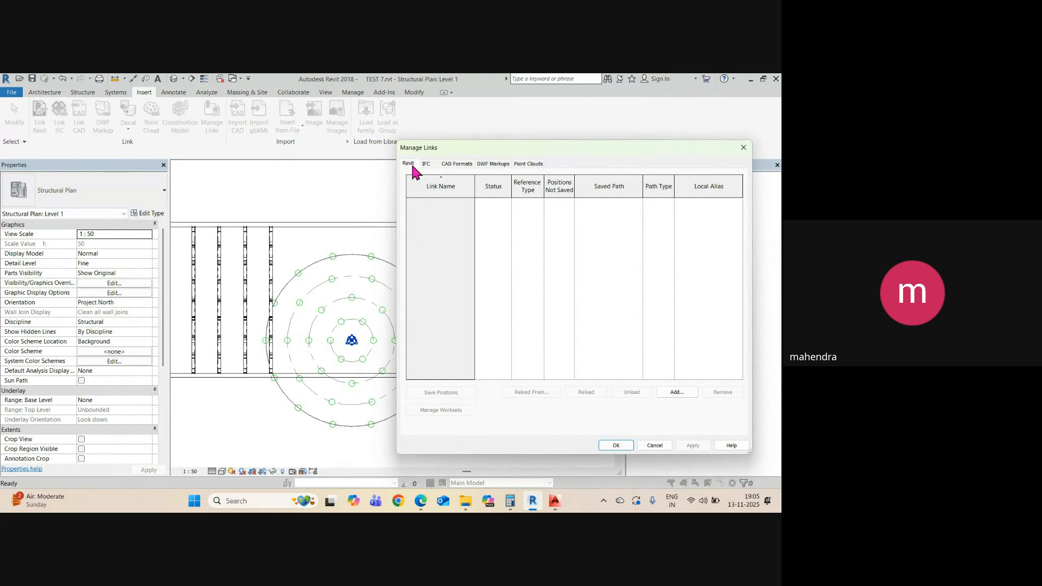
left_click(427, 164)
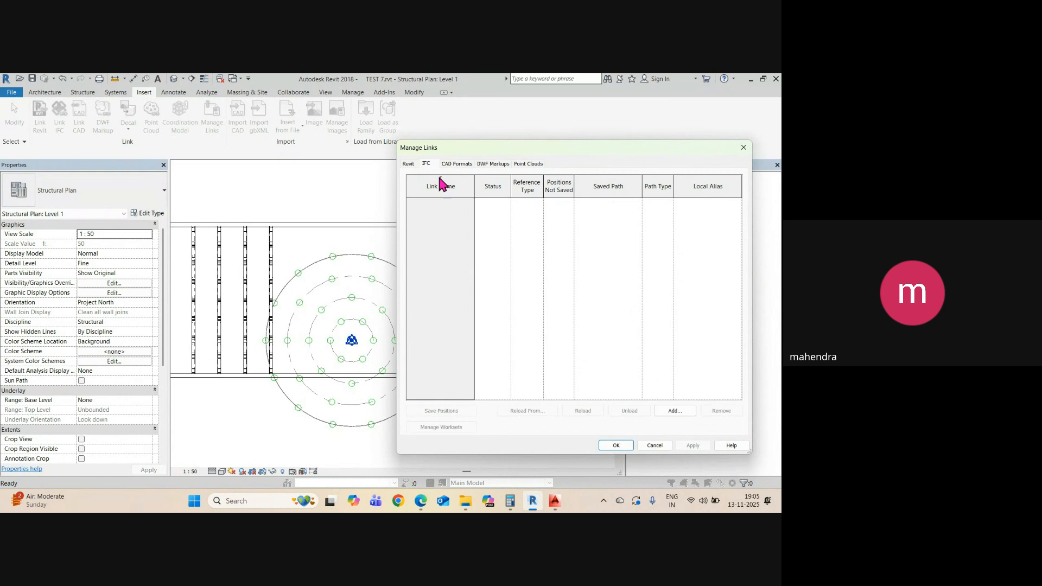
left_click(462, 164)
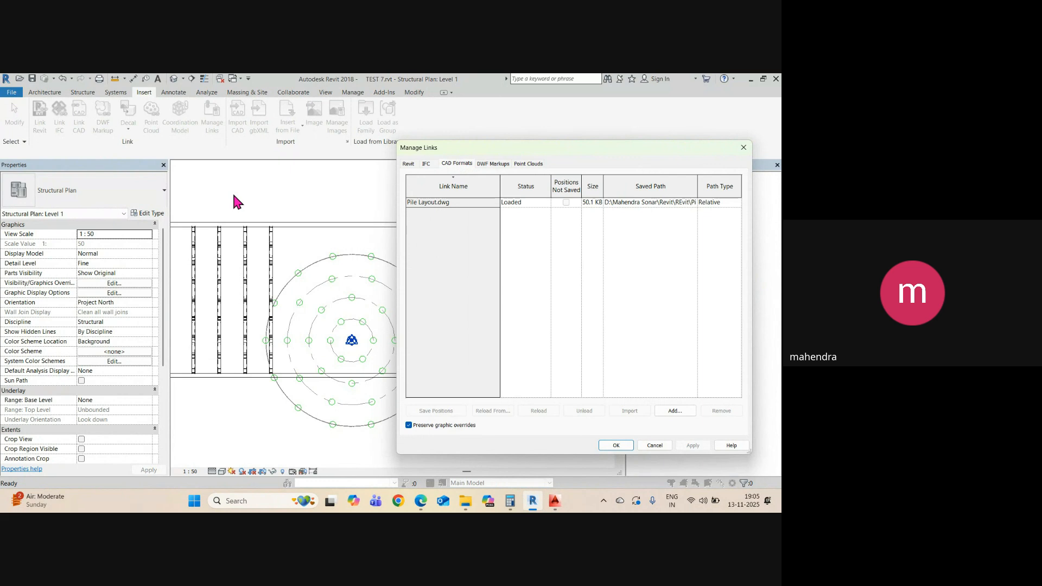
left_click(452, 202)
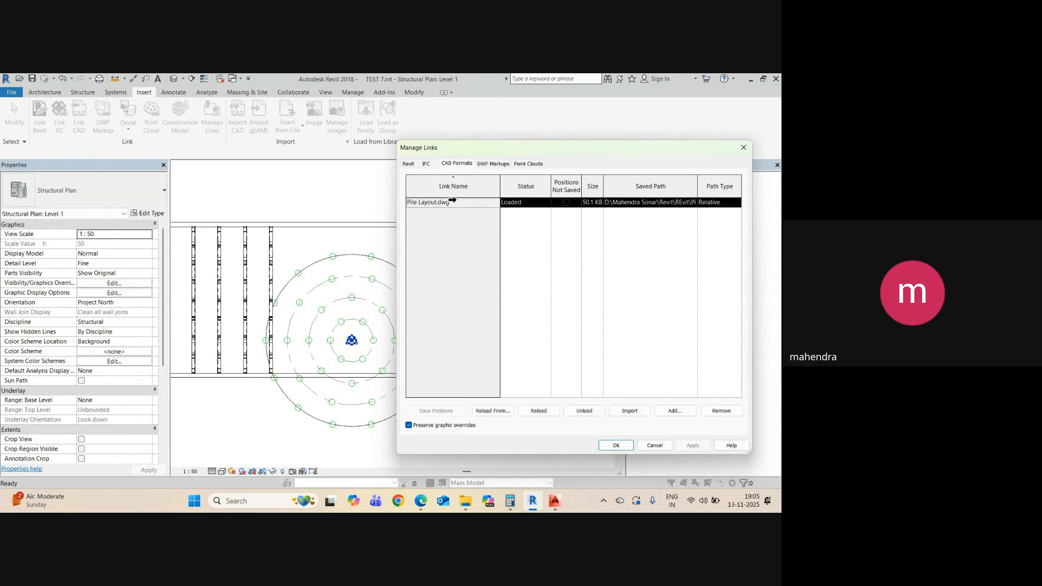
left_click(722, 411)
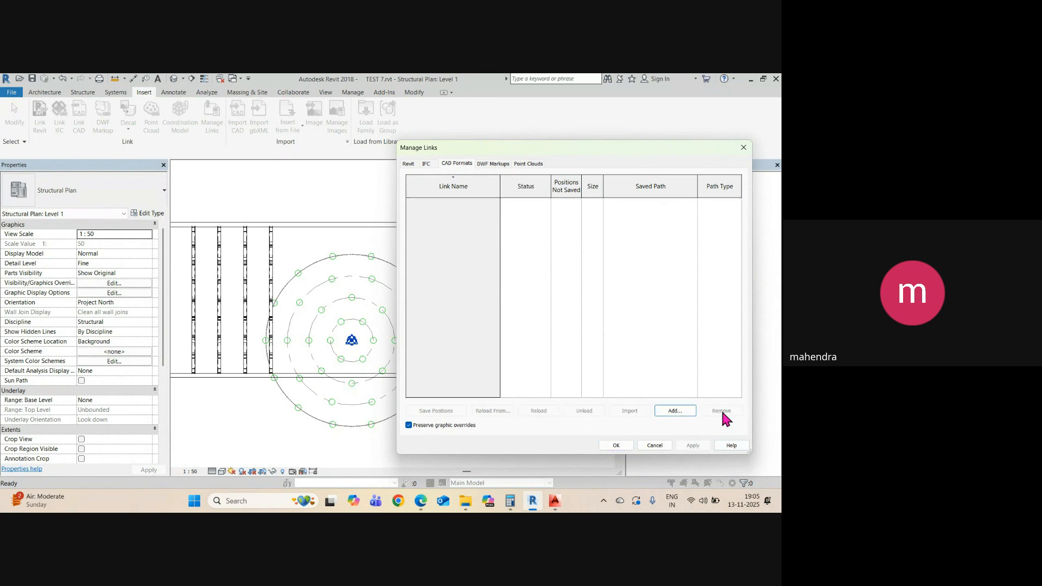
left_click(617, 446)
scroll(341, 380, "down", 2)
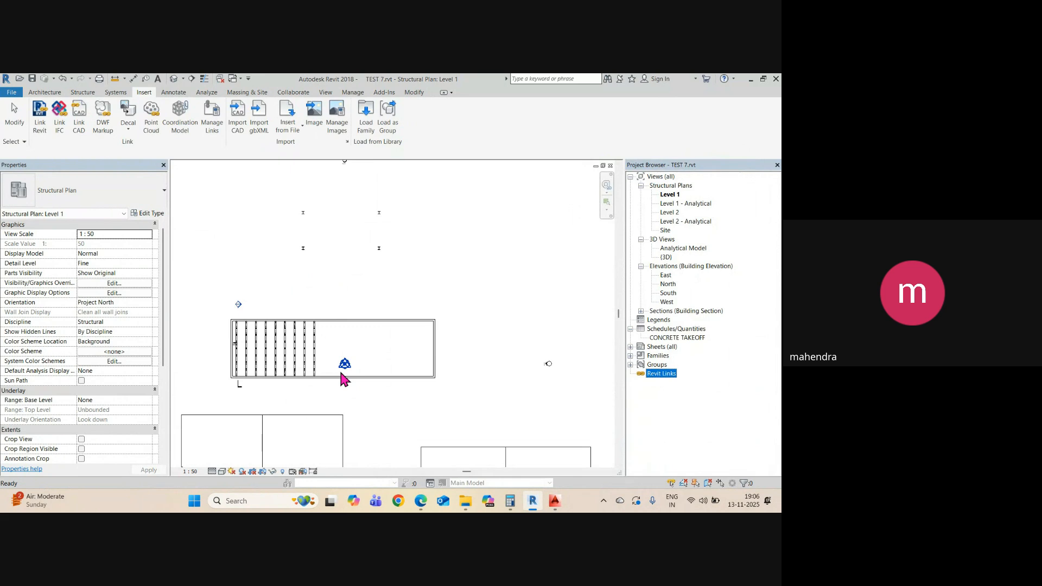
scroll(342, 380, "up", 2)
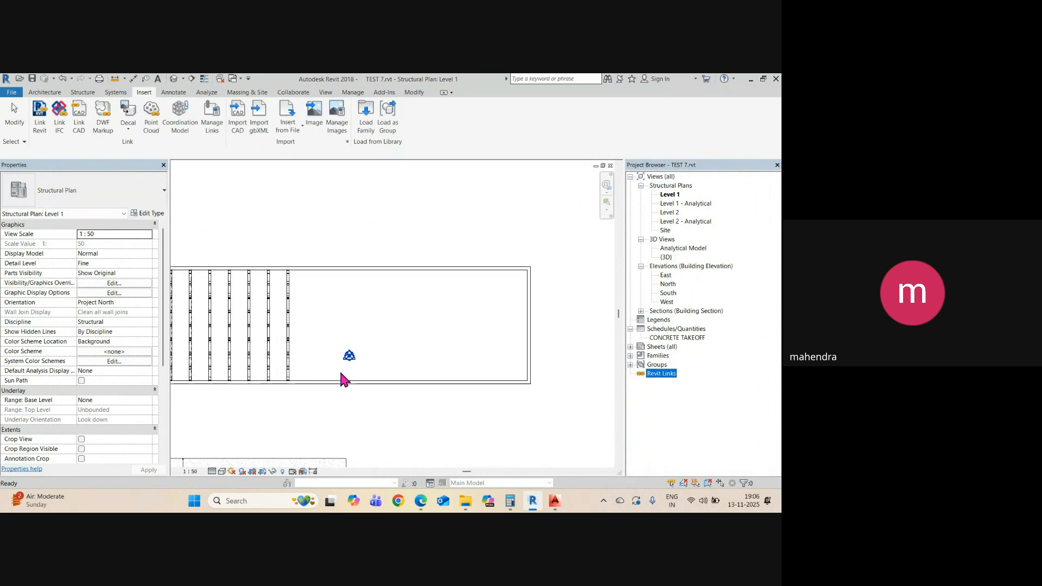
- Link Pile Layout.dwg again at Level 1 with Auto - Center to Center positioning and inspect its placement
left_click(72, 126)
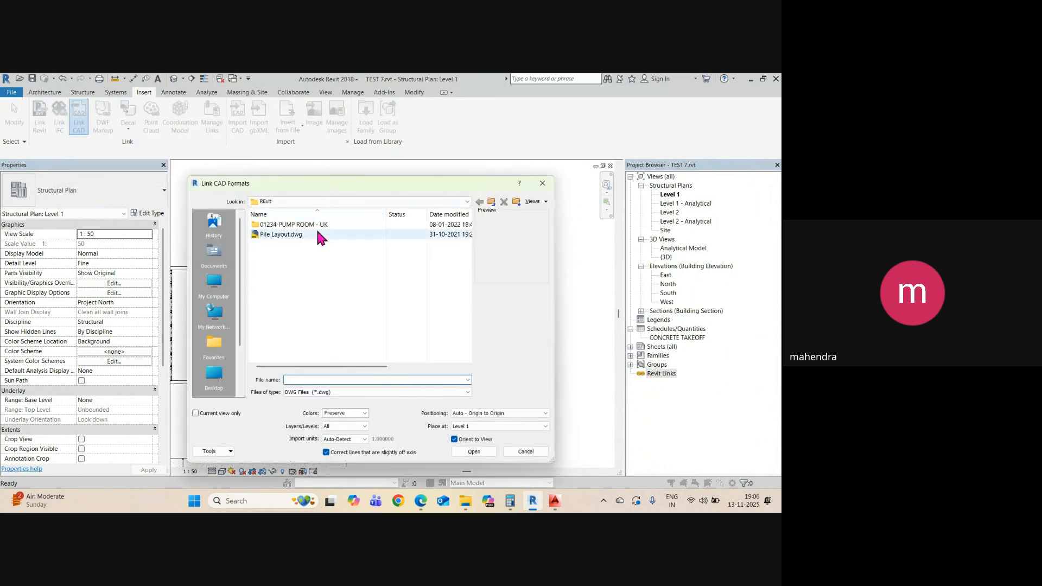
left_click(304, 234)
left_click(518, 414)
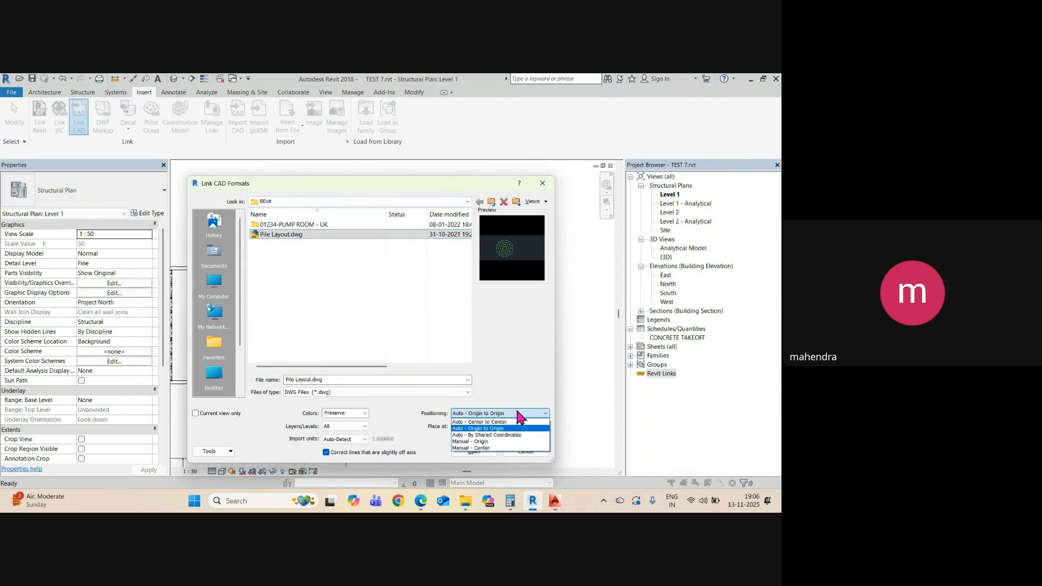
left_click(489, 422)
left_click(474, 452)
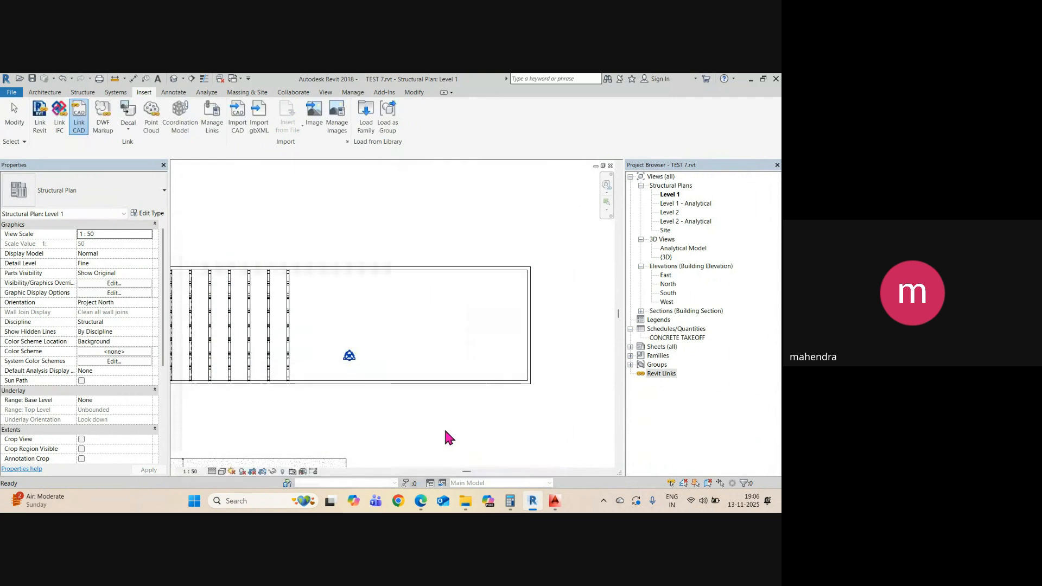
scroll(431, 309, "down", 3)
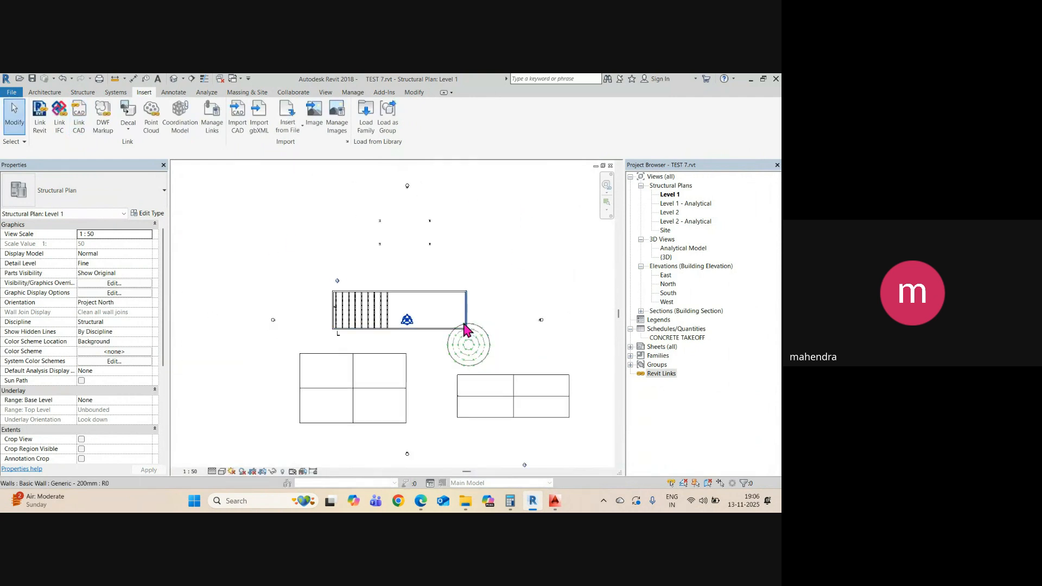
scroll(465, 326, "down", 3)
scroll(434, 288, "up", 5)
scroll(482, 279, "up", 2)
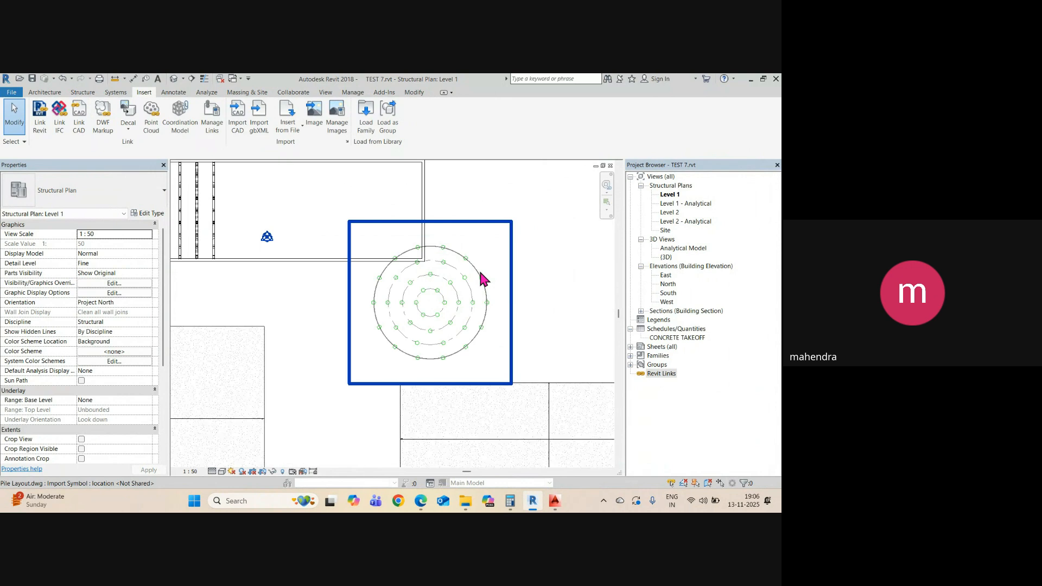
scroll(482, 280, "down", 4)
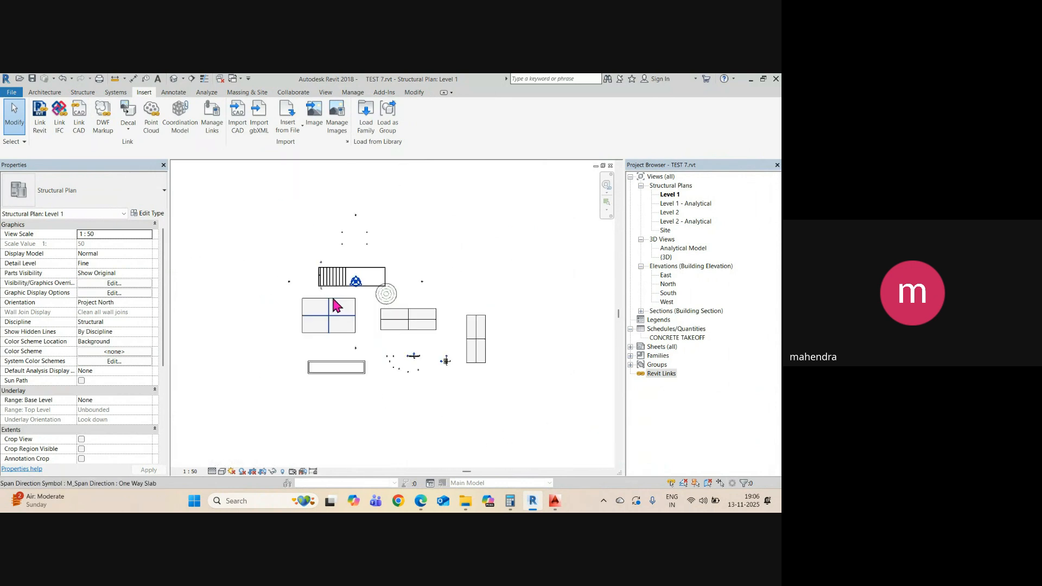
- Remove the center-positioned Pile Layout.dwg from the project's linked CAD formats in Manage Links
right_click(671, 375)
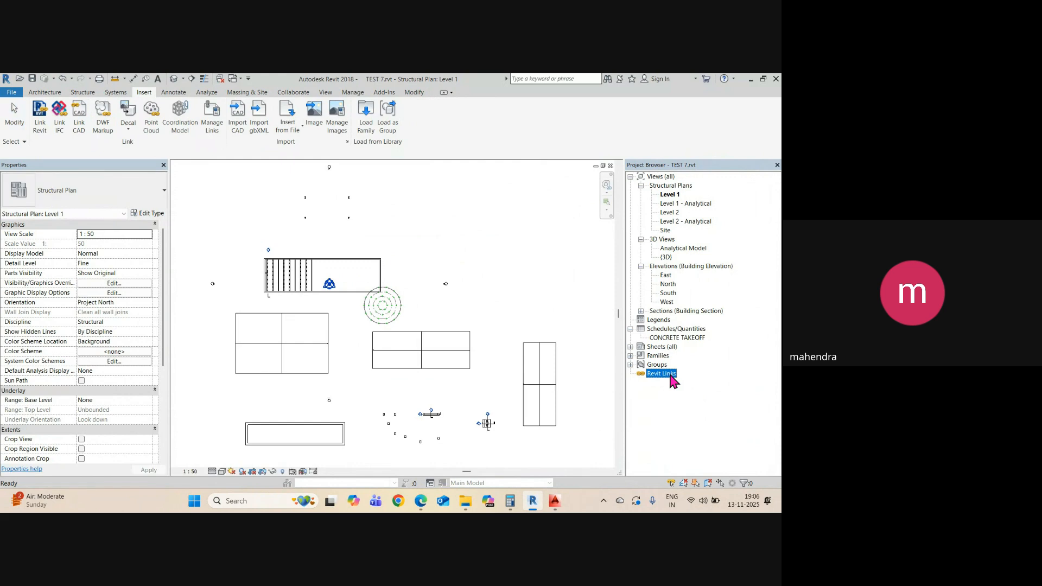
left_click(708, 392)
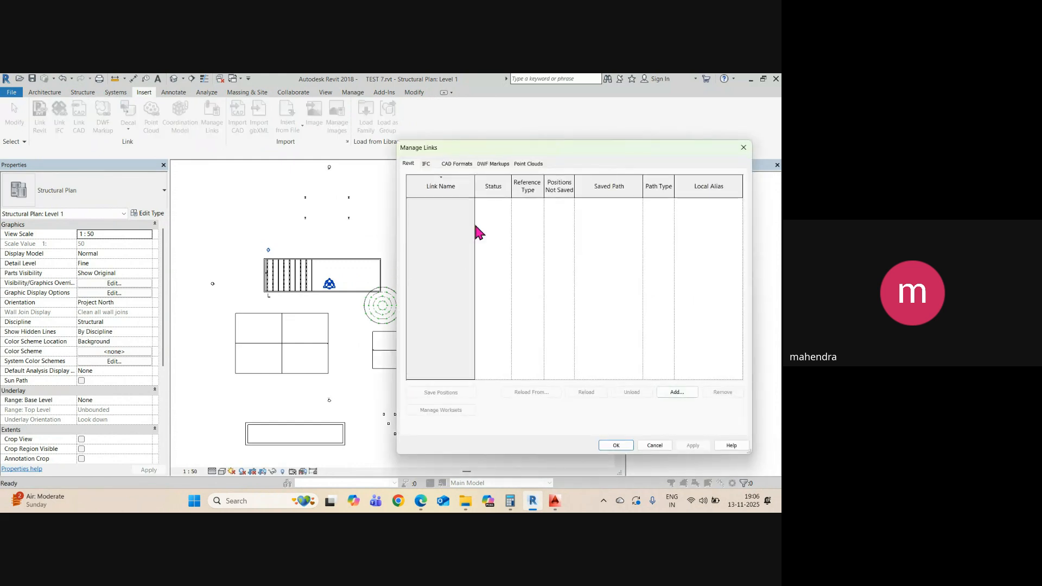
left_click(457, 164)
left_click(461, 202)
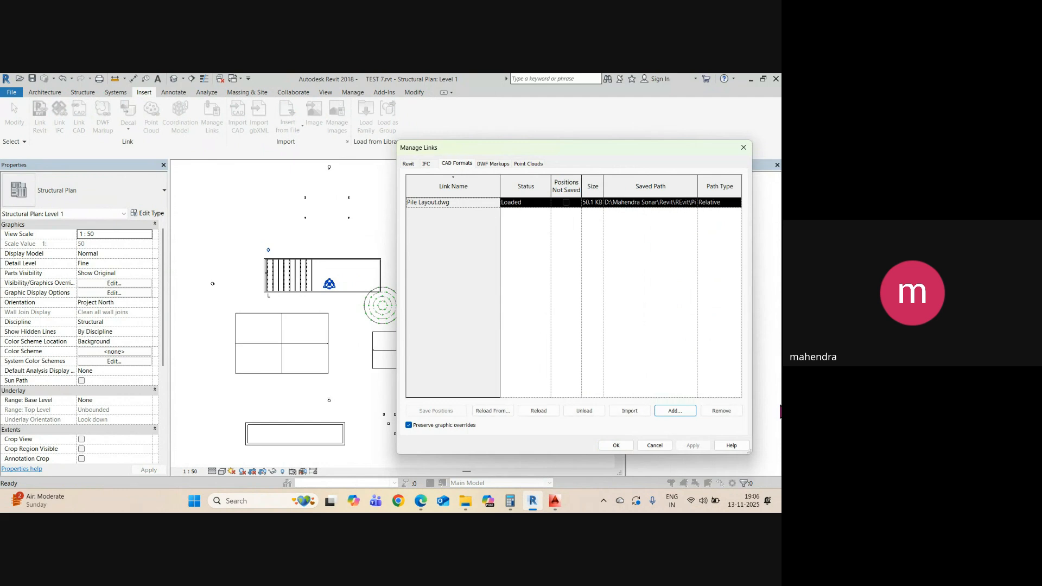
left_click(724, 411)
left_click(624, 446)
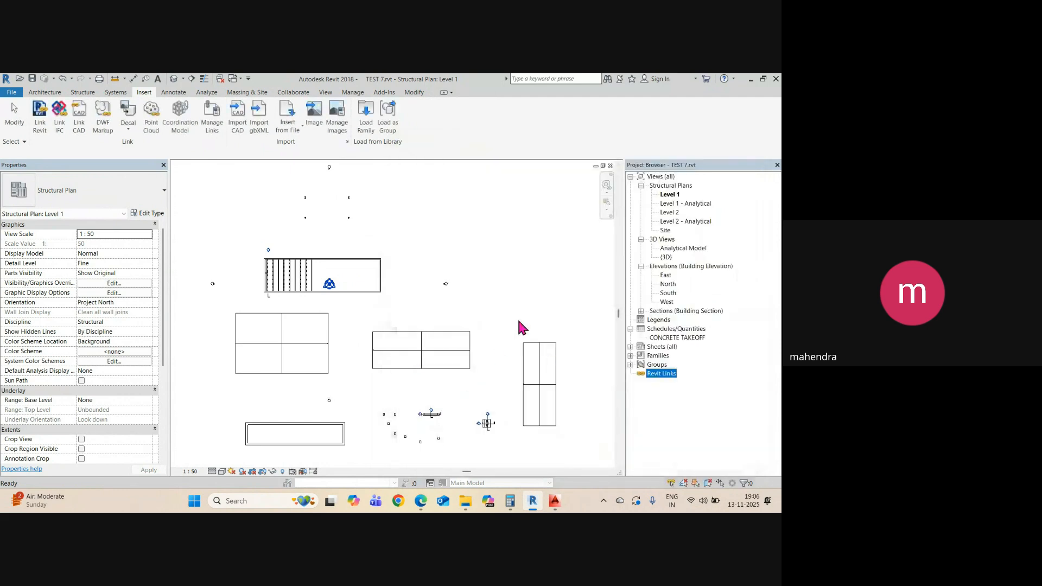
- Link Pile Layout.dwg at Level 1 with Manual - Origin positioning and place it above the rectangular outline with the closely spaced beams
scroll(300, 235, "up", 3)
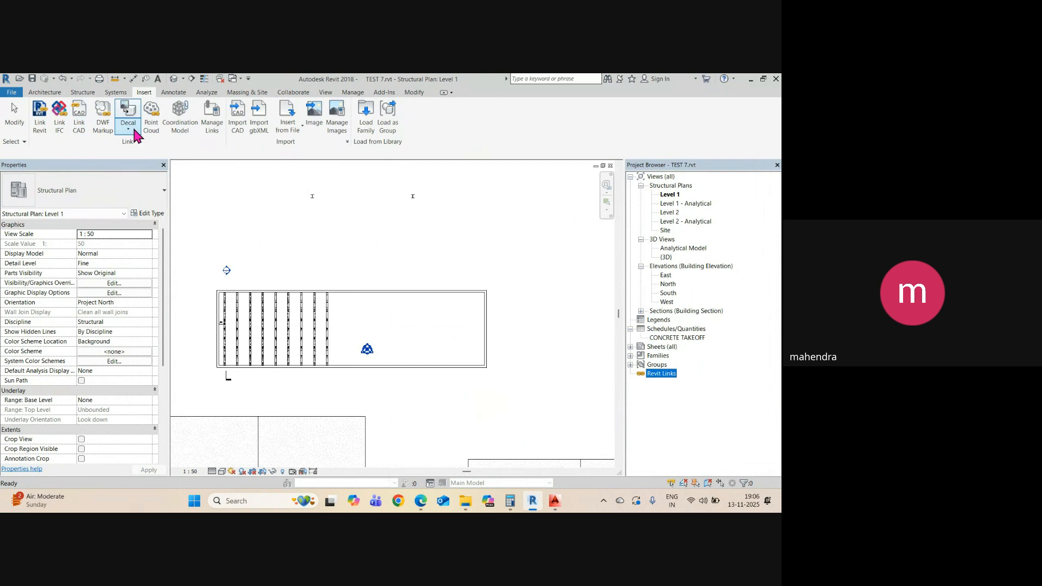
left_click(76, 124)
left_click(281, 234)
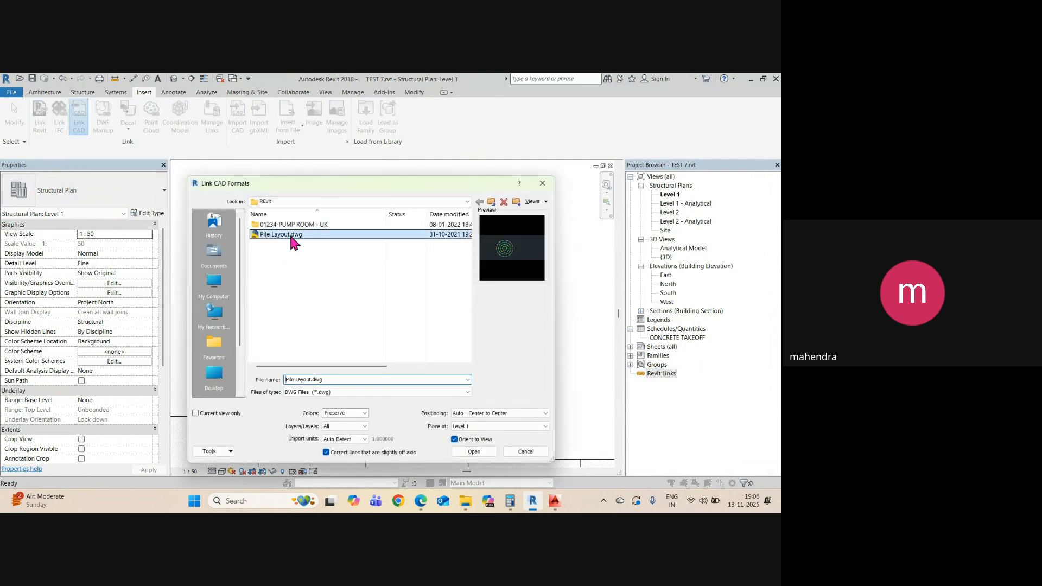
left_click(544, 414)
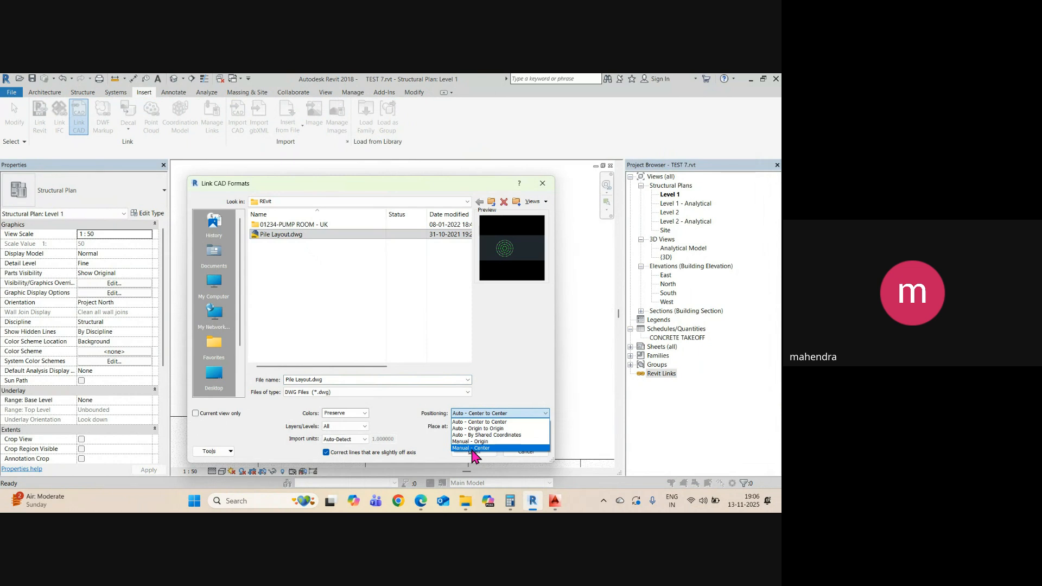
left_click(470, 442)
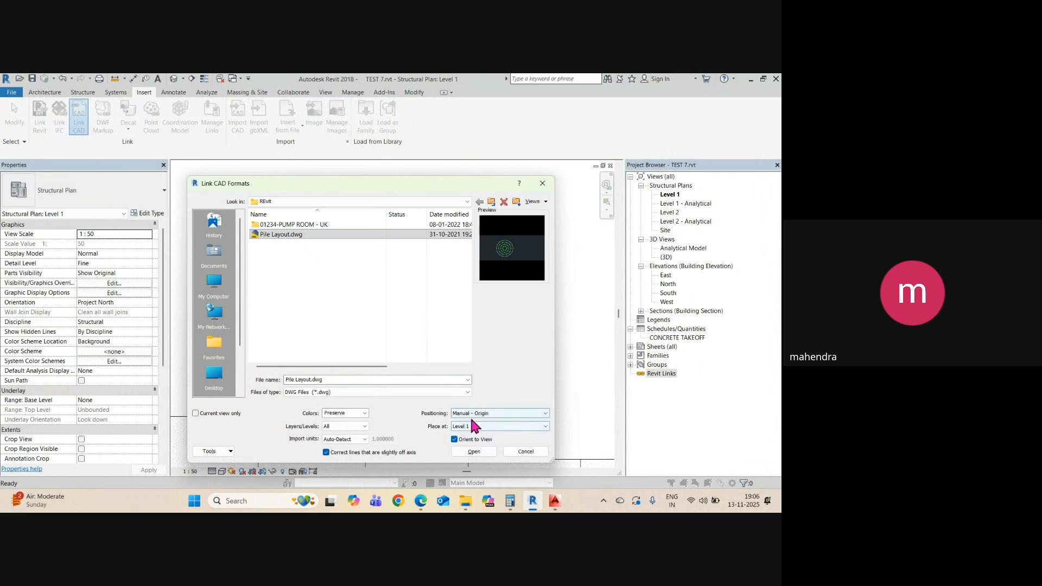
left_click(471, 454)
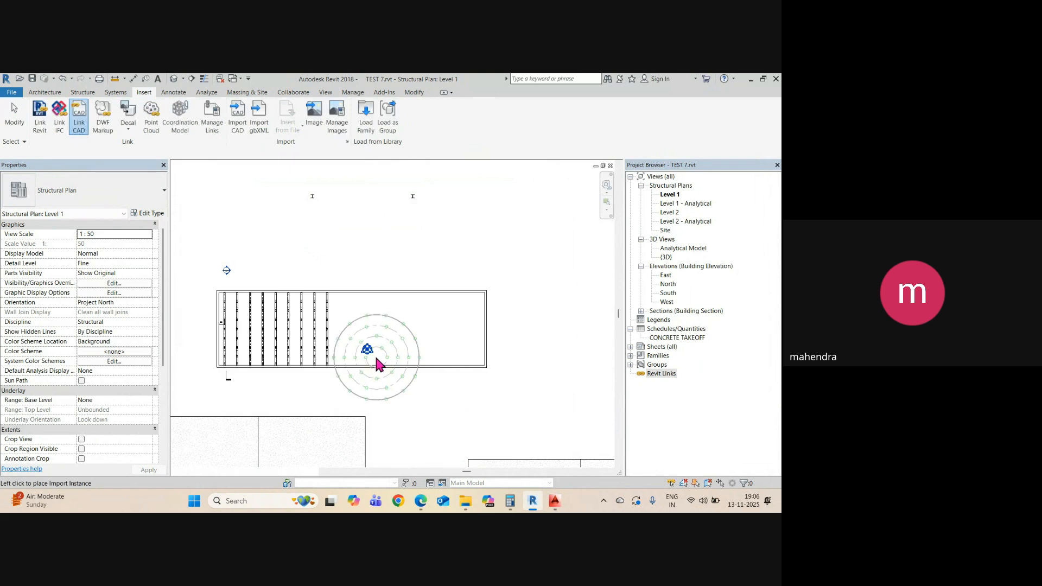
scroll(444, 206, "up", 6)
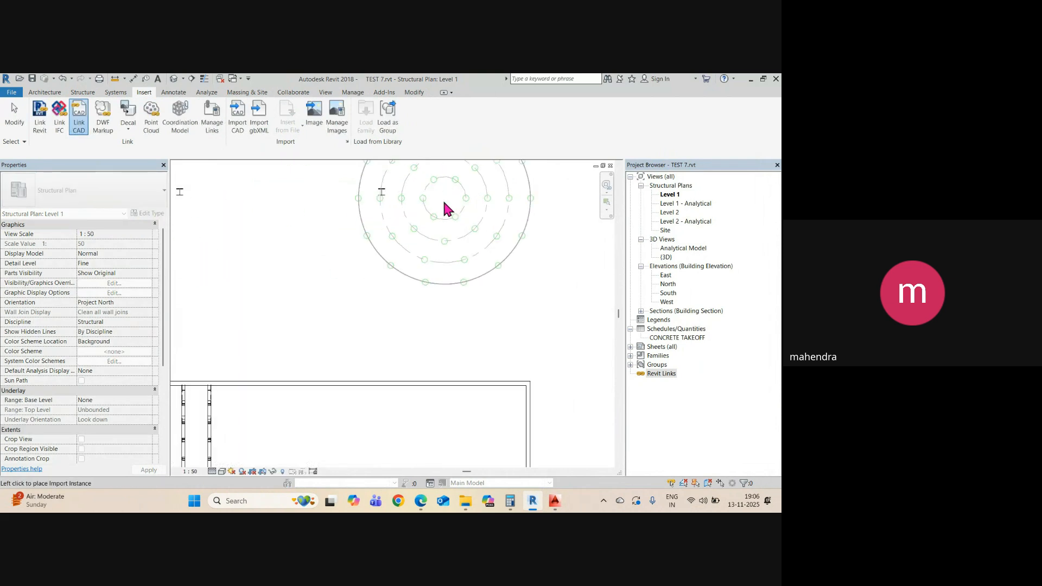
scroll(402, 305, "down", 3)
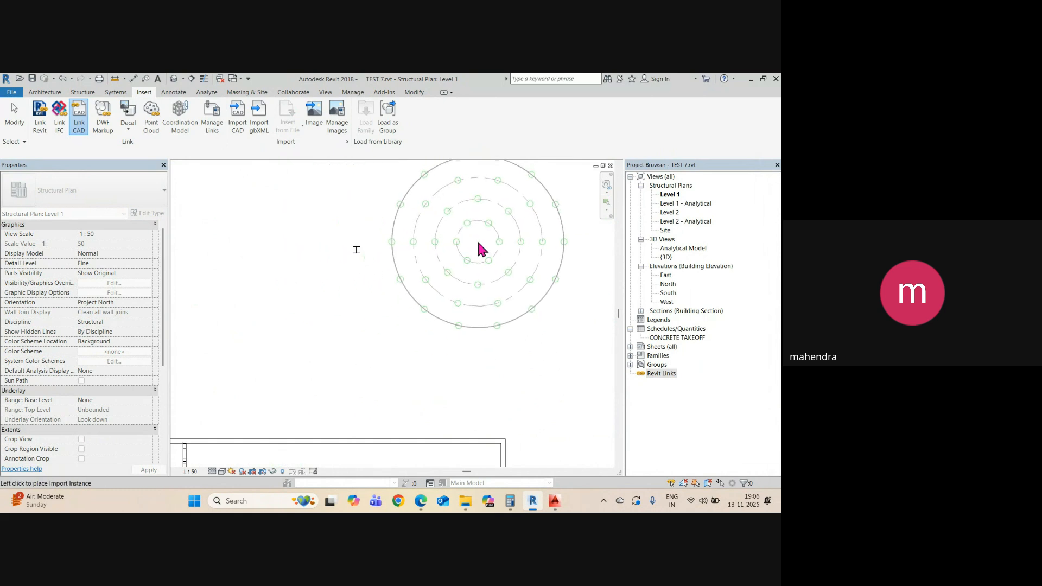
left_click(478, 239)
scroll(444, 321, "down", 5)
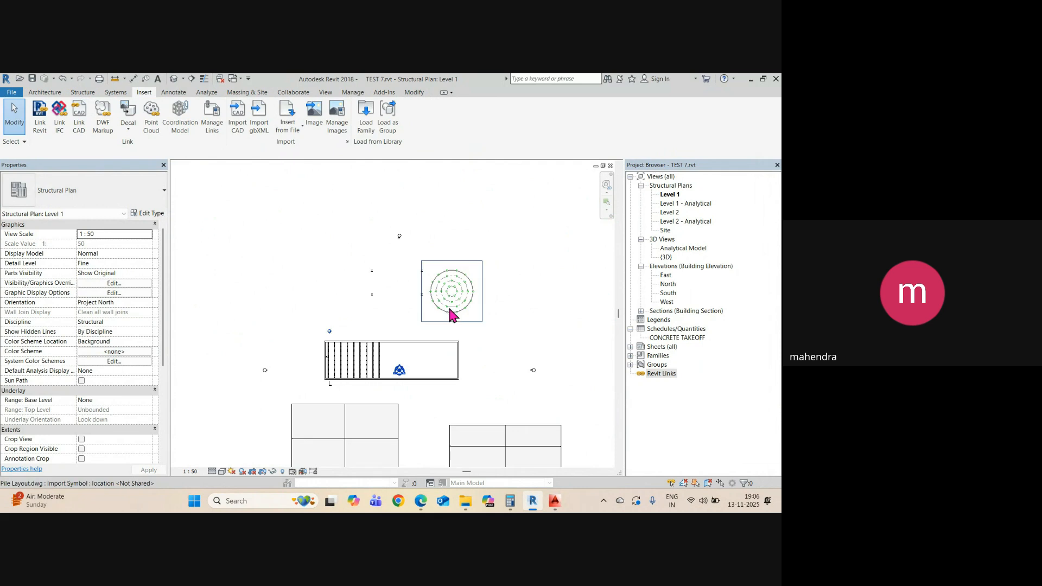
left_click(460, 298)
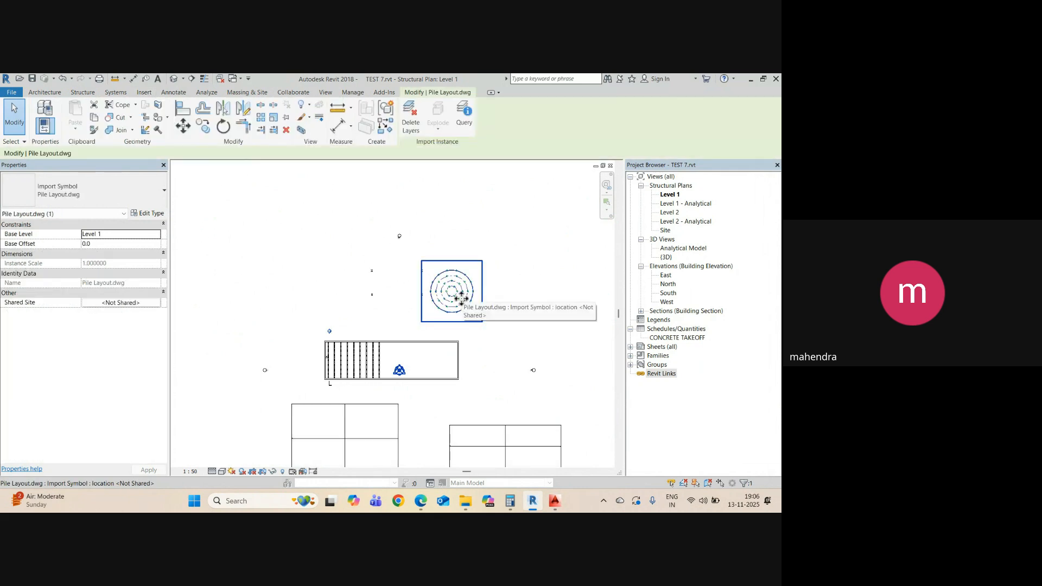
- Switch to AutoCAD and bring the circular pile layout in Pile Layout.dwg into view
left_click(554, 501)
scroll(304, 280, "down", 8)
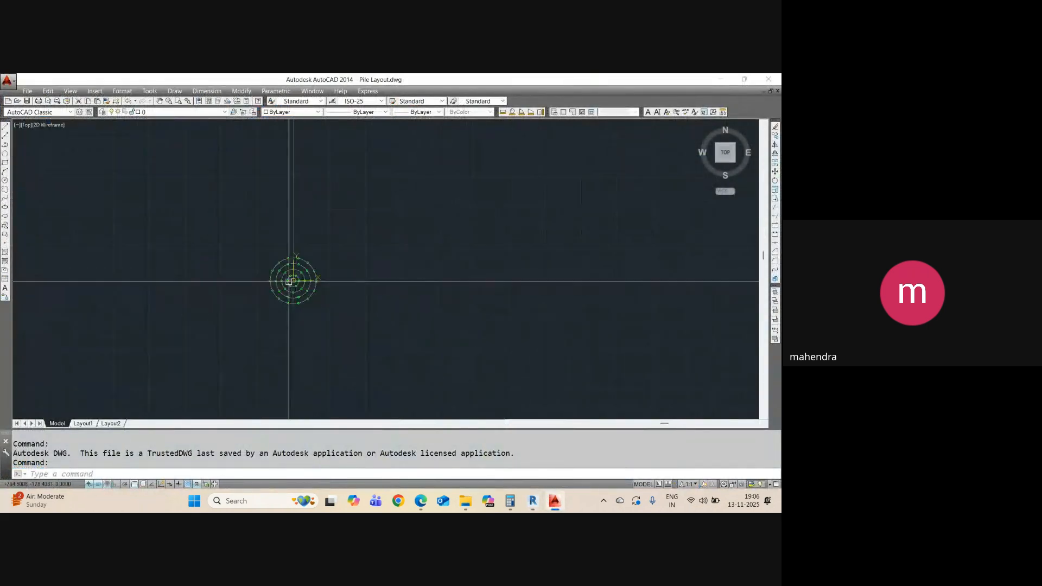
scroll(289, 282, "up", 5)
scroll(288, 272, "down", 3)
type("co")
key("Return")
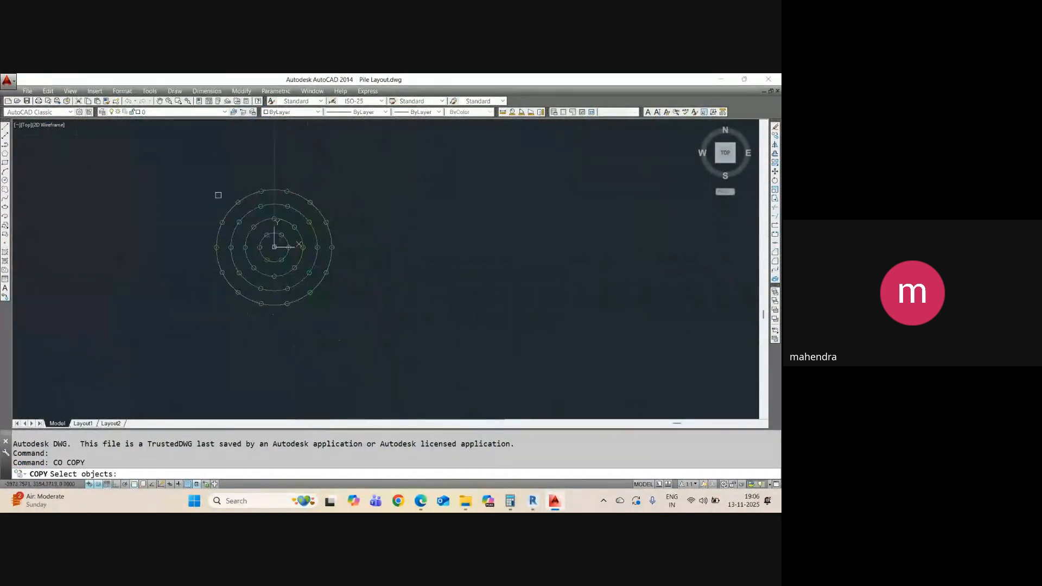
left_click(180, 177)
left_click(408, 344)
key("Return")
left_click(313, 319)
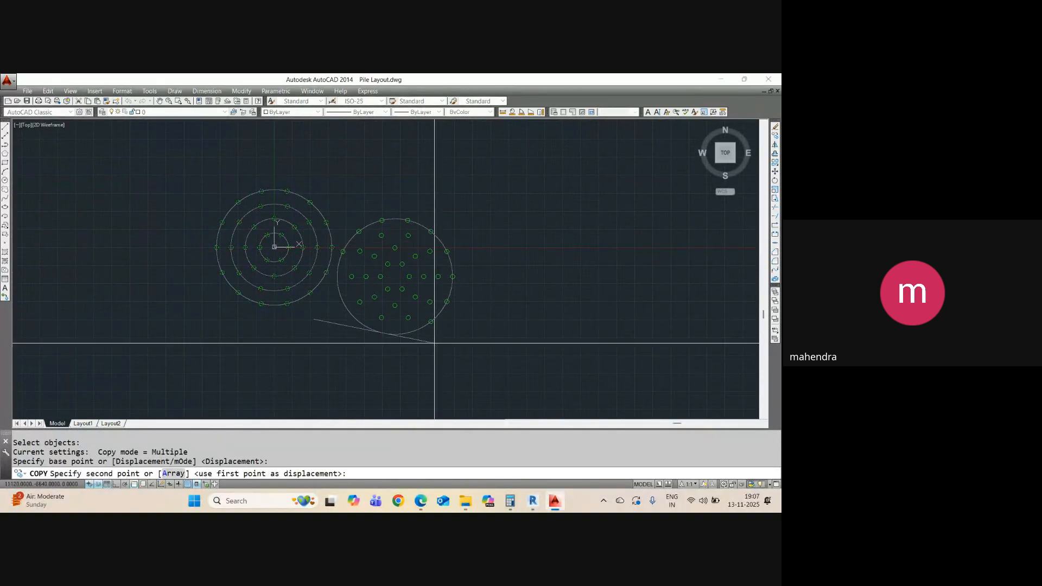
key("Escape")
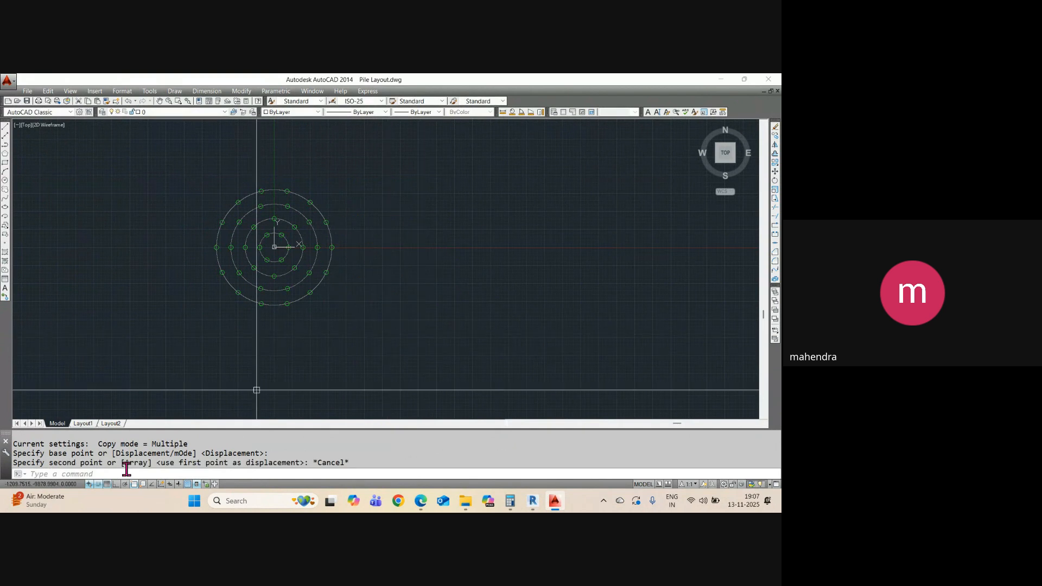
- Turn on Ortho and copy the whole pile layout twice in a horizontal row east of the original, spaced about 9900 units apart
left_click(116, 483)
type("co")
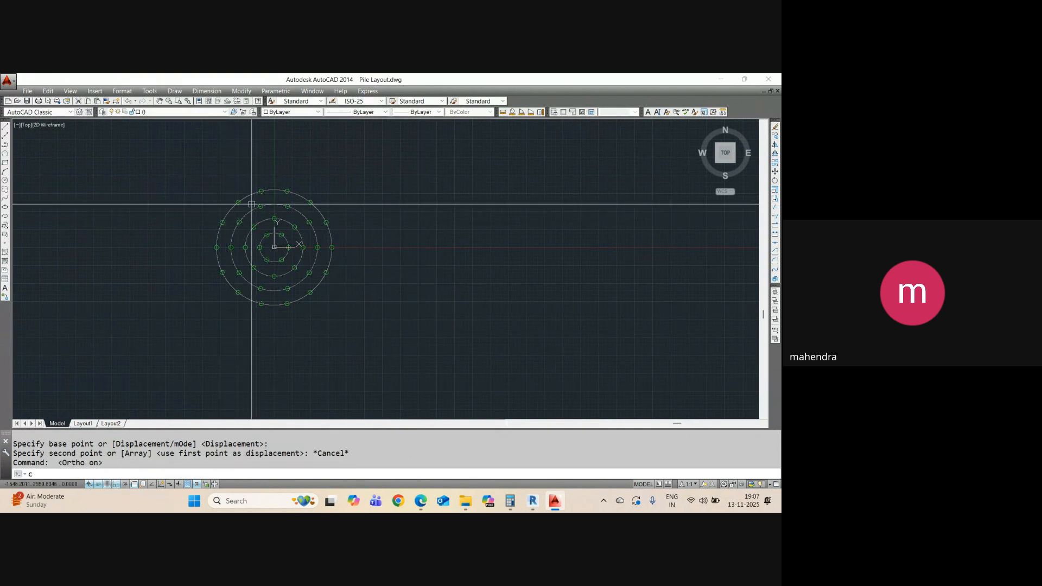
key("Return")
left_click(162, 191)
left_click(463, 342)
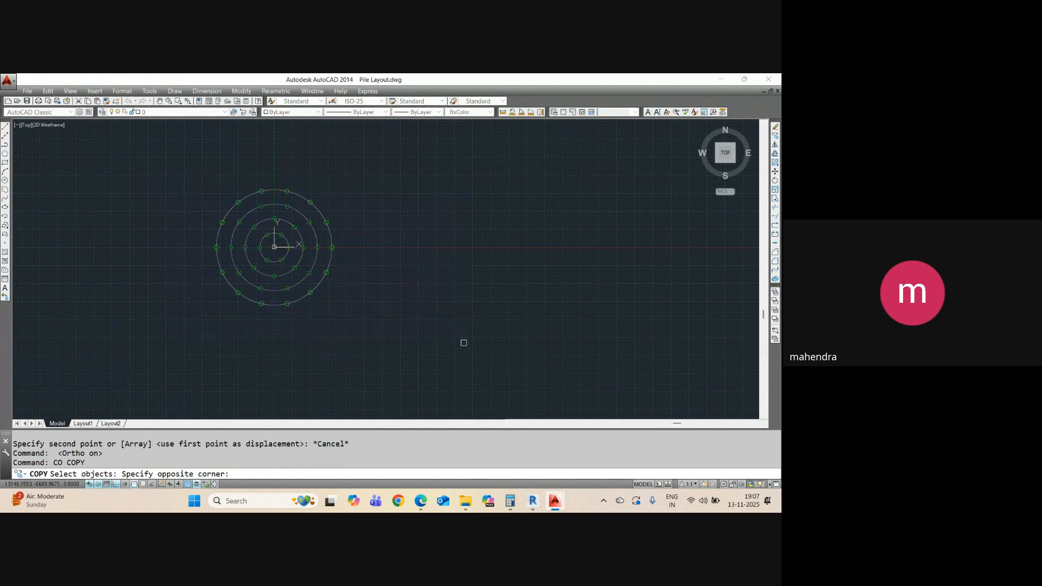
left_click(146, 173)
left_click(459, 340)
key("Return")
left_click(342, 345)
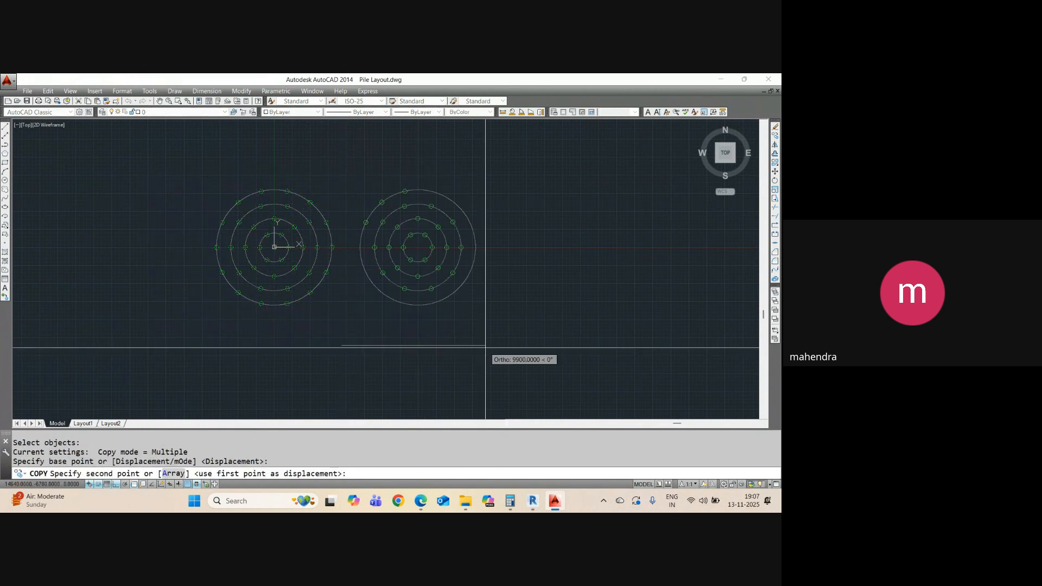
left_click(486, 348)
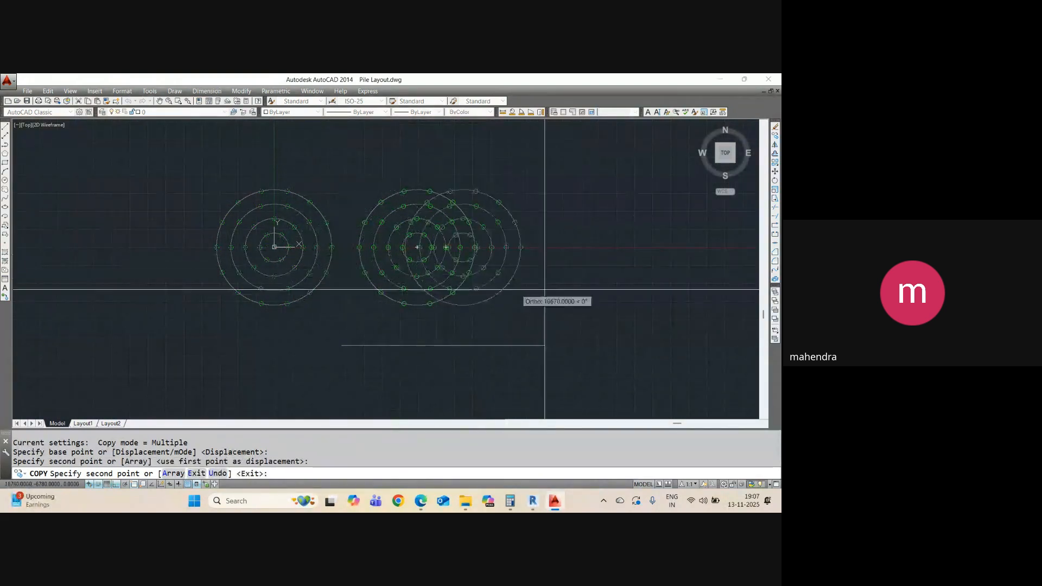
scroll(560, 291, "down", 2)
left_click(599, 294)
key("Escape")
key("Escape")
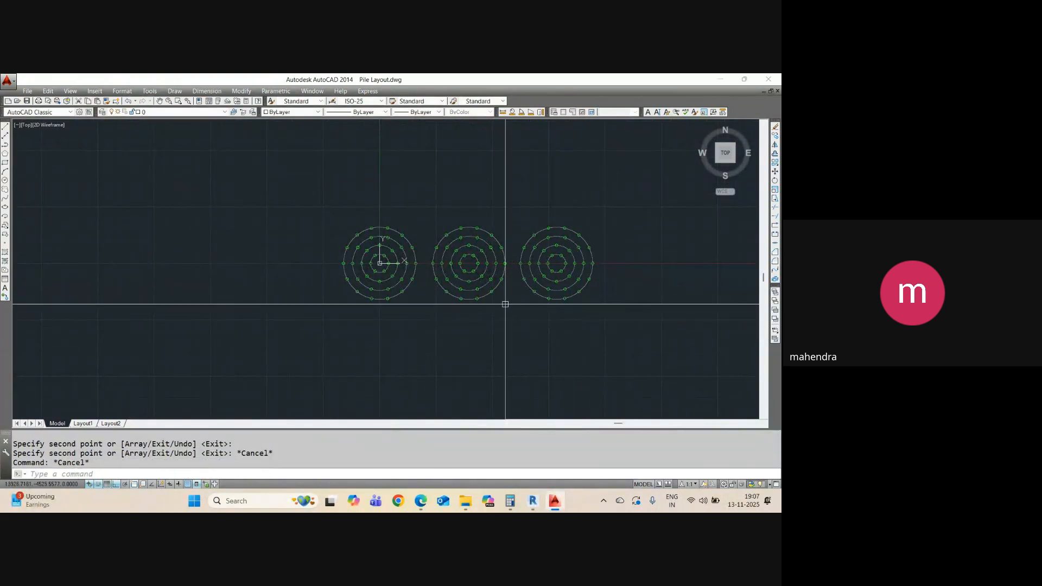
- Zoom to the drawing extents and save Pile Layout.dwg
type("z")
key("Return")
type("e")
key("Return")
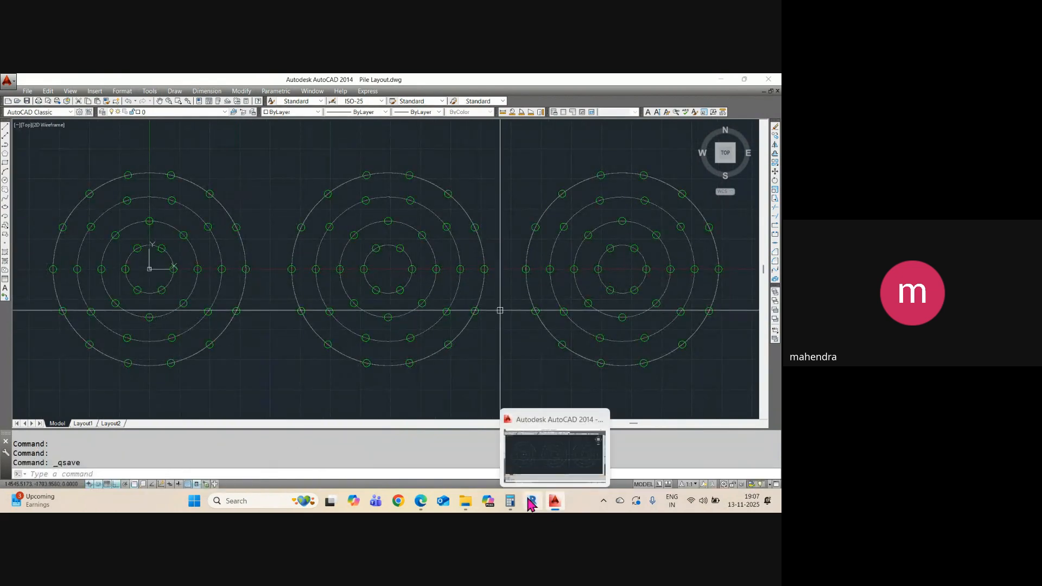
- Switch back to Revit and reload the linked Pile Layout.dwg from the CAD formats in Manage Links
left_click(532, 500)
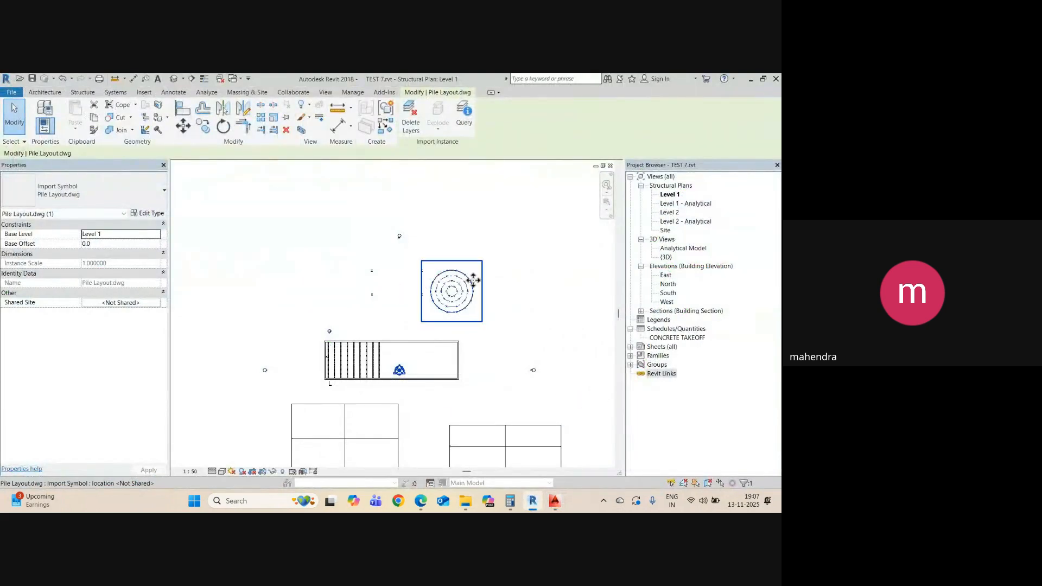
scroll(473, 294, "up", 4)
scroll(459, 296, "down", 2)
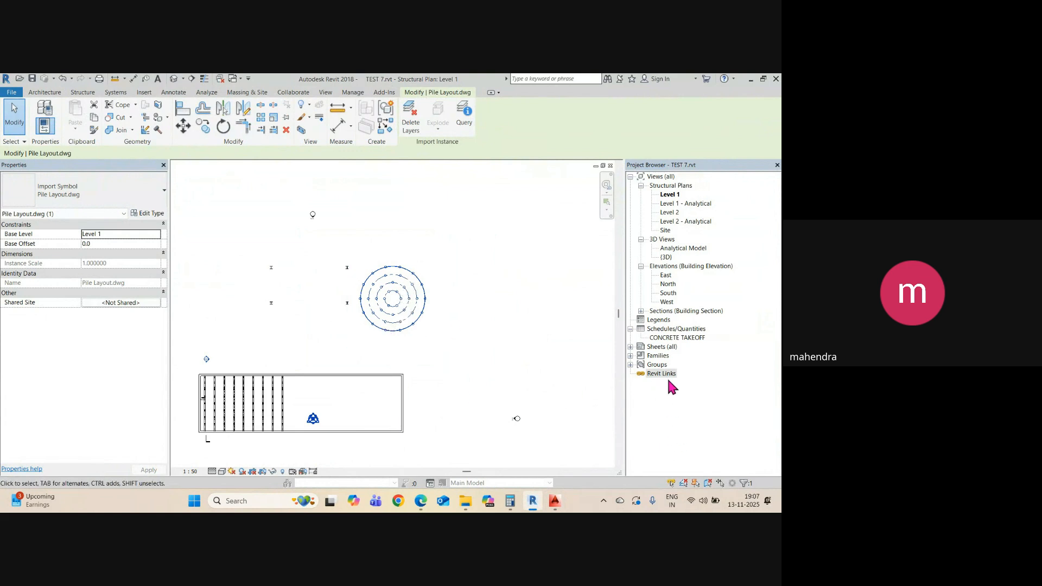
left_click(661, 374)
right_click(661, 374)
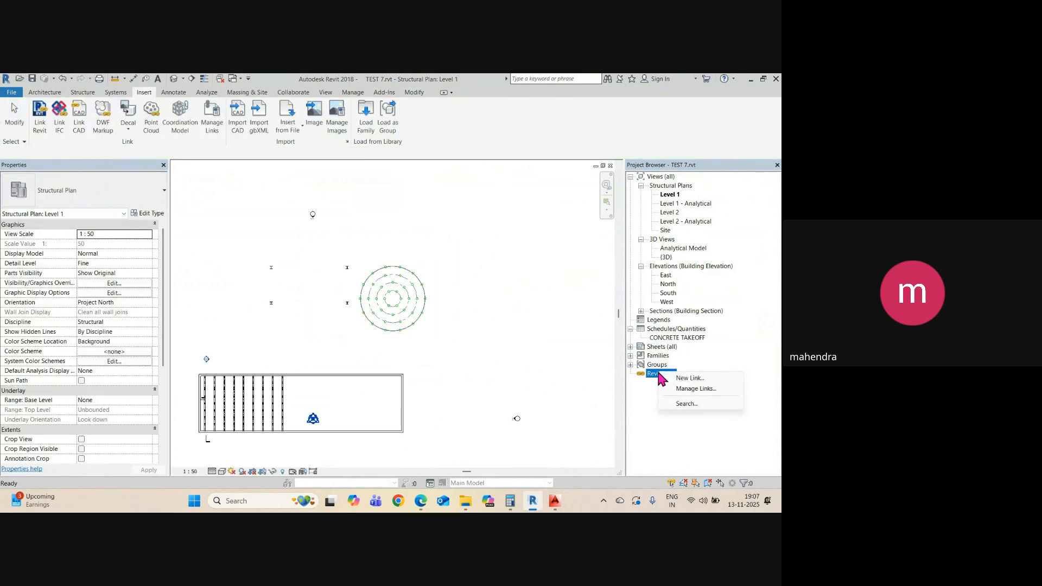
left_click(704, 392)
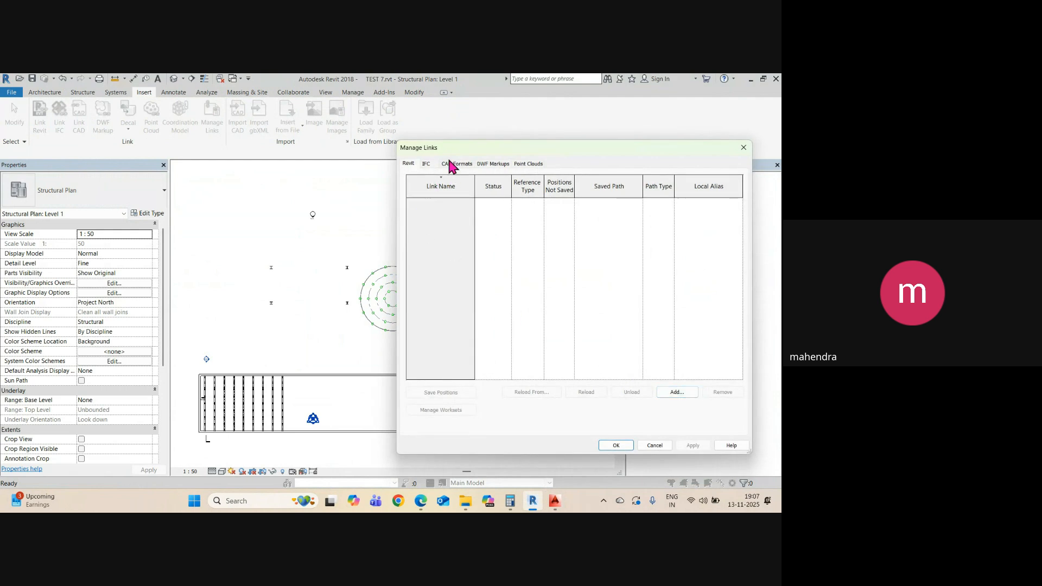
left_click(456, 163)
left_click(426, 203)
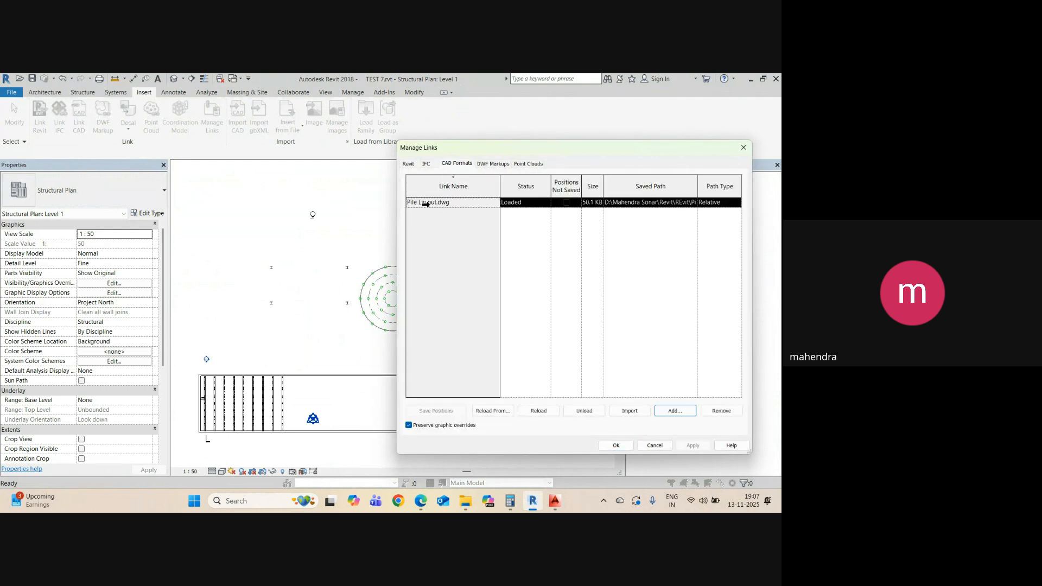
left_click(543, 411)
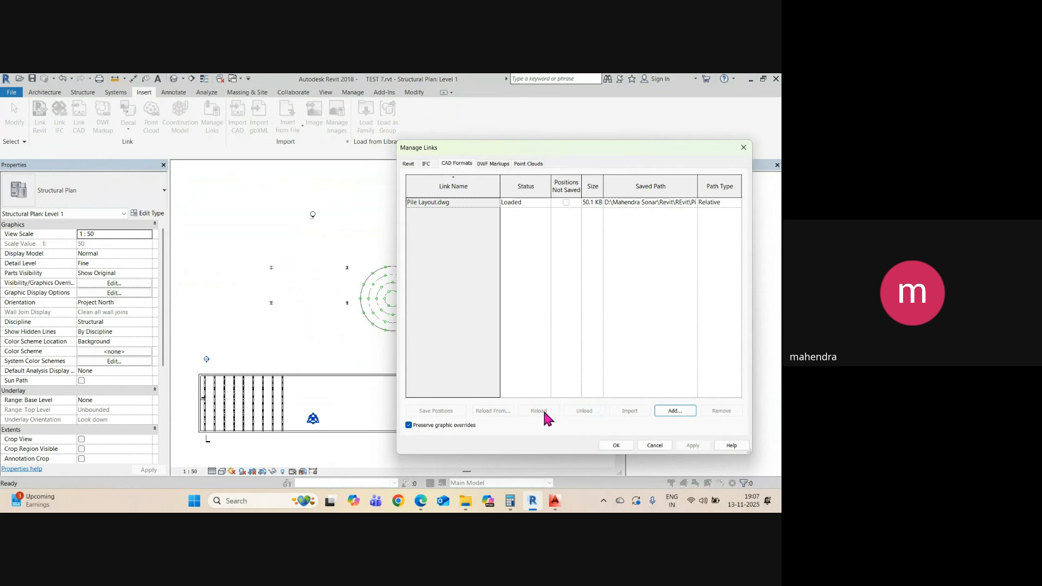
left_click(616, 446)
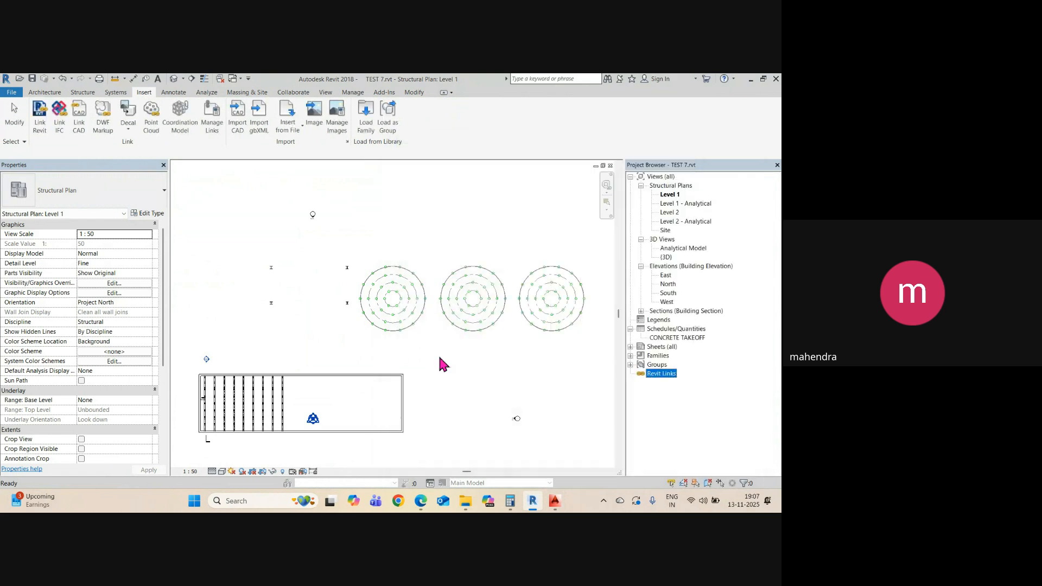
- Unload the linked Pile Layout.dwg from the CAD formats in Manage Links and apply the change to the Level 1 plan
scroll(522, 281, "up", 4)
scroll(267, 296, "down", 2)
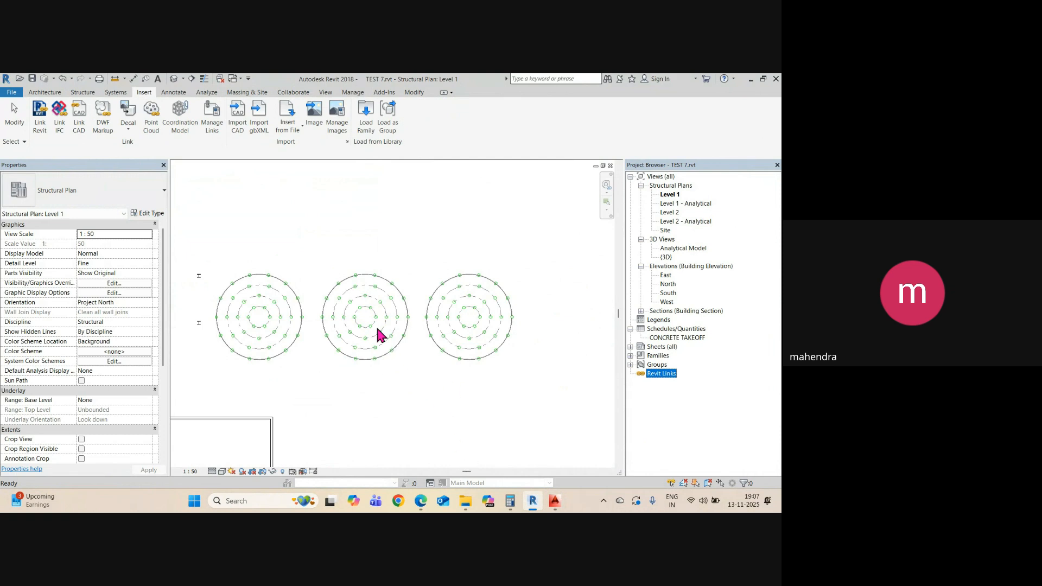
scroll(378, 333, "down", 1)
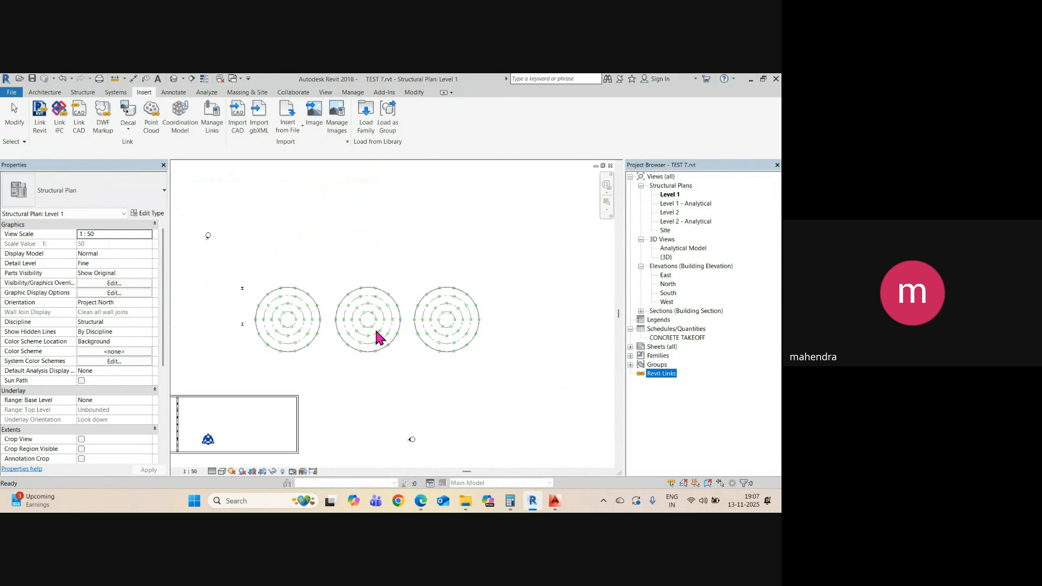
right_click(654, 380)
left_click(693, 393)
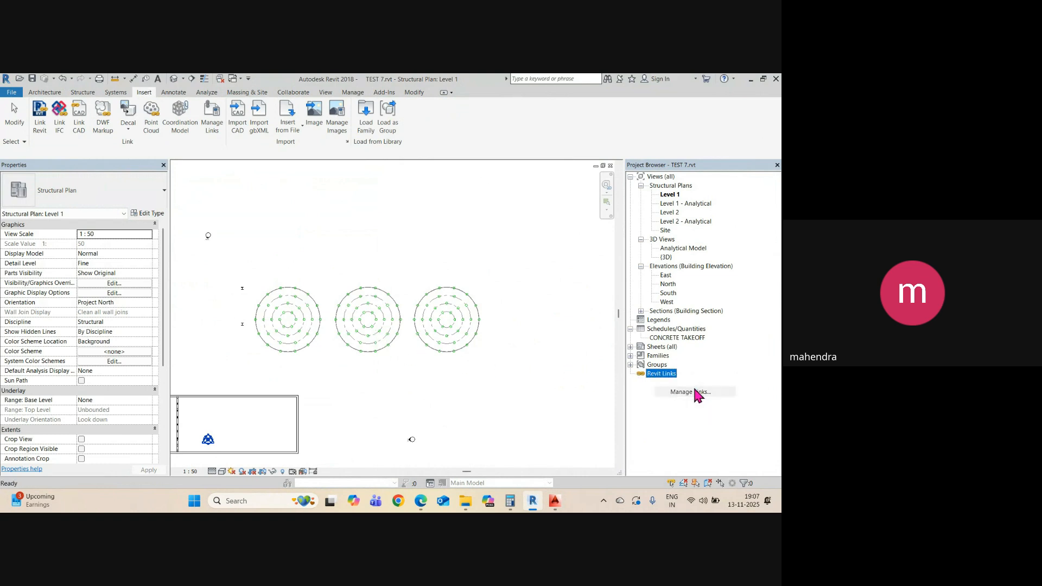
left_click(457, 163)
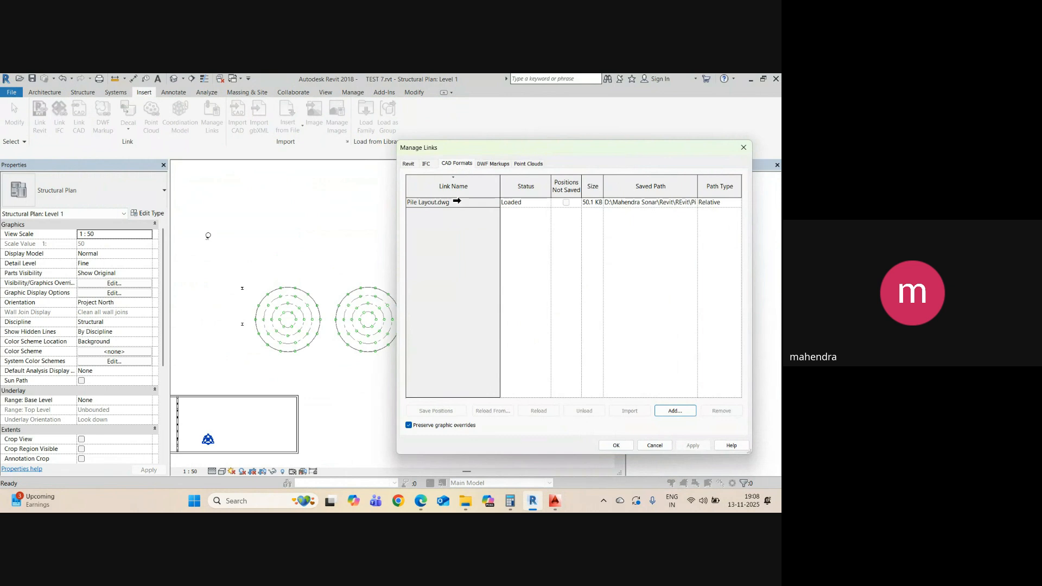
left_click(457, 201)
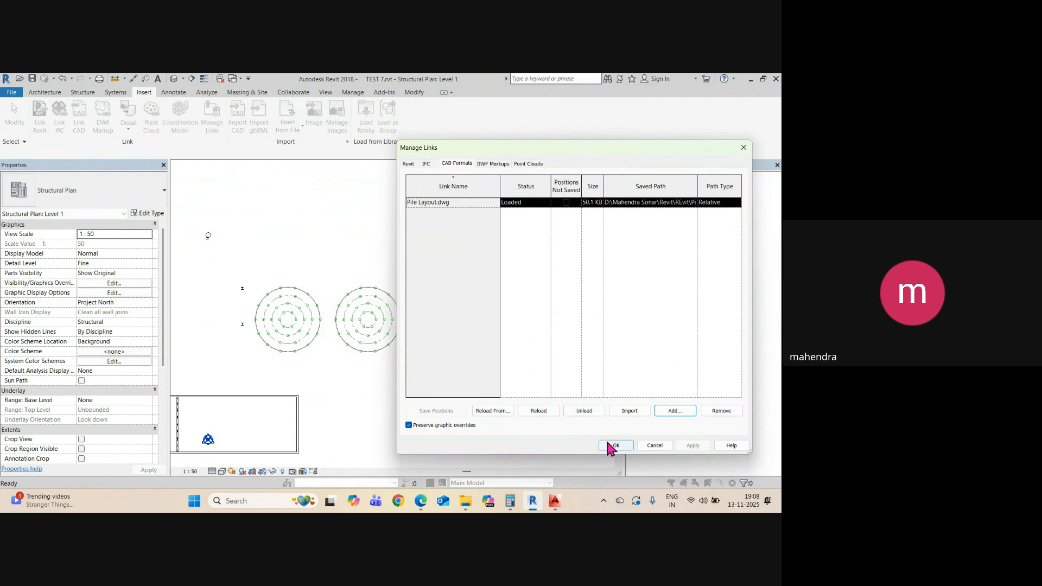
left_click(585, 412)
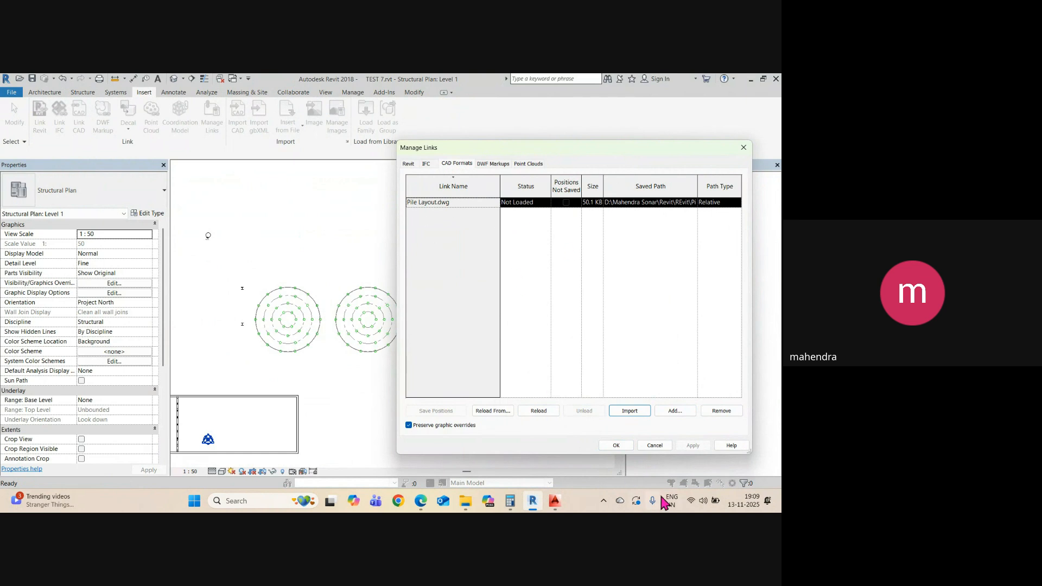
left_click(617, 445)
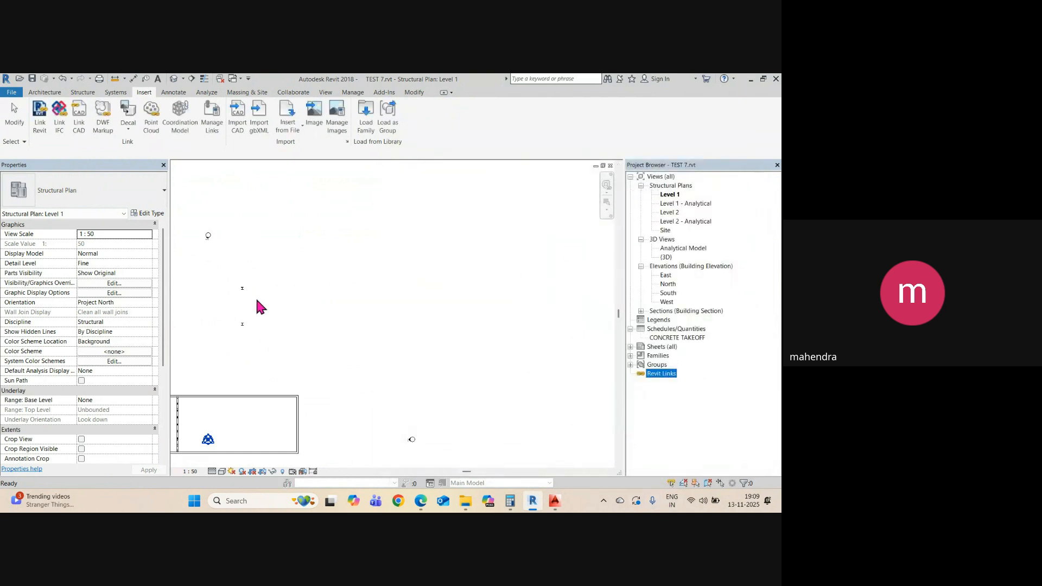
- Reload the unloaded Pile Layout.dwg from the CAD formats in Manage Links and apply it to the plan
right_click(653, 368)
right_click(651, 373)
left_click(680, 389)
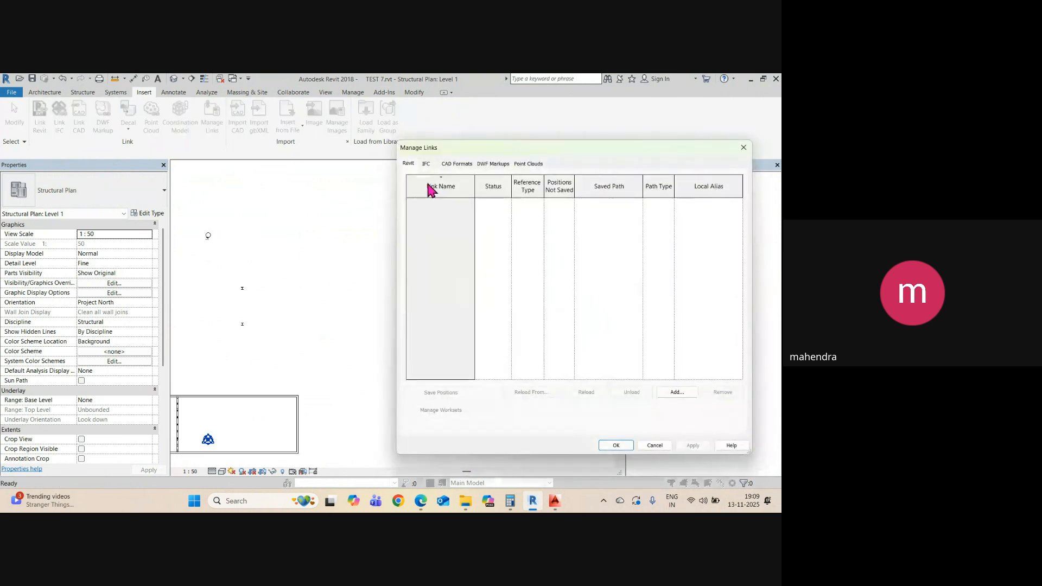
left_click(456, 165)
left_click(486, 202)
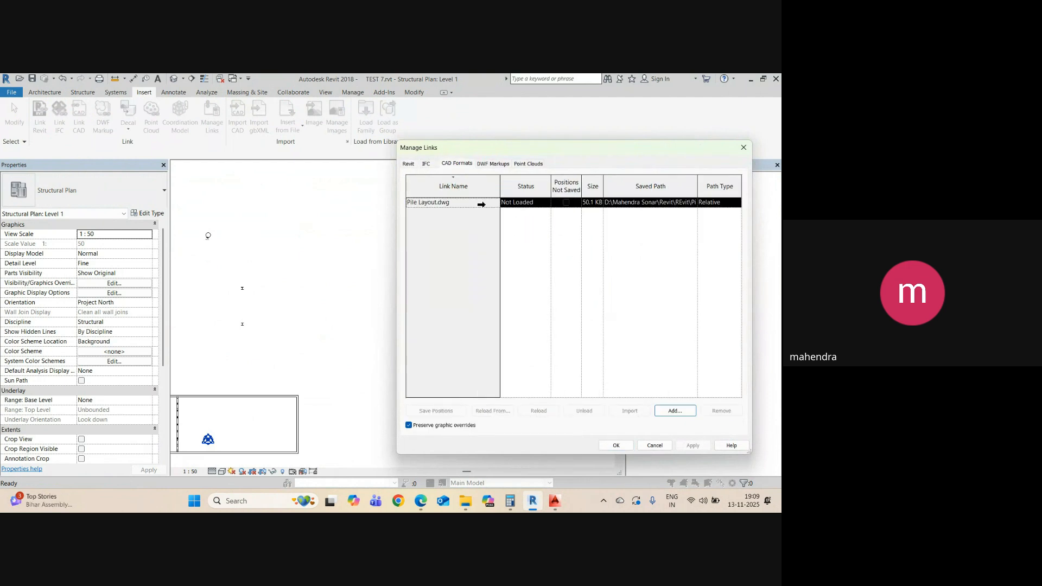
left_click(545, 414)
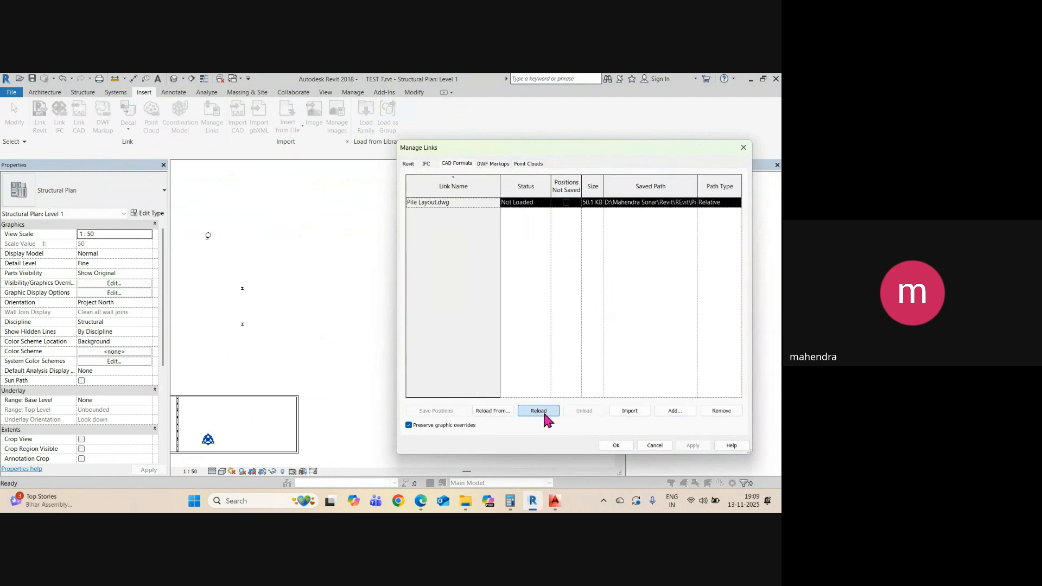
left_click(617, 446)
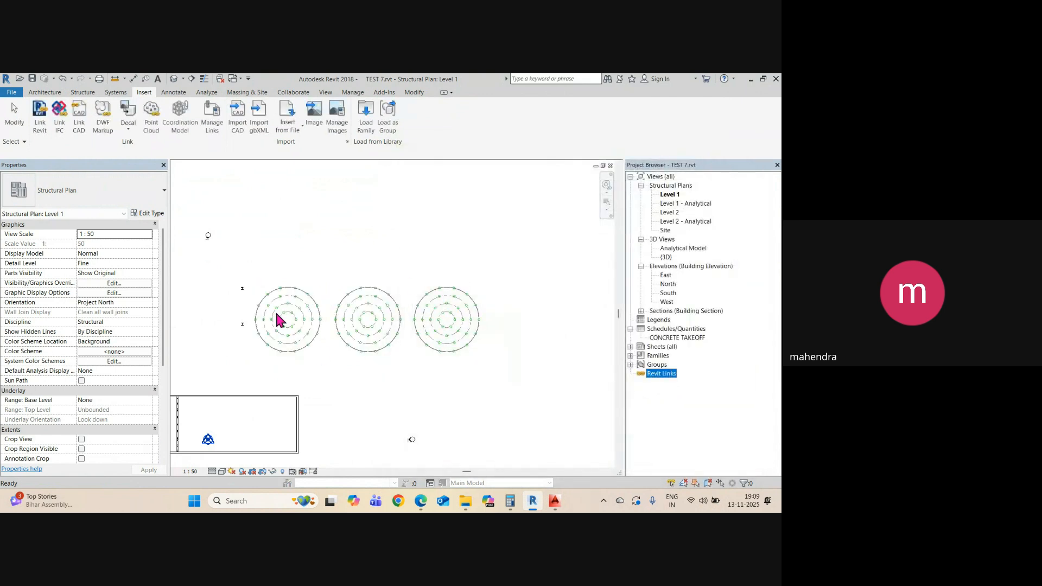
- Remove the Pile Layout.dwg link from the project through the CAD formats in Manage Links and fit the whole plan in view
right_click(663, 375)
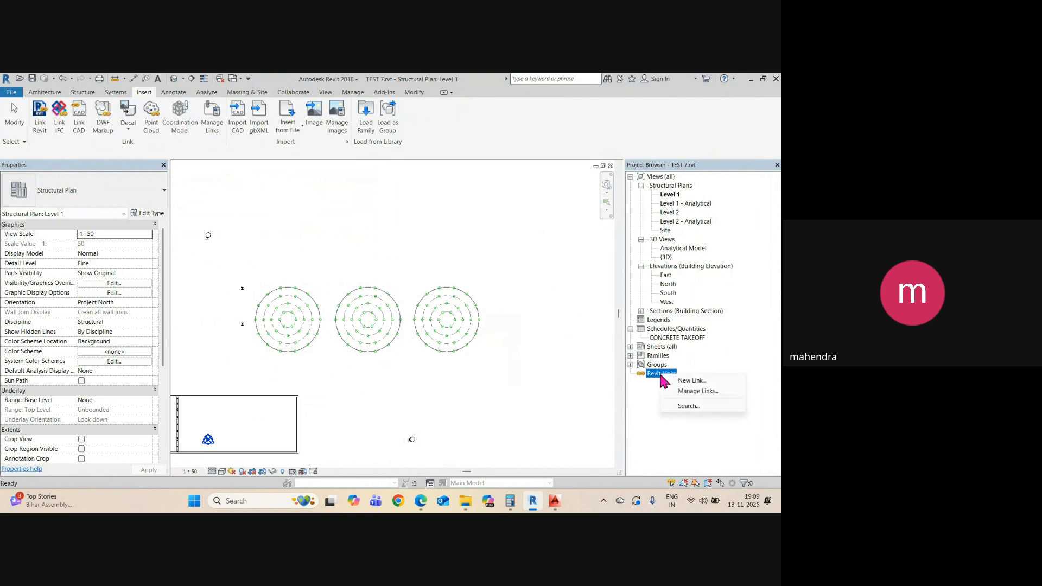
left_click(688, 392)
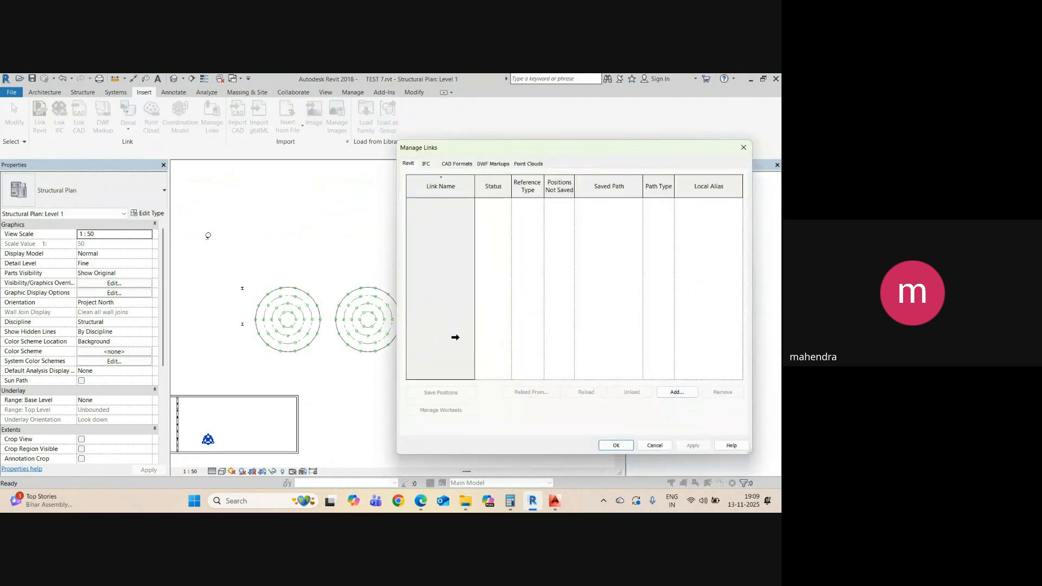
left_click(450, 164)
left_click(473, 202)
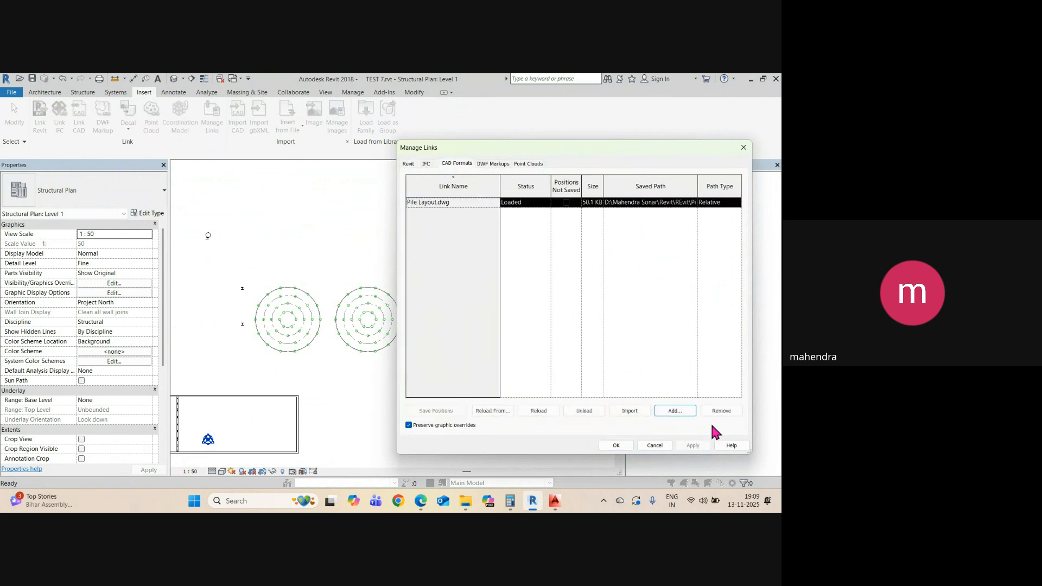
left_click(722, 411)
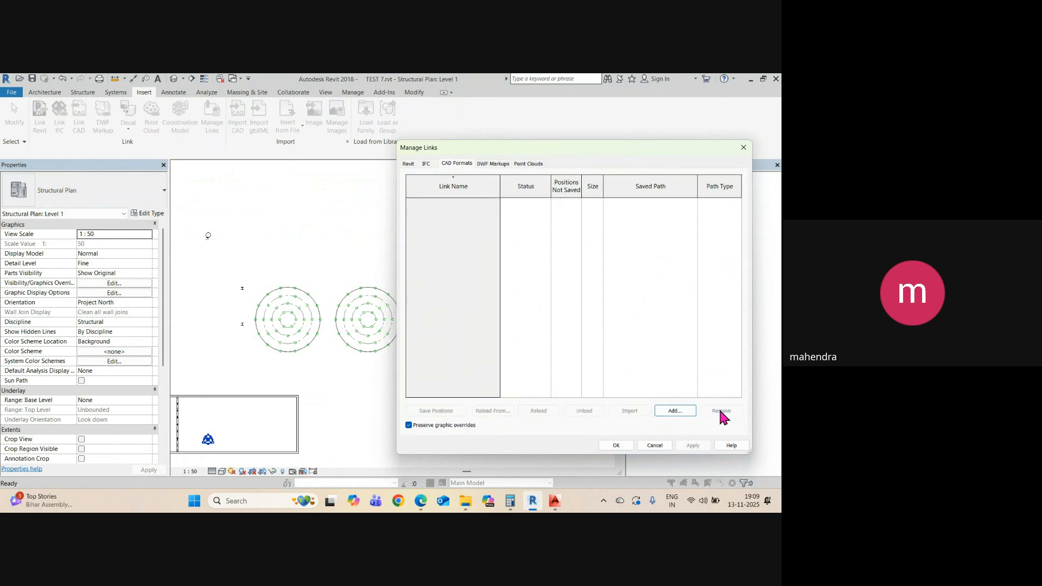
left_click(617, 446)
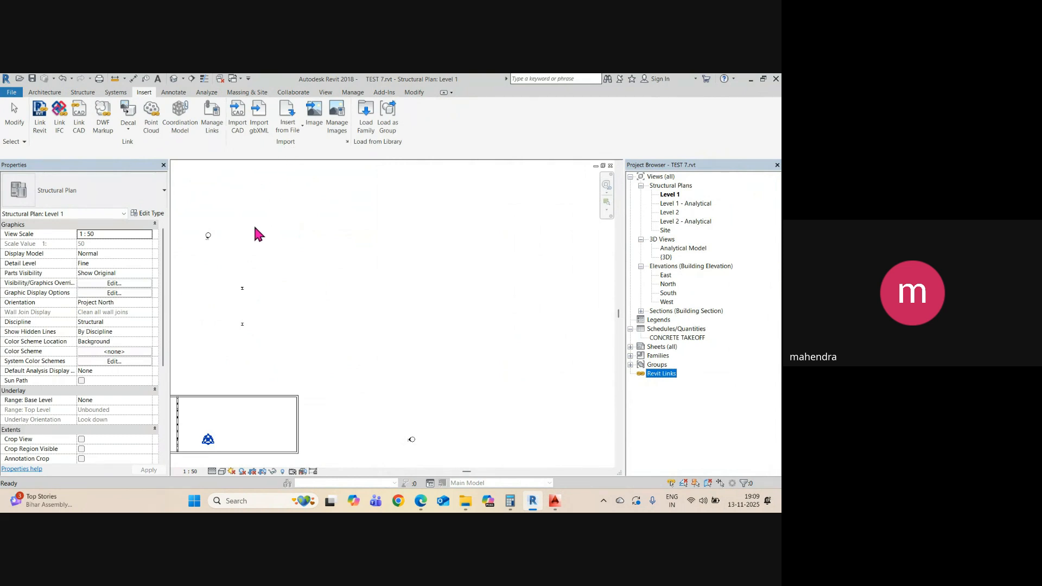
scroll(330, 253, "down", 3)
middle_click(330, 253)
middle_click(330, 253)
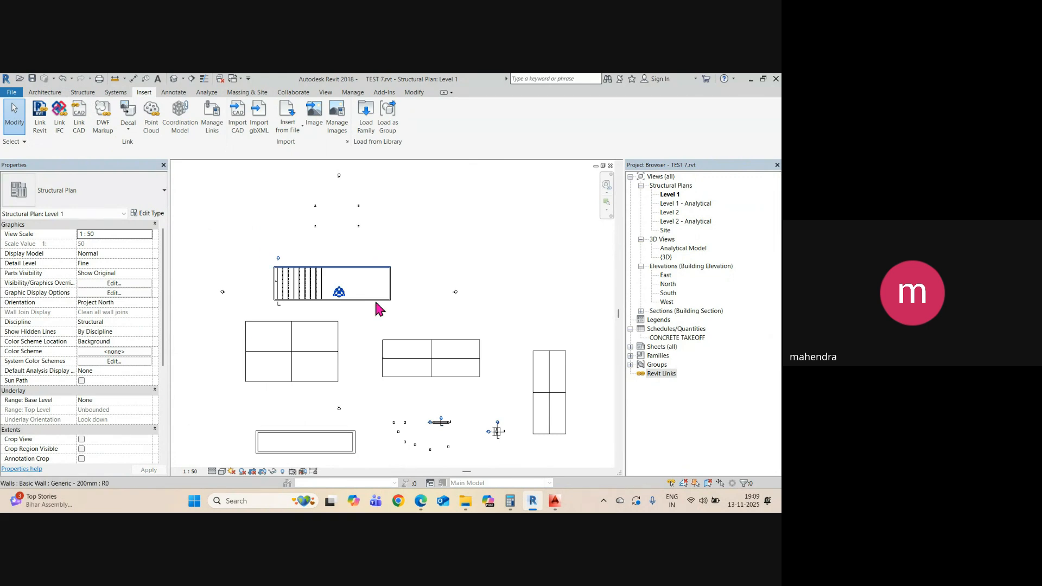
- Switch to Snipping Tool and capture an empty rectangular area in the northeast of the Revit plan as a drawing canvas
left_click(258, 505)
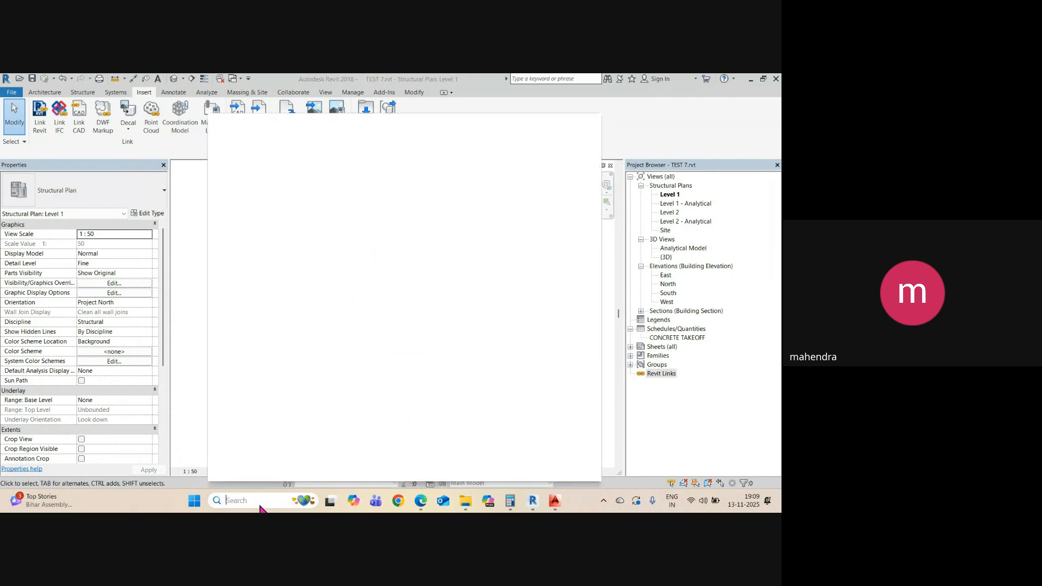
left_click(251, 205)
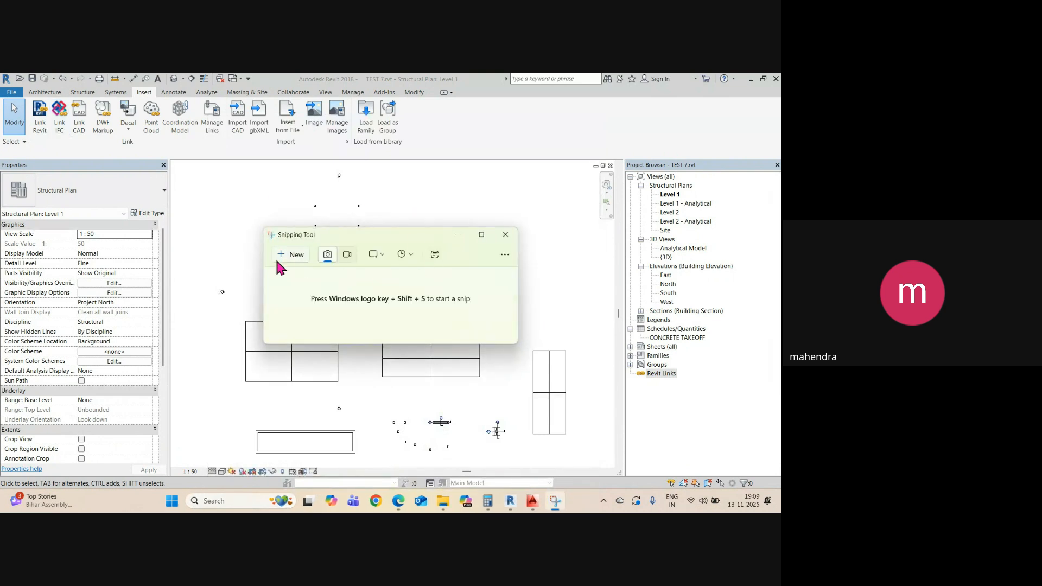
left_click(277, 255)
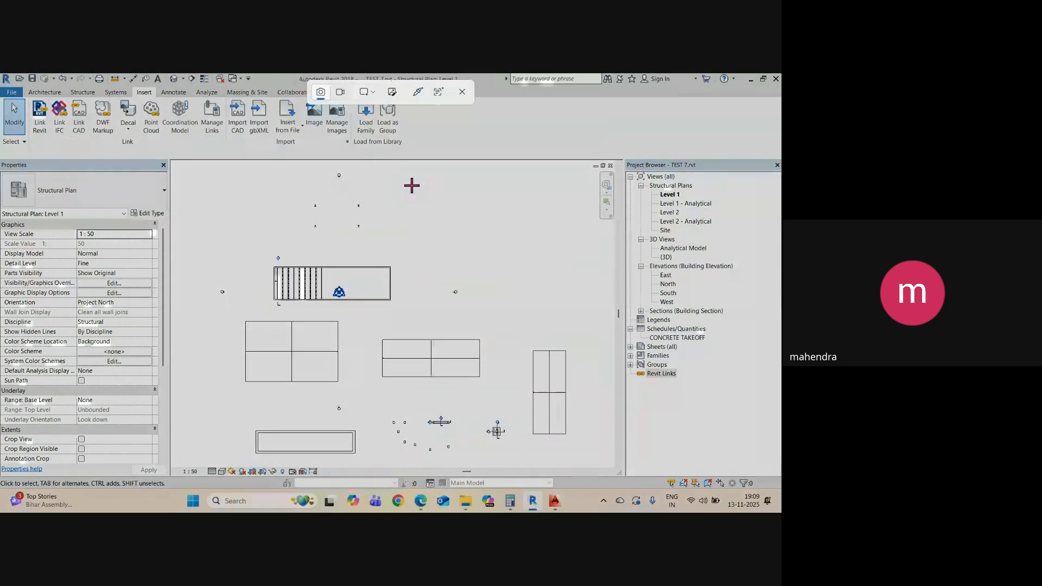
left_click_drag(412, 186, 611, 302)
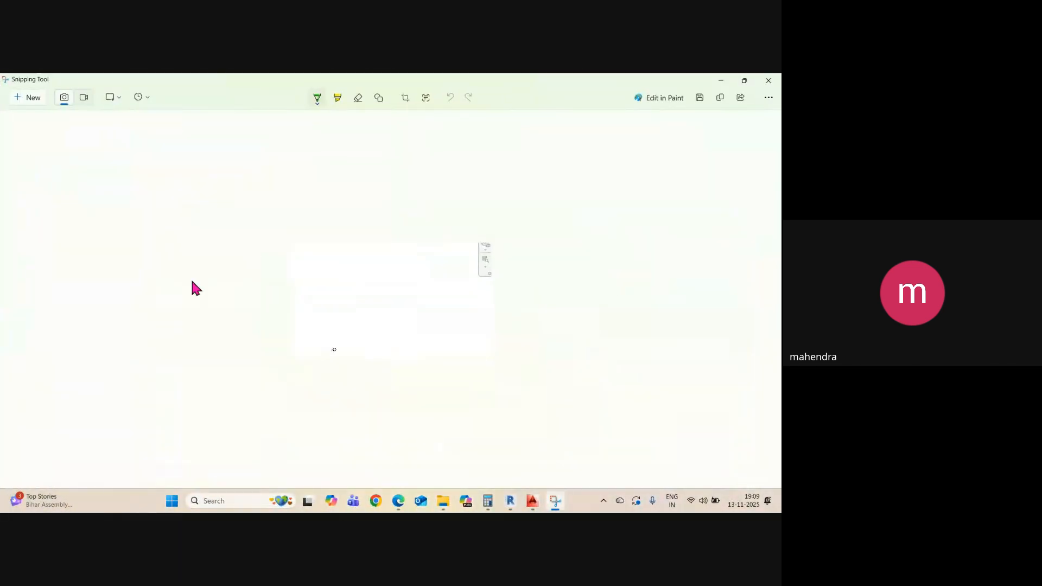
- Draw two stacked rectangles with the green pen, label them STR and M, and connect them with arrows in both directions
left_click_drag(82, 164, 228, 161)
left_click_drag(249, 233, 92, 243)
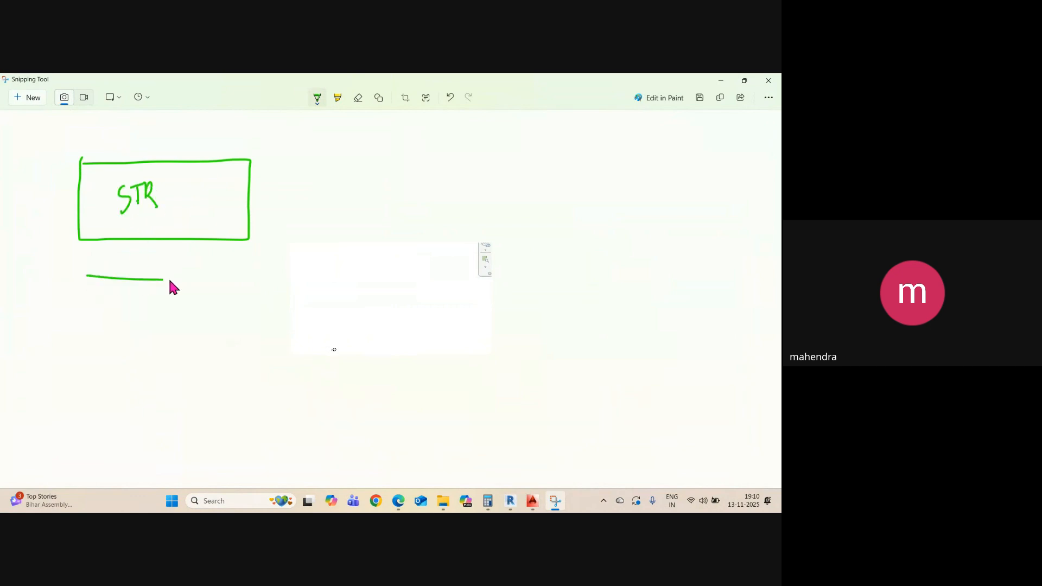
mouse_move(241, 363)
left_mouse_down()
mouse_move(77, 364)
mouse_move(84, 266)
left_mouse_up()
left_click_drag(122, 316, 126, 326)
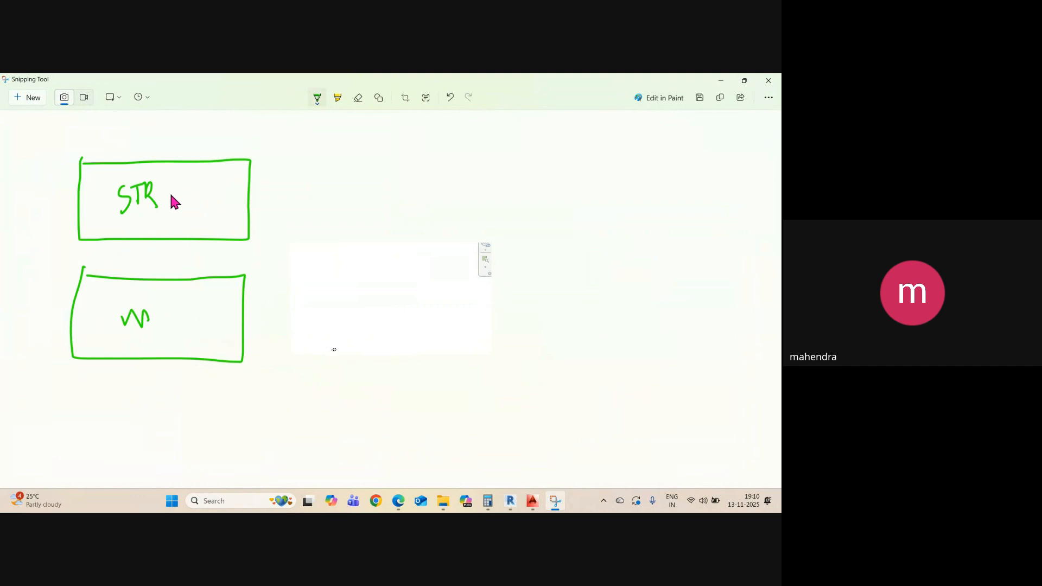
mouse_move(188, 194)
left_mouse_down()
mouse_move(283, 193)
mouse_move(286, 316)
left_mouse_up()
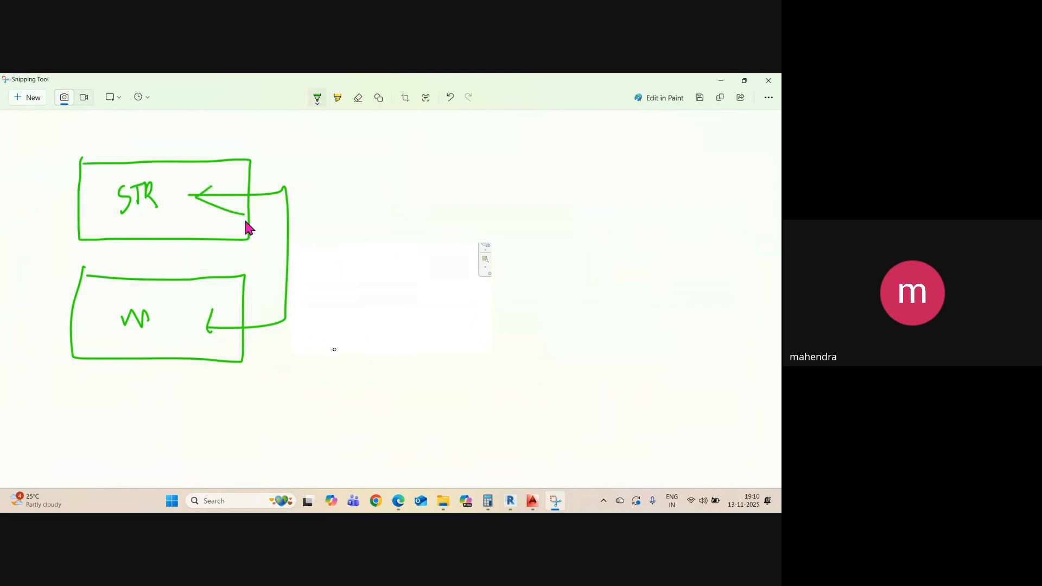
mouse_move(220, 312)
left_mouse_down()
mouse_move(265, 196)
mouse_move(222, 187)
left_mouse_up()
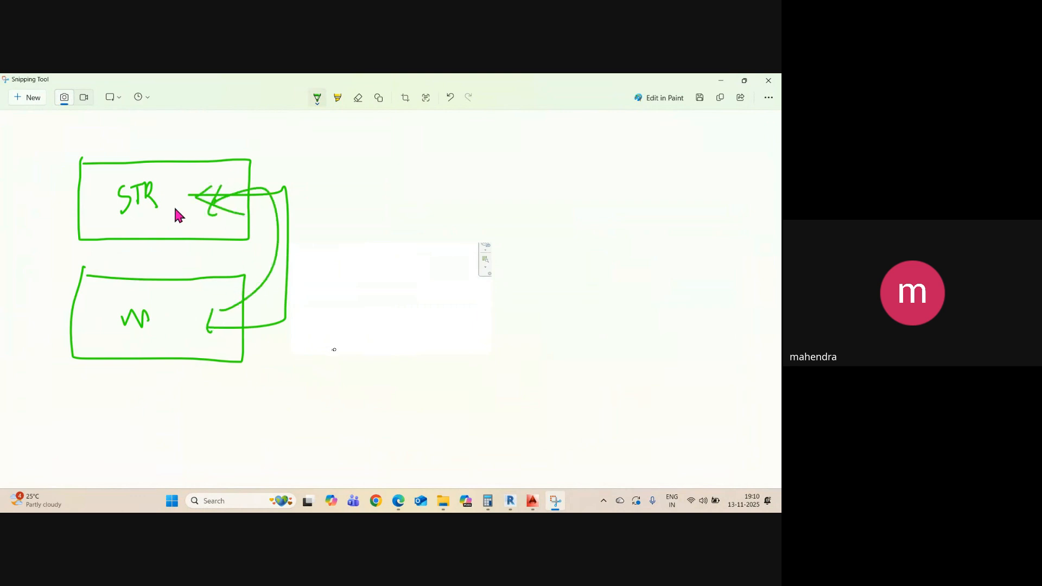
mouse_move(166, 204)
left_mouse_down()
mouse_move(188, 195)
mouse_move(188, 289)
left_mouse_up()
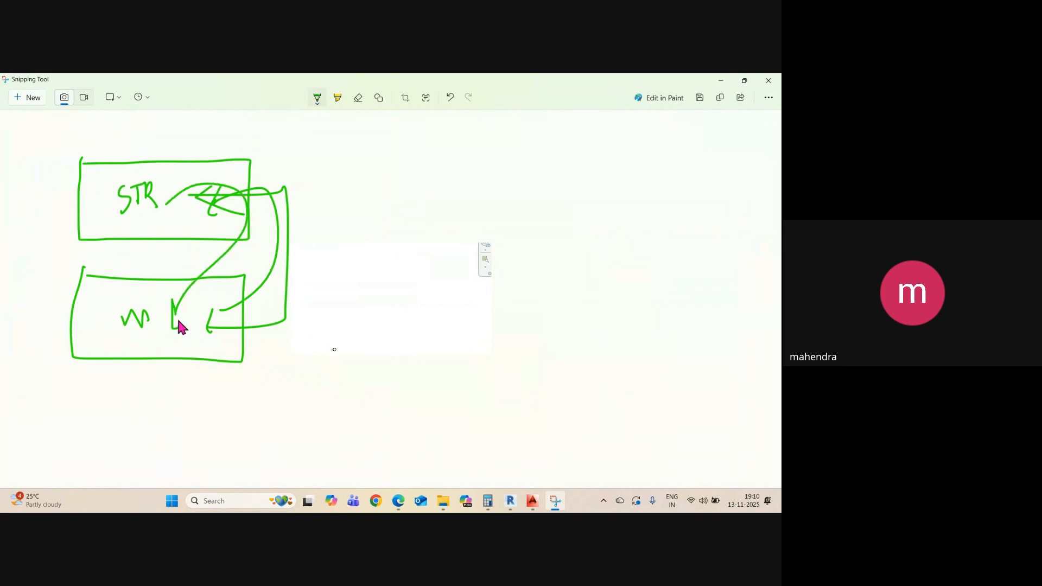
- Minimize Snipping Tool and close the TEST 7 project in Revit
left_click(721, 81)
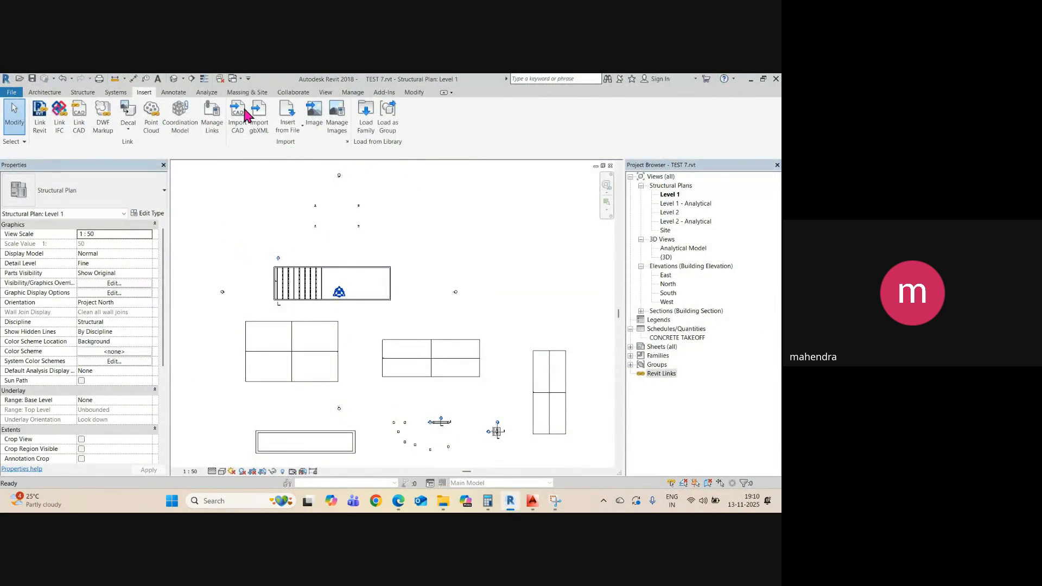
left_click(611, 166)
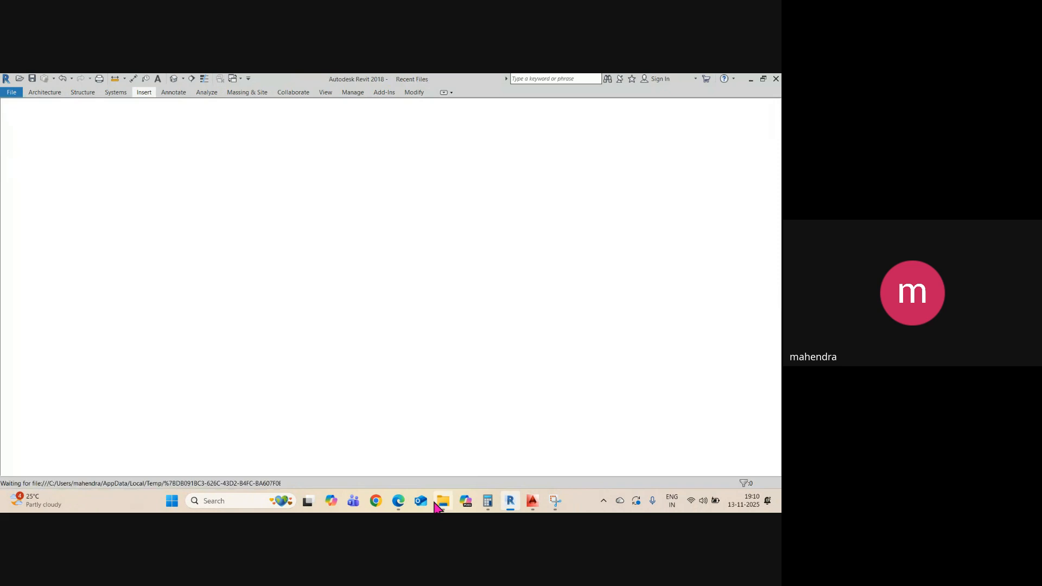
- Switch to File Explorer and open the STR folder inside 01234-PUMP ROOM - UK in the REvit directory
mouse_move(437, 507)
left_click(437, 461)
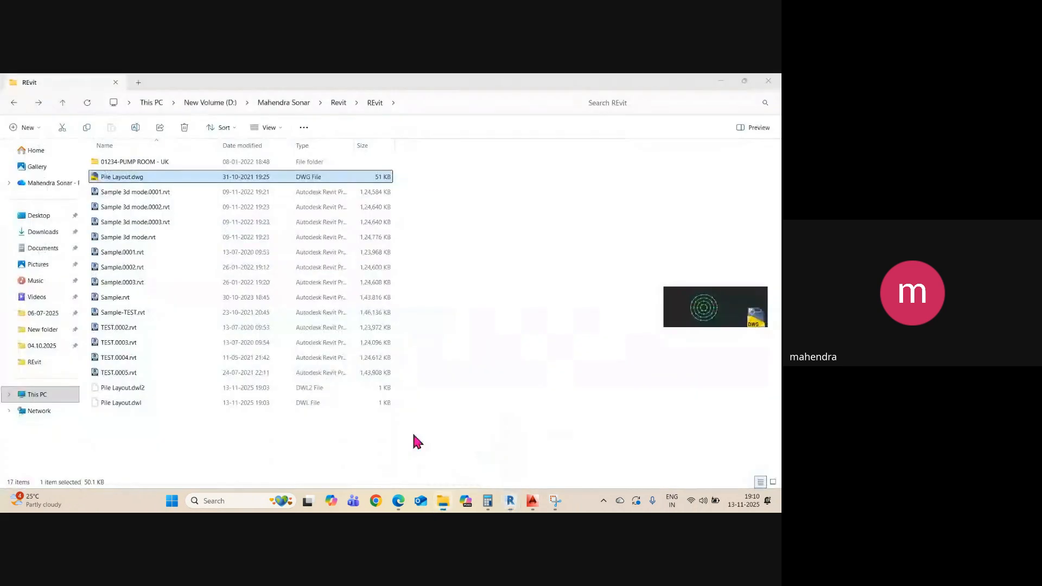
left_click(134, 165)
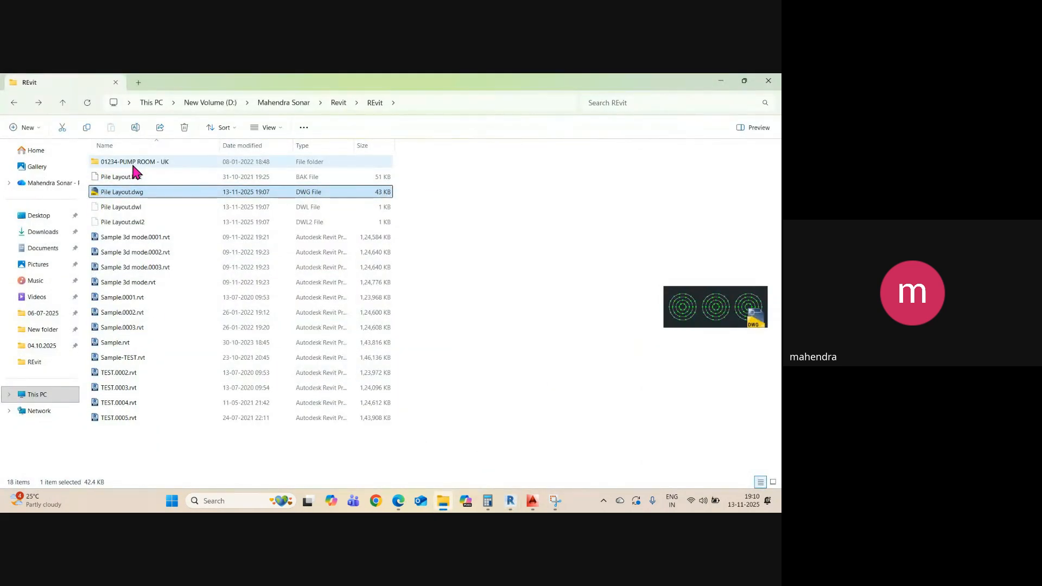
double_click(133, 164)
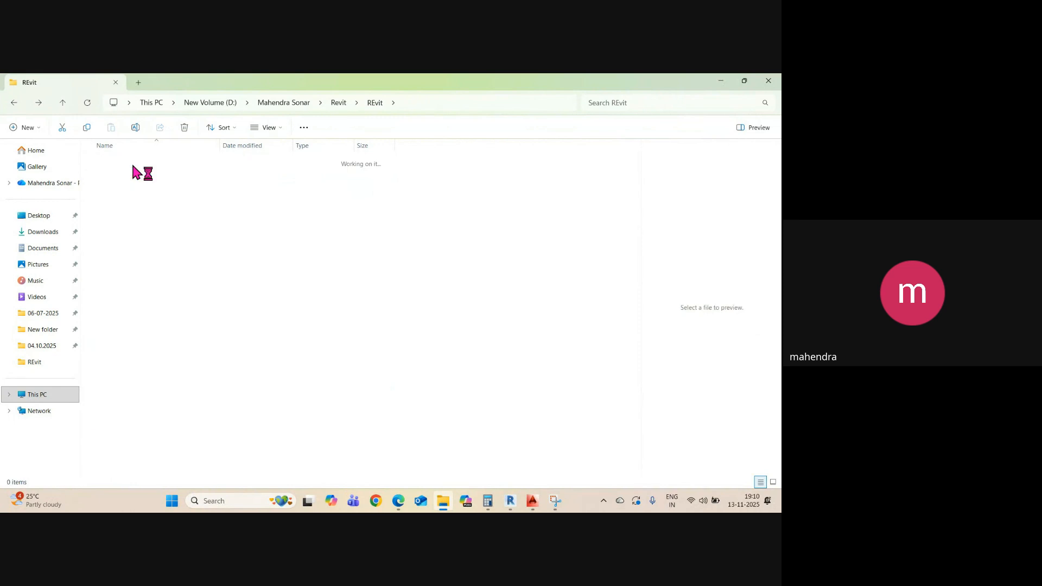
left_click(14, 104)
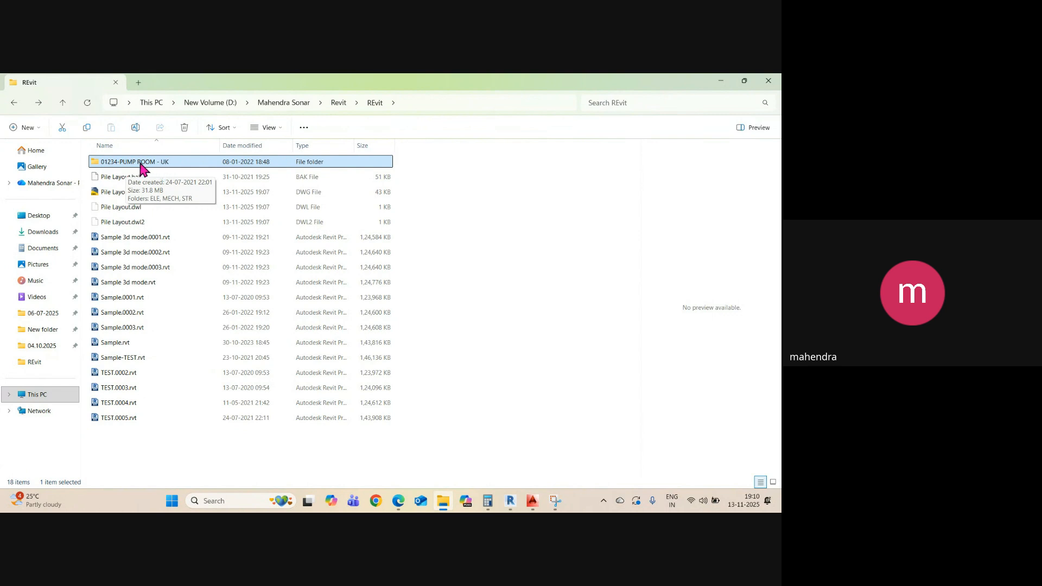
double_click(140, 163)
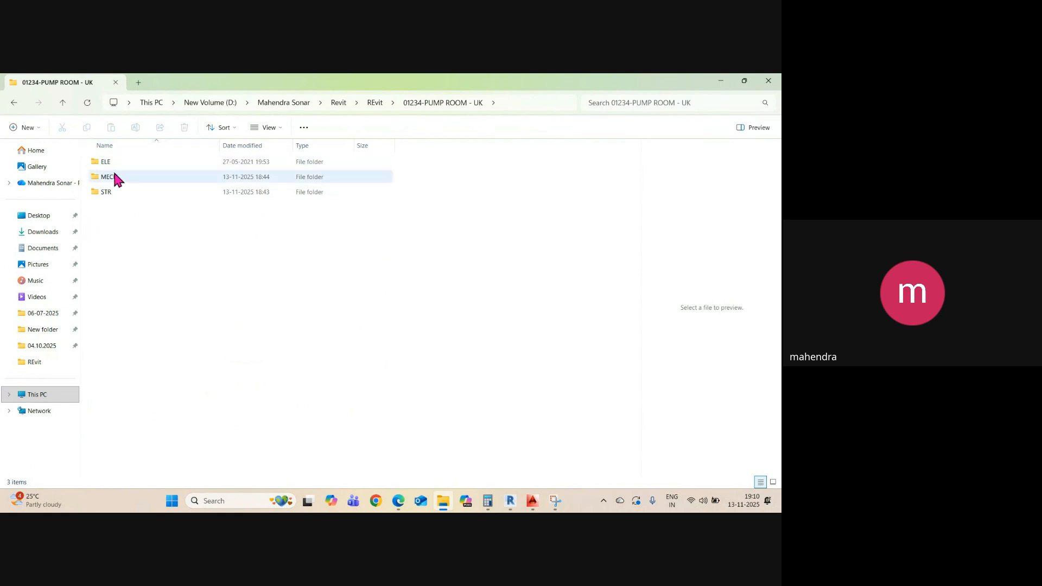
left_click(93, 193)
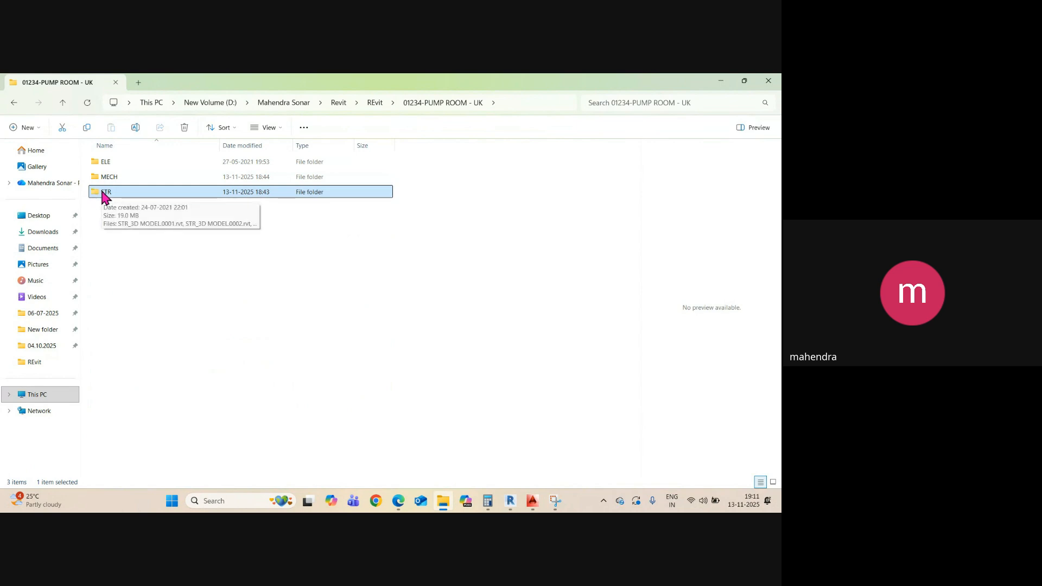
double_click(106, 196)
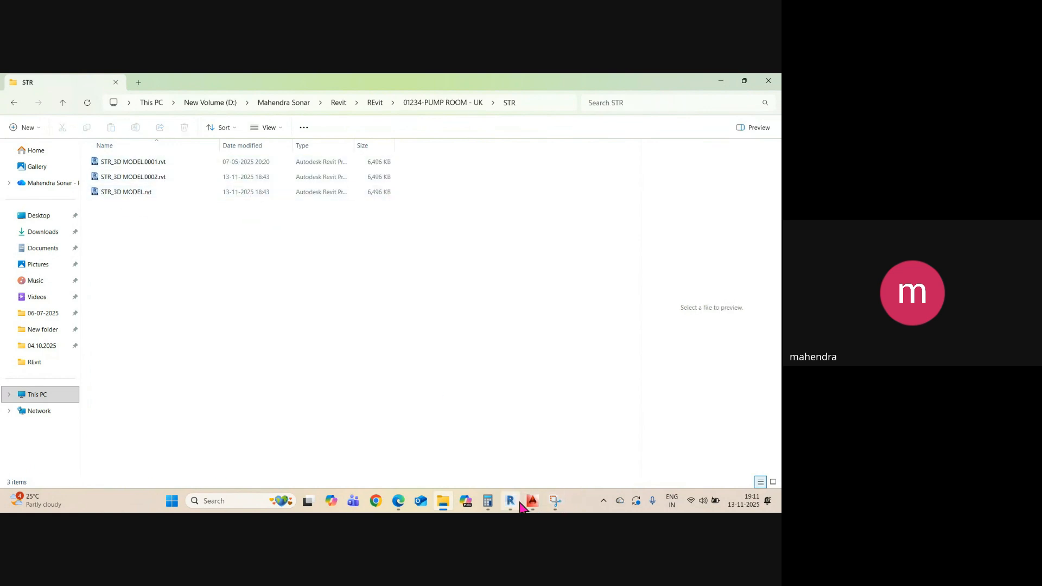
- Switch to Revit, shrink its window beside File Explorer, and open STR_3D MODEL.rvt from the STR folder in it
left_click(510, 501)
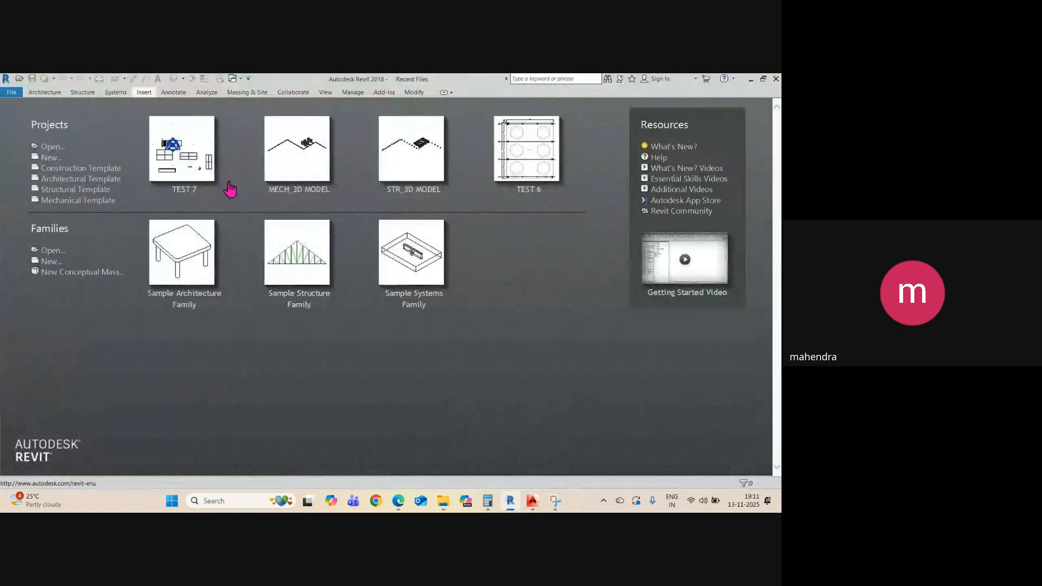
left_click(763, 79)
left_click_drag(299, 97, 442, 129)
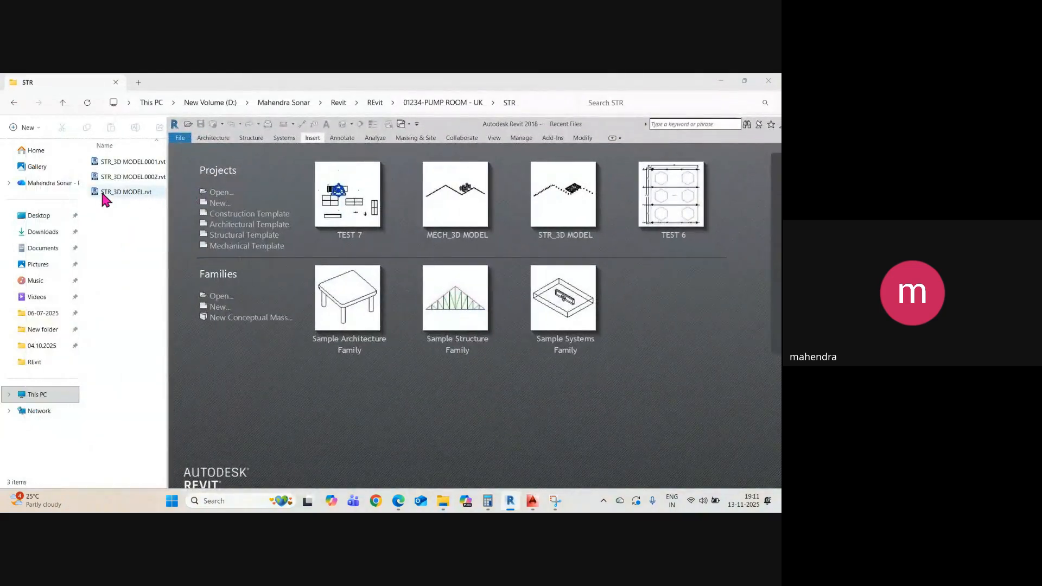
left_click_drag(102, 195, 364, 387)
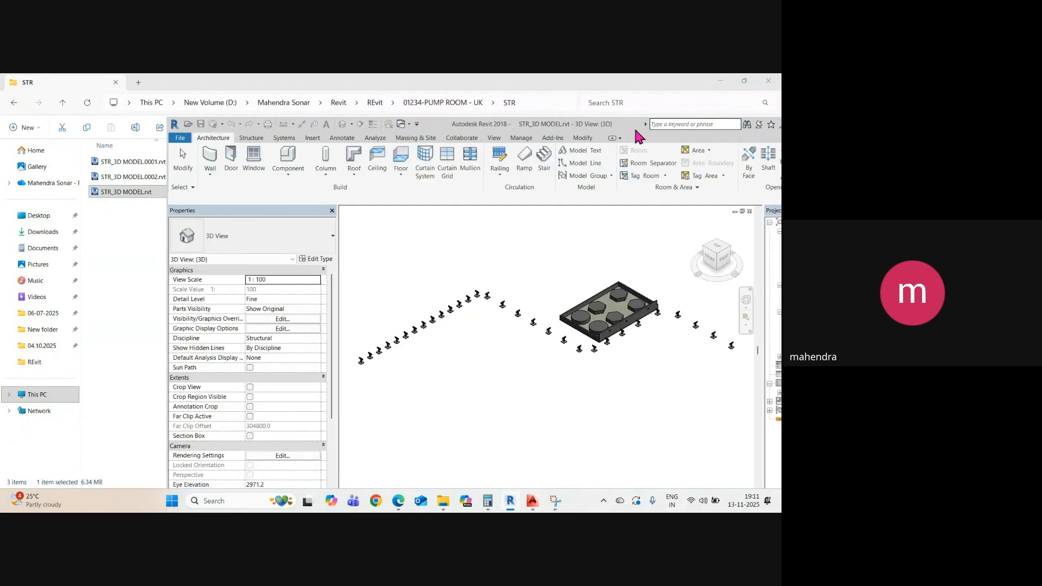
- Inspect the pump room walls, tank bases and outlying supports in 3D, and open the Level 1 structural plan
scroll(411, 272, "up", 5)
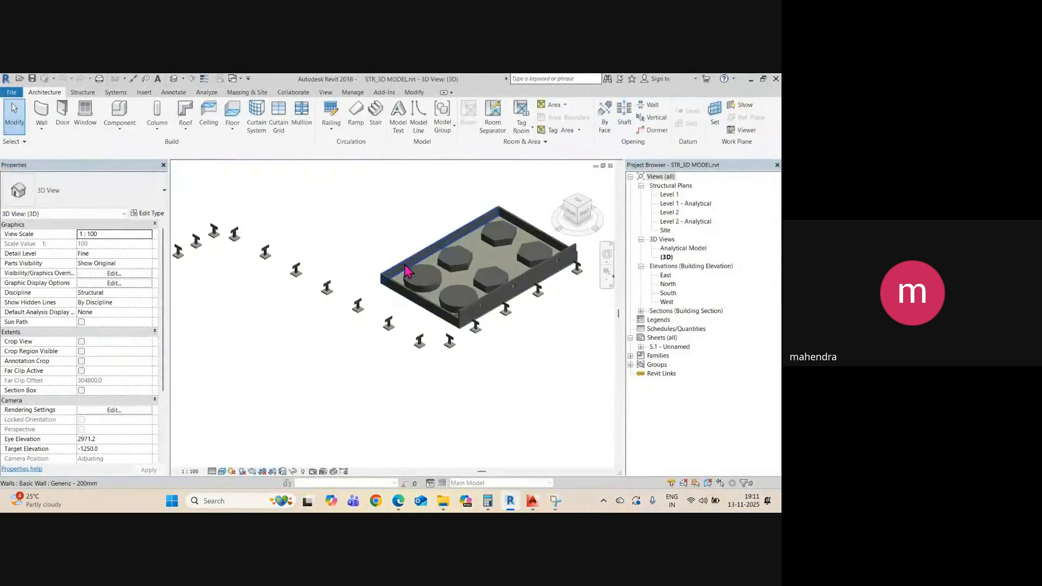
scroll(298, 295, "down", 3)
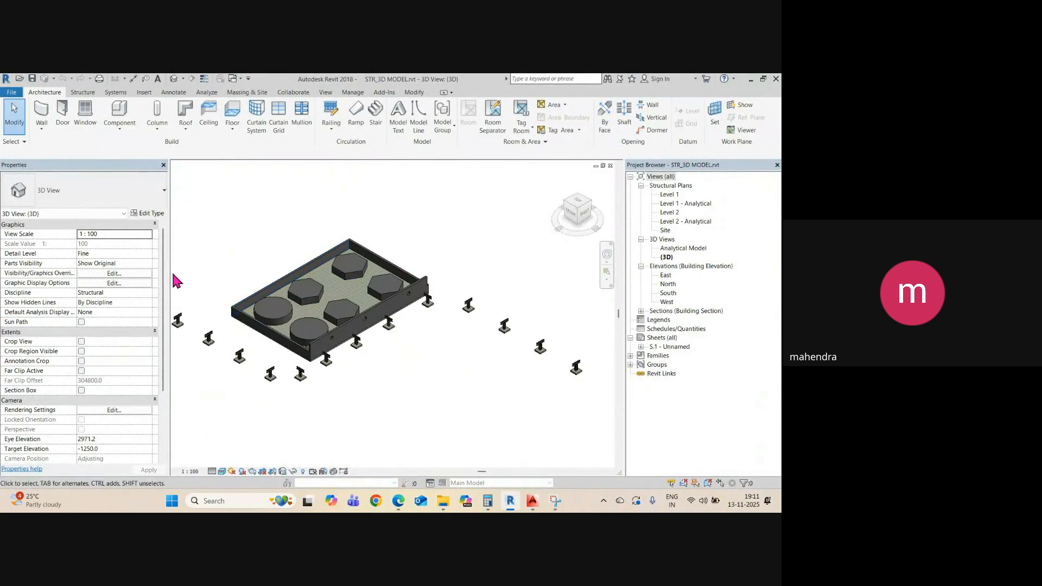
scroll(319, 324, "up", 5)
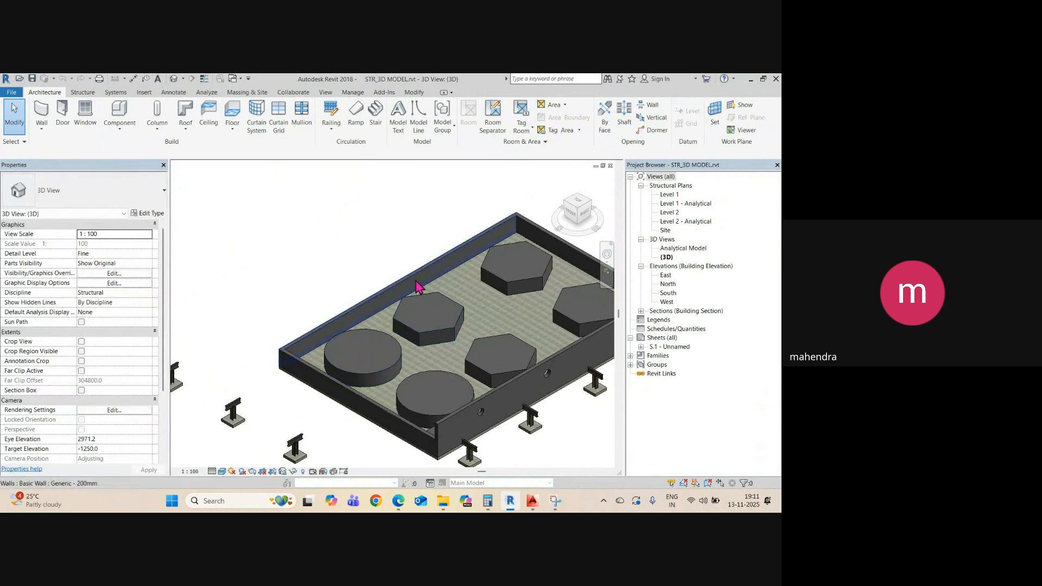
scroll(522, 257, "down", 2)
scroll(421, 361, "down", 3)
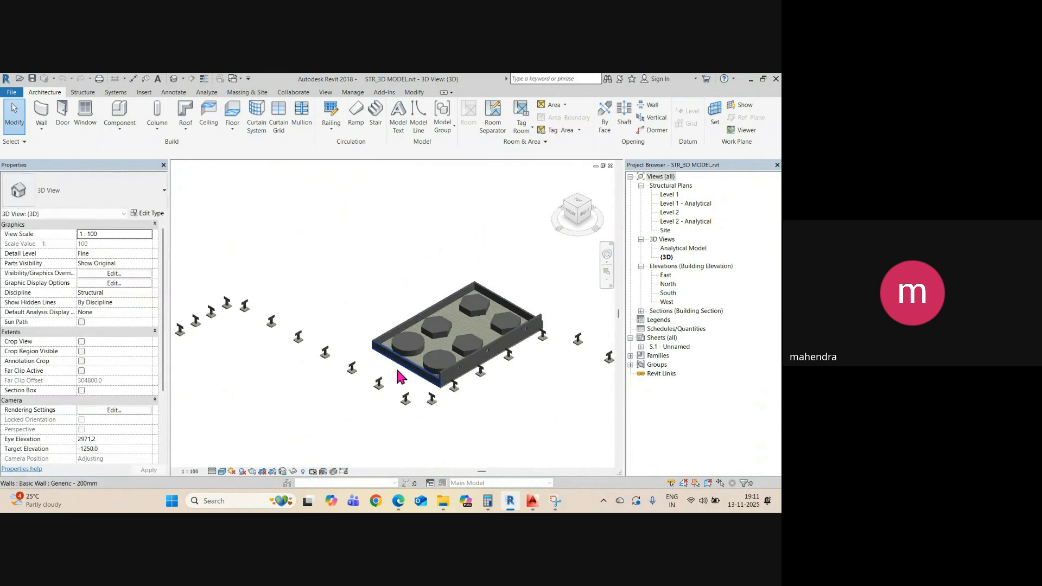
middle_click_drag(366, 388, 584, 321)
scroll(283, 316, "up", 4)
scroll(283, 318, "down", 5)
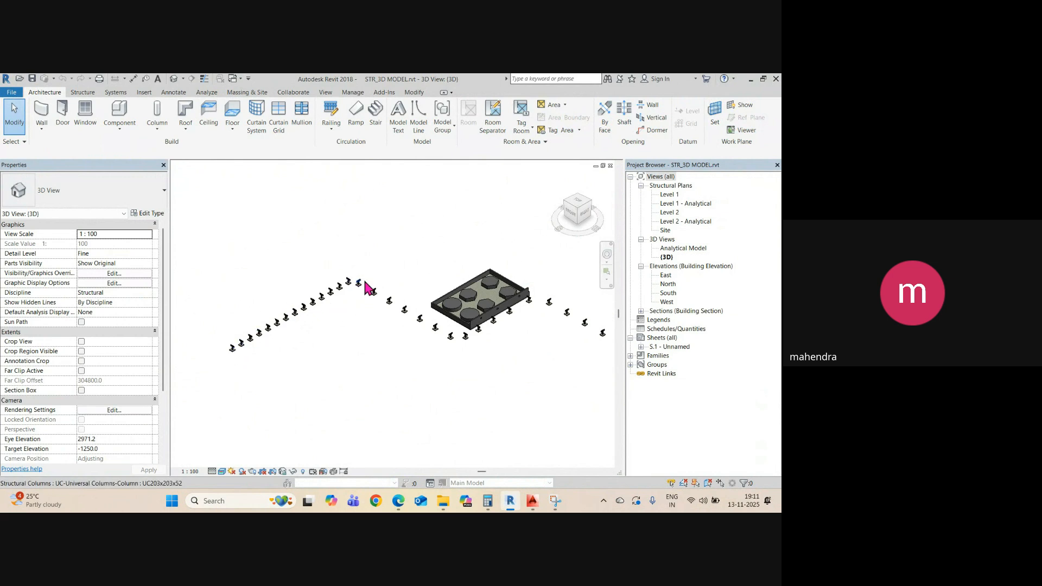
middle_click_drag(551, 308, 396, 321)
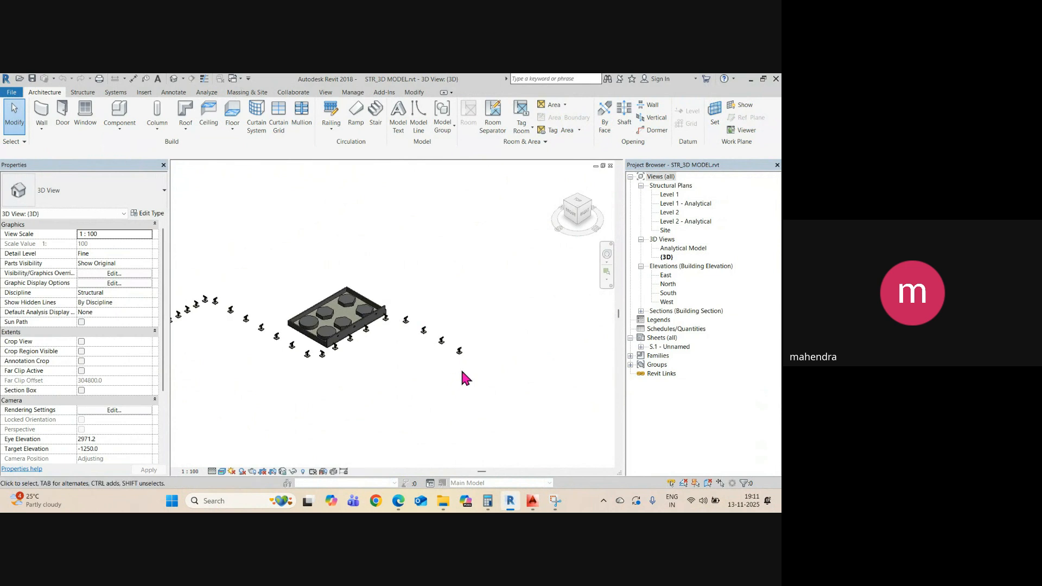
double_click(669, 195)
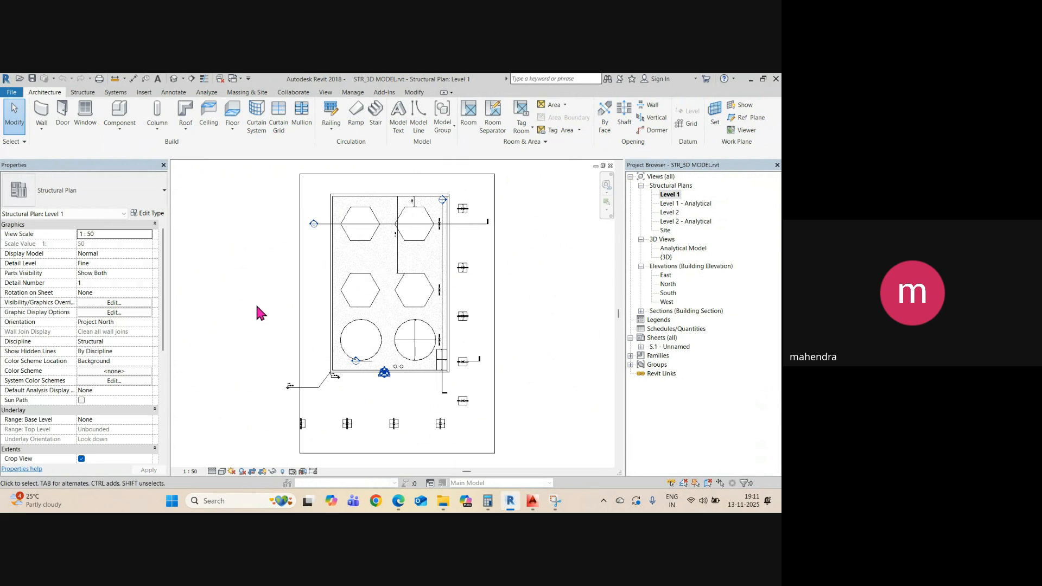
- Minimize the Revit, File Explorer and AutoCAD windows and start a second Revit 2018 session from the desktop
left_click(750, 79)
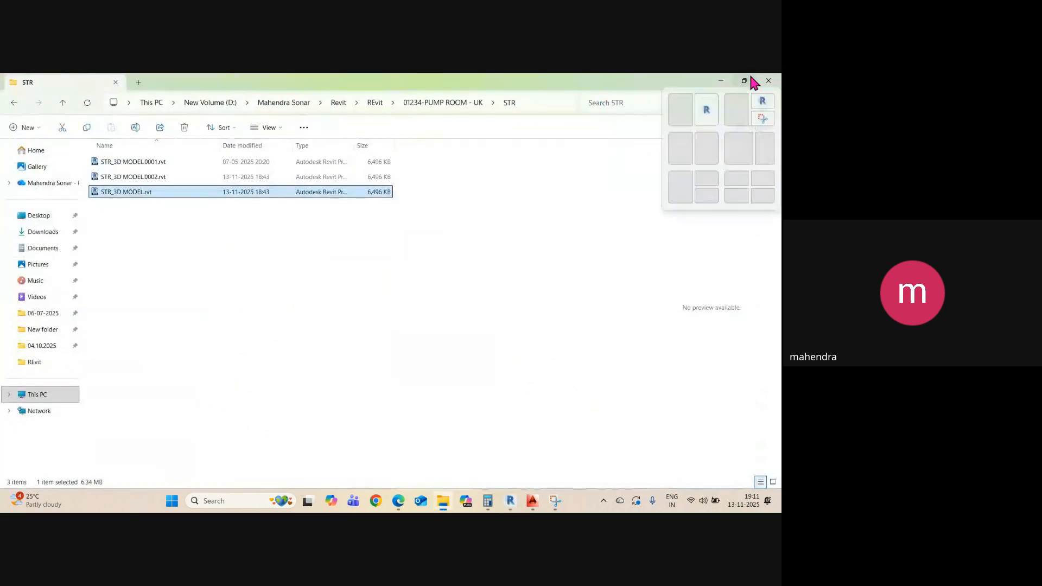
left_click(721, 81)
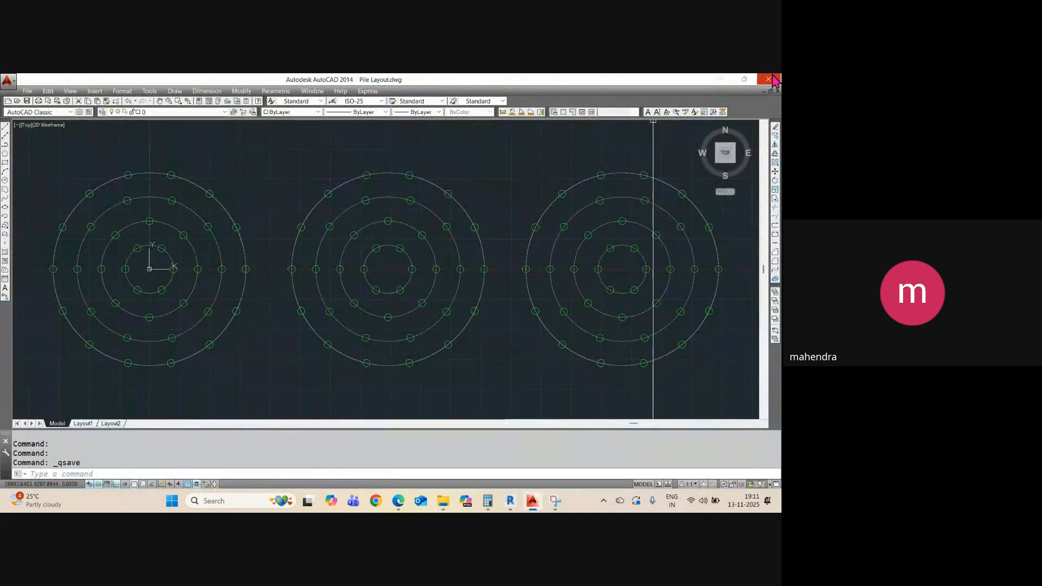
left_click(720, 80)
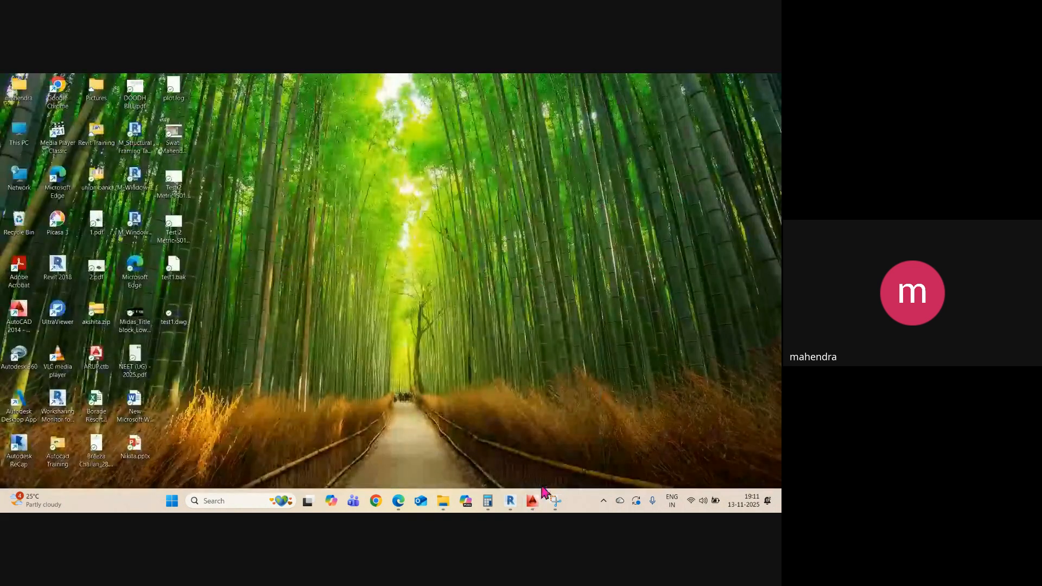
mouse_move(502, 508)
left_click(502, 464)
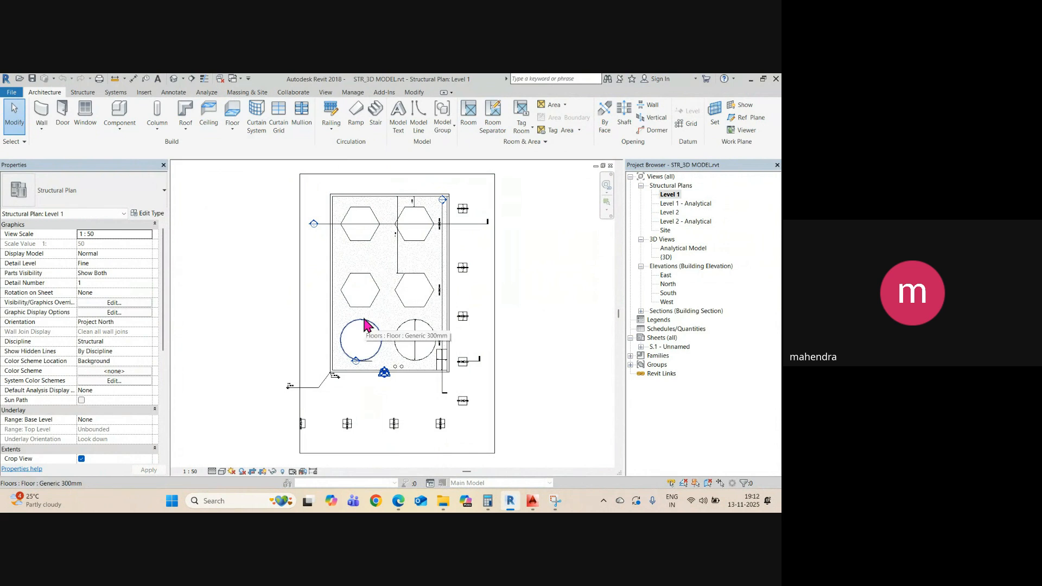
left_click(750, 80)
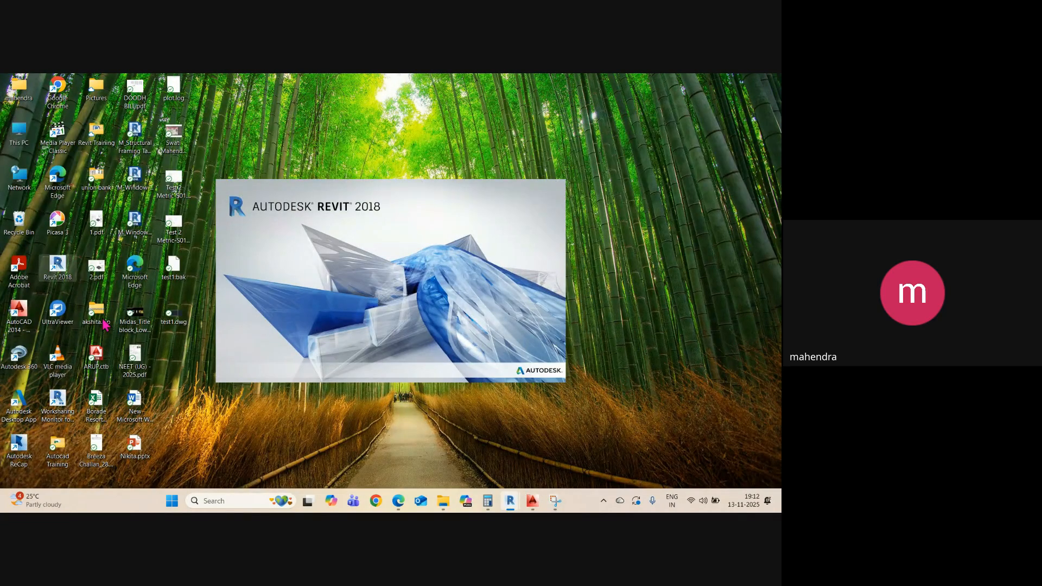
- Switch to File Explorer and select MECH_3D MODEL.rvt in the MECH folder of 01234-PUMP ROOM - UK
mouse_move(450, 507)
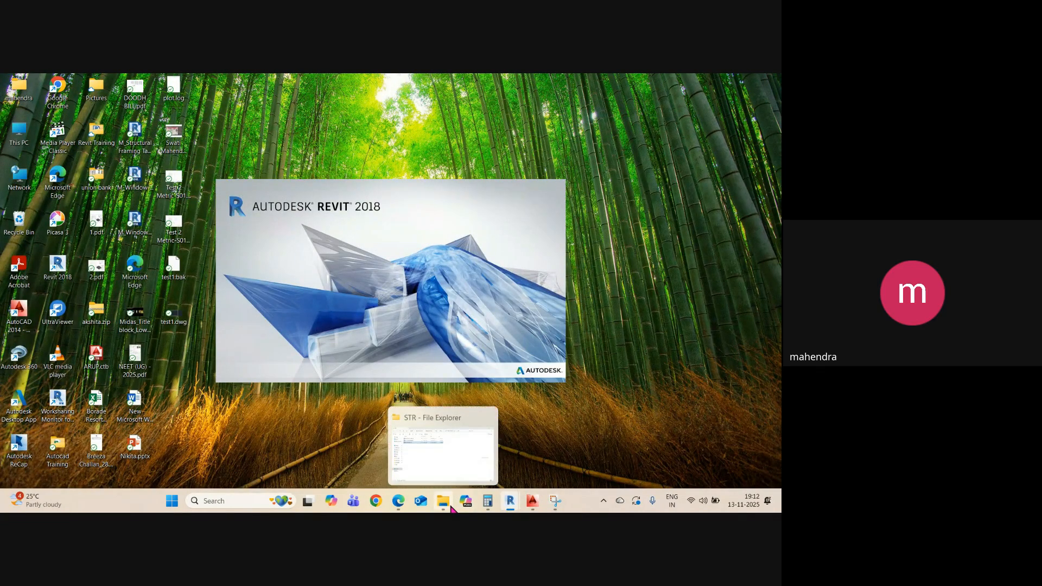
left_click(442, 429)
left_click(14, 103)
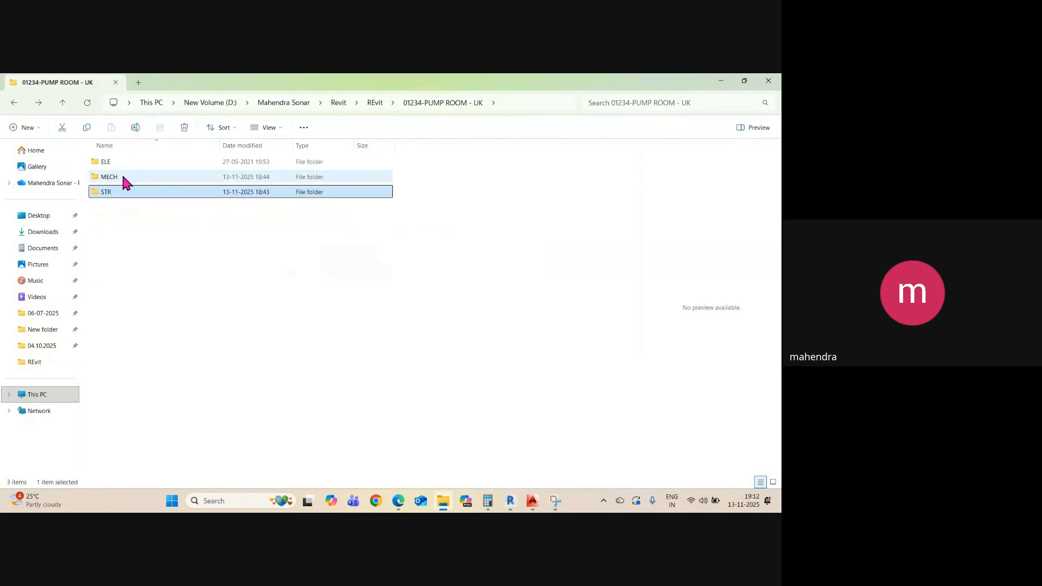
double_click(120, 178)
left_click(122, 180)
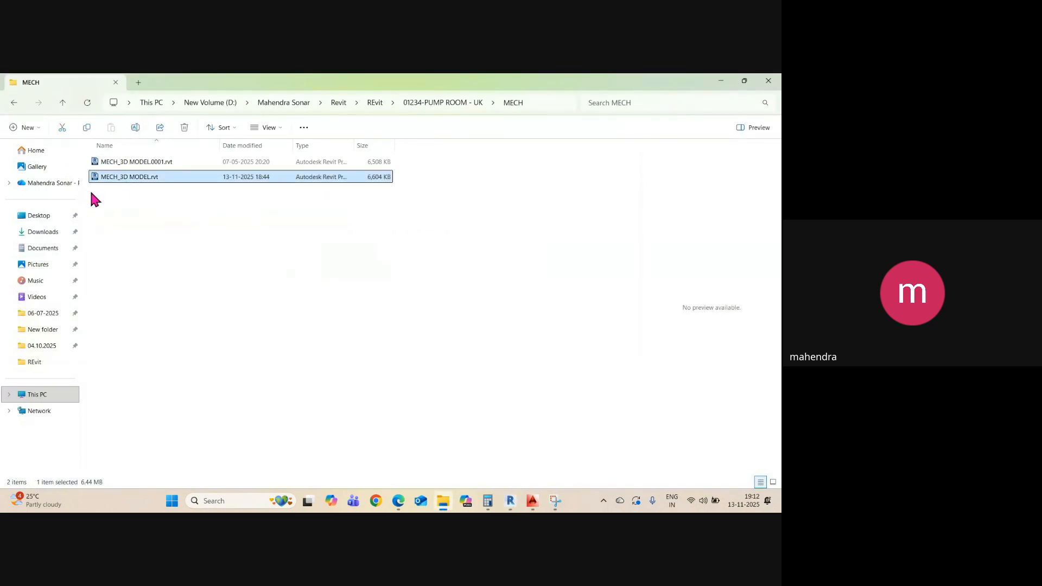
- Arrange File Explorer beside the second Revit session and open MECH_3D MODEL.rvt in that session
left_click(746, 78)
mouse_move(520, 504)
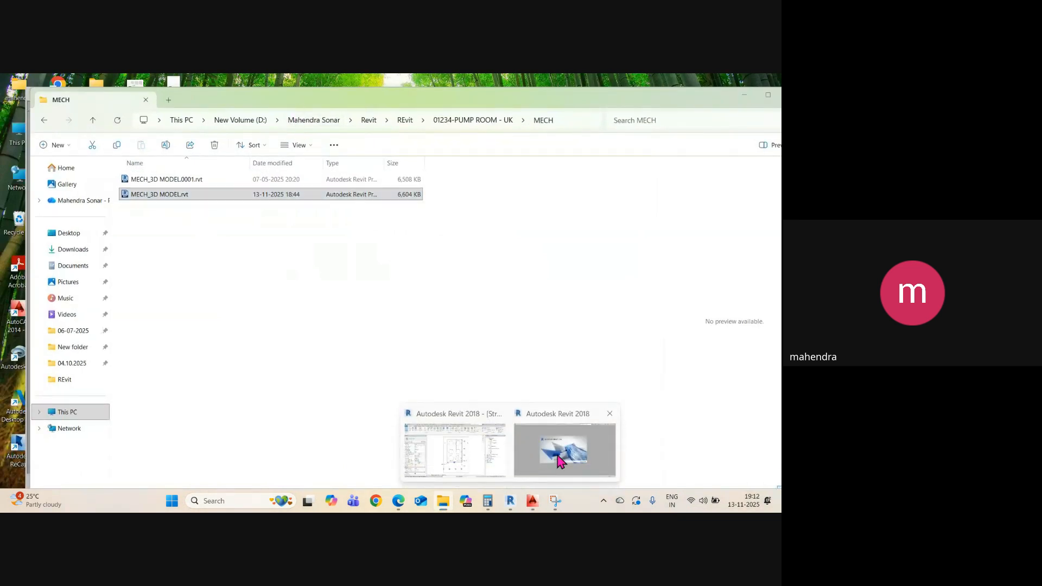
left_click(558, 456)
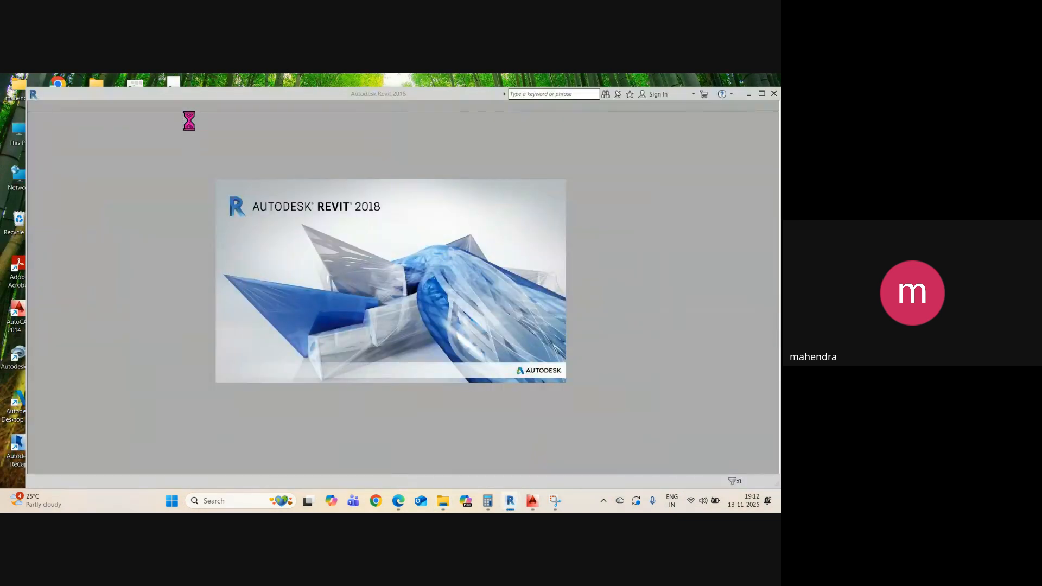
mouse_move(453, 510)
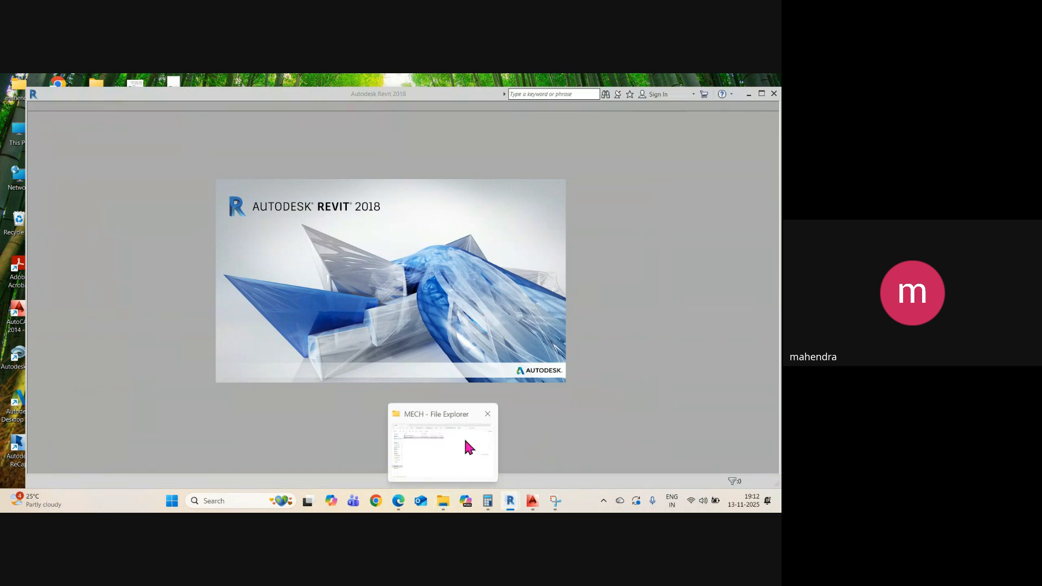
left_click(463, 435)
left_click_drag(611, 106, 465, 120)
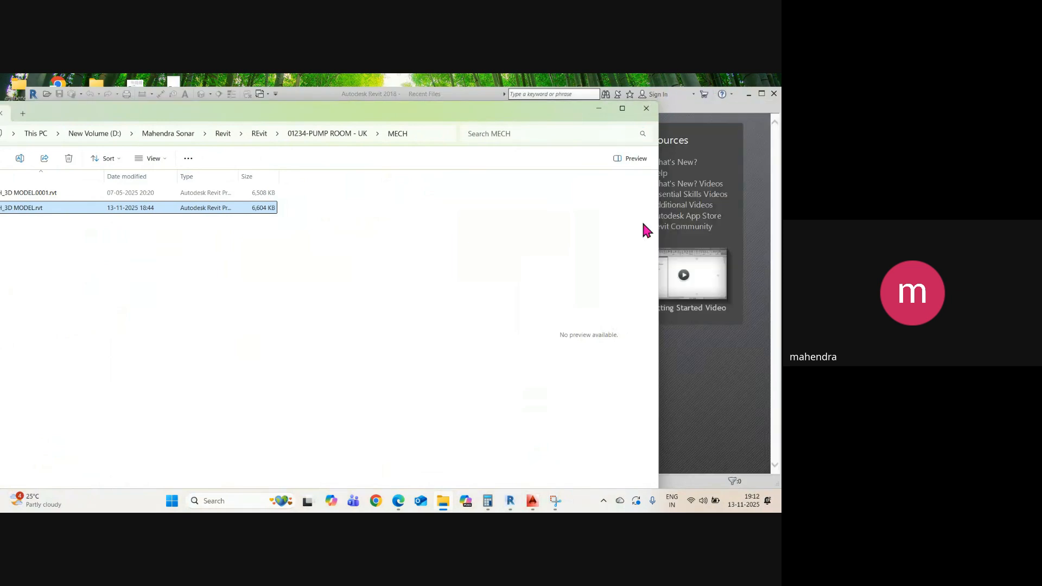
left_click_drag(659, 241, 295, 241)
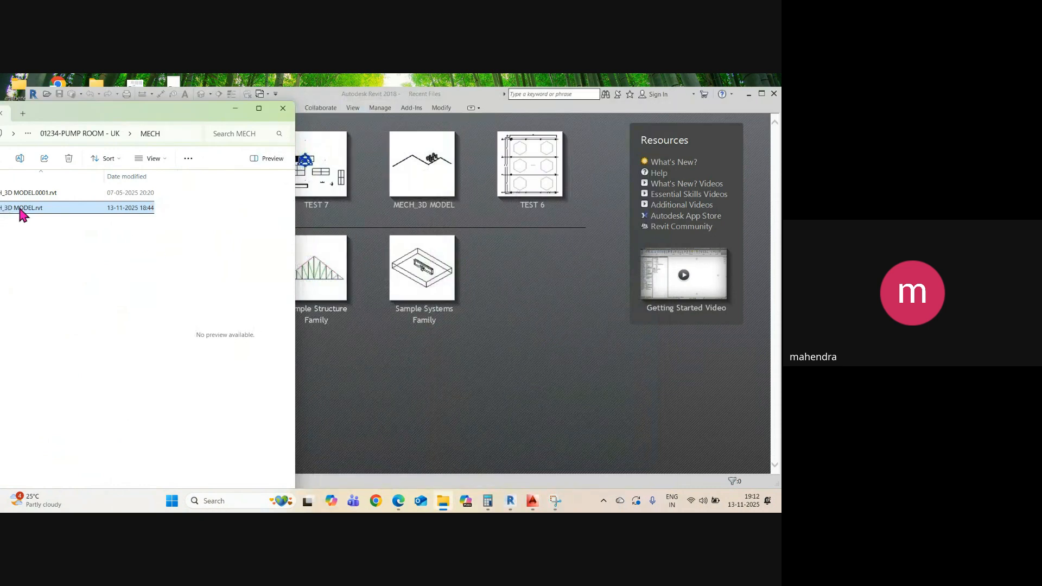
left_click_drag(210, 251, 515, 278)
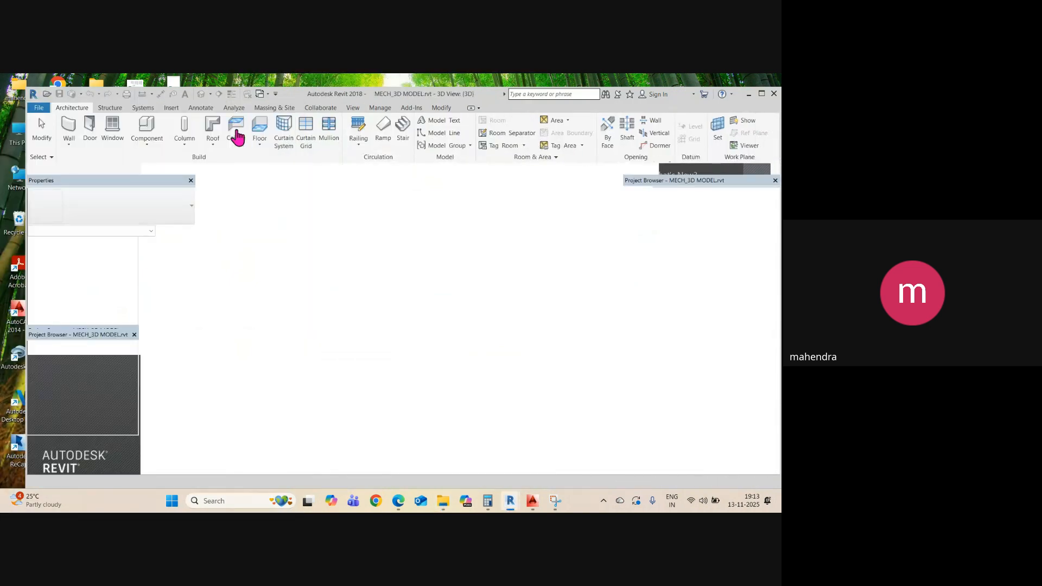
- Examine the tanks and connecting pipework of the mechanical model in 3D and maximize its Revit window
scroll(510, 349, "up", 8)
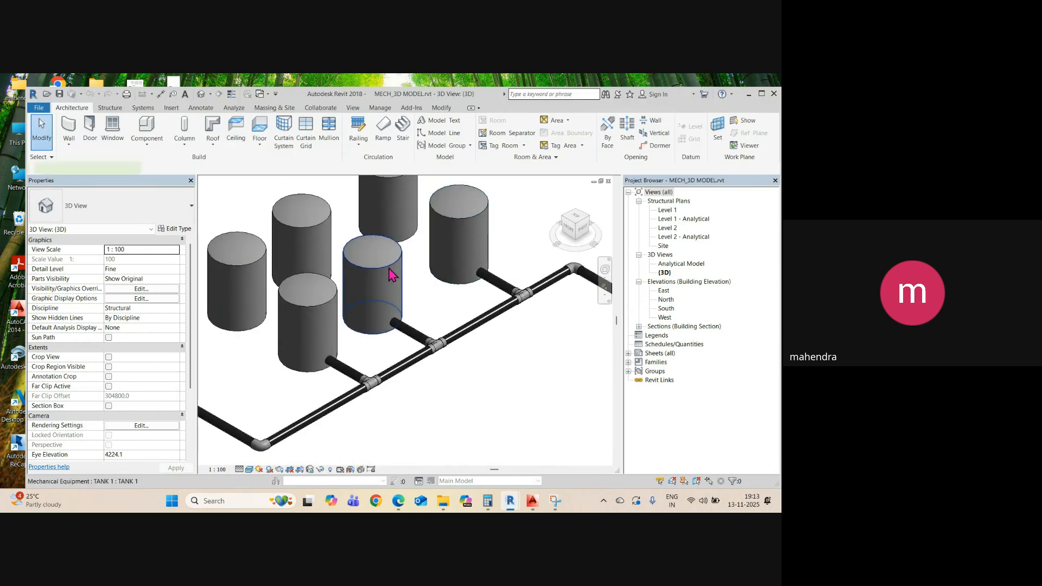
left_click(409, 349)
scroll(406, 342, "down", 6)
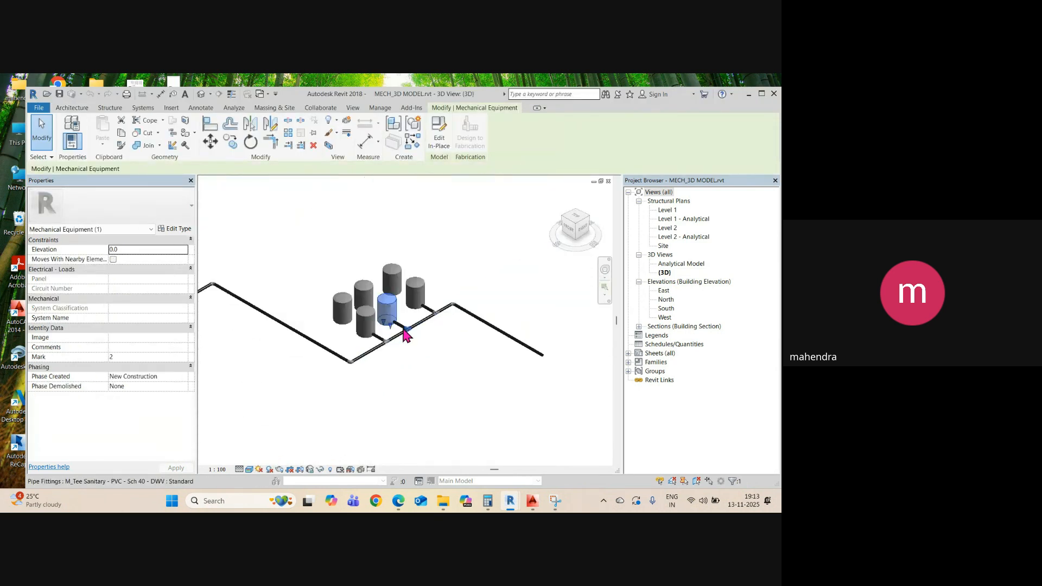
left_click(393, 352)
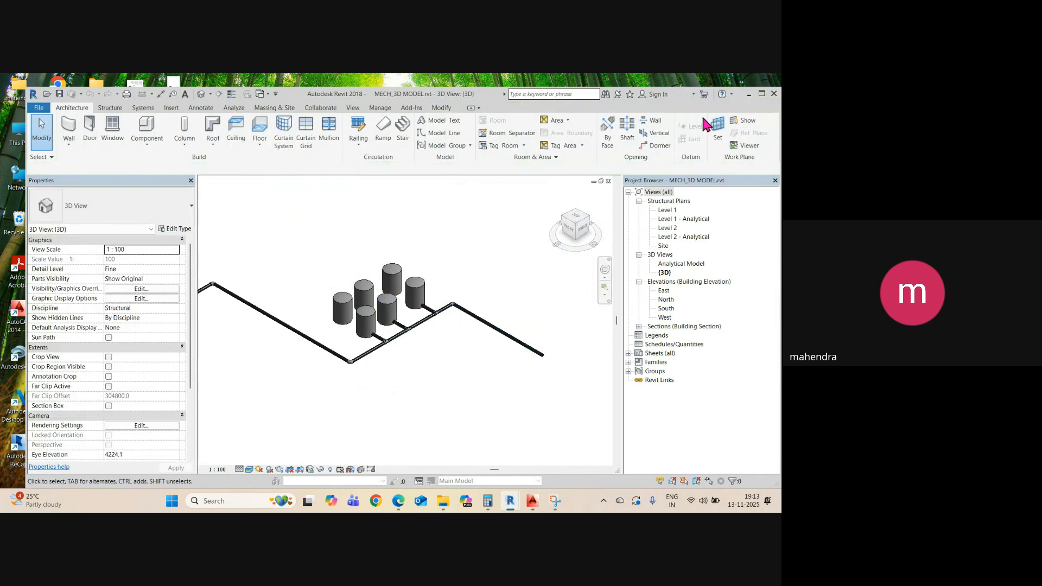
left_click(764, 95)
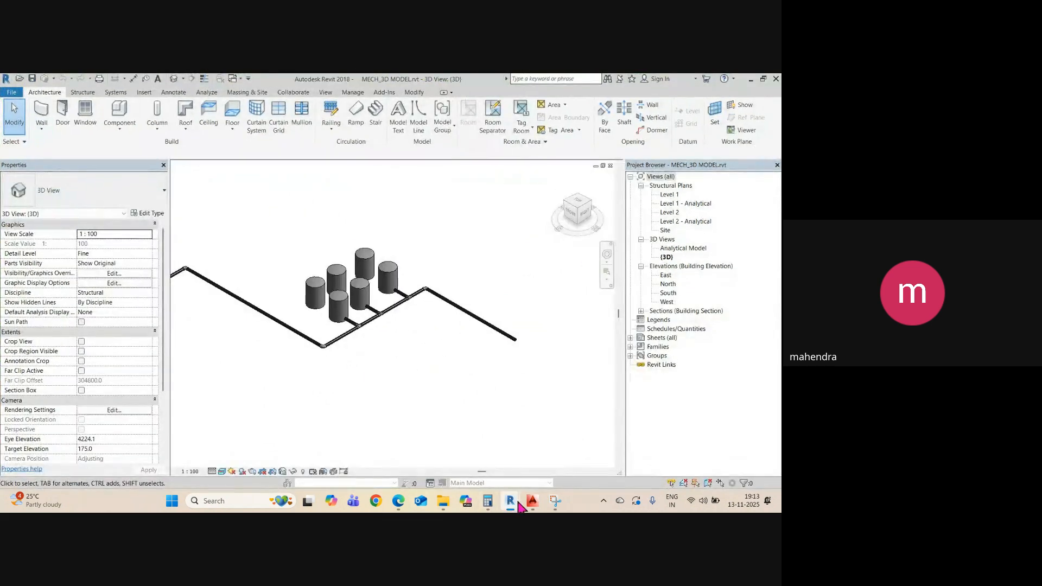
- Switch to the STR_3D MODEL.rvt session and link MECH_3D MODEL.rvt from the pump room's MECH folder with Auto - Origin to Origin positioning
mouse_move(519, 506)
mouse_move(439, 458)
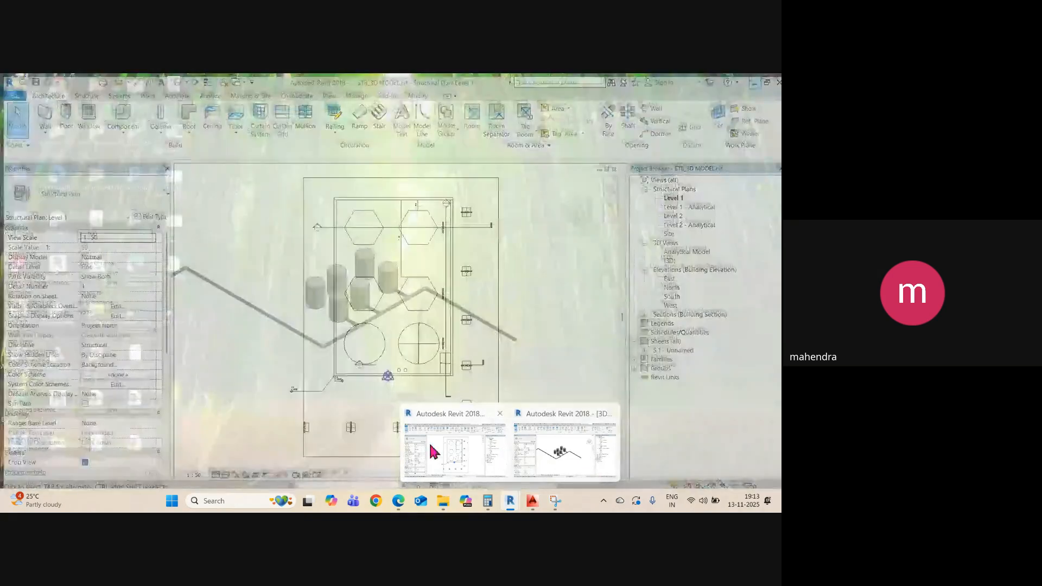
left_click(434, 452)
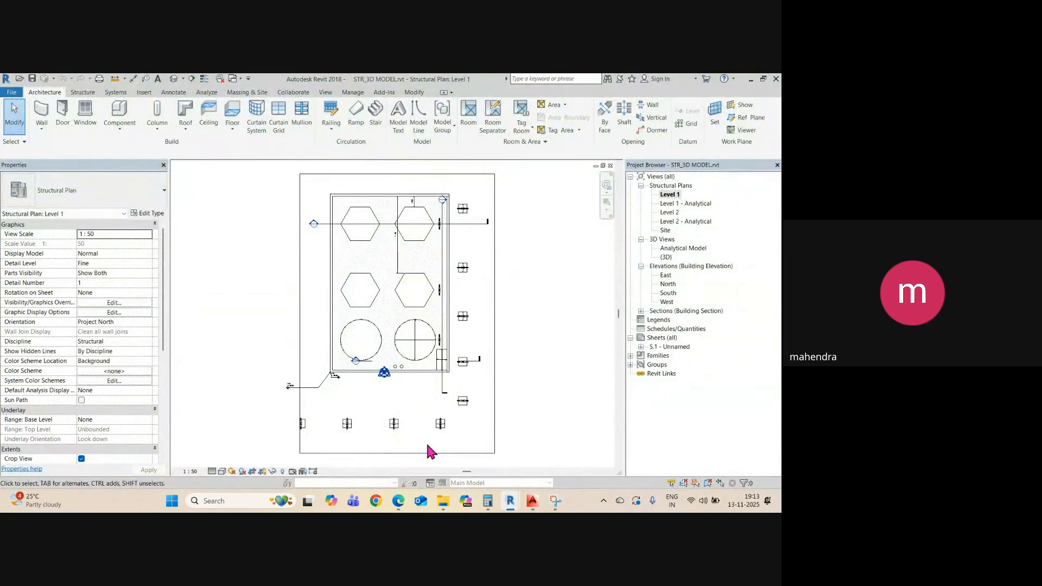
scroll(434, 233, "up", 3)
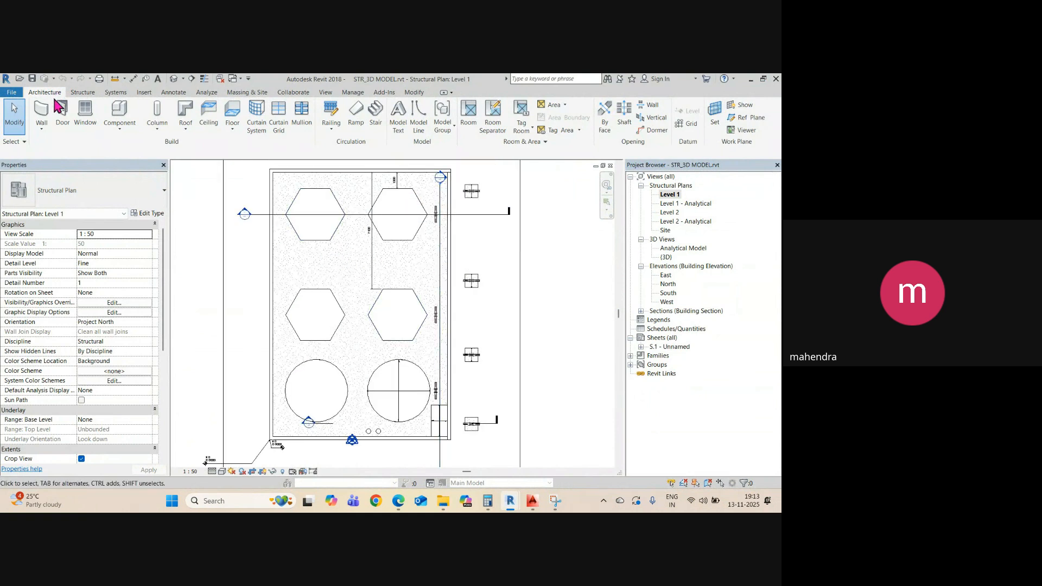
left_click(143, 93)
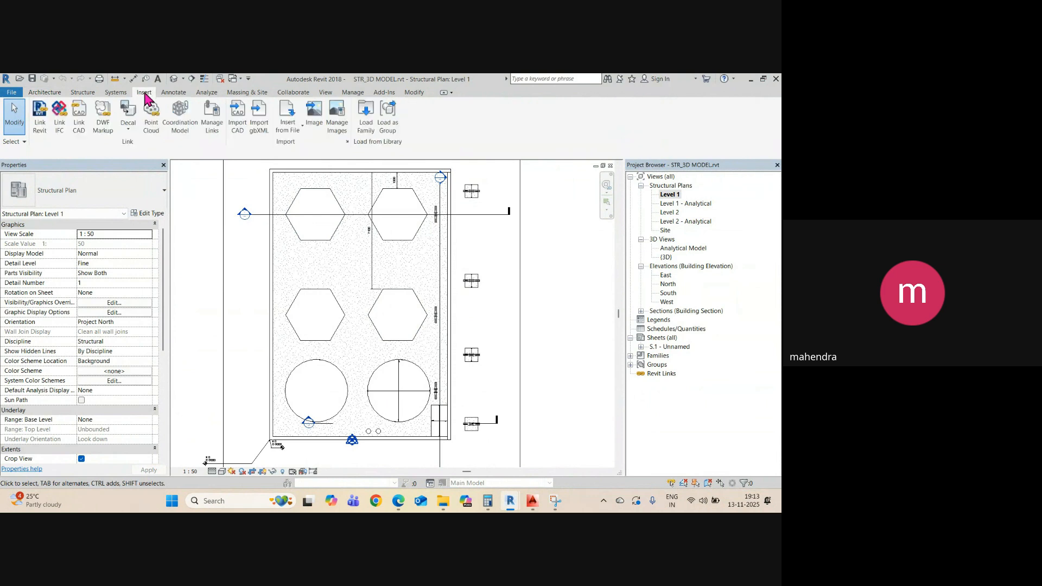
left_click(39, 125)
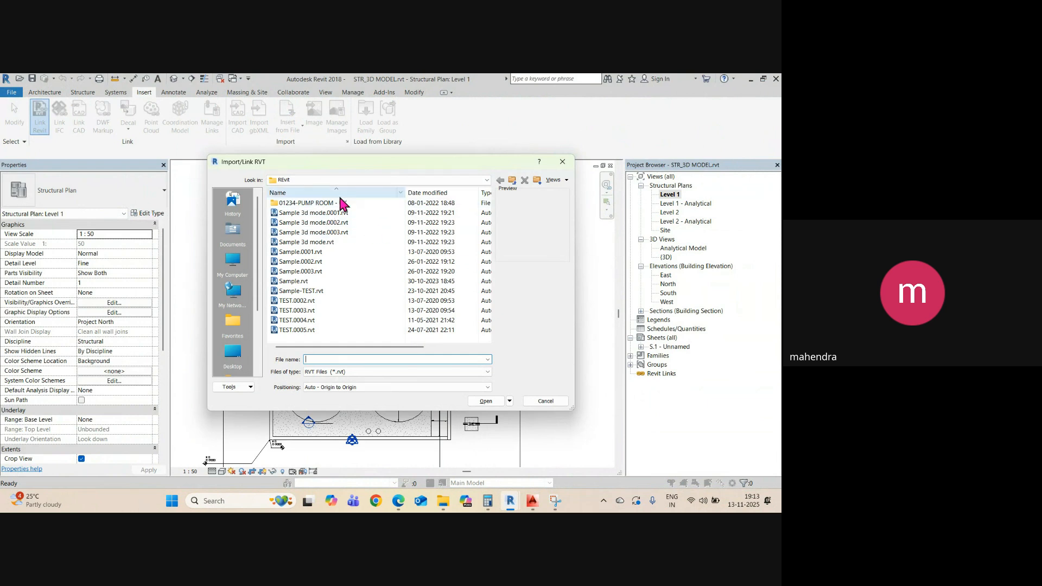
double_click(308, 205)
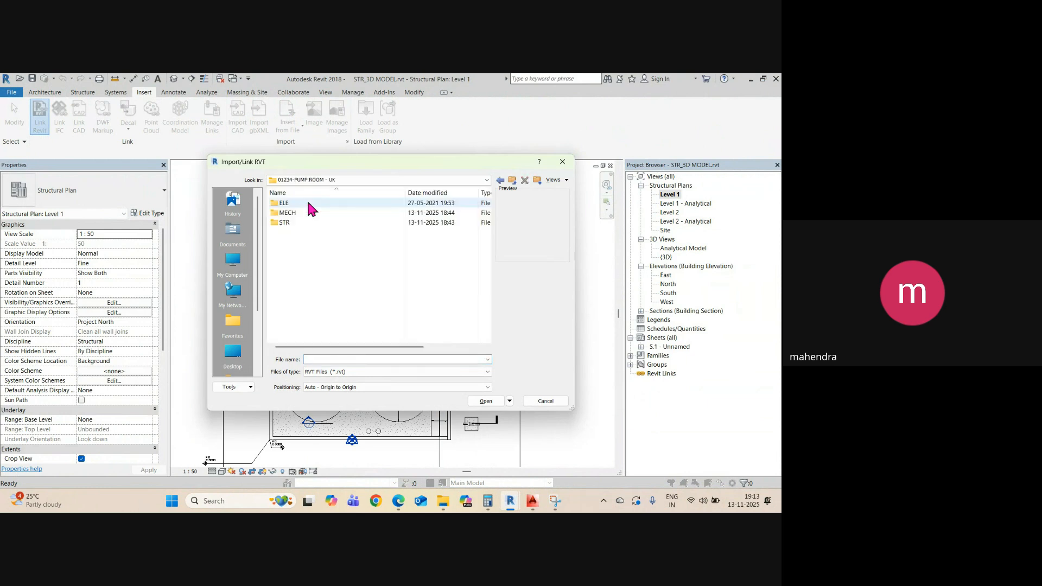
left_click(294, 216)
double_click(293, 214)
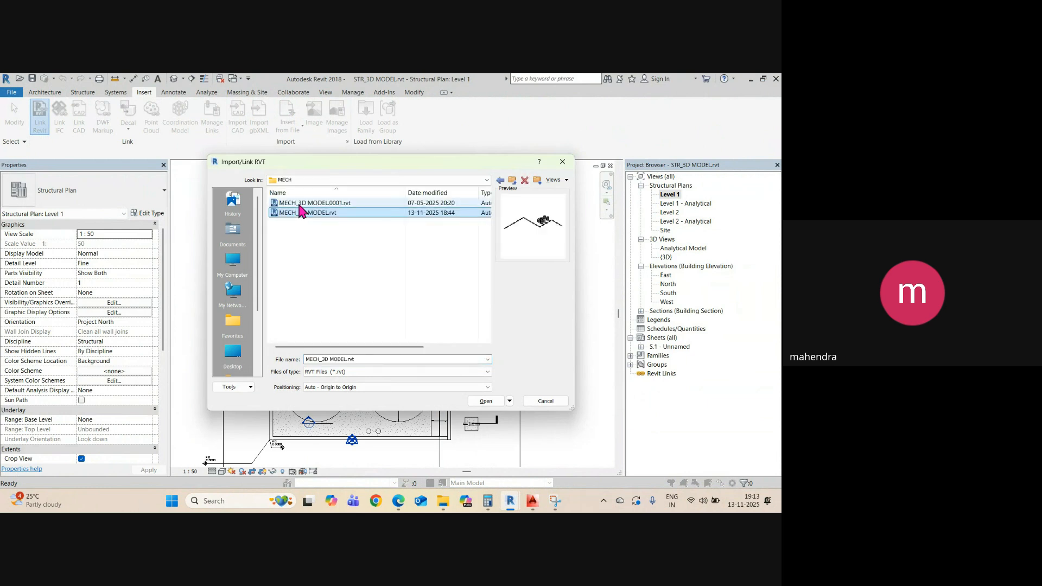
left_click(311, 213)
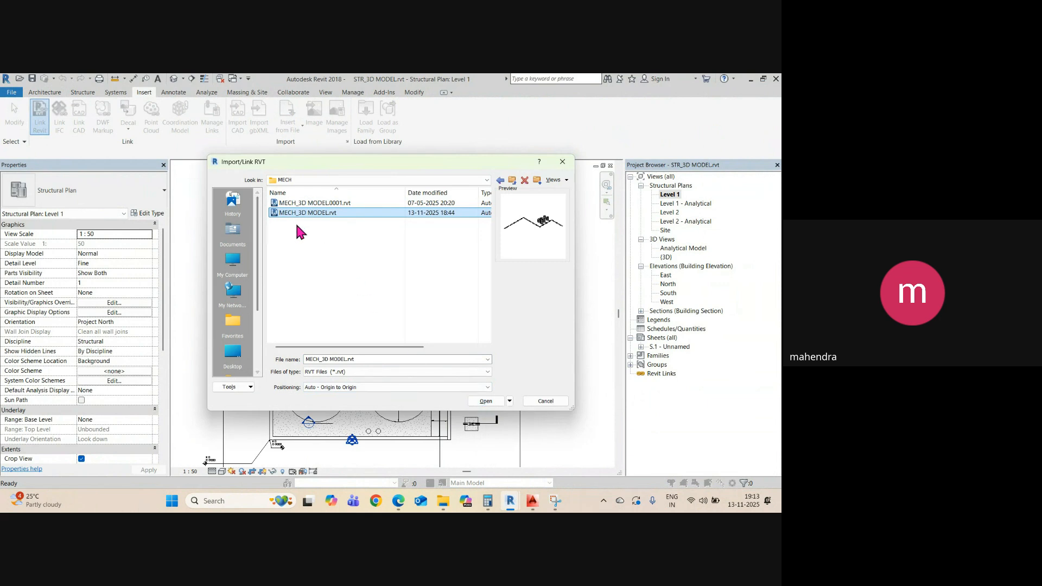
left_click(486, 402)
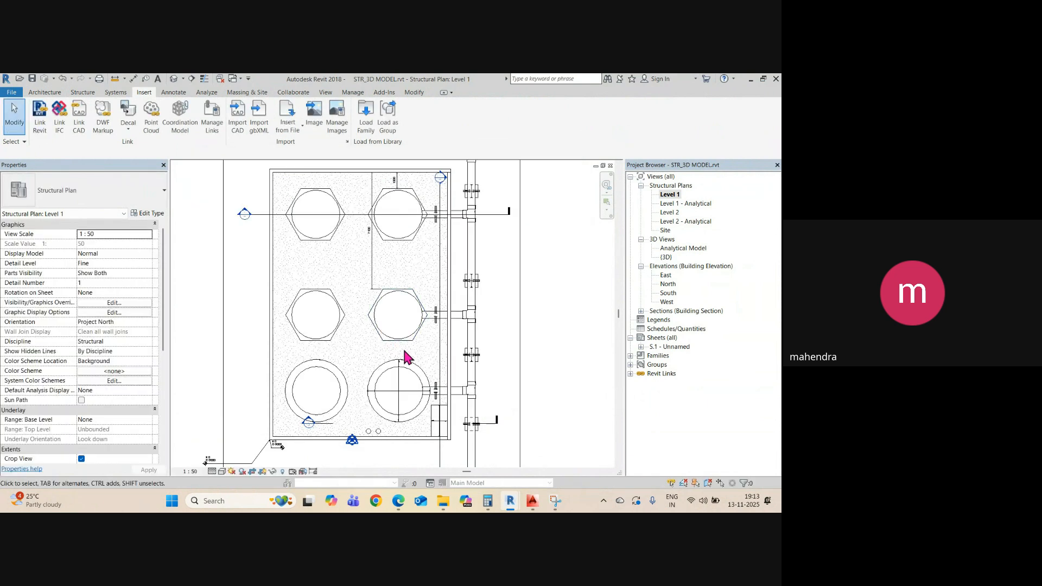
- Examine how the linked tanks sit on the foundations in the Level 1 plan and the default 3D view
scroll(356, 282, "down", 4)
scroll(391, 290, "up", 8)
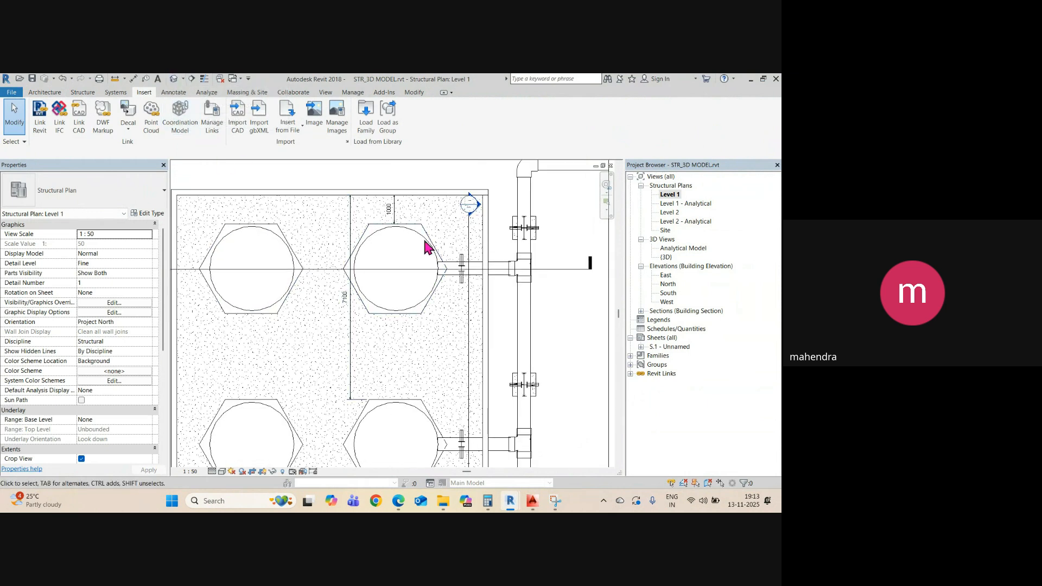
left_click(172, 81)
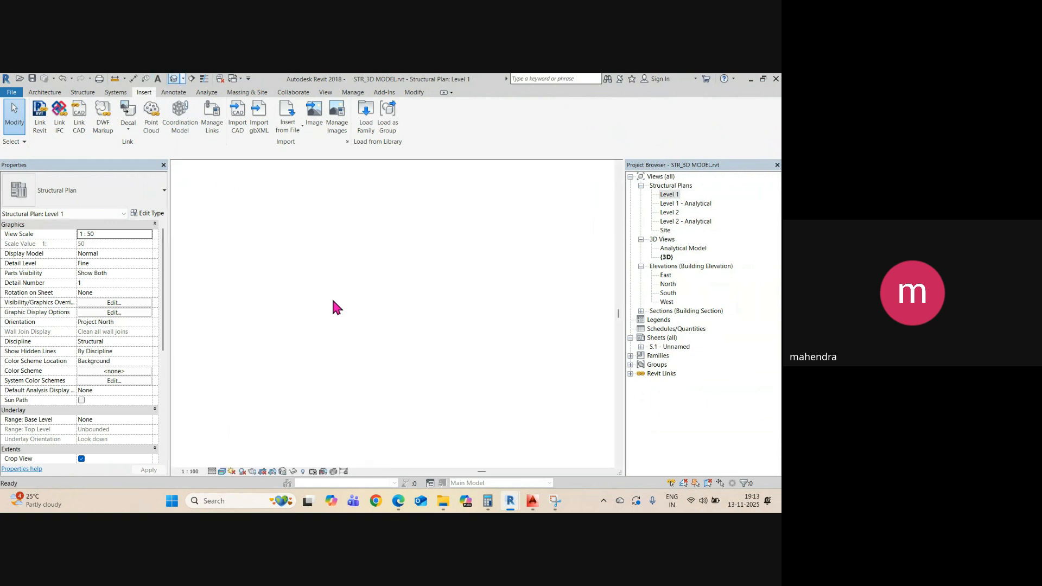
scroll(331, 358, "up", 5)
middle_click_drag(331, 361, 369, 335, "shift")
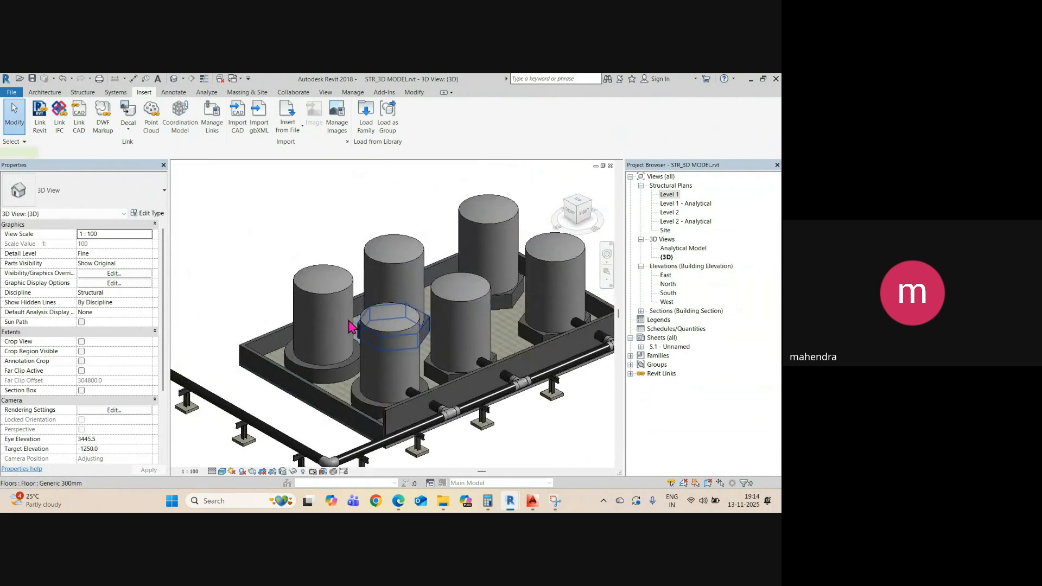
left_click(349, 321)
scroll(351, 329, "down", 2)
middle_click_drag(325, 368, 349, 341, "shift")
scroll(350, 325, "up", 2)
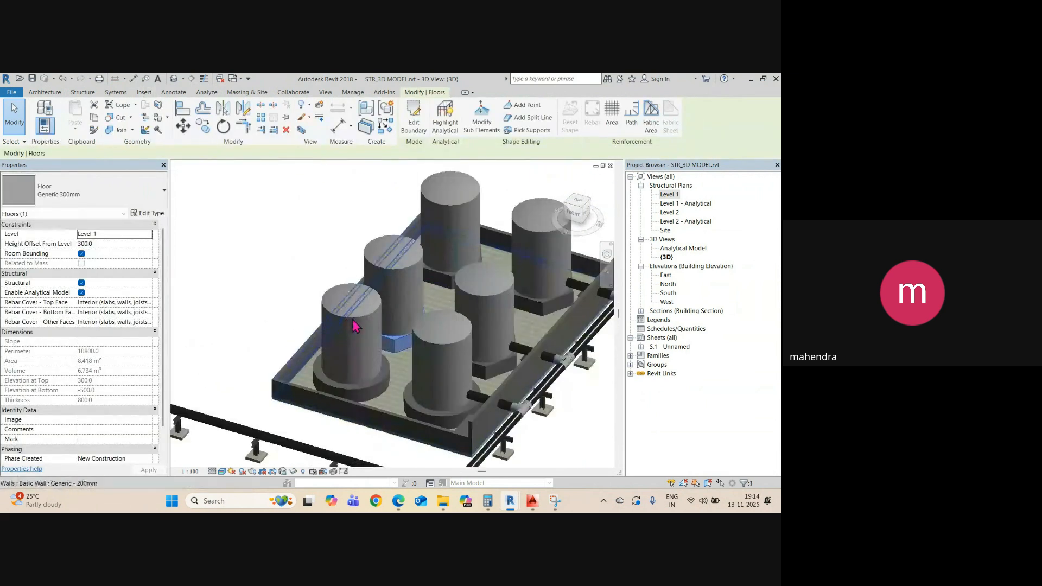
- Select the linked mechanical model in 3D to inspect which tanks and pipes belong to it, and clear the selection
left_click(350, 334)
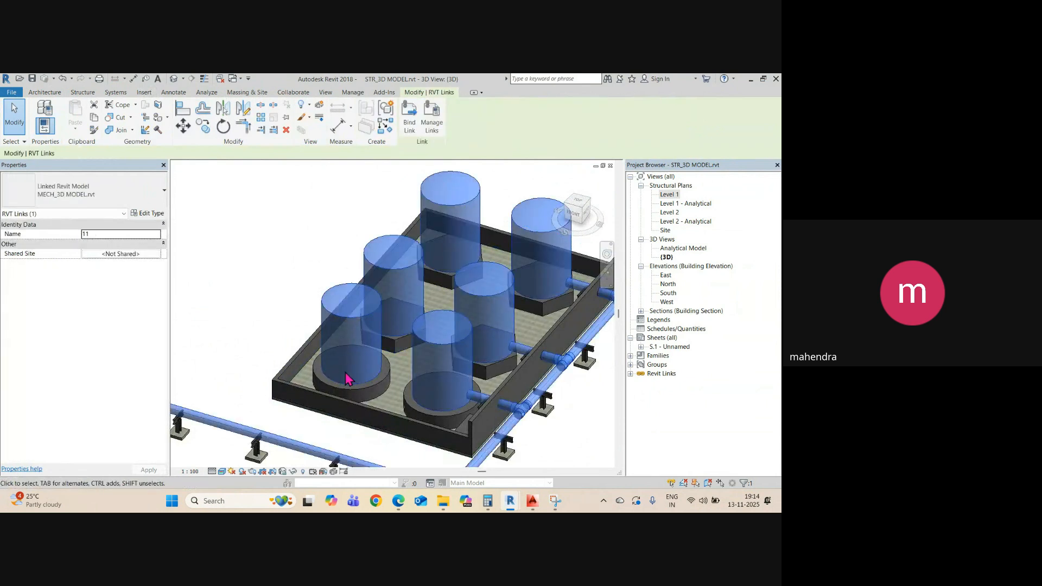
scroll(346, 378, "down", 4)
mouse_move(347, 380)
middle_mouse_down("shift")
mouse_move(354, 391)
mouse_move(336, 380)
mouse_move(344, 297)
mouse_move(360, 402)
mouse_move(339, 395)
middle_mouse_up("shift")
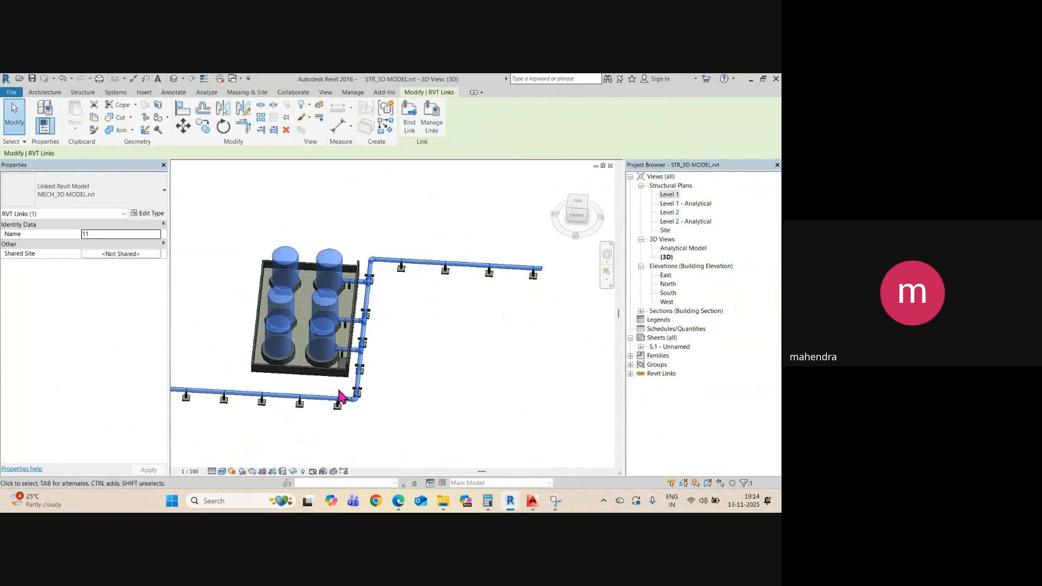
scroll(374, 277, "up", 5)
middle_click_drag(403, 361, 465, 326, "shift")
left_click(490, 333)
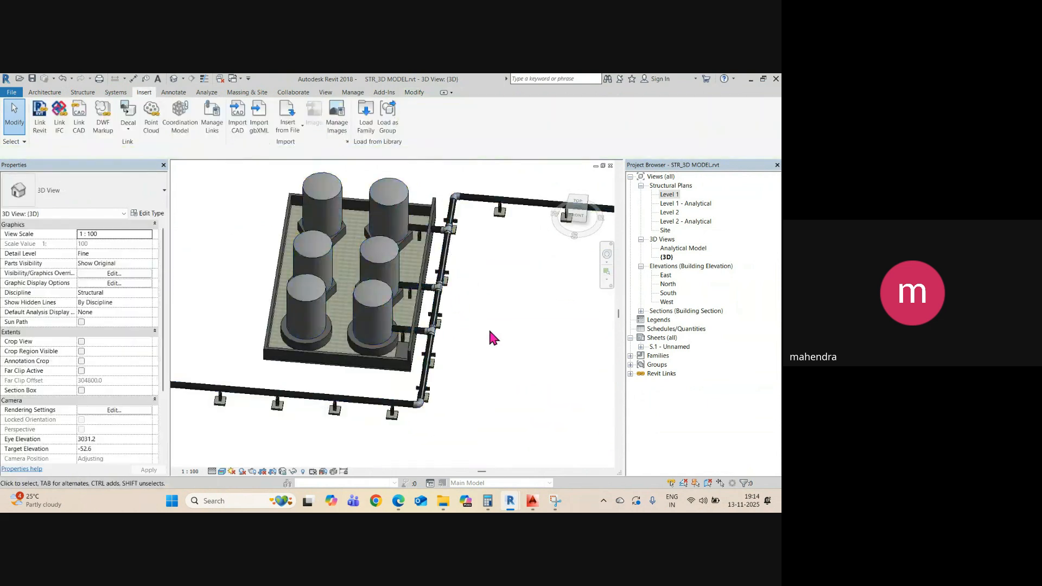
- Examine the linked pipe run along the structural supports at both ends of the model
scroll(443, 338, "down", 3)
middle_click_drag(449, 407, 398, 358, "shift")
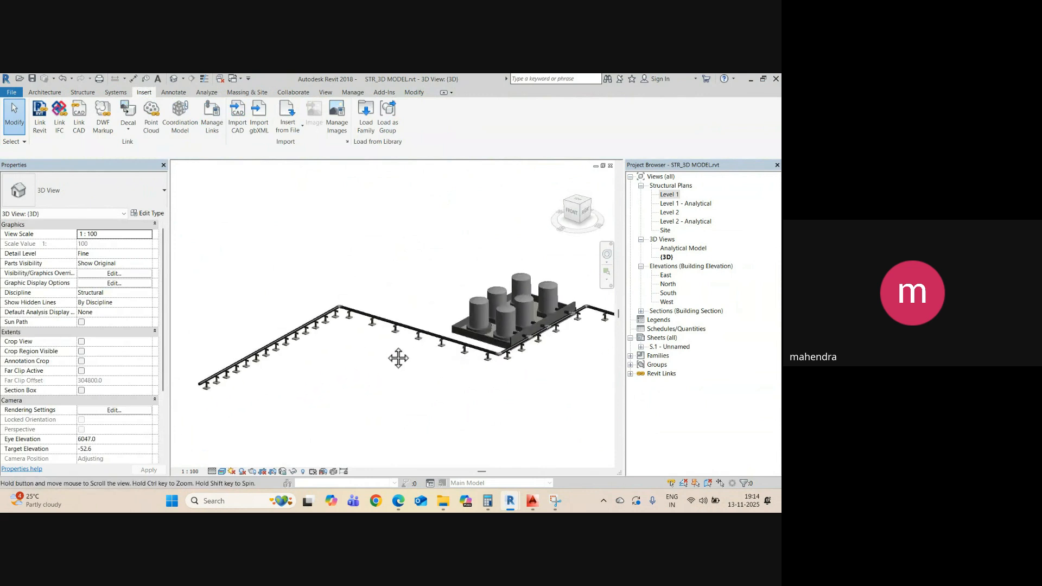
scroll(235, 366, "up", 4)
scroll(237, 372, "down", 2)
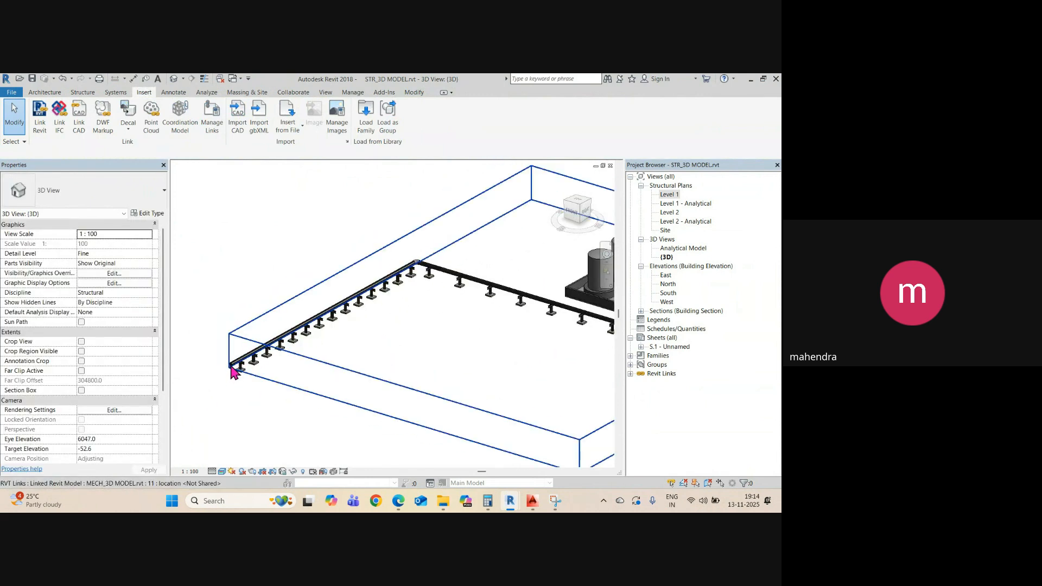
scroll(242, 366, "down", 3)
scroll(499, 350, "up", 5)
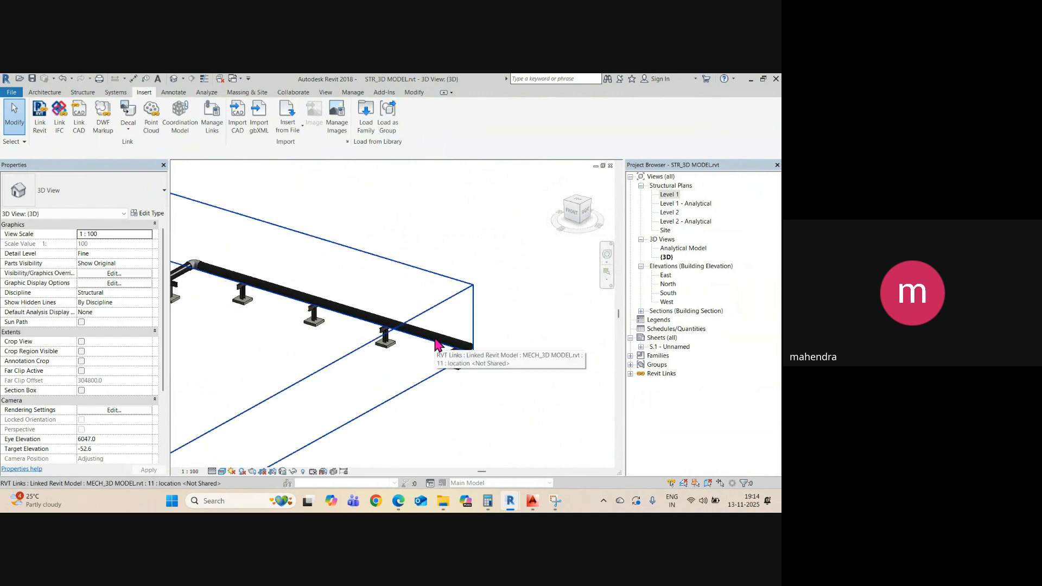
- Switch to the MECH_3D MODEL.rvt session and open its Level 1 structural plan
left_click(512, 508)
left_click(551, 454)
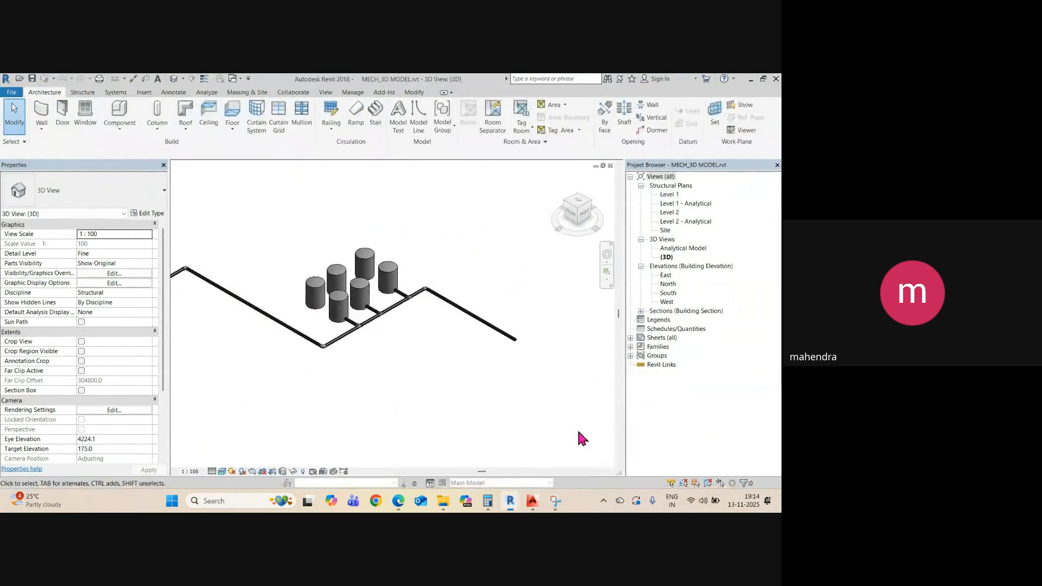
scroll(431, 305, "down", 3)
middle_click_drag(354, 326, 420, 383)
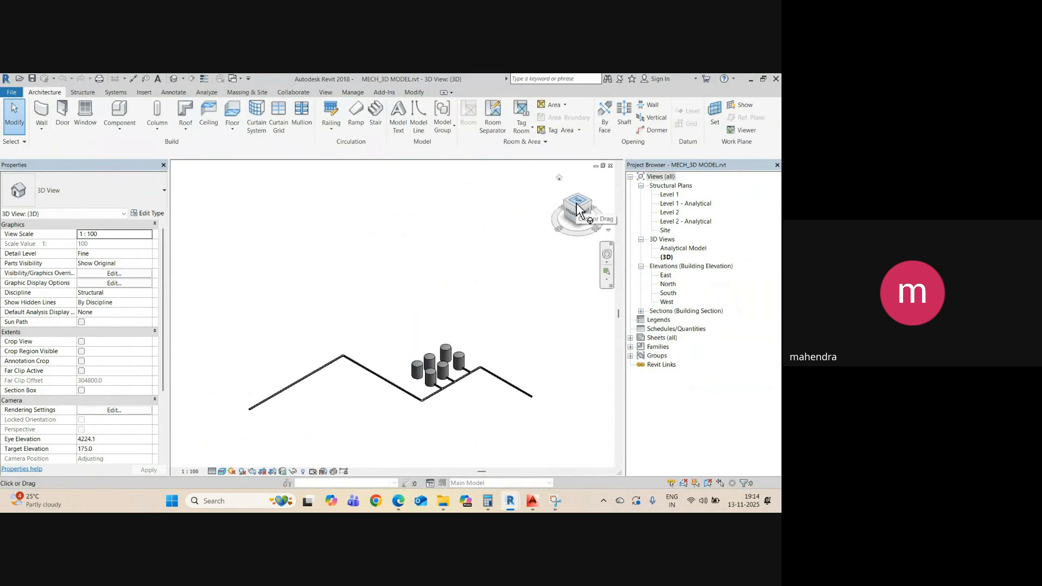
double_click(670, 195)
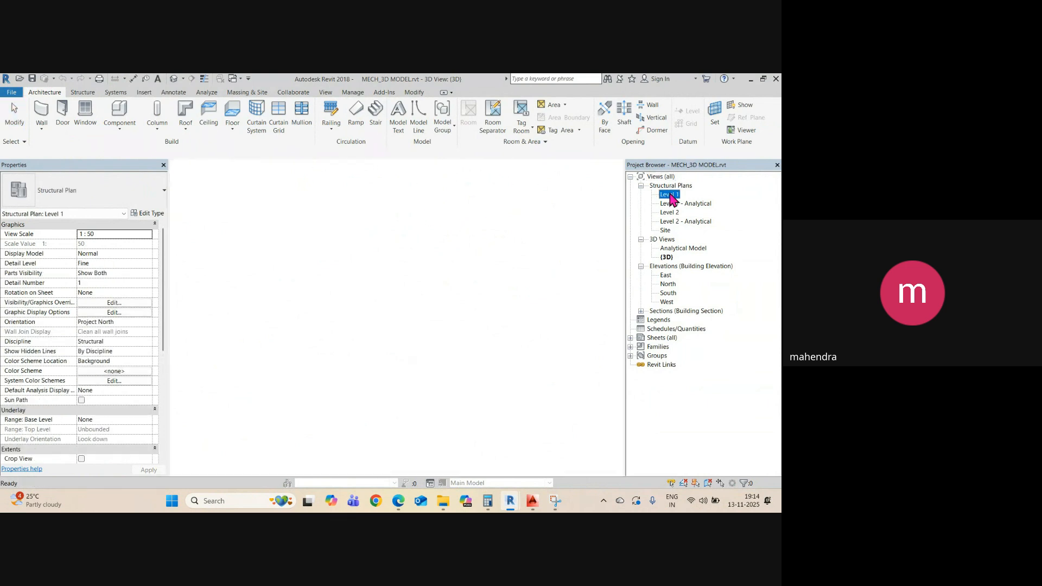
- Link STR_3D MODEL.rvt from the STR folder of 01234-PUMP ROOM - UK into the mechanical model with Auto - Origin to Origin positioning
left_click(142, 93)
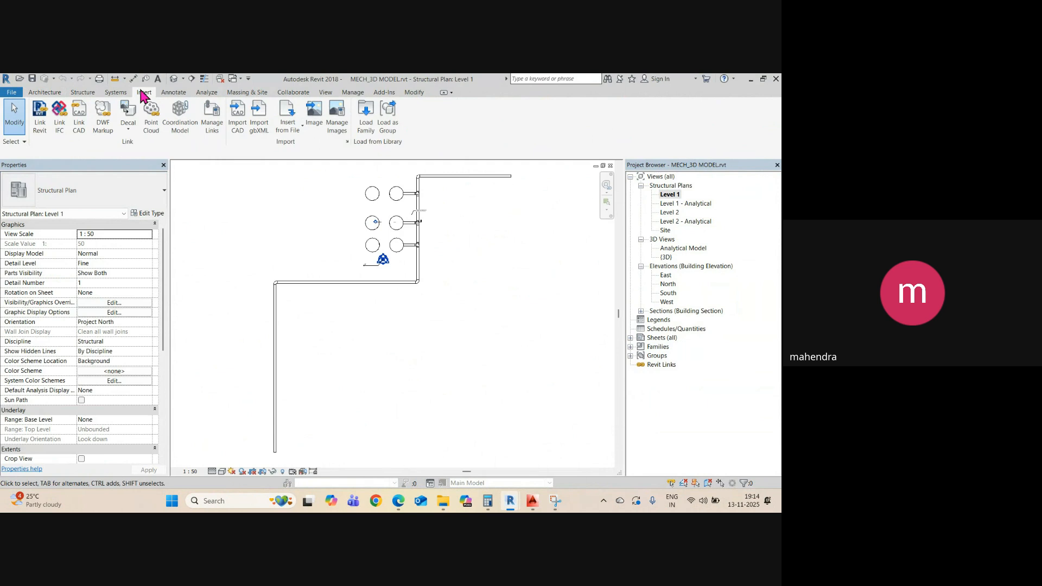
left_click(40, 126)
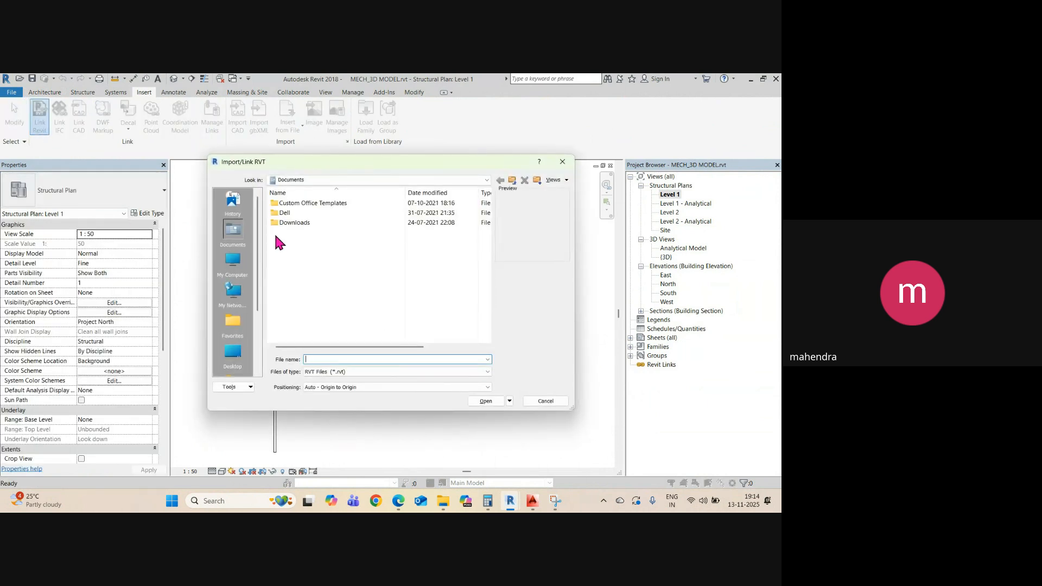
left_click(309, 180)
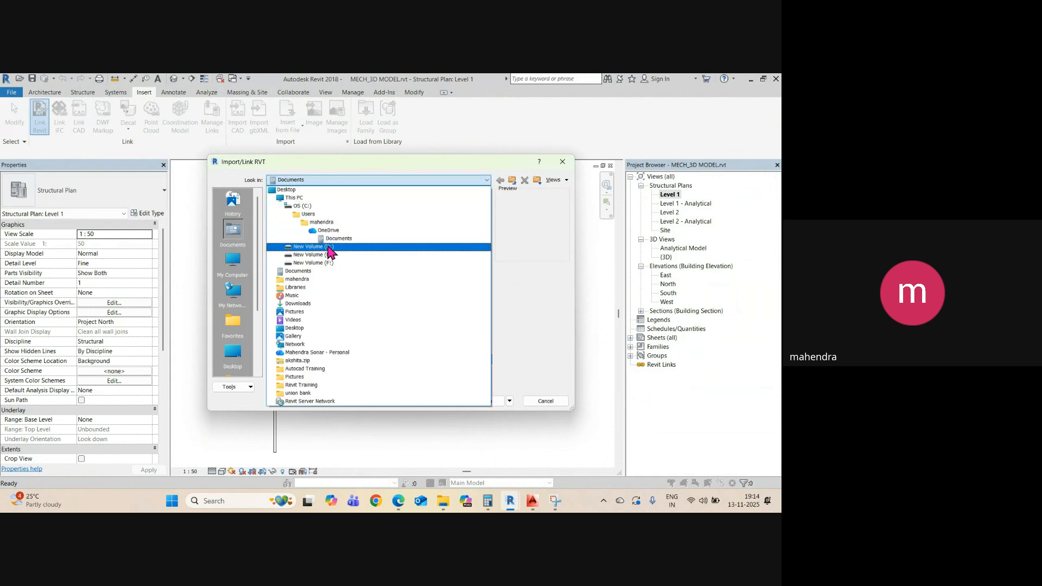
left_click(326, 247)
double_click(302, 214)
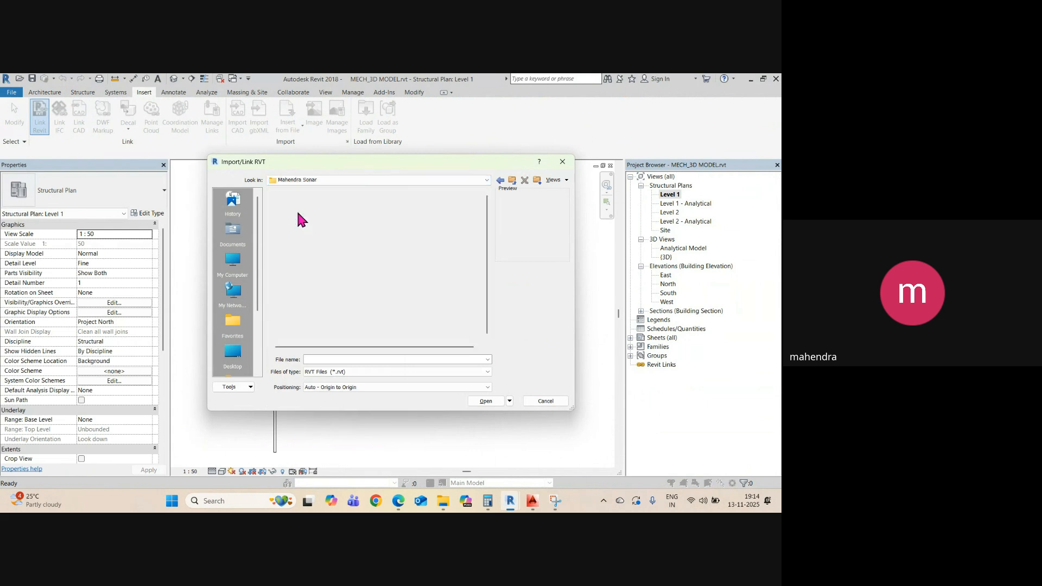
double_click(288, 252)
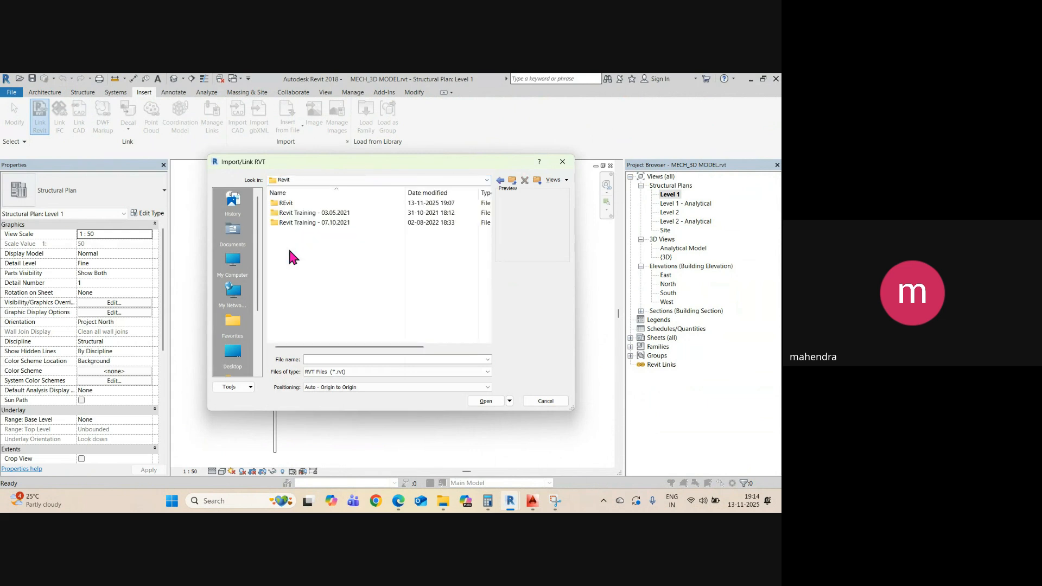
double_click(292, 205)
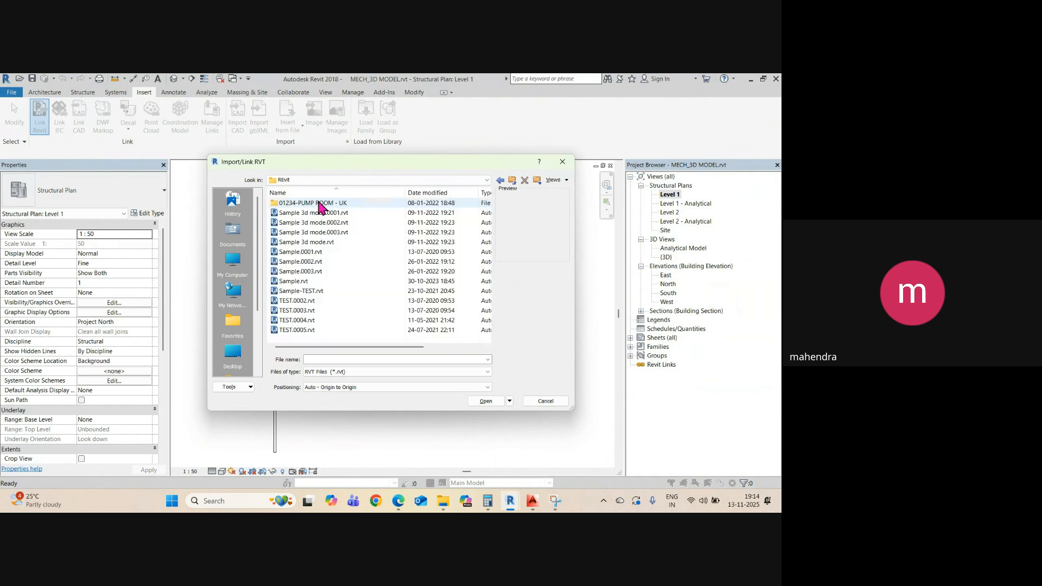
double_click(319, 203)
double_click(291, 222)
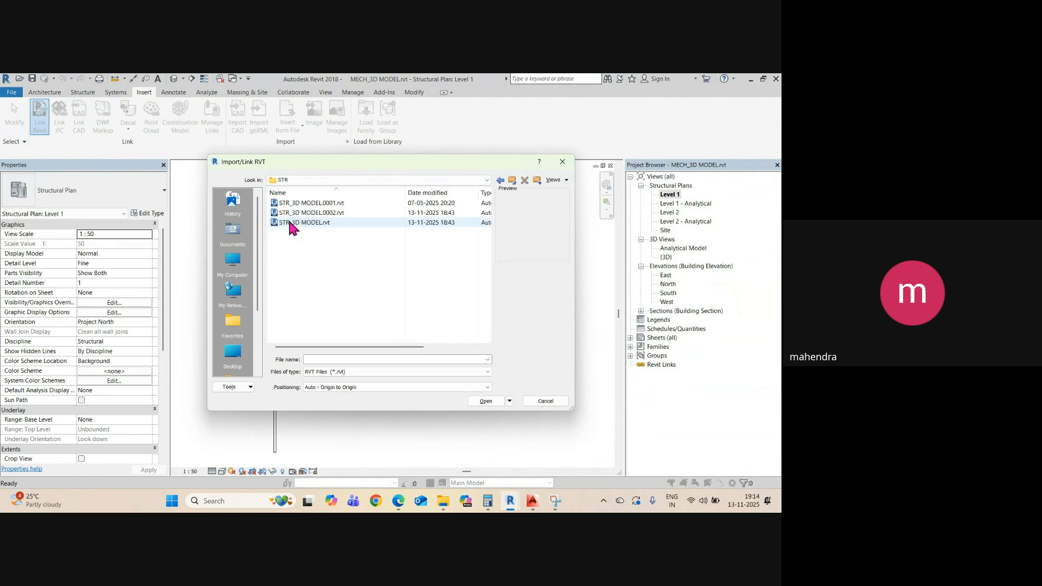
left_click(304, 222)
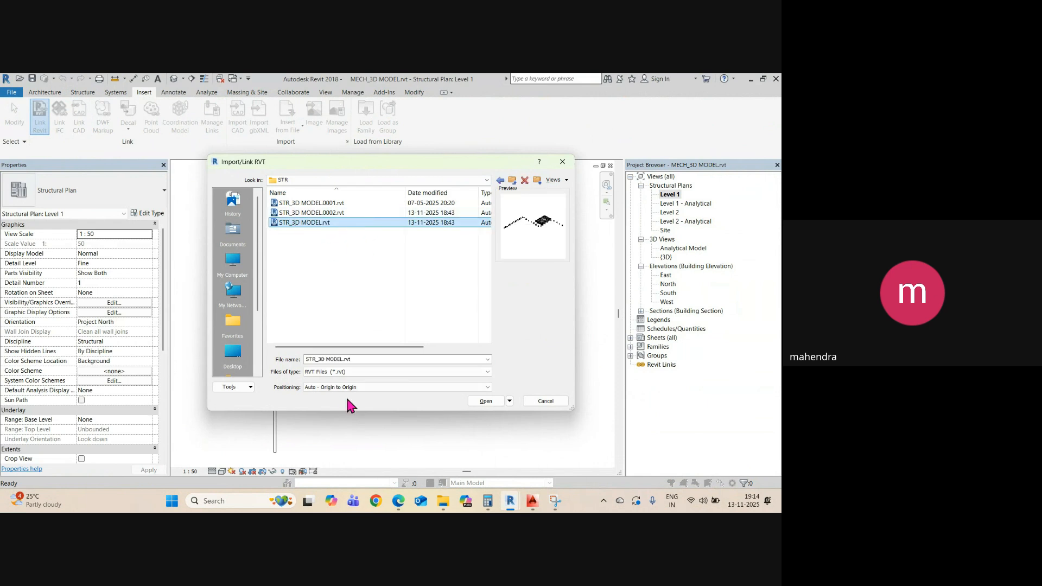
left_click(484, 402)
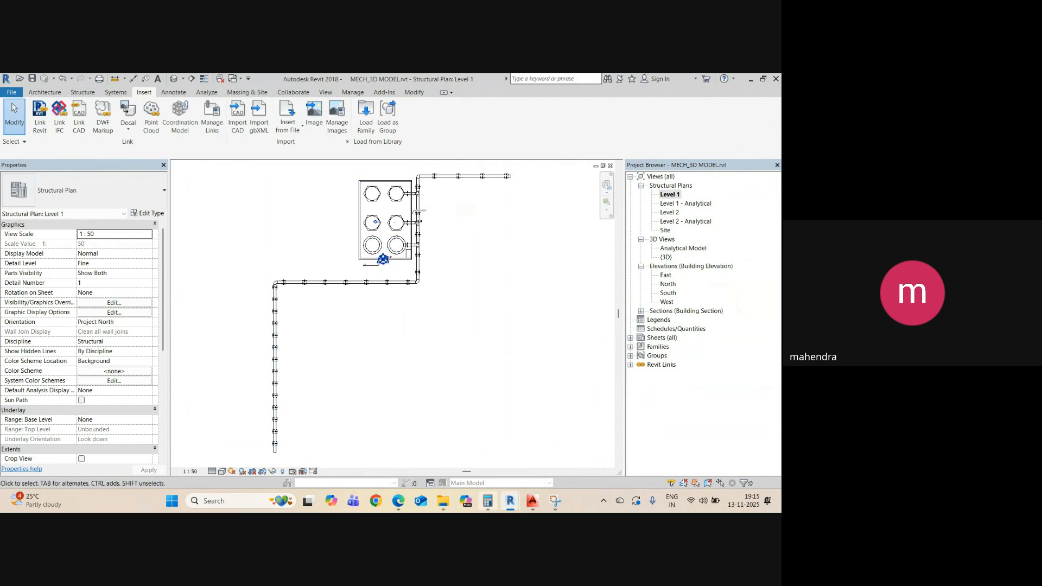
- Switch to the STR_3D MODEL.rvt session, open its Level 1 structural plan, and examine the tank and pipe area
mouse_move(513, 505)
left_click(437, 429)
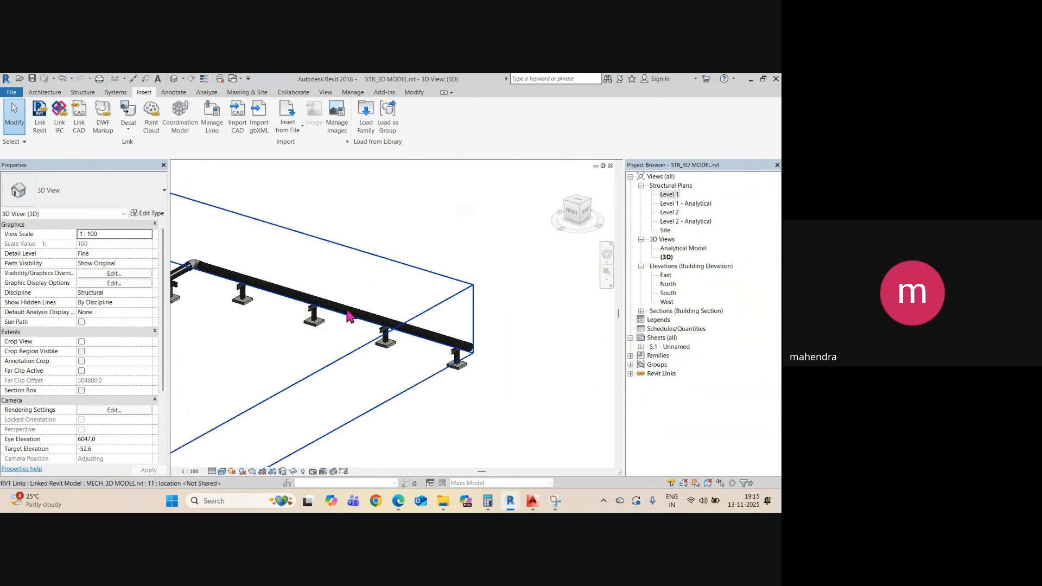
double_click(671, 194)
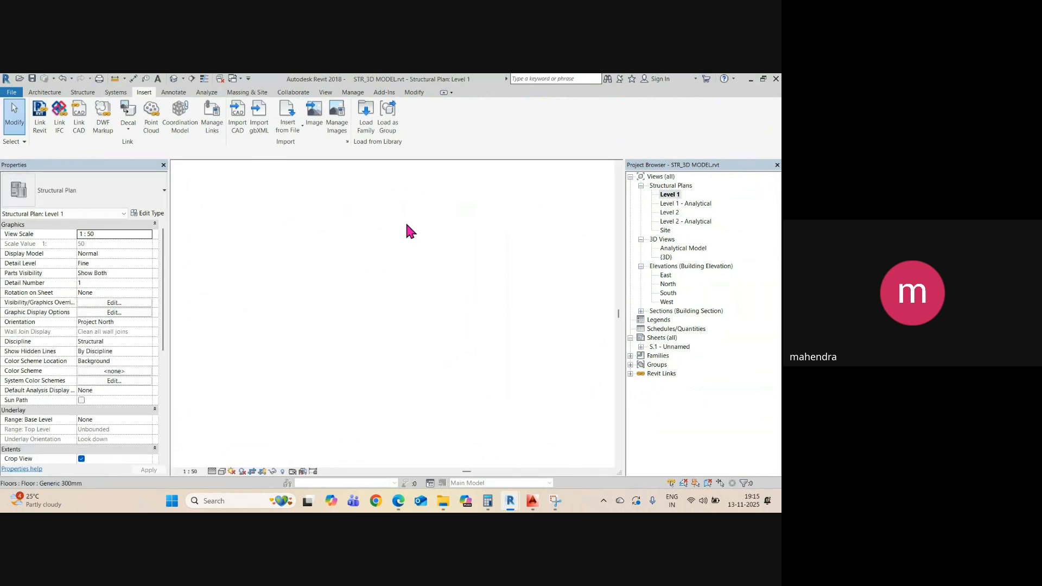
scroll(311, 232, "down", 3)
scroll(304, 366, "up", 4)
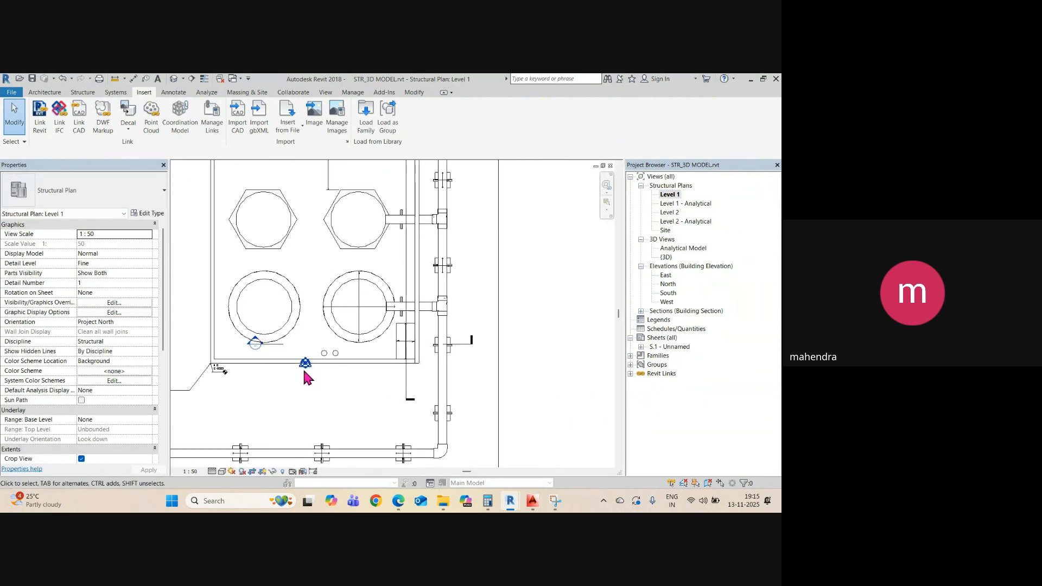
- Return to the MECH_3D MODEL.rvt session and open the default 3D view to inspect the linked structural model around the tanks and pipes
mouse_move(510, 500)
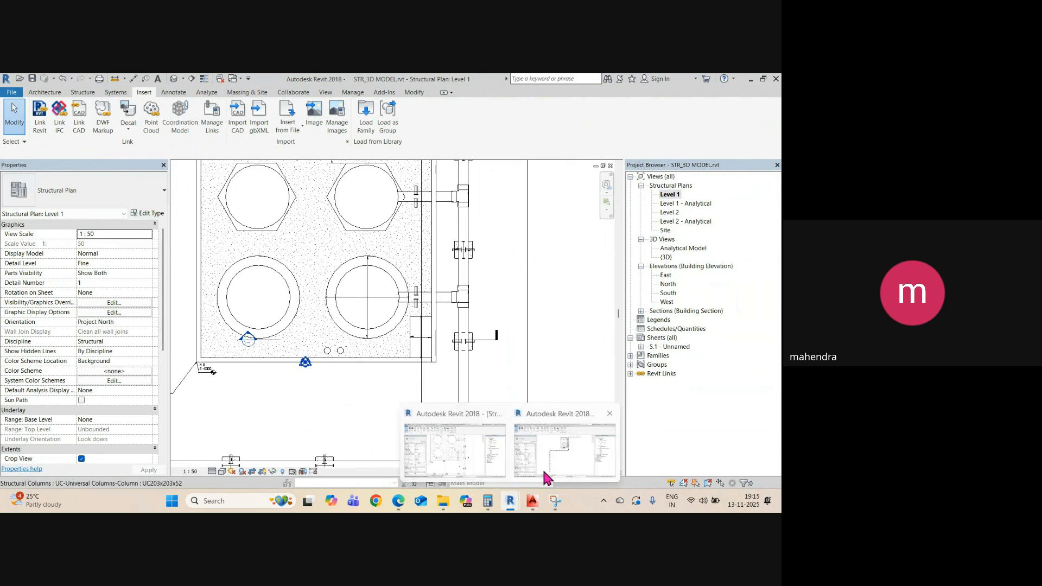
left_click(562, 451)
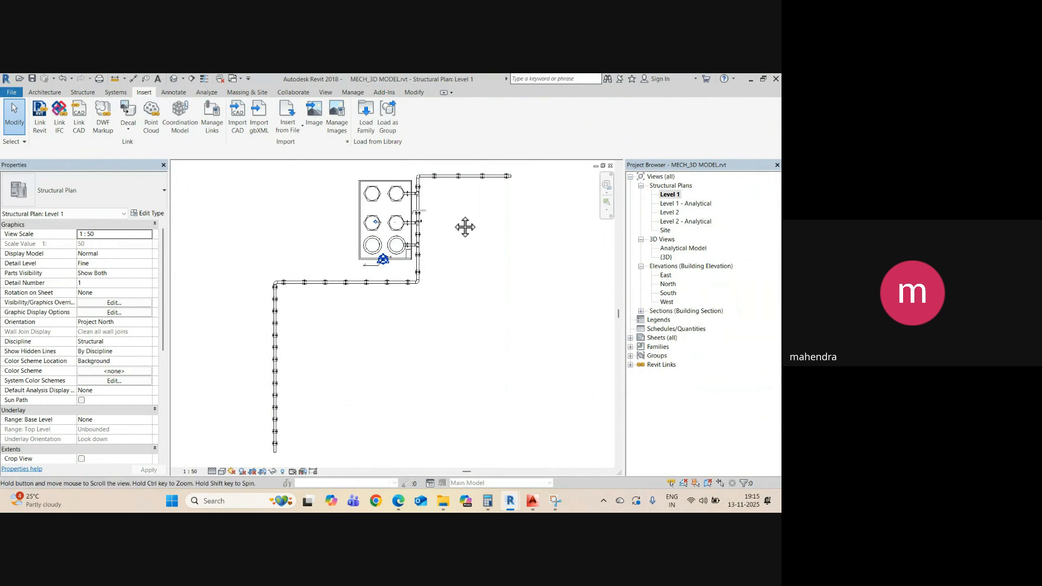
scroll(442, 260, "up", 3)
left_click(174, 78)
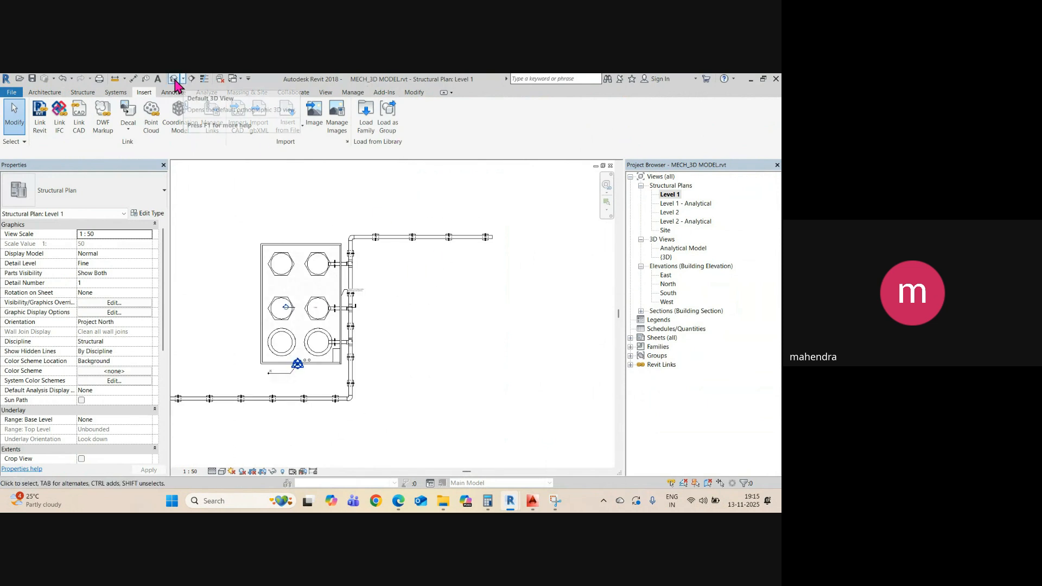
scroll(442, 323, "up", 4)
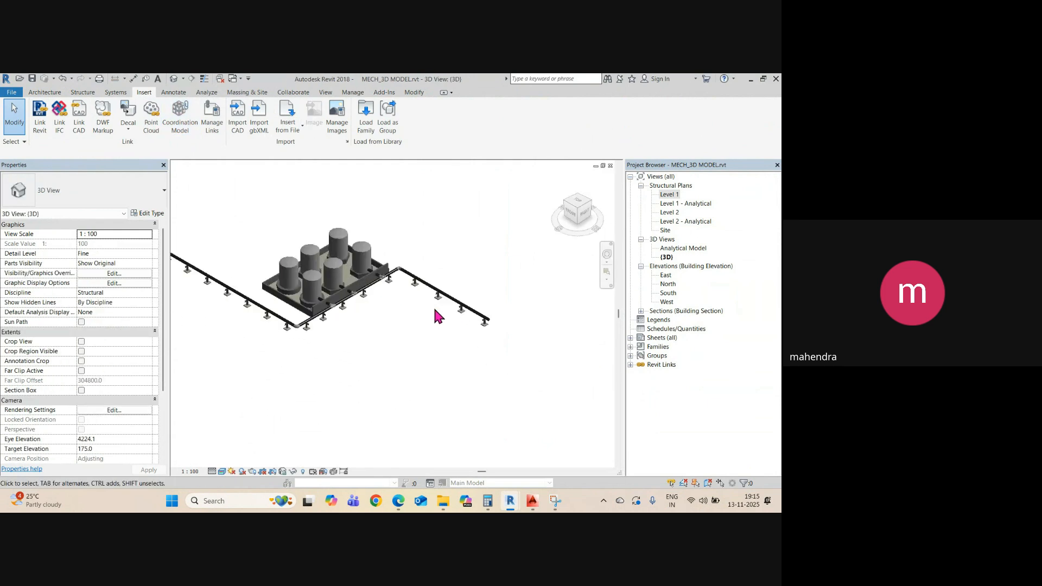
scroll(498, 342, "down", 4)
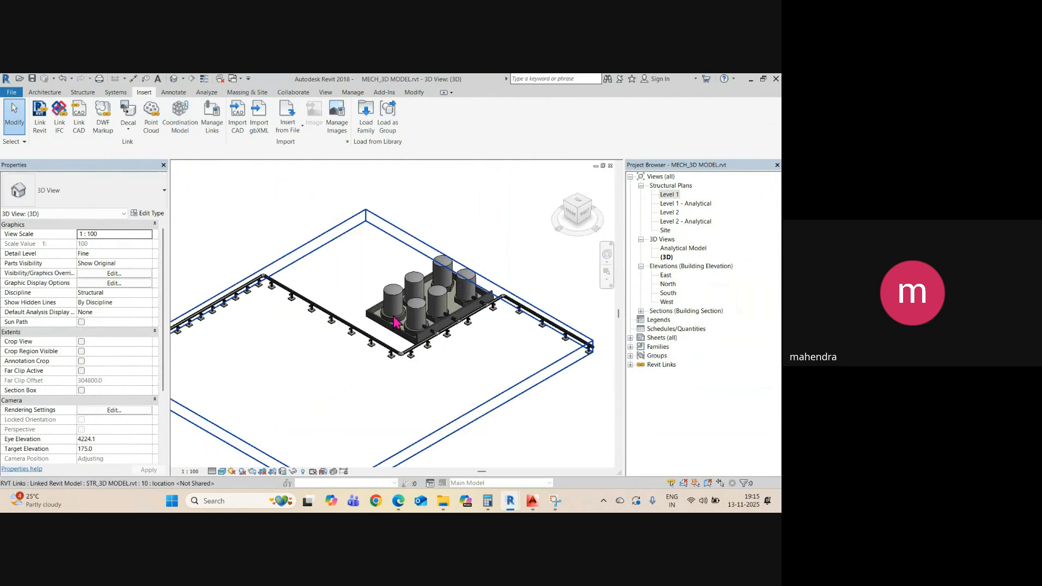
scroll(366, 379, "up", 4)
scroll(352, 347, "down", 2)
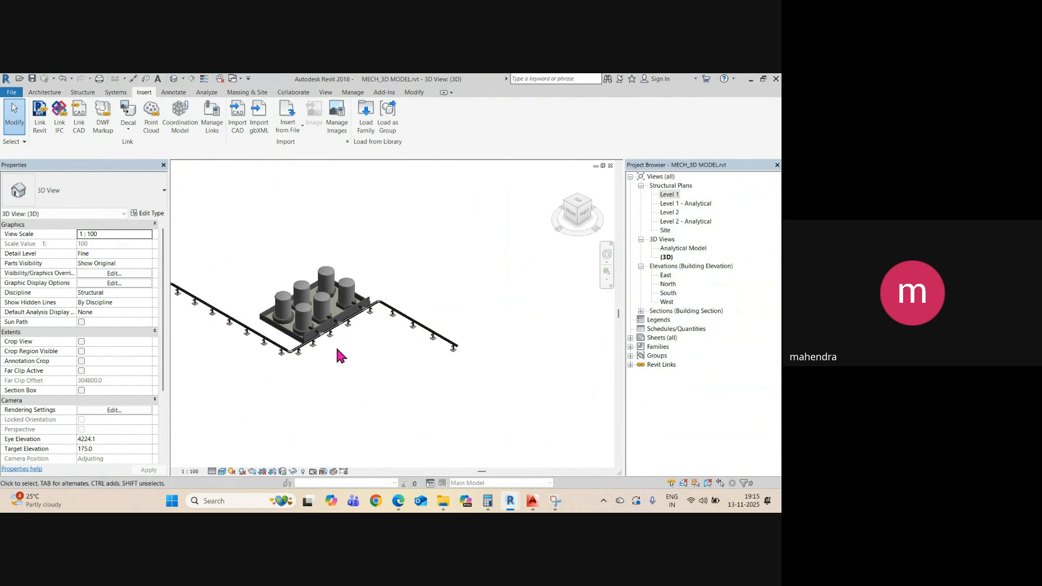
- Delete the end pipe run beyond the tank slab in the mechanical model, together with the elbow that connects it
scroll(429, 334, "up", 4)
scroll(411, 321, "up", 2)
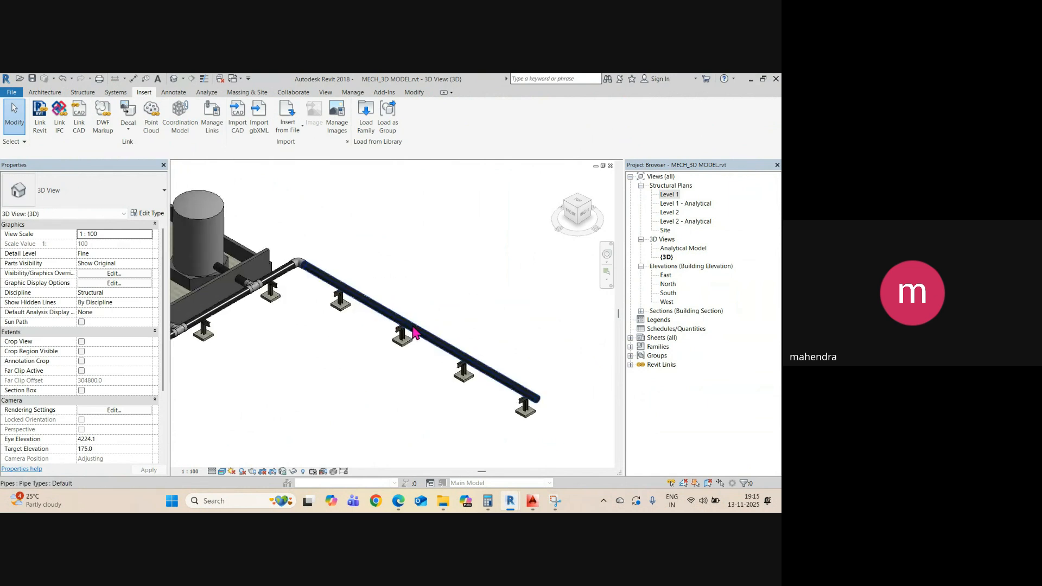
left_click(413, 332)
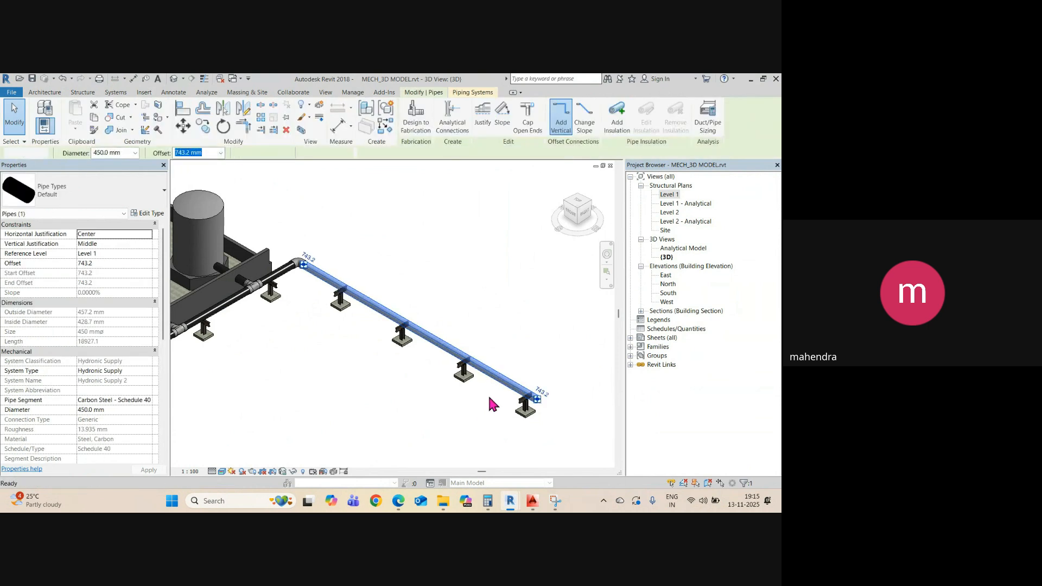
key("Delete")
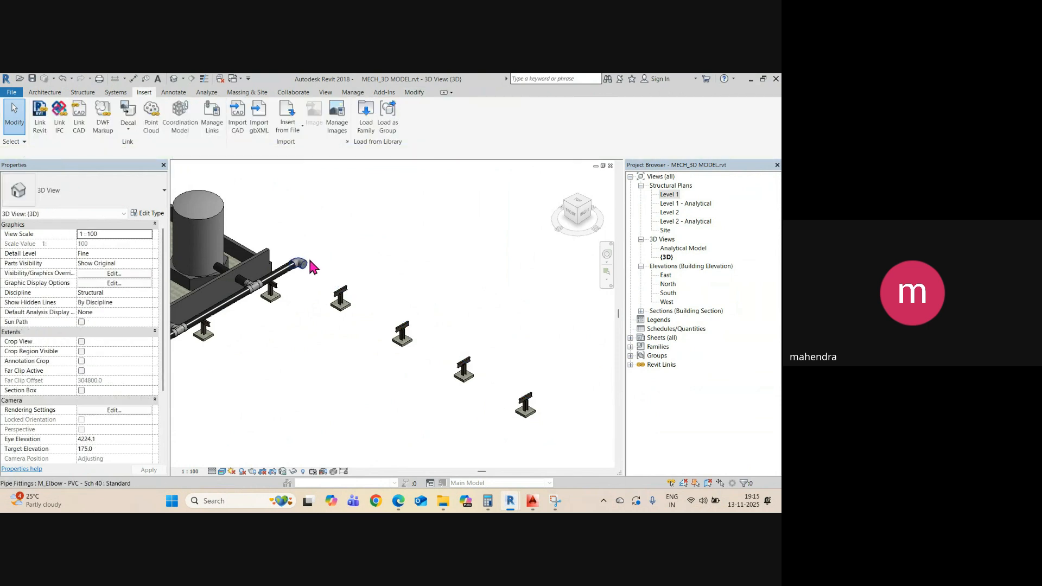
left_click(308, 263)
key("Delete")
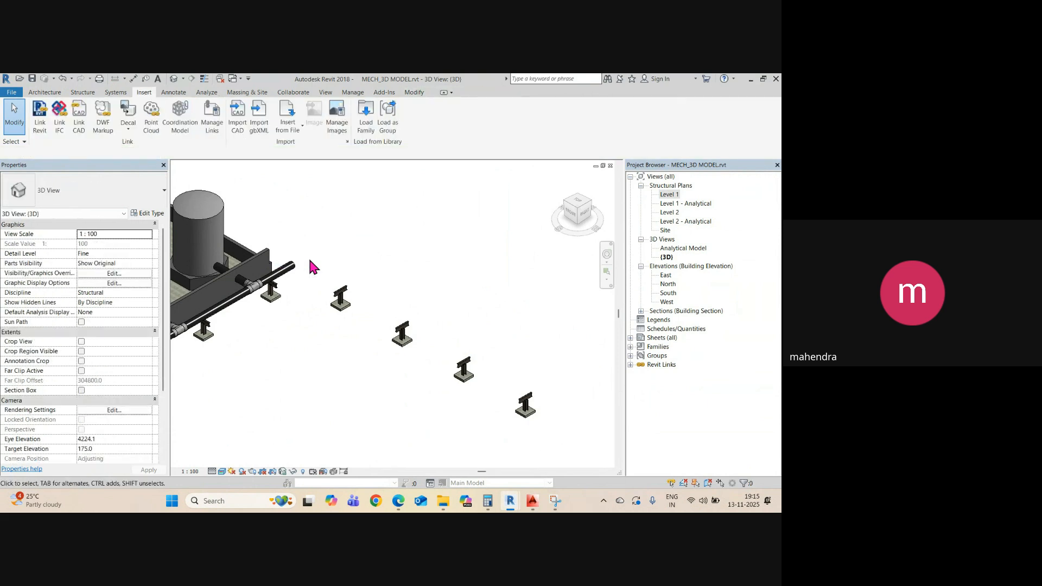
- From the top view, extend the open-ended 450 mm pipe beside the tanks straight past the slab to about 31000 mm long
scroll(312, 270, "down", 3)
left_click(580, 200)
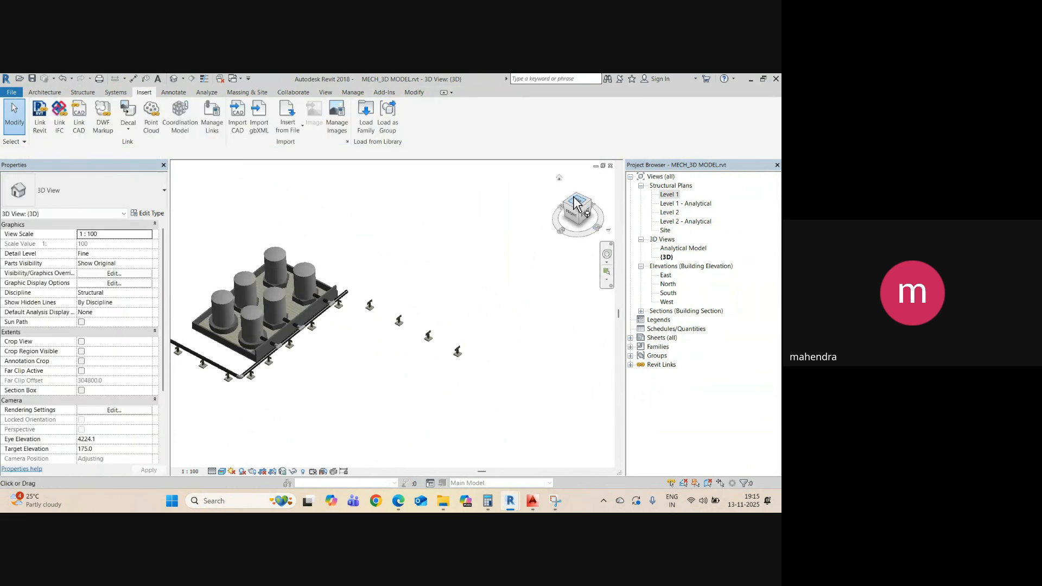
scroll(408, 214, "up", 3)
middle_click_drag(410, 213, 364, 288)
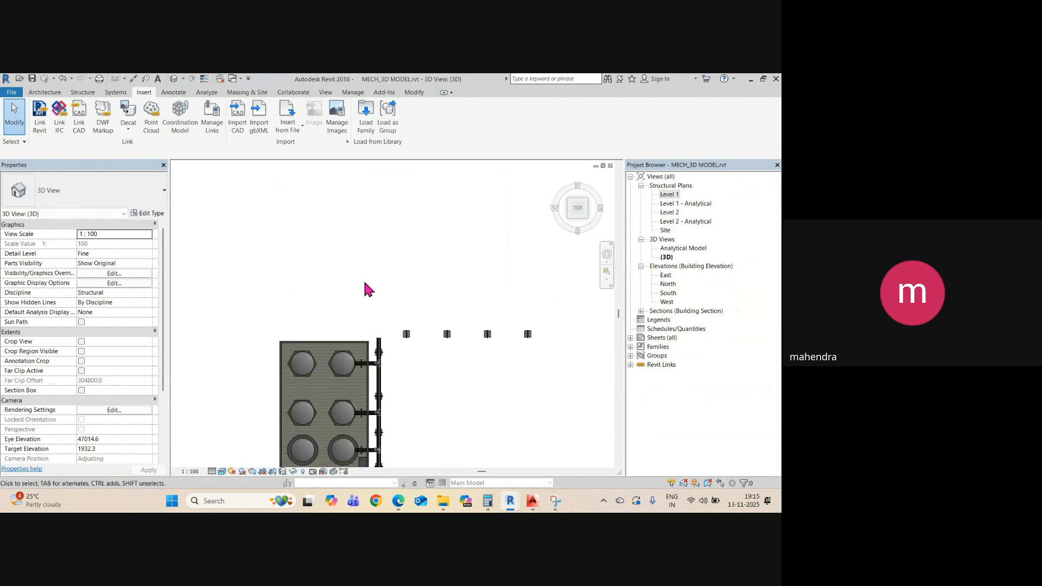
left_click(378, 343)
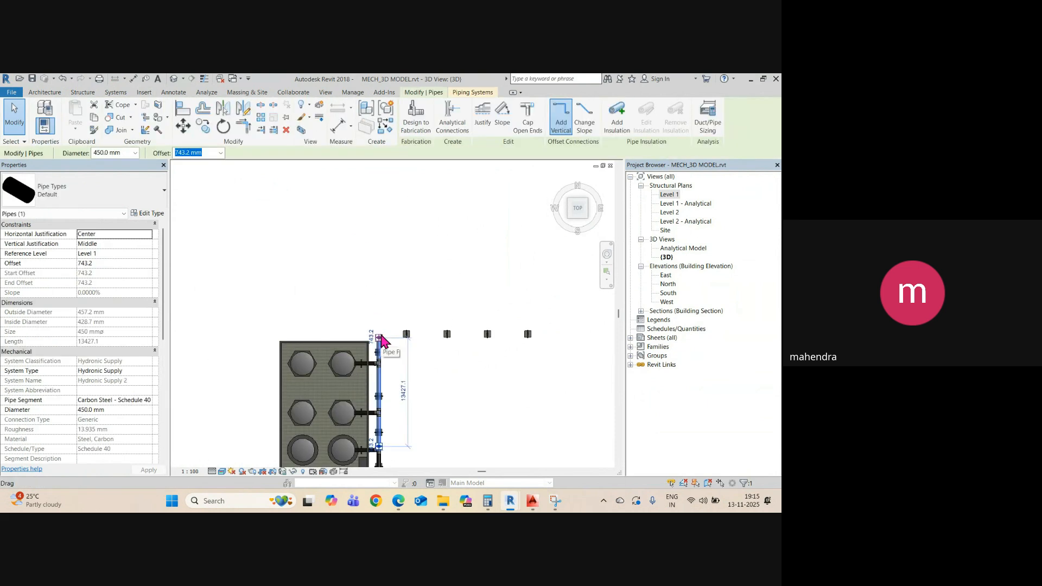
left_click_drag(379, 338, 380, 196)
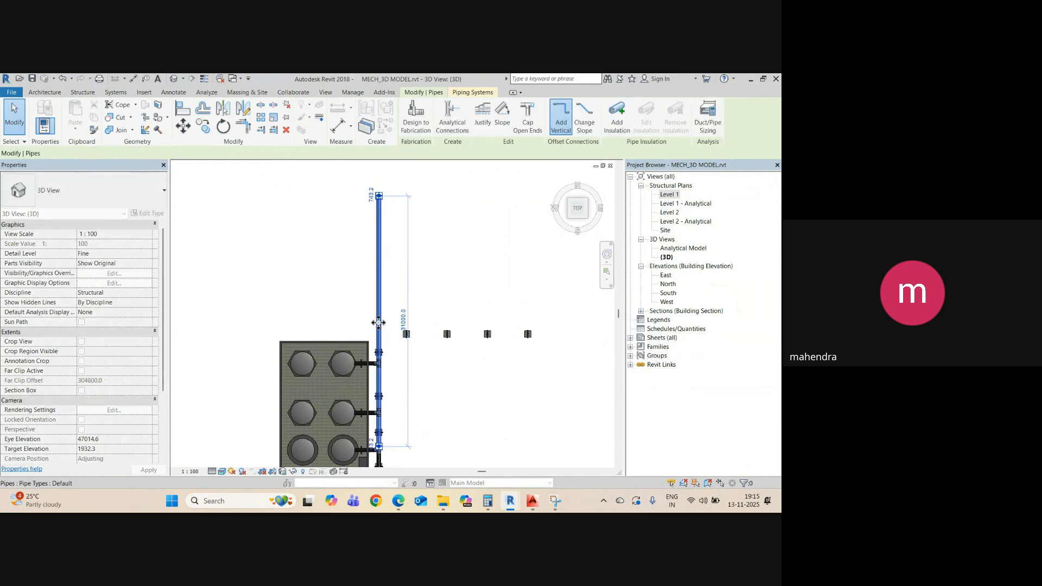
scroll(501, 336, "down", 3)
left_click(380, 312)
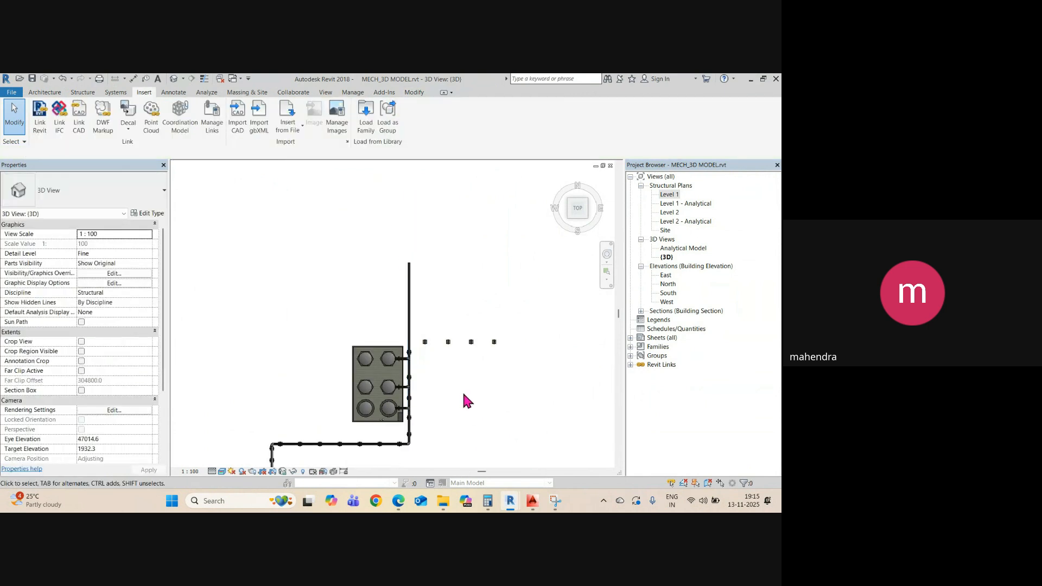
middle_click_drag(463, 400, 336, 161, "shift")
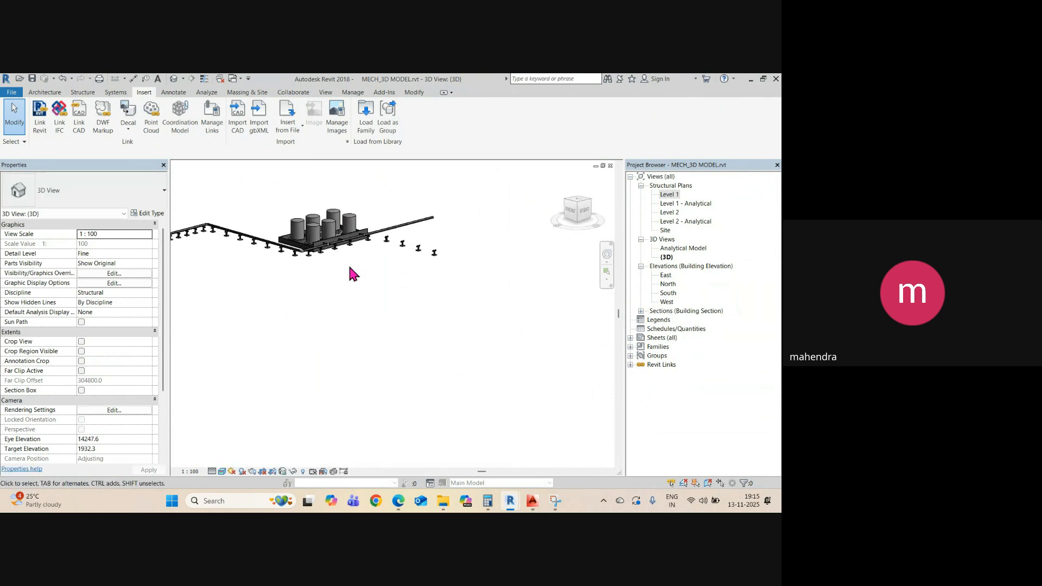
scroll(364, 240, "up", 2)
middle_click_drag(404, 253, 416, 326, "shift")
middle_click_drag(386, 232, 412, 325)
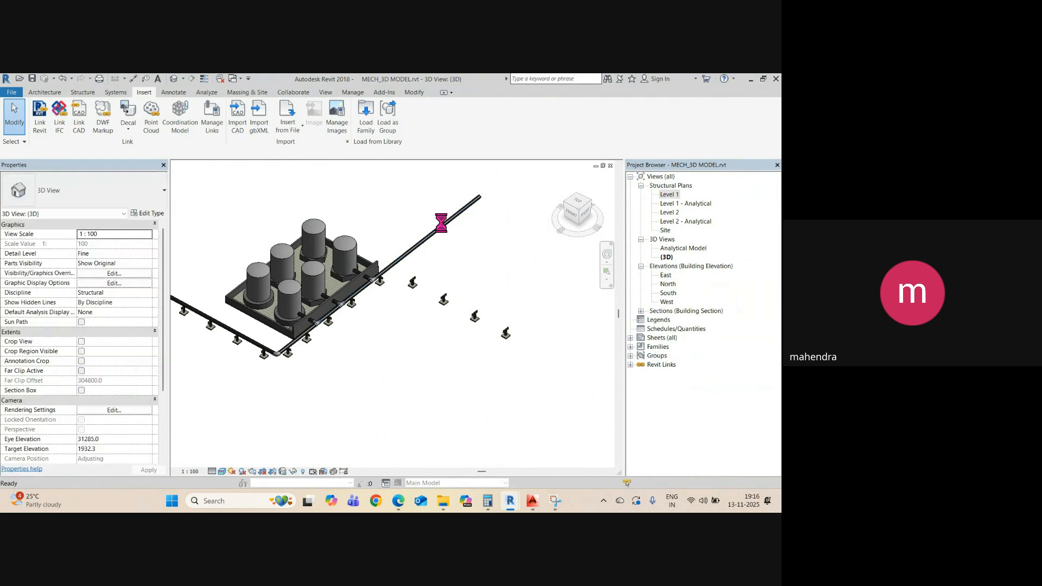
- Switch to the STR_3D MODEL.rvt session and inspect the linked pipe run in the default 3D view
mouse_move(516, 504)
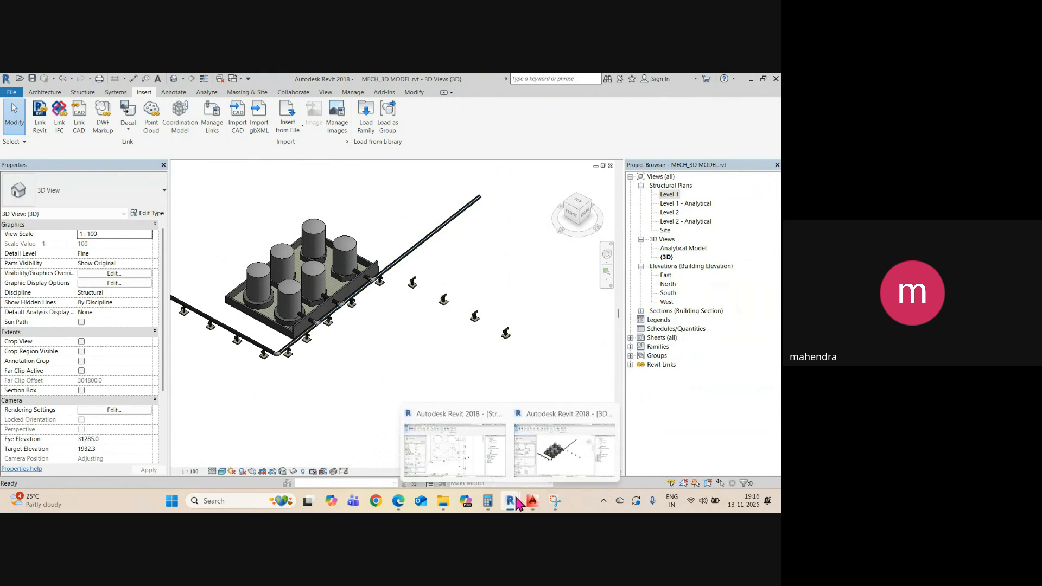
left_click(463, 452)
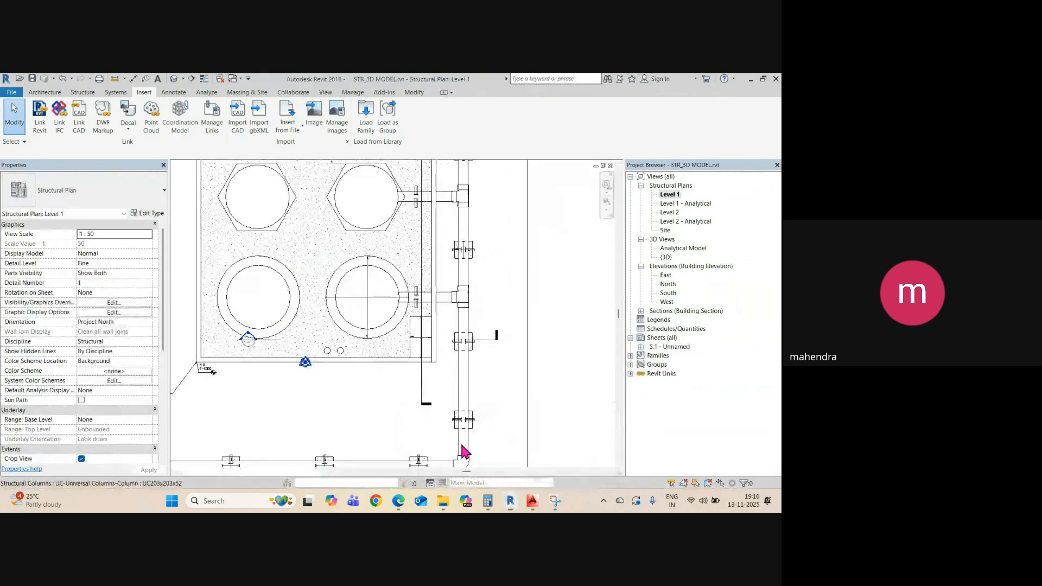
left_click(174, 79)
scroll(327, 371, "up", 2)
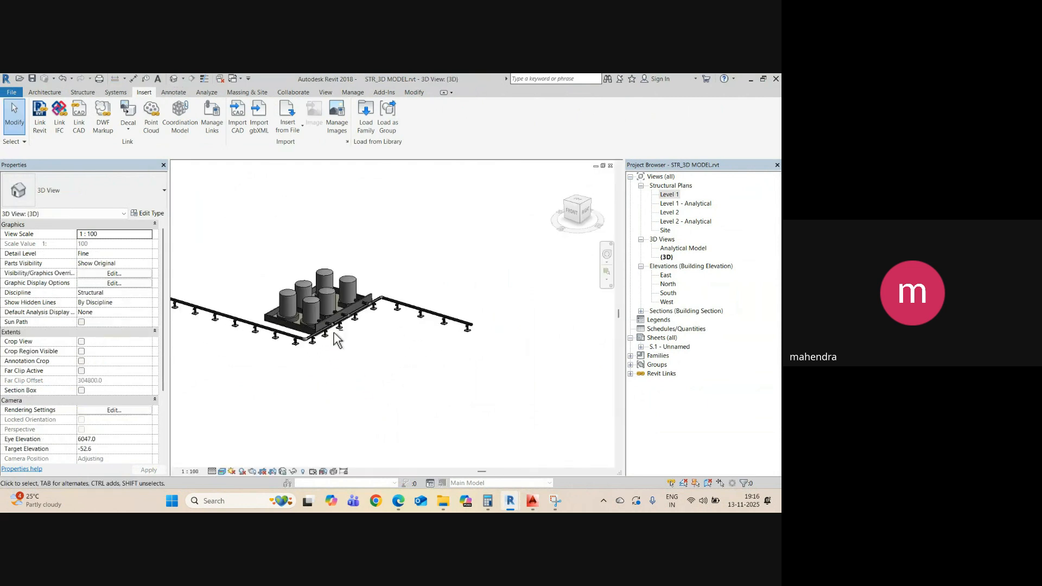
middle_click_drag(335, 339, 330, 379, "shift")
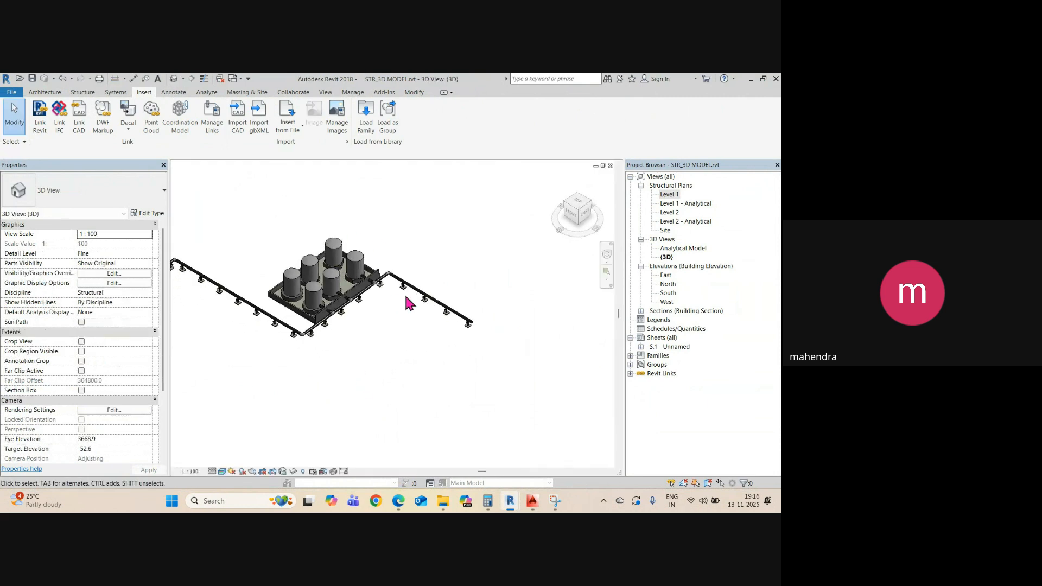
scroll(385, 300, "down", 2)
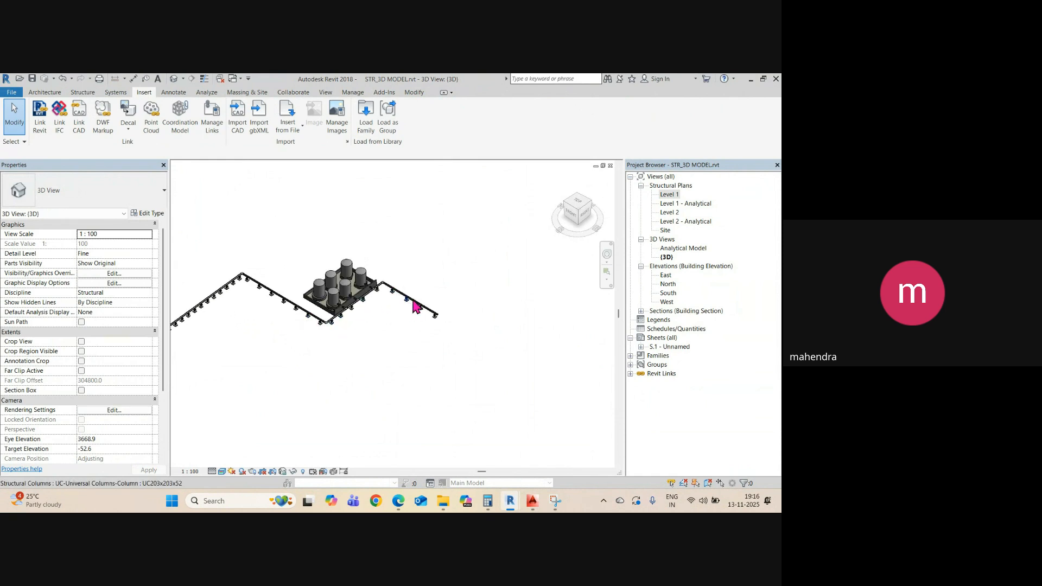
middle_click_drag(367, 298, 438, 367, "shift")
- Reload the MECH_3D MODEL.rvt link through Manage Links and inspect the updated pipe run in 3D
left_click(657, 374)
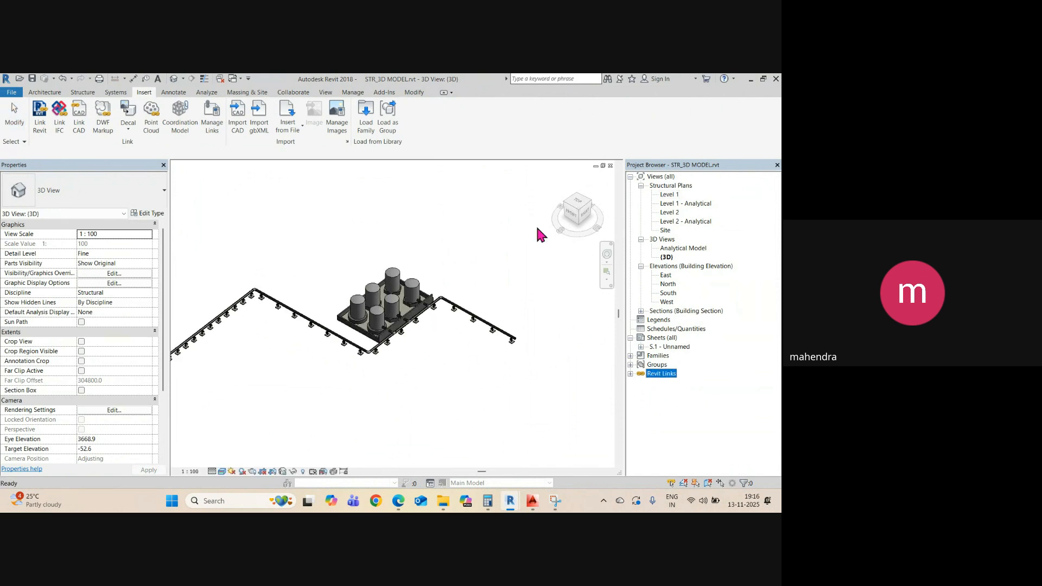
right_click(666, 376)
left_click(695, 387)
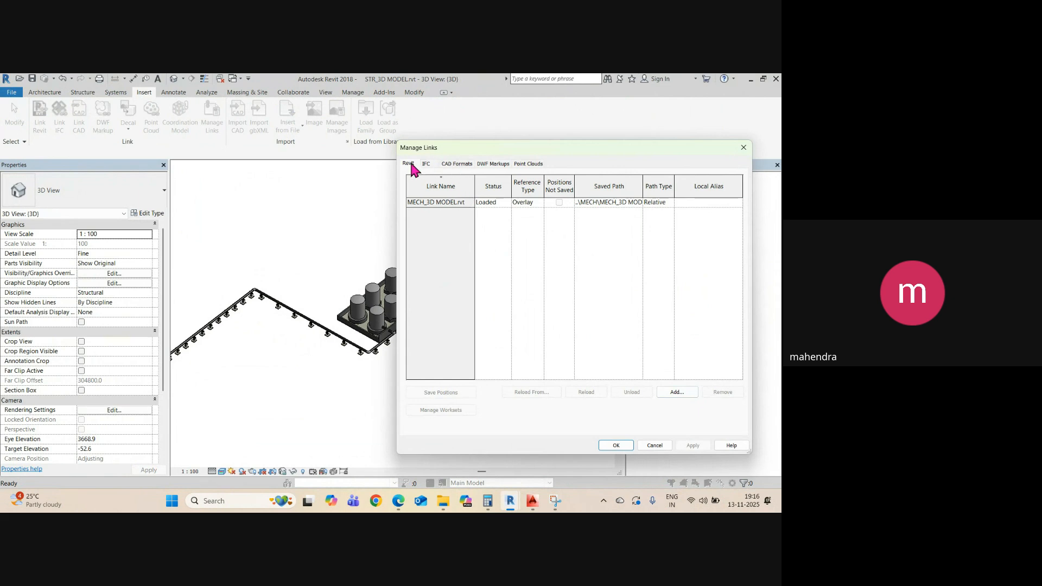
left_click(460, 202)
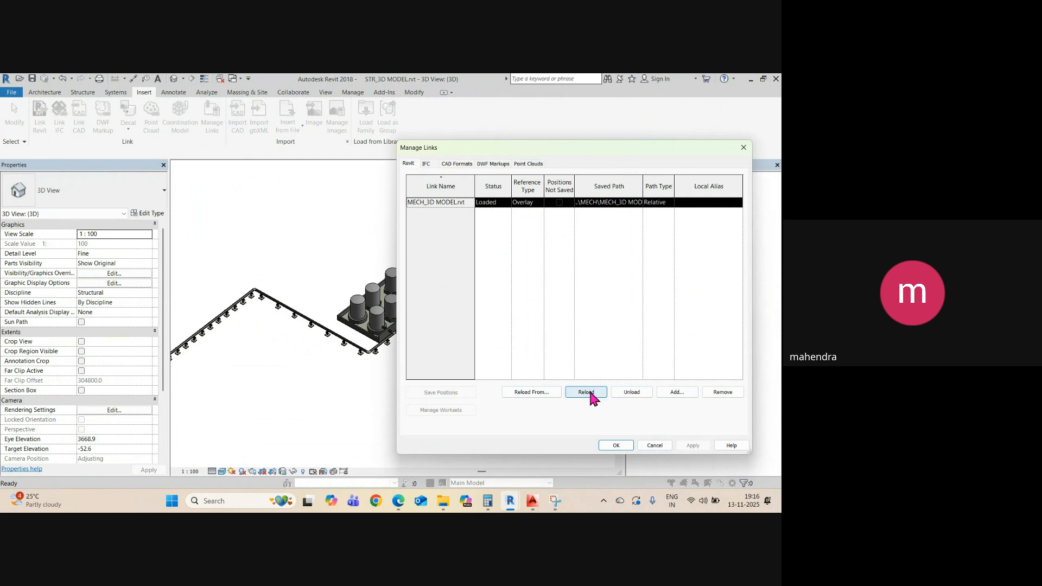
left_click(591, 393)
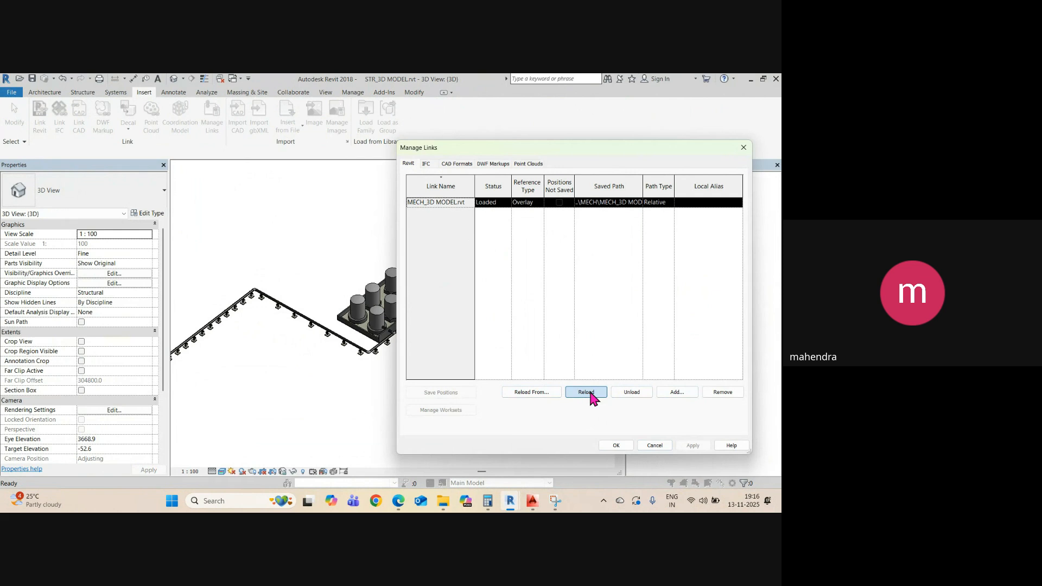
left_click(609, 445)
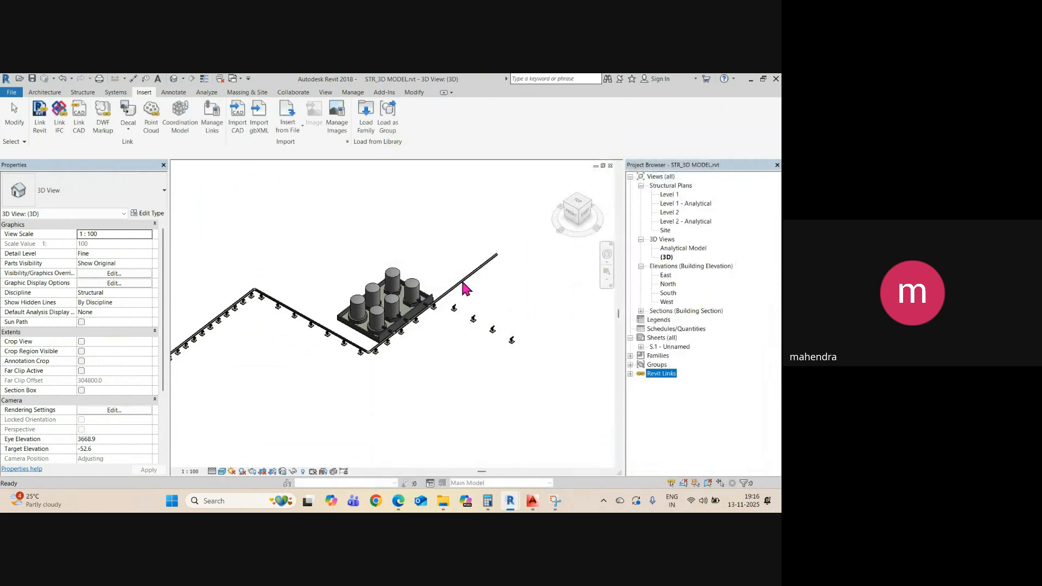
scroll(464, 285, "up", 2)
scroll(466, 280, "down", 2)
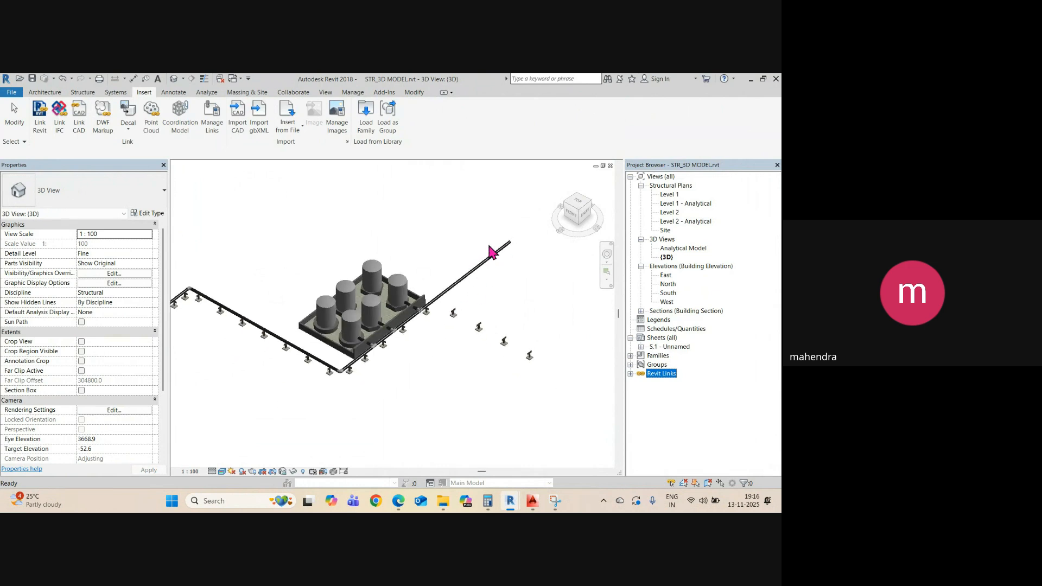
scroll(451, 325, "up", 5)
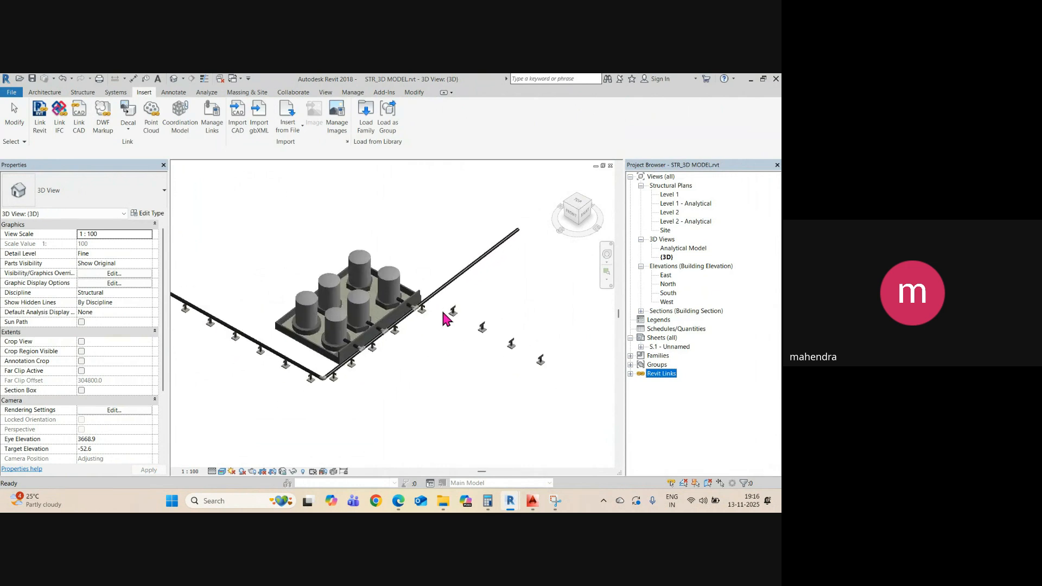
- Open the Level 1 structural plan and enlarge its crop region upward and to the right around the extended pipe and outlying supports
double_click(671, 195)
scroll(428, 288, "down", 5)
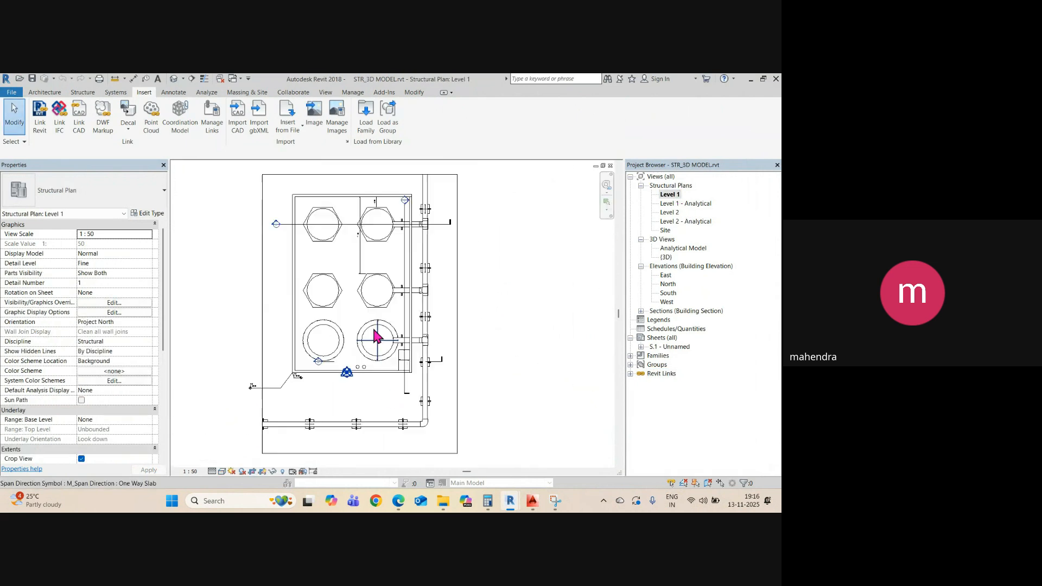
left_click(420, 286)
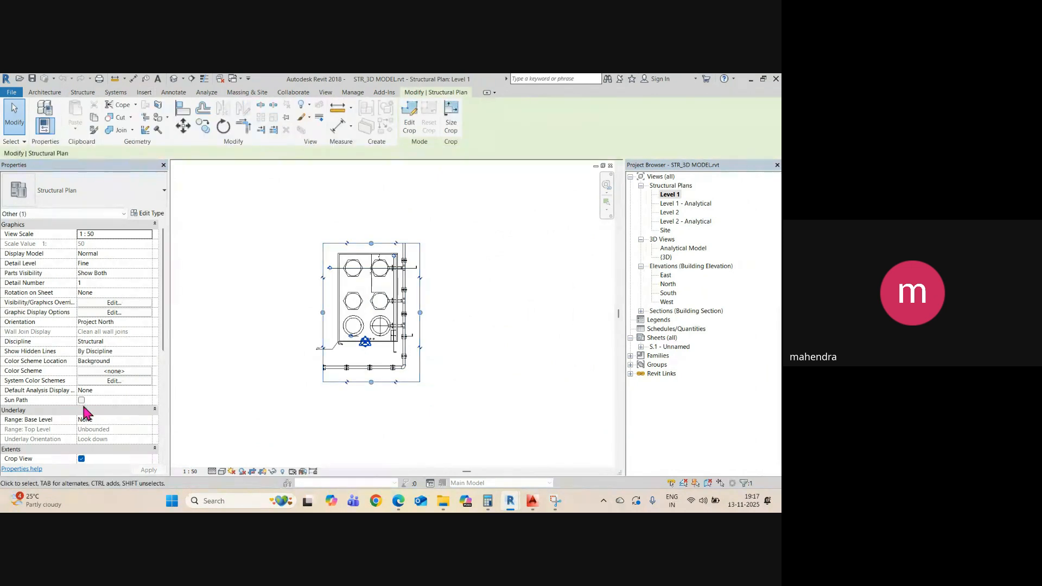
left_click_drag(371, 244, 366, 163)
middle_click_drag(428, 282, 396, 335)
left_click_drag(392, 329, 548, 333)
scroll(402, 372, "up", 3)
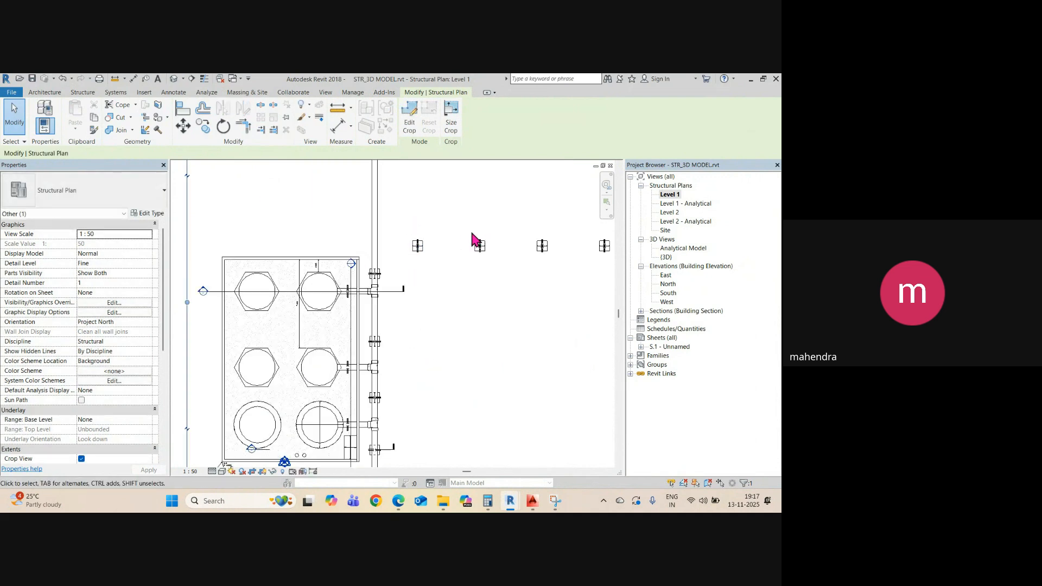
- Delete the row of four outlying pipe supports beside the tank slab from the Level 1 structural plan
scroll(398, 240, "up", 2)
middle_click_drag(397, 239, 348, 293)
scroll(301, 317, "down", 2)
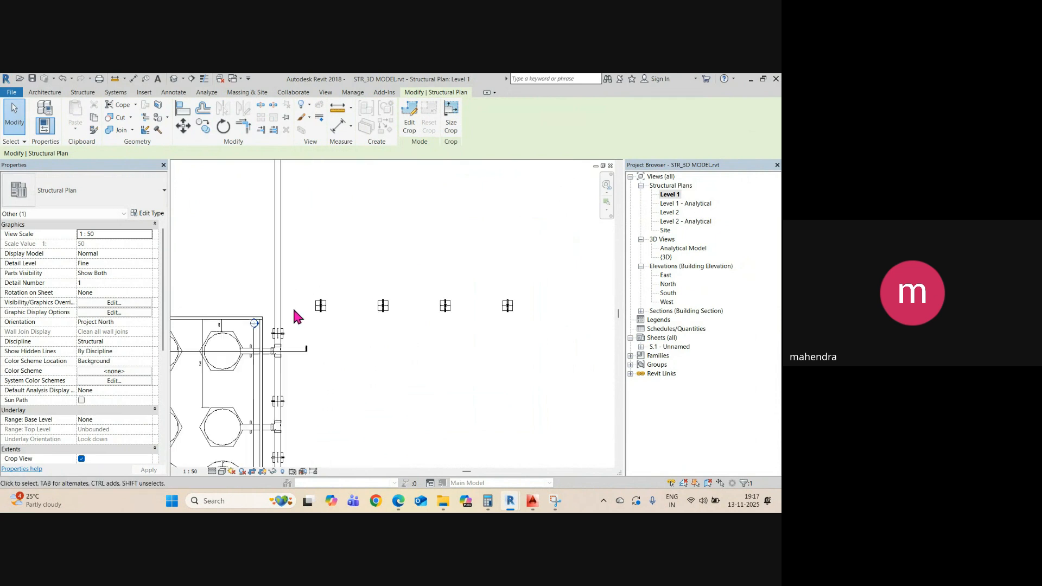
left_click_drag(295, 267, 559, 306)
left_click_drag(301, 268, 543, 333)
key("Delete")
scroll(289, 323, "up", 3)
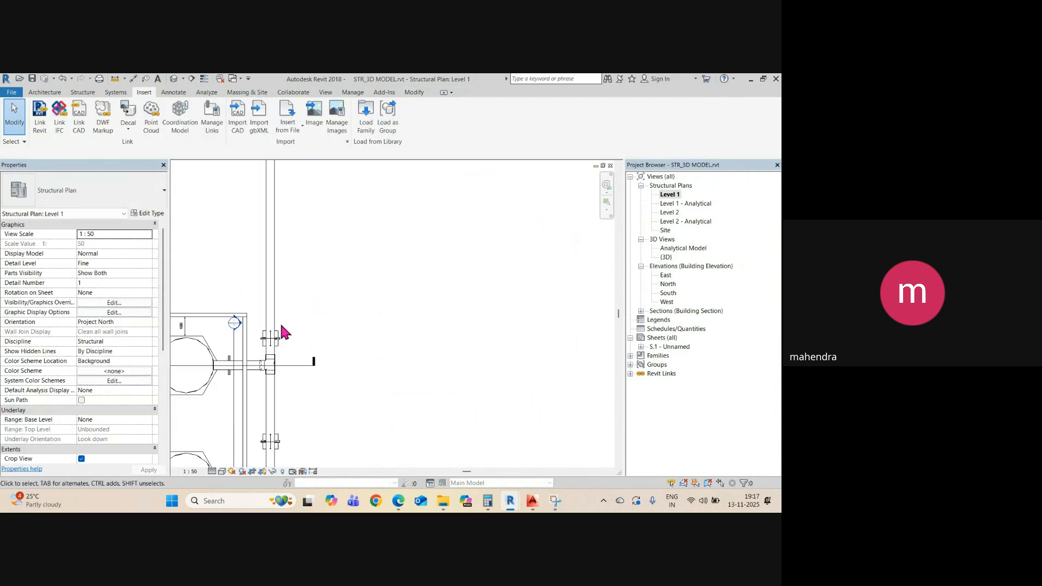
left_click(240, 319)
left_click_drag(271, 341, 274, 337)
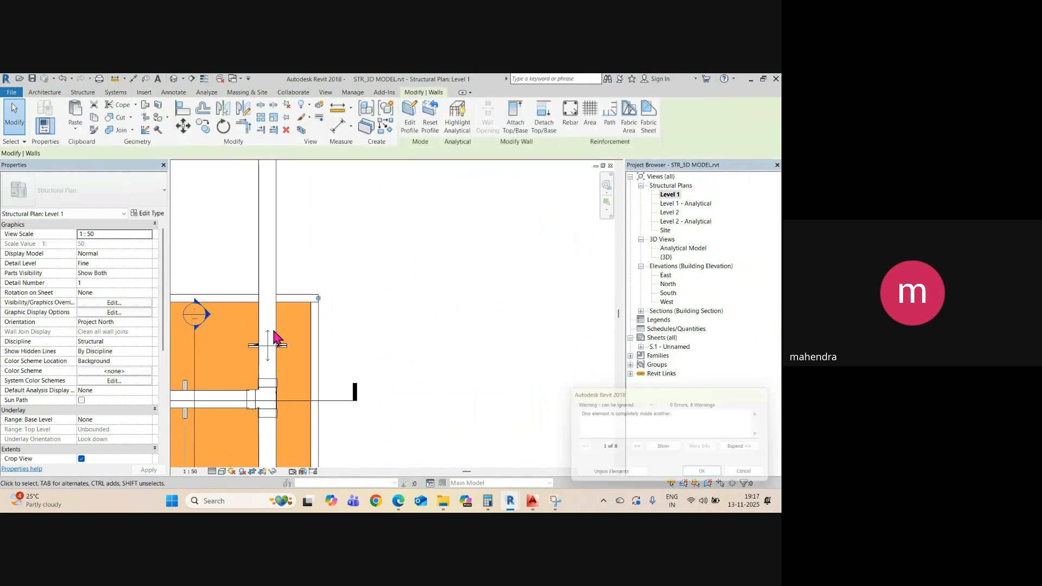
scroll(269, 334, "down", 2)
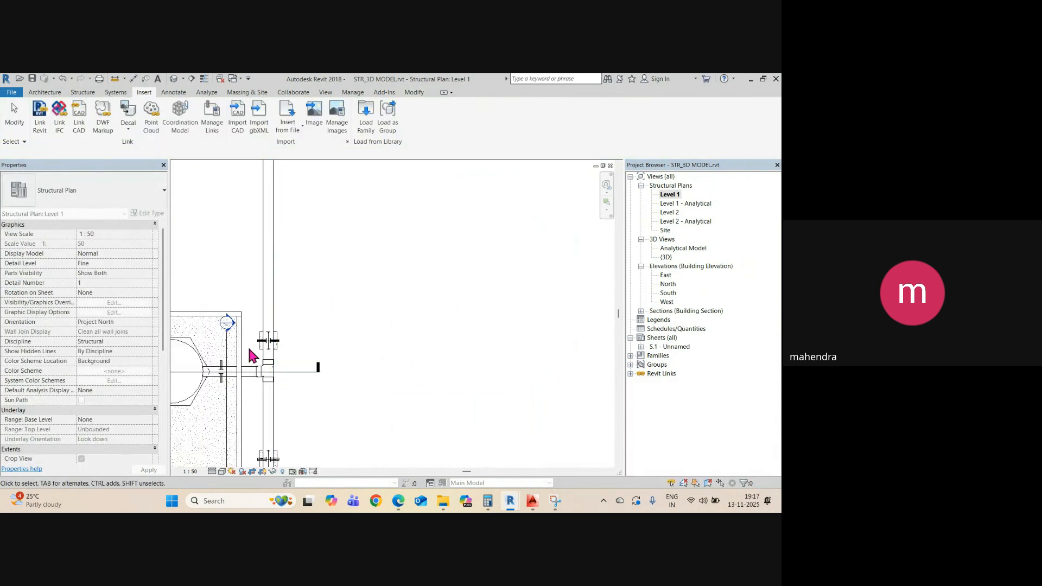
- Copy the pipe support just above the uppermost tank branch 3000 mm upward along the extended pipe
scroll(252, 333, "up", 2)
left_click_drag(265, 326, 320, 364)
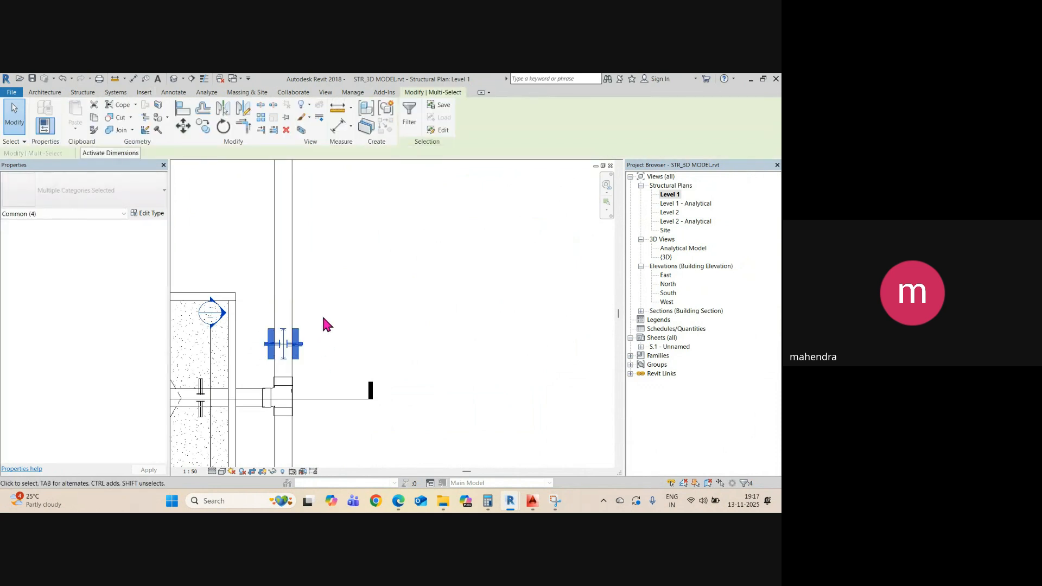
middle_click_drag(321, 325, 340, 351)
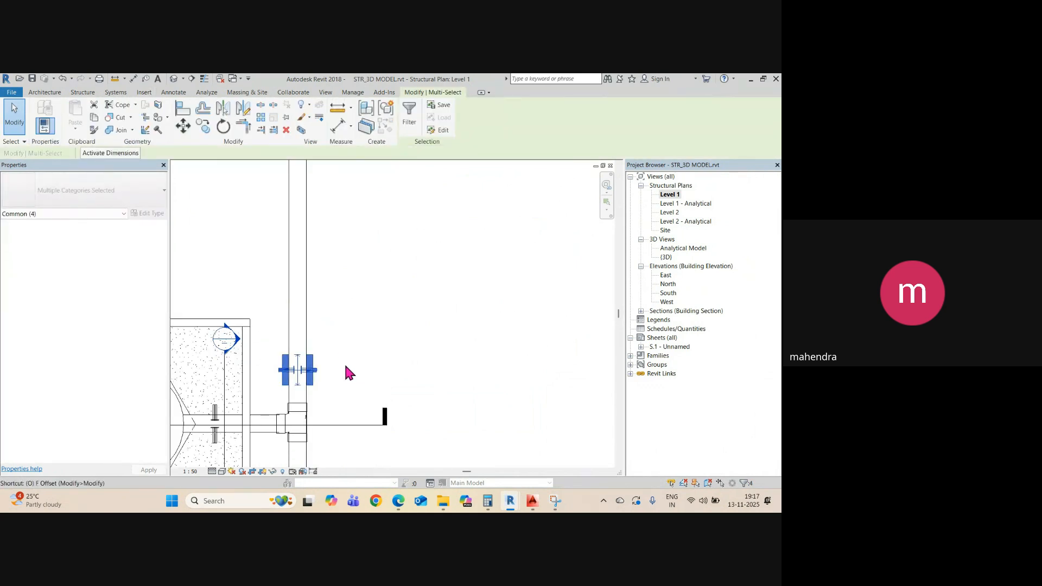
scroll(286, 354, "up", 2)
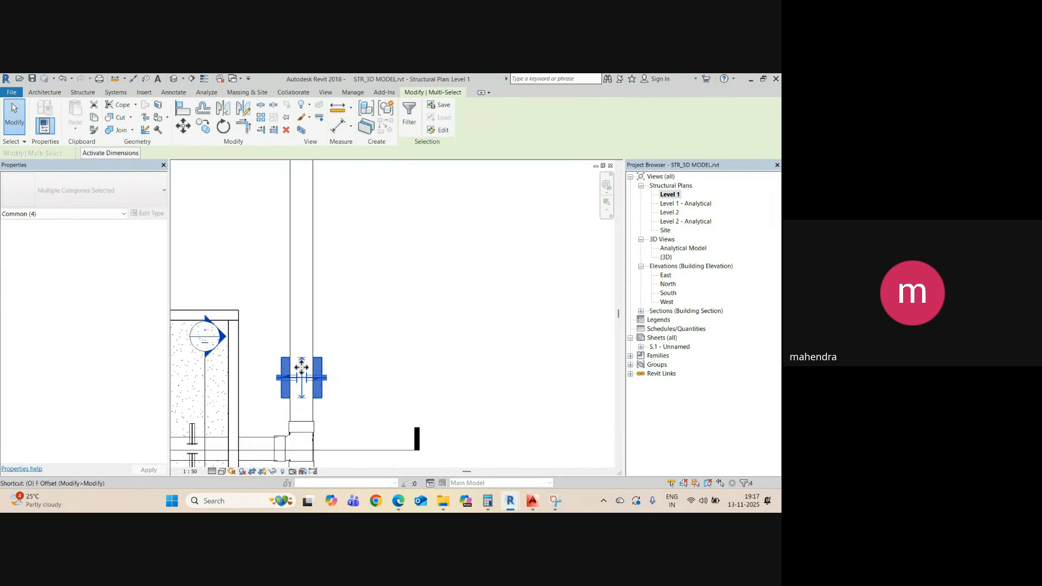
left_click(352, 382)
left_click(282, 360)
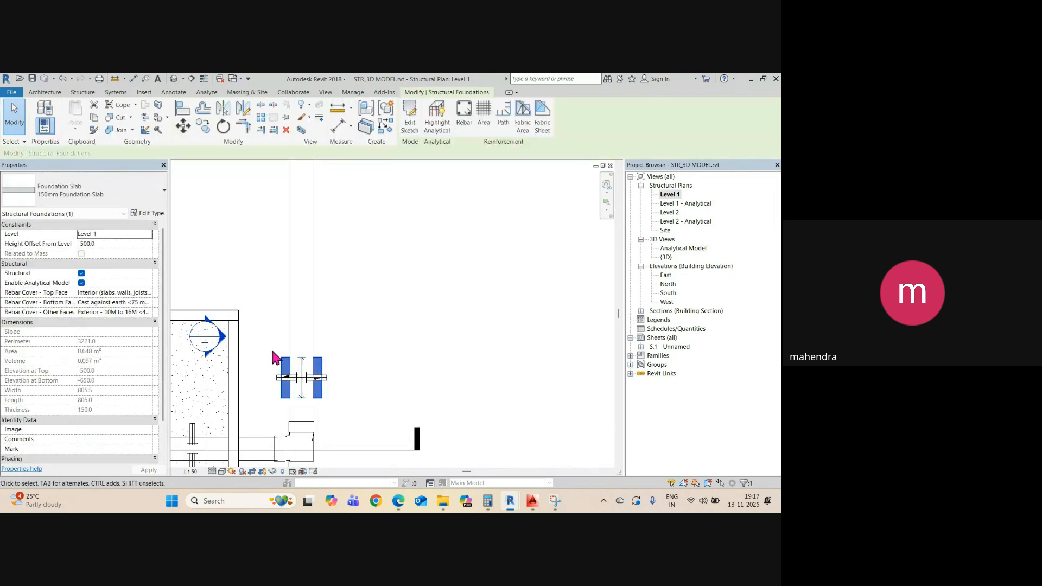
left_click_drag(264, 340, 362, 406)
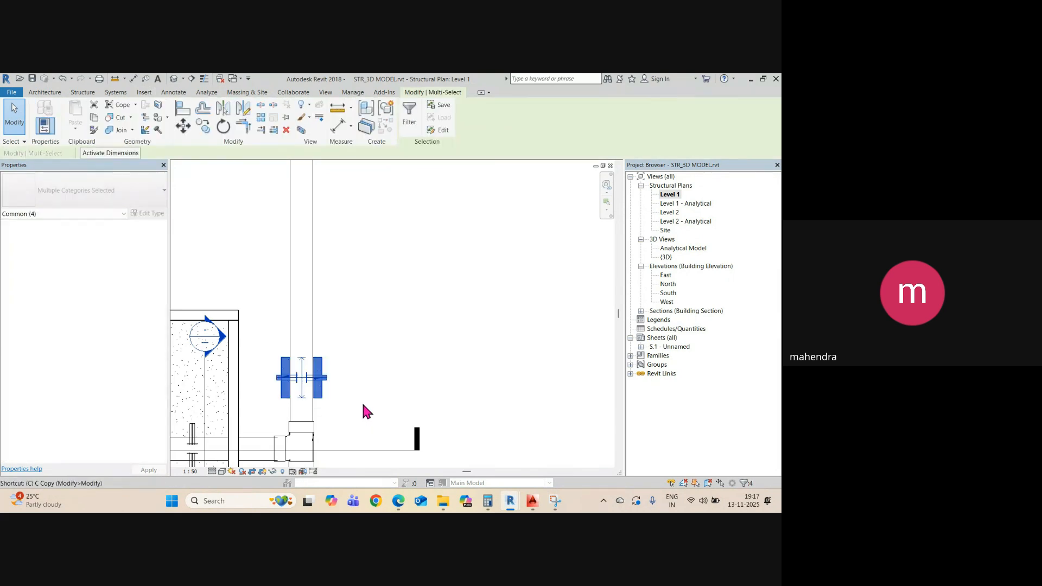
left_click(360, 394)
scroll(363, 324, "down", 4)
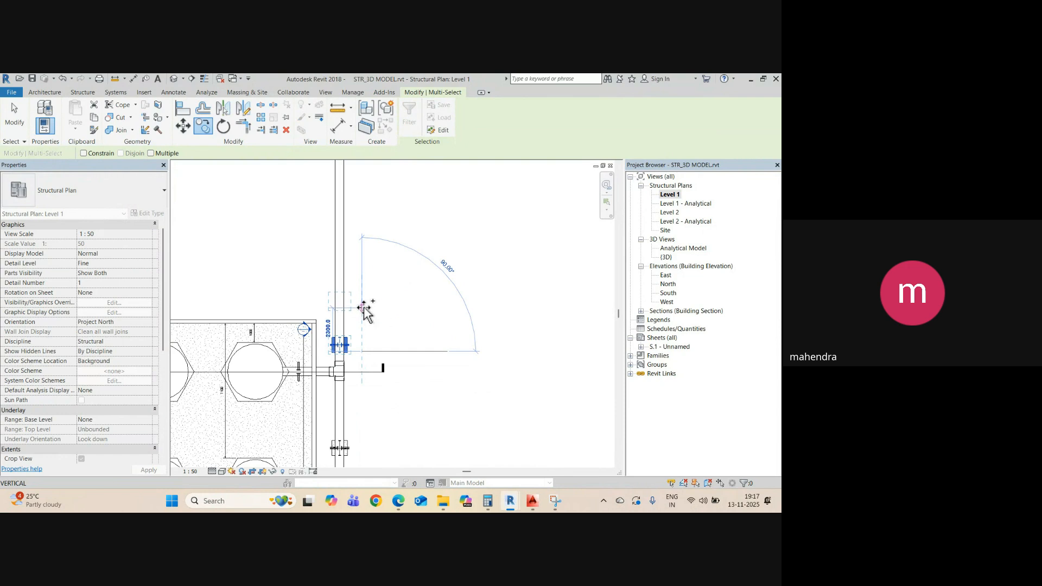
type("3000")
key("Return")
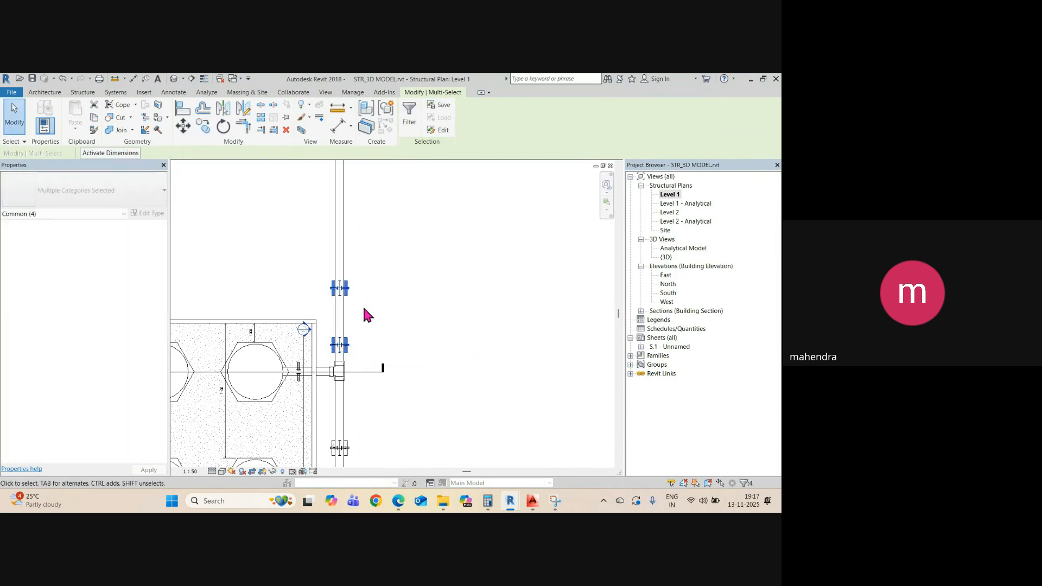
- Make four more copies of the new support up the pipe at 3000 mm spacing, using the Multiple copy option
middle_click_drag(380, 263, 363, 311)
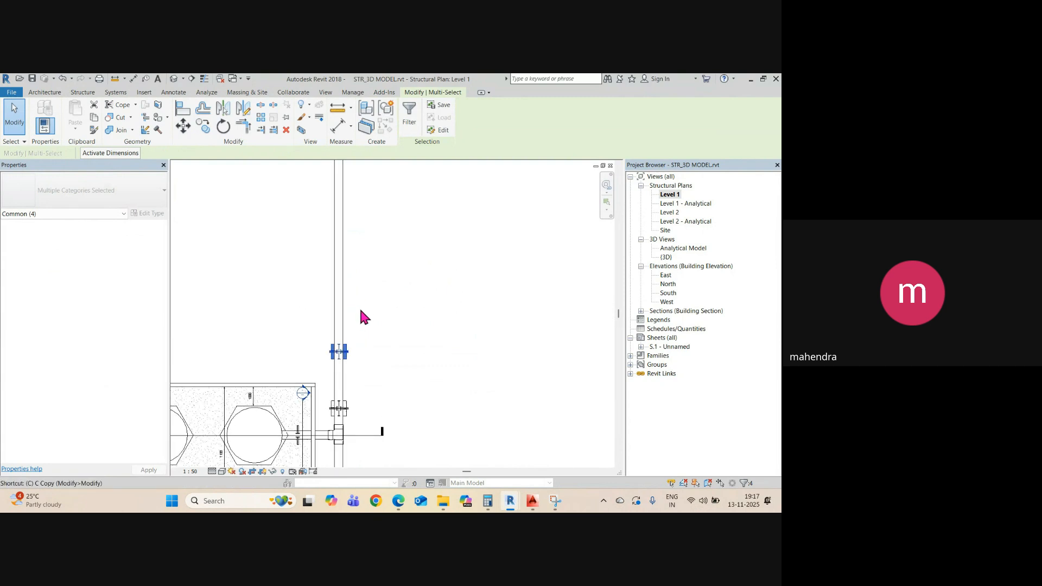
key("c")
key("o")
left_click(391, 357)
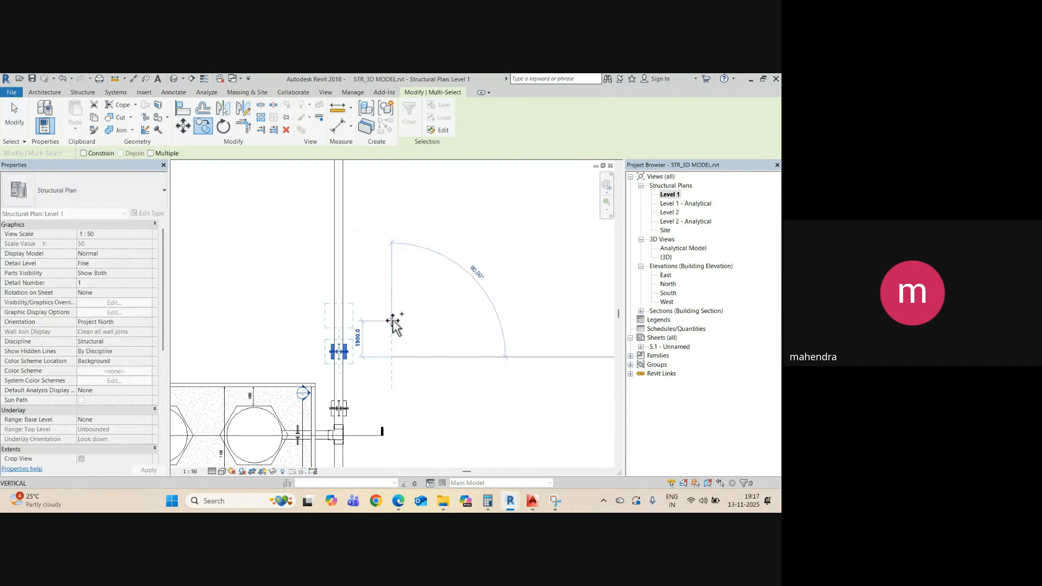
left_click(150, 153)
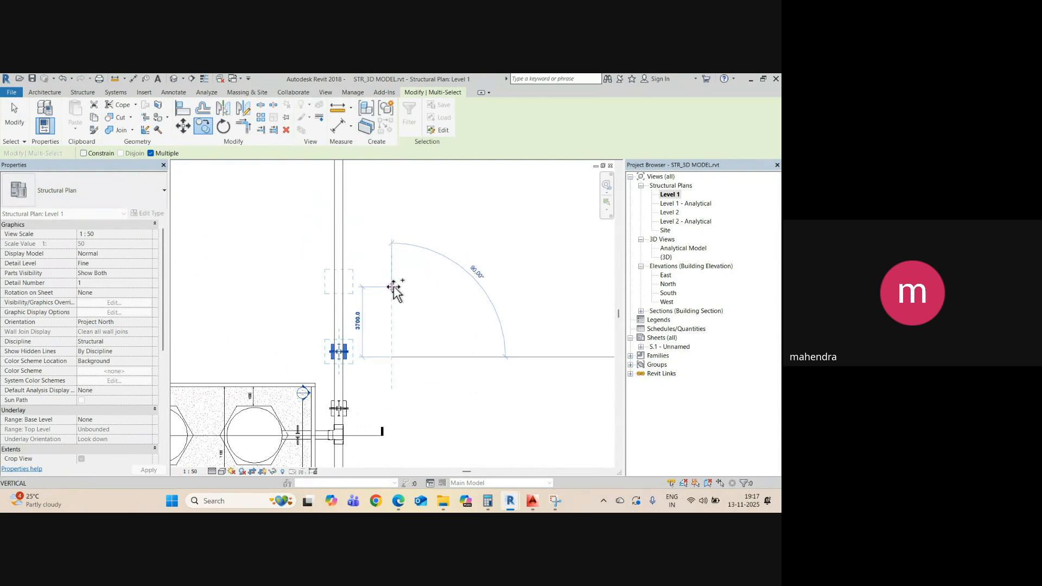
type("3000")
key("Return")
middle_click_drag(396, 227, 385, 335)
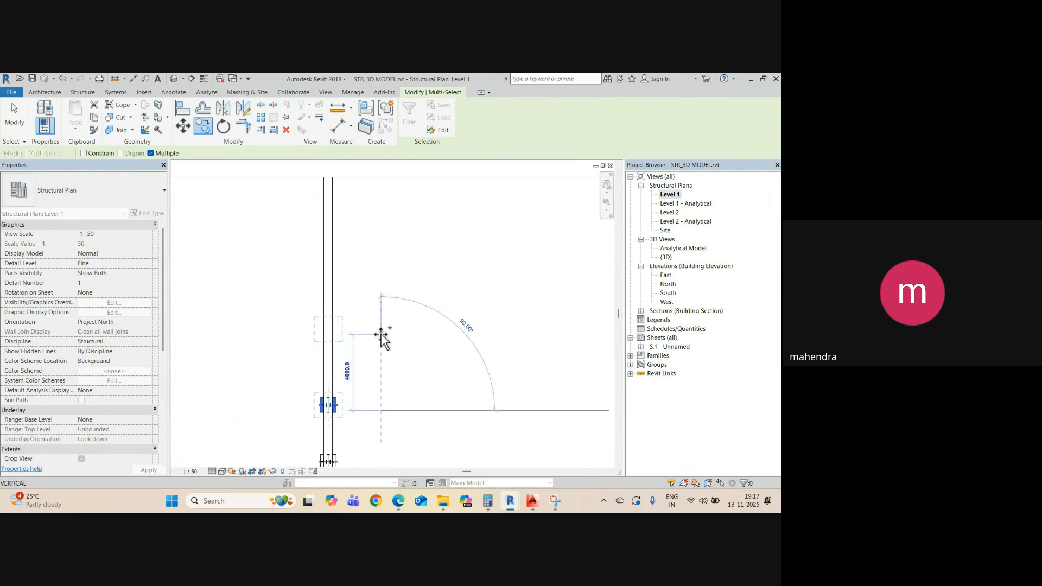
type("3000")
key("Return")
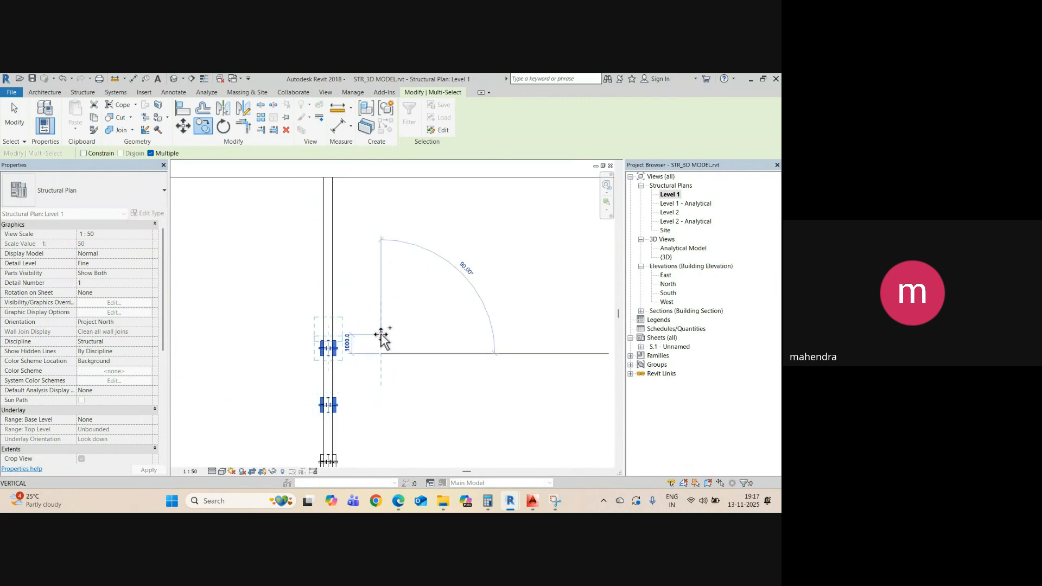
type("300")
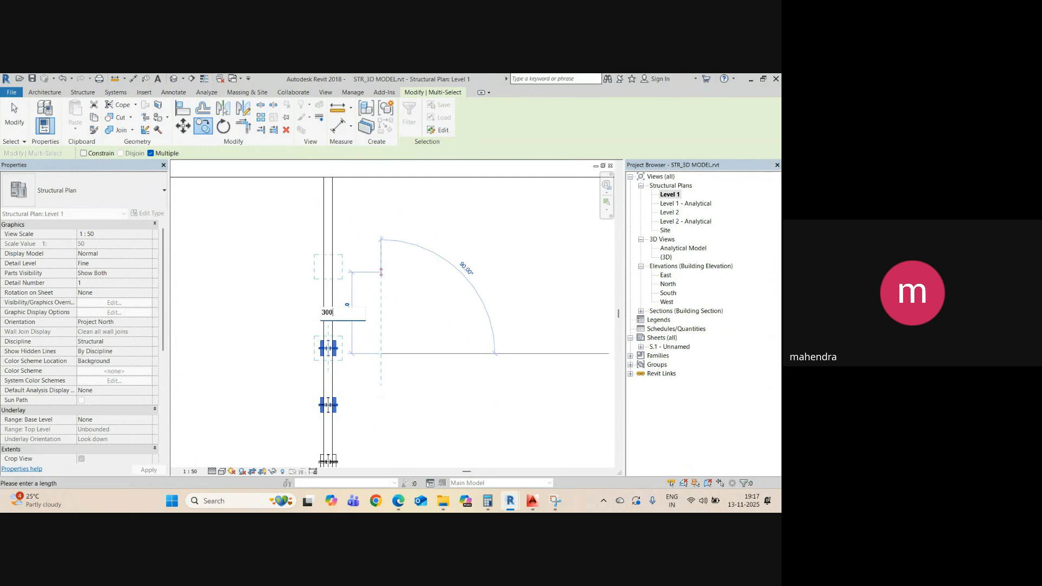
type("0")
key("Return")
middle_click_drag(380, 227, 356, 377)
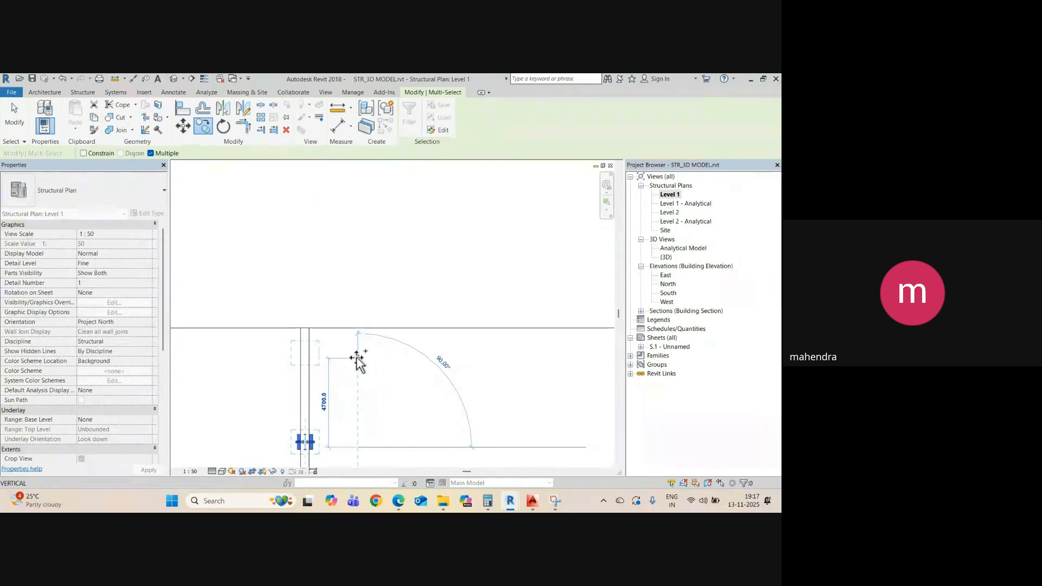
type("3000")
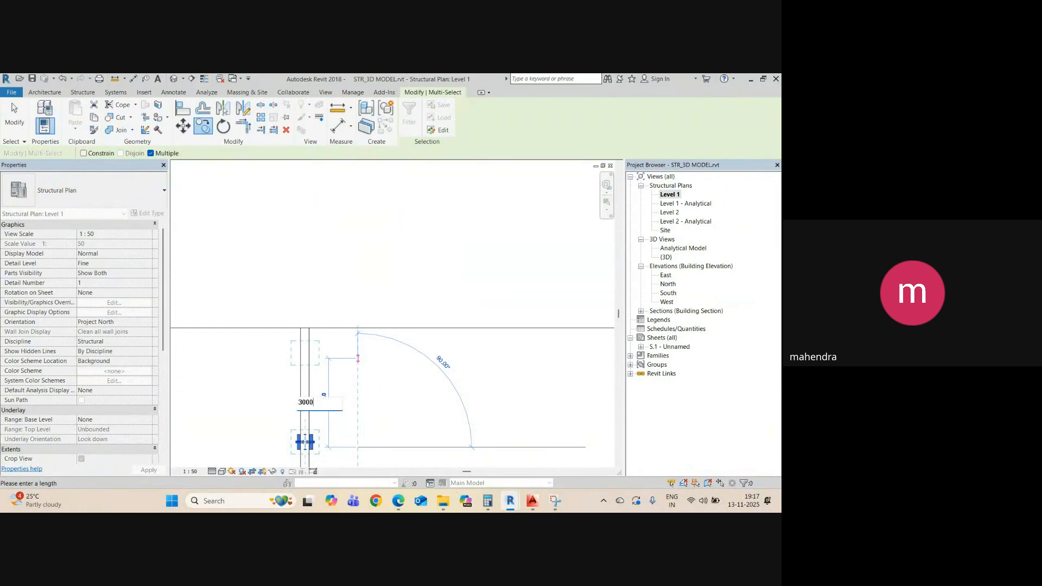
key("Return")
scroll(382, 362, "down", 6)
key("Escape")
- Try to extend the Level 1 crop region upward beyond the supports, and undo the crop change
left_click(385, 359)
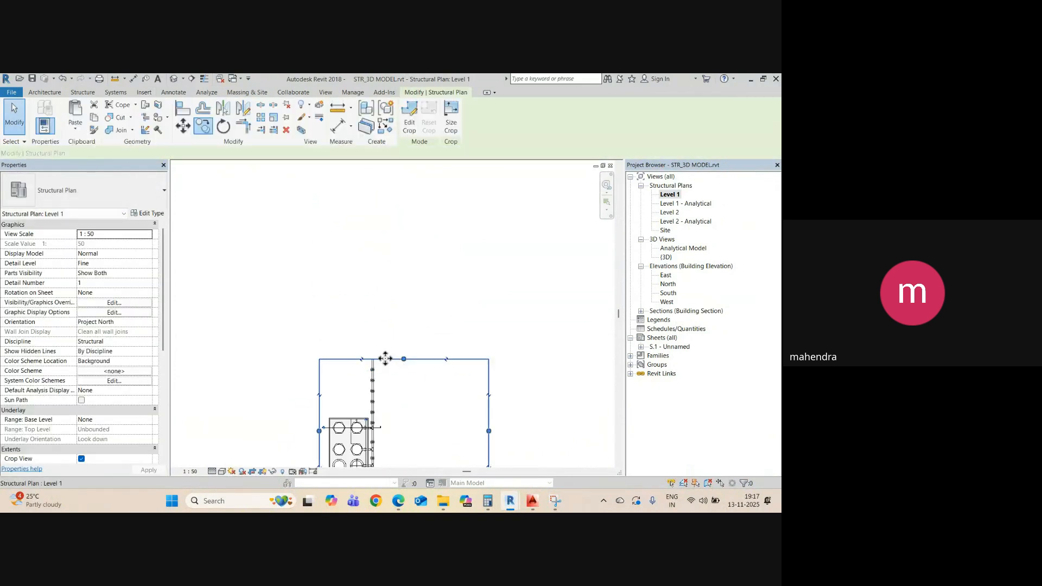
left_click_drag(404, 359, 414, 304)
scroll(374, 363, "up", 3)
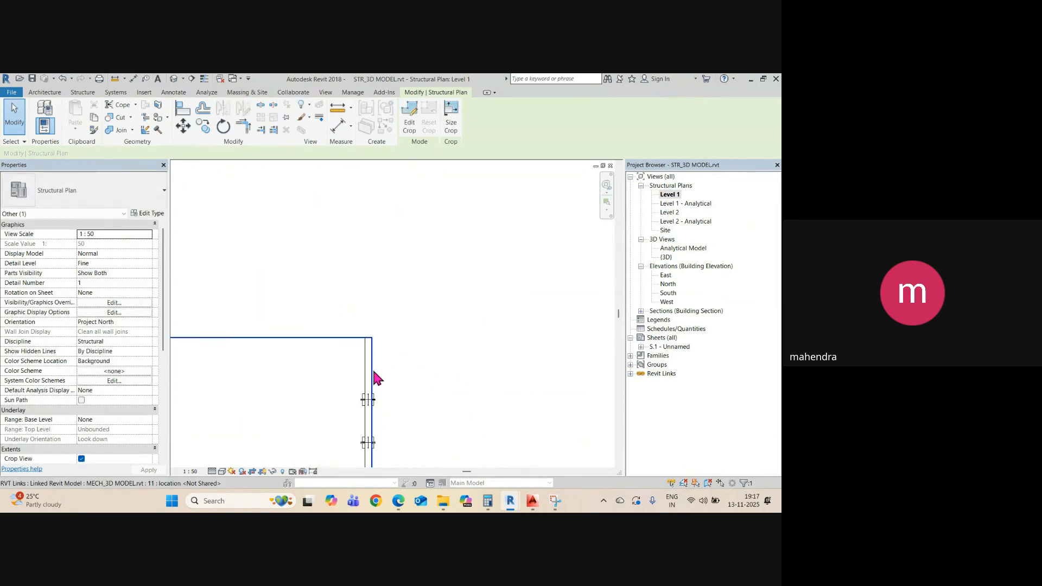
scroll(364, 385, "up", 1)
left_click(368, 351)
scroll(369, 342, "down", 2)
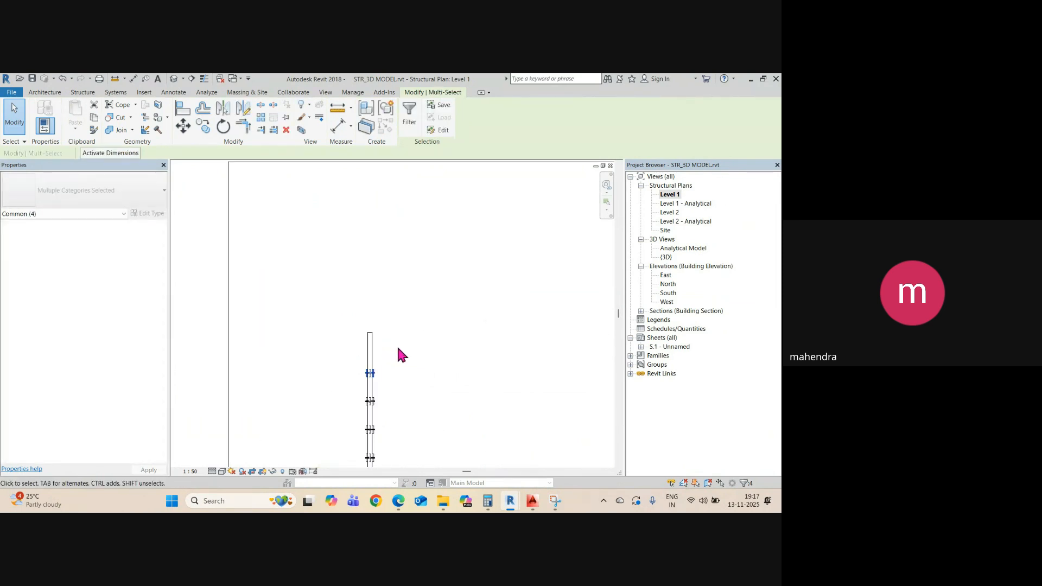
key("ctrl+z")
- Enlarge the Level 1 crop region upward well past the open end of the pipe
scroll(380, 361, "up", 2)
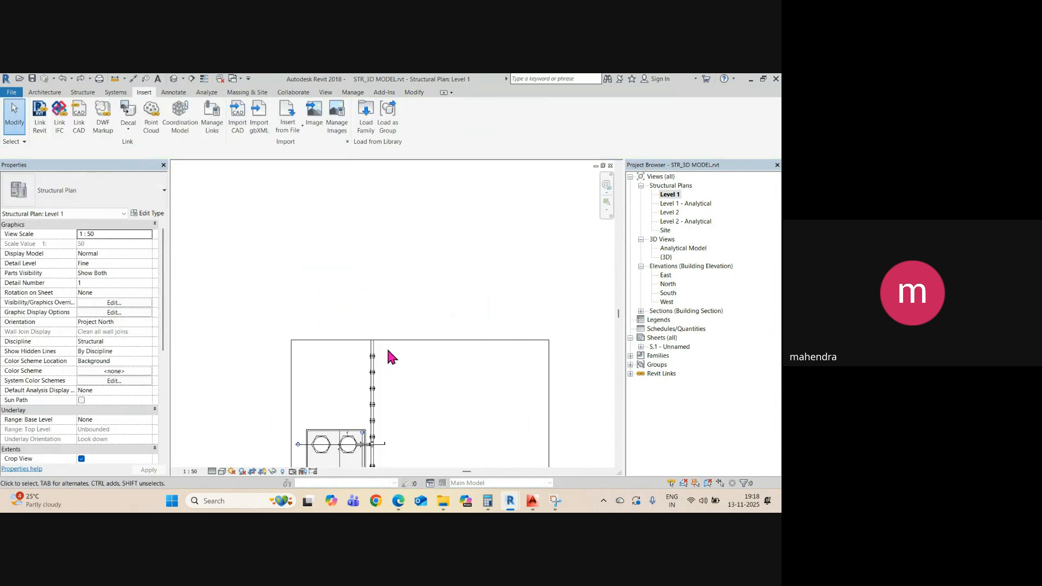
left_click(422, 342)
left_click_drag(420, 340, 425, 244)
scroll(368, 363, "up", 3)
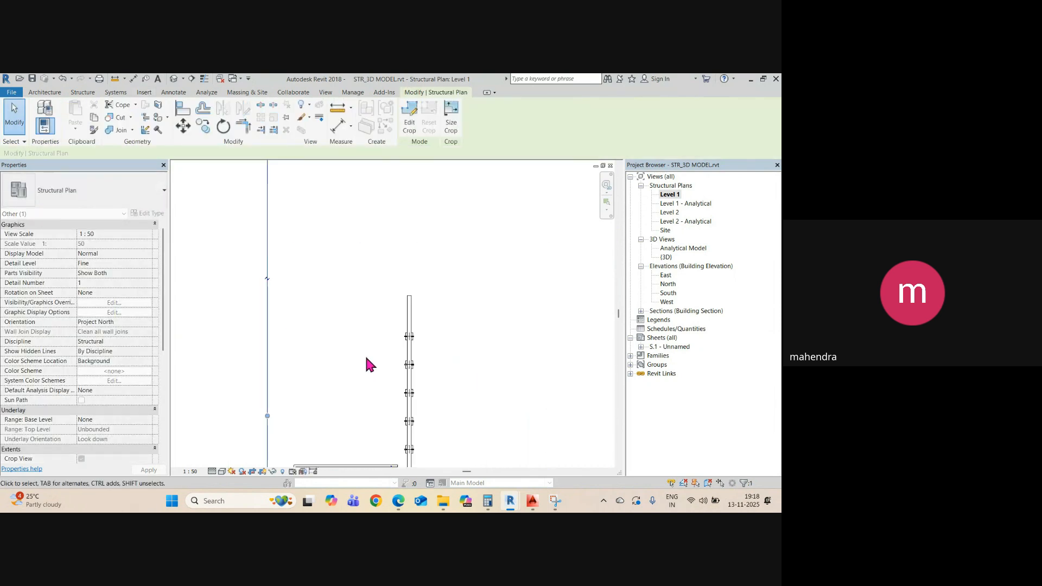
- Copy the uppermost pipe support another 3000 mm upward, close to the pipe's open end
scroll(410, 330, "up", 2)
left_click_drag(387, 326, 452, 346)
key("c")
key("o")
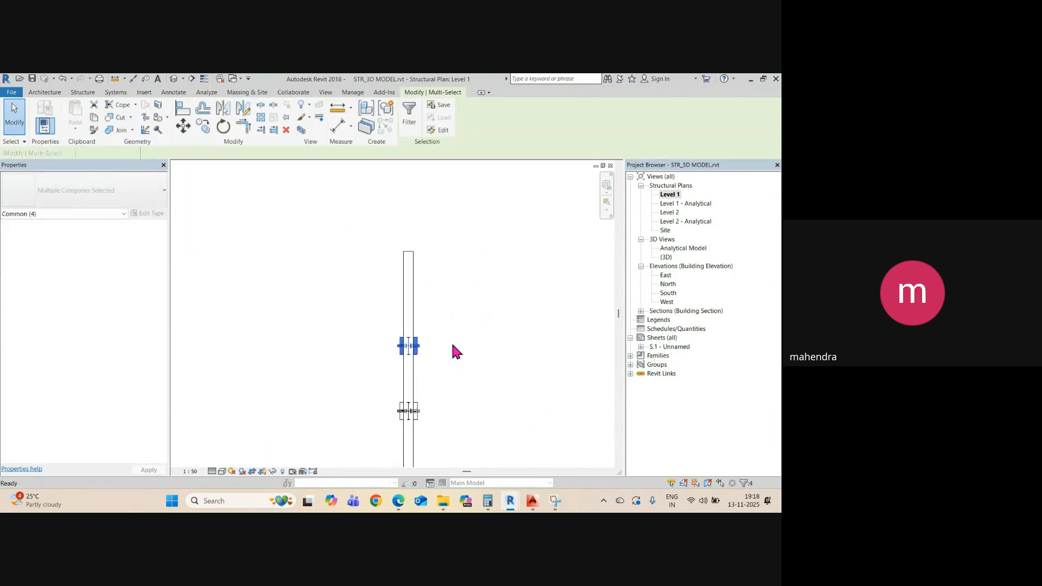
left_click(452, 346)
type("3")
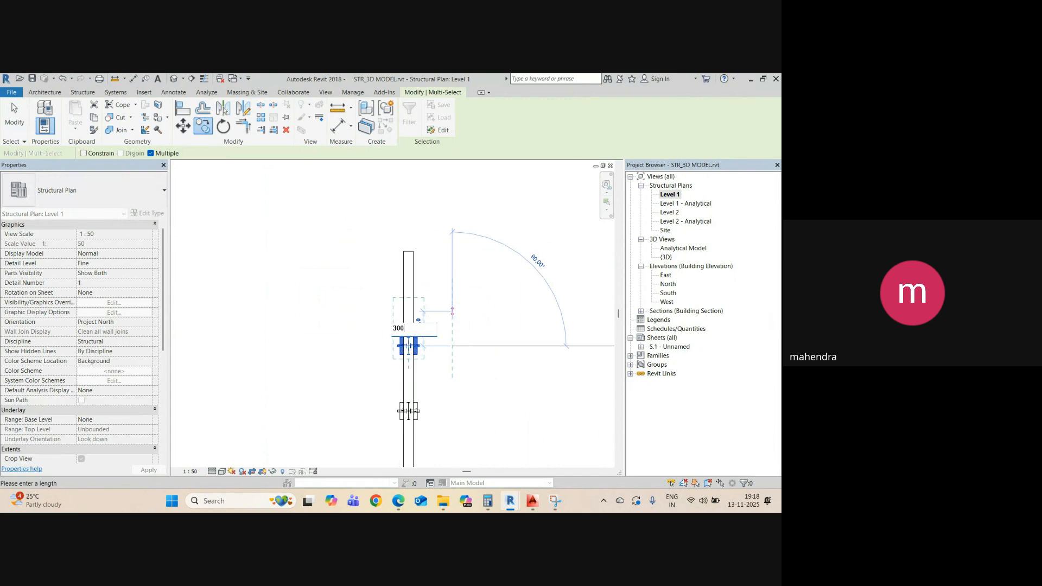
type("00")
key("Return")
scroll(420, 320, "down", 3)
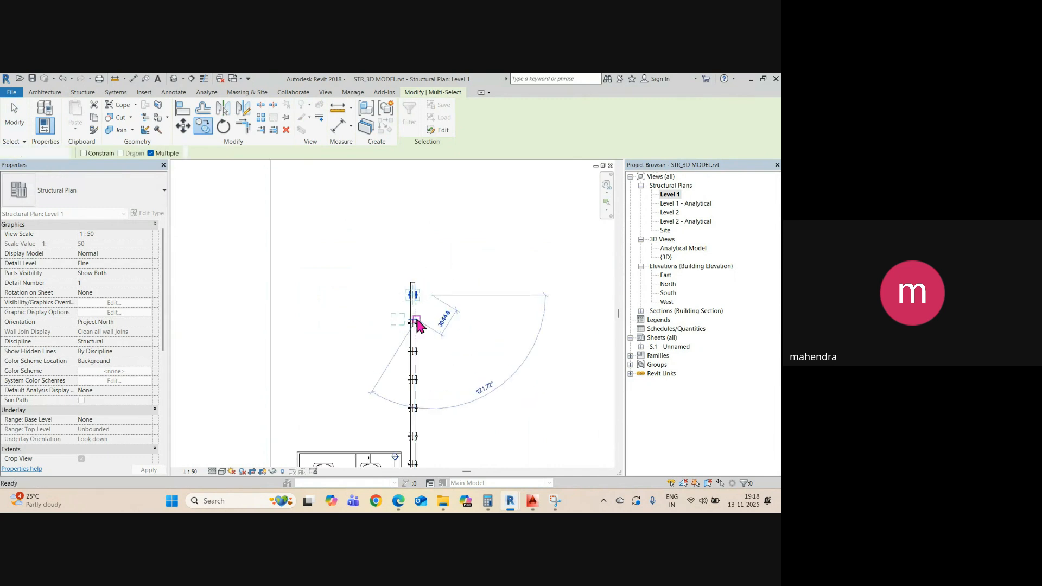
key("Escape")
key("Escape")
- Open the default 3D view and inspect the supports along the whole pipe run
left_click(174, 78)
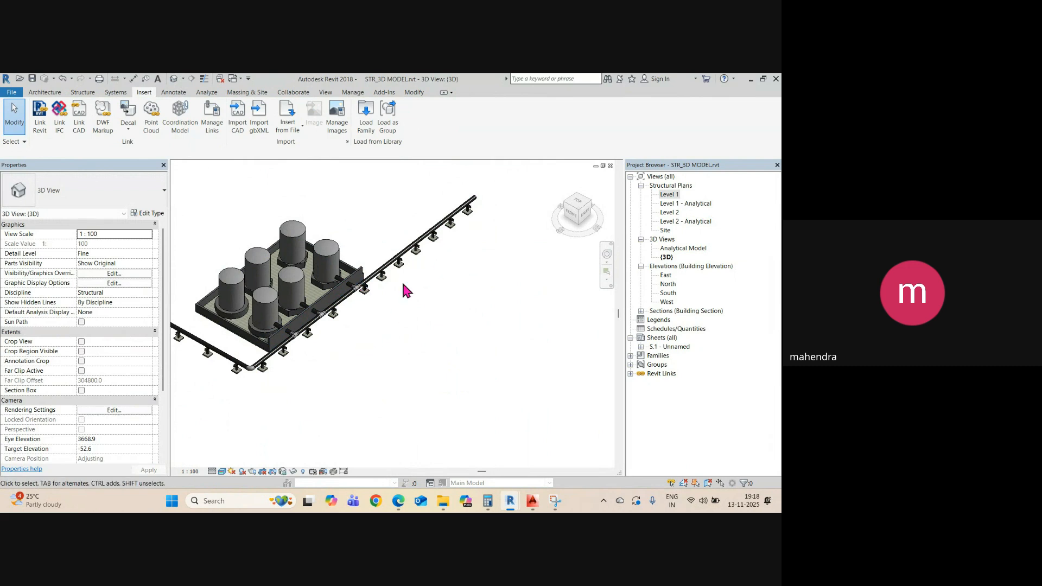
middle_click_drag(355, 362, 434, 396)
scroll(413, 352, "down", 1)
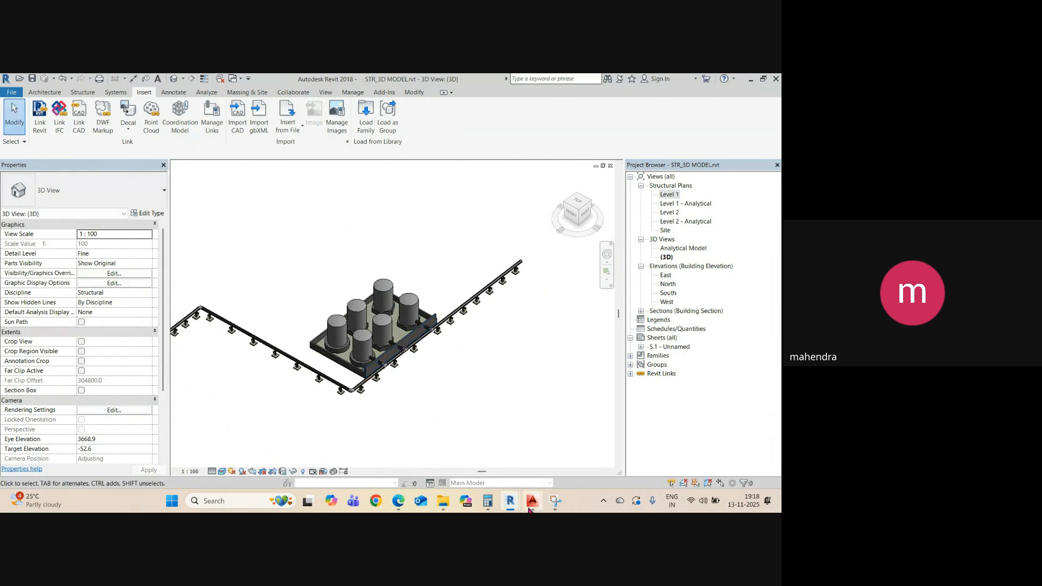
- Switch to the MECH_3D MODEL.rvt session and inspect the linked STR_3D MODEL.rvt supports in 3D
mouse_move(511, 503)
left_click(559, 461)
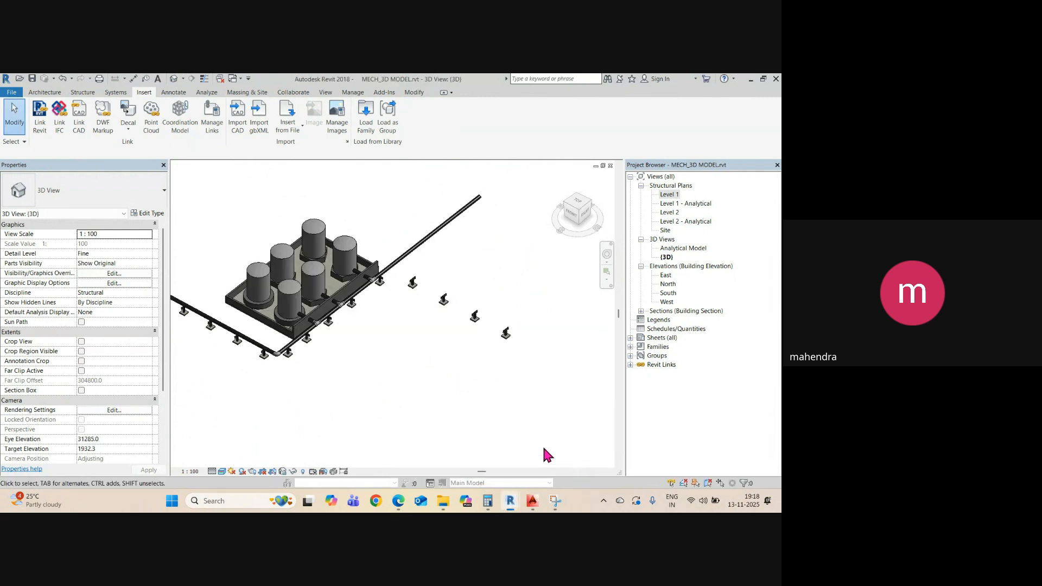
middle_click_drag(393, 259, 487, 355)
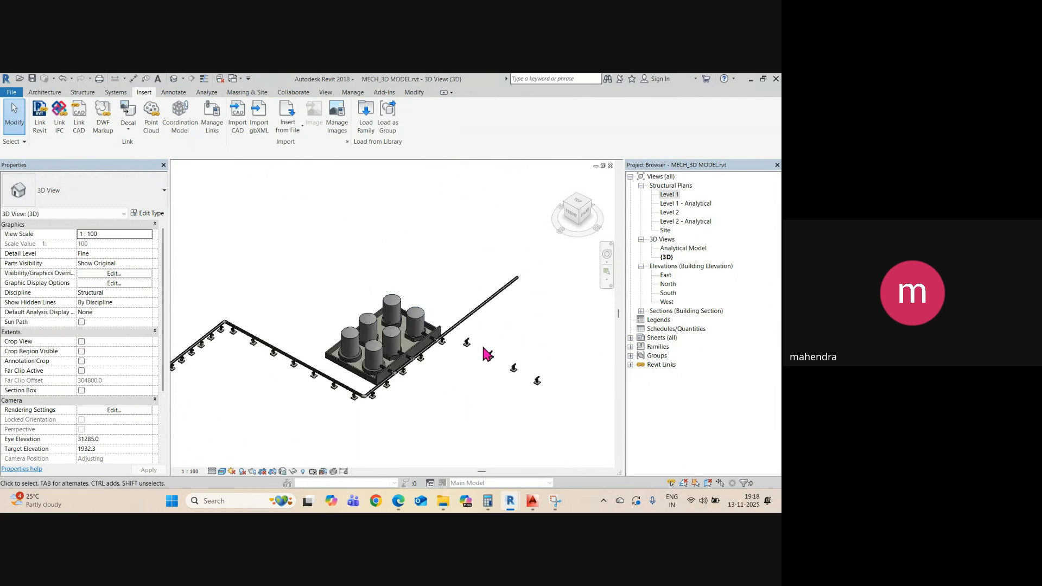
left_click(470, 356)
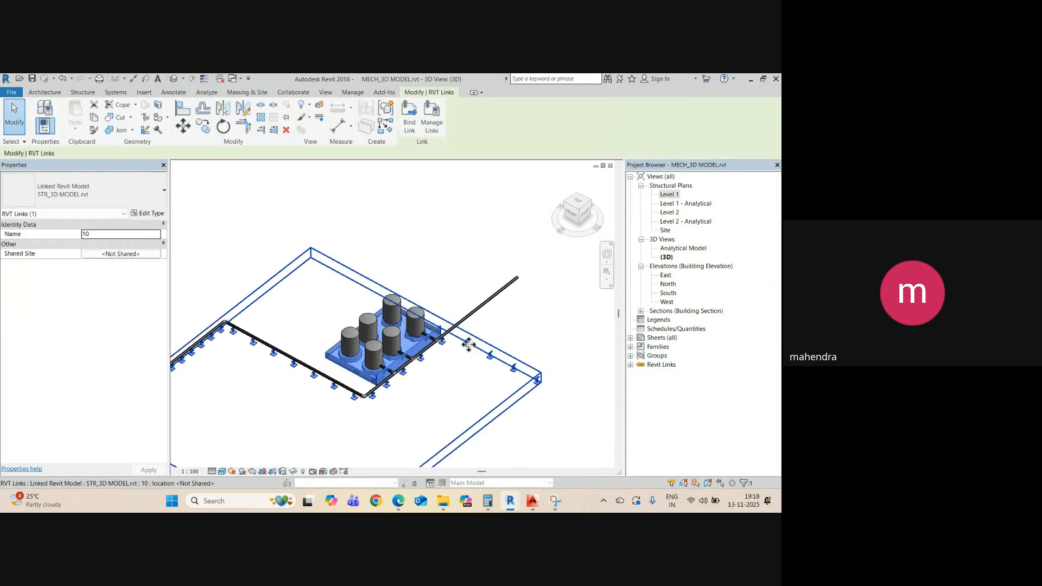
scroll(465, 366, "down", 3)
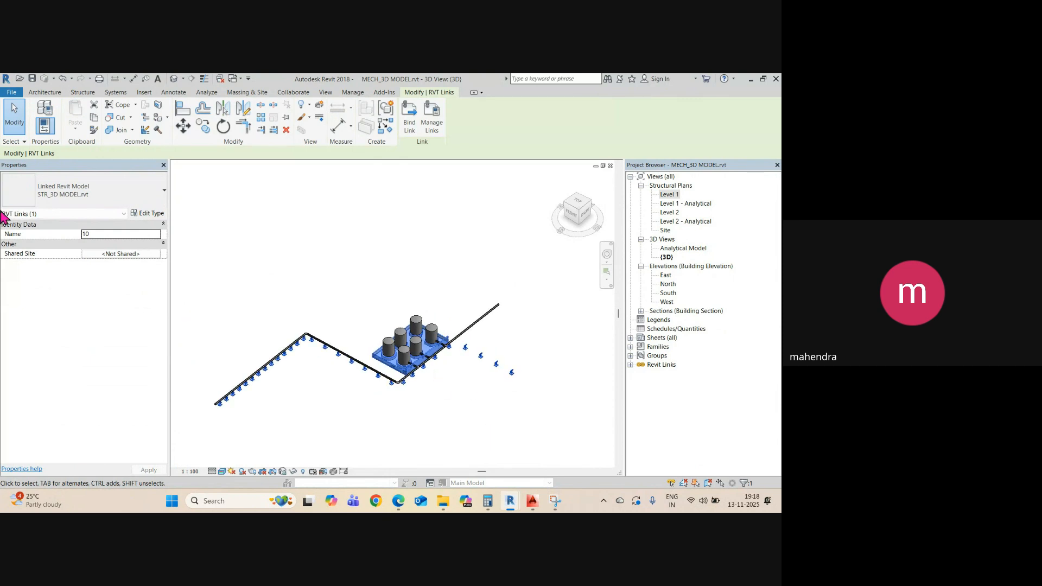
left_click(247, 259)
- Reload the STR_3D MODEL.rvt link in the mechanical model through Manage Links
left_click(661, 365)
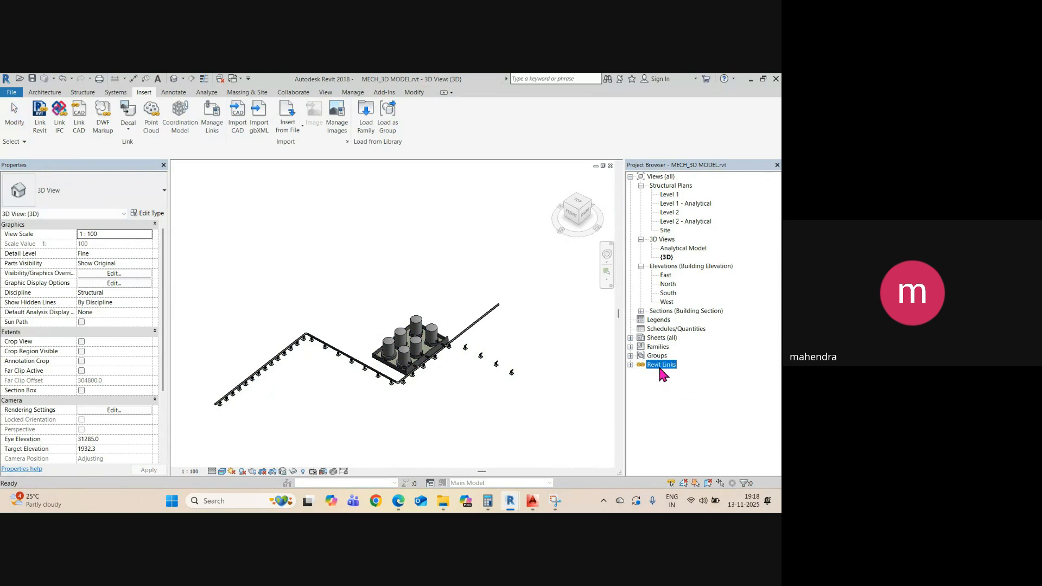
right_click(661, 371)
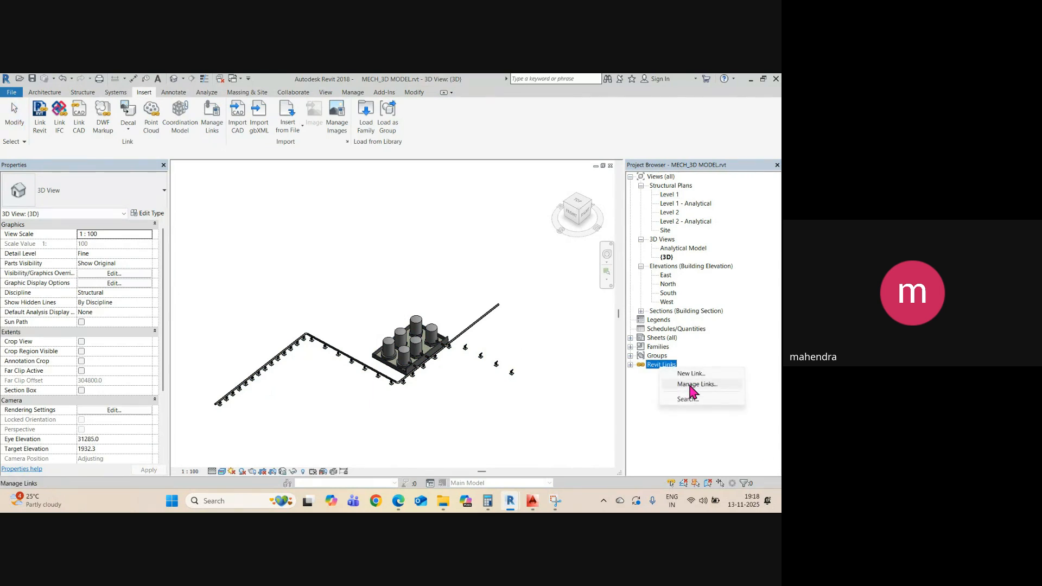
left_click(691, 384)
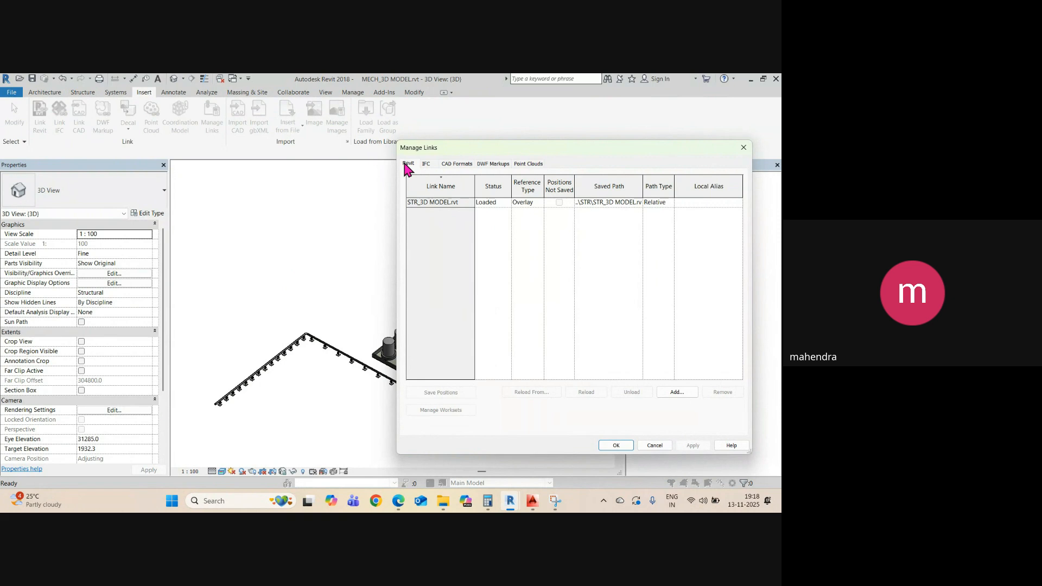
left_click(455, 200)
left_click(586, 392)
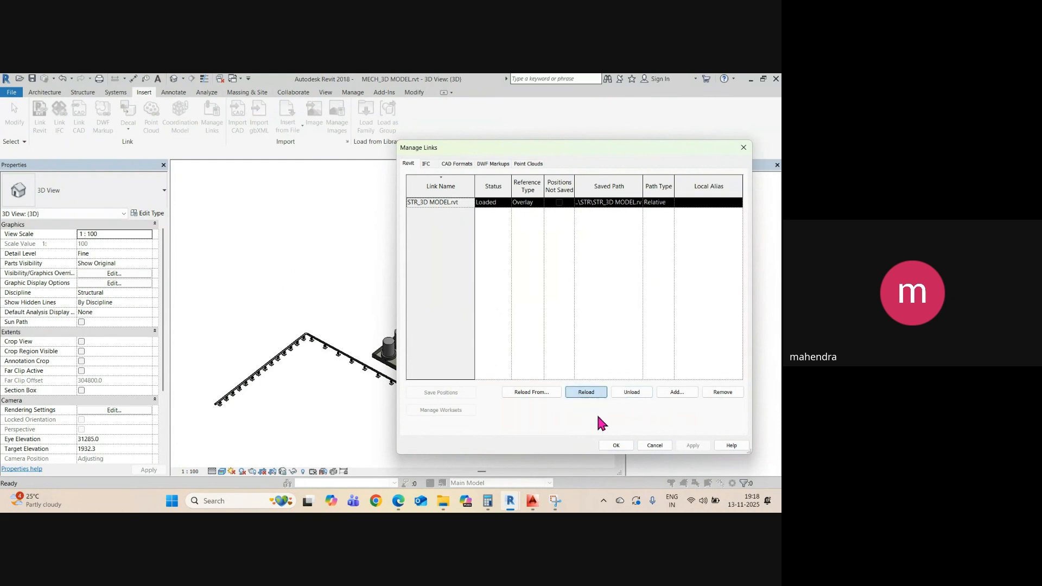
left_click(618, 445)
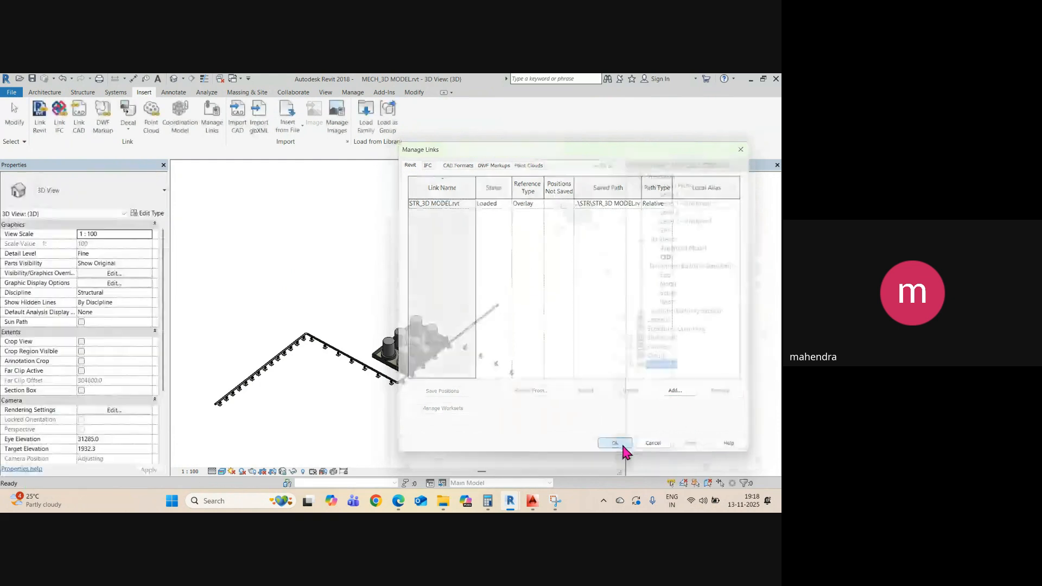
- Check the reloaded supports along the extended pipe in 3D by selecting the pipe and the linked structural model in turn
scroll(484, 303, "up", 2)
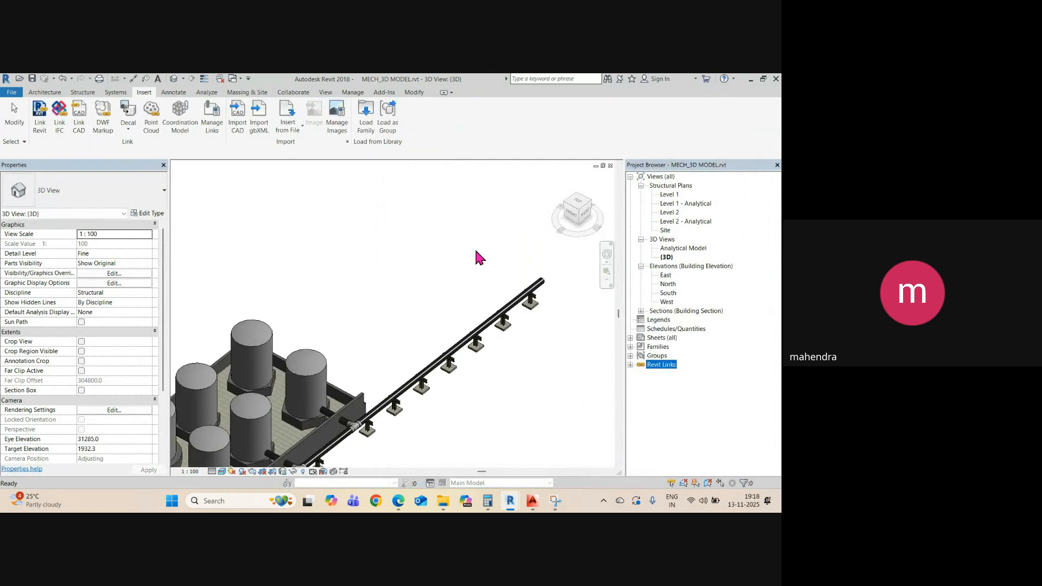
scroll(414, 374, "up", 1)
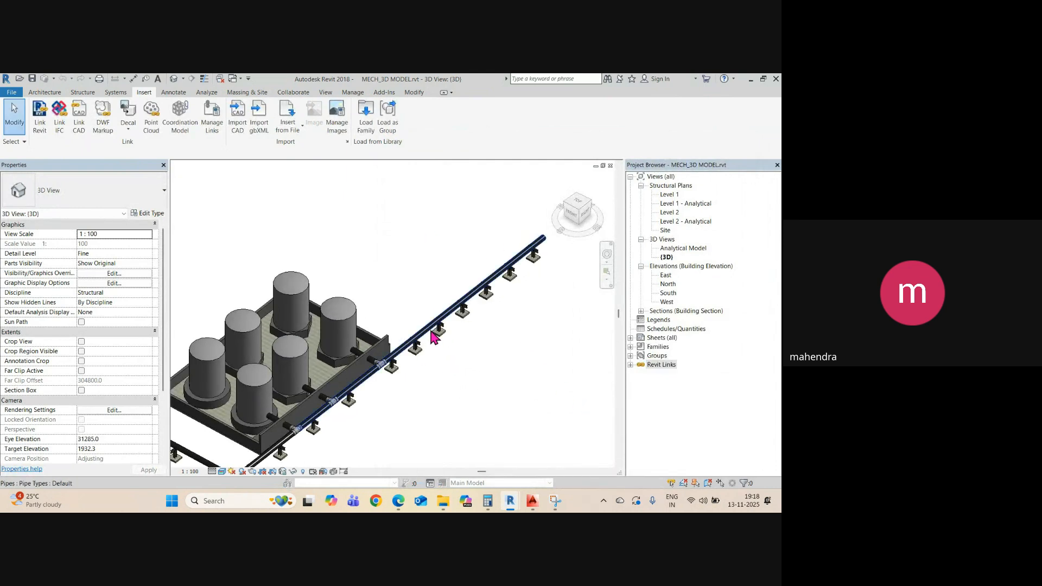
left_click(433, 332)
scroll(433, 335, "down", 3)
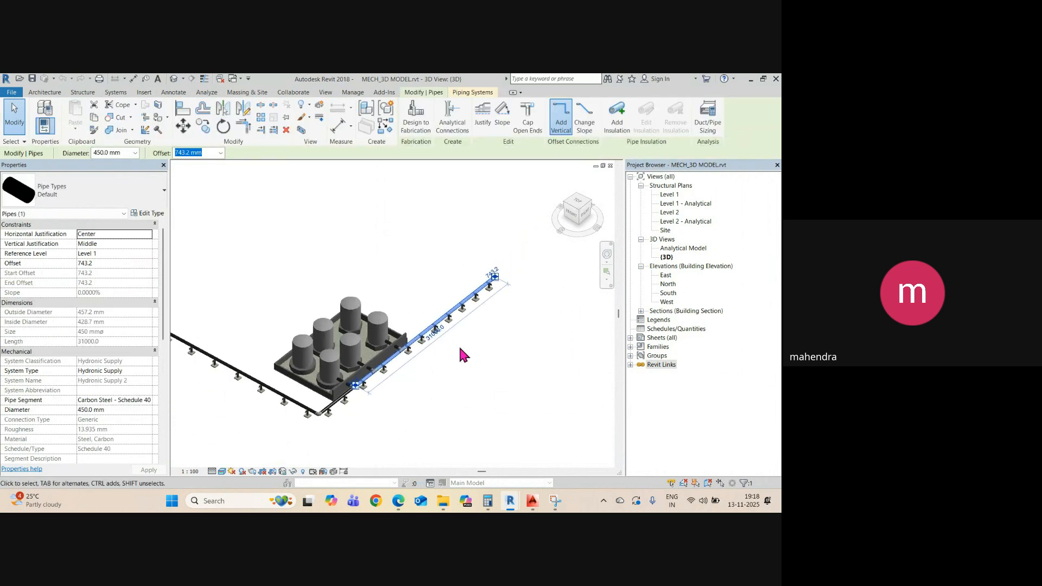
key("Escape")
left_click(399, 335)
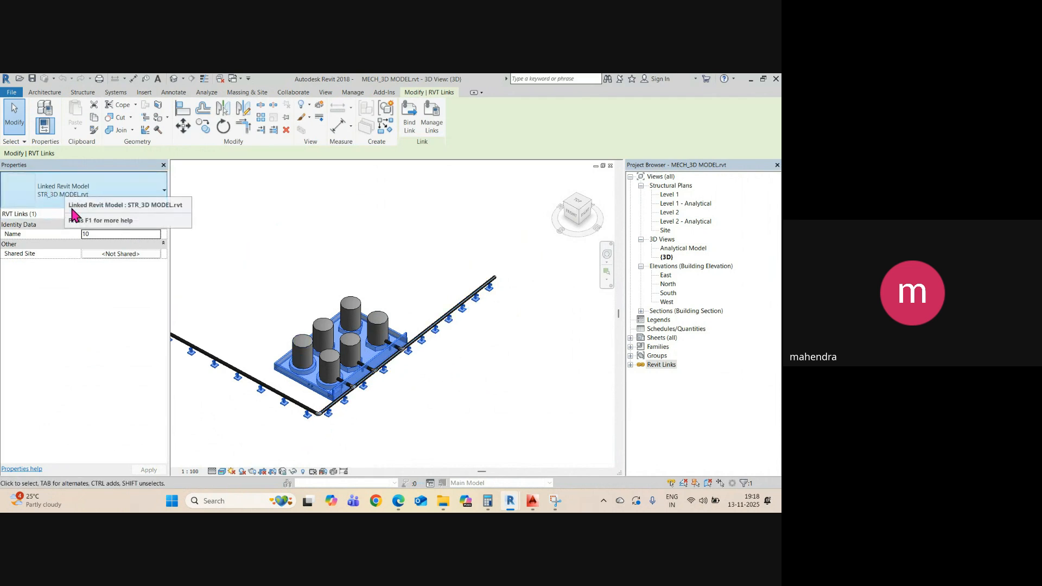
scroll(475, 326, "down", 3)
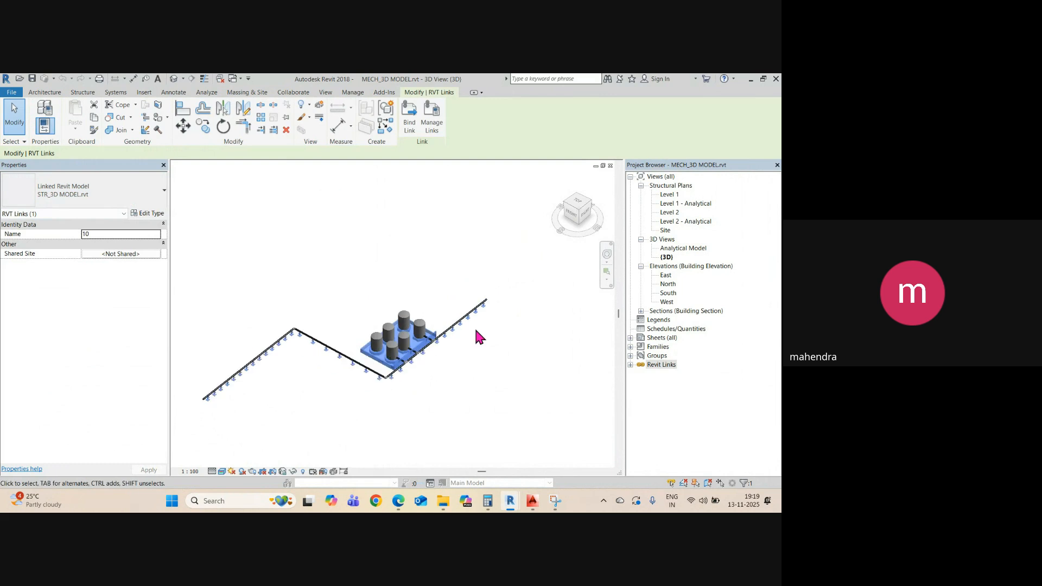
left_click(468, 394)
- Orbit around the tank enclosure, select one of the tanks, and examine the tanks, their foundations and the adjoining pipe supports
scroll(391, 369, "up", 8)
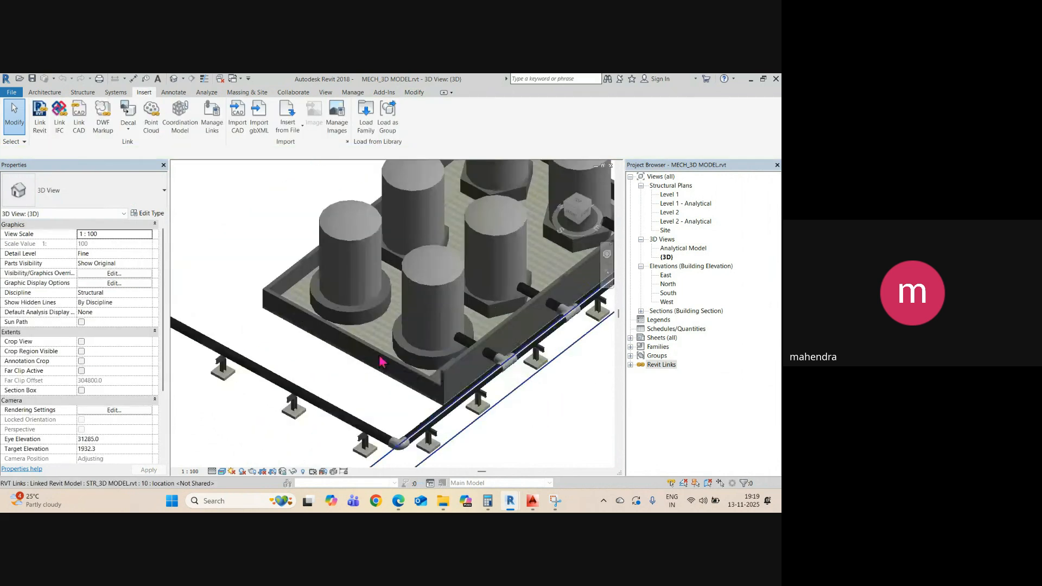
scroll(379, 354, "down", 3)
middle_click_drag(377, 360, 542, 335, "shift")
scroll(420, 356, "up", 2)
middle_click_drag(435, 349, 503, 396, "shift")
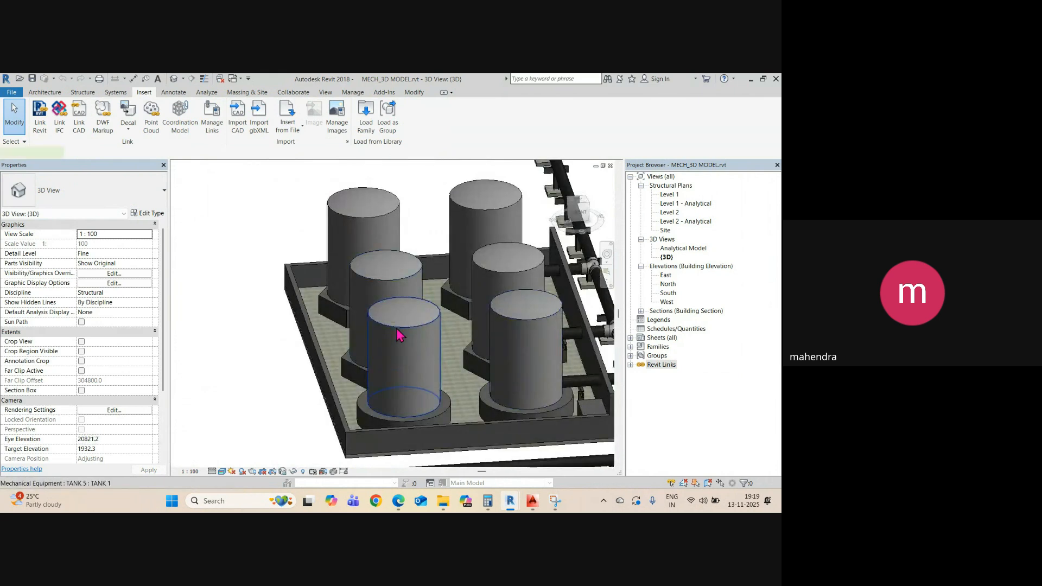
left_click(398, 335)
scroll(398, 335, "down", 3)
middle_click_drag(398, 335, 360, 433, "shift")
scroll(352, 423, "up", 2)
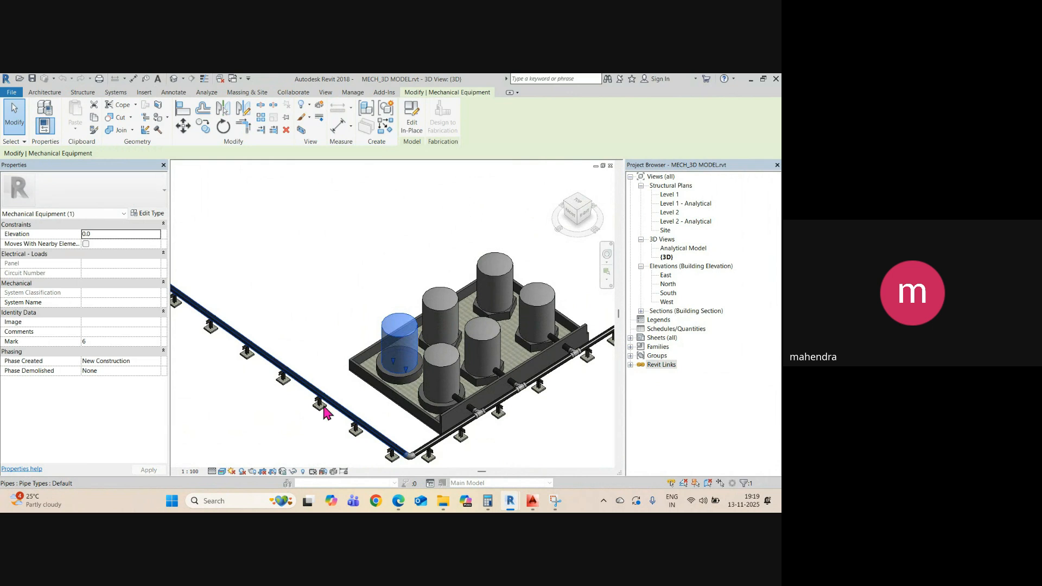
- Examine the six tanks, their containment slab and the supported pipeline in the 3D view with nothing selected
scroll(326, 414, "down", 3)
scroll(487, 403, "up", 5)
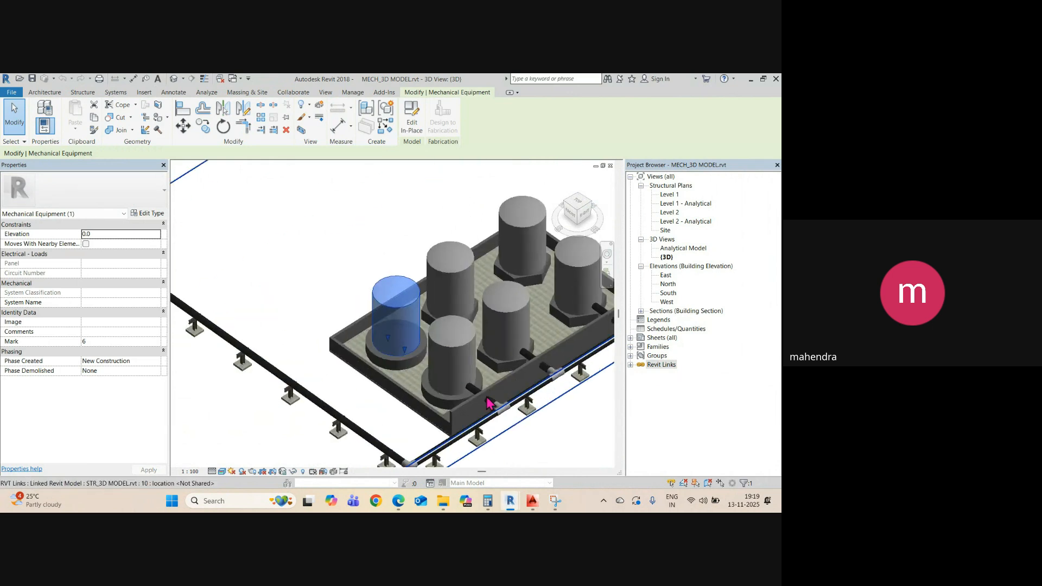
scroll(487, 404, "up", 2)
scroll(380, 418, "down", 4)
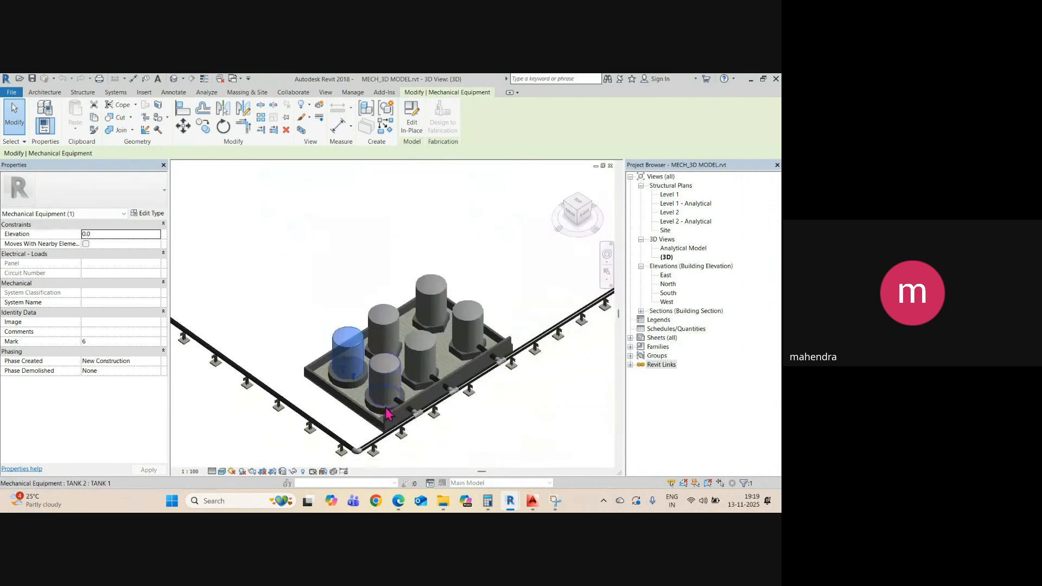
scroll(387, 414, "down", 3)
left_click(357, 348)
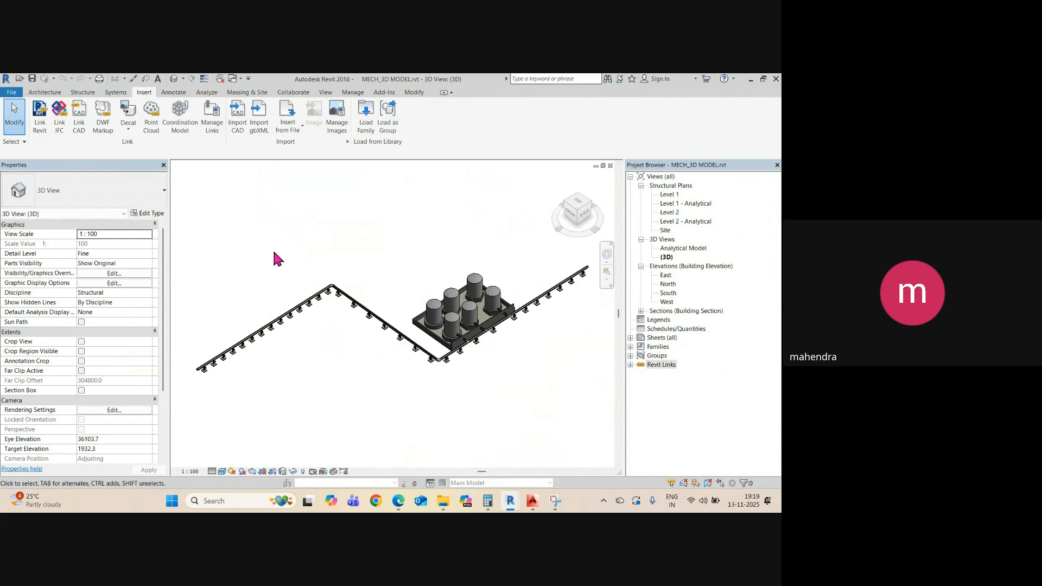
scroll(507, 349, "up", 2)
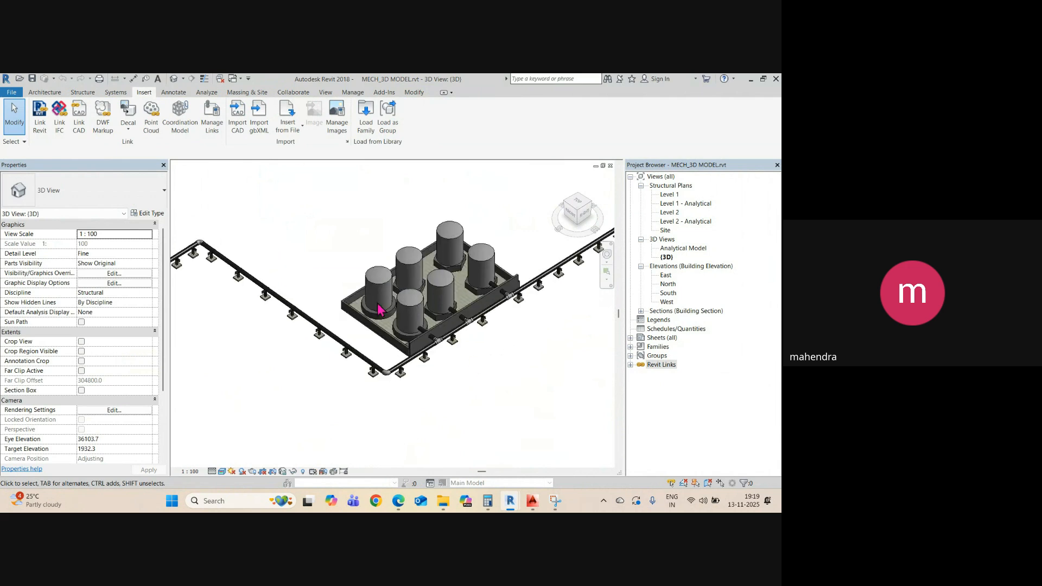
scroll(354, 310, "up", 4)
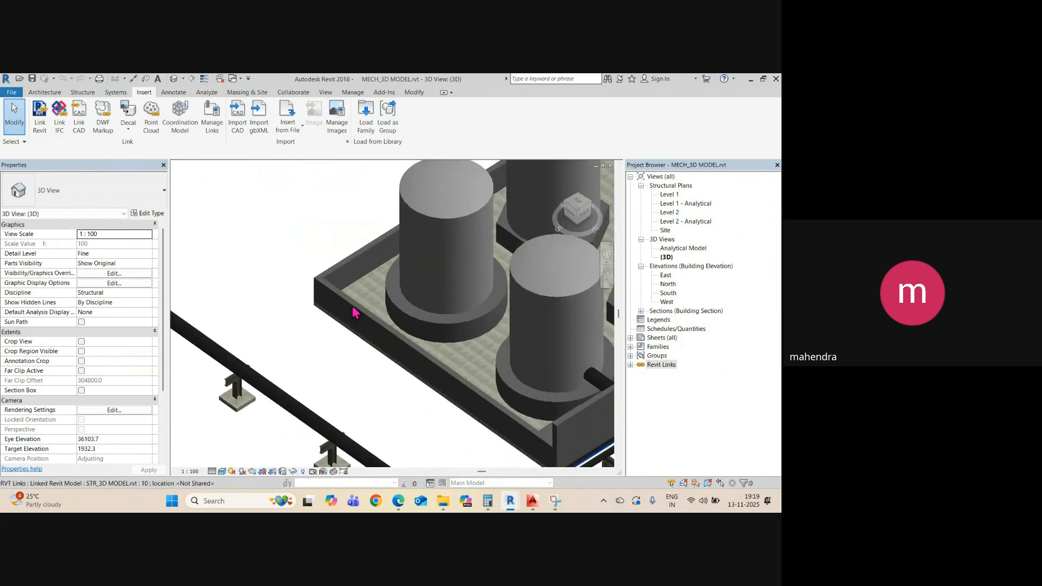
scroll(439, 384, "down", 4)
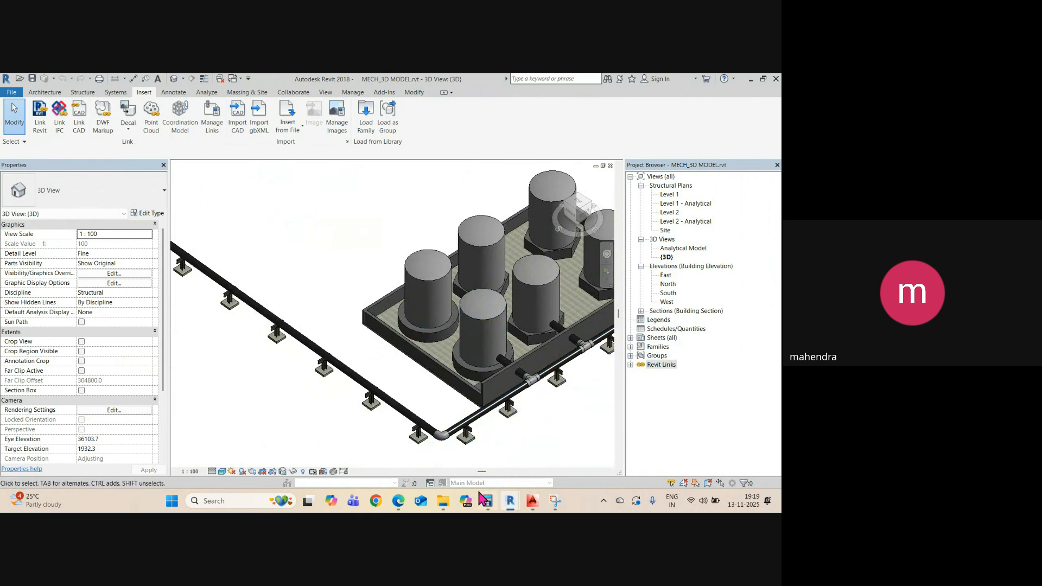
scroll(434, 353, "down", 5)
scroll(501, 368, "up", 4)
scroll(501, 362, "up", 4)
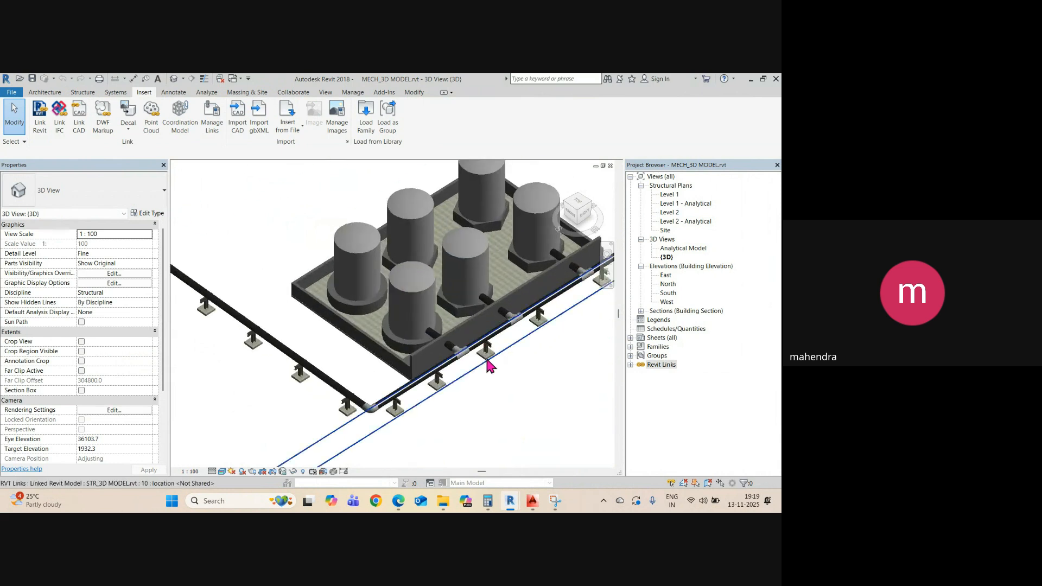
scroll(403, 341, "down", 2)
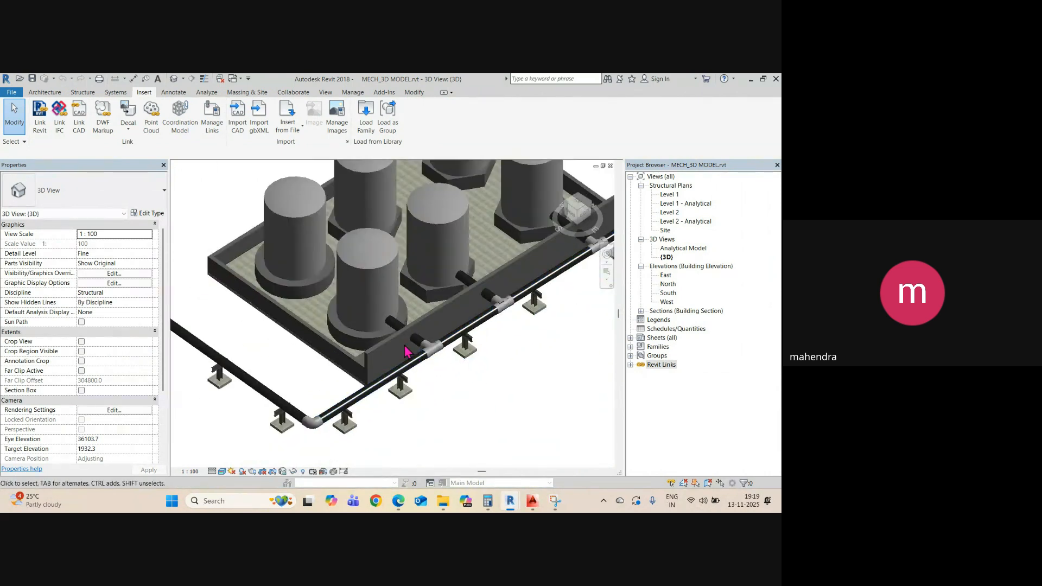
- Select the linked structural model to inspect its extent around the tank outlet pipes, and clear the selection
left_click(403, 340)
scroll(413, 347, "up", 6)
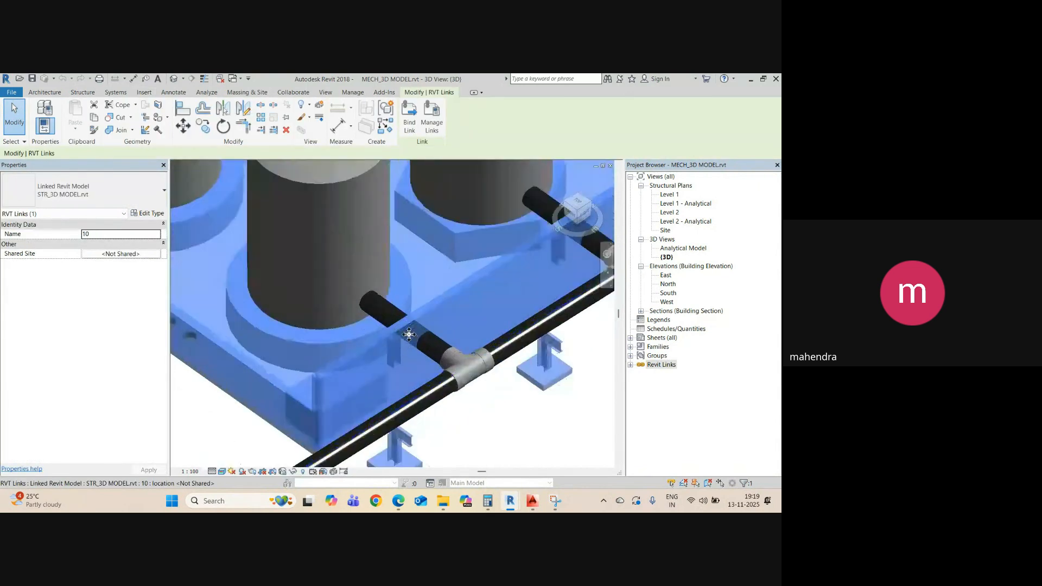
scroll(455, 386, "down", 6)
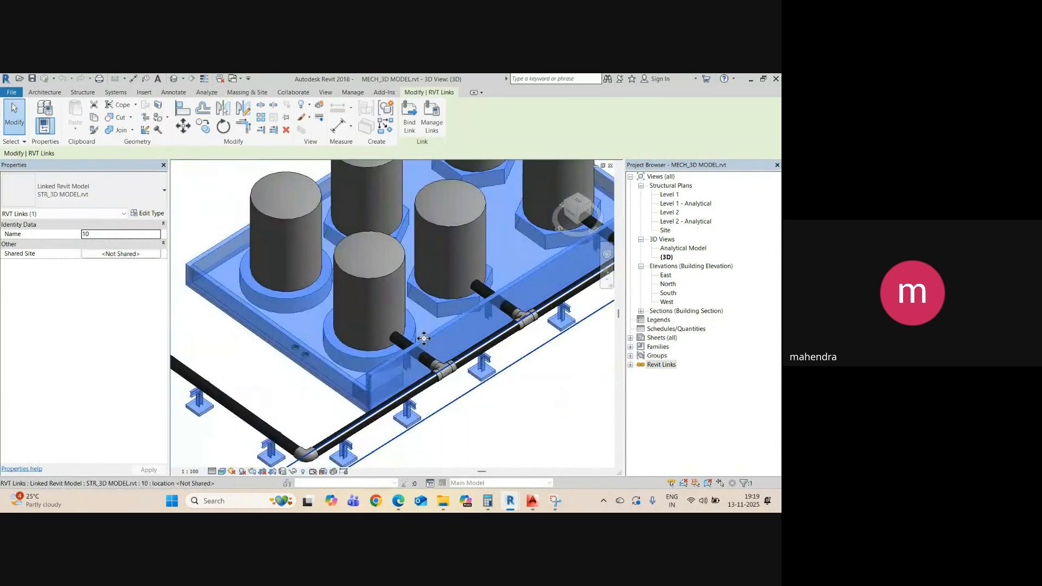
key("Escape")
- In the Level 1 structural plan, select the two northernmost tanks together with the branch pipe and tee joining them to the main pipe
middle_click_drag(425, 345, 395, 275, "shift")
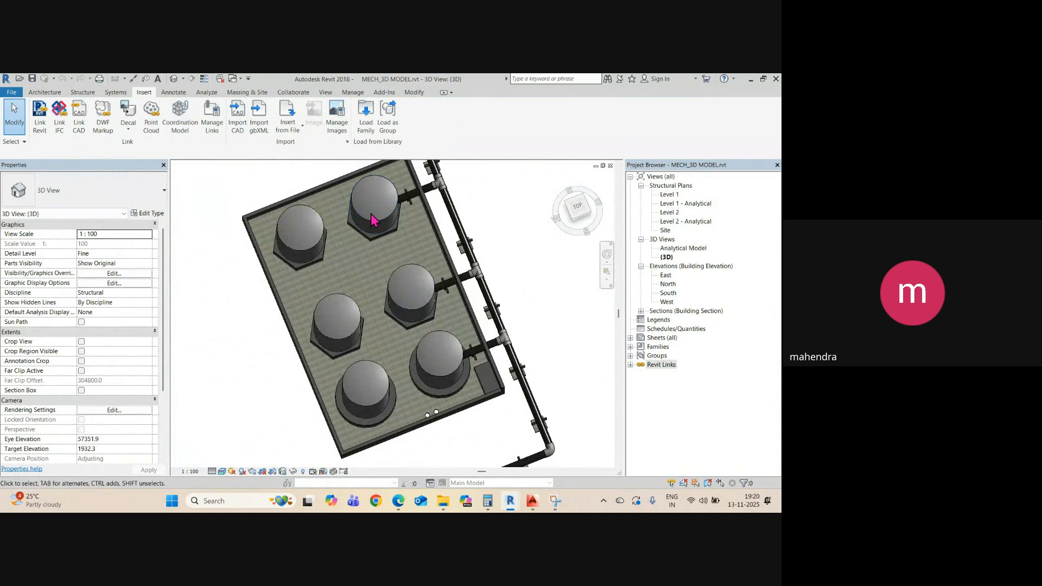
left_click(389, 239)
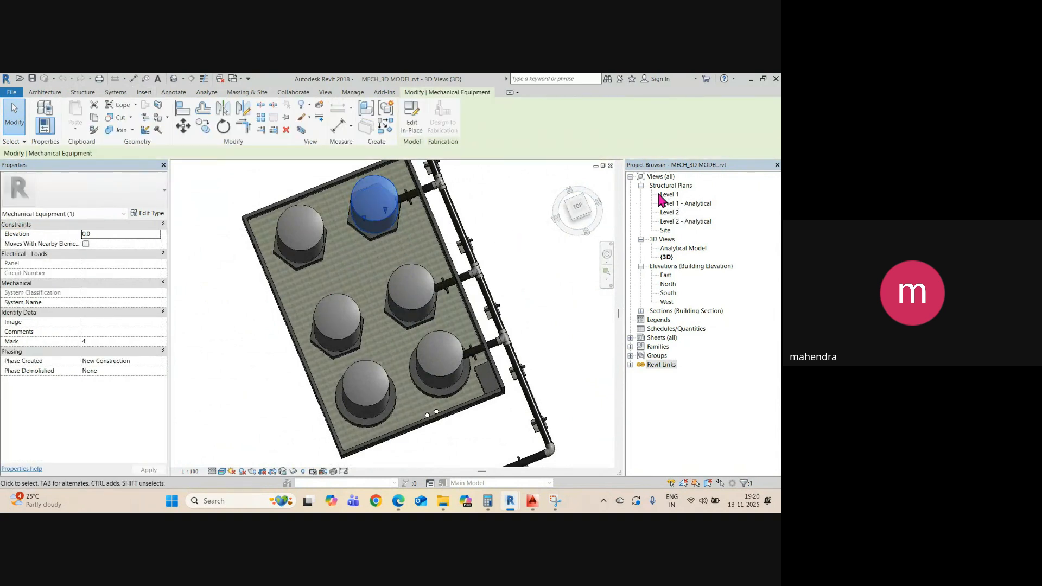
left_click(671, 194)
double_click(671, 194)
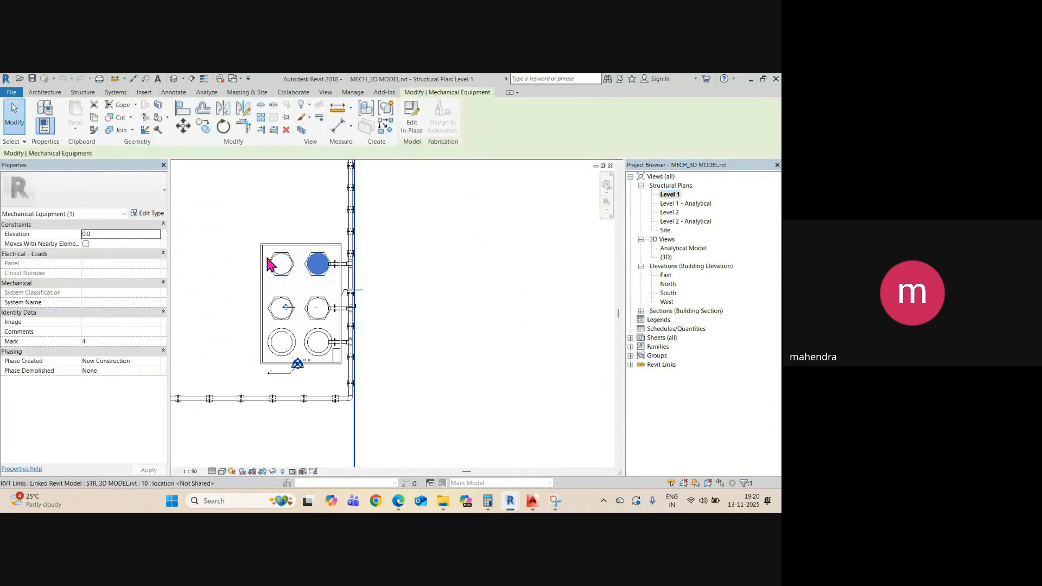
scroll(321, 287, "up", 2)
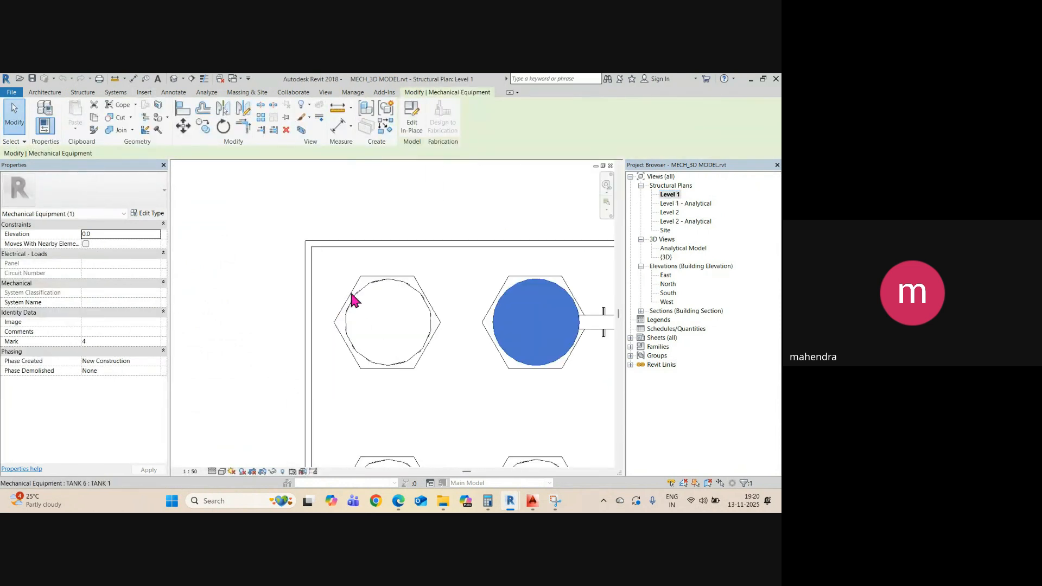
left_click(418, 298, "ctrl")
scroll(402, 304, "down", 2)
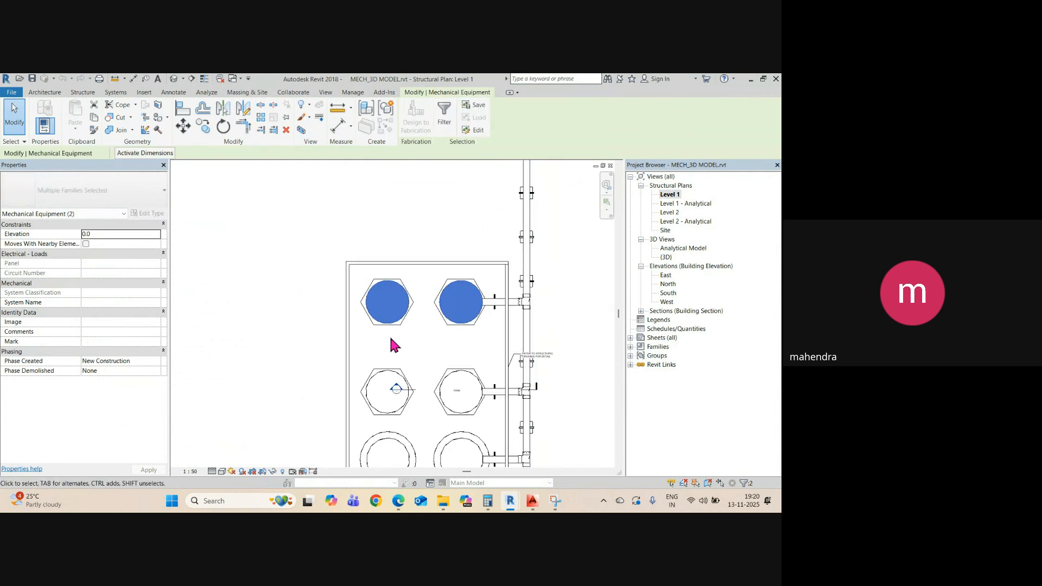
scroll(494, 298, "up", 4)
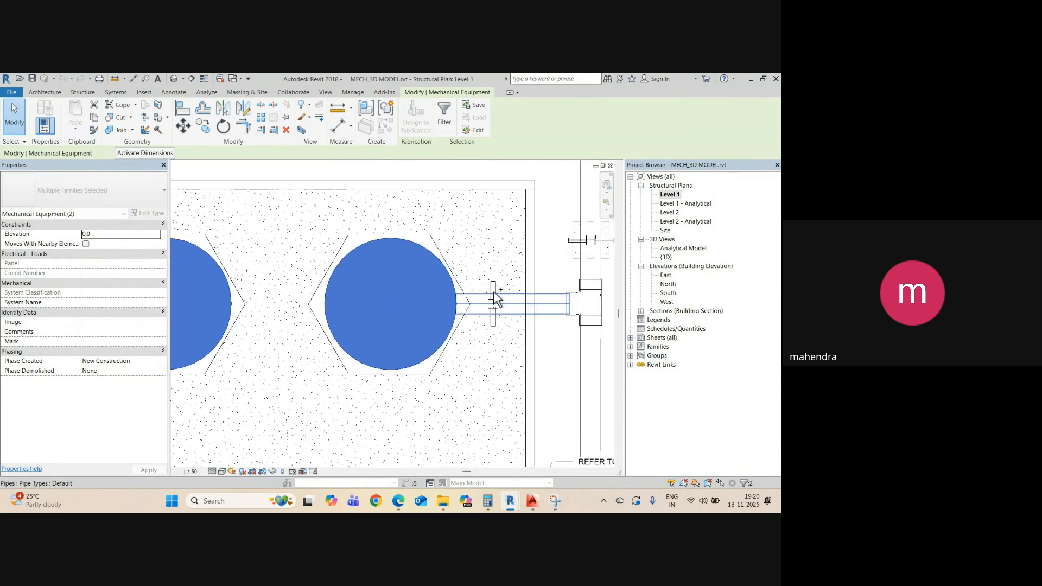
left_click(485, 301, "ctrl")
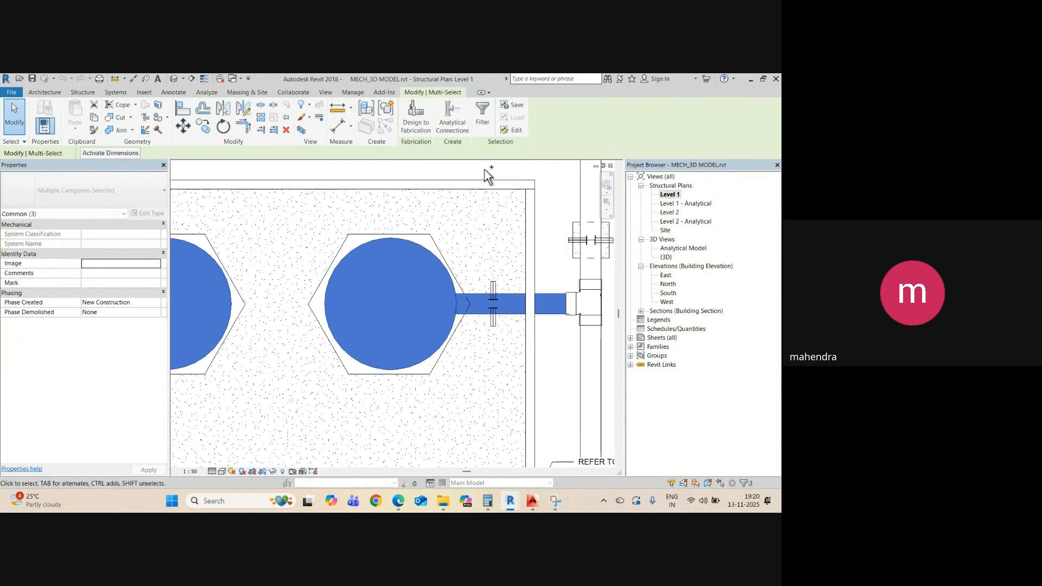
left_click_drag(484, 168, 526, 372, "ctrl")
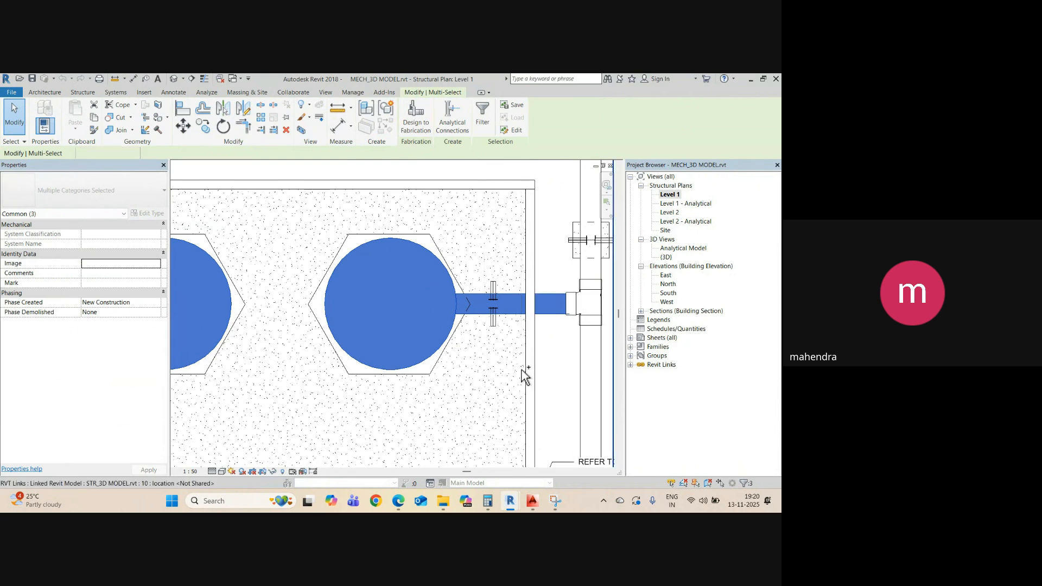
left_click(574, 312, "ctrl")
scroll(434, 325, "down", 5)
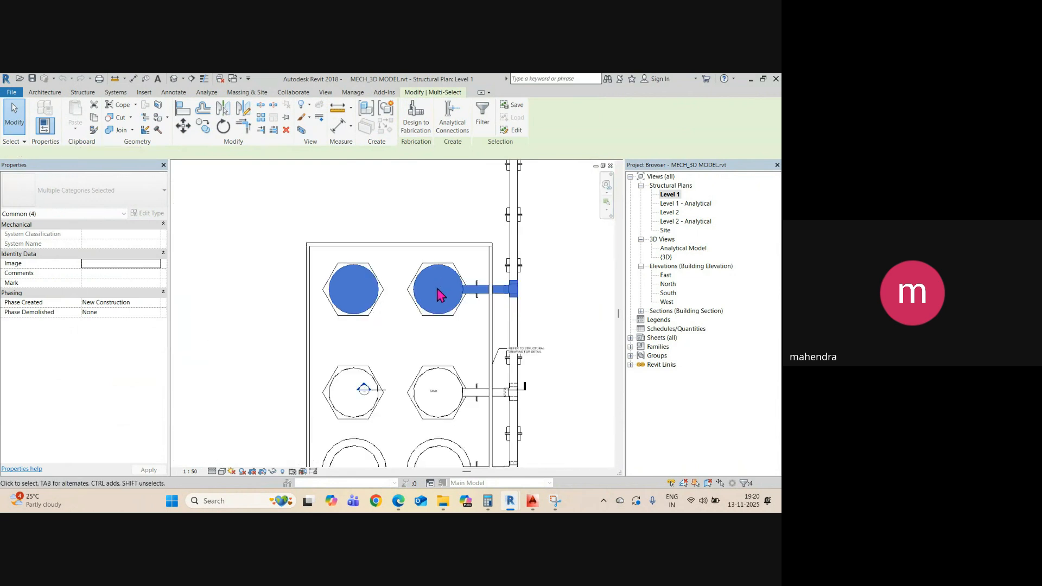
- Copy the selected tanks, branch pipe and tee northward beyond the slab, using the spacing between matching corners of the two hexagonal foundation rows
scroll(380, 355, "up", 1)
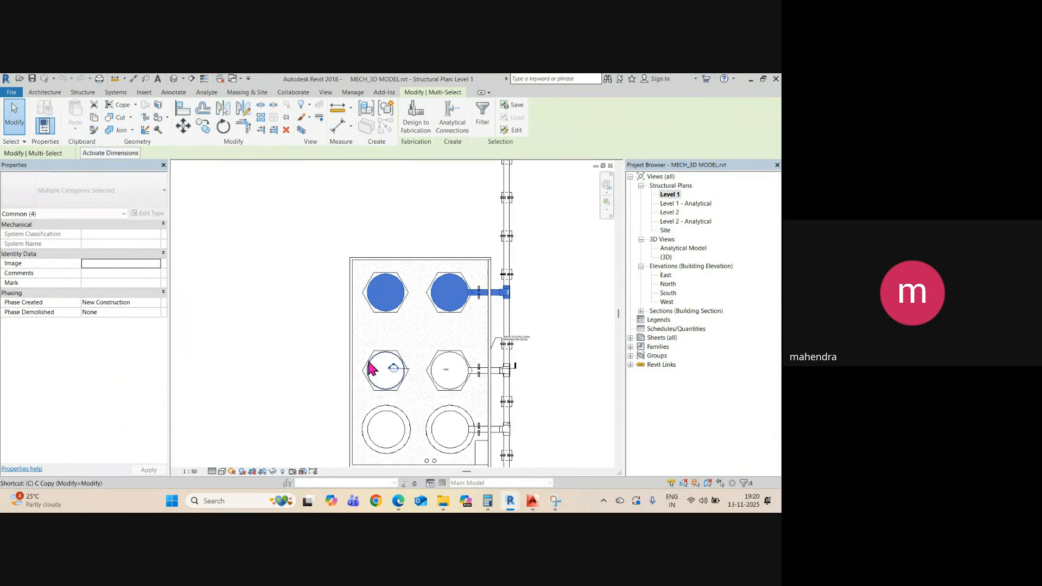
key("c")
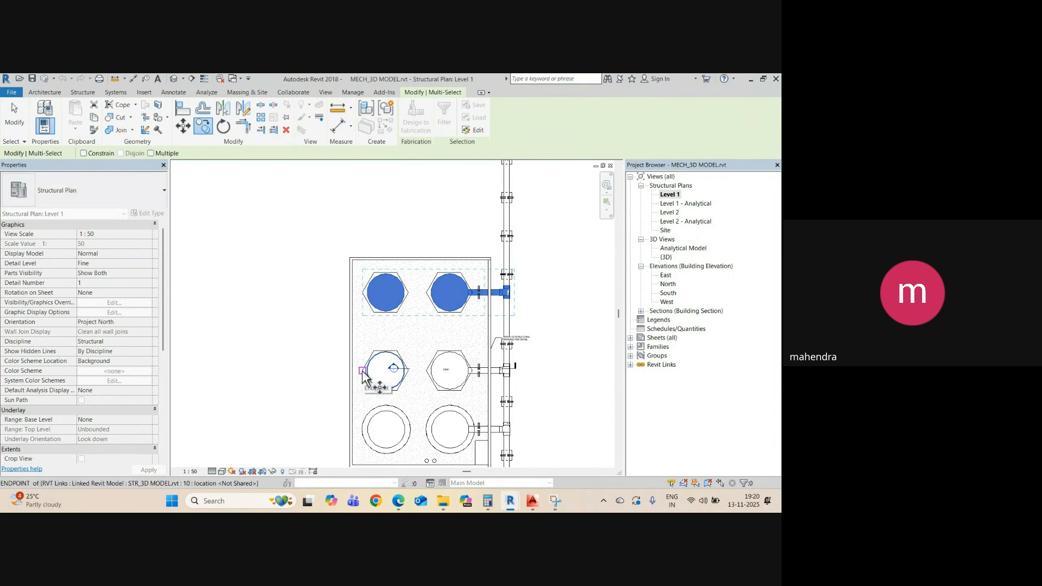
left_click(362, 372)
left_click(362, 293)
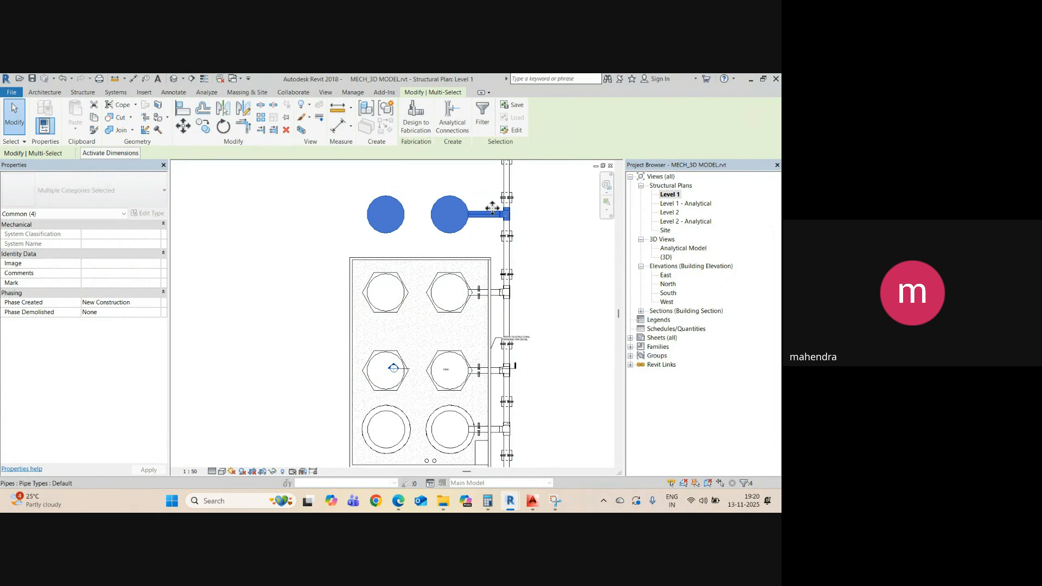
scroll(509, 200, "up", 3)
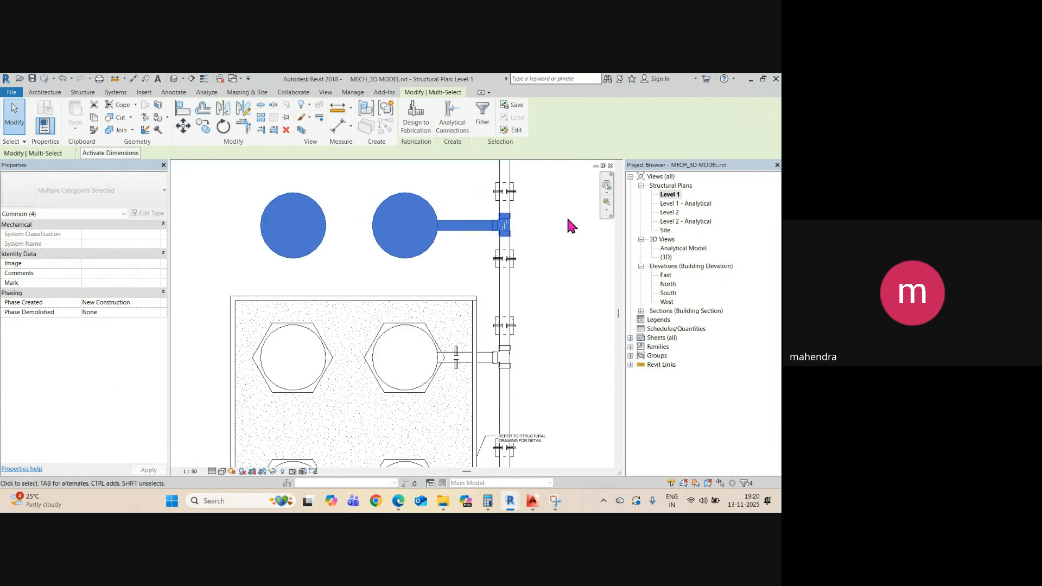
left_click(568, 220)
scroll(453, 256, "down", 3)
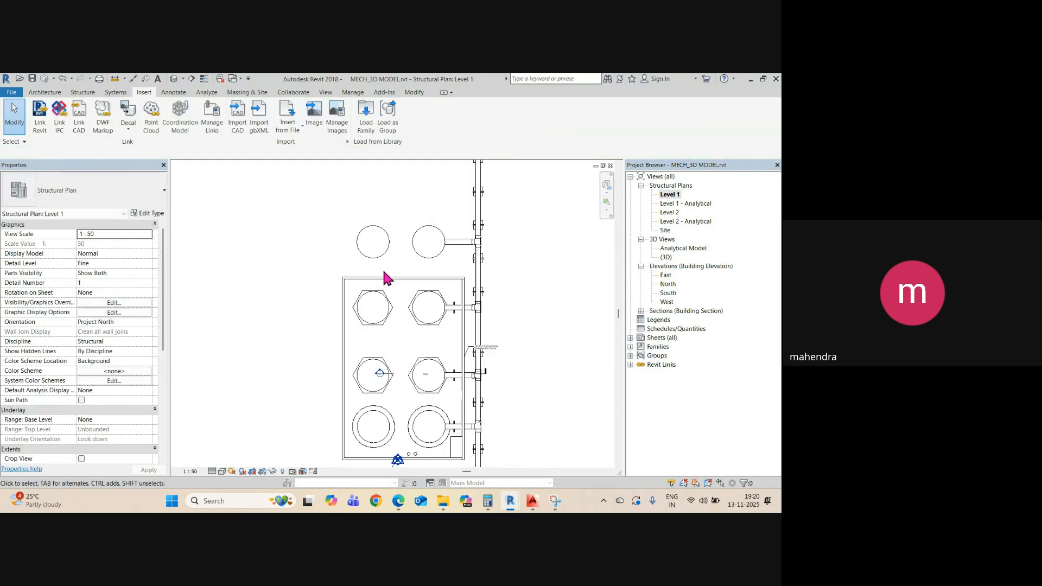
- Open the default 3D view and inspect the copied tanks beyond the end of the slab
left_click(173, 78)
scroll(353, 222, "down", 3)
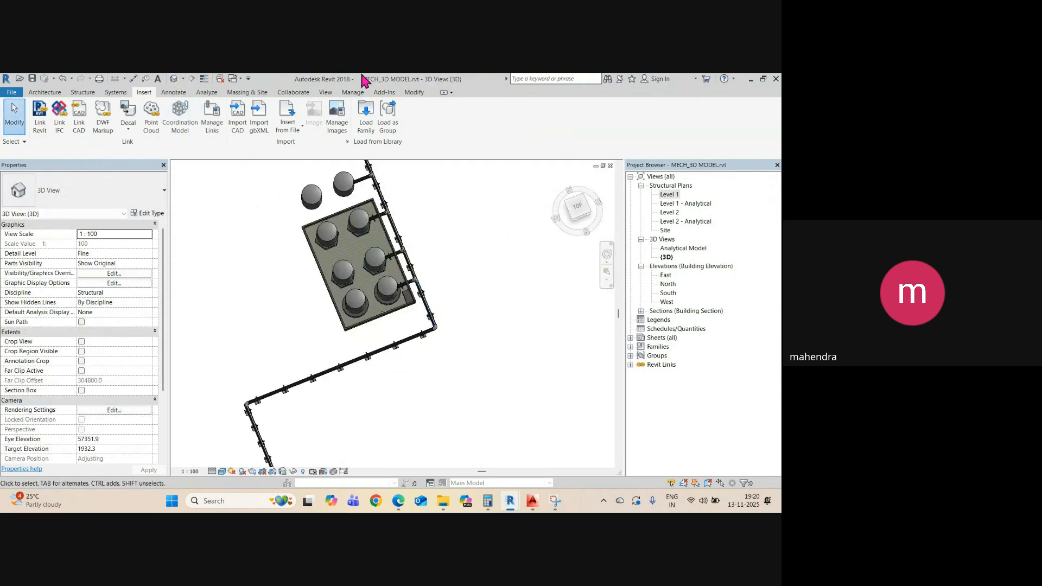
middle_click_drag(418, 372, 505, 209, "shift")
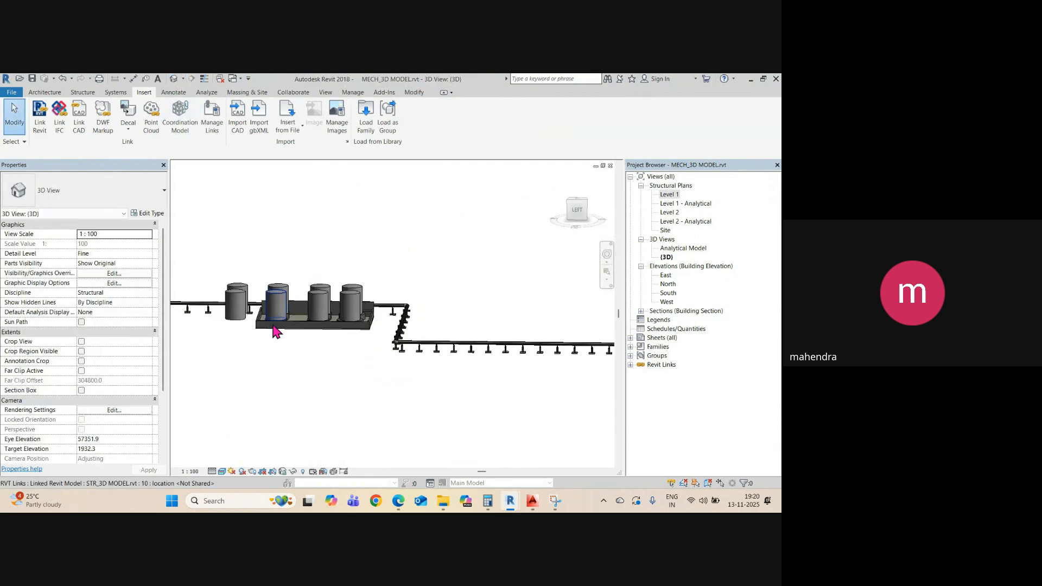
scroll(250, 329, "up", 3)
middle_click_drag(239, 330, 368, 324)
middle_click_drag(374, 263, 432, 326, "shift")
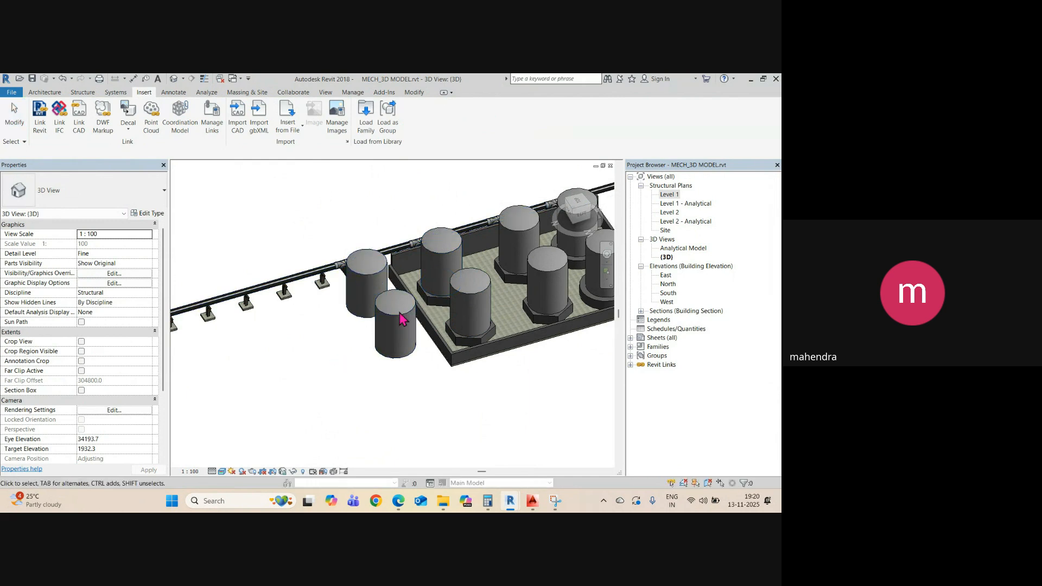
- Switch to the STR_3D MODEL.rvt project and examine the tank slab and adjoining pipeline in its 3D view
mouse_move(511, 507)
mouse_move(449, 461)
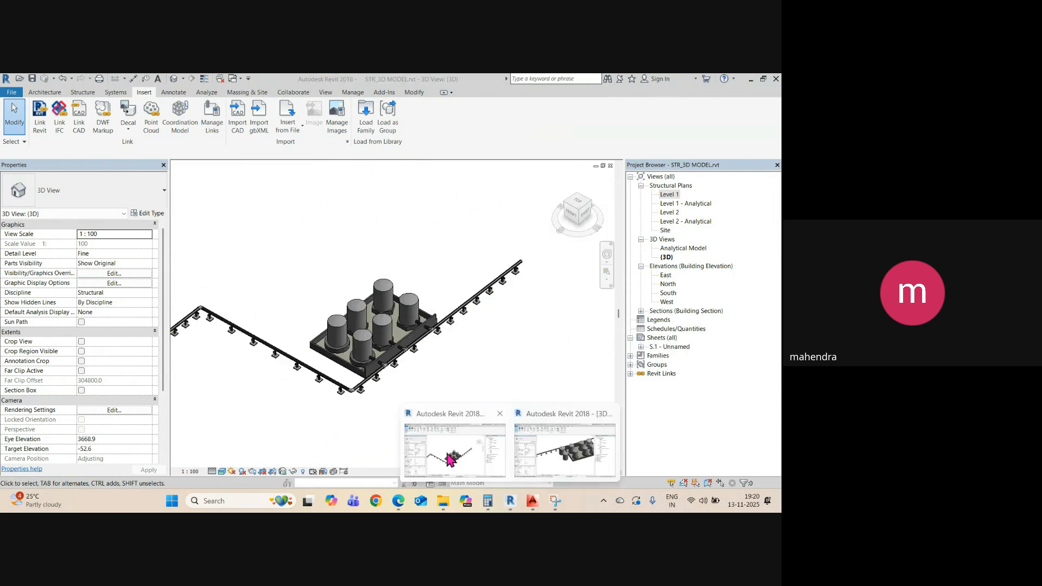
scroll(380, 363, "up", 4)
left_click(361, 372)
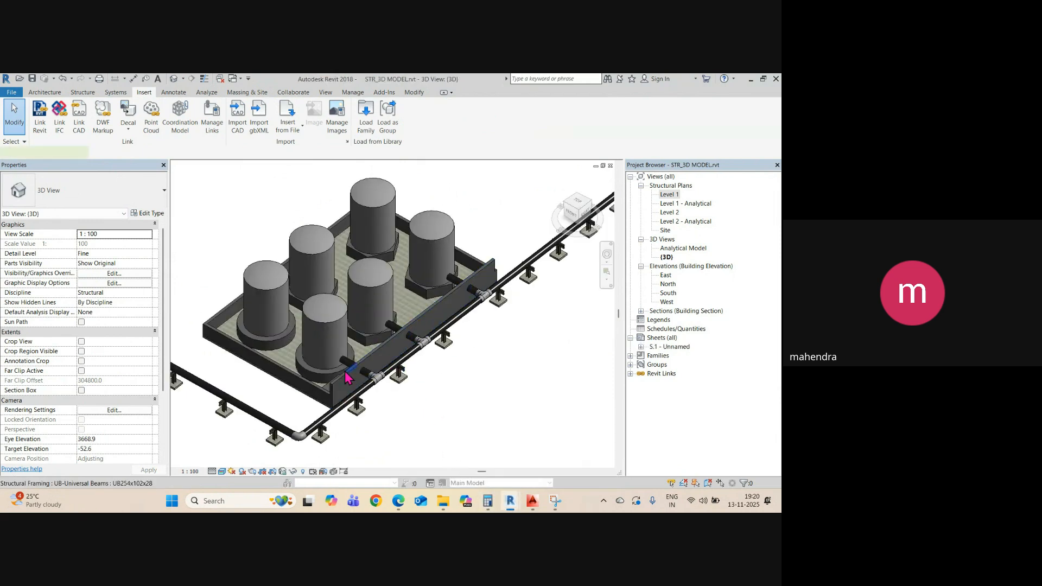
middle_click_drag(475, 292, 429, 365)
key("Escape")
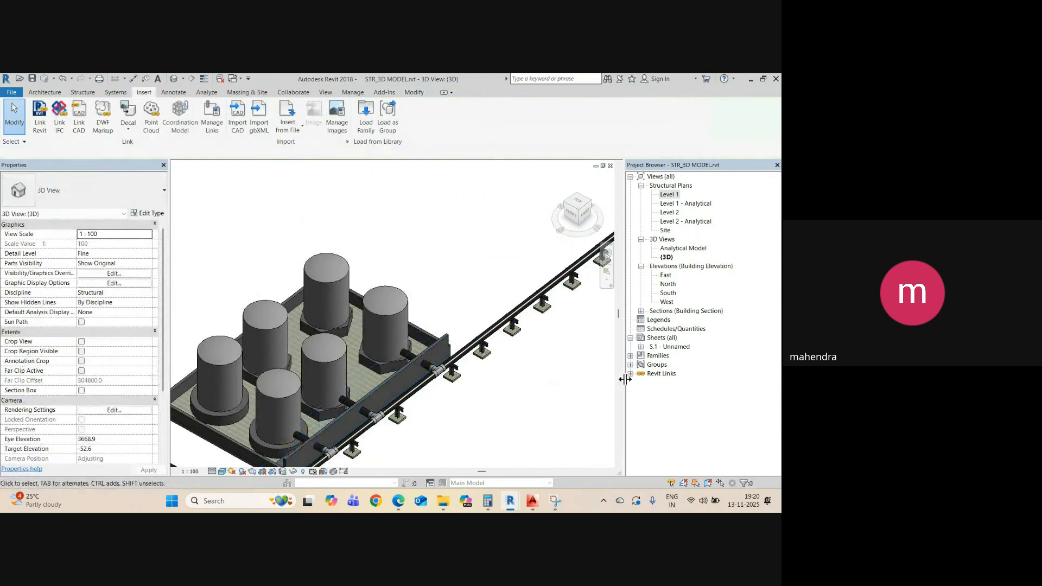
- Reload the linked MECH_3D MODEL.rvt through Manage Links in the structural project
left_click(672, 375)
right_click(669, 374)
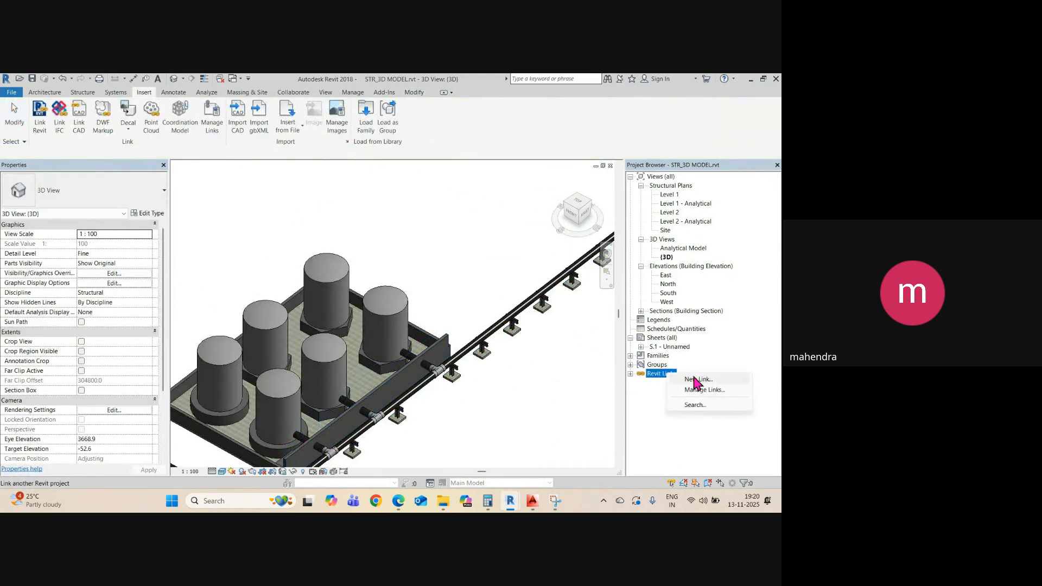
left_click(696, 390)
left_click(448, 200)
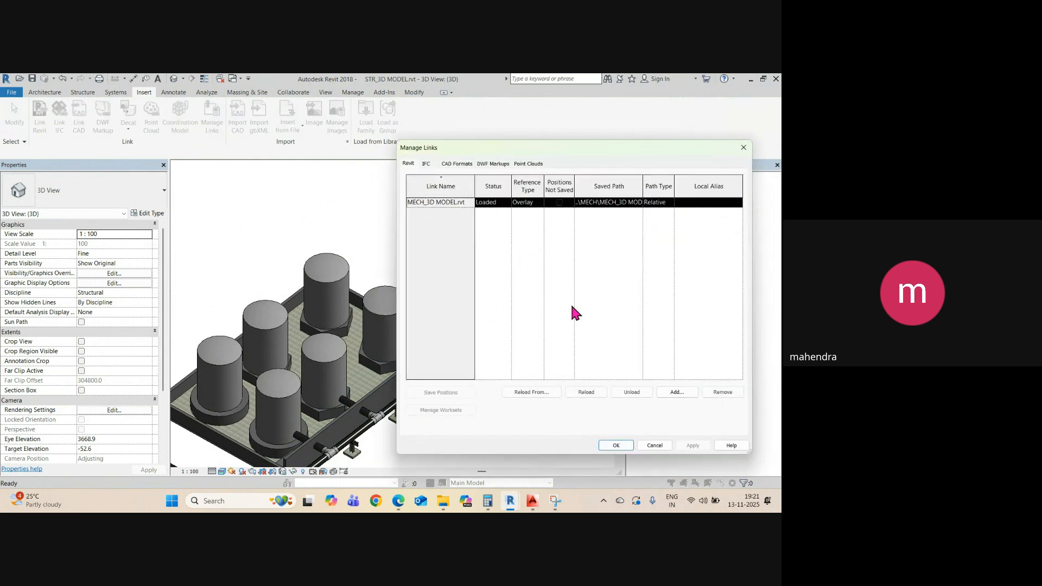
left_click(589, 394)
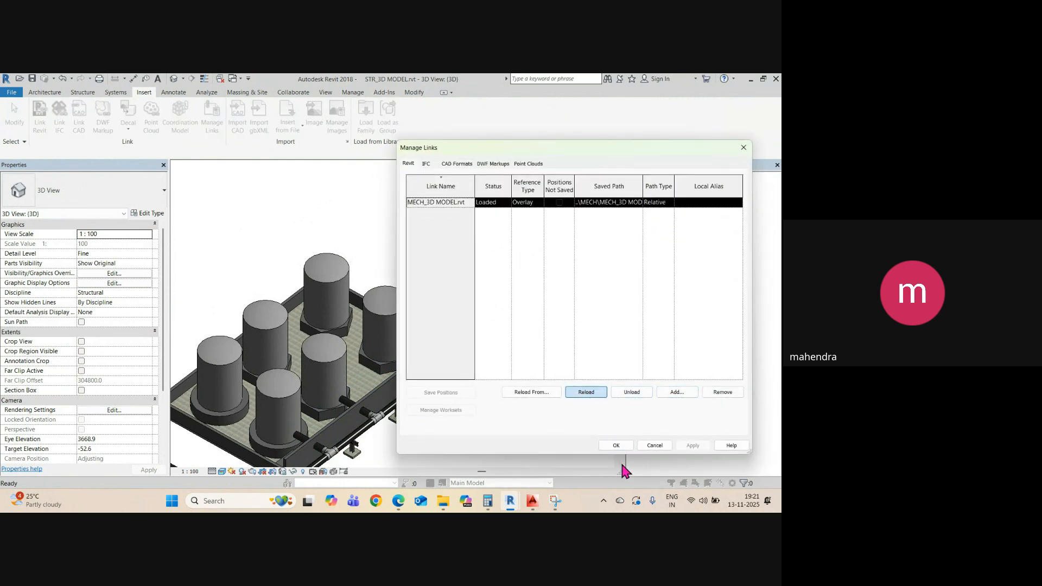
left_click(616, 445)
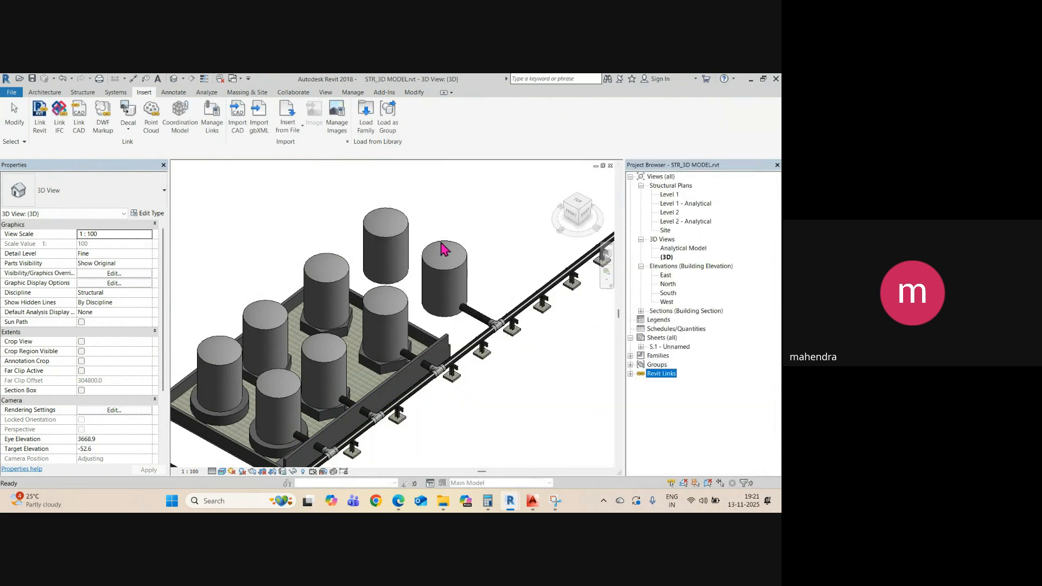
scroll(387, 256, "down", 4)
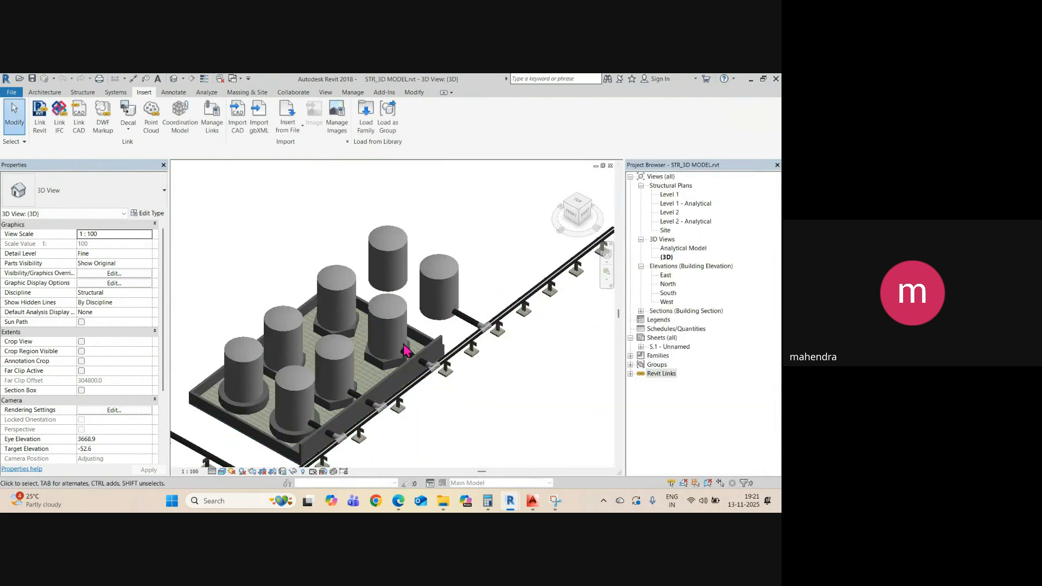
- Select the linked MECH_3D MODEL.rvt tanks to identify their source, clear the selection, and view the new tanks beyond the slab
left_click(439, 297)
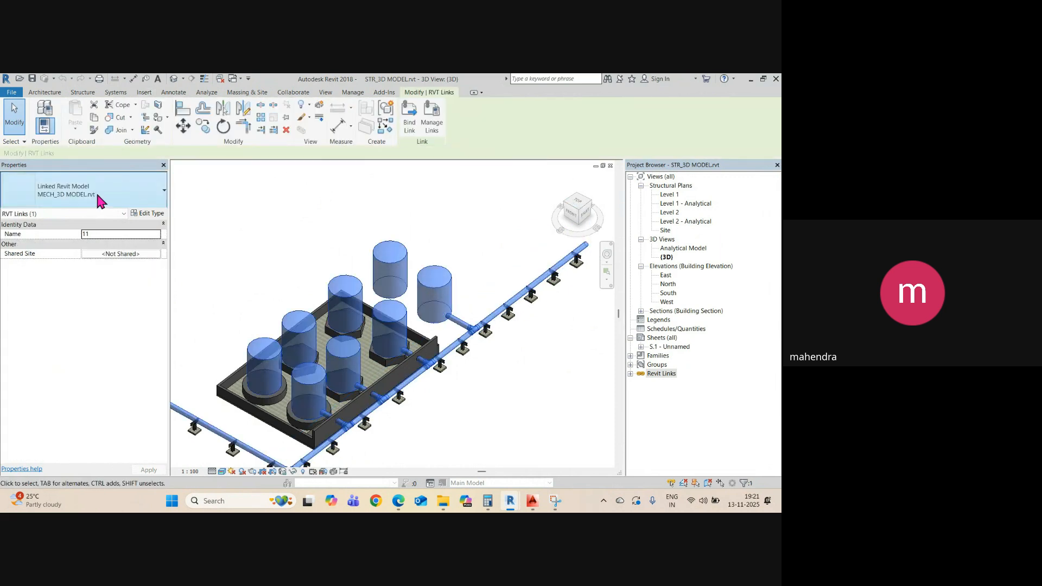
left_click(504, 411)
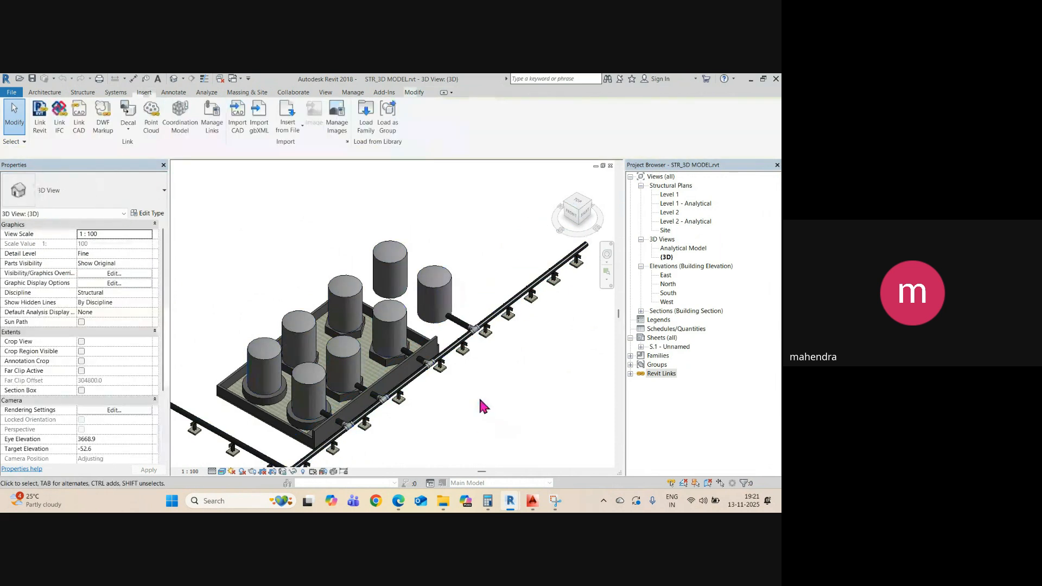
scroll(470, 333, "up", 2)
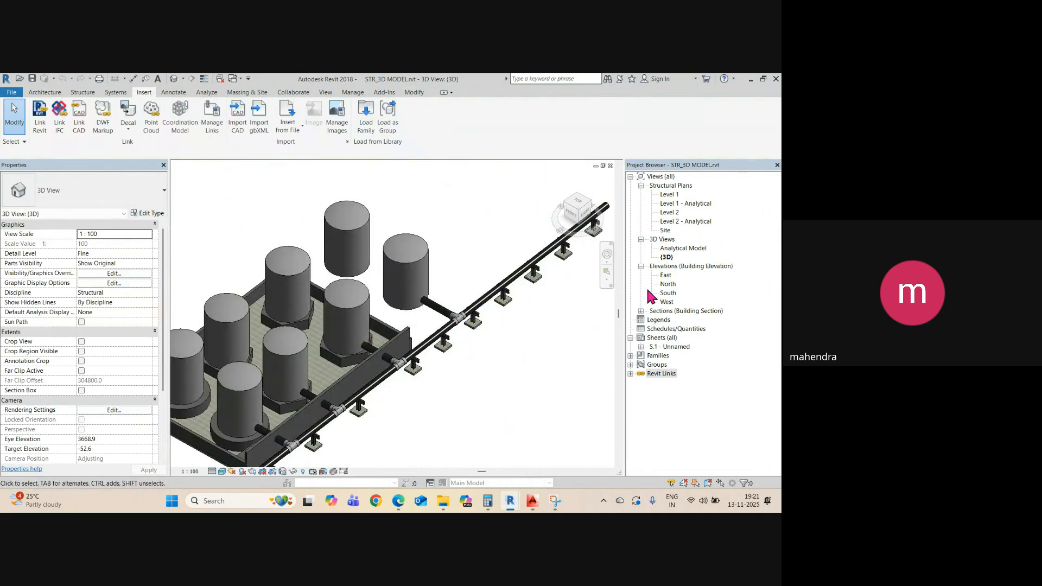
- In the Level 1 structural plan, move the slab's north wall about 6100 mm north so it encloses the two new tanks
double_click(671, 195)
middle_click_drag(354, 324, 353, 293)
scroll(372, 295, "up", 5)
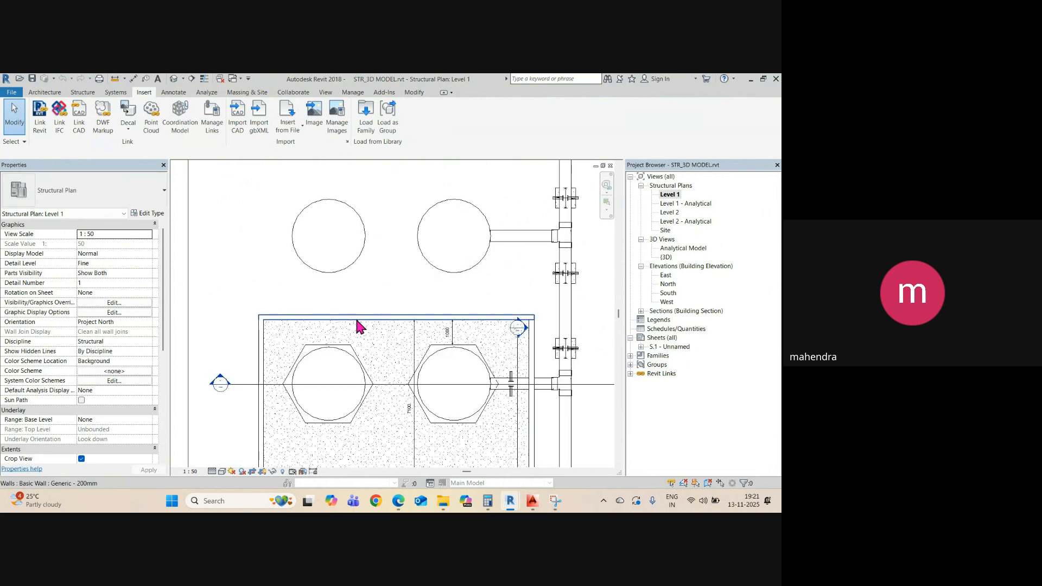
left_click(357, 326)
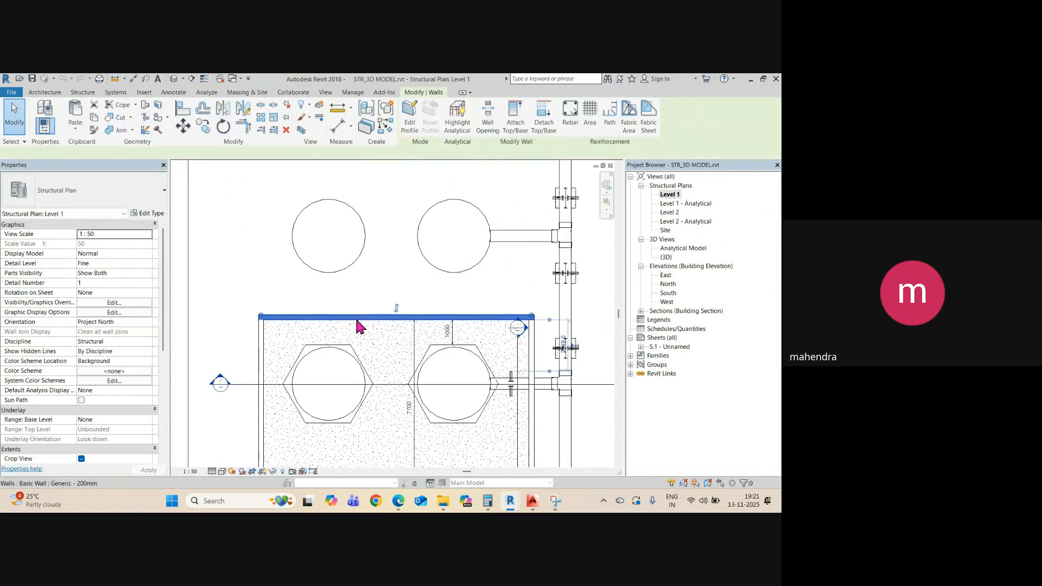
key("m")
key("v")
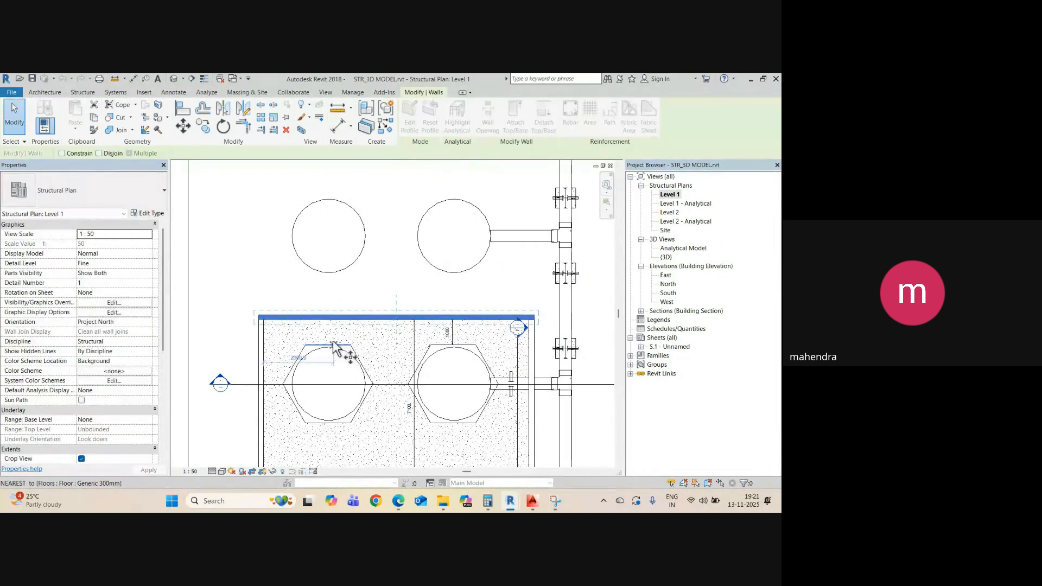
left_click(328, 344)
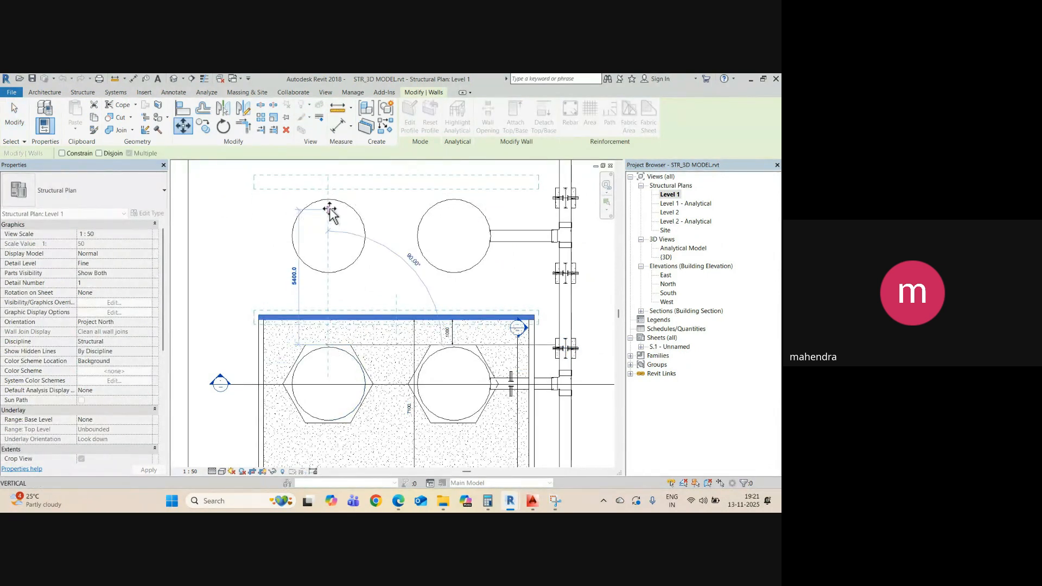
middle_click_drag(329, 212, 331, 280)
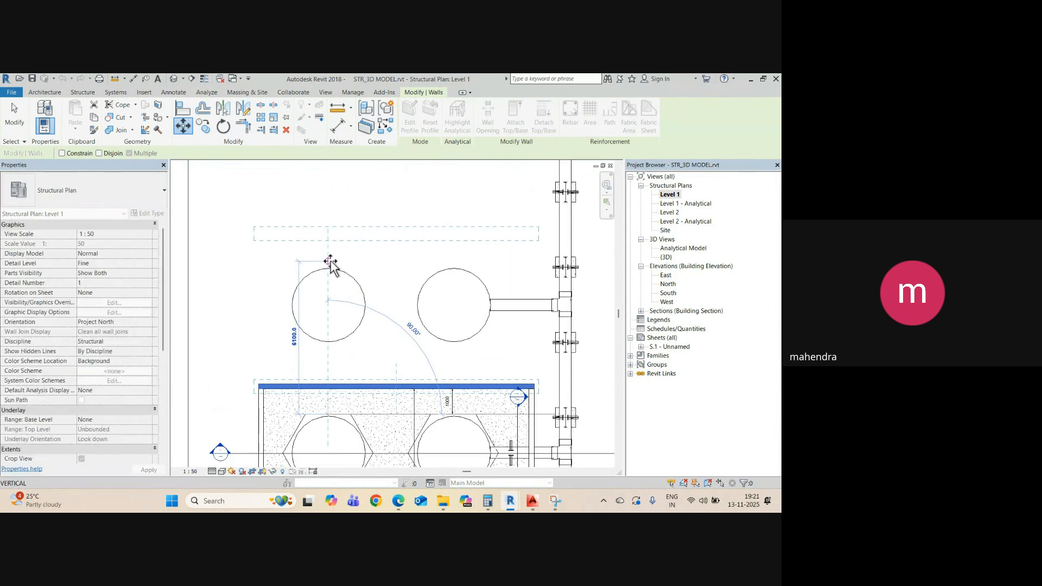
left_click(331, 264)
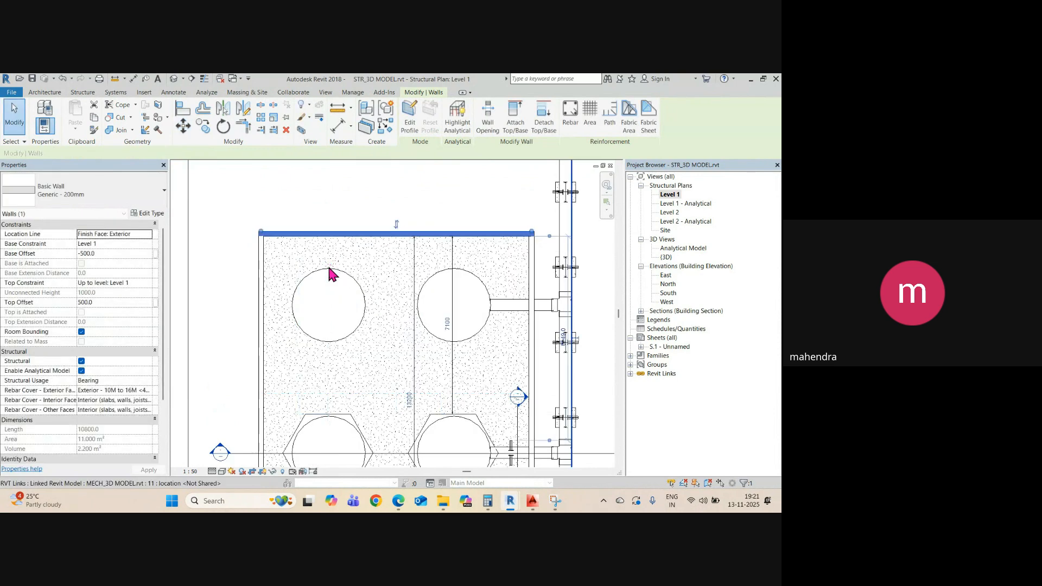
scroll(342, 319, "down", 2)
key("Escape")
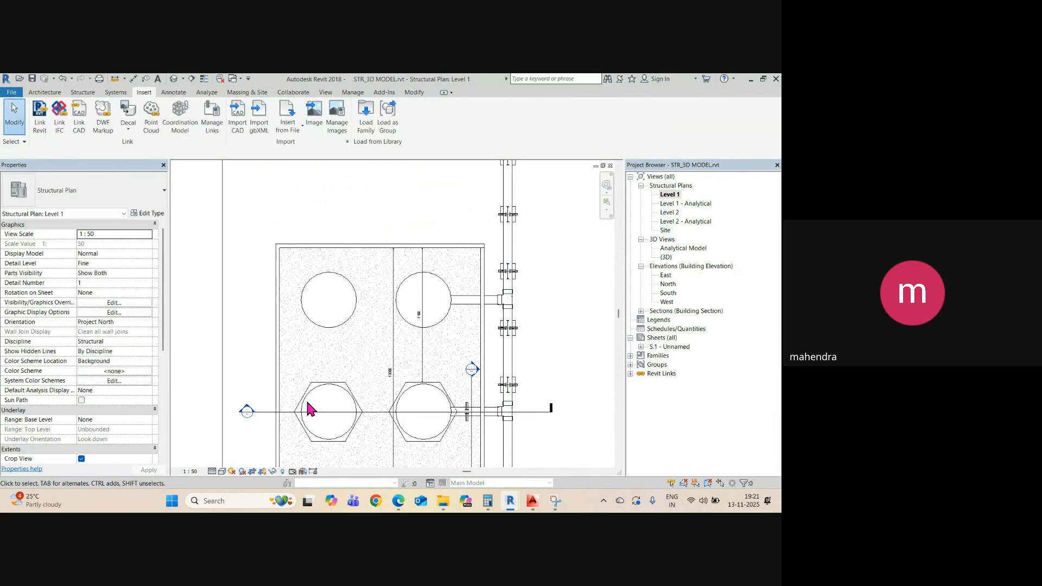
- Copy the two northernmost hexagonal foundations north to sit directly under the two new tanks
left_click(318, 386)
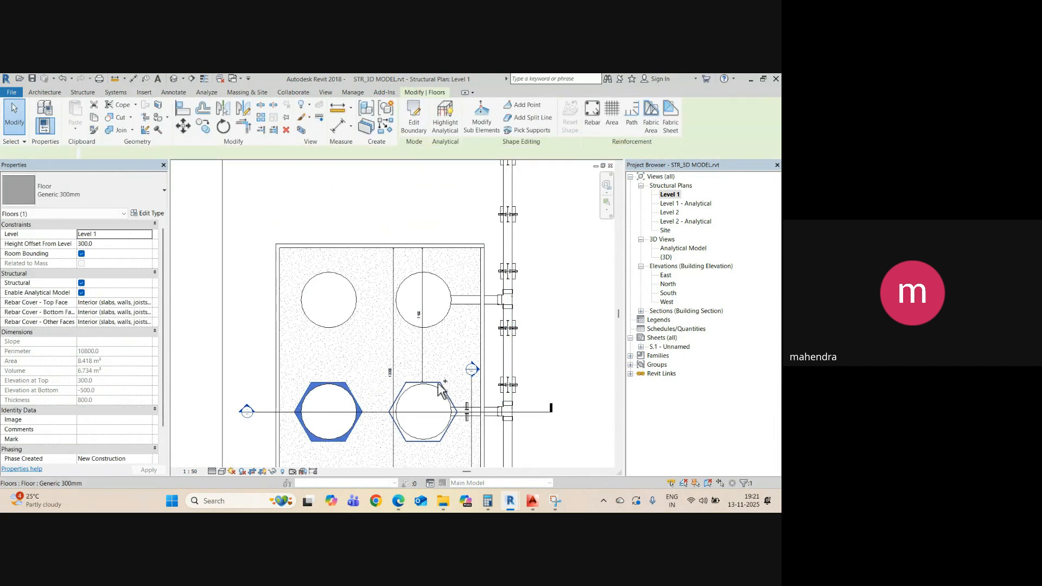
left_click(440, 390, "ctrl")
key("c")
key("o")
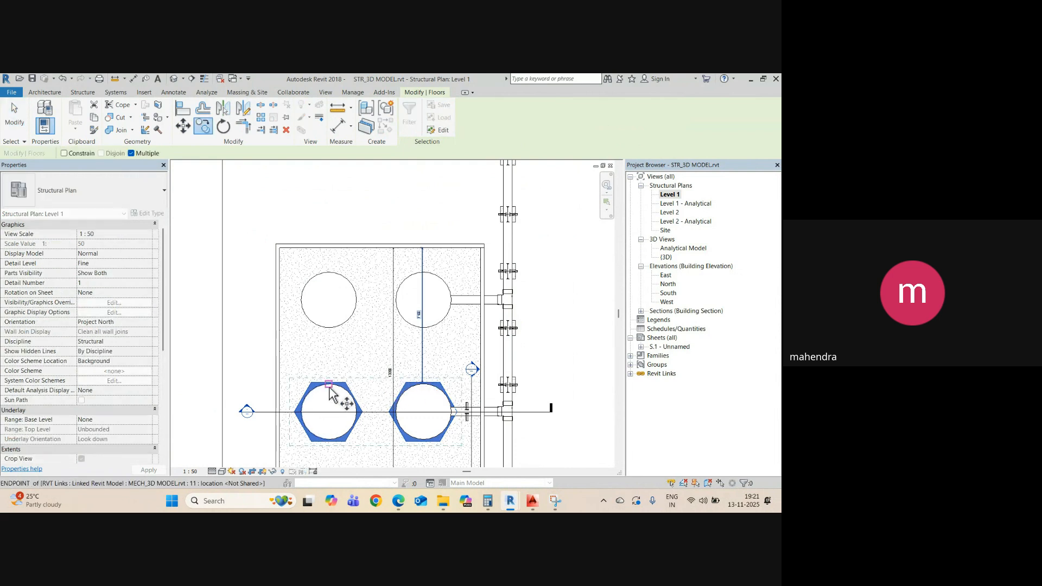
left_click(331, 391)
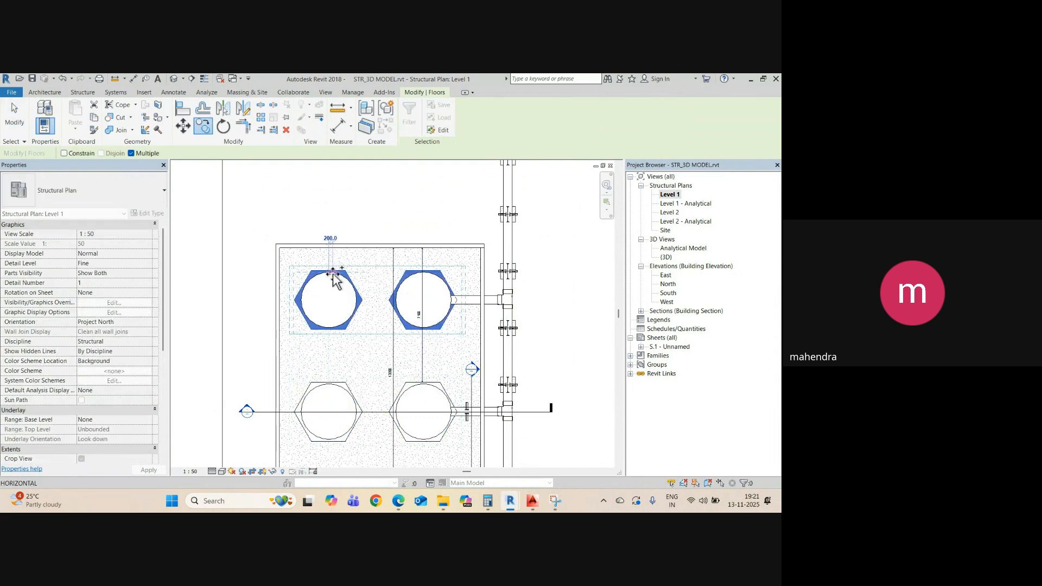
scroll(345, 283, "down", 2)
key("Escape")
key("Escape")
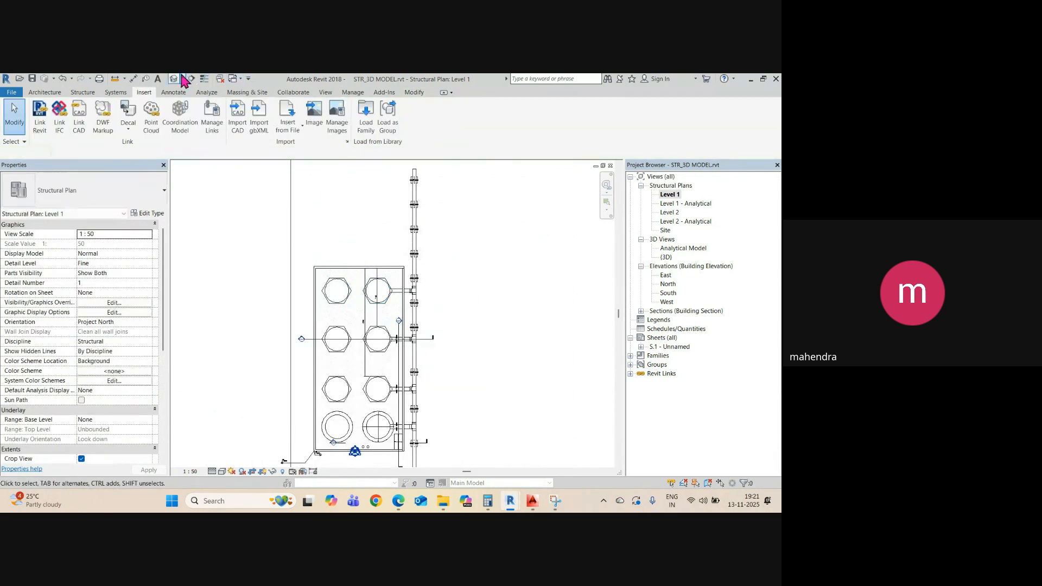
- Open the default 3D view and inspect the extended slab, new tank foundations and surrounding pipeline from several angles
left_click(173, 79)
scroll(490, 366, "down", 2)
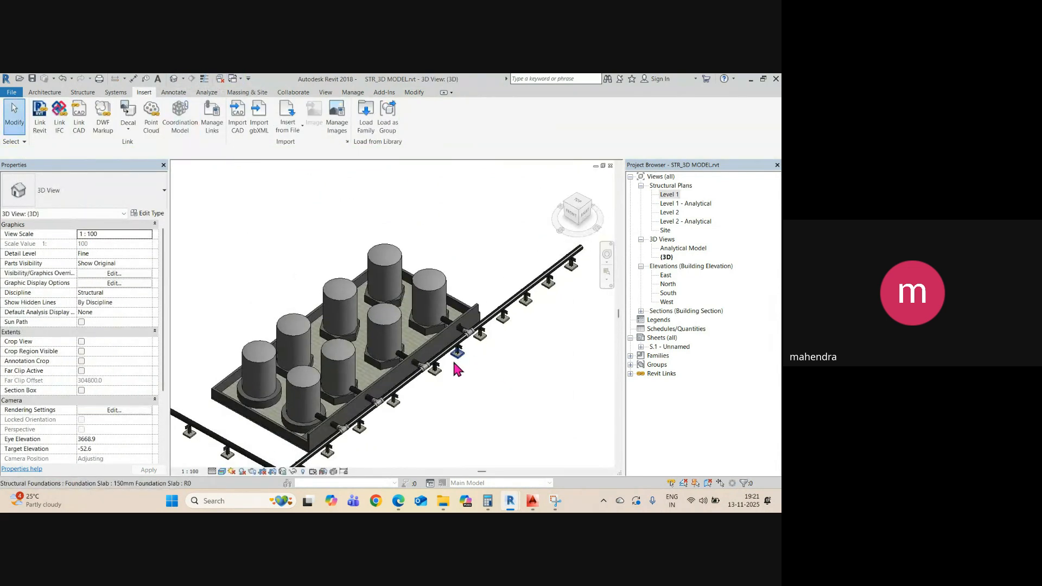
middle_click_drag(454, 360, 456, 434, "shift")
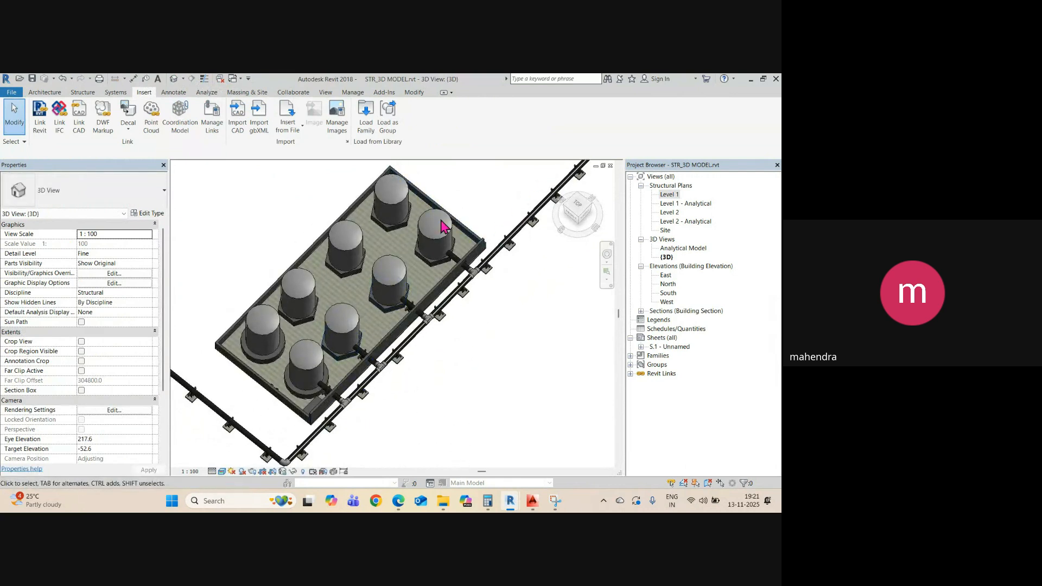
middle_click_drag(454, 288, 503, 310, "shift")
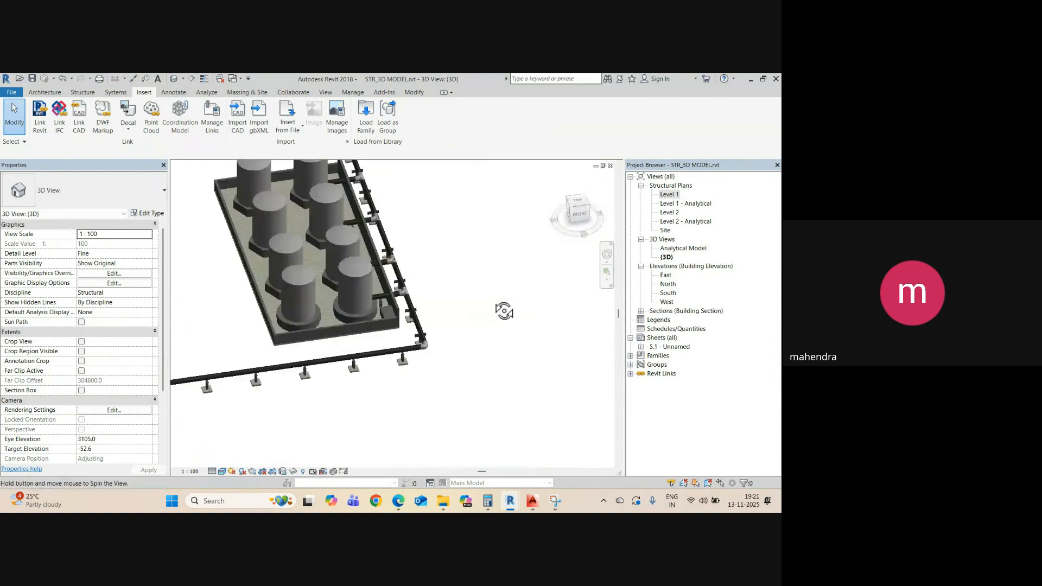
middle_click_drag(324, 360, 275, 306, "shift")
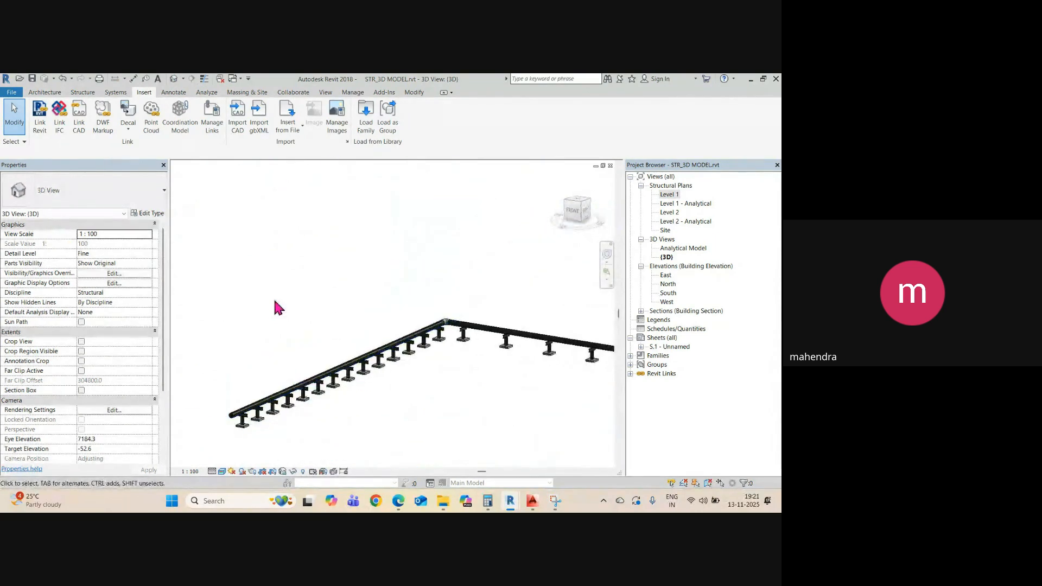
scroll(225, 264, "down", 3)
middle_click_drag(385, 281, 374, 373)
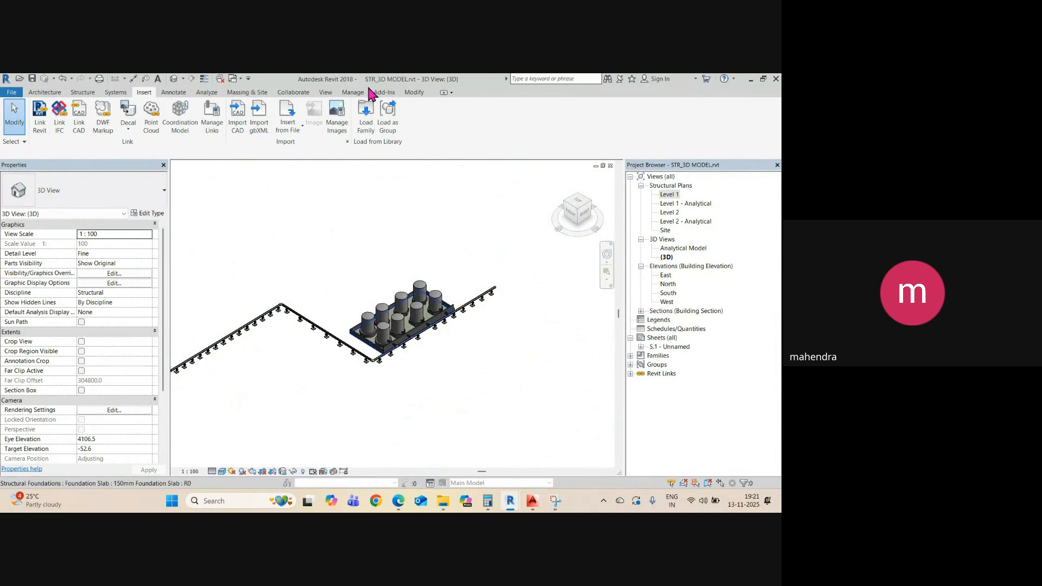
- Switch to the MECH_3D MODEL.rvt project and examine the new tanks against the linked slab in 3D
mouse_move(511, 510)
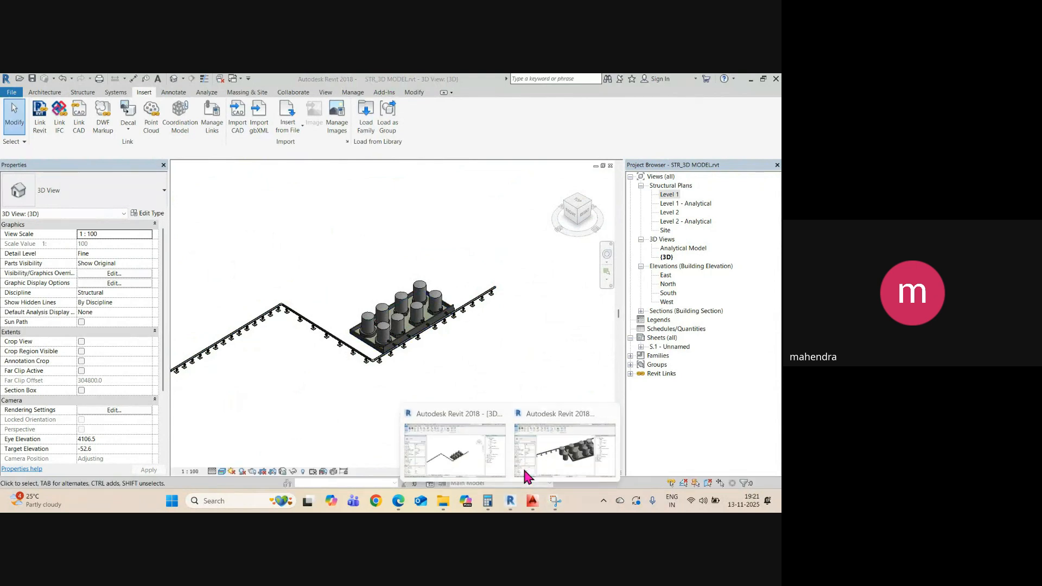
left_click(455, 462)
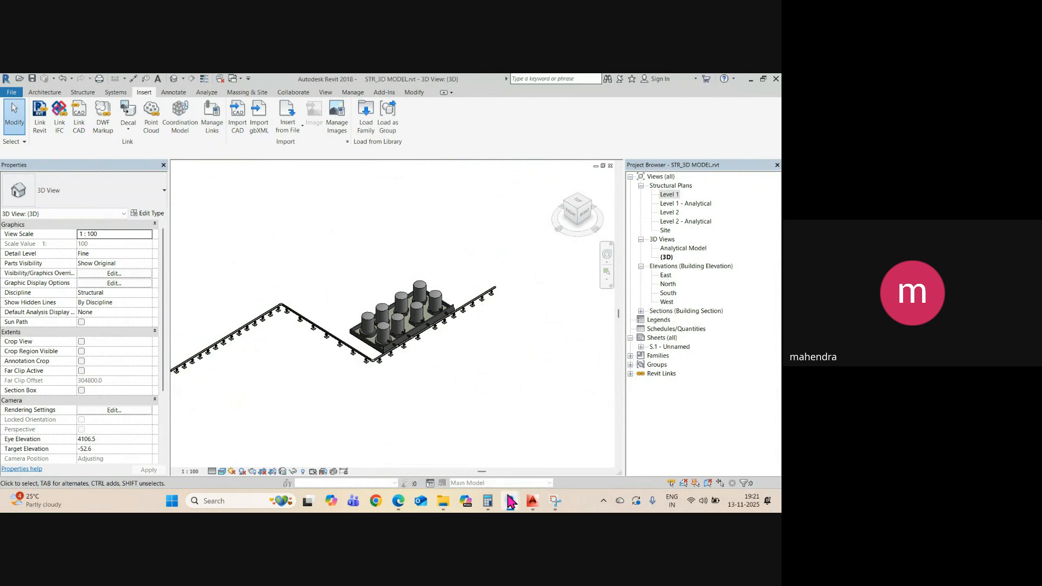
left_click(510, 500)
left_click(582, 455)
scroll(341, 303, "down", 3)
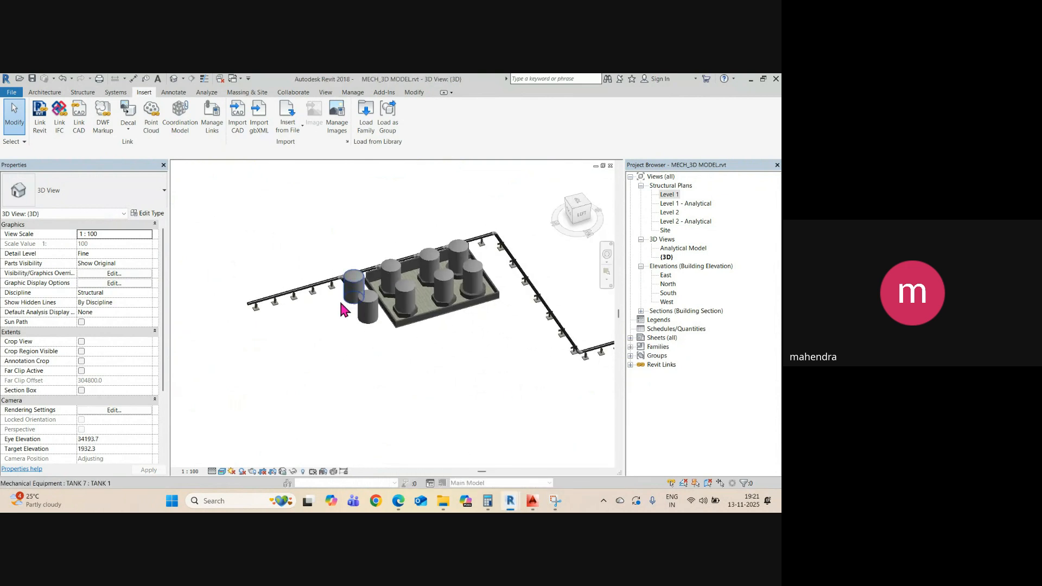
scroll(341, 303, "up", 3)
middle_click_drag(344, 308, 340, 349, "shift")
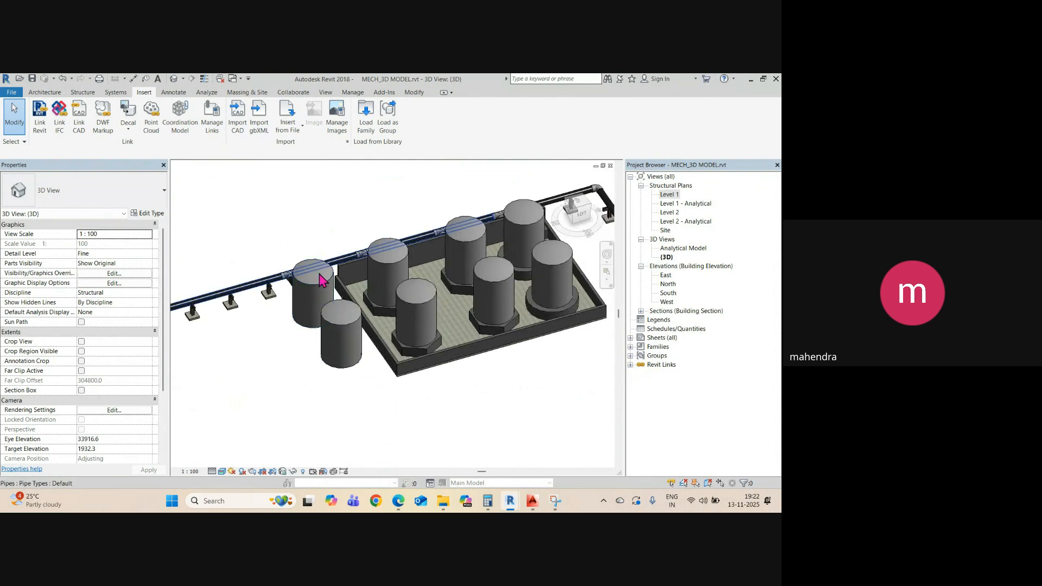
scroll(384, 361, "down", 3)
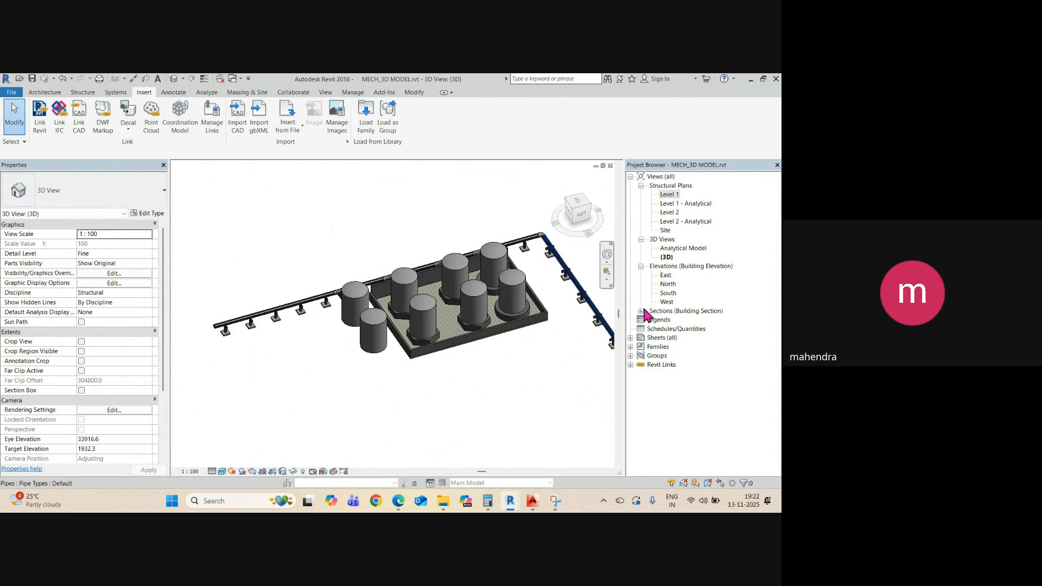
- Reload the linked STR_3D MODEL.rvt through Manage Links in the mechanical project
left_click(663, 365)
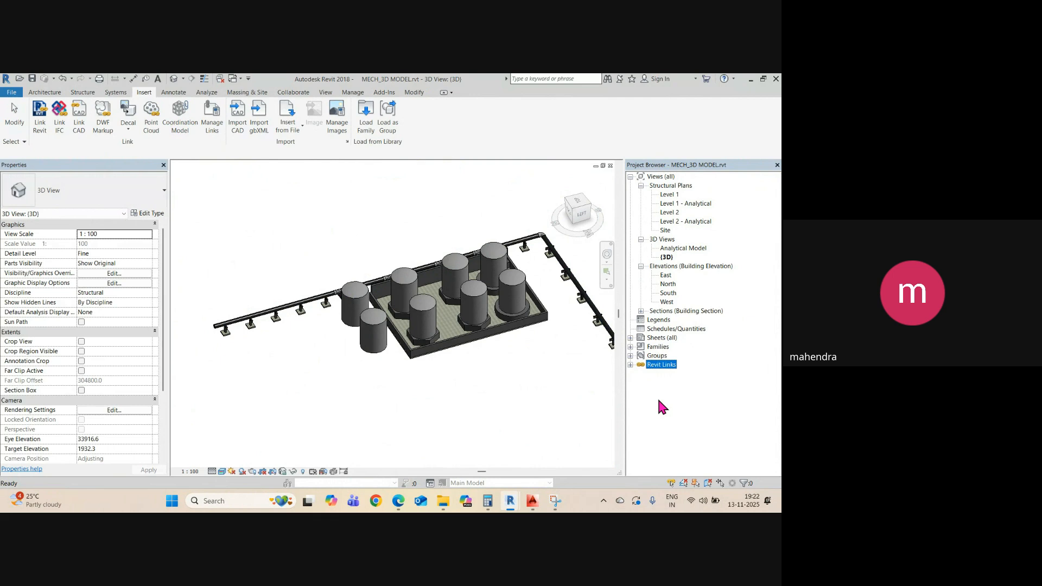
right_click(659, 367)
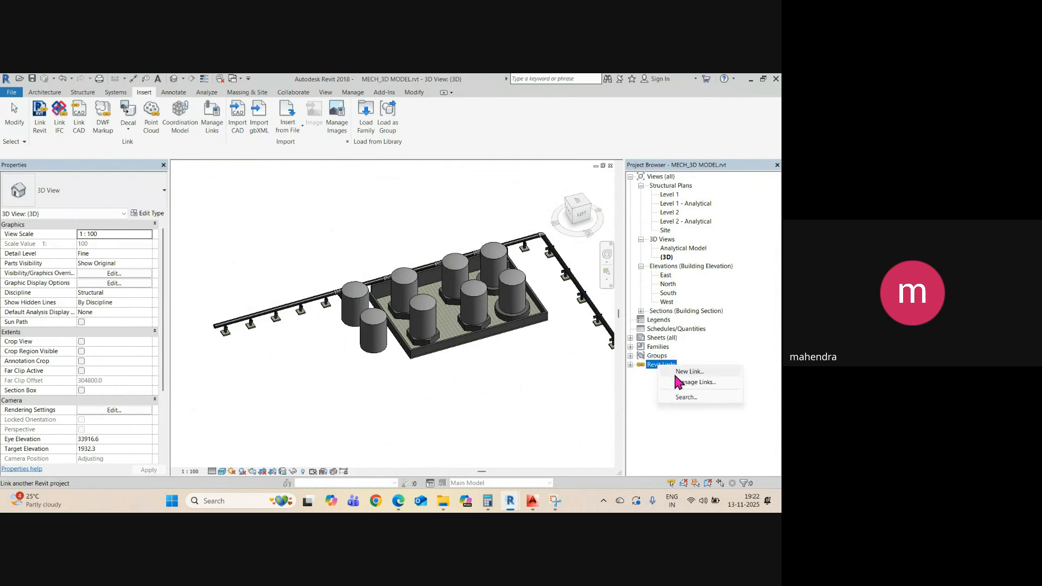
left_click(687, 383)
left_click(446, 202)
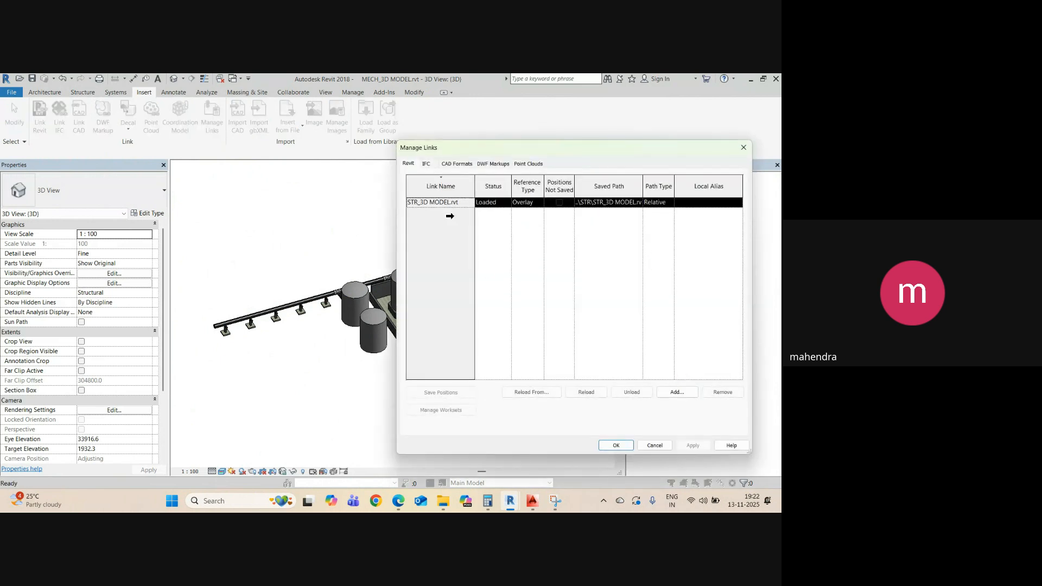
left_click(616, 446)
- Inspect the updated slab, hexagonal foundations and pipe connections around the tanks in the mechanical 3D view
scroll(406, 356, "up", 5)
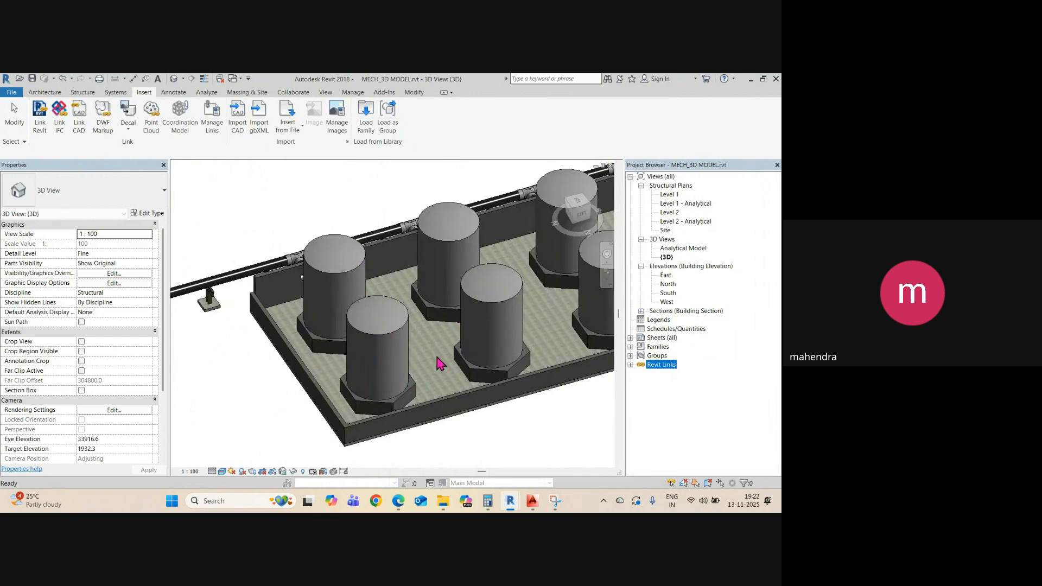
scroll(372, 331, "down", 6)
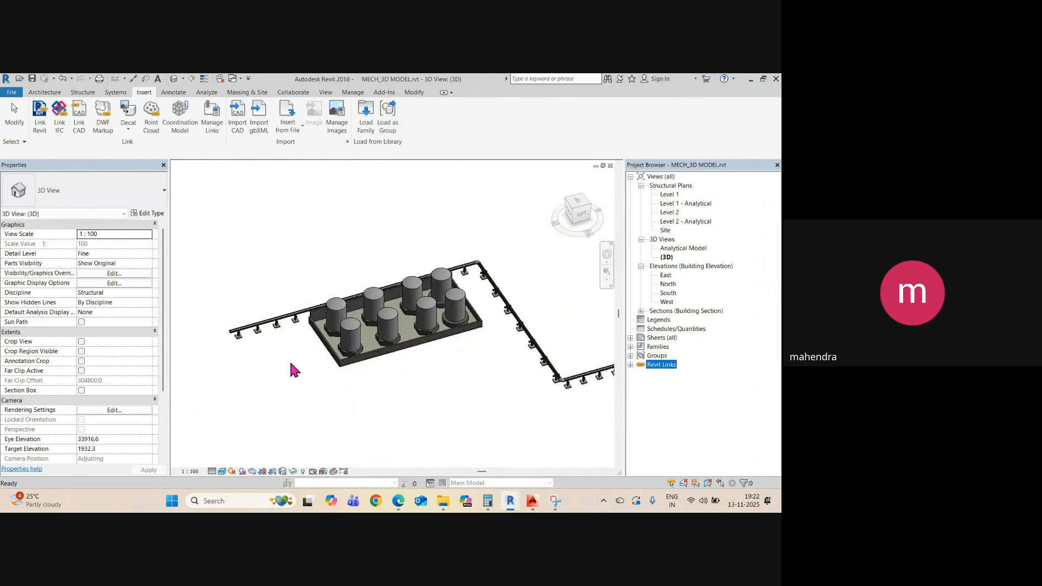
scroll(282, 356, "up", 4)
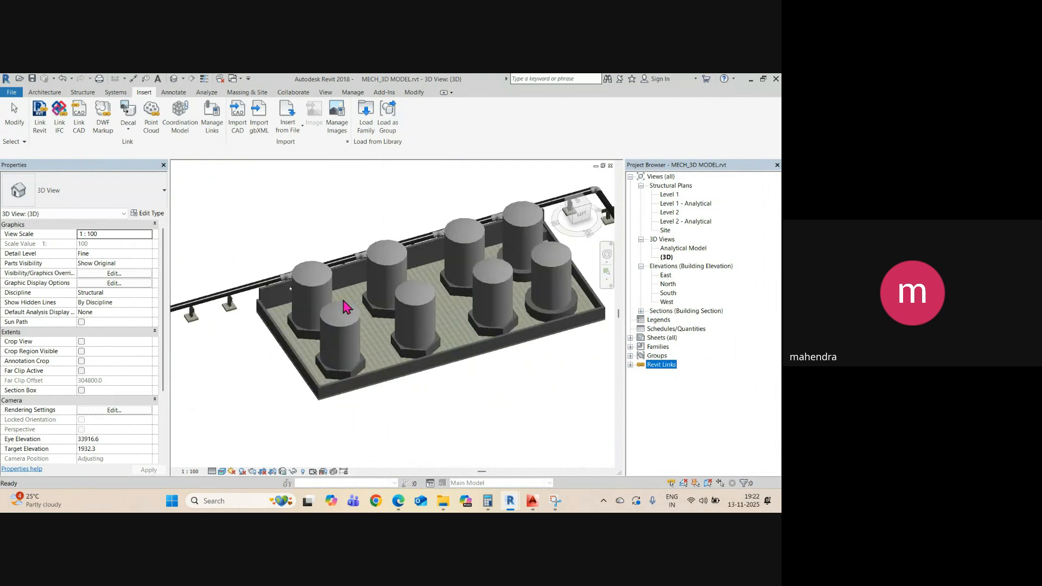
scroll(270, 314, "up", 3)
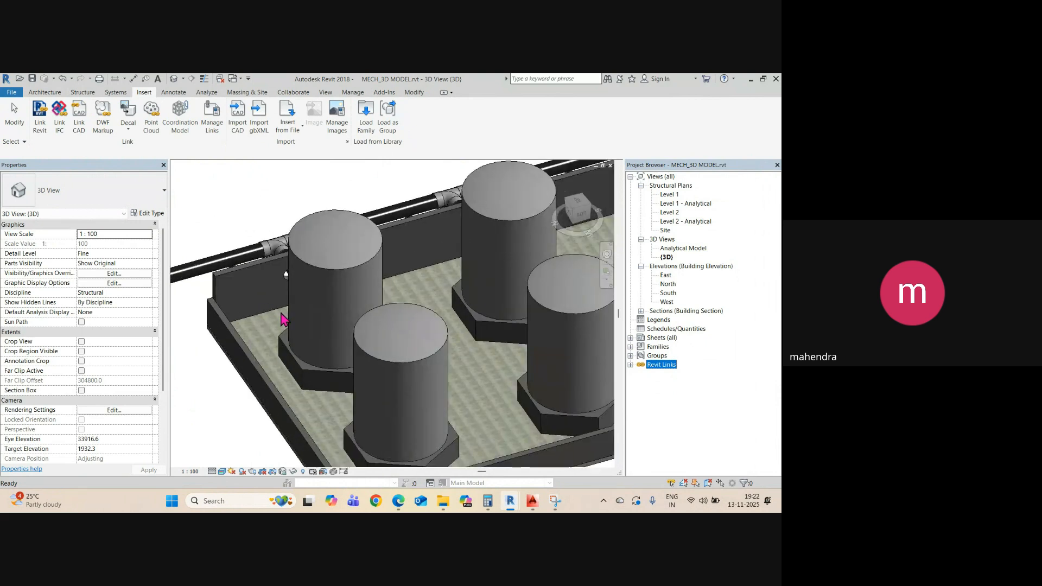
scroll(281, 319, "down", 5)
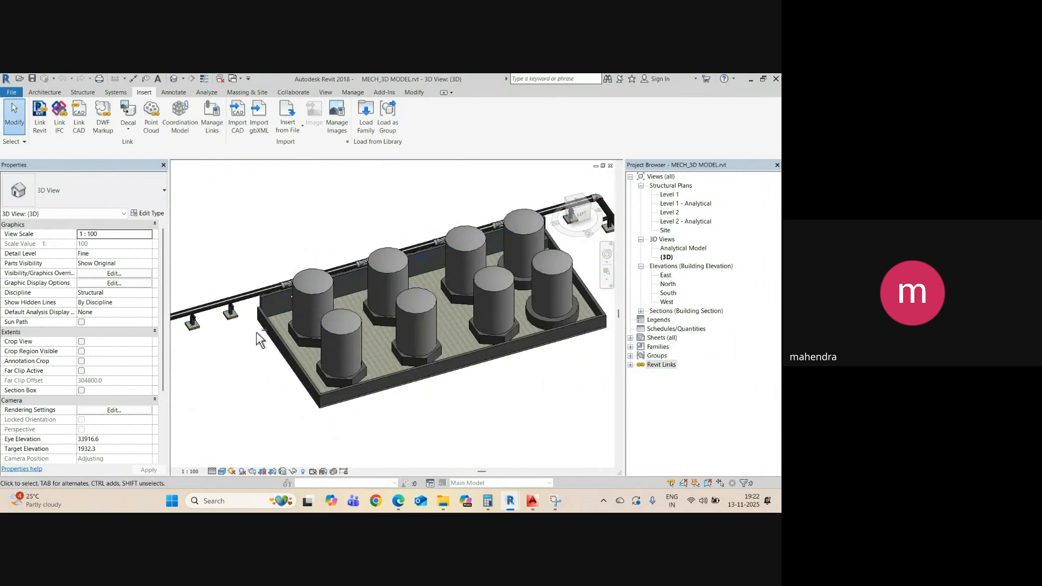
middle_click_drag(256, 331, 474, 358, "shift")
scroll(502, 359, "up", 5)
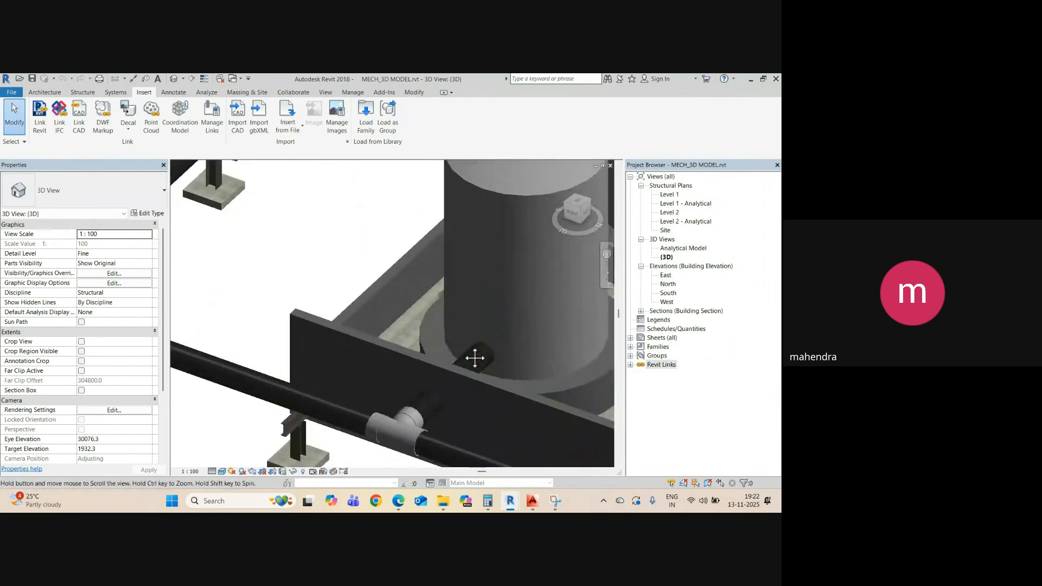
scroll(475, 358, "down", 4)
- Select the linked structural model to identify it, and switch to the mechanical Level 1 plan to view the tank layout
left_click(518, 323)
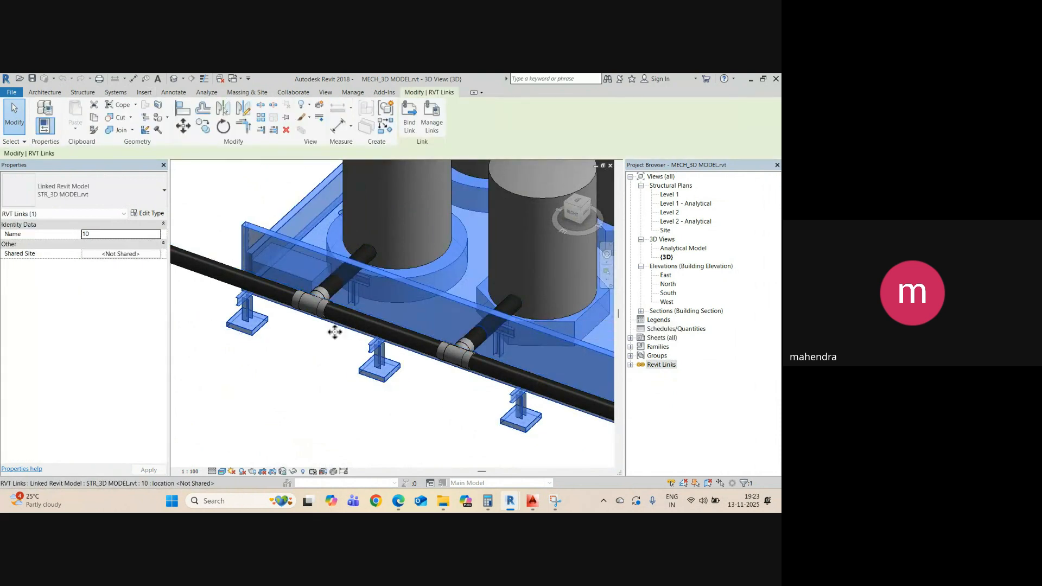
key("ctrl+Tab")
left_click(324, 314)
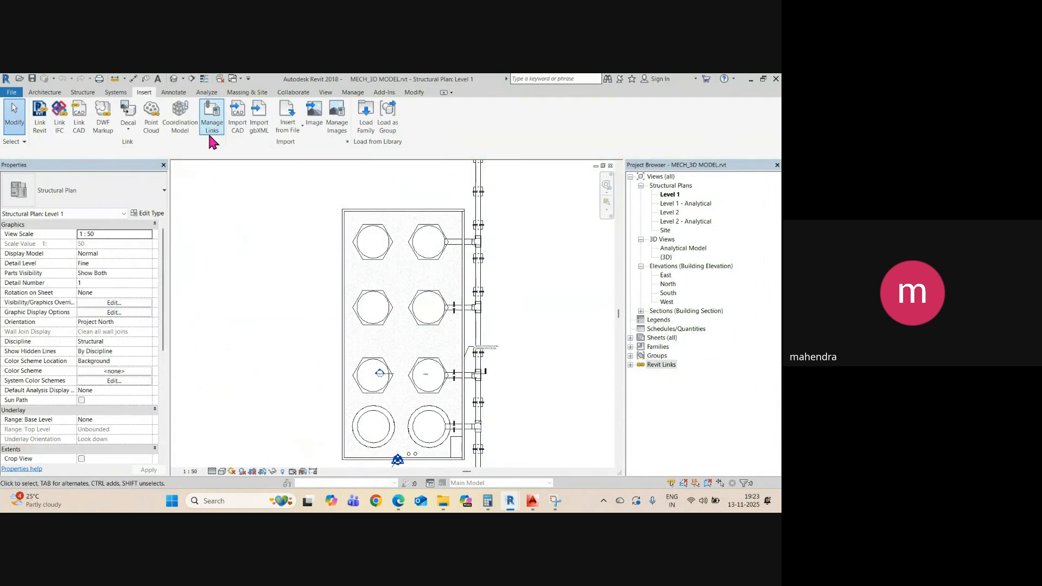
- Return to the mechanical project's 3D view, select the linked structural model and inspect the slab under the eight tanks
left_click(174, 78)
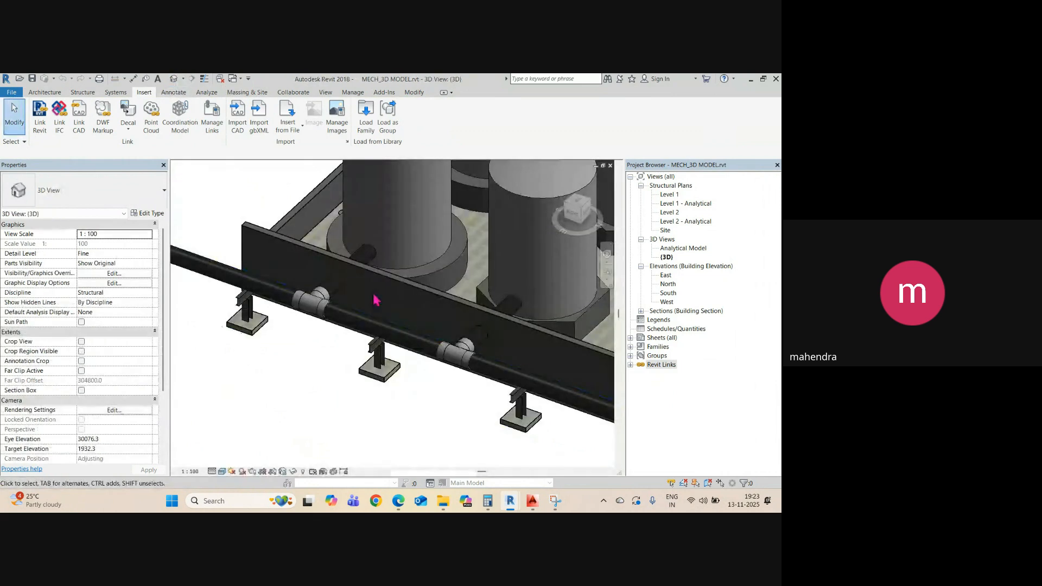
left_click(462, 315)
middle_click_drag(360, 295, 301, 334, "shift")
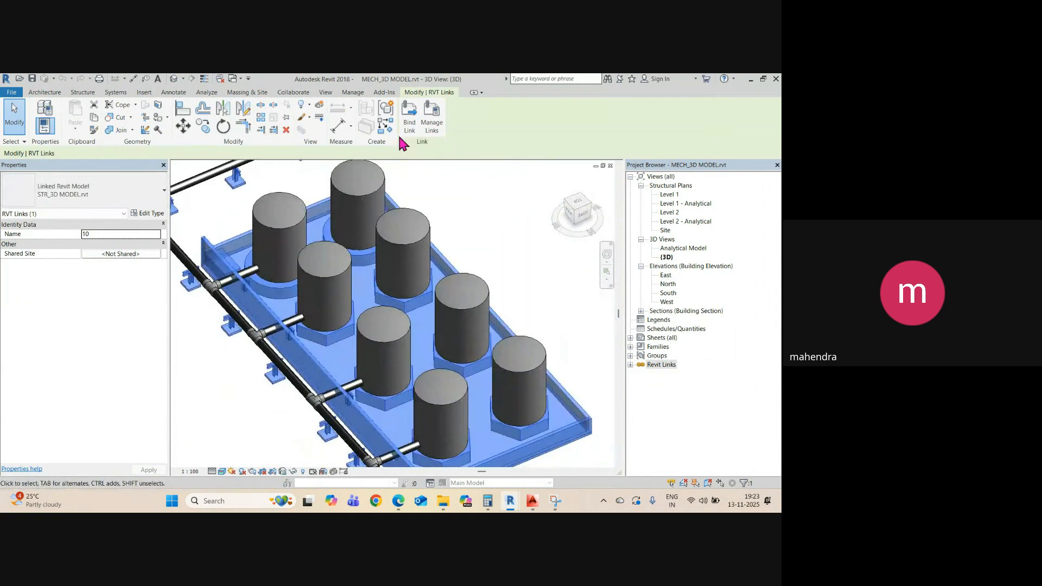
- Switch to the STR_3D MODEL.rvt project and examine the tanks, foundations and pipe connections in 3D
mouse_move(509, 500)
left_click(492, 458)
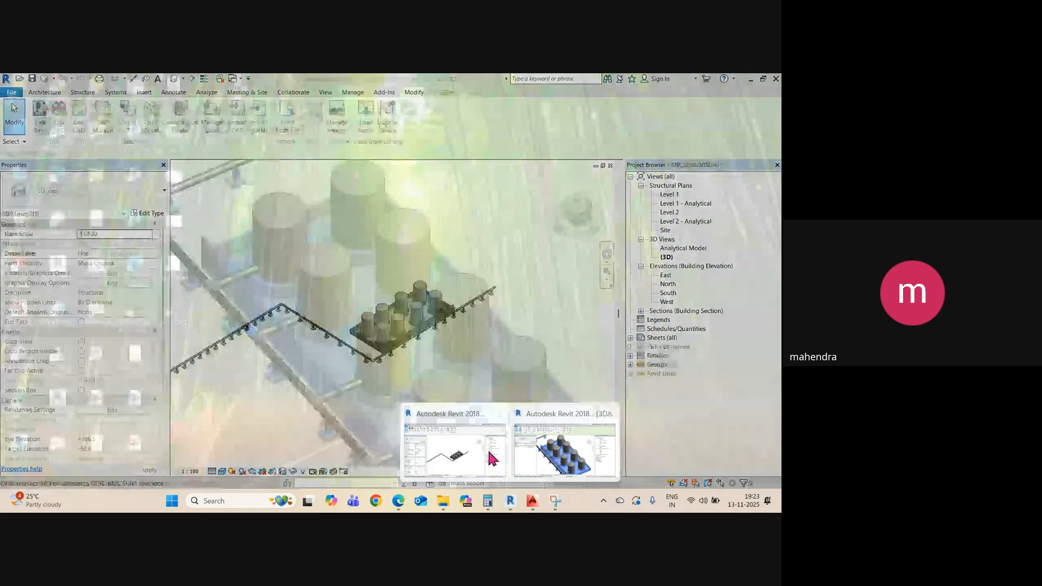
scroll(375, 315, "up", 10)
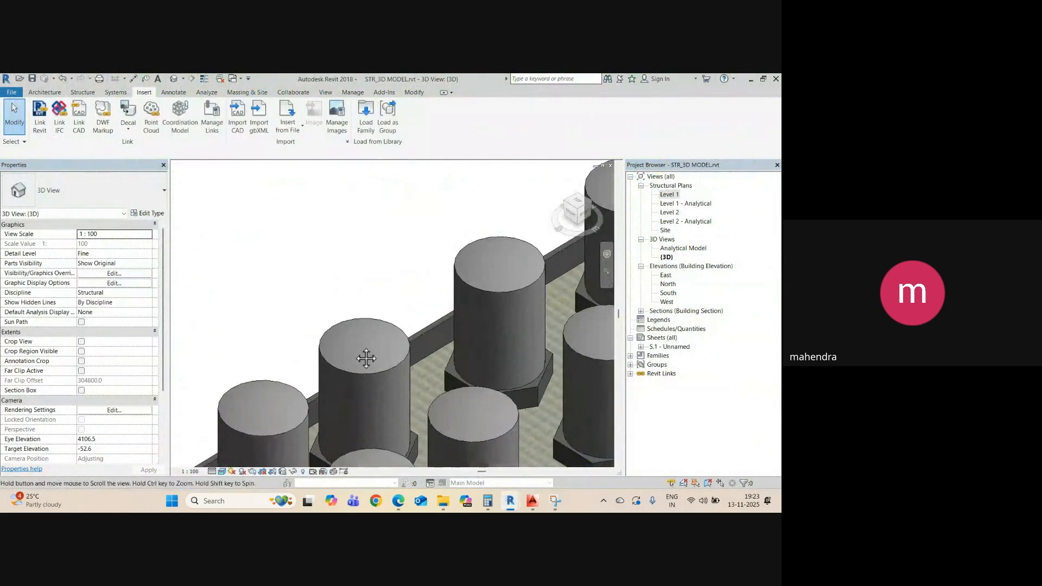
middle_click_drag(380, 348, 432, 358, "shift")
scroll(386, 331, "down", 5)
middle_click_drag(387, 331, 517, 380, "shift")
scroll(342, 217, "up", 8)
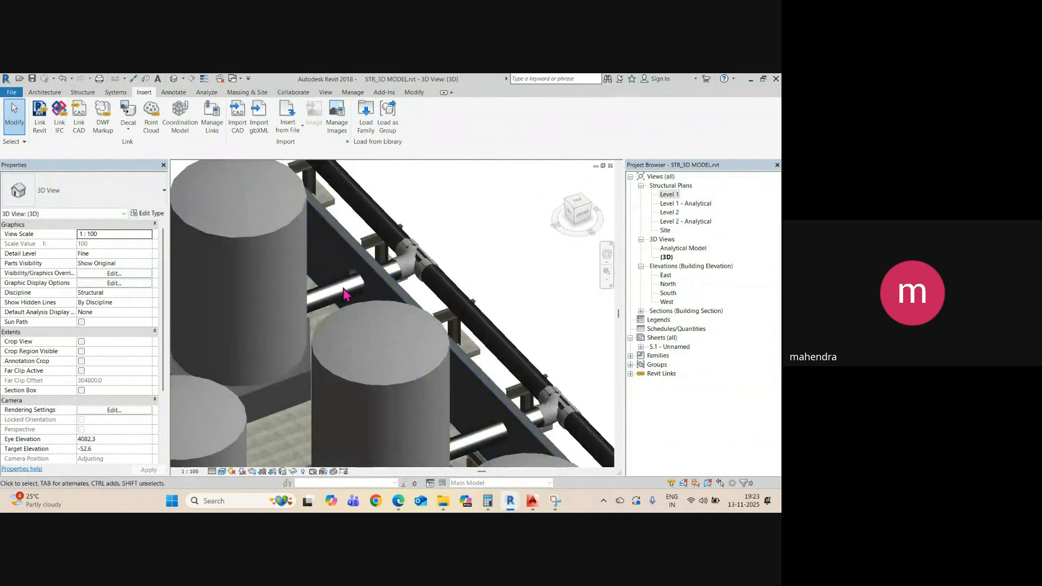
scroll(379, 279, "down", 8)
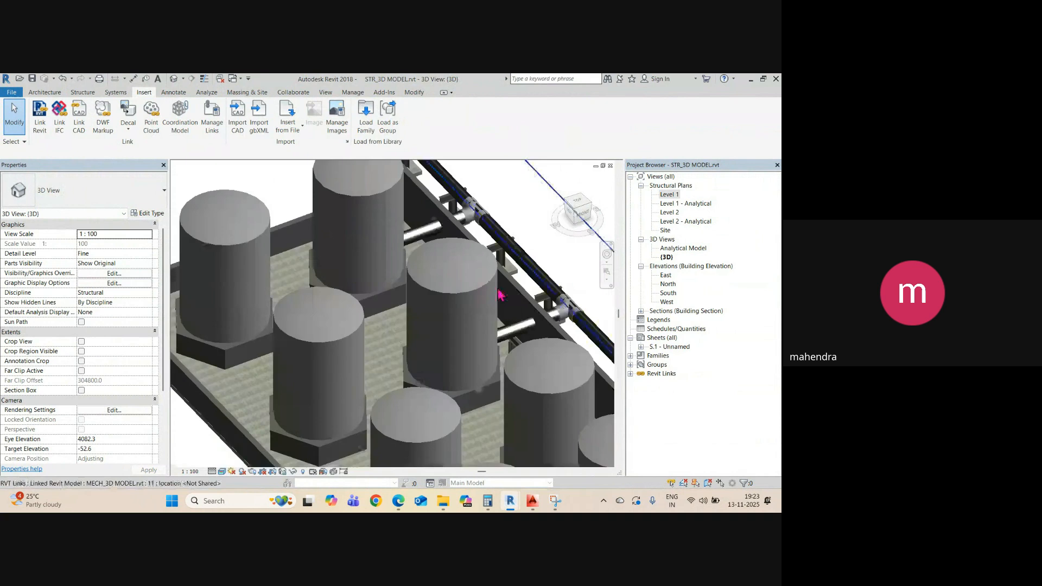
scroll(455, 296, "up", 8)
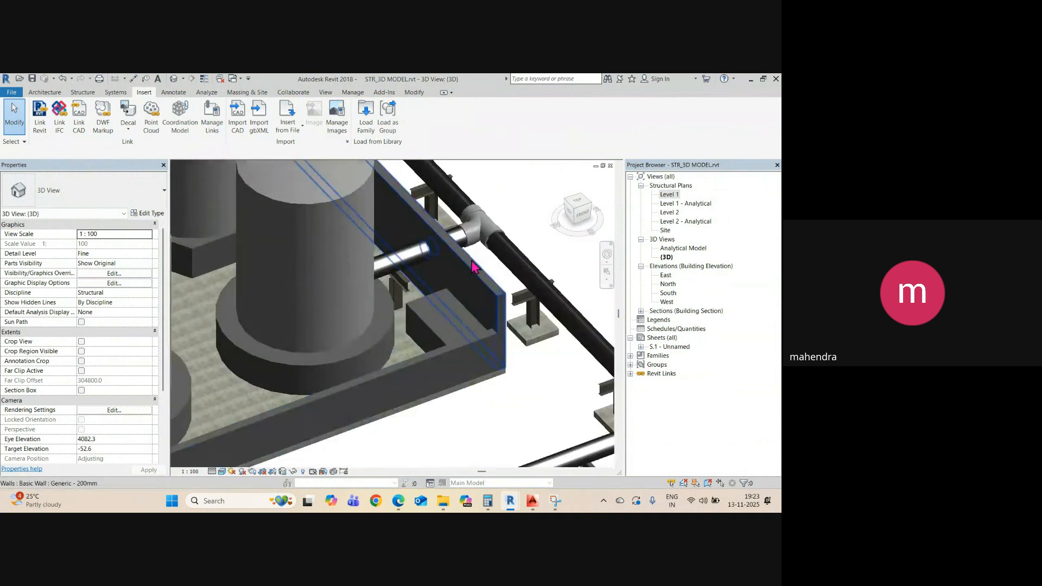
- Select the slab's perimeter wall beside the pipe rack and inspect it within the whole structural model
left_click(472, 267)
scroll(472, 267, "down", 5)
middle_click_drag(514, 353, 274, 293, "shift")
scroll(277, 341, "down", 6)
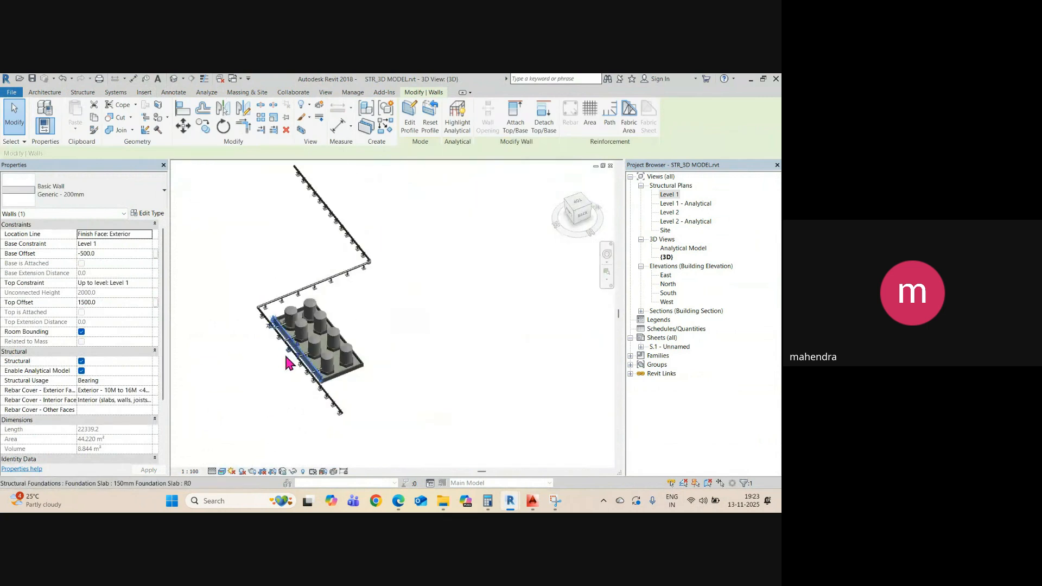
middle_click_drag(284, 353, 326, 369, "shift")
left_click(454, 372)
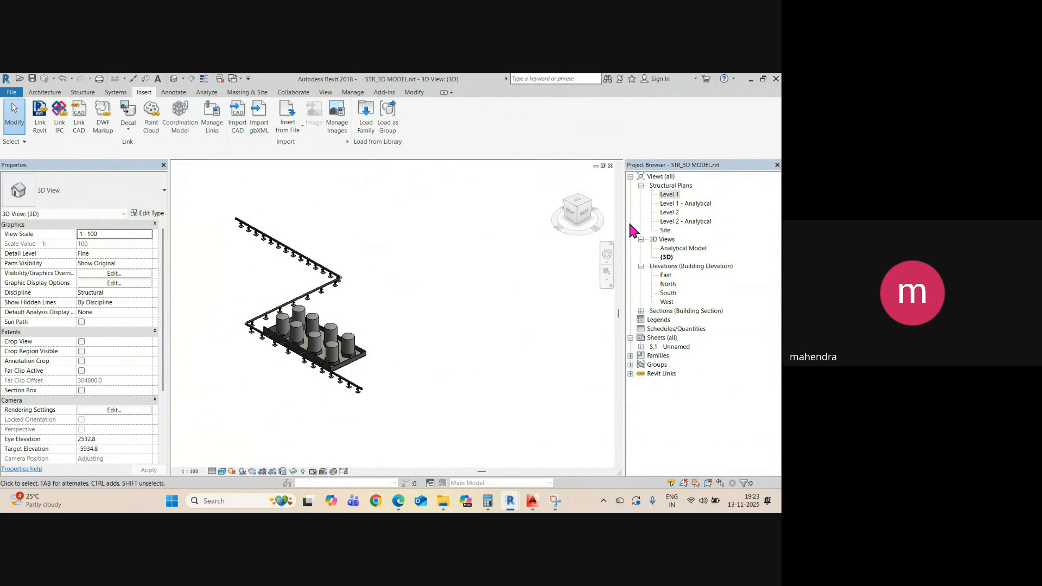
- Open the structural Level 1 plan and examine the base point location on the slab's lower wall edge
double_click(665, 195)
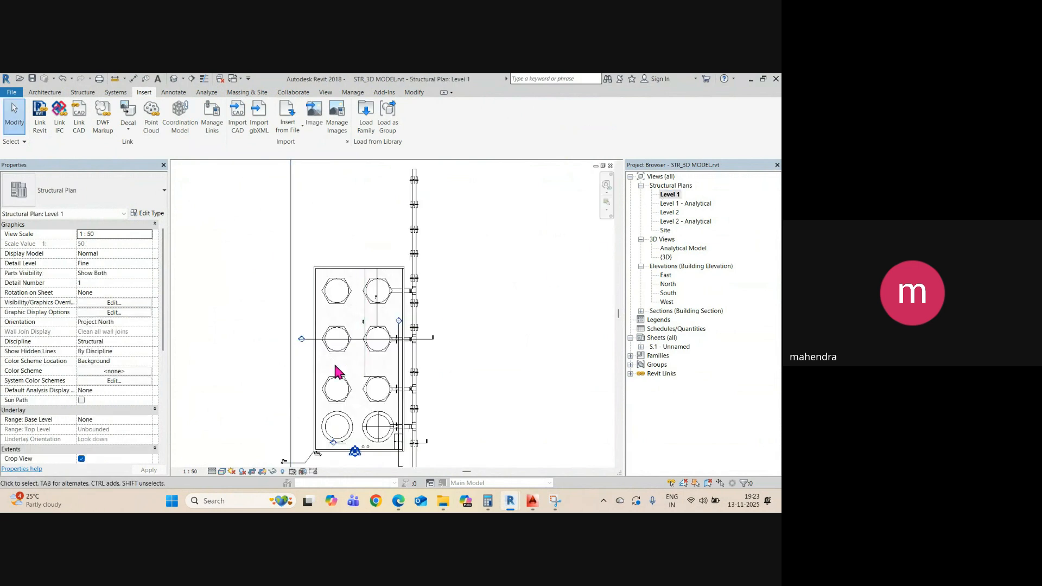
scroll(337, 367, "up", 2)
middle_click_drag(338, 367, 359, 263)
scroll(362, 346, "up", 10)
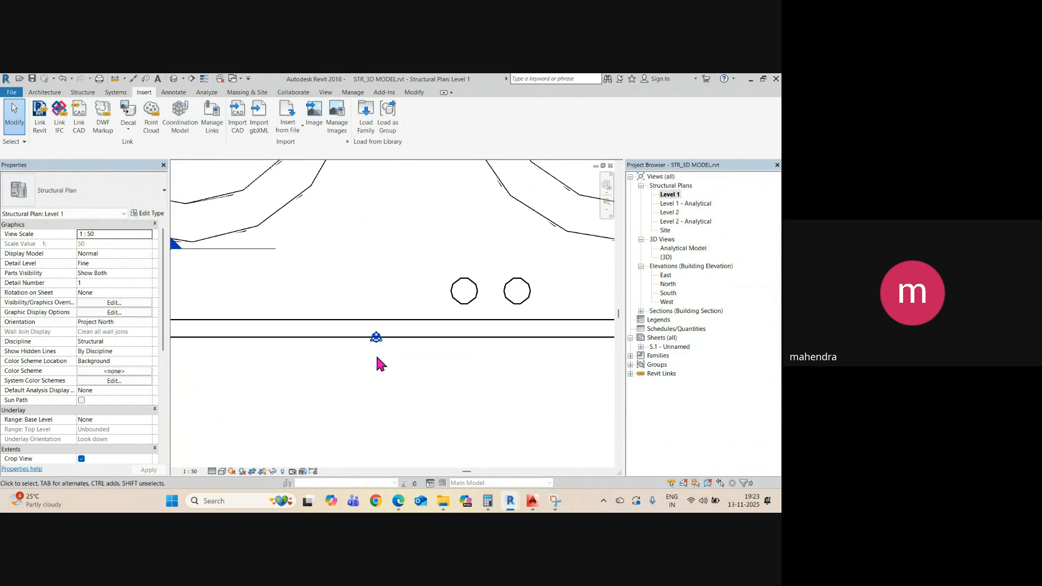
scroll(394, 325, "up", 2)
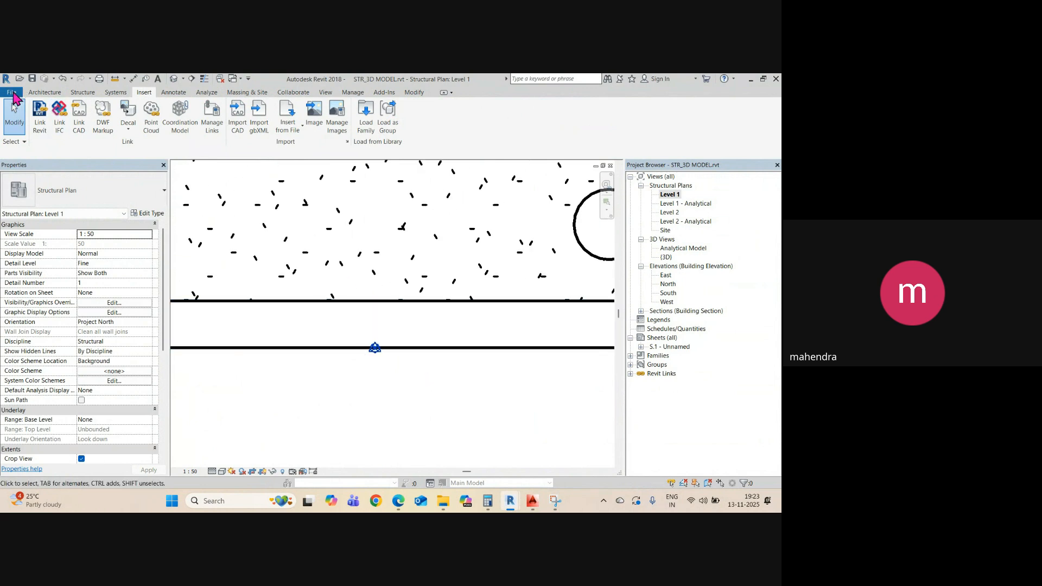
- Create a new project from the Structural Analysis-DefaultMetric.rte template and set the Level 2 plan's detail level to Medium
left_click(13, 92)
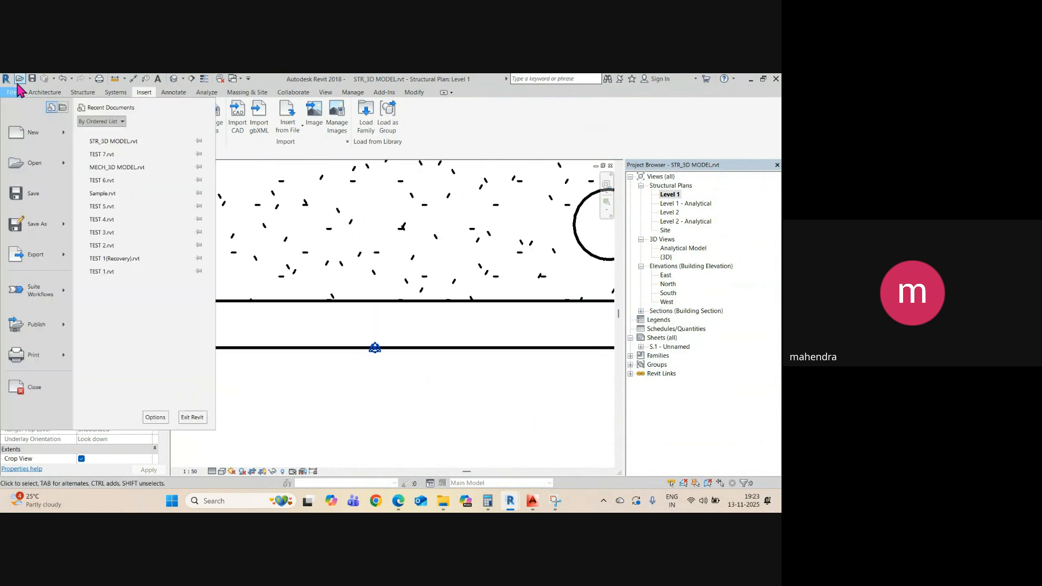
left_click(34, 134)
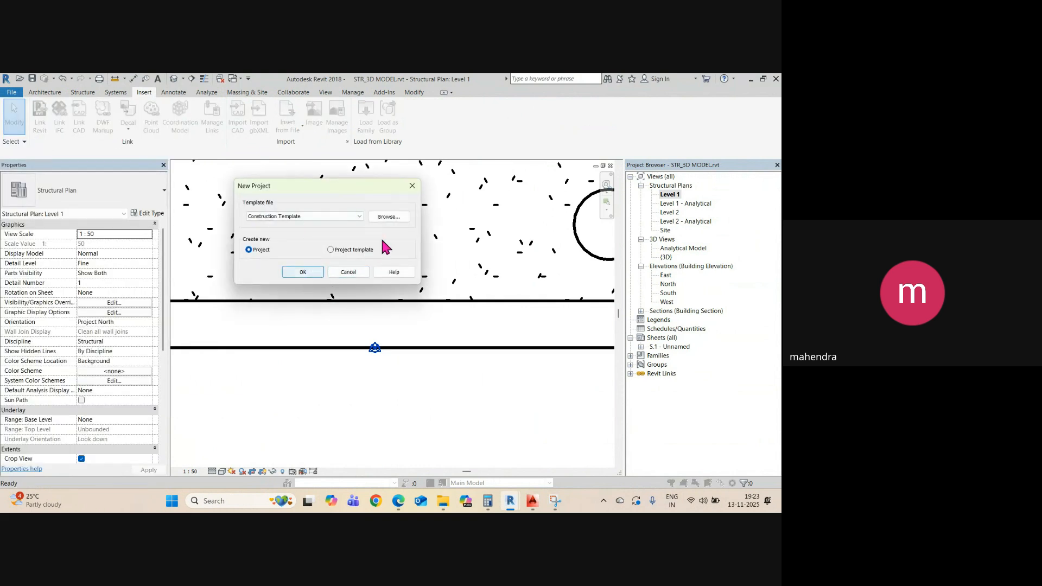
left_click(389, 217)
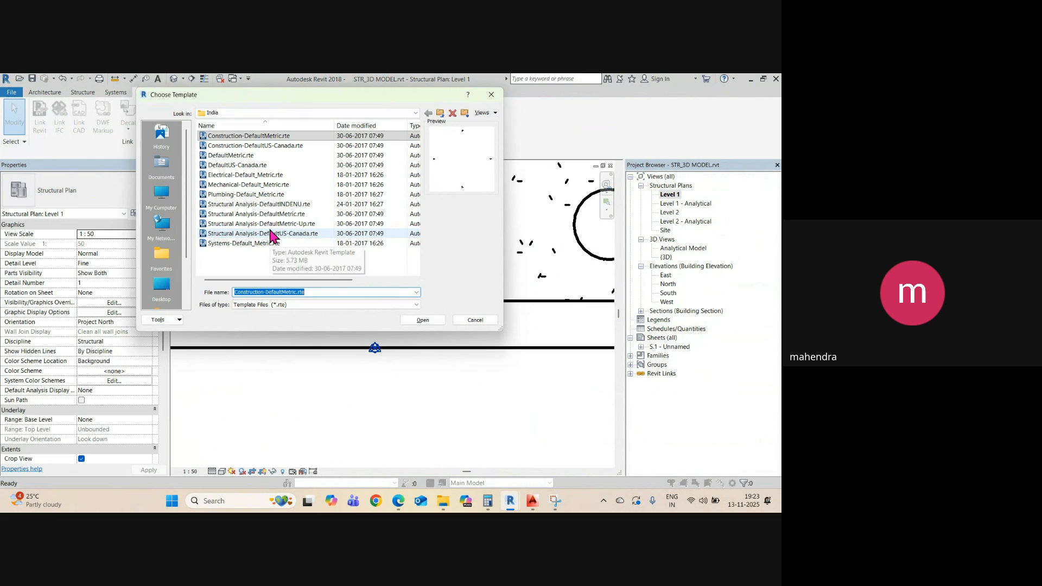
left_click(275, 214)
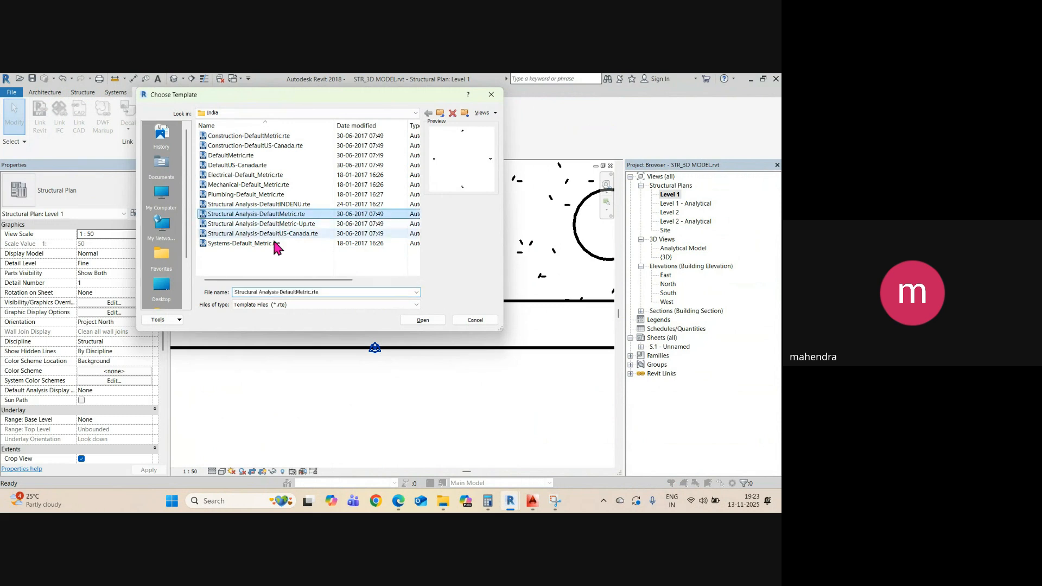
left_click(429, 322)
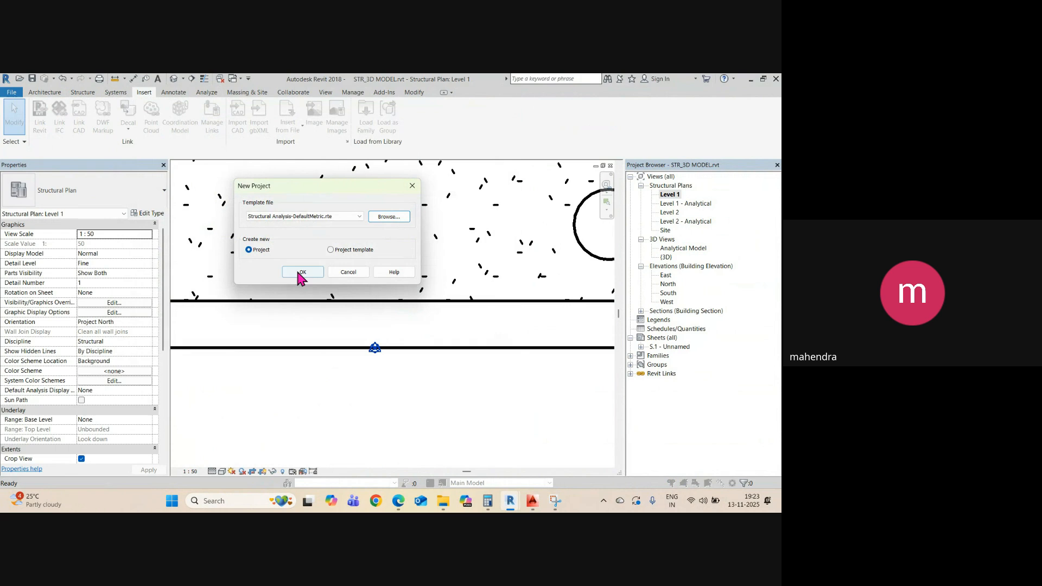
left_click(302, 273)
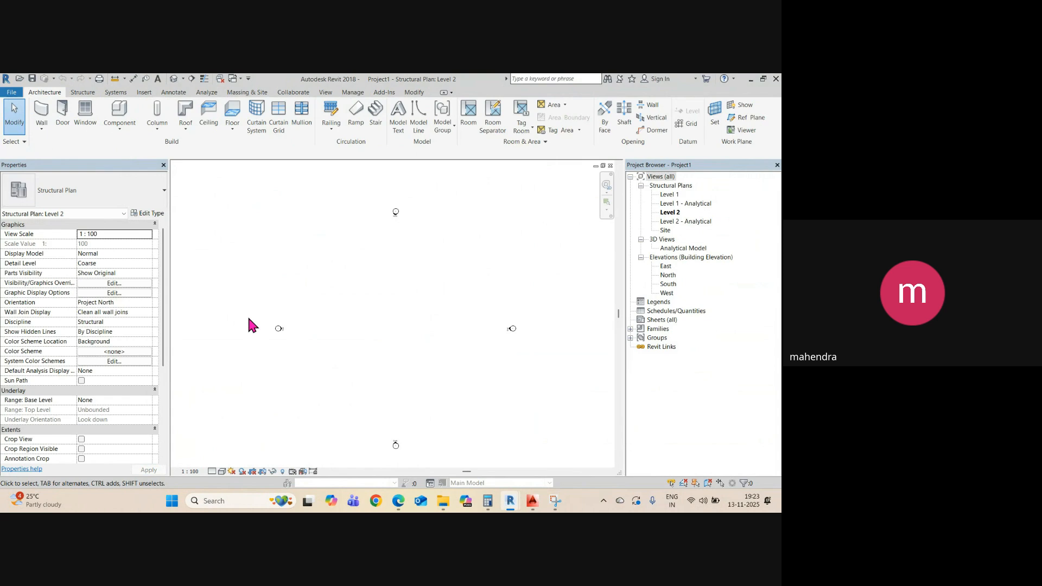
left_click(222, 471)
left_click(226, 450)
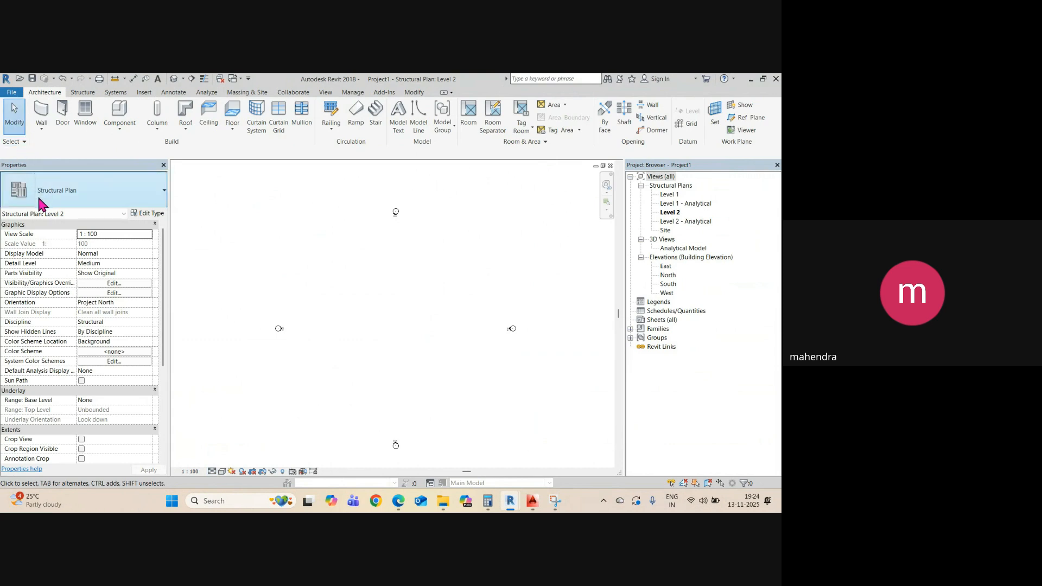
- Save the new project as TEST8 in the Desktop folder Revit Training\04.10.2025
left_click(11, 91)
left_click(36, 197)
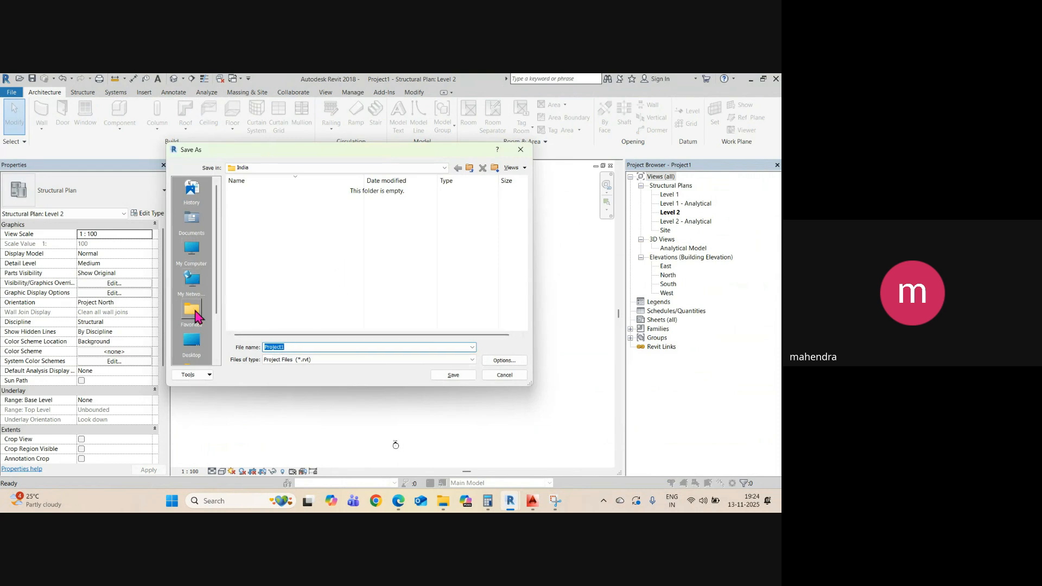
left_click(191, 340)
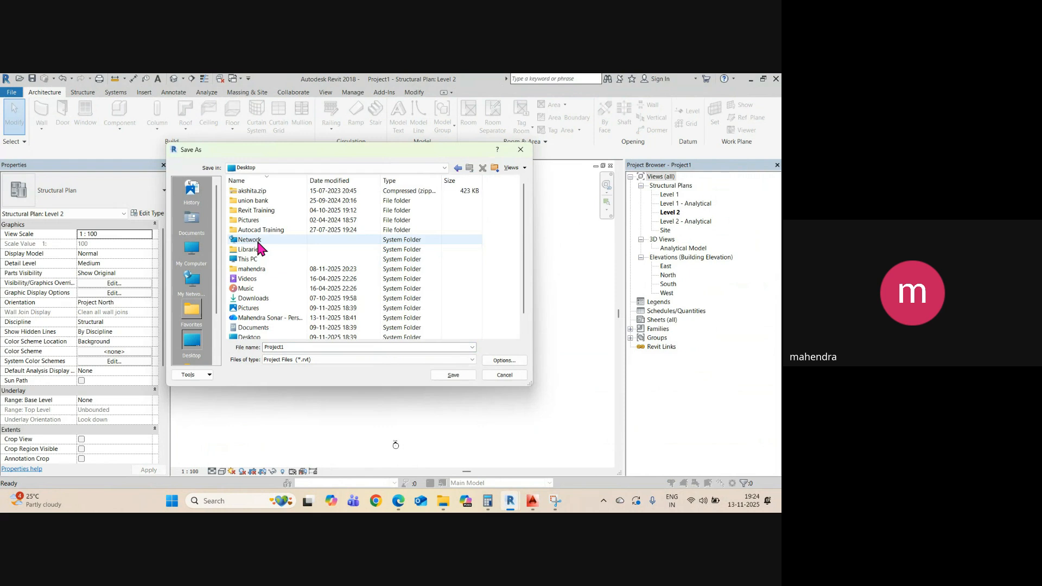
double_click(256, 211)
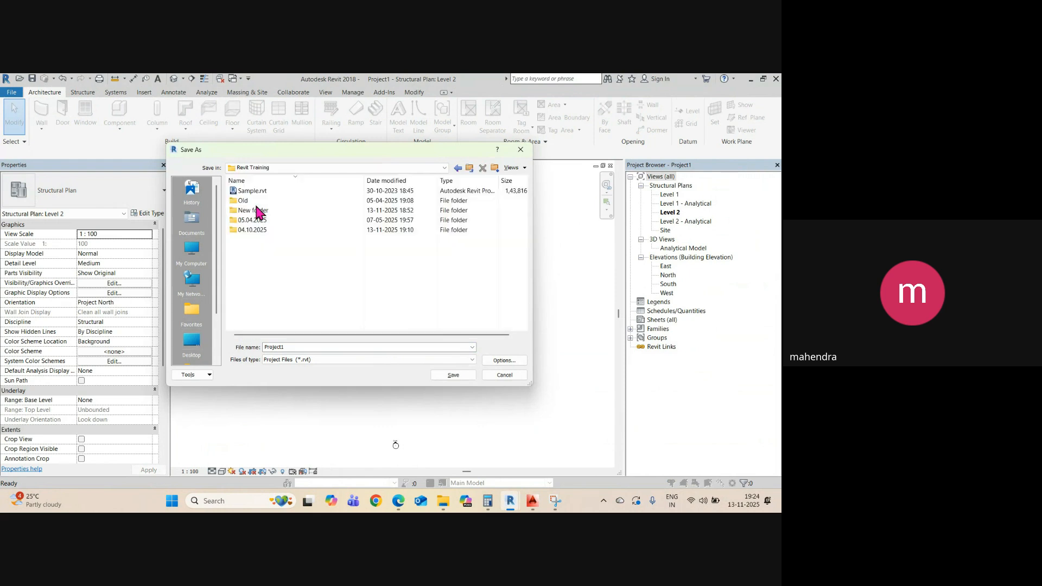
double_click(250, 230)
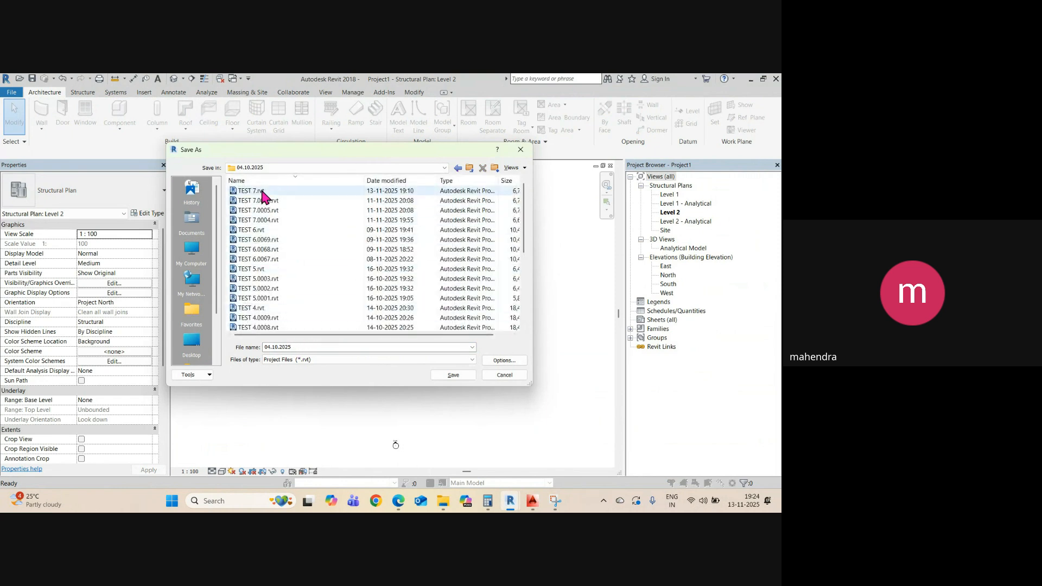
left_click(262, 192)
left_click(282, 346)
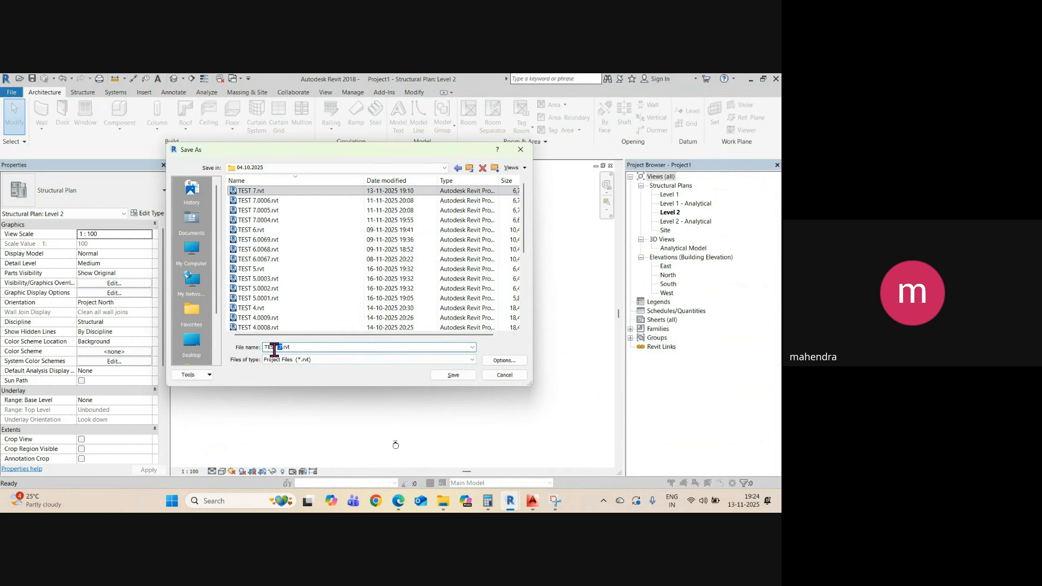
left_click(458, 374)
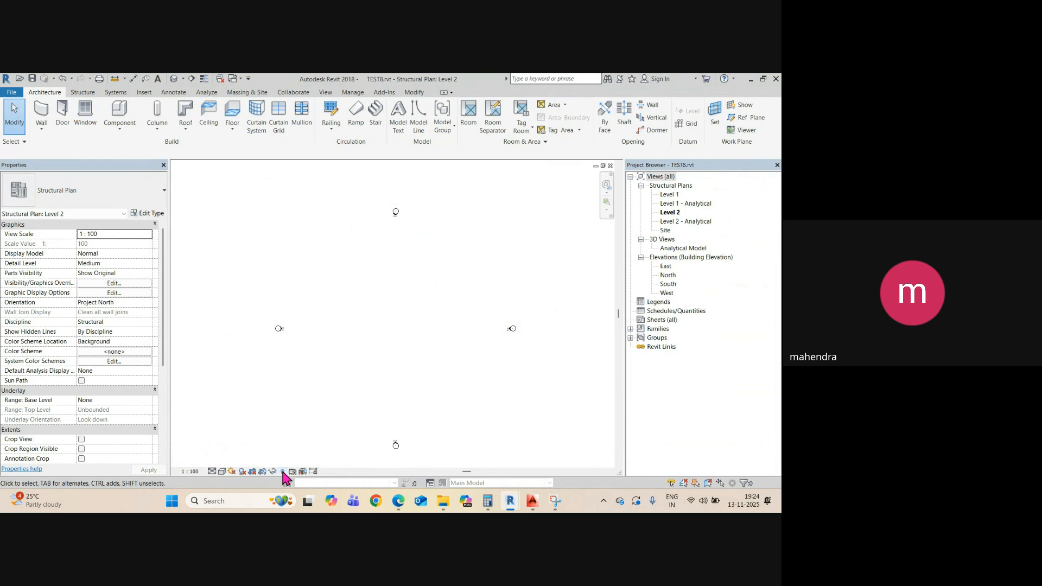
- Turn on the Site category with its Project Base Point and Survey Point in the Level 2 plan's visibility overrides
key("v")
key("g")
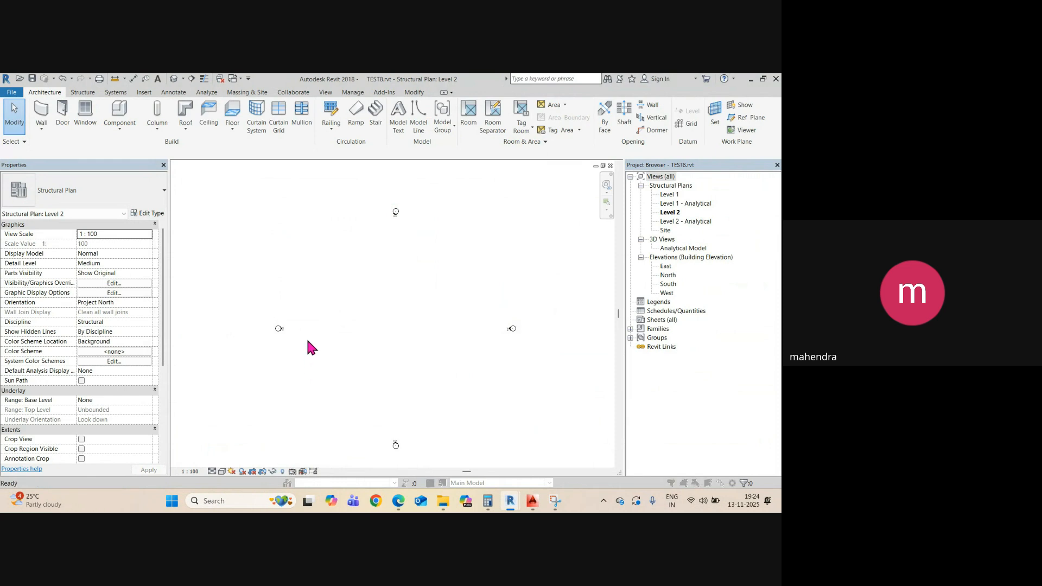
left_click(363, 293)
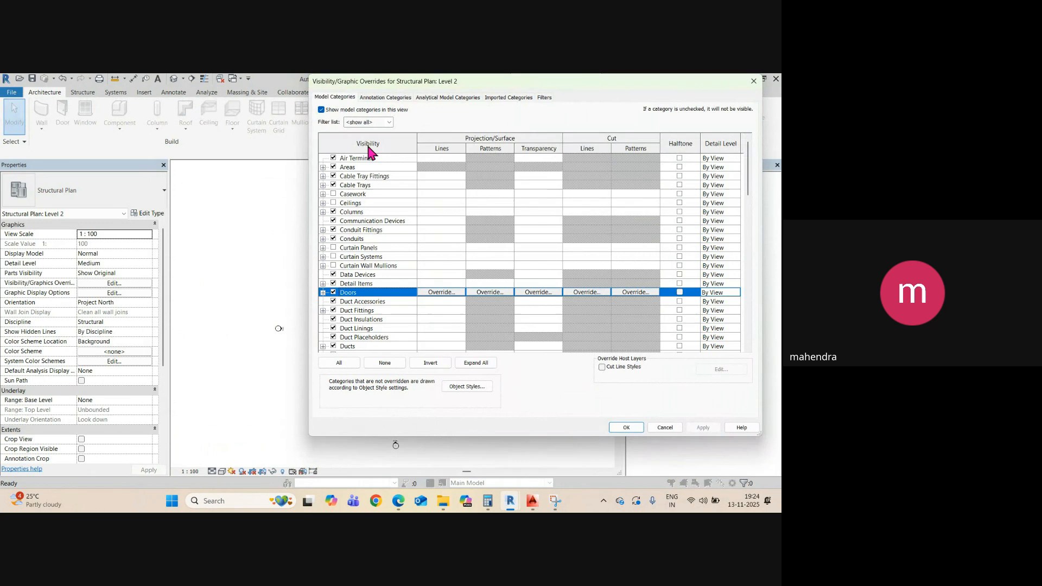
key("s")
key("s")
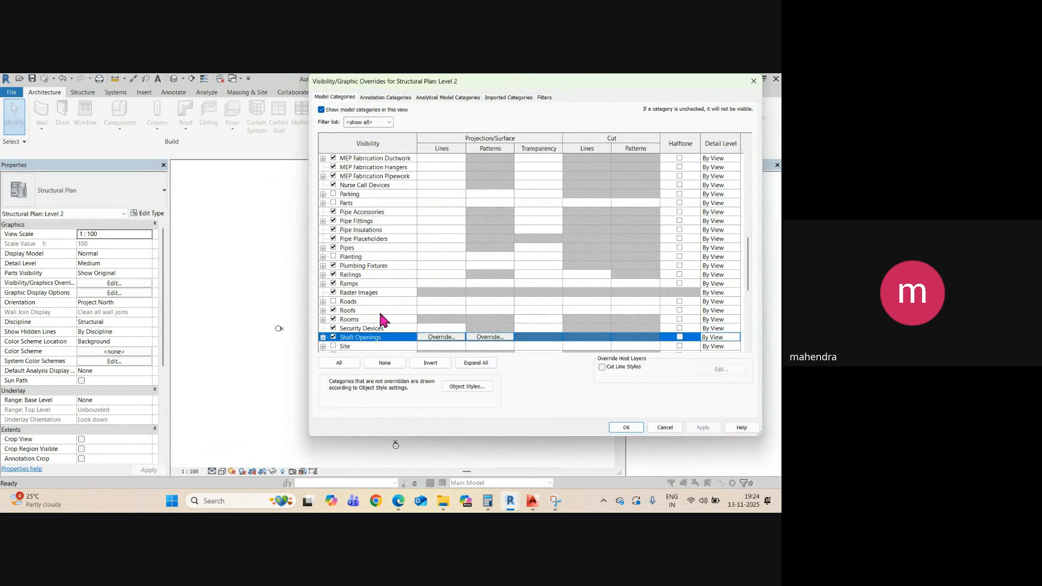
left_click(334, 346)
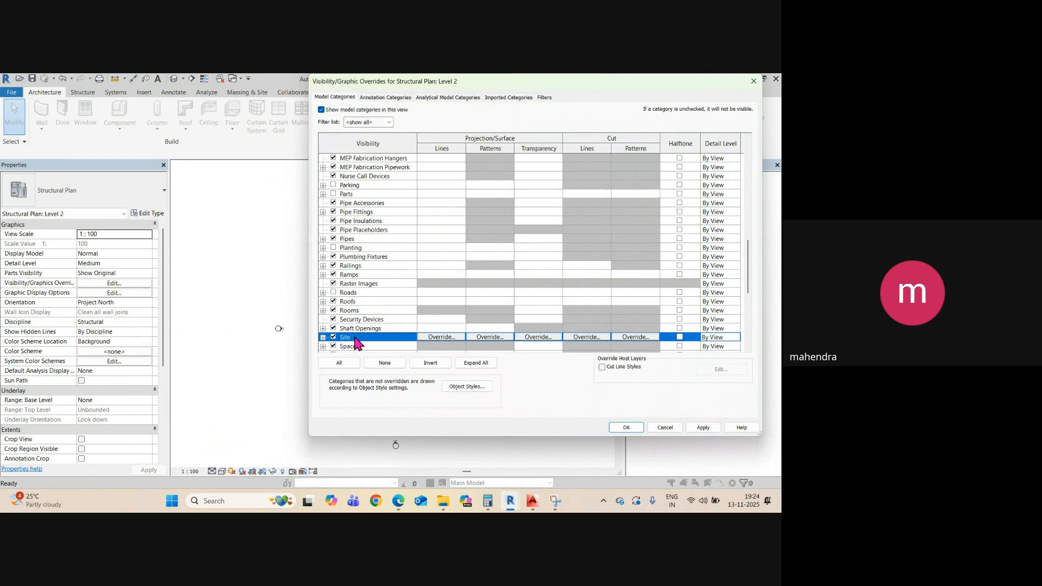
left_click(323, 337)
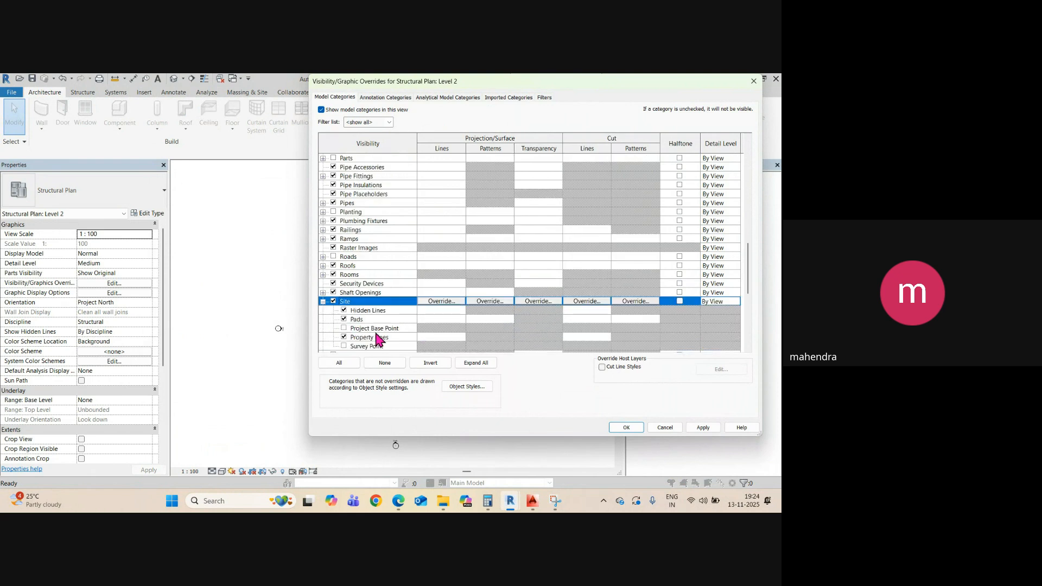
left_click(344, 329)
left_click(344, 346)
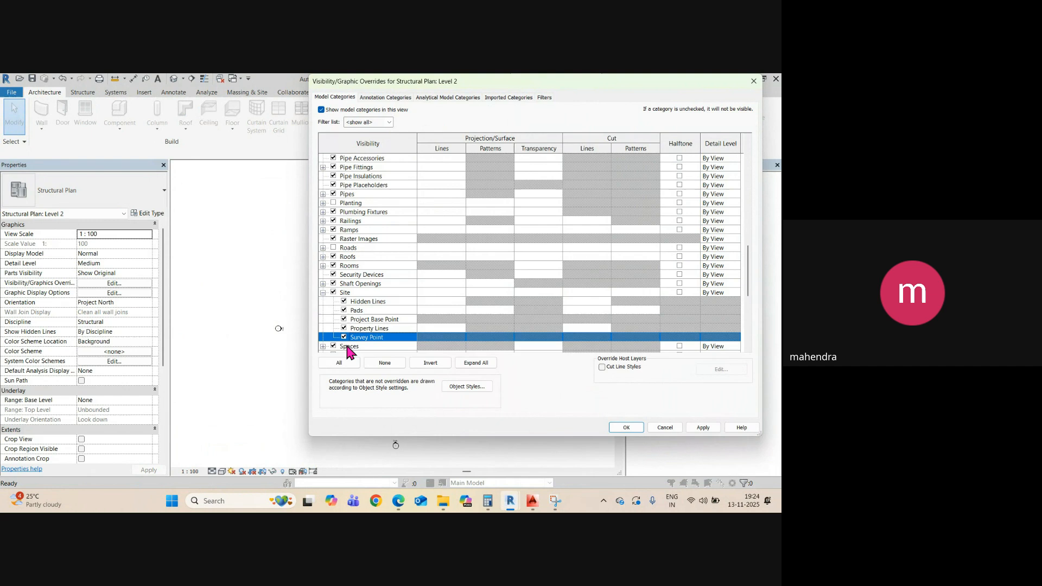
left_click(702, 427)
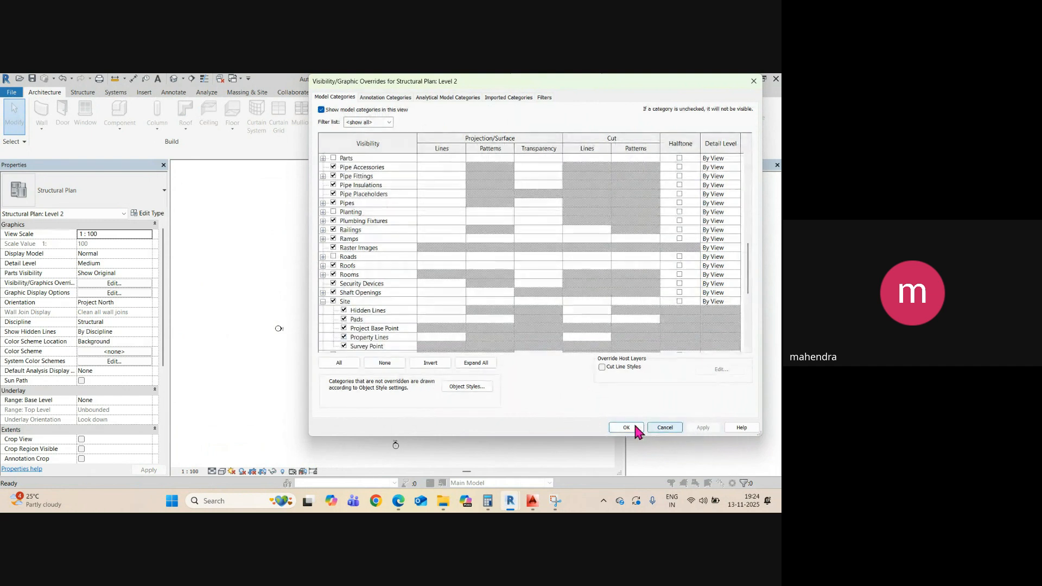
left_click(626, 428)
- Place a Horizontal spot coordinate with leader and shoulder on the coincident project base point and survey point in the Level 2 plan
scroll(374, 338, "up", 3)
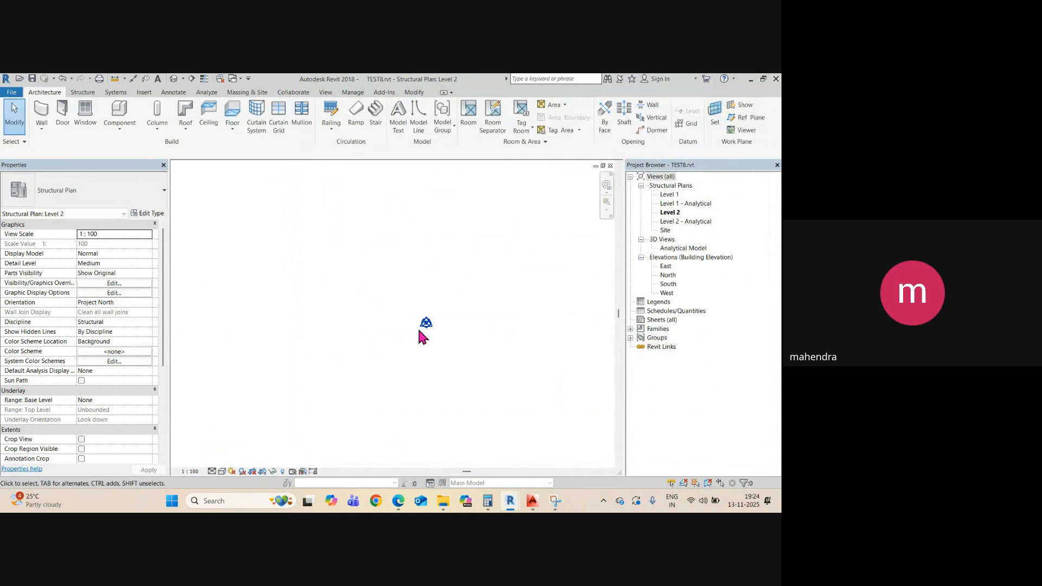
scroll(327, 339, "down", 3)
scroll(373, 342, "up", 3)
mouse_move(331, 334)
middle_mouse_down()
mouse_move(335, 353)
mouse_move(456, 287)
mouse_move(418, 328)
middle_mouse_up()
left_click(174, 92)
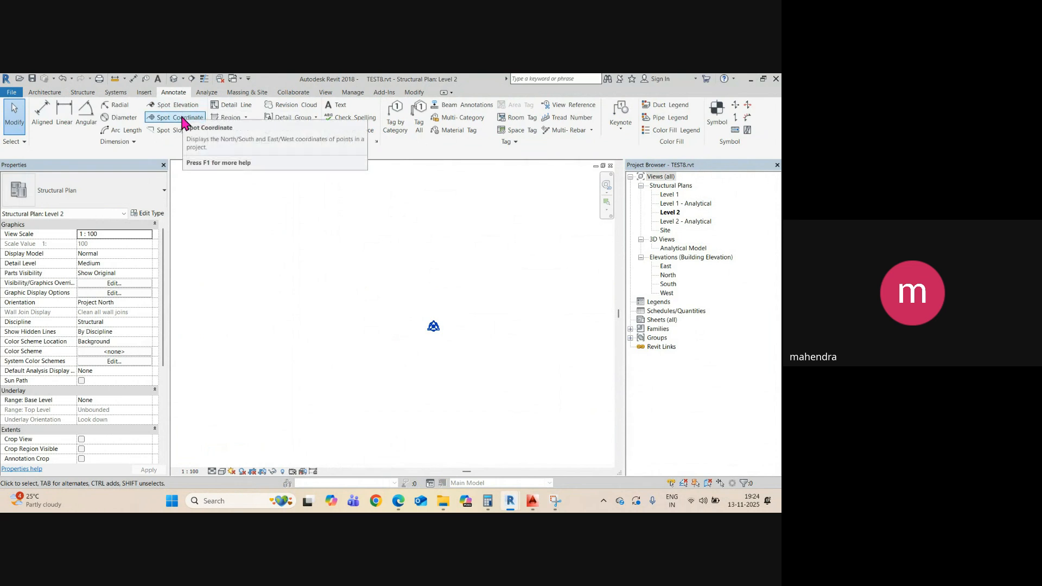
left_click(184, 122)
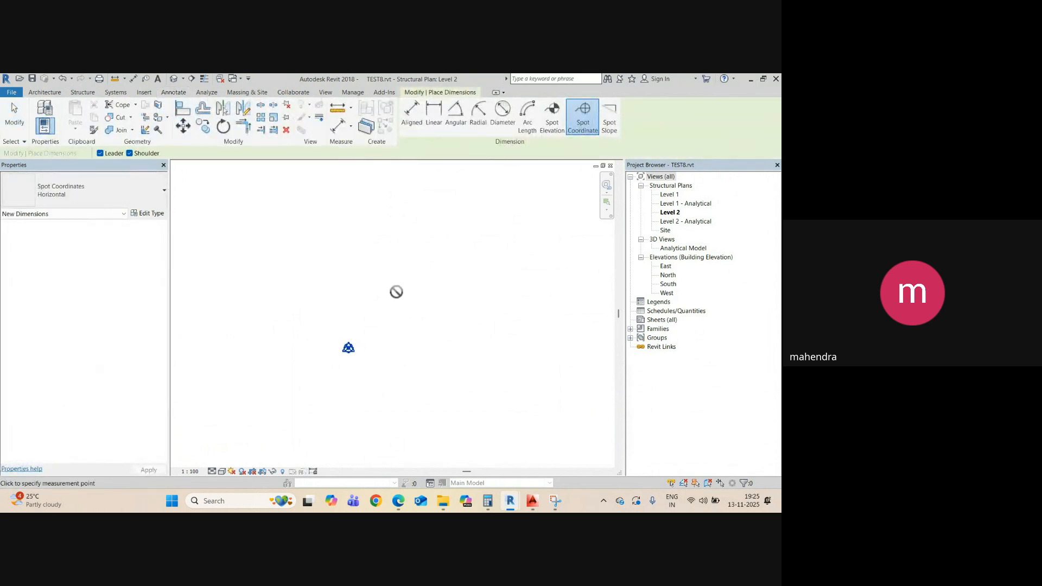
left_click(348, 349)
middle_click_drag(349, 349, 307, 365)
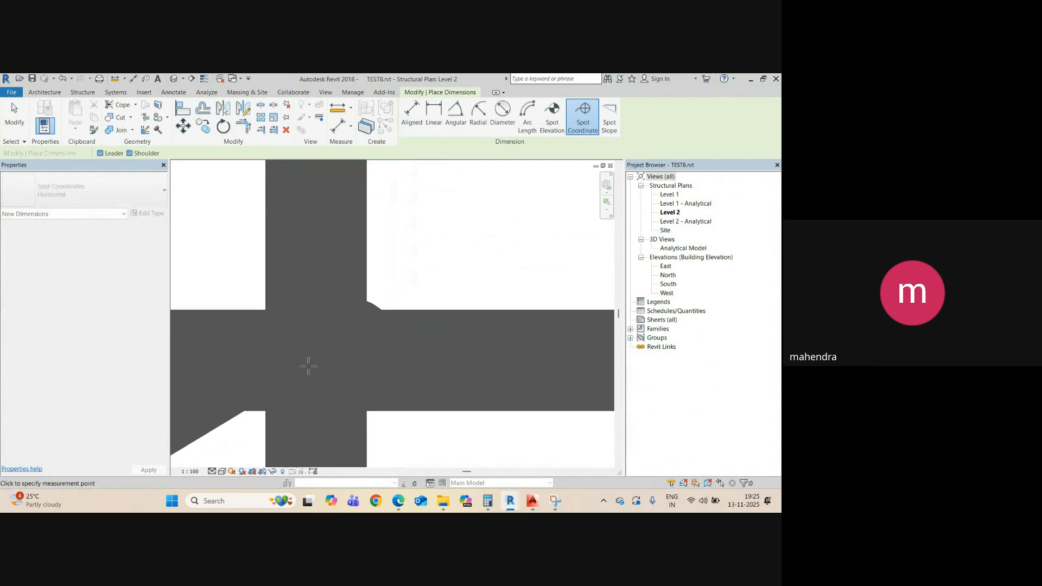
scroll(282, 348, "down", 14)
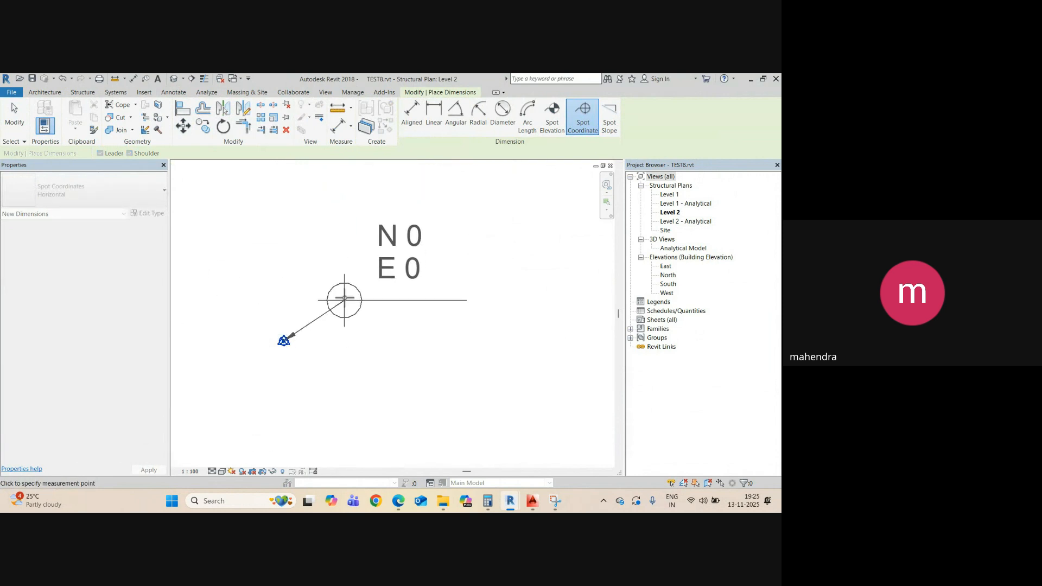
left_click(342, 282)
left_click(459, 300)
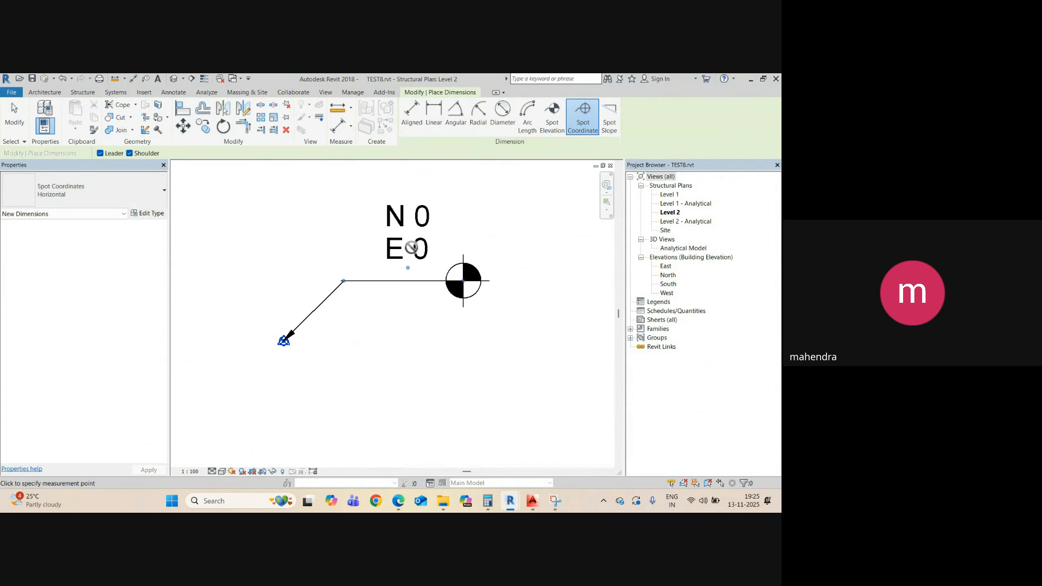
scroll(337, 348, "down", 5)
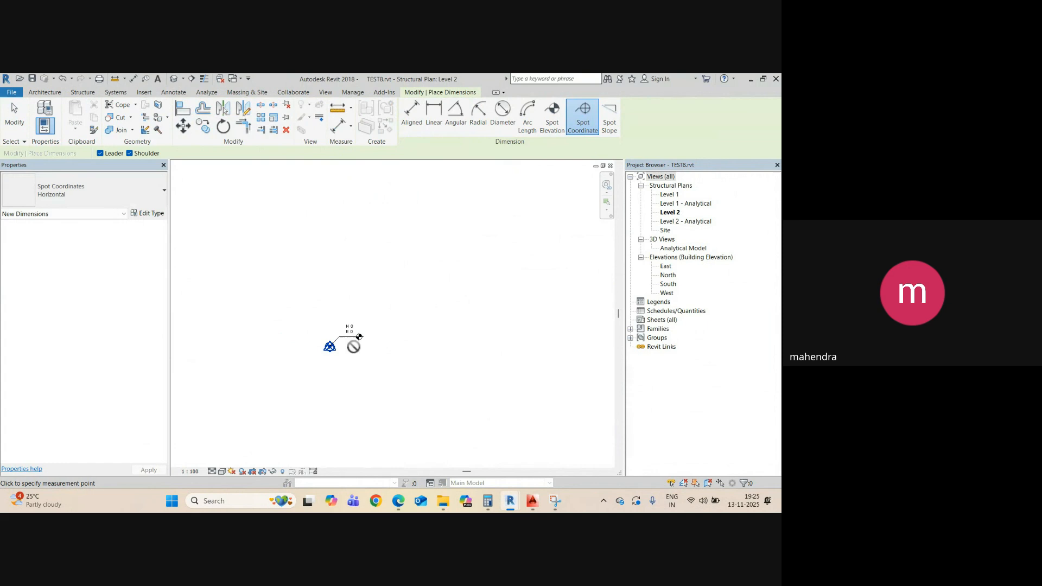
scroll(353, 346, "up", 3)
key("Escape")
key("Escape")
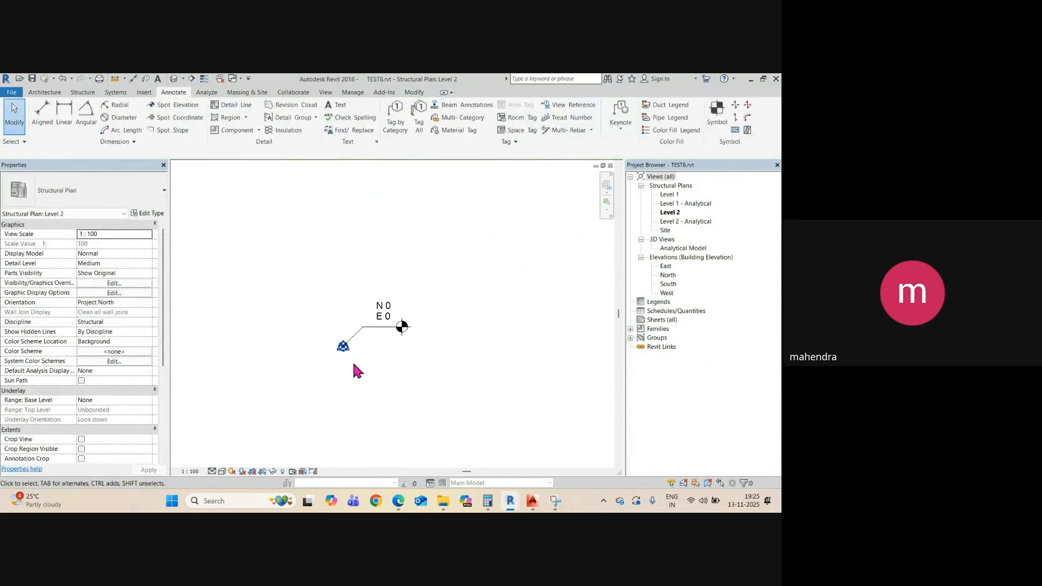
- Create a rectangular Generic 300mm structural floor of about 6800 by 1900 mm above the base point on Level 2
scroll(356, 368, "down", 3)
scroll(386, 350, "up", 2)
middle_click_drag(347, 283, 342, 307)
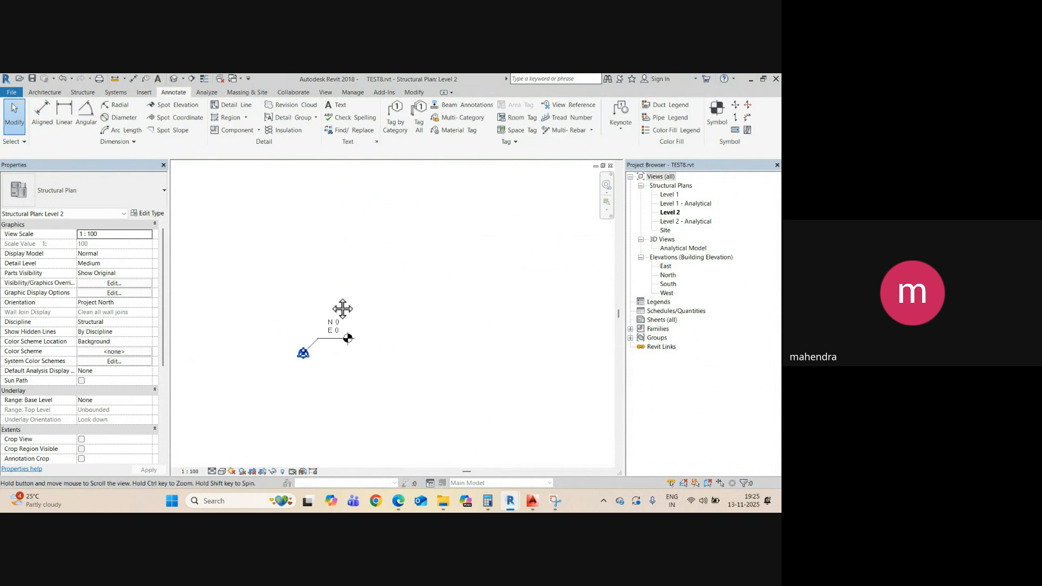
left_click(82, 93)
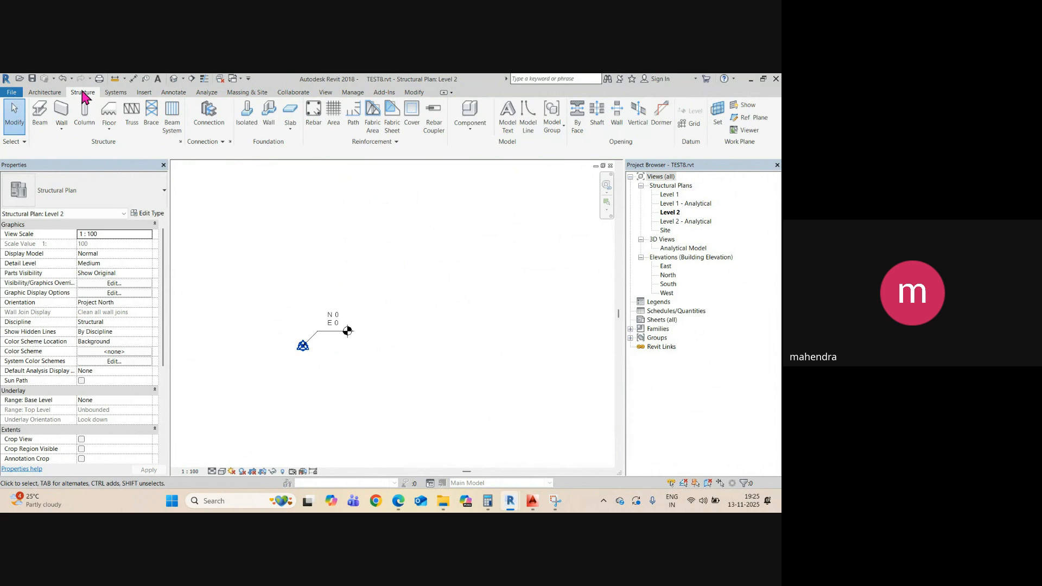
left_click(110, 129)
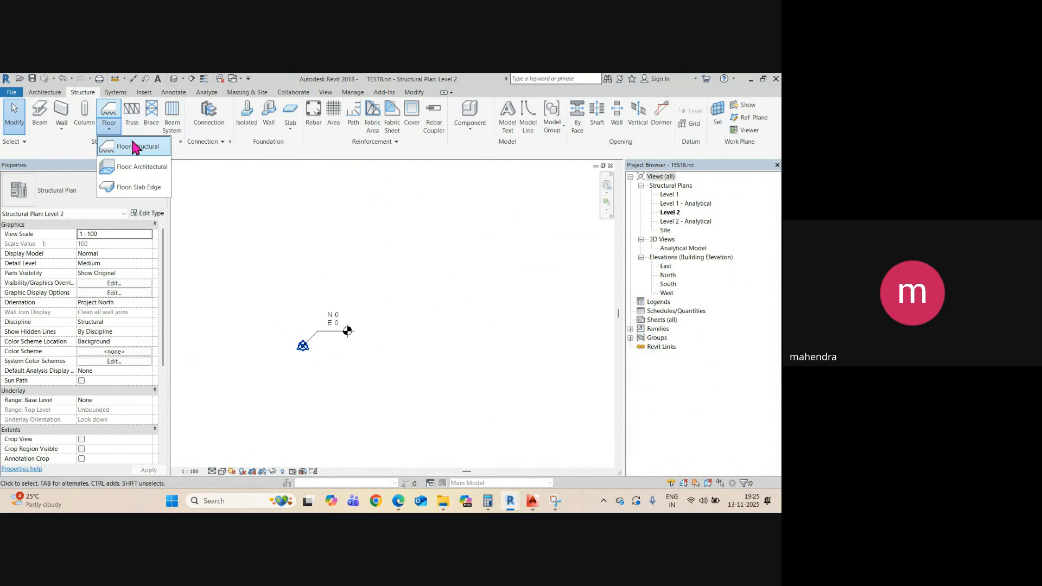
left_click(135, 147)
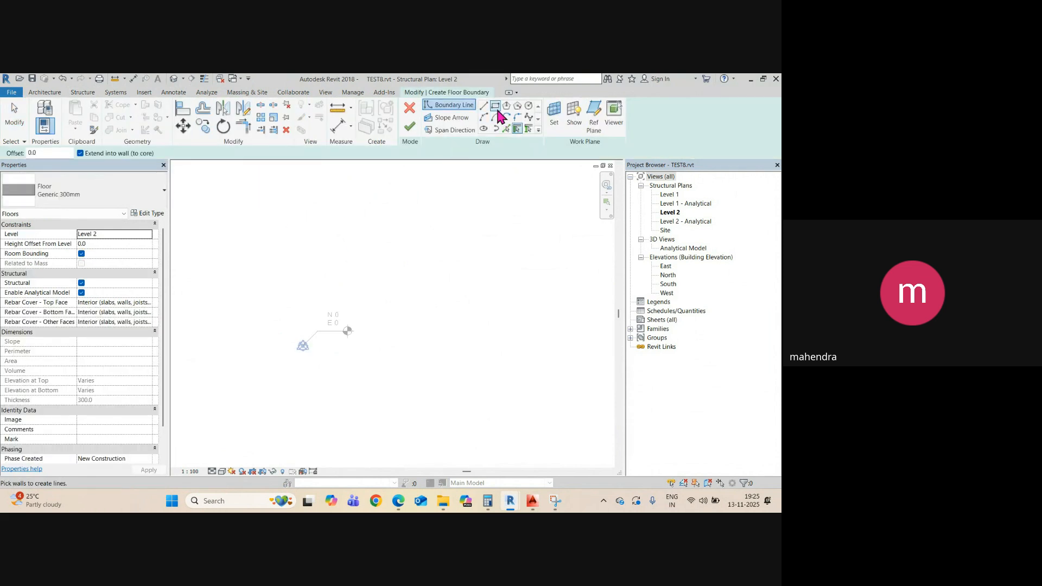
left_click(495, 106)
left_click(314, 193)
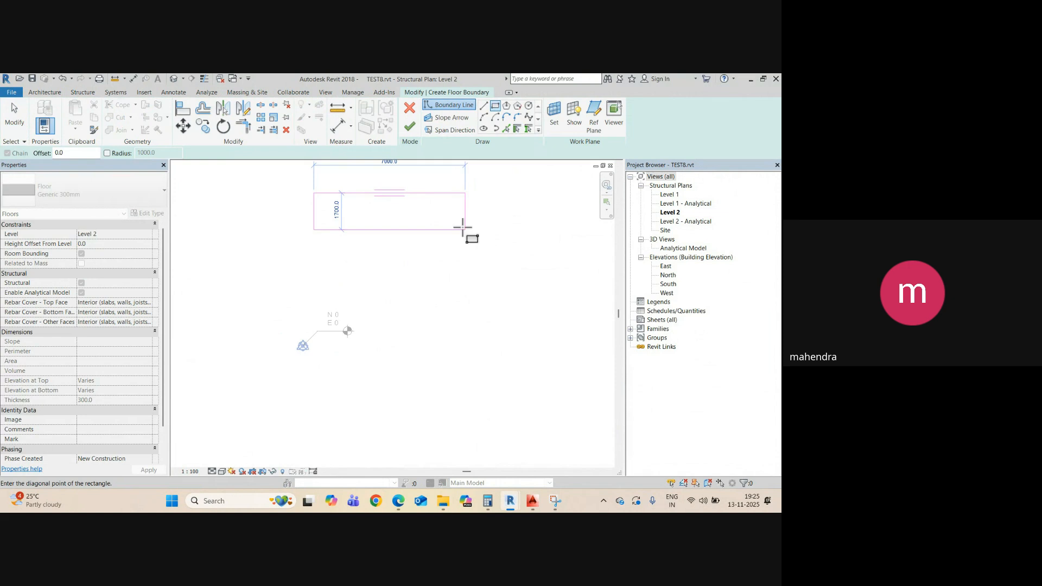
left_click(461, 234)
left_click(410, 126)
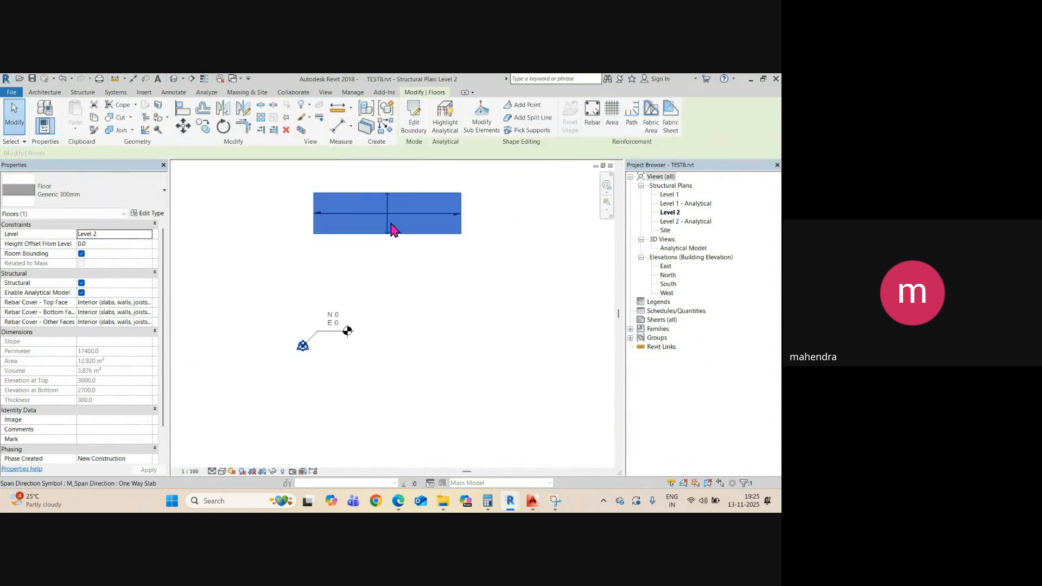
middle_click_drag(391, 223, 426, 328)
left_click(386, 378)
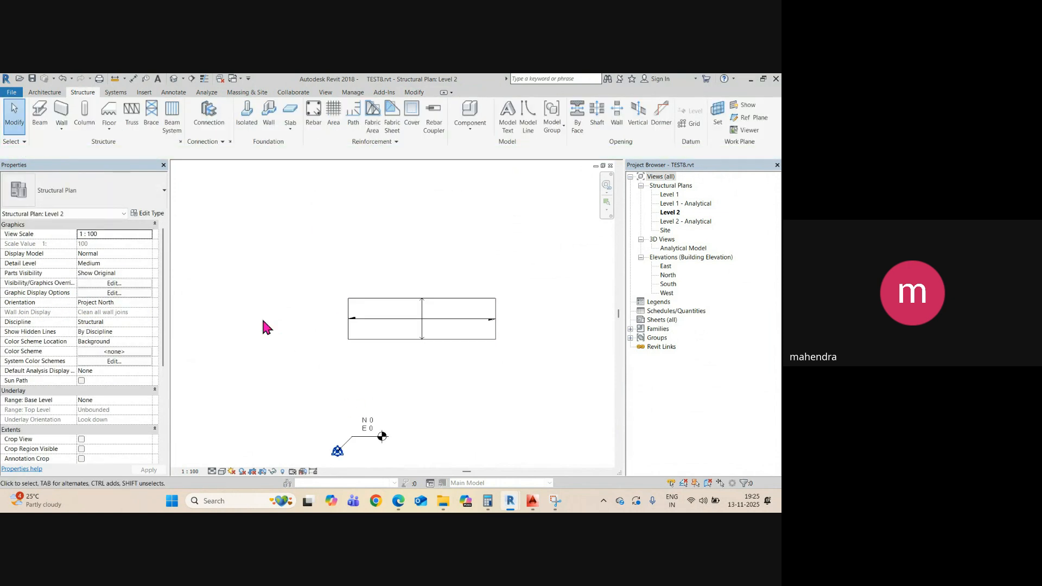
- Place a spot coordinate on the floor's upper-left corner with its leader shoulder extending to the left
left_click(174, 93)
left_click(181, 121)
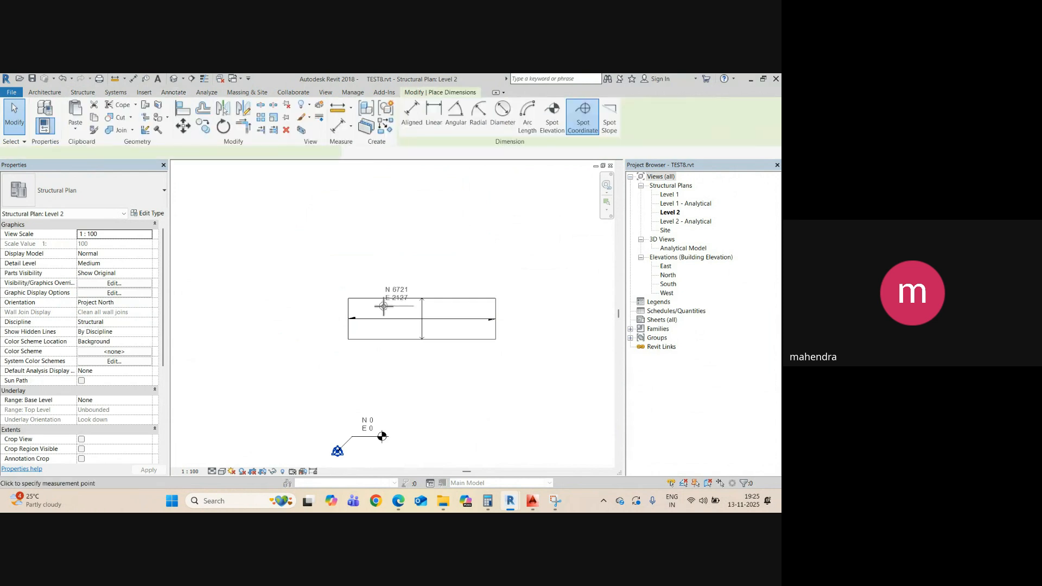
left_click(361, 275)
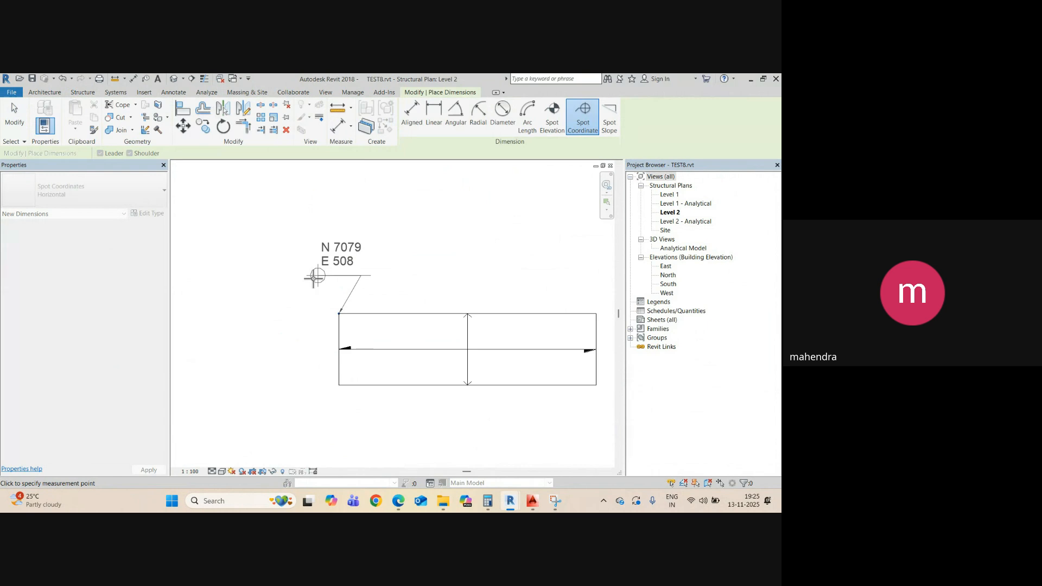
left_click(300, 276)
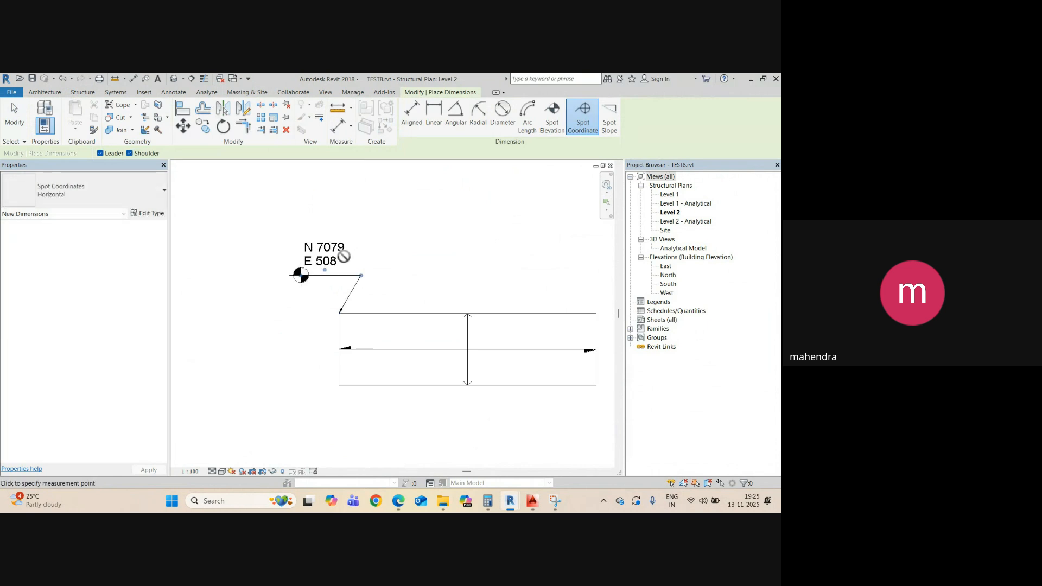
key("Escape")
- Override the project unit settings in the Horizontal spot coordinate type and set its millimetre rounding to 3 decimal places
left_click(310, 257)
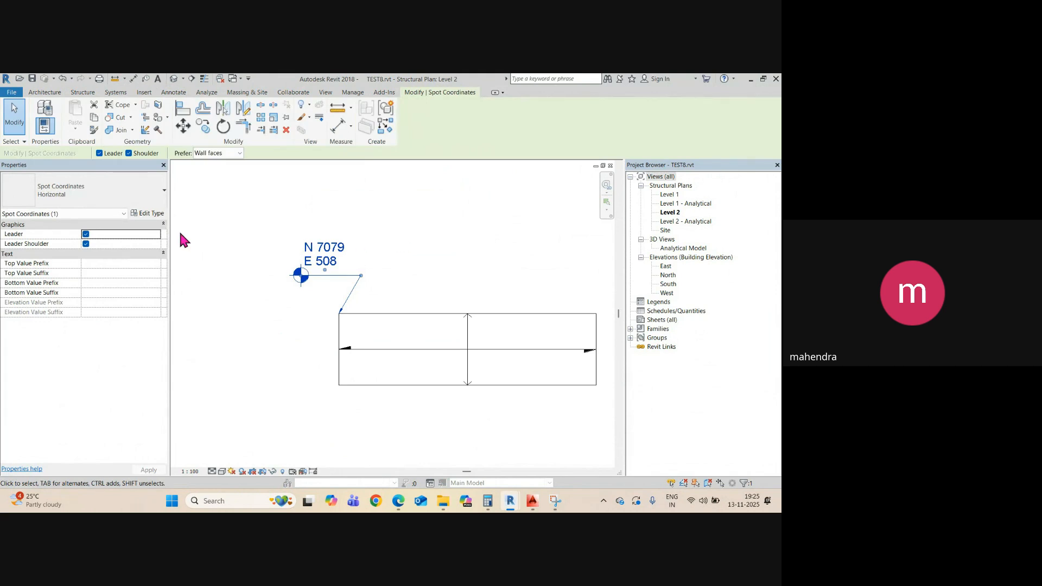
left_click(148, 213)
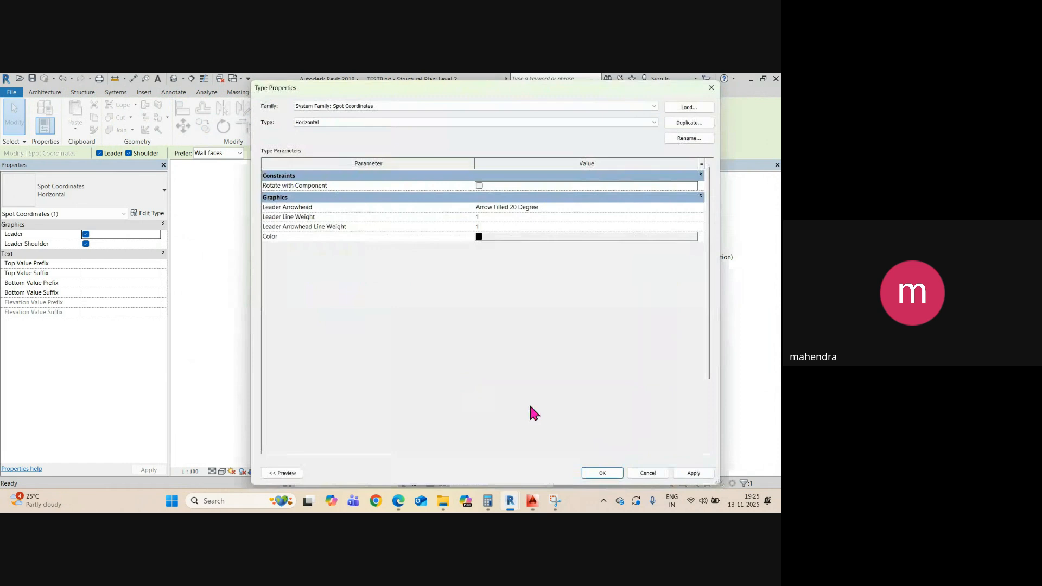
left_click(554, 355)
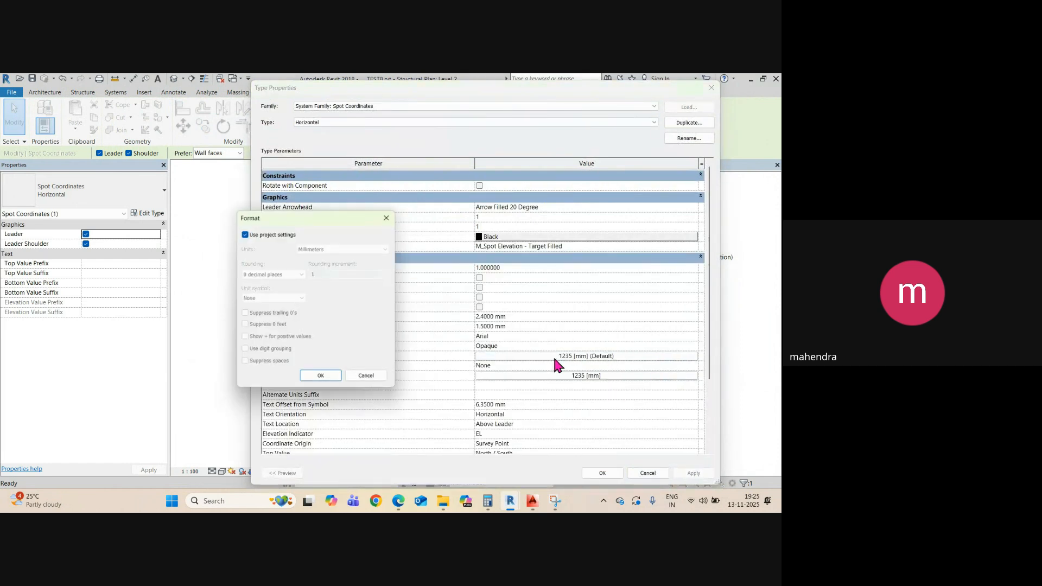
left_click(248, 234)
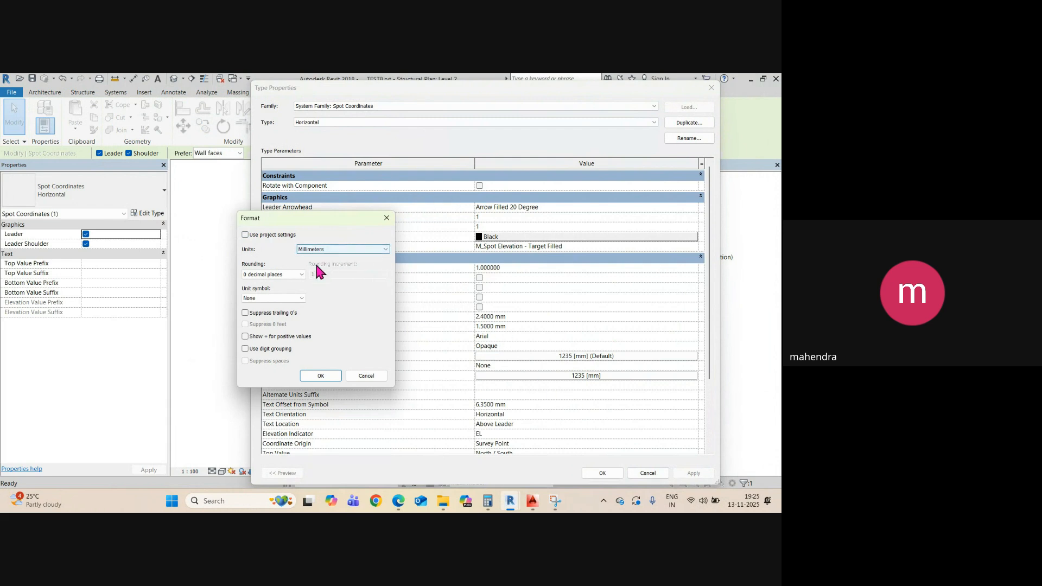
left_click(274, 274)
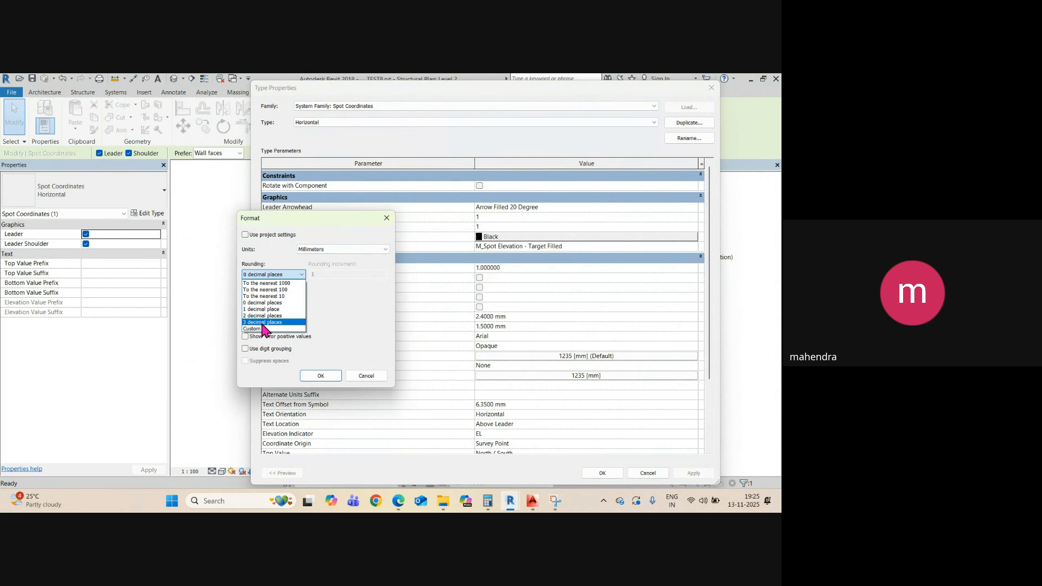
left_click(265, 322)
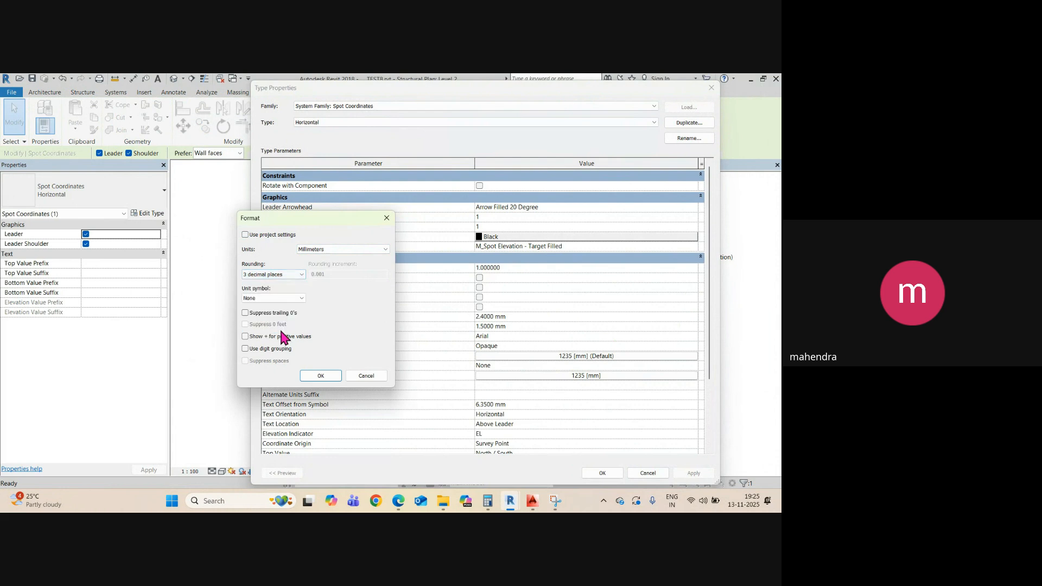
left_click(321, 375)
left_click(611, 473)
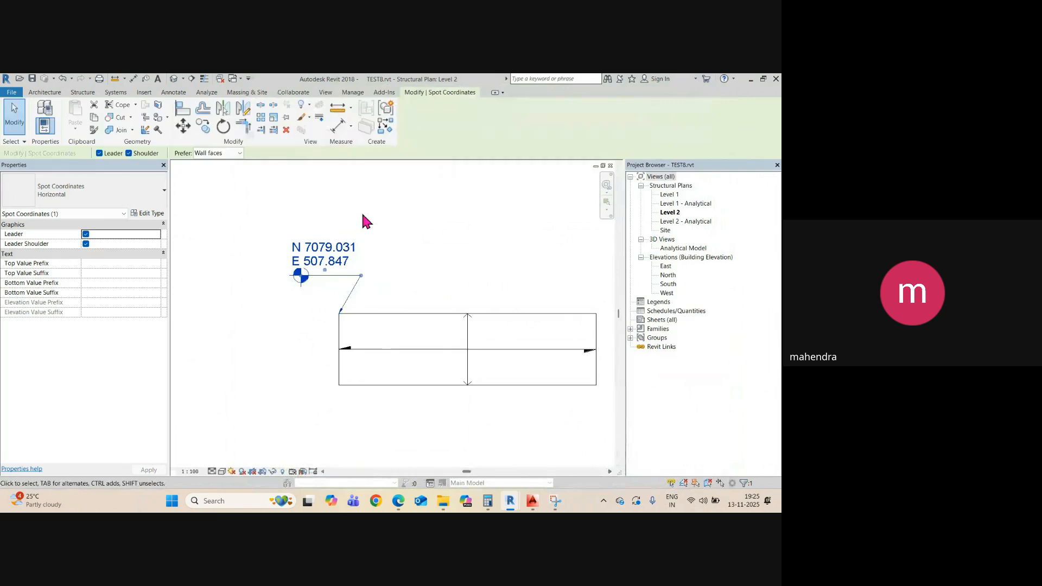
- Compare the spot coordinates at the floor's upper-left corner and the project base point, and view the whole Level 2 plan
scroll(309, 247, "up", 5)
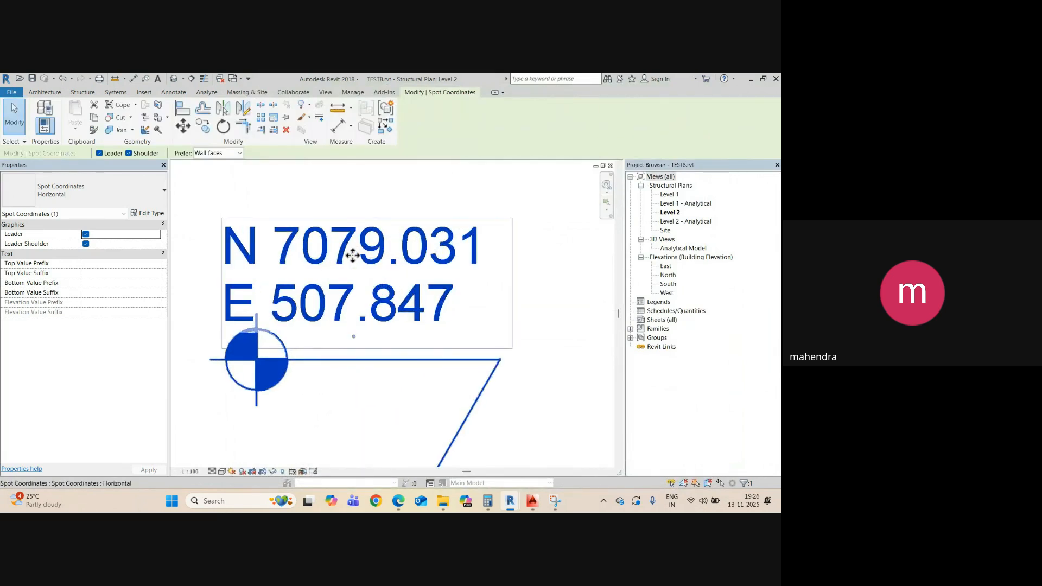
scroll(369, 271, "down", 3)
scroll(324, 266, "down", 1)
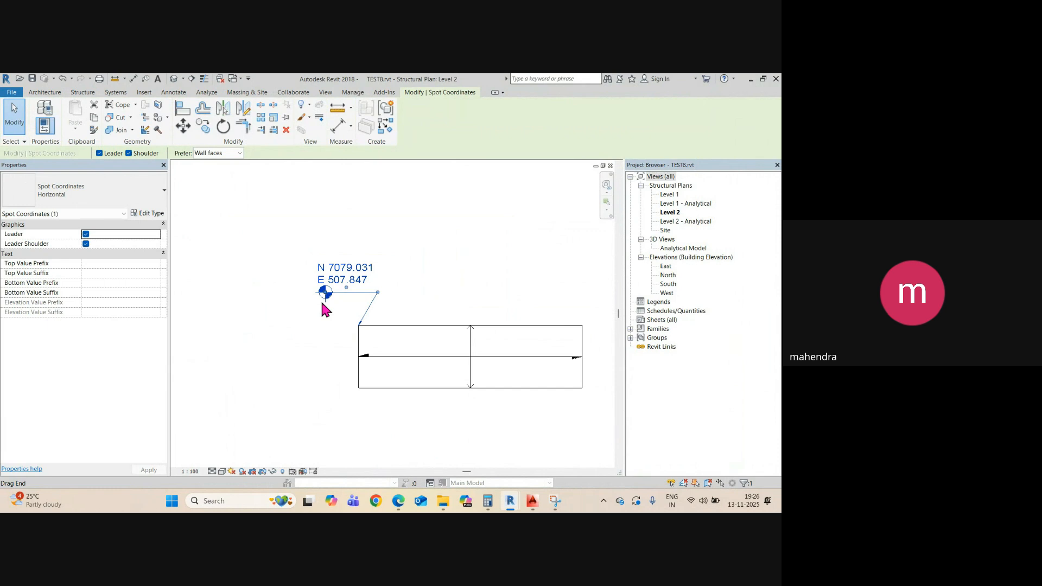
scroll(358, 350, "down", 3)
scroll(370, 402, "up", 1)
scroll(342, 361, "up", 3)
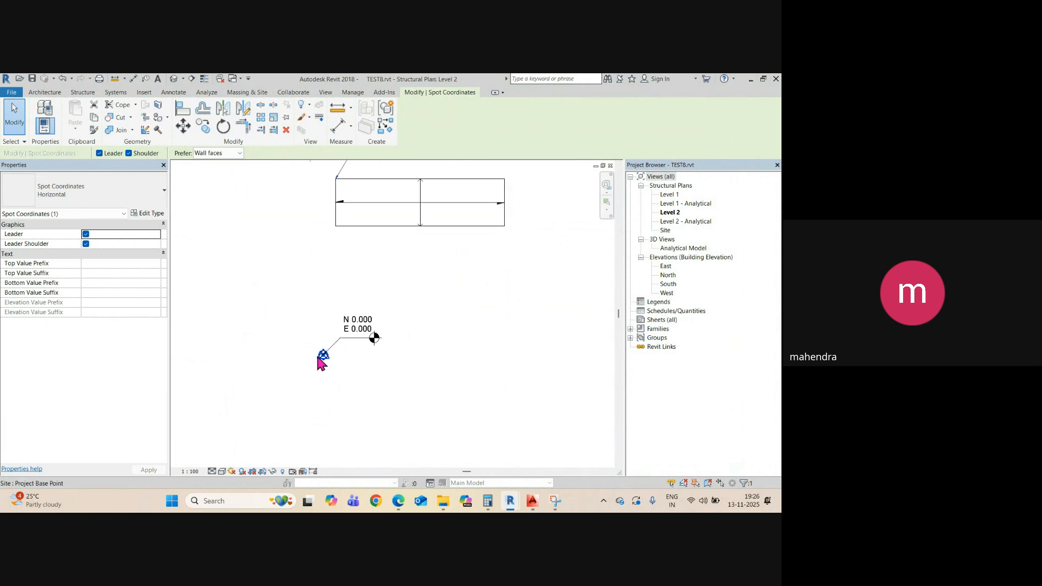
middle_click_drag(321, 358, 358, 425)
scroll(358, 425, "down", 2)
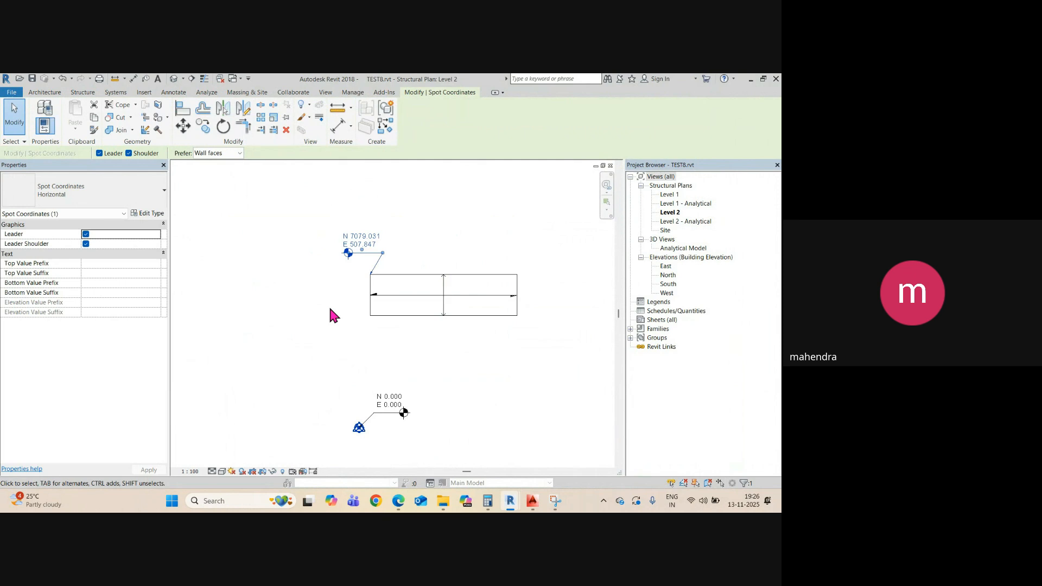
scroll(333, 314, "down", 1)
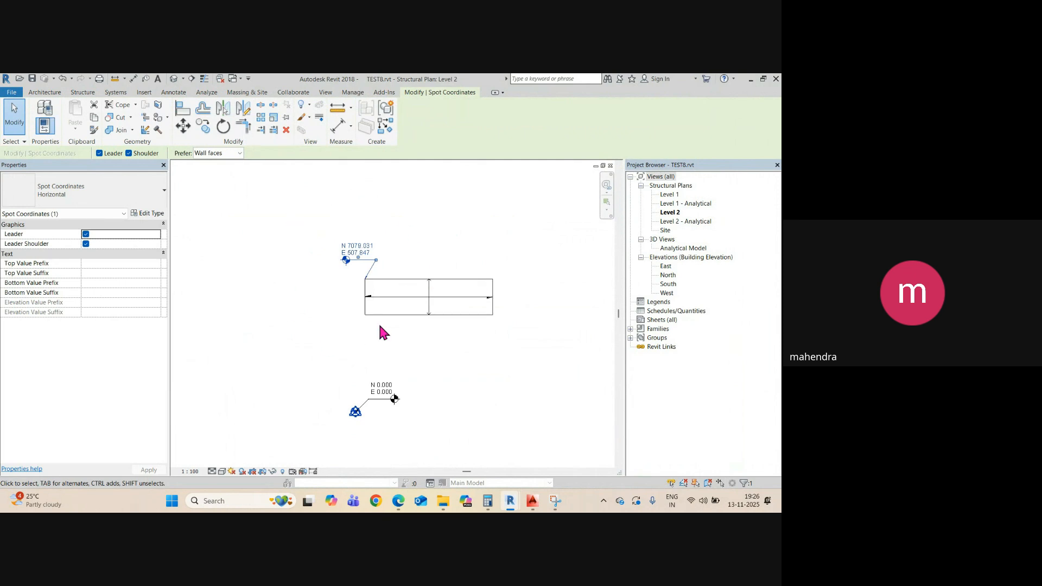
scroll(366, 281, "up", 1)
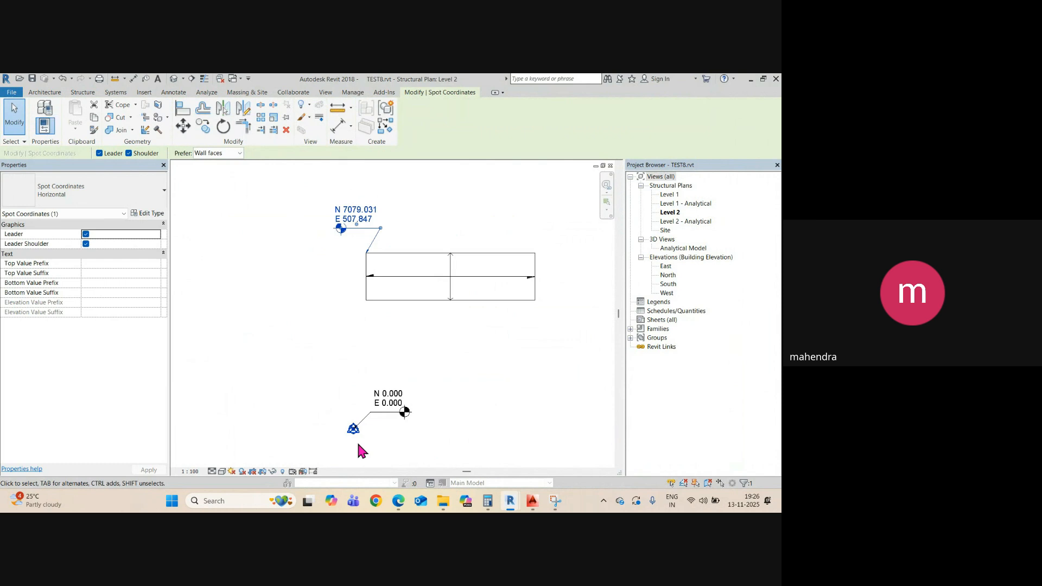
scroll(366, 429, "up", 2)
scroll(347, 429, "down", 1)
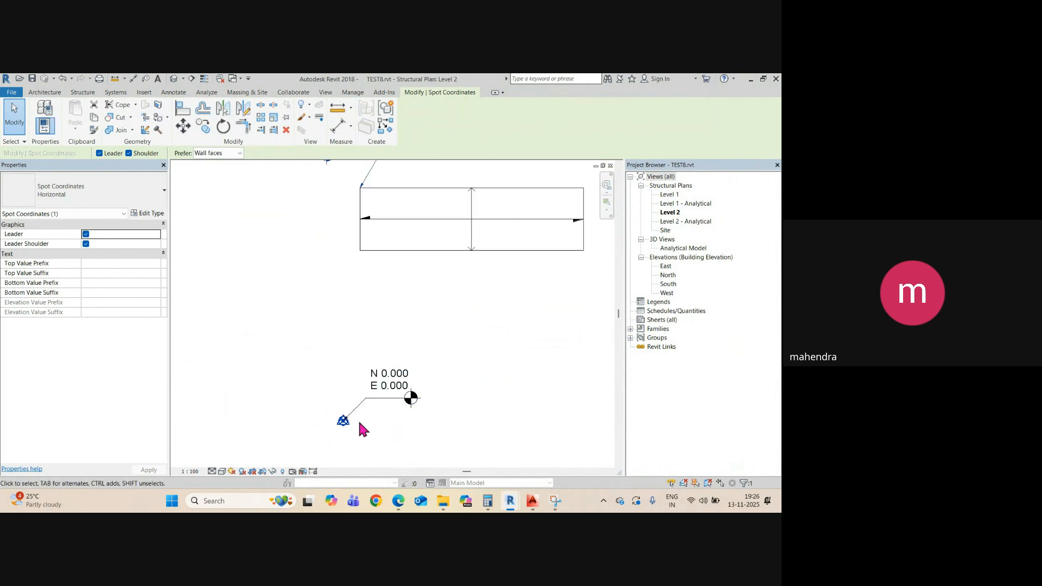
scroll(359, 422, "down", 6)
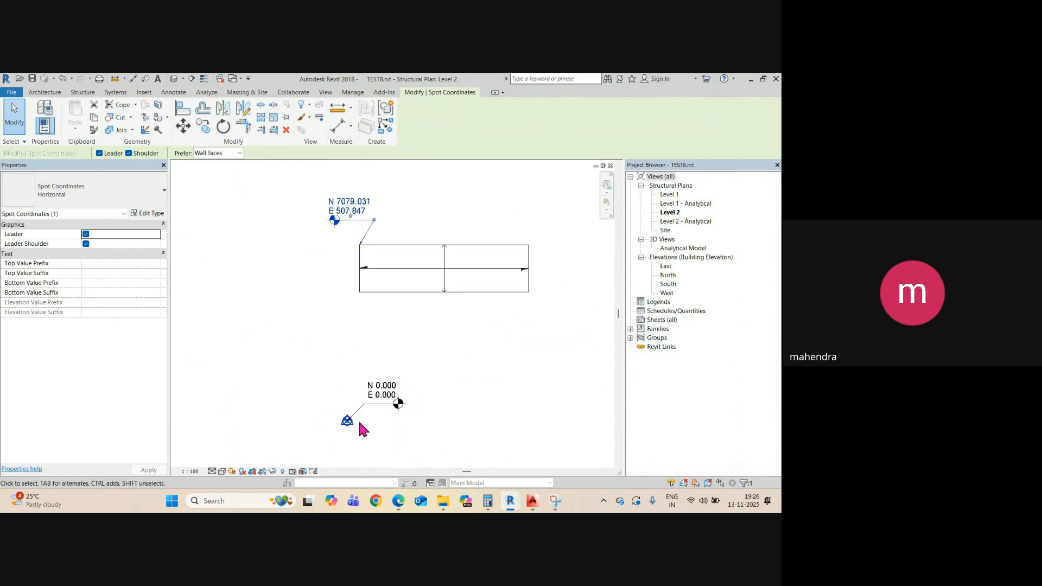
middle_click(348, 377)
middle_click(349, 377)
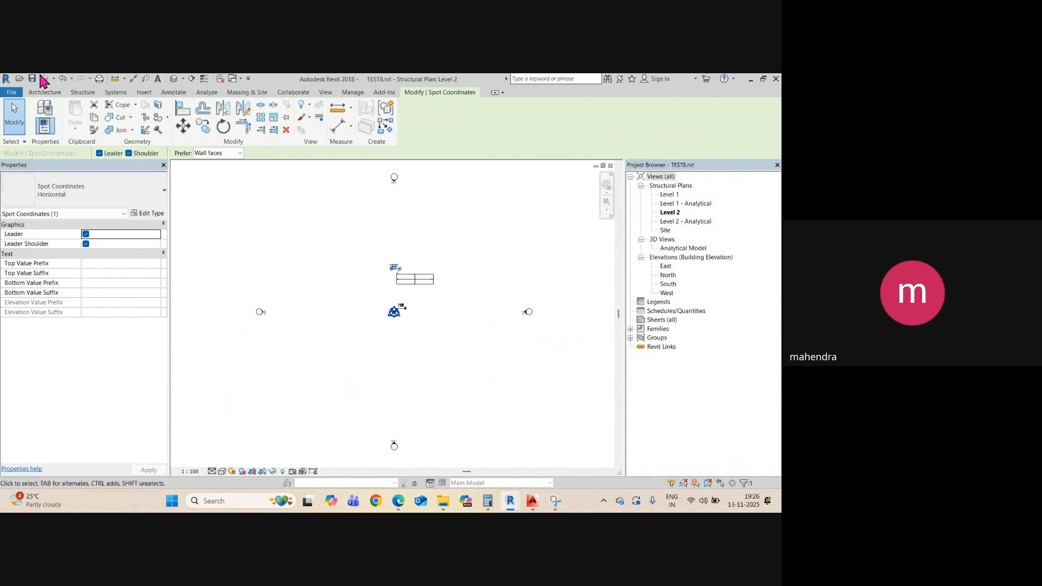
left_click(54, 94)
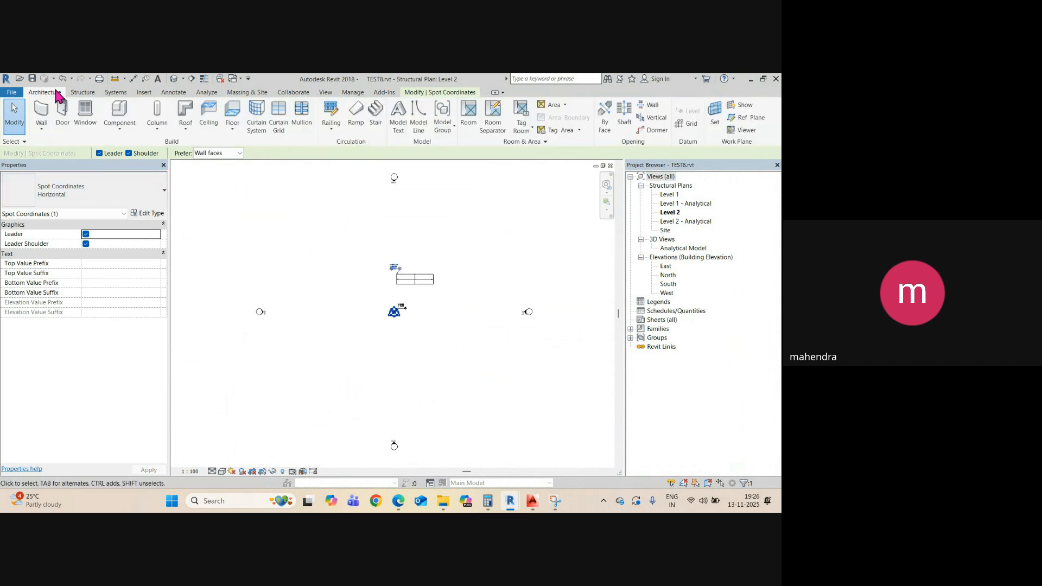
left_click(9, 93)
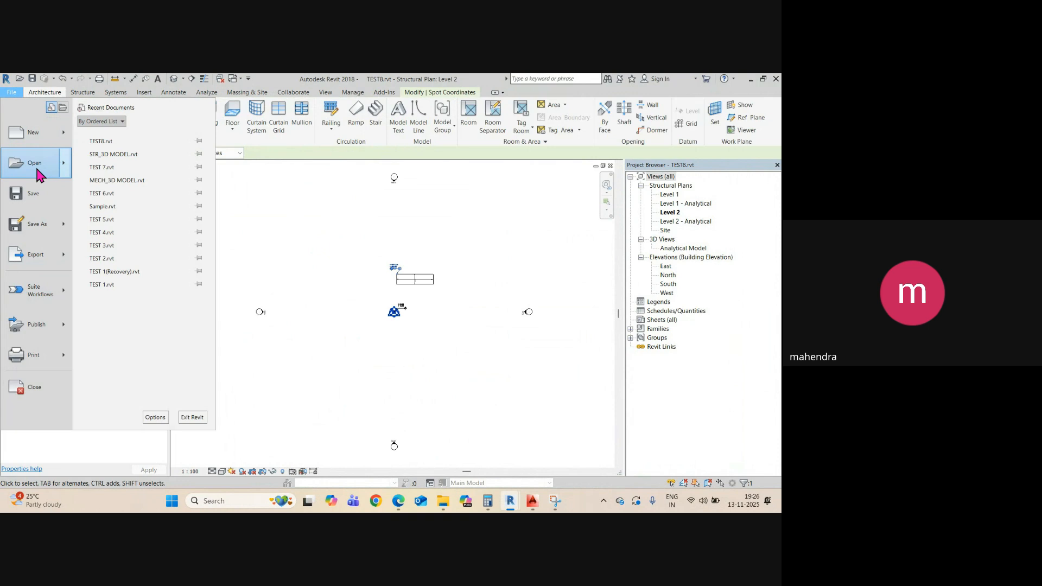
mouse_move(37, 169)
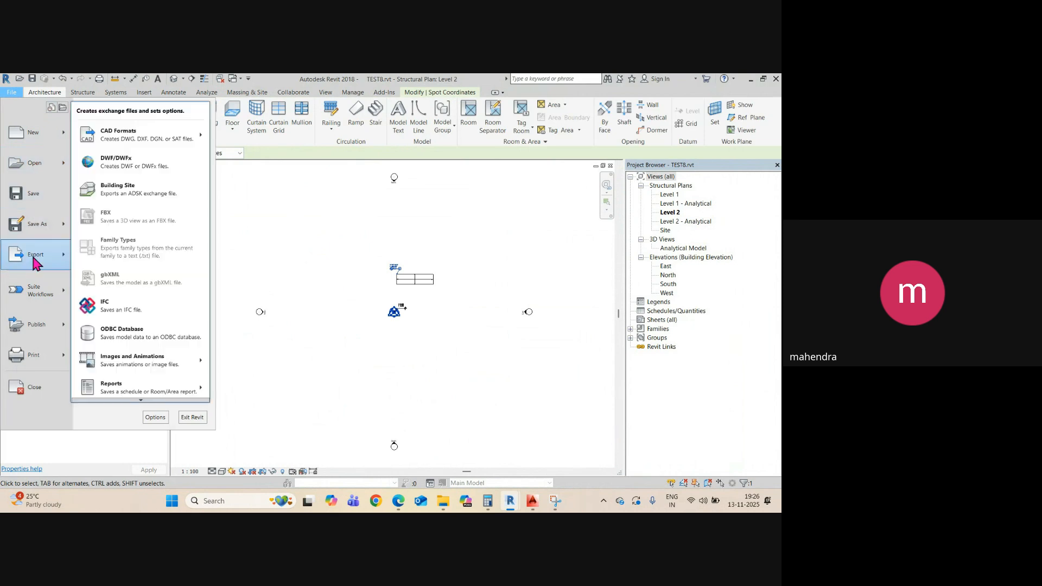
left_click(322, 269)
left_click(324, 269)
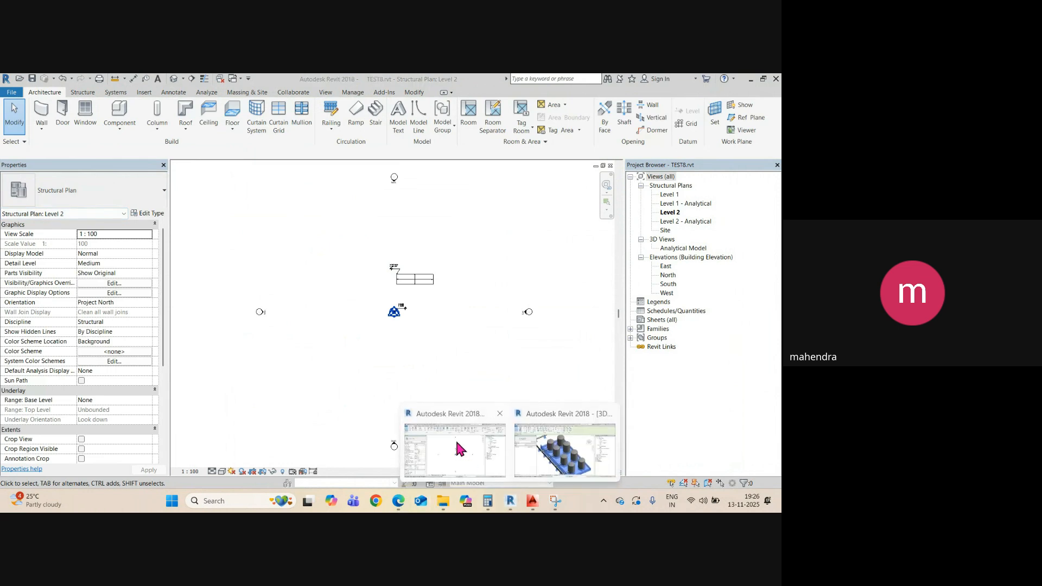
left_click(455, 438)
scroll(353, 309, "down", 1)
scroll(344, 297, "up", 1)
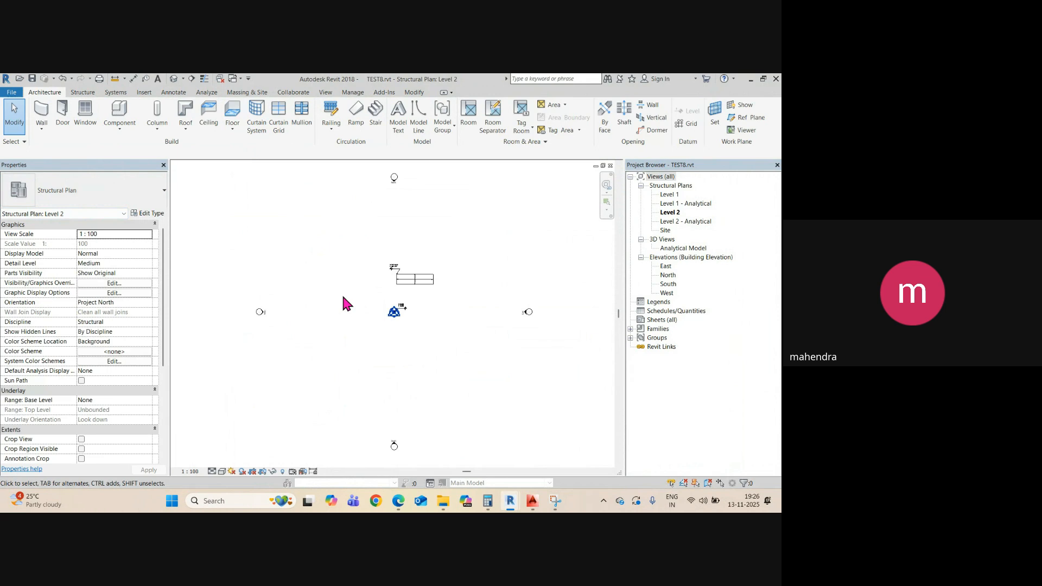
- Switch to the MECH_3D MODEL project and orbit its 3D view to show the tanks and pipe supports from another side
mouse_move(510, 500)
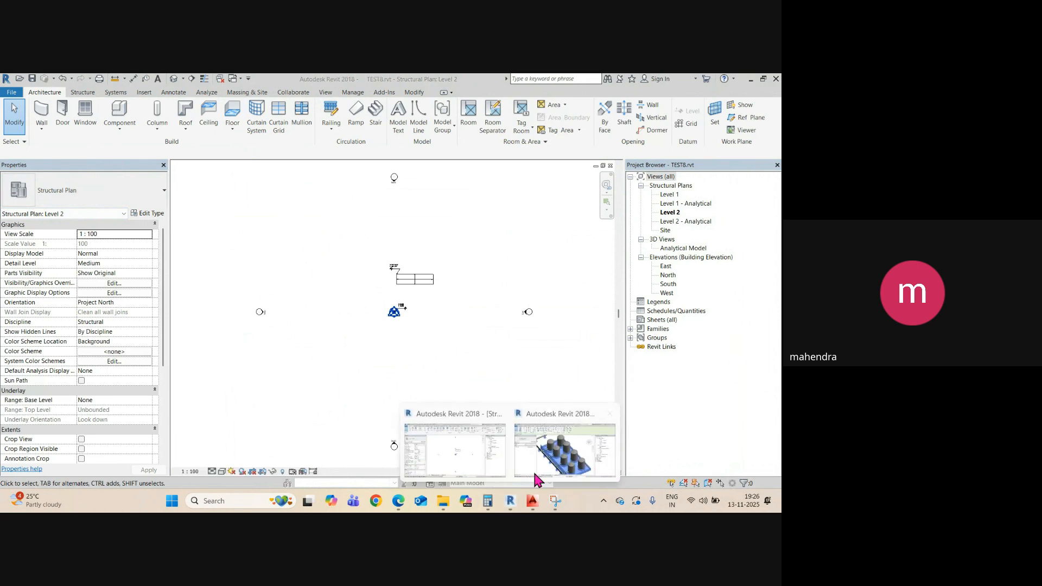
left_click(565, 459)
scroll(381, 336, "down", 3)
left_click(472, 365)
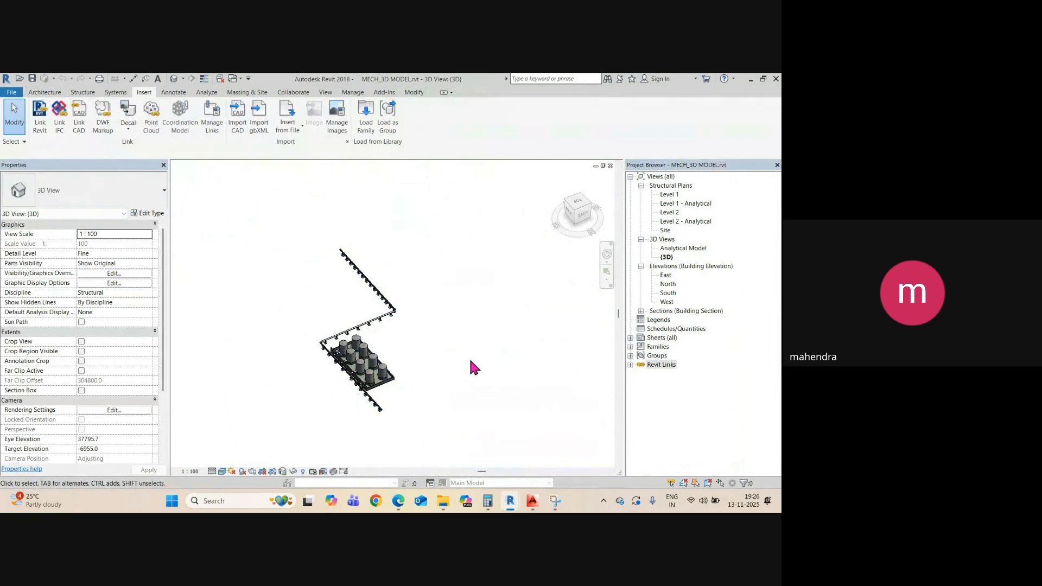
scroll(389, 374, "up", 2)
middle_click_drag(447, 418, 383, 417, "shift")
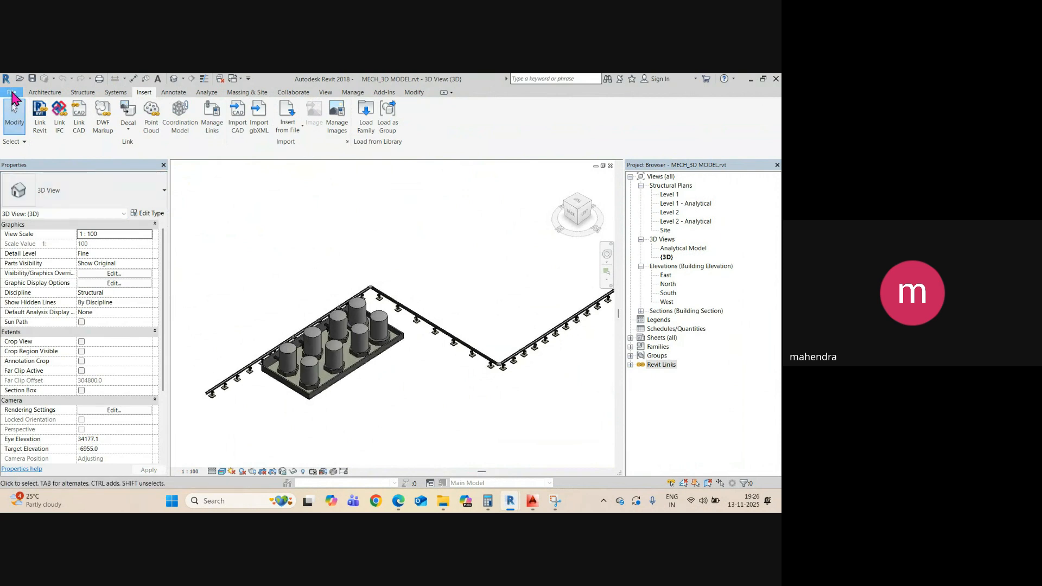
- Start a DWG export of the current 3D view using the in-session export setup
left_click(11, 93)
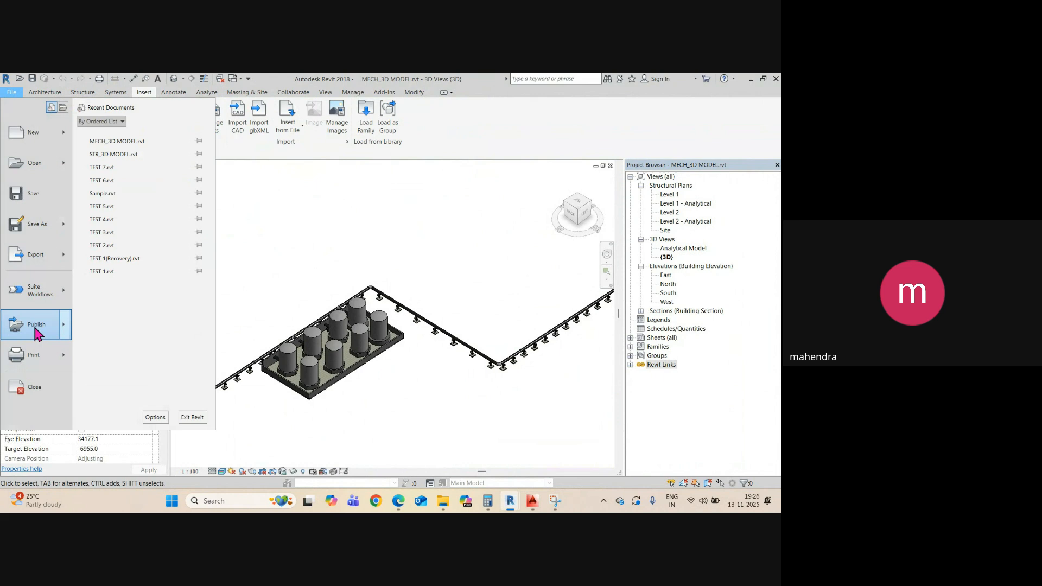
mouse_move(39, 262)
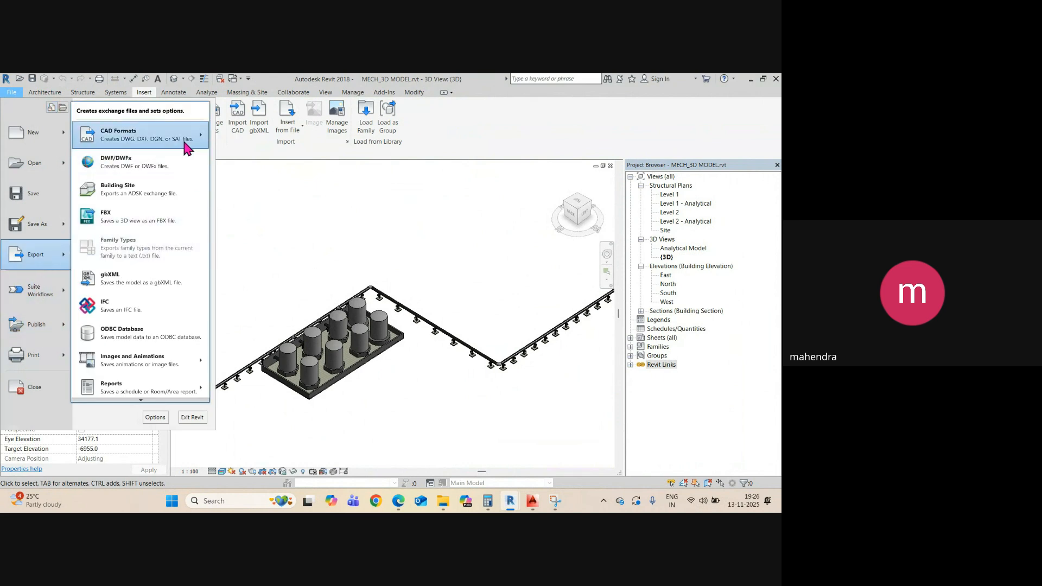
mouse_move(187, 142)
left_click(234, 131)
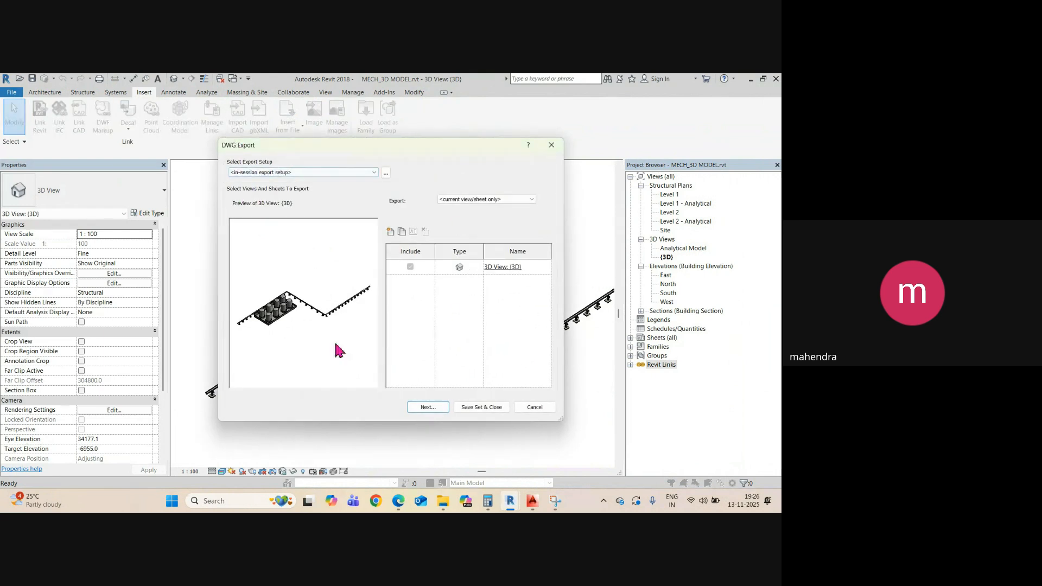
left_click(329, 175)
left_click(352, 179)
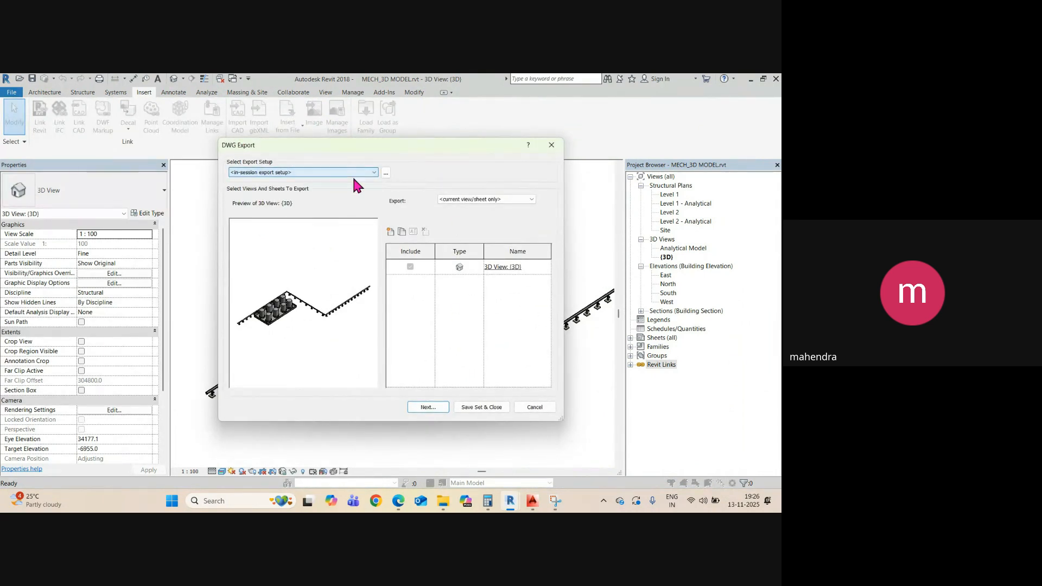
- Review the line, pattern, text, colour, solid, and units and coordinates options of the in-session DWG export setup
left_click(386, 173)
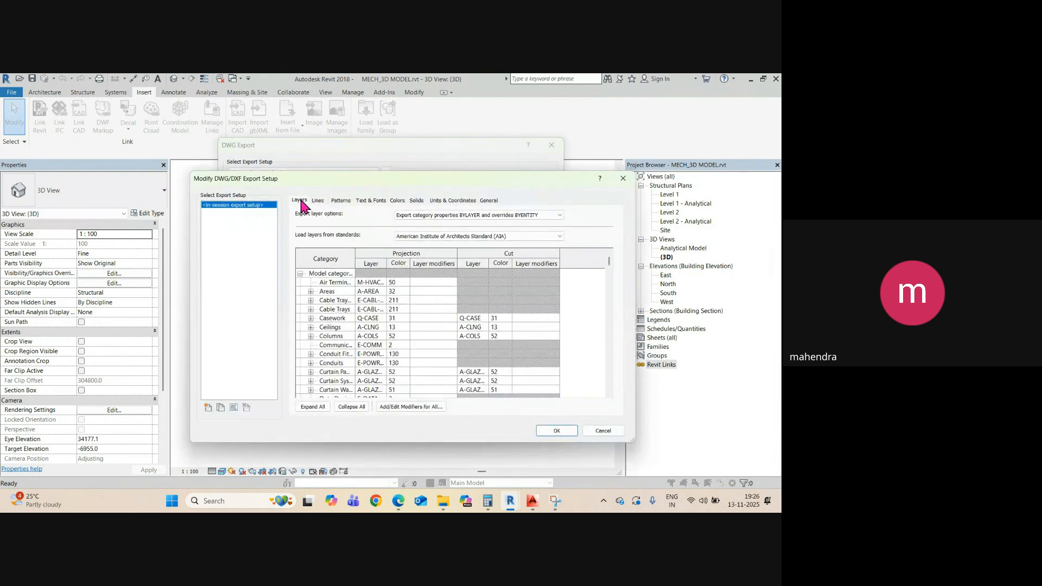
left_click(318, 201)
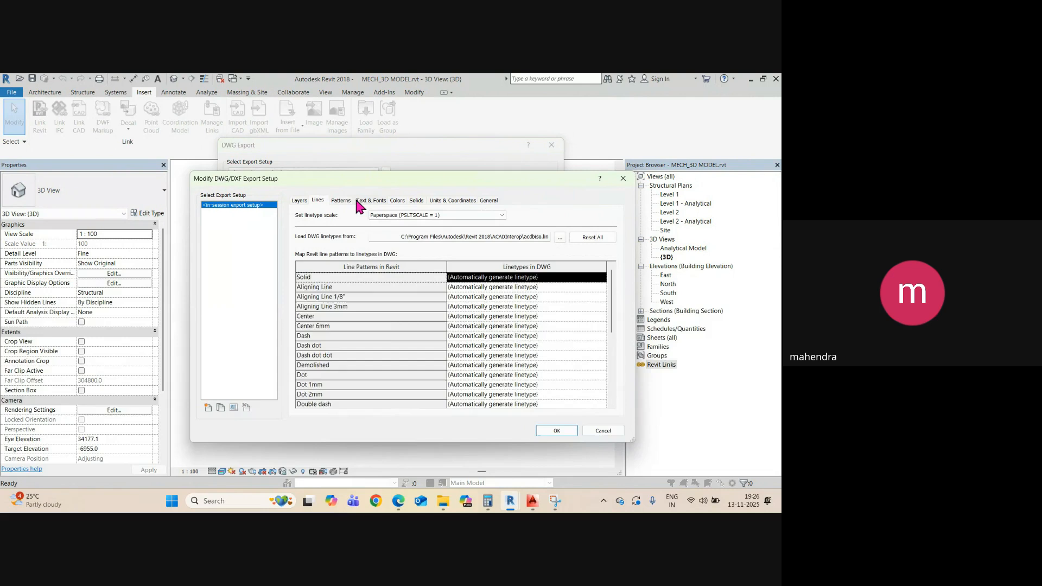
left_click(343, 201)
left_click(380, 201)
left_click(397, 201)
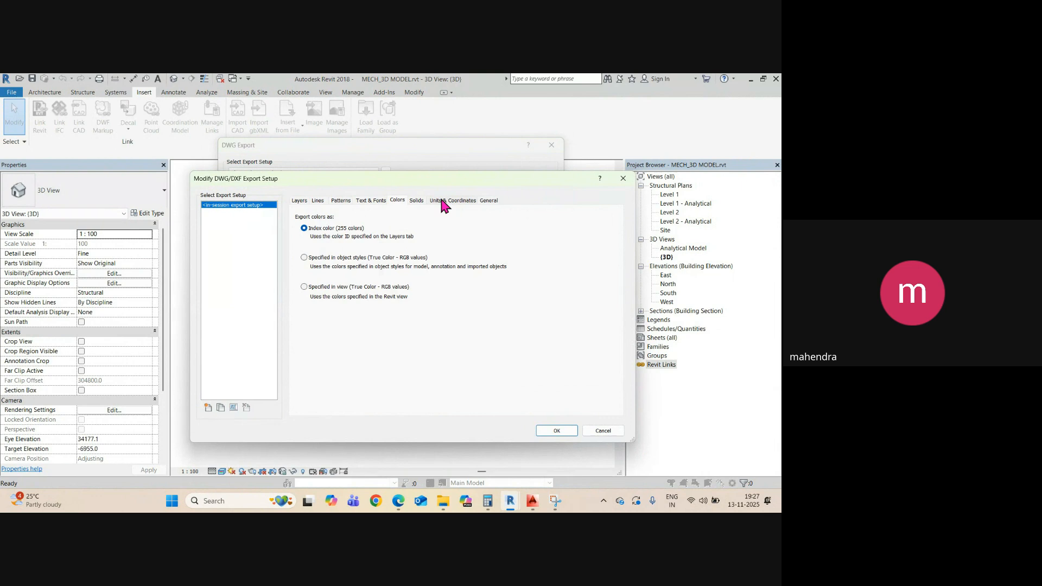
left_click(426, 200)
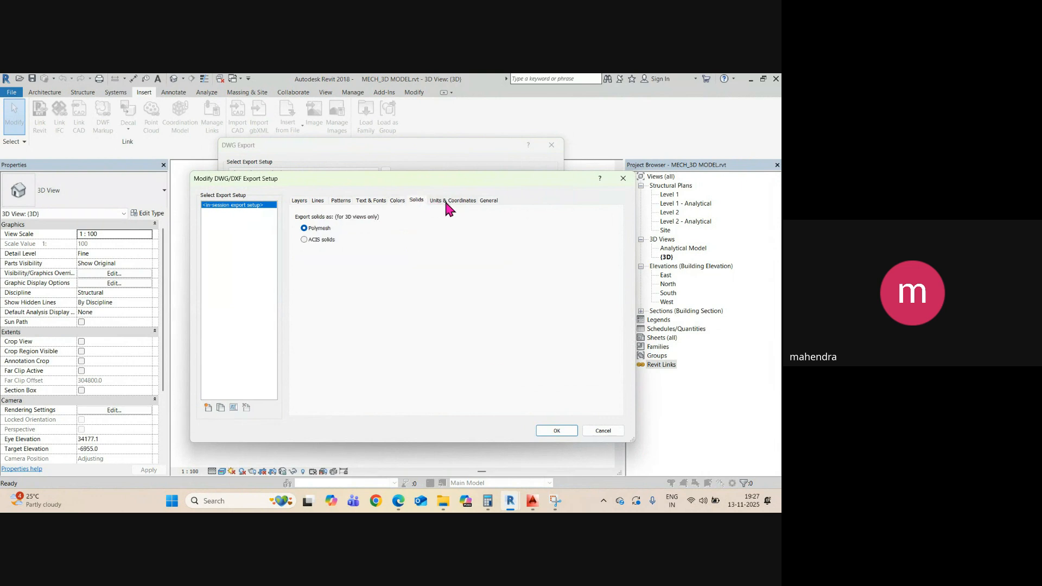
left_click(447, 202)
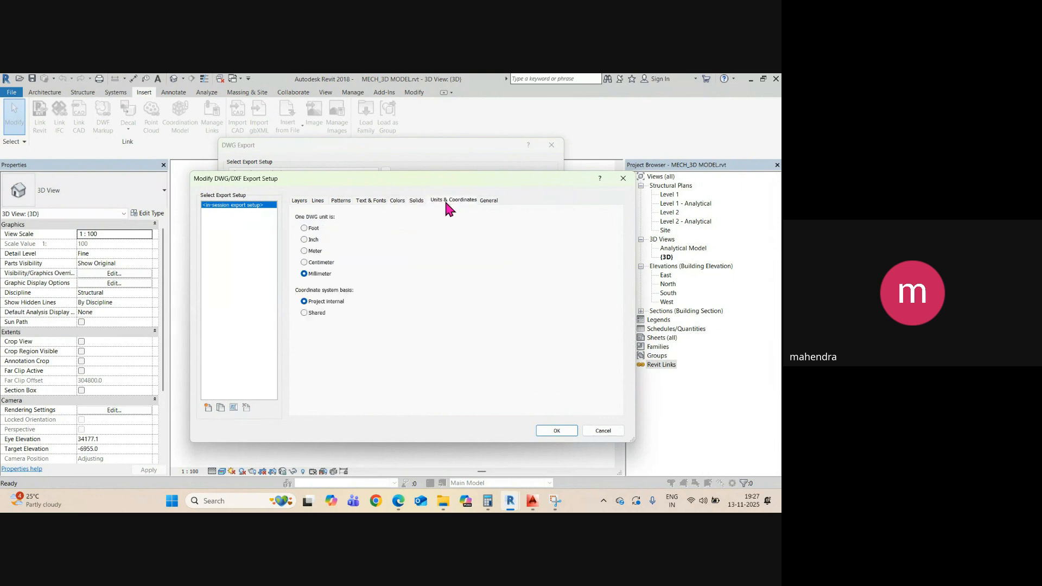
left_click(559, 431)
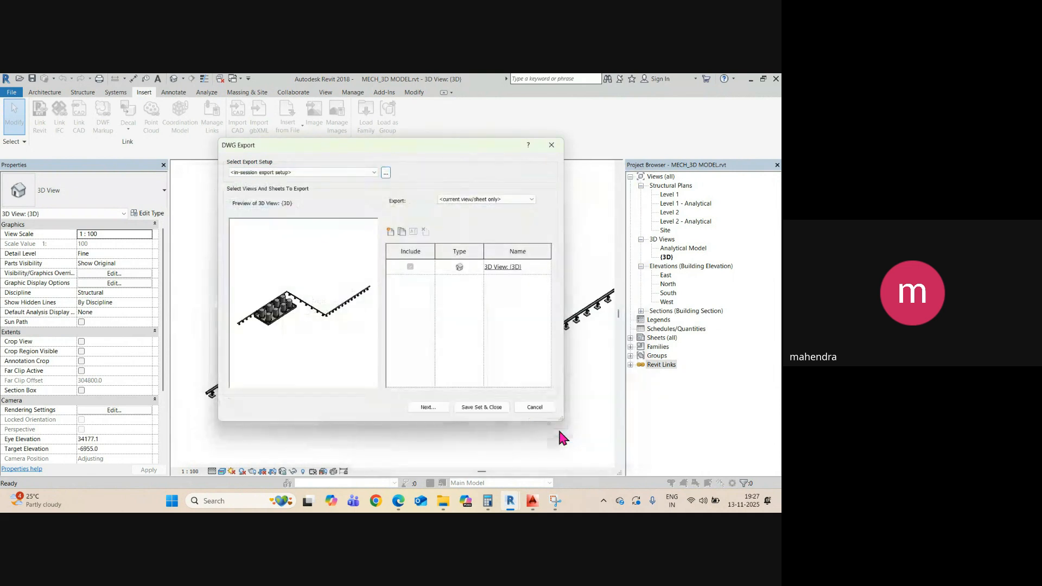
- Set the export destination to the 04.10.2025 folder in Revit Training on the Desktop and name the DWG file "3d view"
left_click(431, 410)
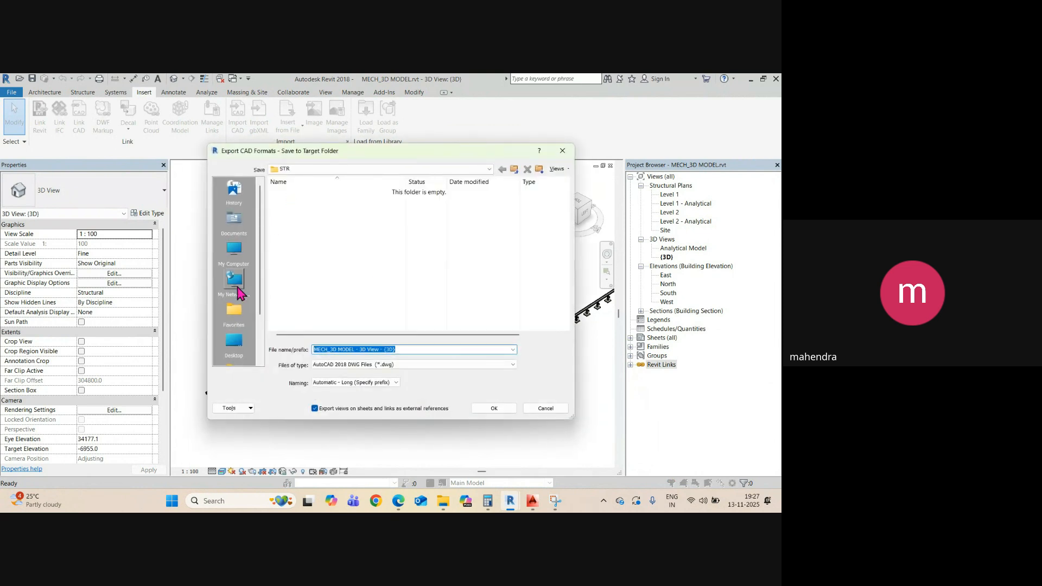
left_click(234, 342)
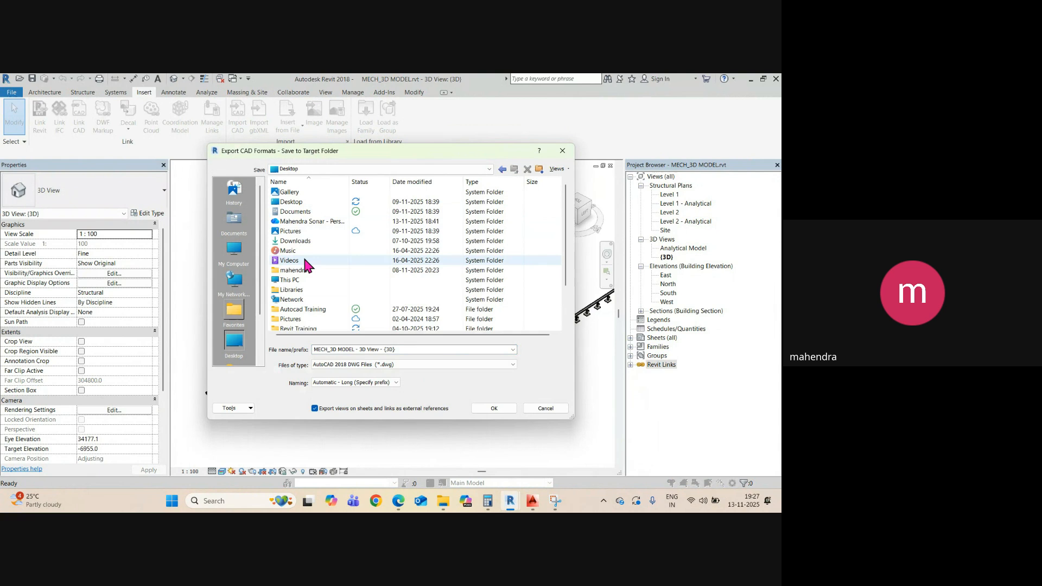
left_click(299, 312)
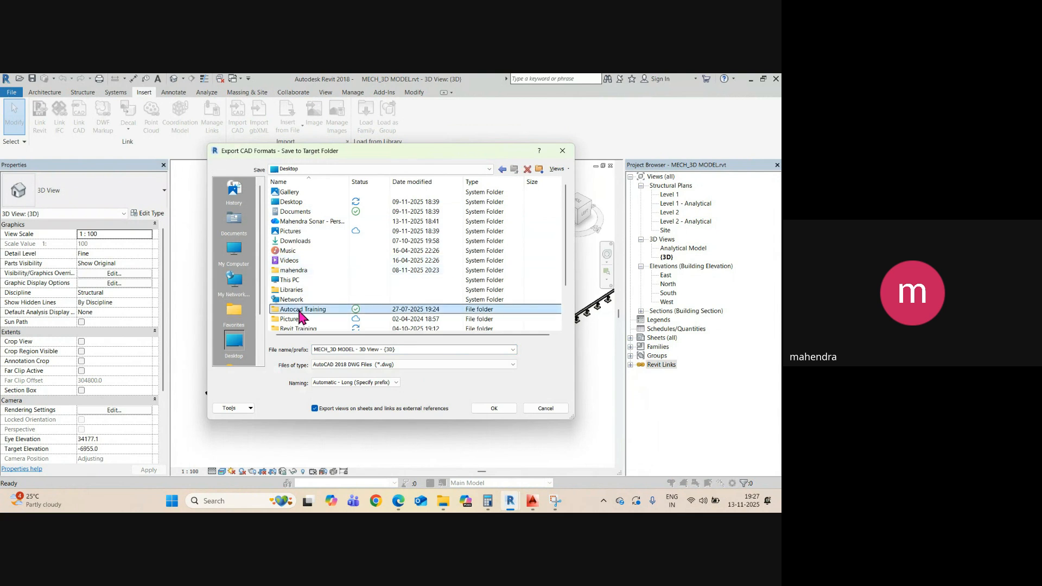
scroll(300, 315, "down", 2)
double_click(299, 280)
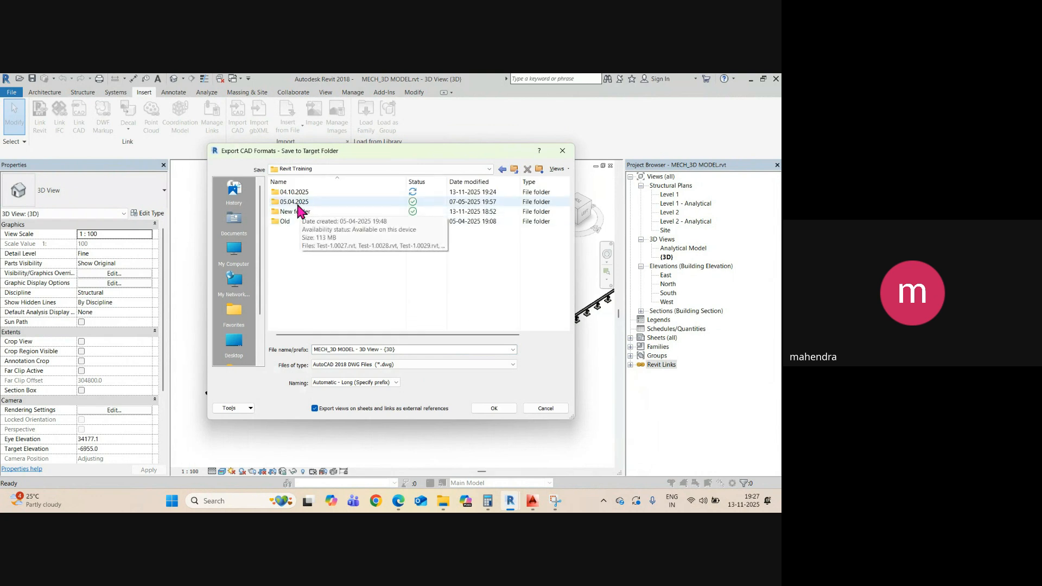
double_click(299, 192)
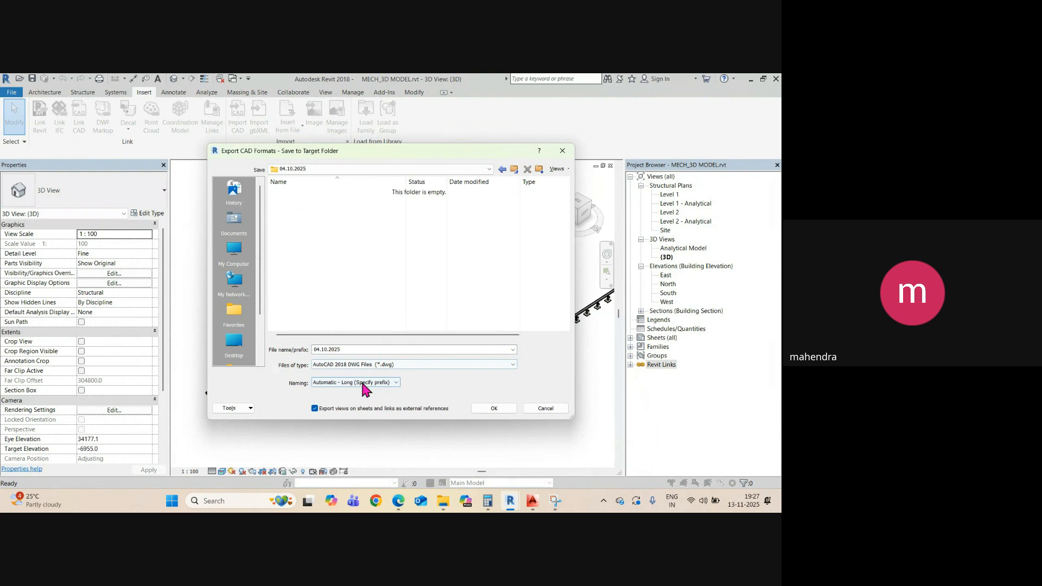
double_click(380, 349)
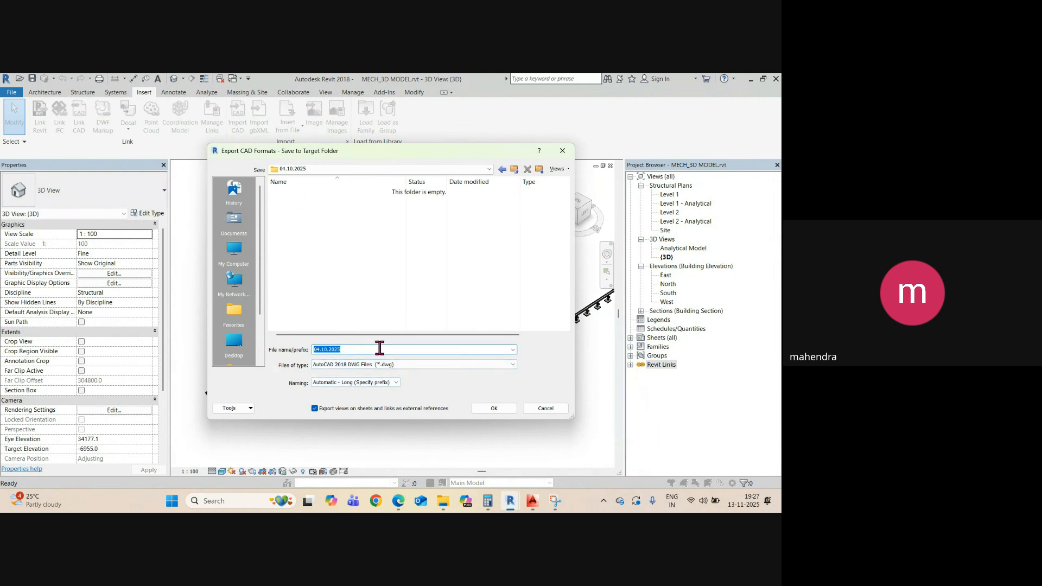
type("3d view")
- Switch to Snipping Tool, sketch a box holding structural and mechanical labels with an outgoing arrow, and circle the mechanical label
left_click(553, 502)
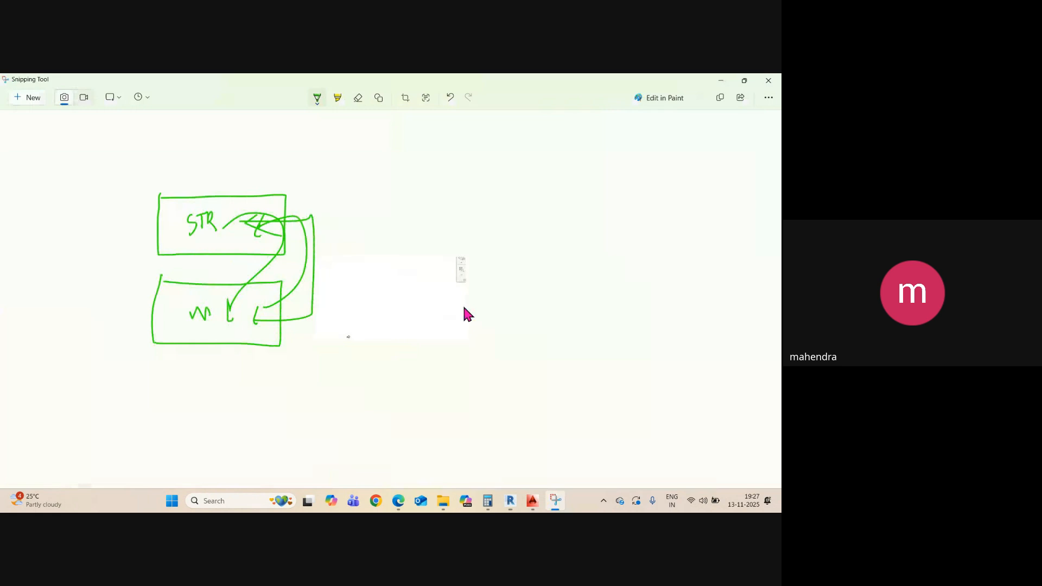
mouse_move(477, 173)
left_mouse_down()
mouse_move(379, 304)
mouse_move(382, 177)
left_mouse_up()
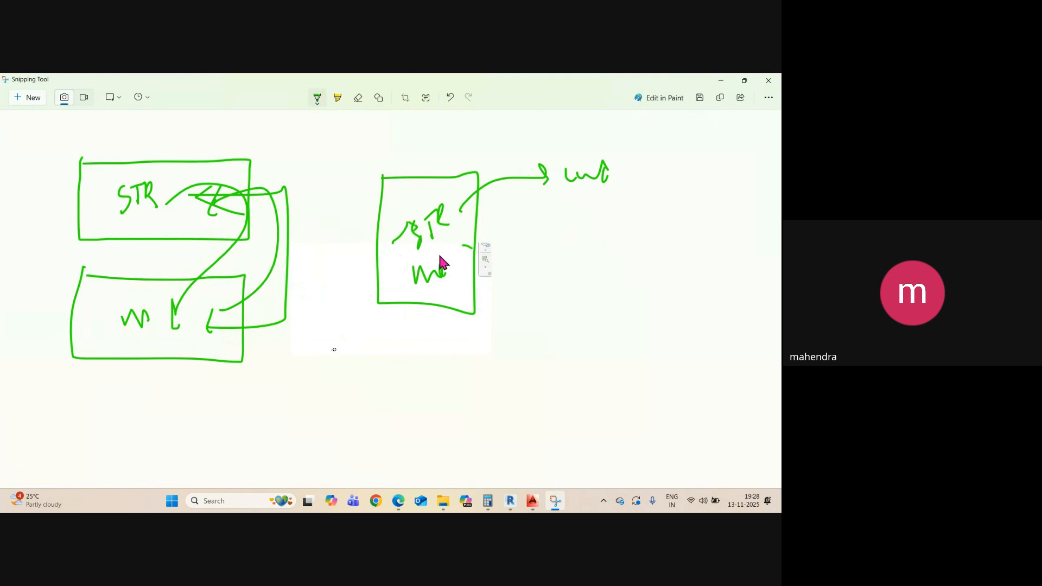
left_click_drag(407, 315, 421, 261)
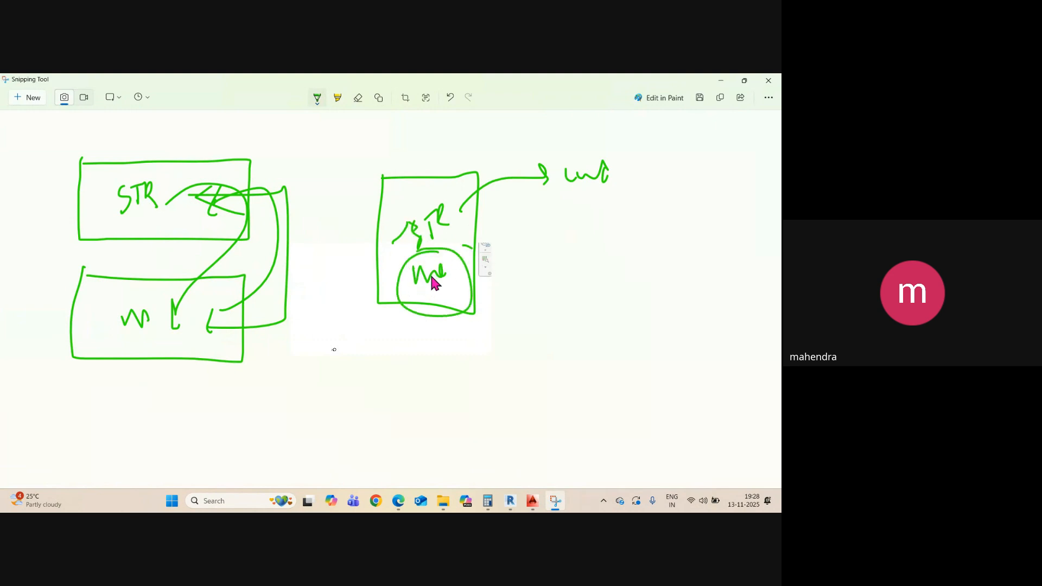
left_click(722, 81)
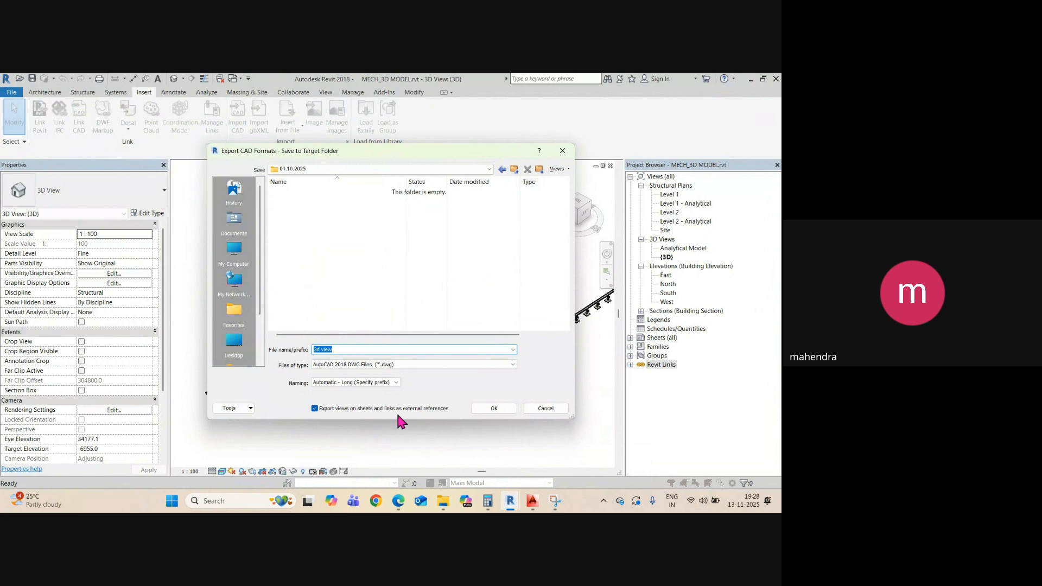
- Run the DWG export with views and links as external references, and minimise the Revit and File Explorer windows to reach the desktop
left_click(493, 411)
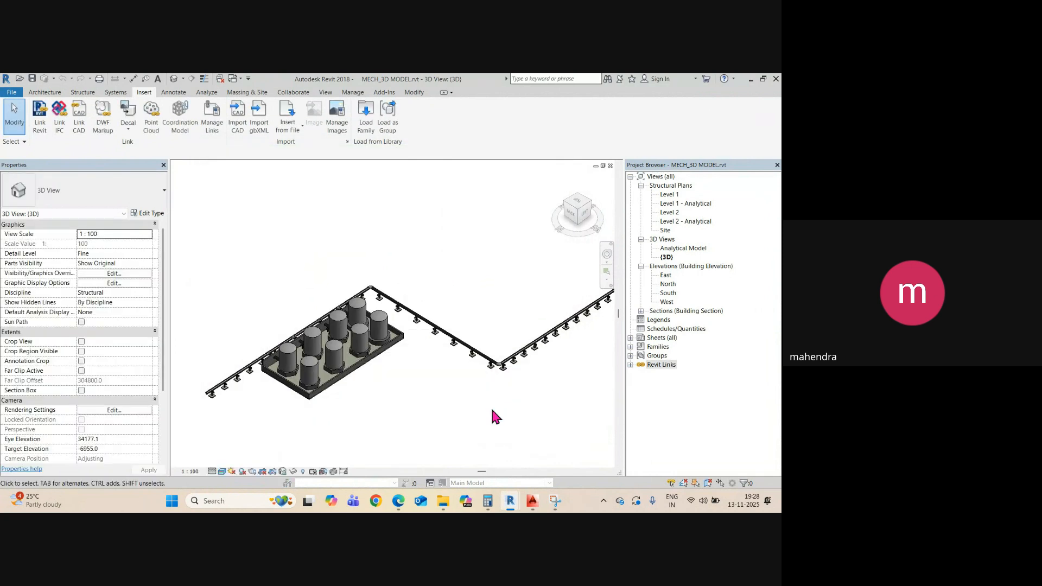
left_click(752, 80)
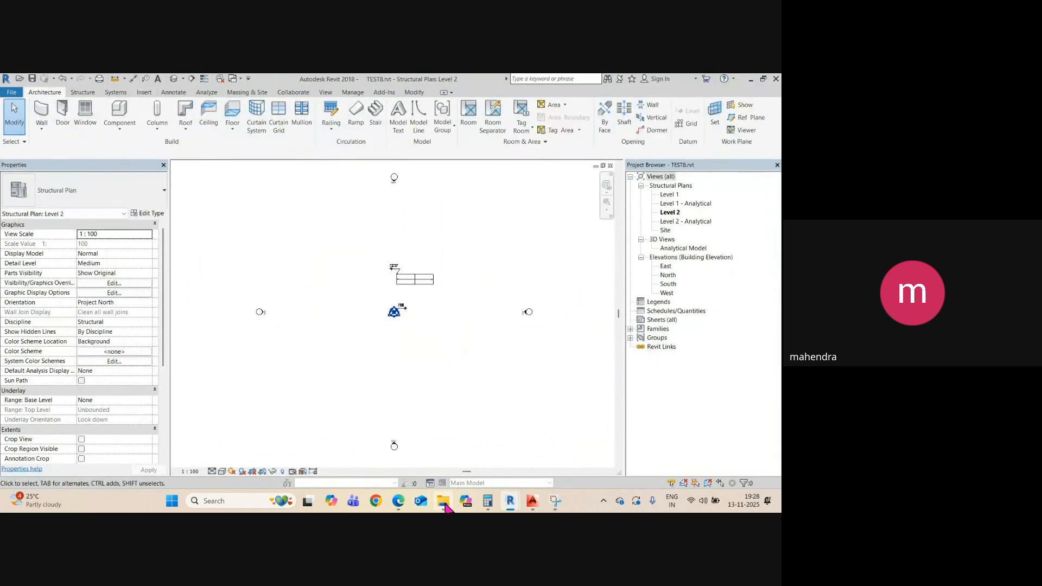
mouse_move(441, 504)
left_click(440, 434)
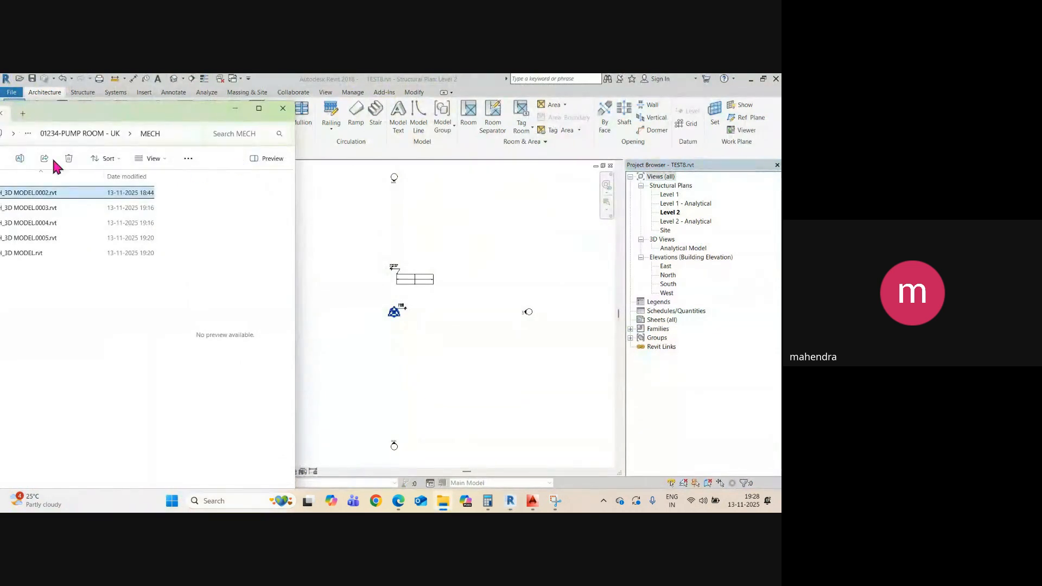
left_click_drag(198, 106, 507, 108)
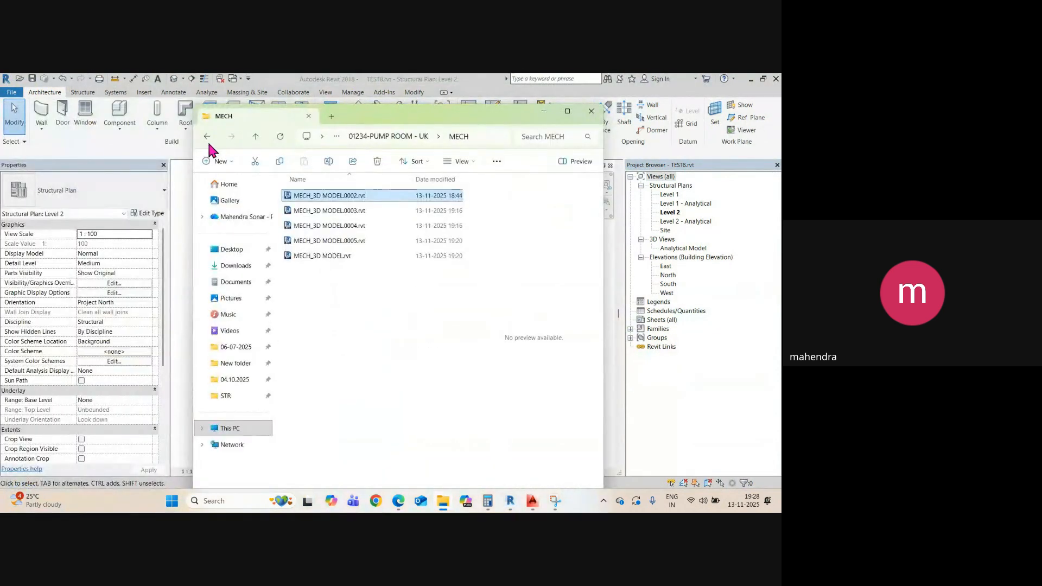
left_click(543, 112)
left_click(750, 79)
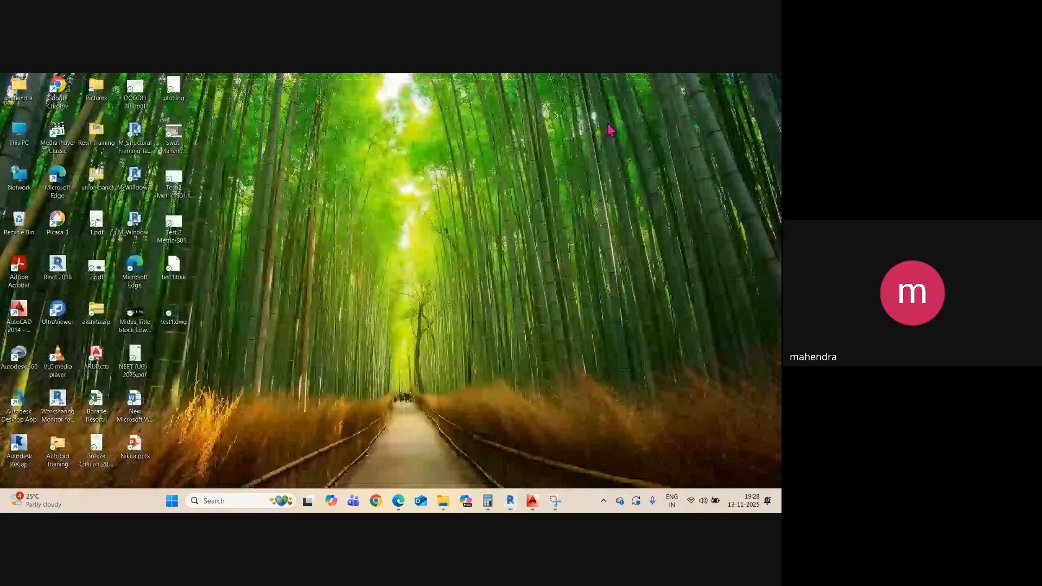
- Browse to the 04.10.2025 folder in Revit Training and try to open 3d view.dwg in AutoCAD
double_click(99, 132)
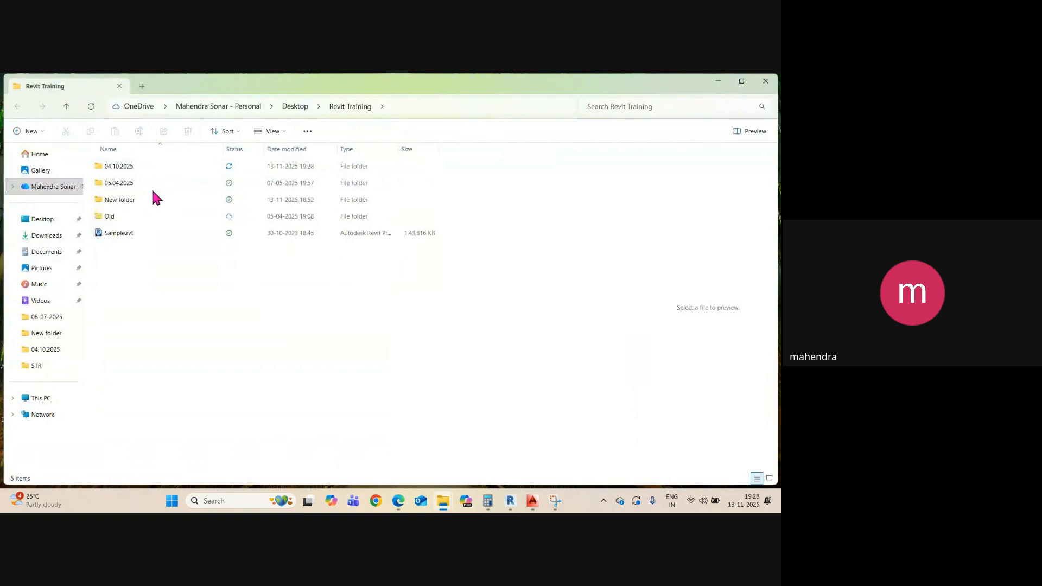
double_click(130, 167)
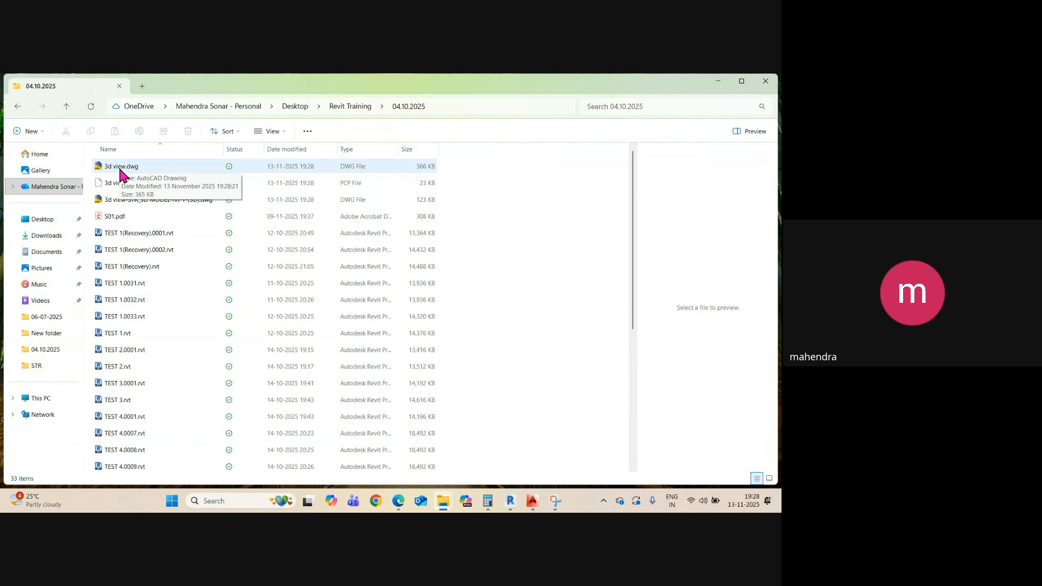
left_click(120, 169)
double_click(123, 169)
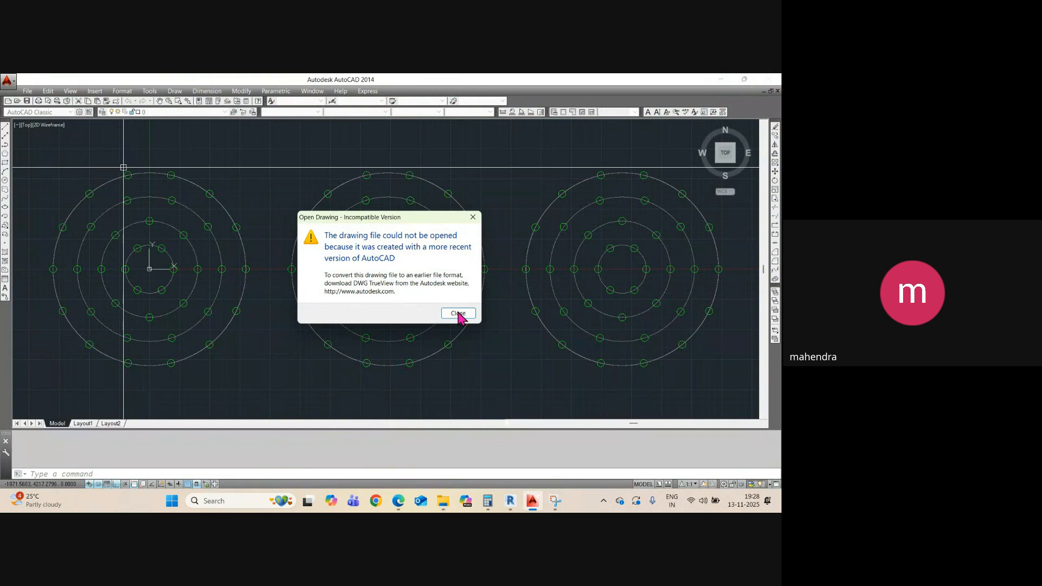
- Dismiss the incompatible version message and file selection, close the Pile Layout drawing, and minimise AutoCAD to return to File Explorer
left_click(461, 315)
key("ctrl+o")
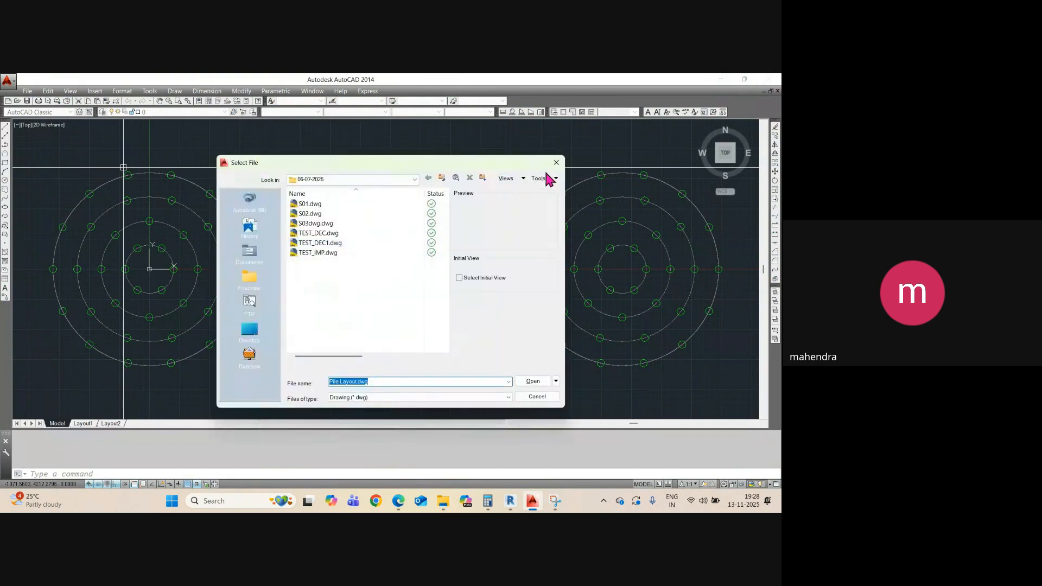
left_click(557, 165)
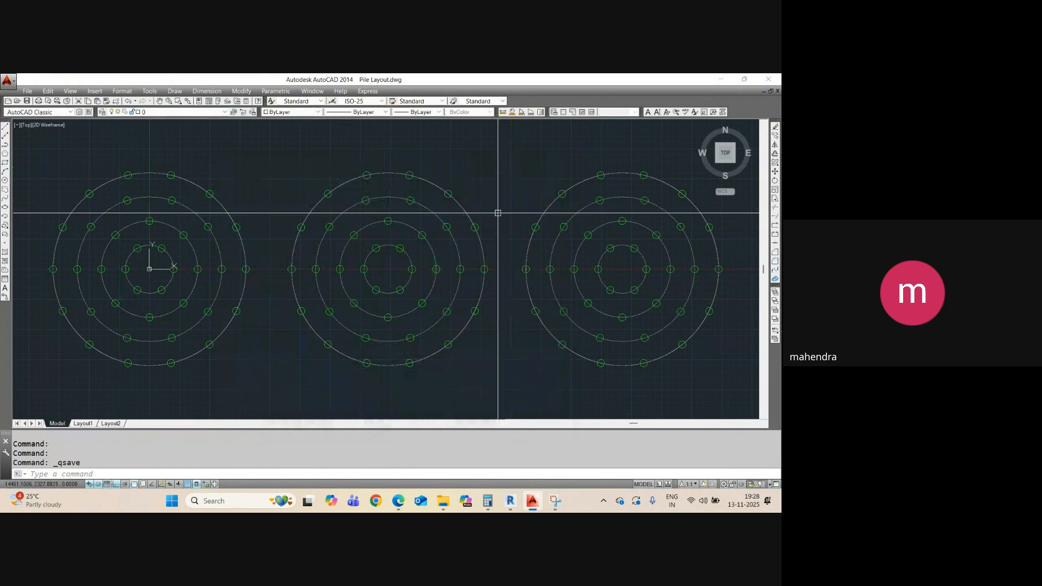
left_click(778, 91)
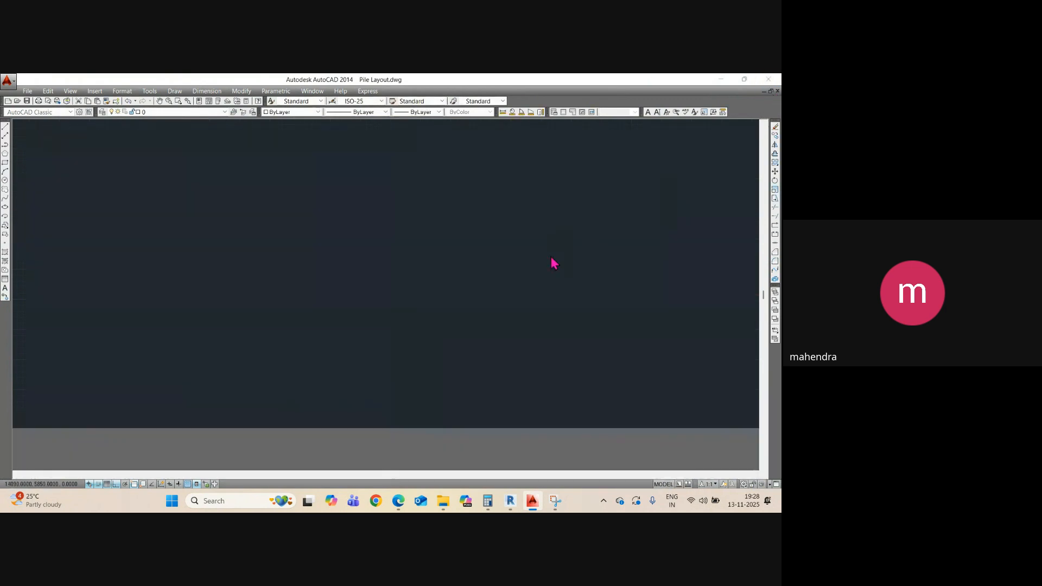
left_click(724, 79)
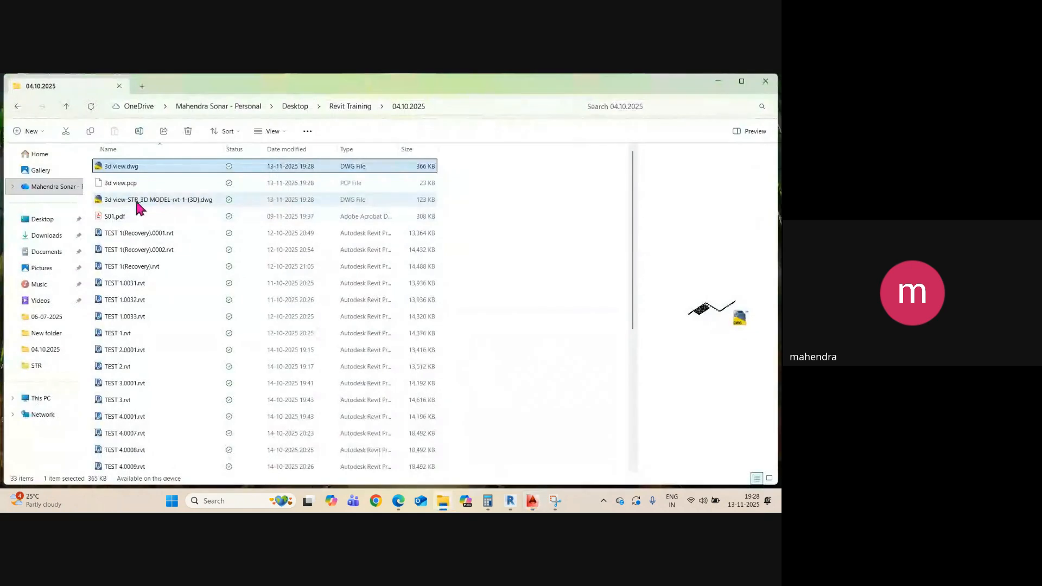
- Try again to open 3d view.dwg from the 04.10.2025 folder in AutoCAD, and return to File Explorer
double_click(119, 169)
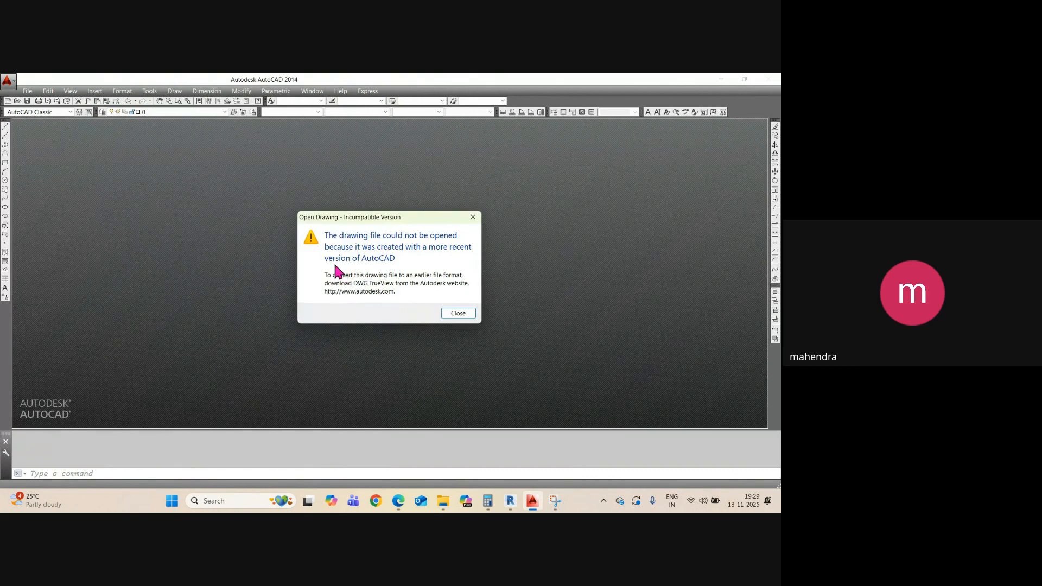
left_click(458, 313)
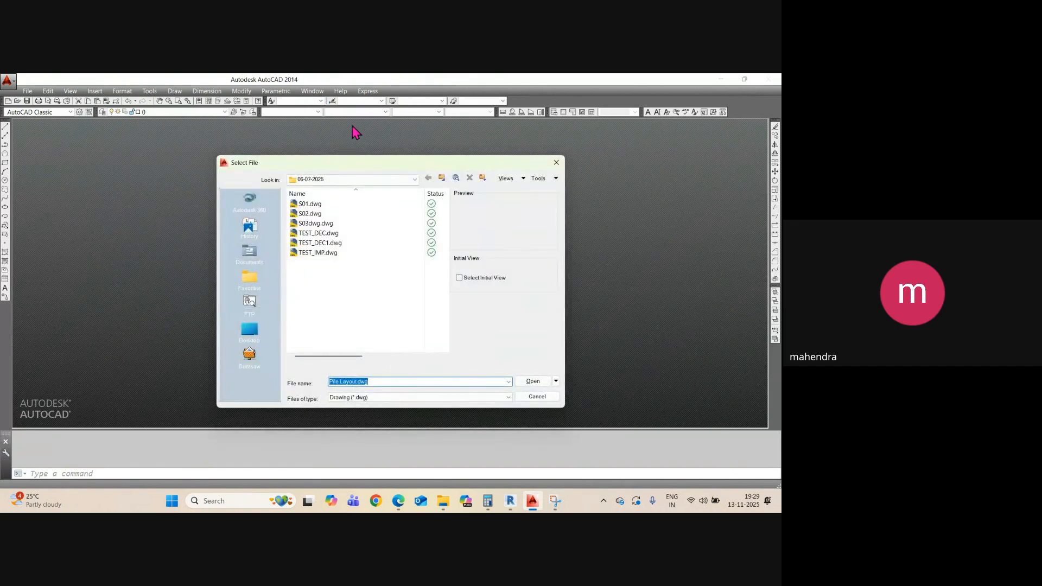
left_click(556, 163)
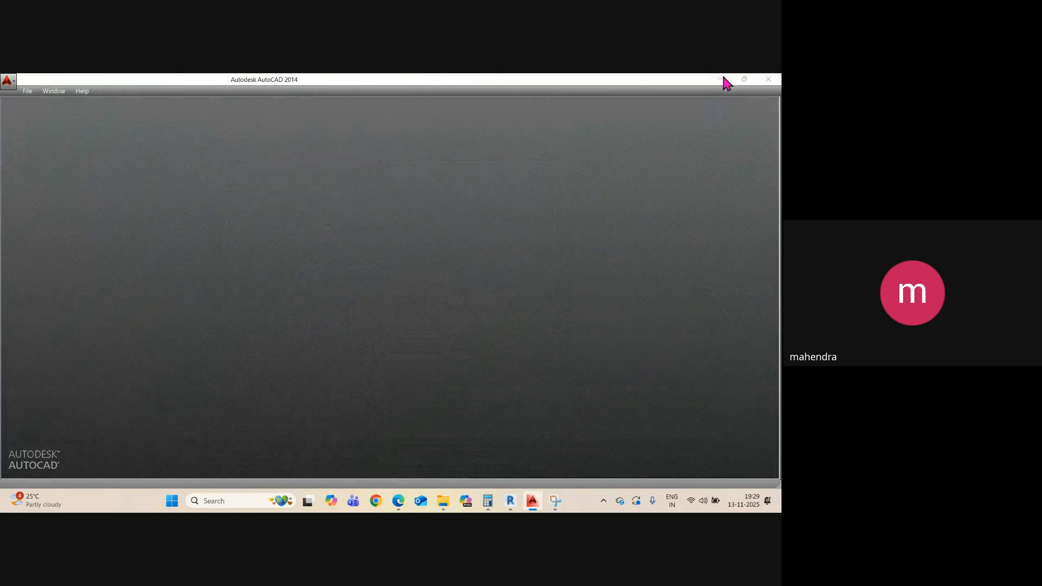
left_click(722, 80)
- Try to open the linked structural drawing 3d view-STR_3D MODEL-rvt-1-(3D).dwg in AutoCAD
left_click(140, 201)
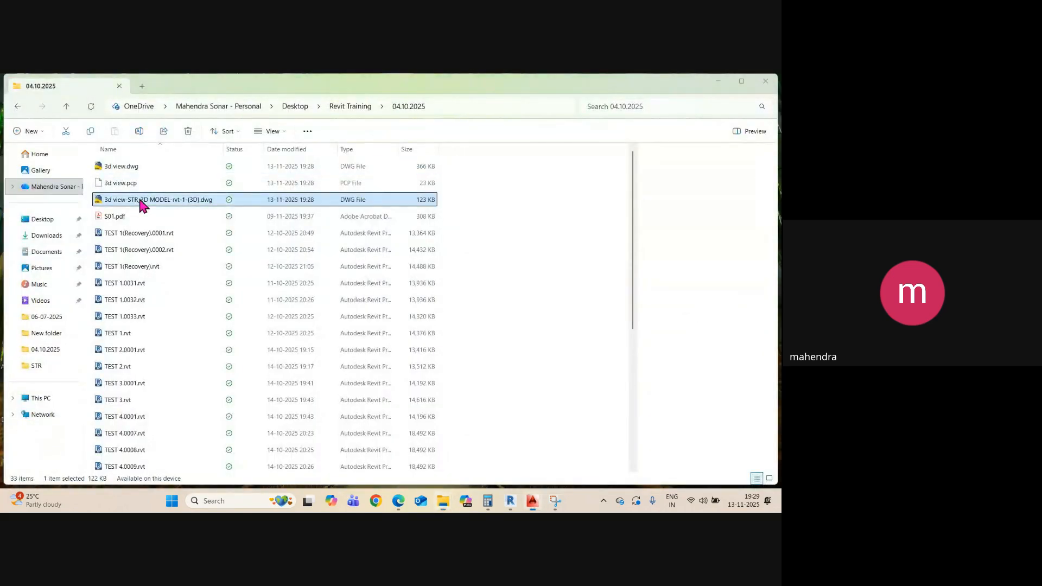
double_click(140, 201)
left_click(453, 313)
mouse_move(510, 506)
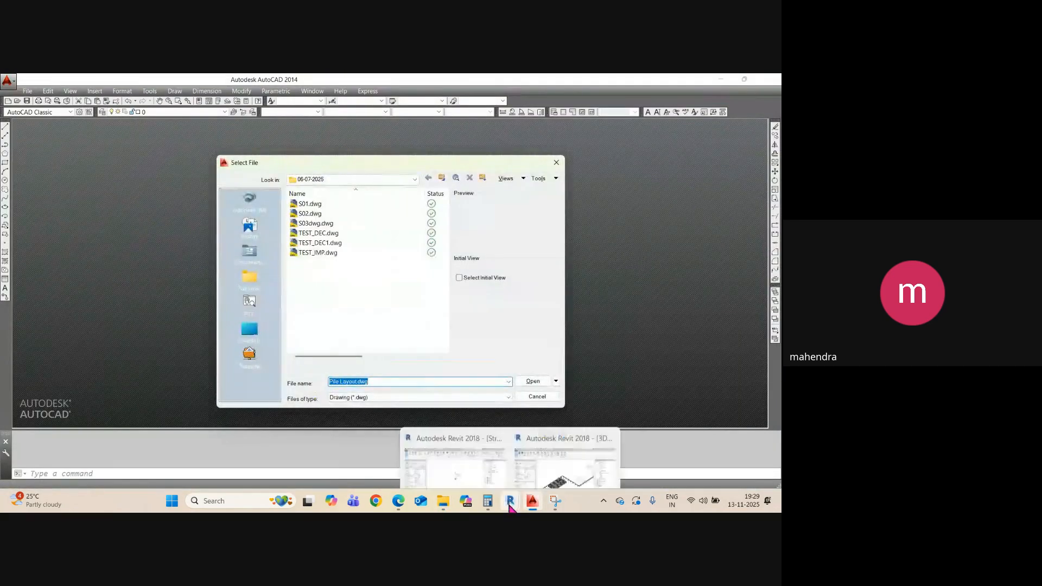
left_click(536, 396)
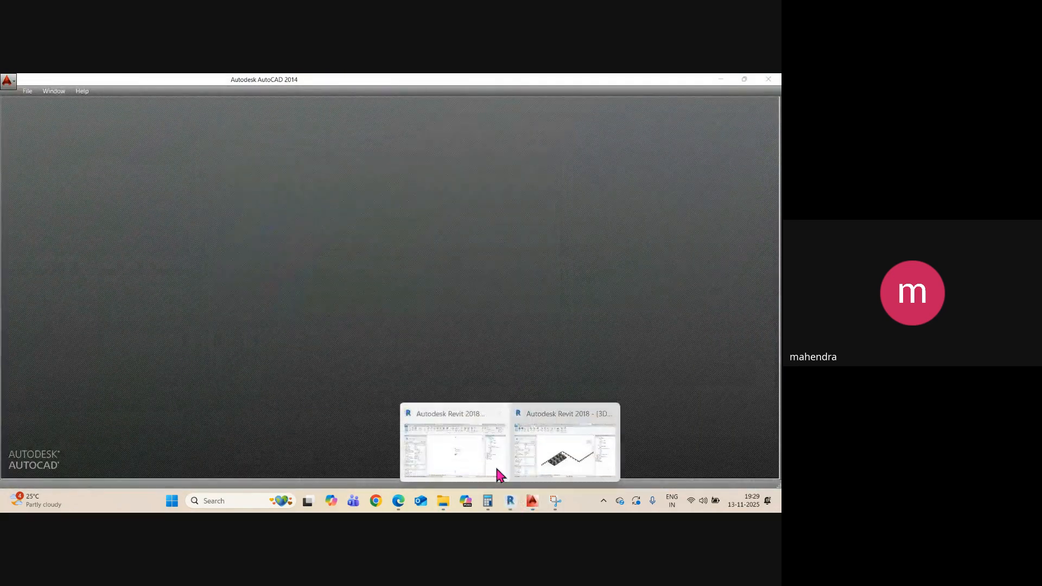
- Switch to the MECH_3D MODEL window in Revit, start a DWG export of the current 3D view, and open its export setup
left_click(552, 458)
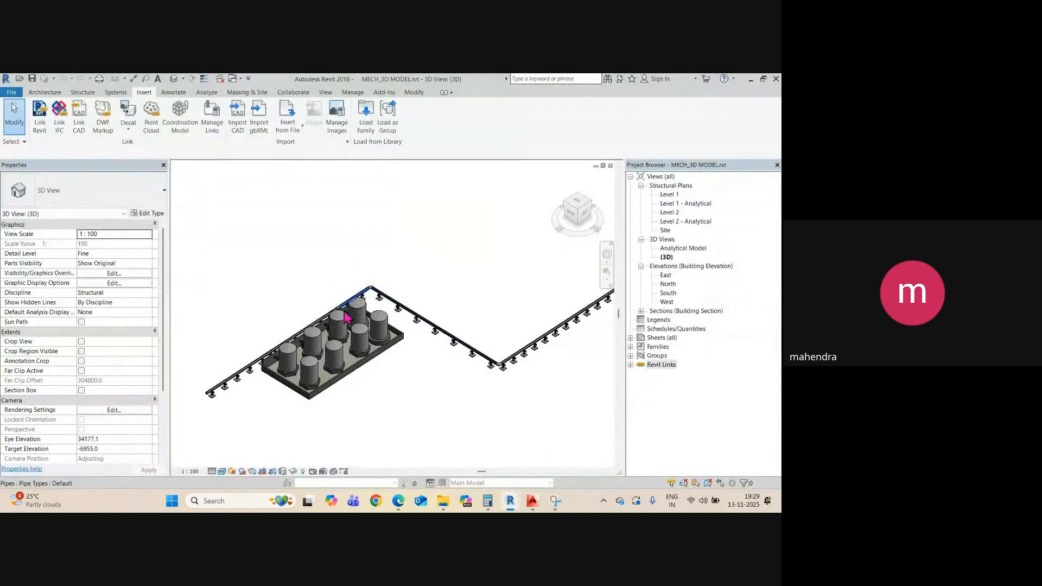
left_click(11, 92)
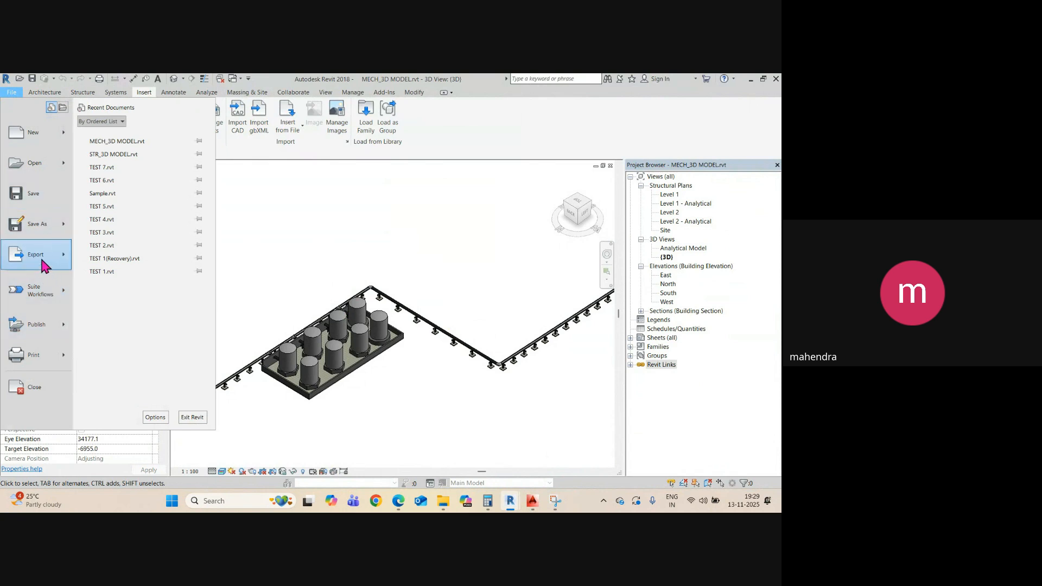
left_click(42, 264)
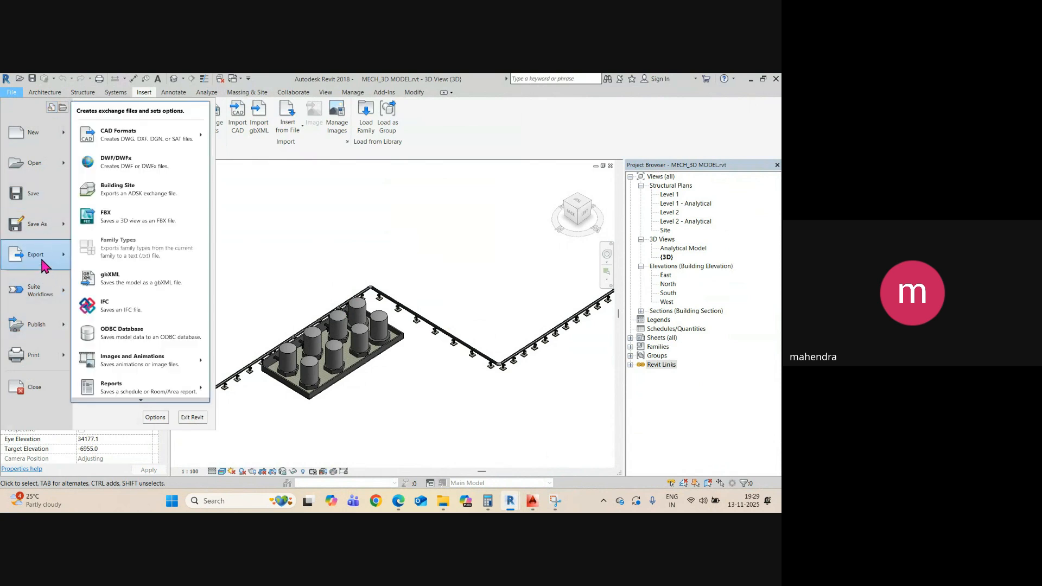
mouse_move(170, 139)
left_click(233, 131)
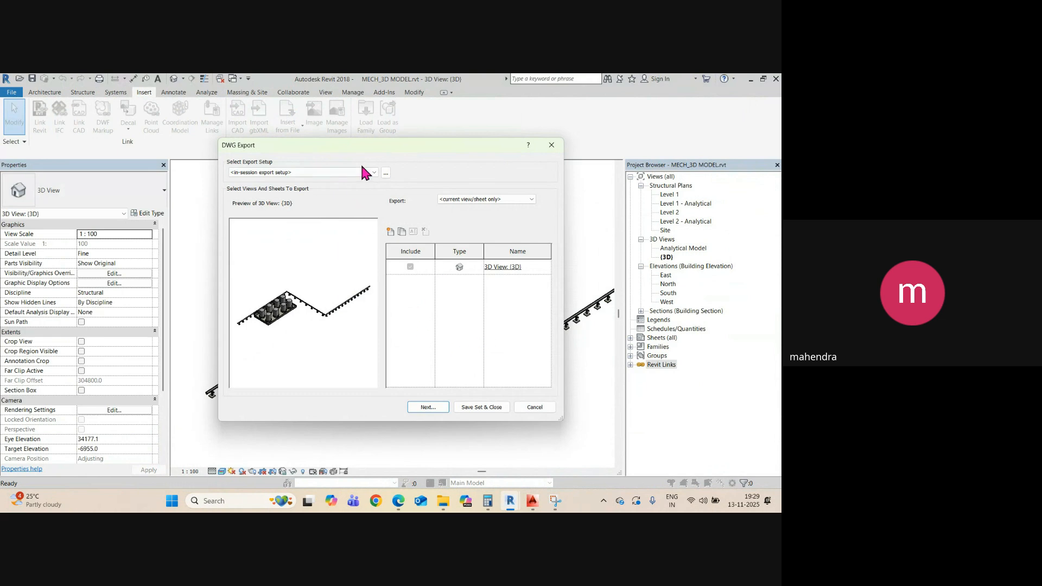
left_click(386, 172)
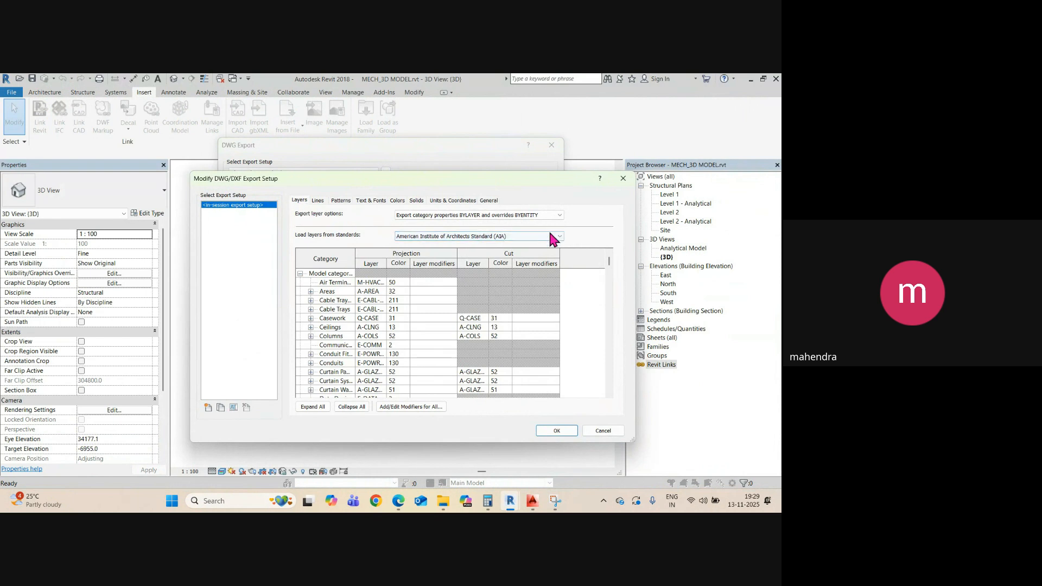
- Examine the DWG export setup's layer, line, pattern, text and font, unit and general settings
left_click(318, 202)
left_click(341, 202)
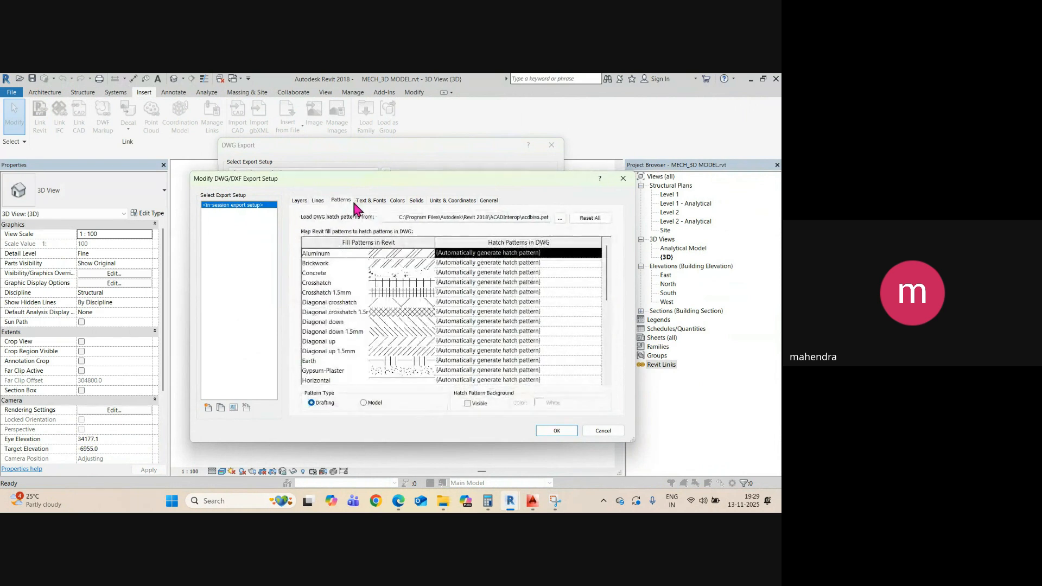
left_click(367, 202)
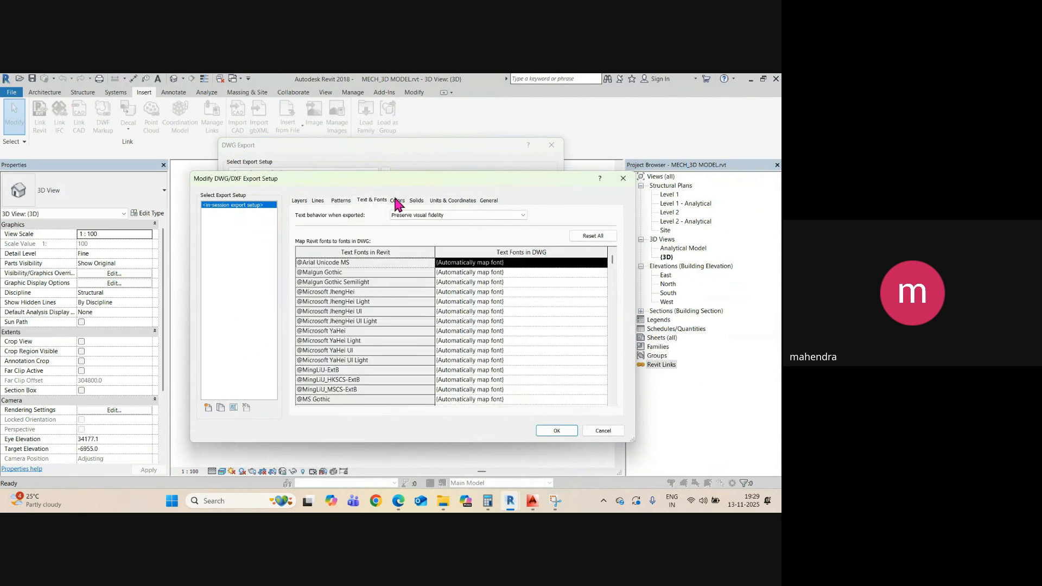
left_click(463, 202)
left_click(490, 202)
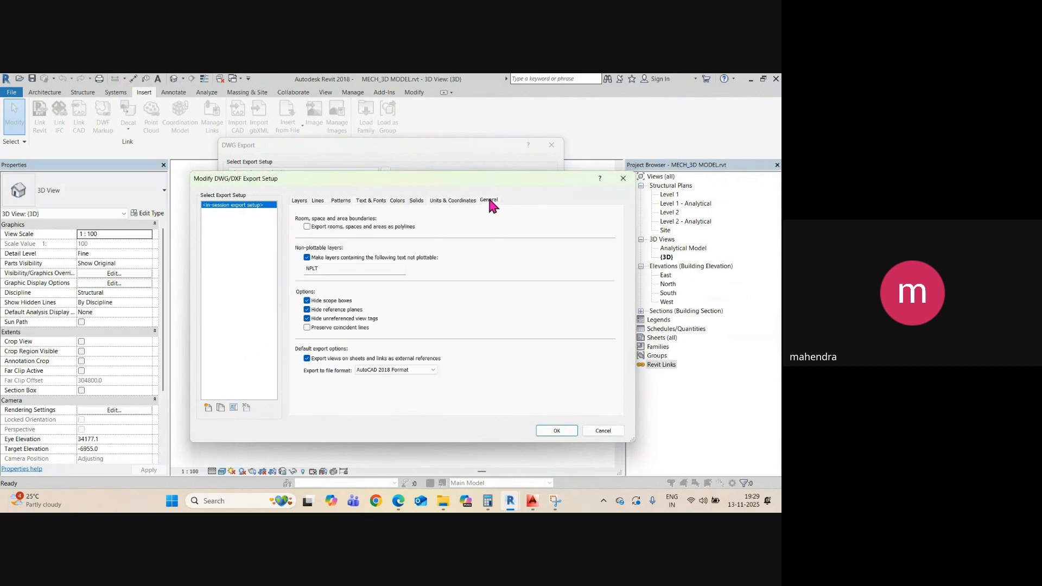
left_click(300, 201)
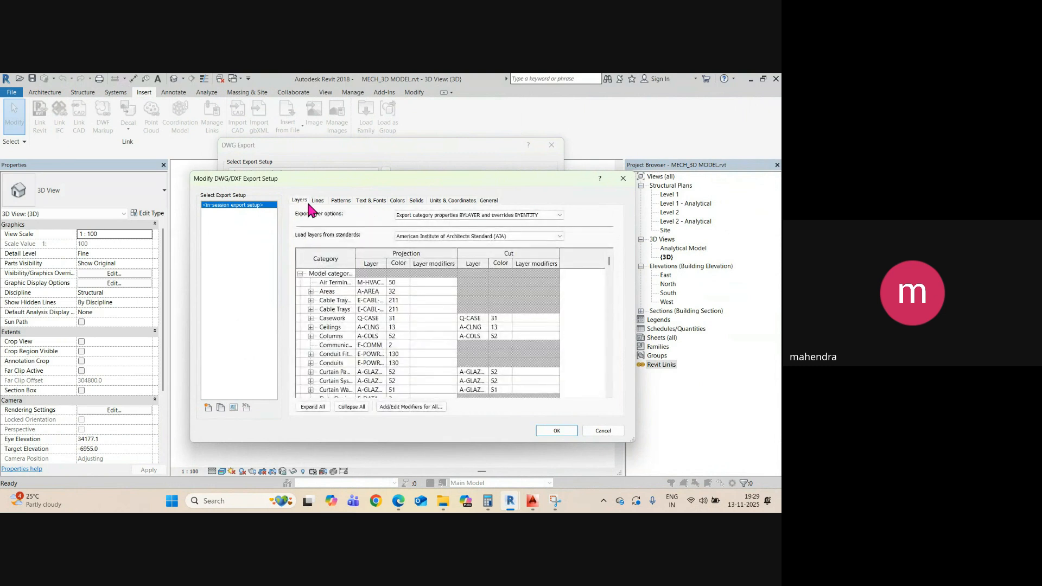
left_click(324, 202)
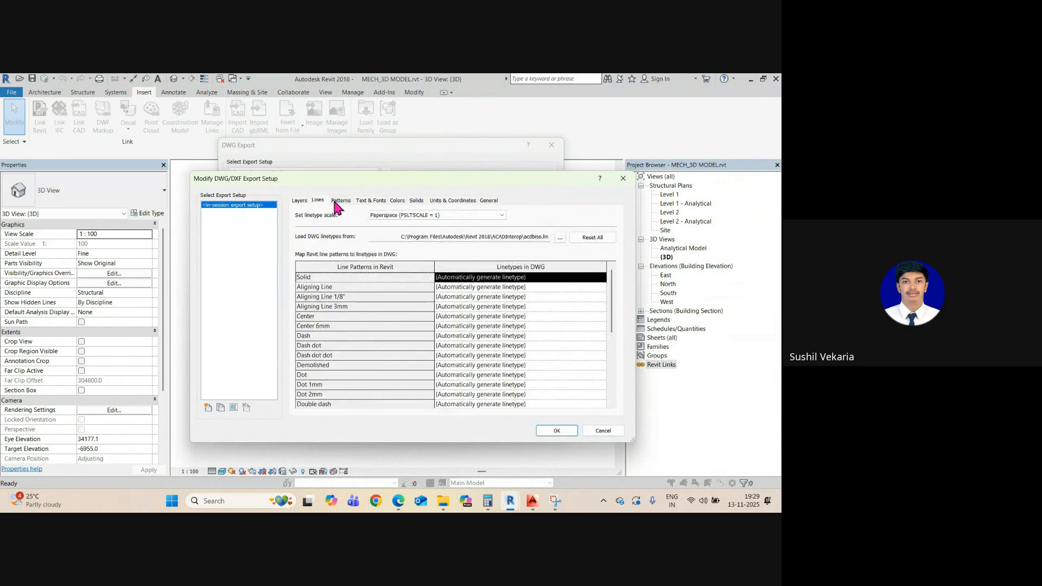
- Set the general export file format to AutoCAD 2013 Format and accept the export setup
left_click(490, 201)
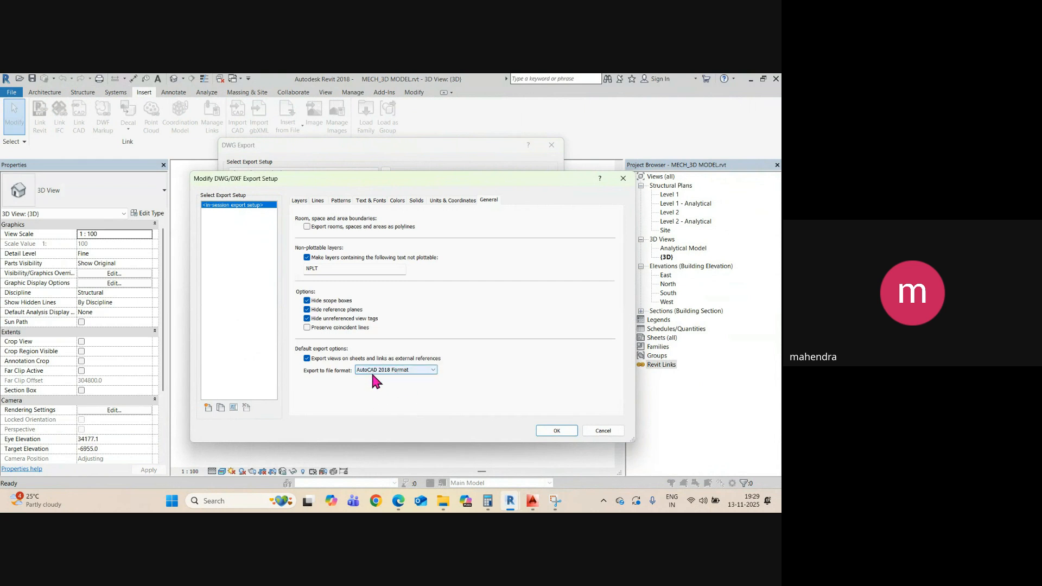
left_click(400, 372)
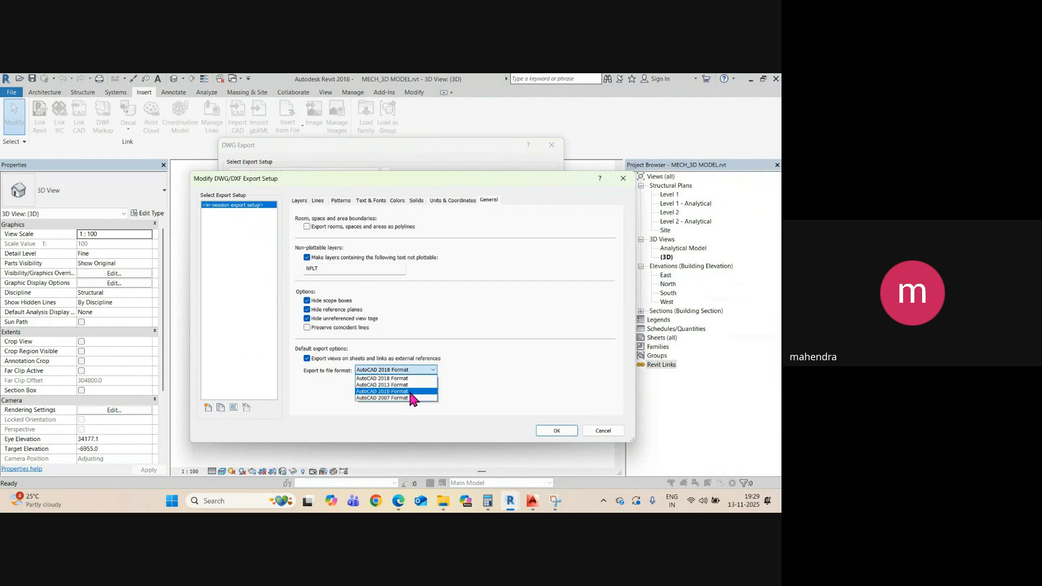
left_click(403, 385)
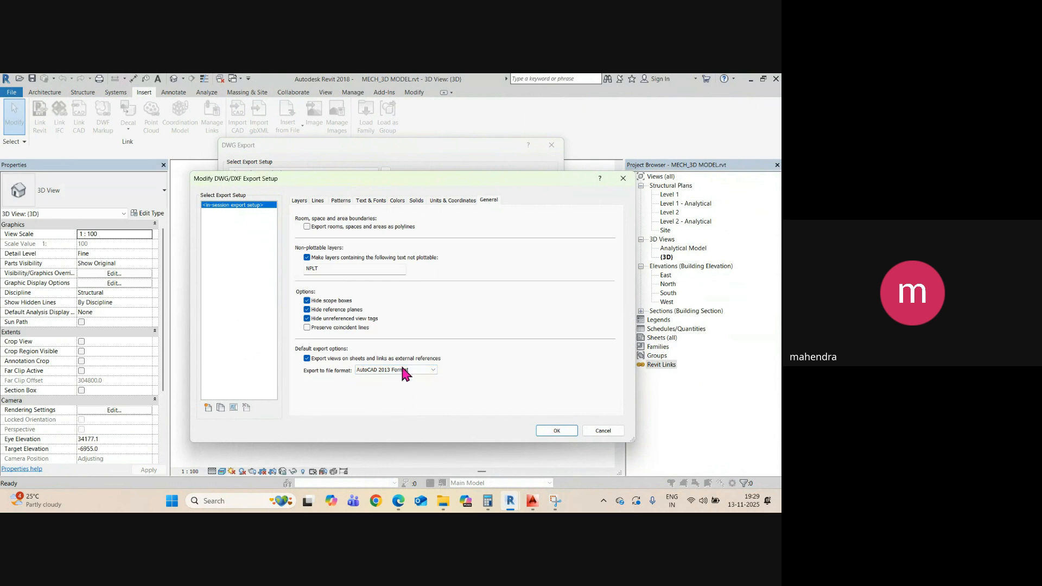
left_click(551, 431)
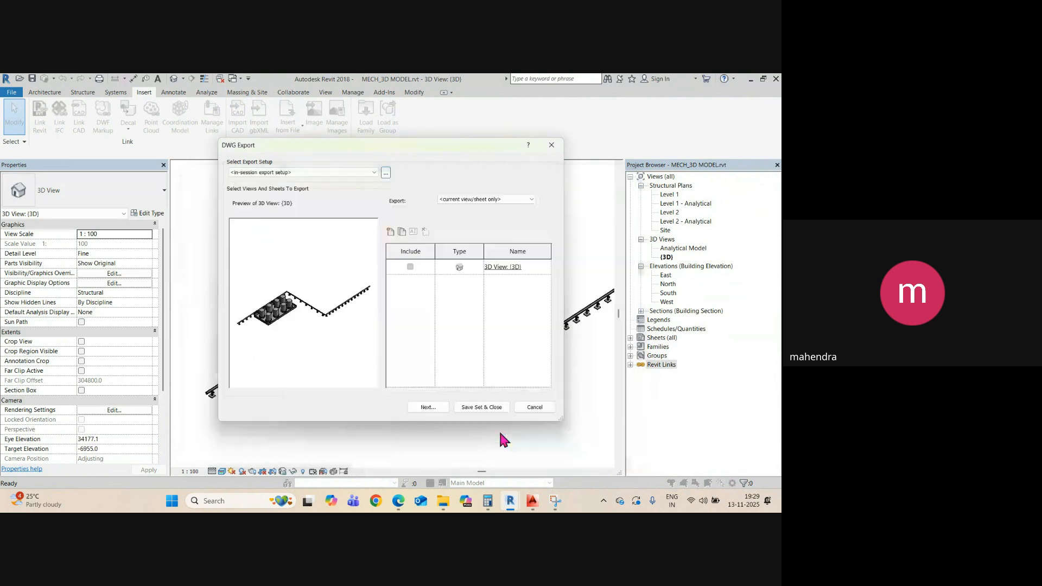
- Export the 3D view as an AutoCAD 2013 DWG, overwriting 3d view.dwg in the 04.10.2025 folder
left_click(428, 408)
left_click(309, 193)
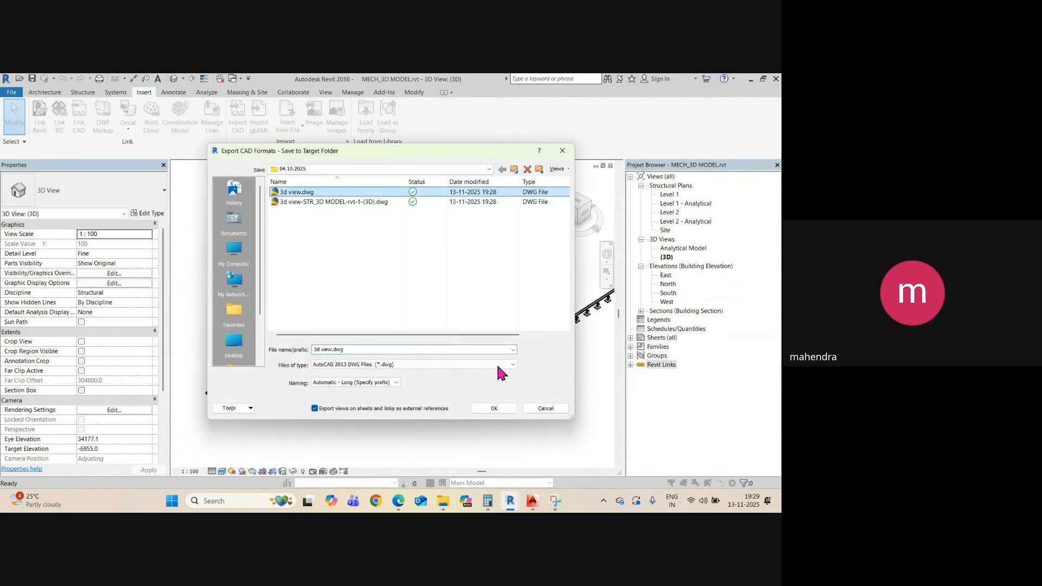
left_click(494, 409)
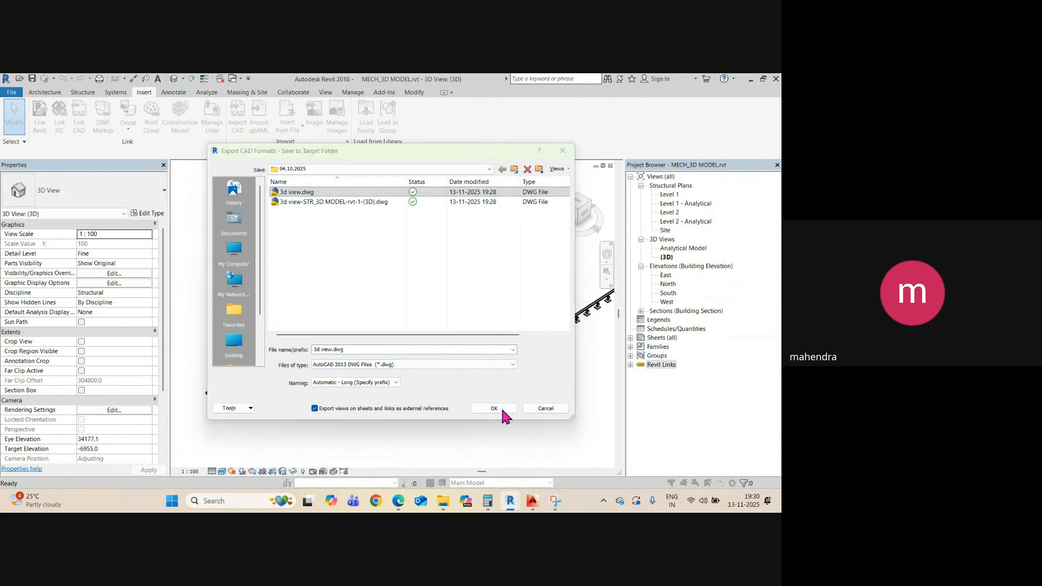
left_click(418, 296)
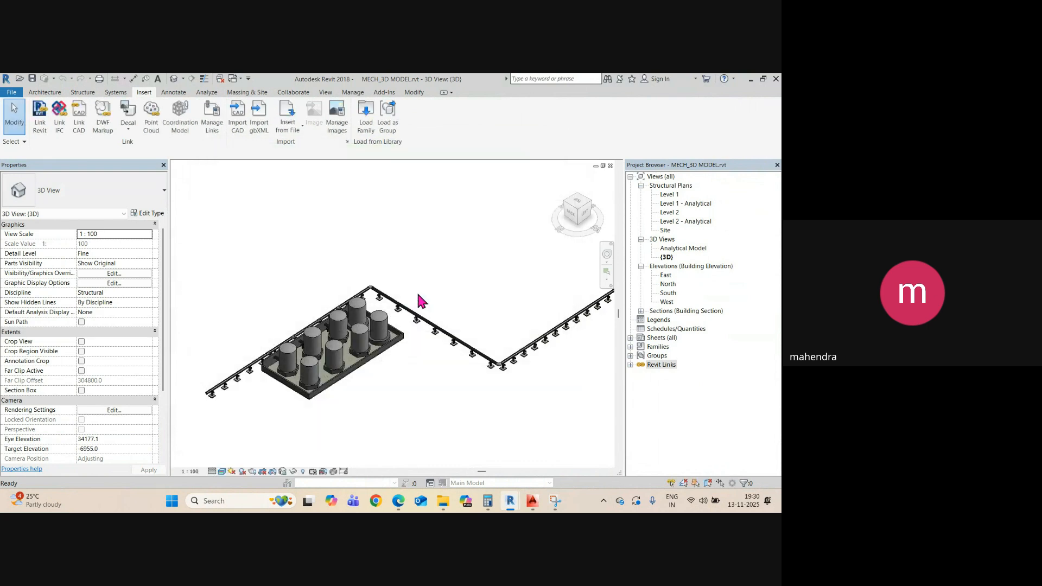
- Minimise Revit, return to the 04.10.2025 folder in File Explorer, and open the re-exported 3d view.dwg in AutoCAD
left_click(749, 80)
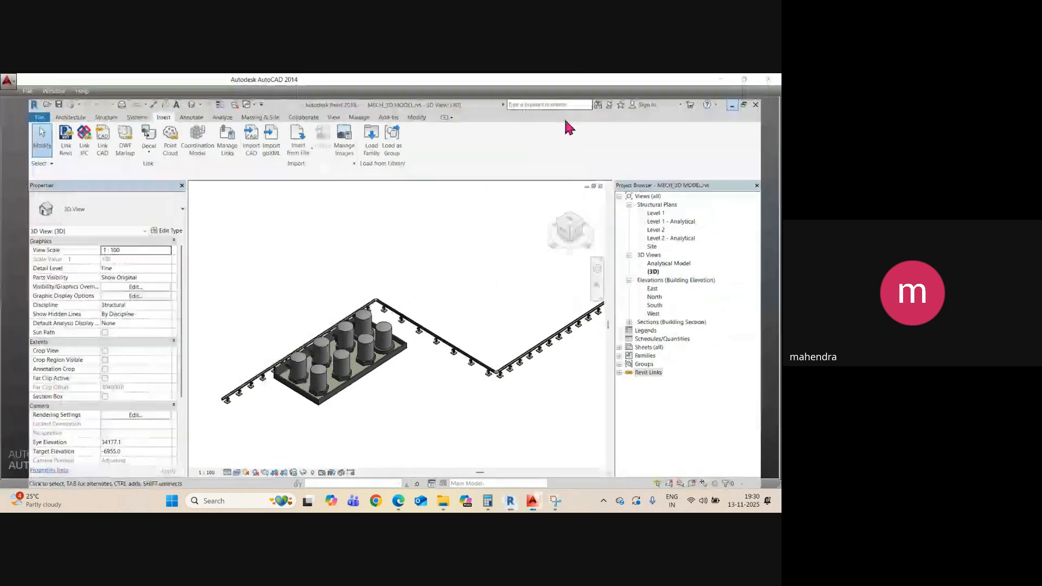
mouse_move(441, 502)
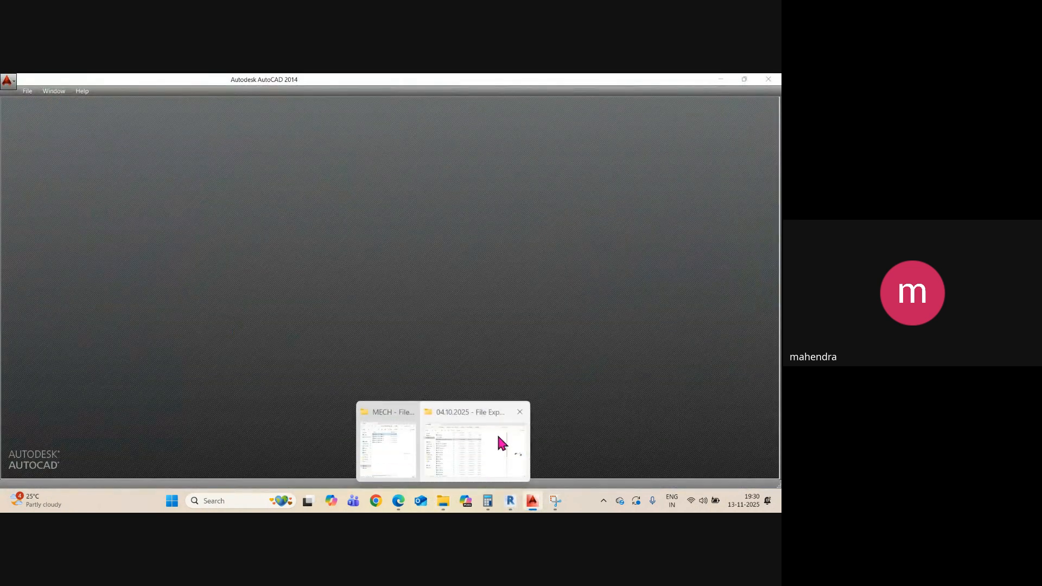
left_click(500, 442)
left_click(130, 166)
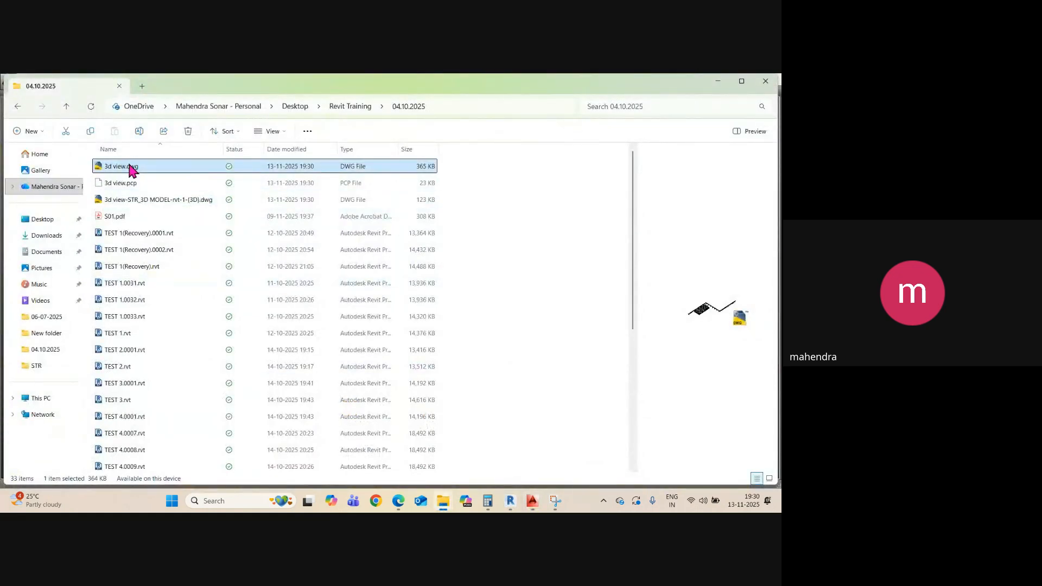
double_click(130, 166)
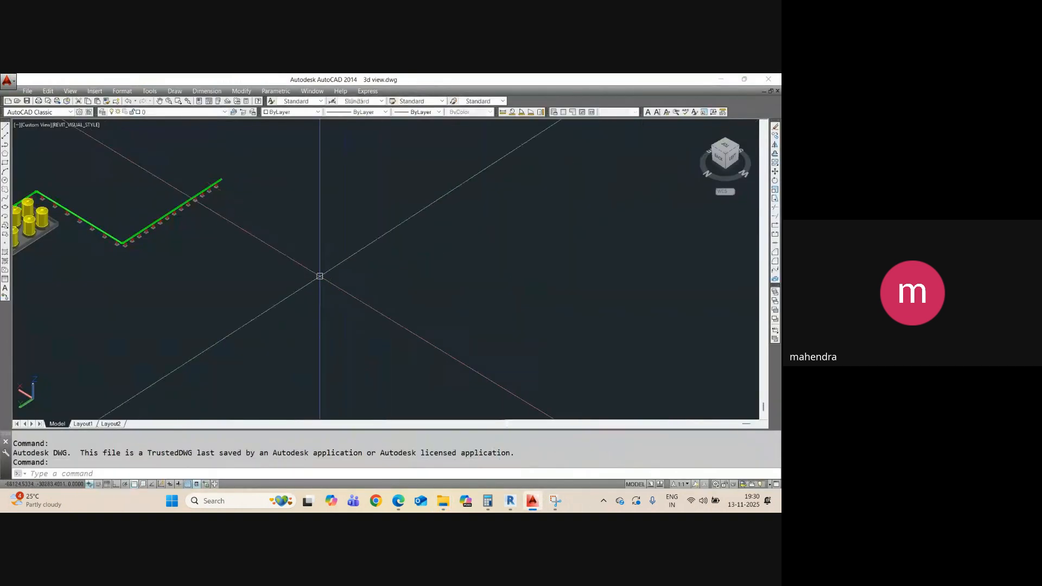
- Examine the exported tanks, base slab and pipe run in 3D, checking the block properties of the front tank
scroll(264, 272, "up", 4)
scroll(289, 335, "down", 1)
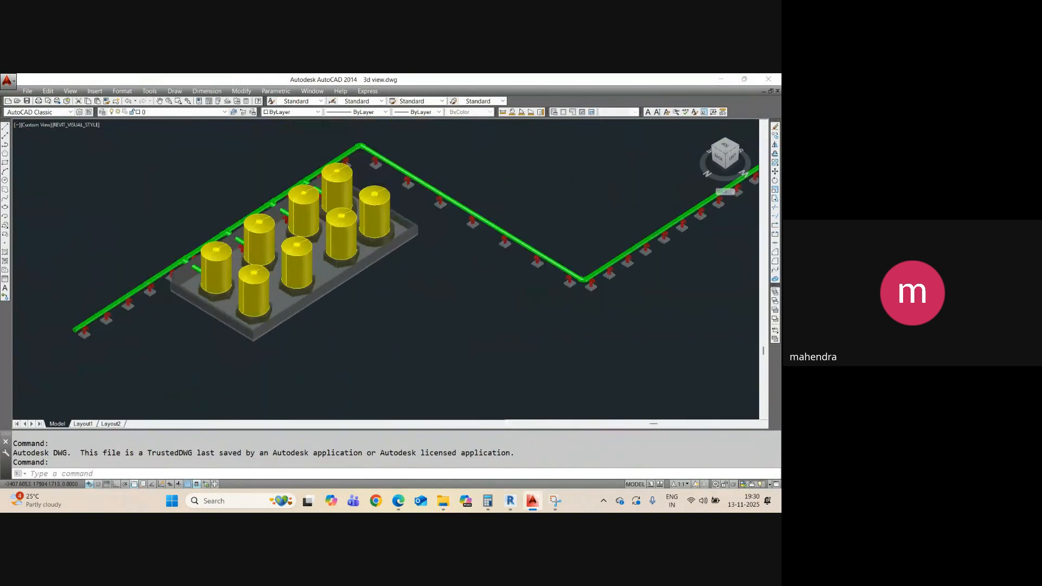
mouse_move(336, 325)
middle_mouse_down("shift")
mouse_move(351, 285)
mouse_move(334, 313)
middle_mouse_up("shift")
scroll(321, 295, "down", 2)
scroll(303, 300, "up", 3)
scroll(333, 313, "up", 2)
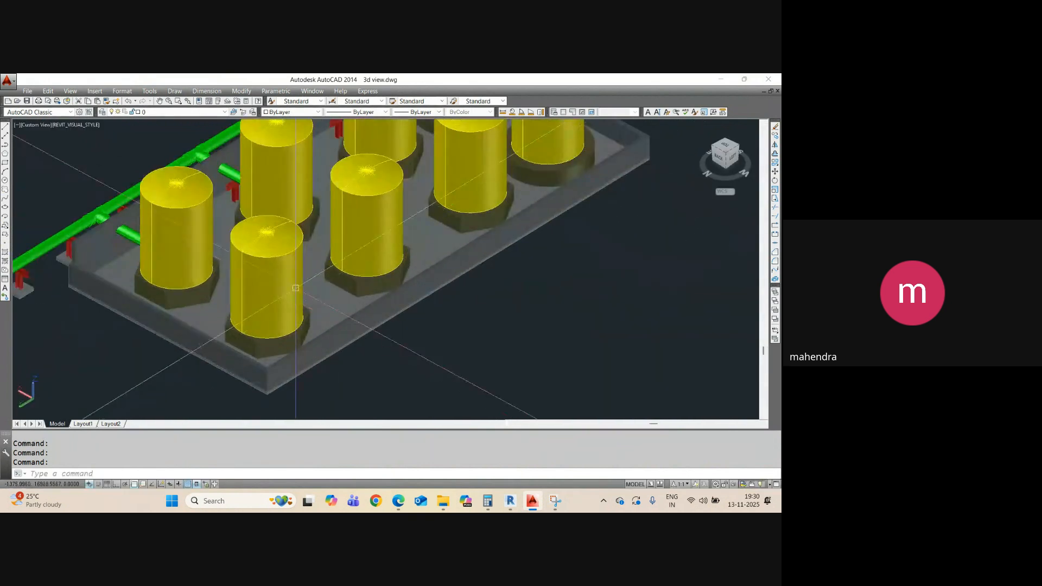
left_click(263, 267)
scroll(340, 282, "down", 4)
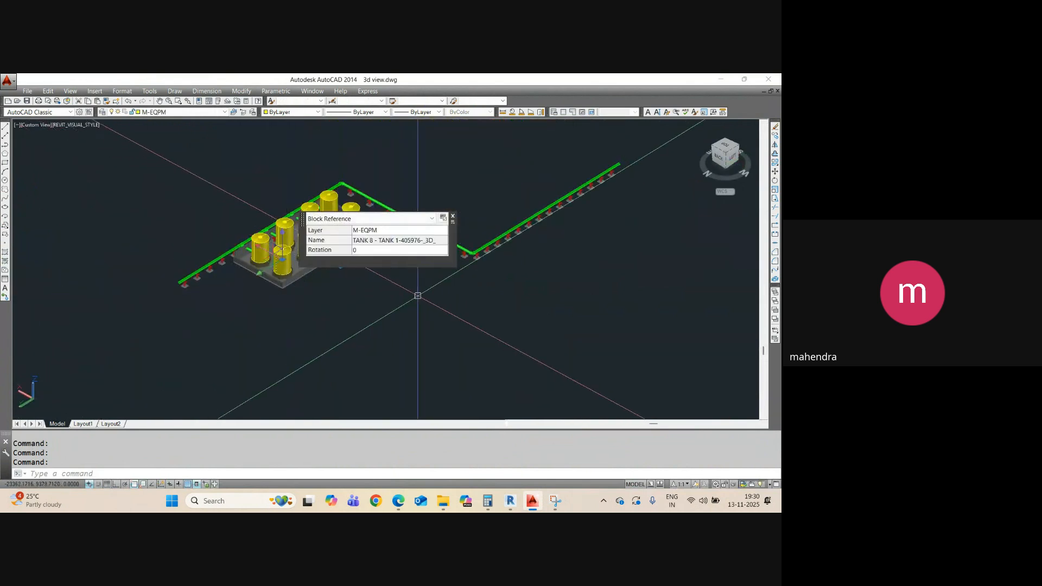
key("Escape")
key("Escape")
scroll(319, 270, "up", 3)
middle_click(319, 270)
middle_click(318, 269)
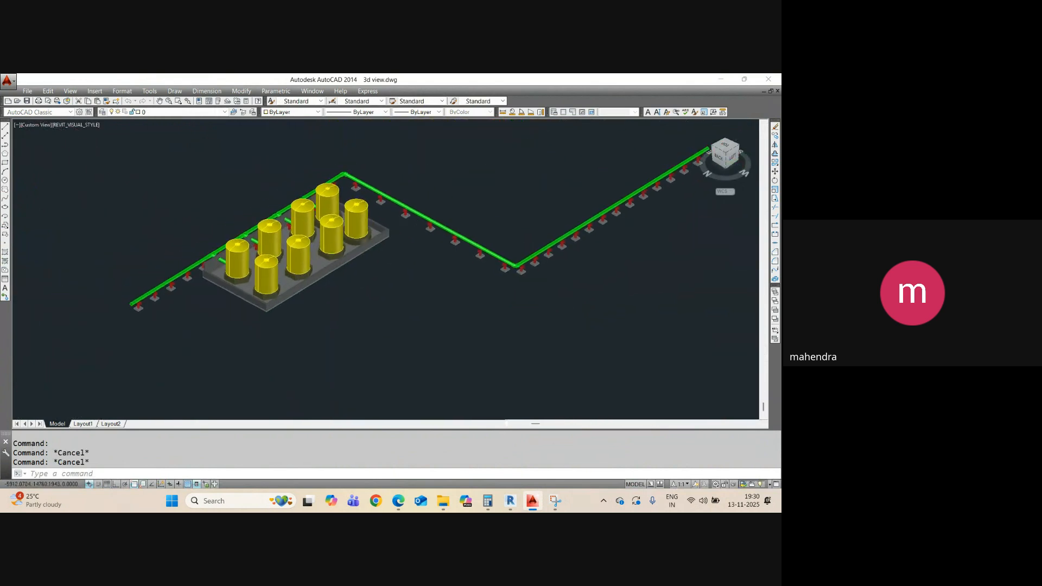
- Switch to the Revit window holding the structural project and open TEST 6.rvt from the 04.10.2025 folder
middle_click_drag(329, 299, 357, 304, "shift")
mouse_move(509, 504)
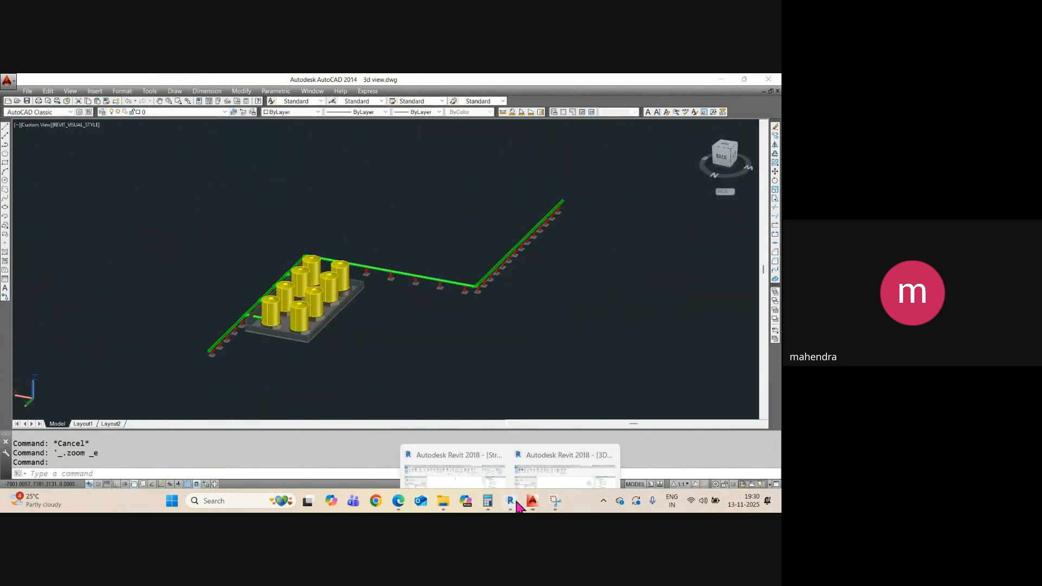
left_click(512, 457)
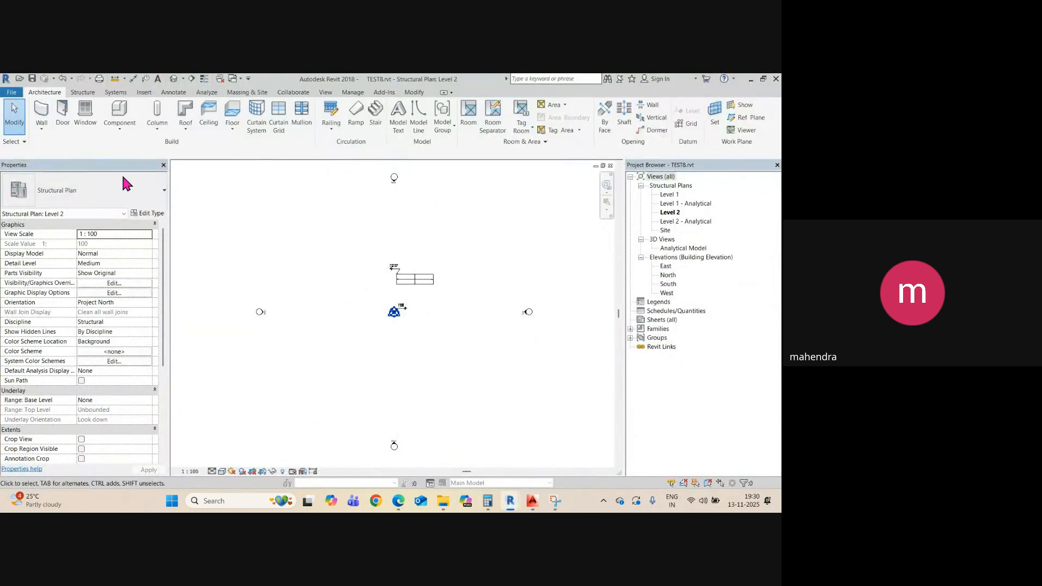
left_click(20, 79)
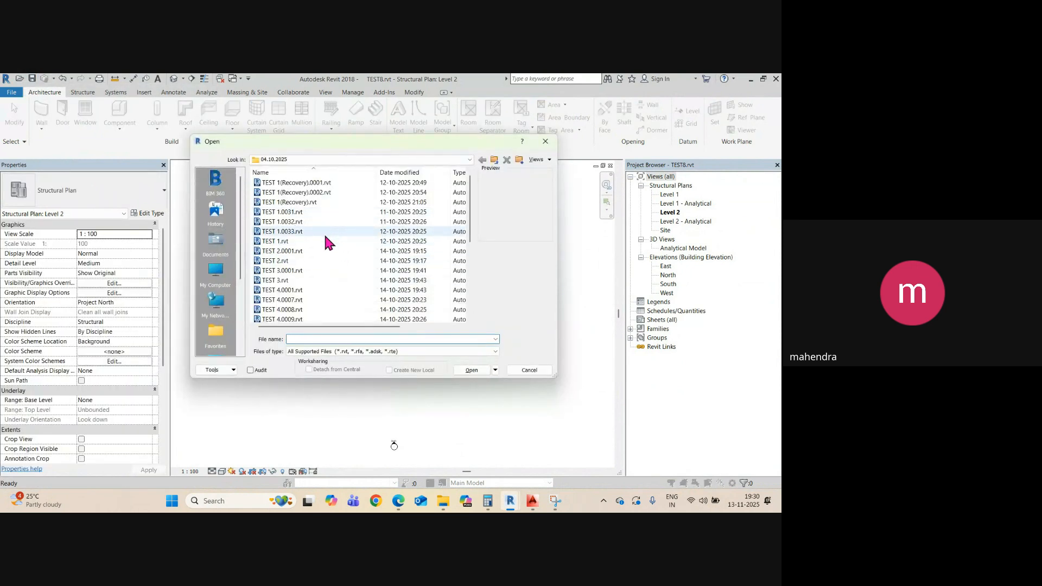
scroll(335, 300, "down", 2)
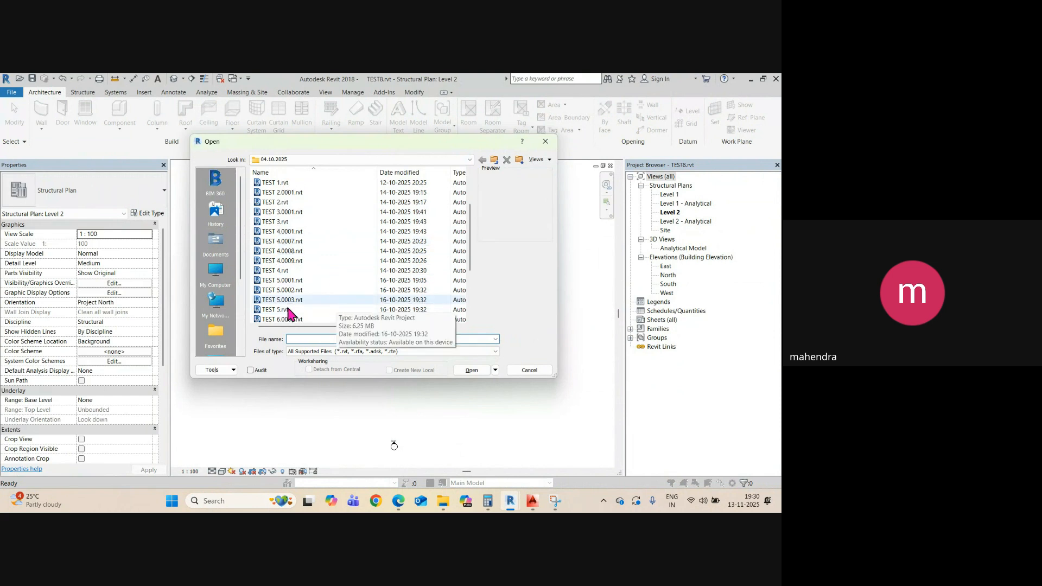
scroll(287, 306, "down", 3)
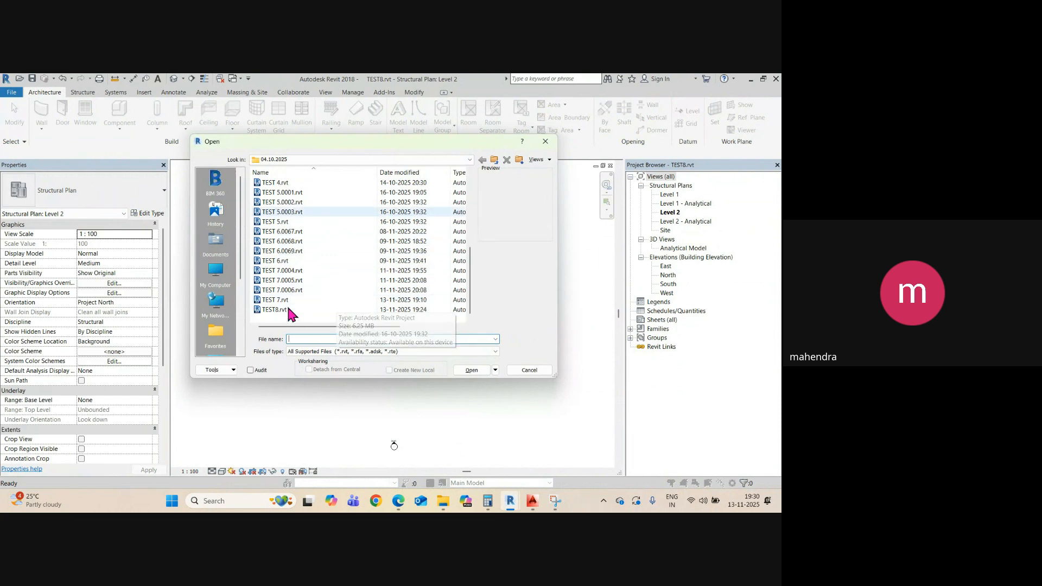
left_click(284, 262)
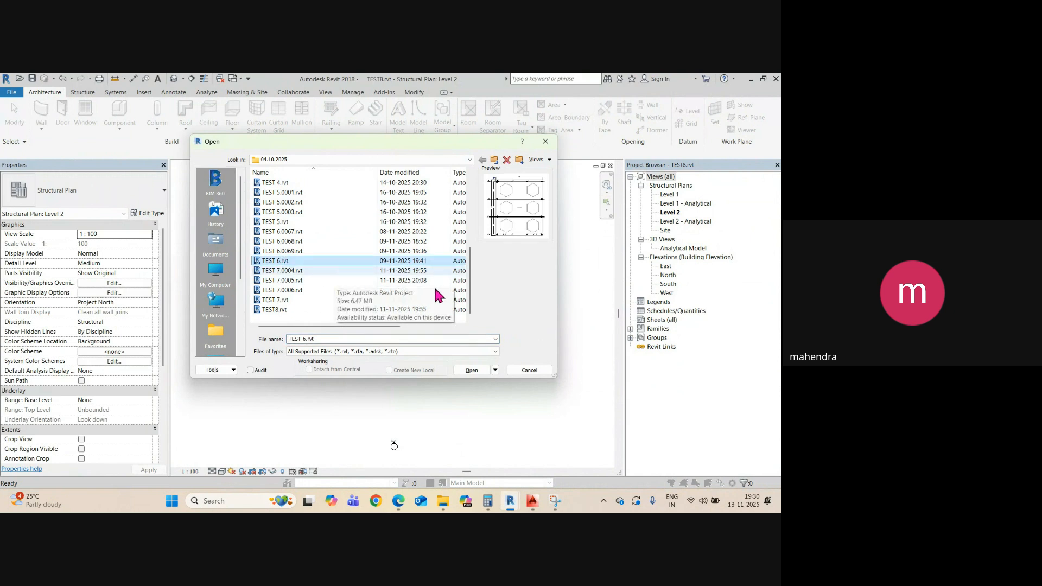
left_click(472, 370)
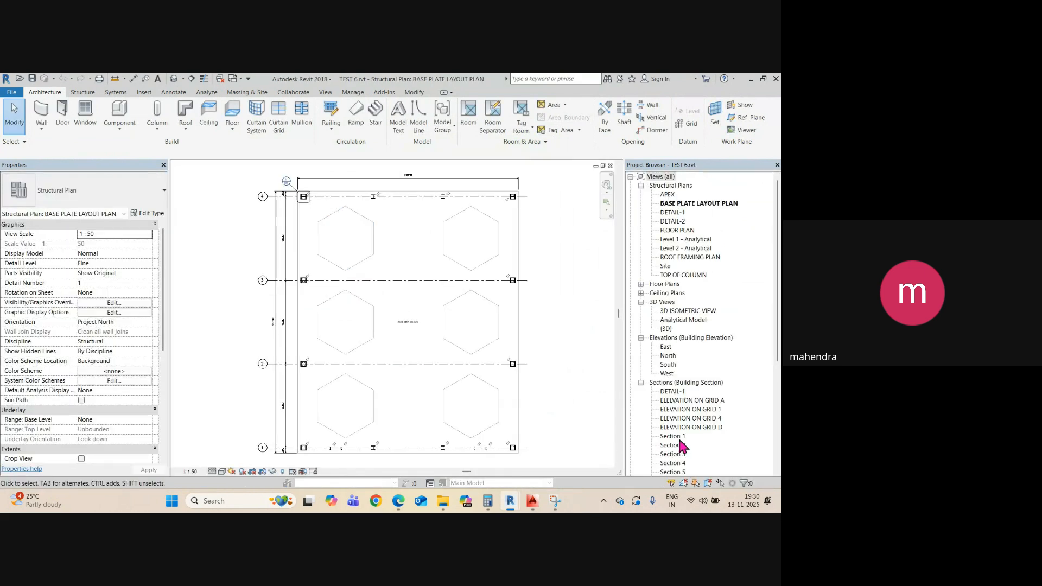
- Open sheet S01 - BASE PLATE PLAN
scroll(681, 445, "down", 5)
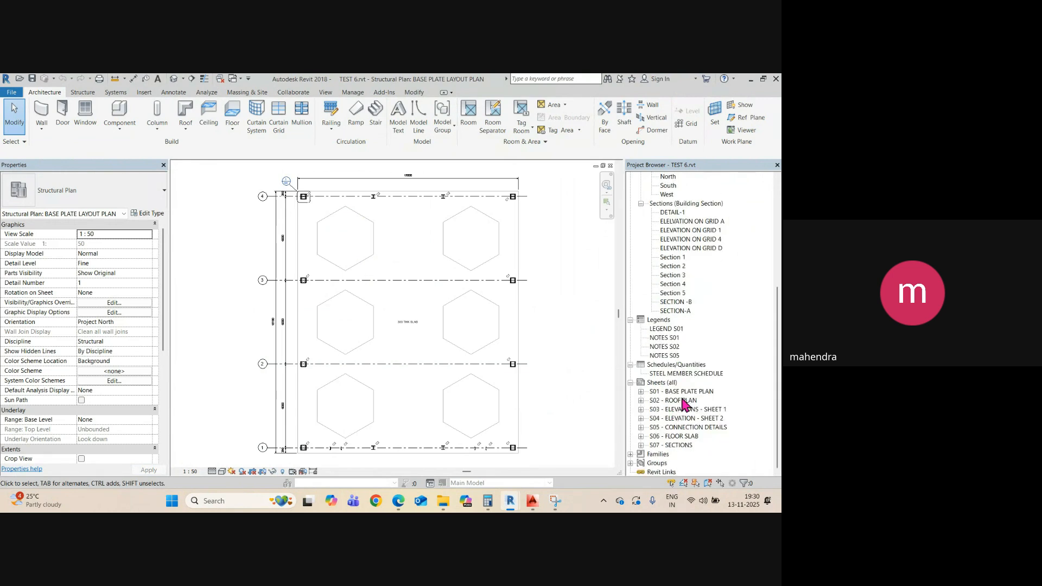
left_click(664, 393)
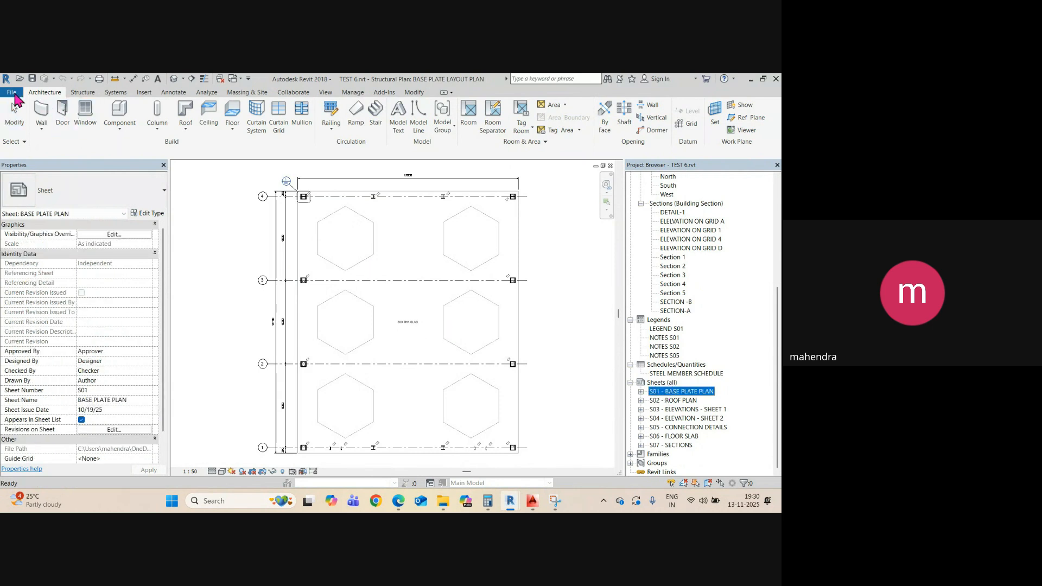
double_click(685, 393)
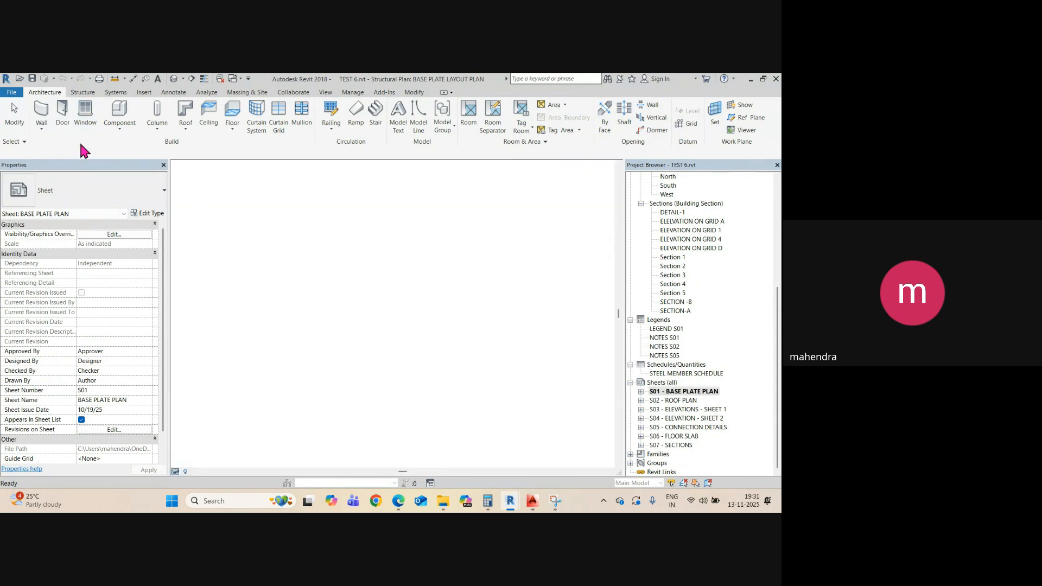
- Start a DWG export and set its export scope to the in-session view/sheet set
left_click(12, 94)
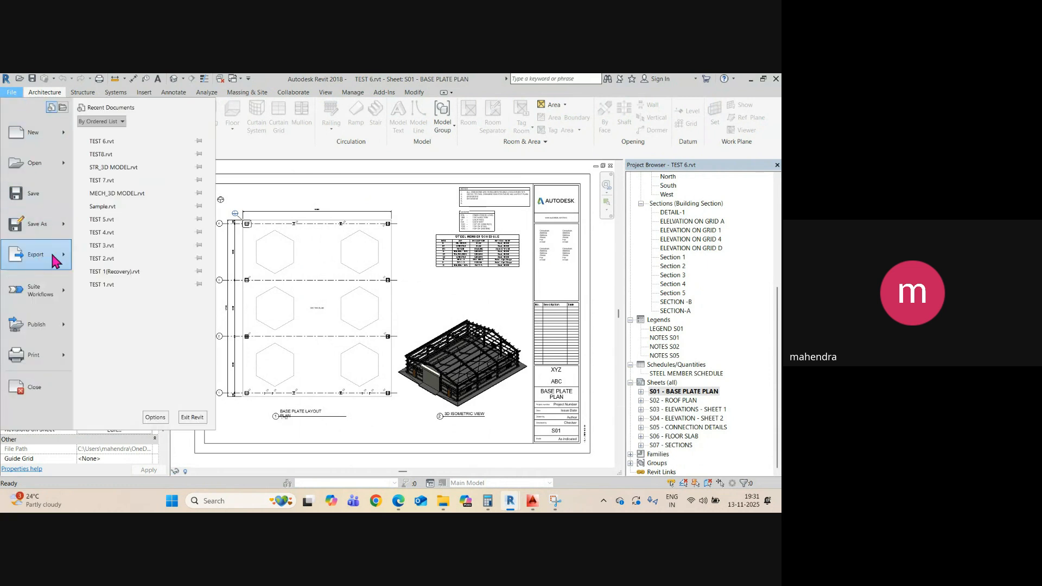
mouse_move(51, 257)
mouse_move(142, 142)
left_click(234, 133)
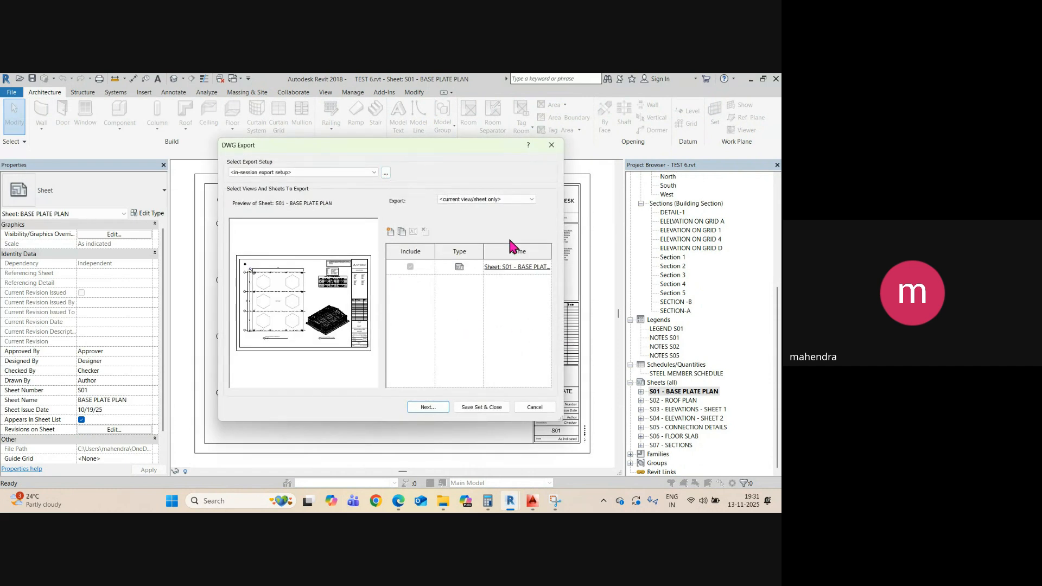
left_click(445, 202)
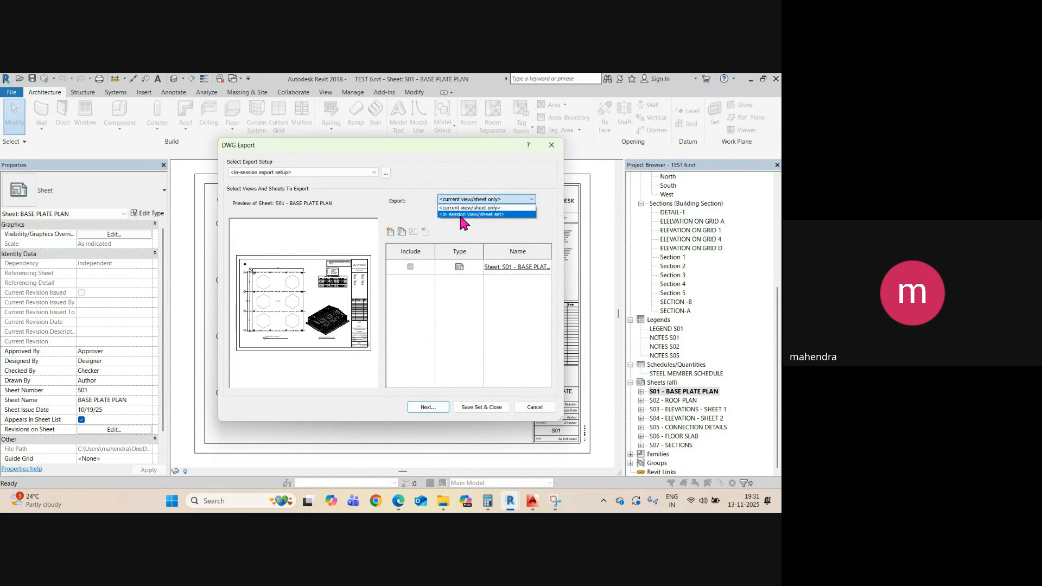
left_click(468, 215)
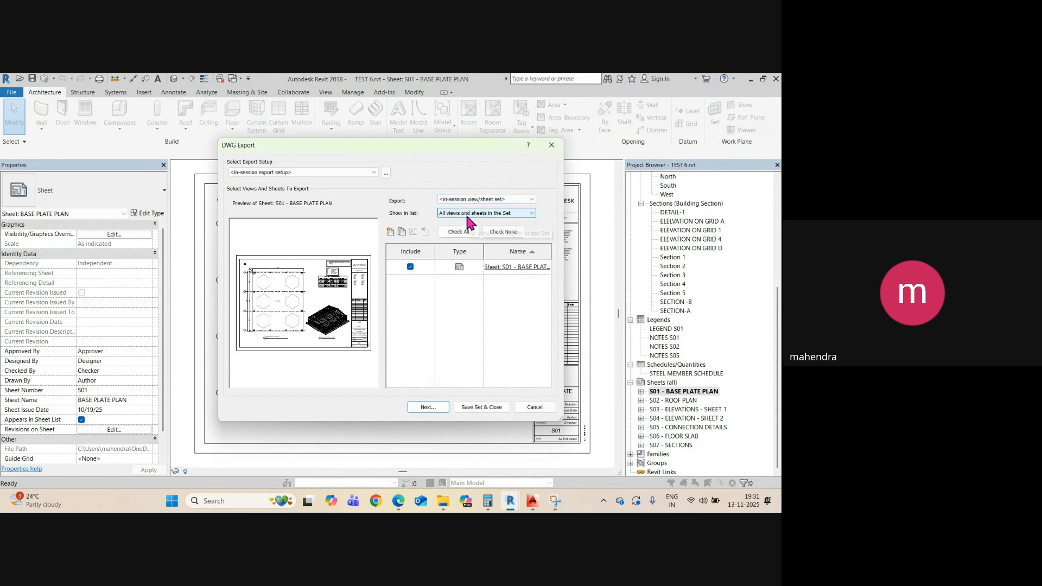
left_click(497, 200)
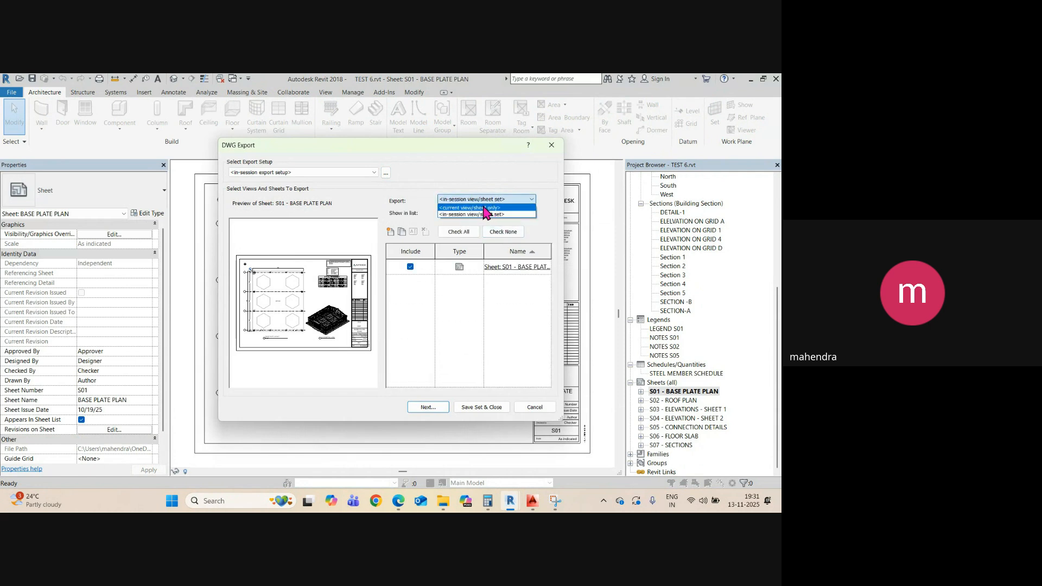
left_click(477, 207)
left_click(464, 201)
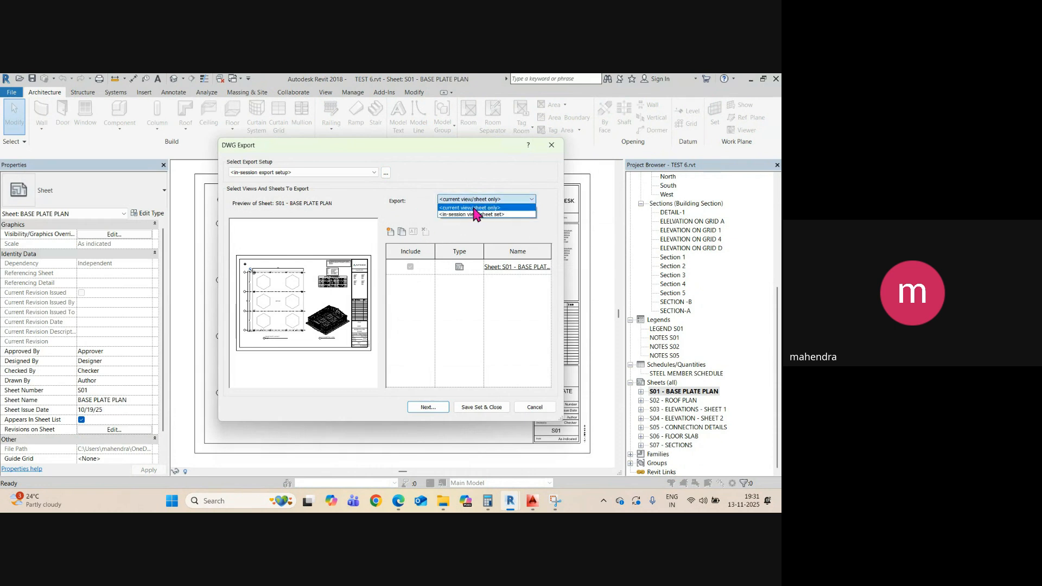
left_click(475, 216)
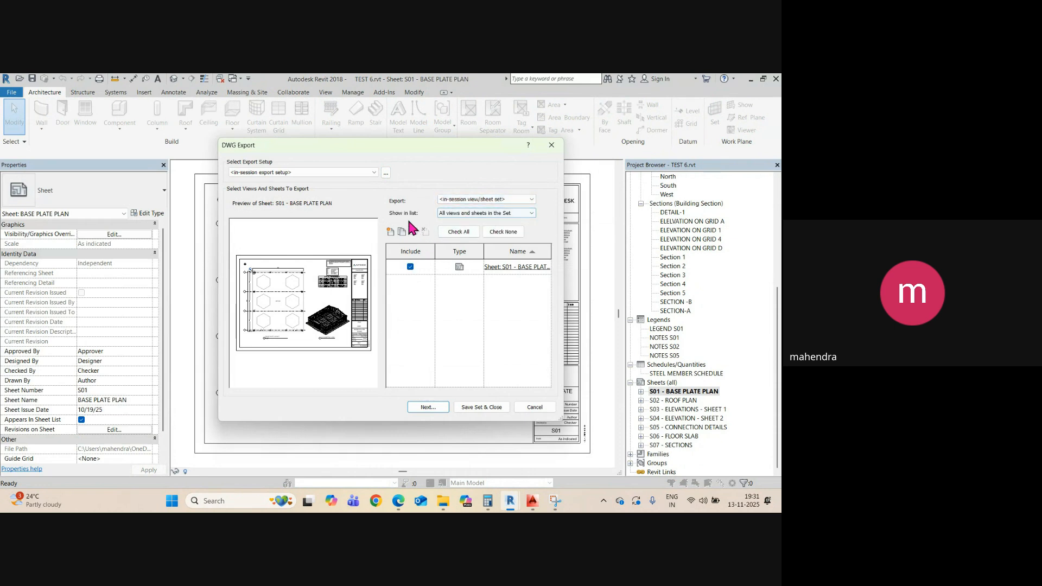
- List the sheets in the model for export and widen the export dialog to show their full names
left_click(508, 214)
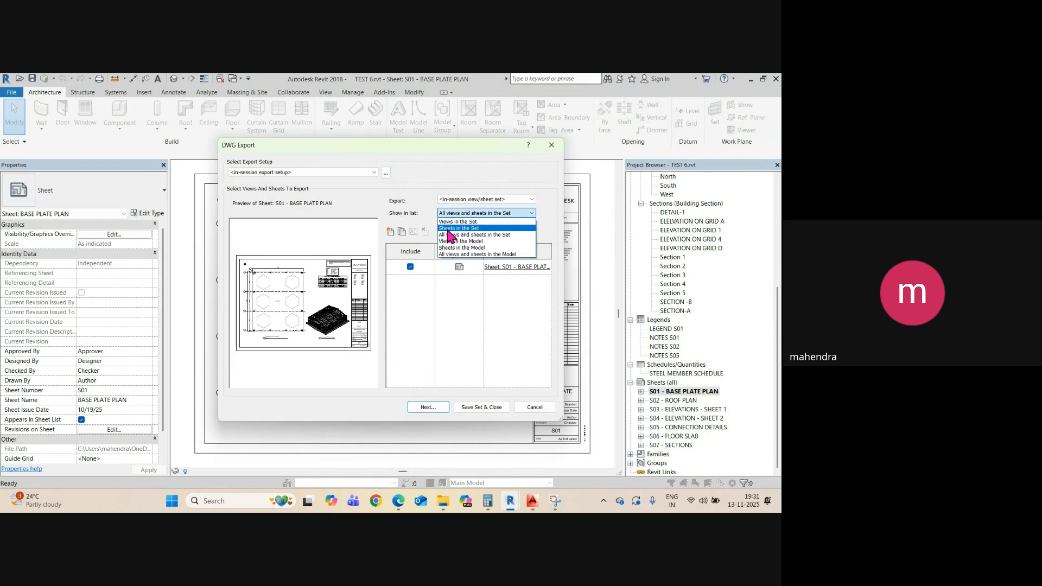
left_click(449, 229)
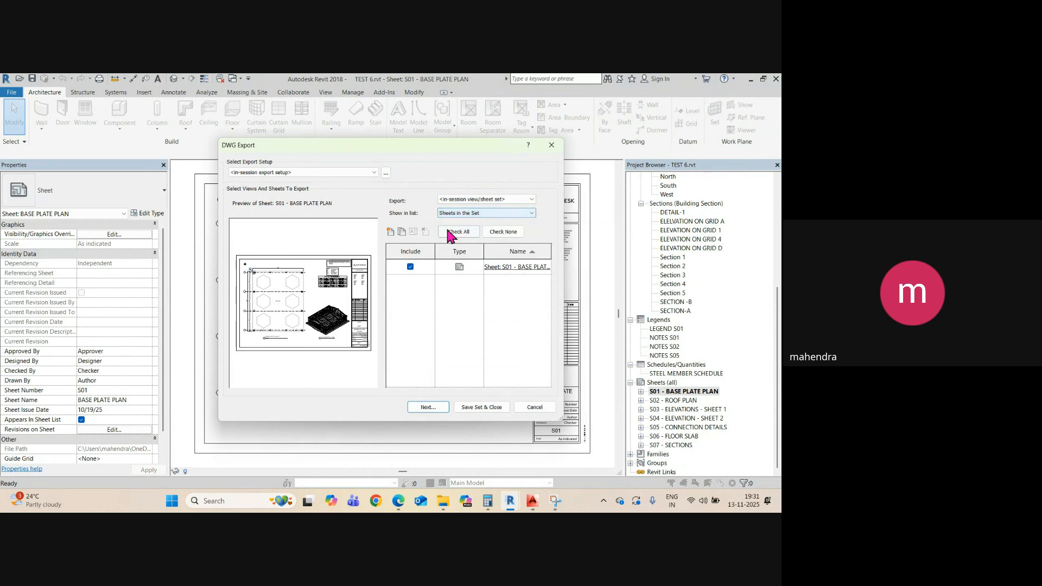
left_click(490, 213)
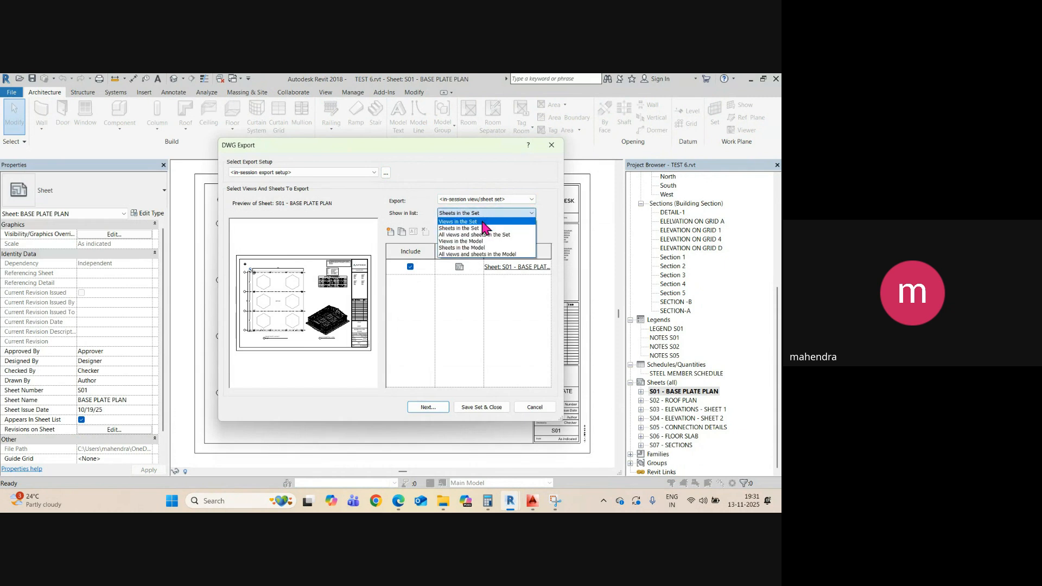
left_click(470, 248)
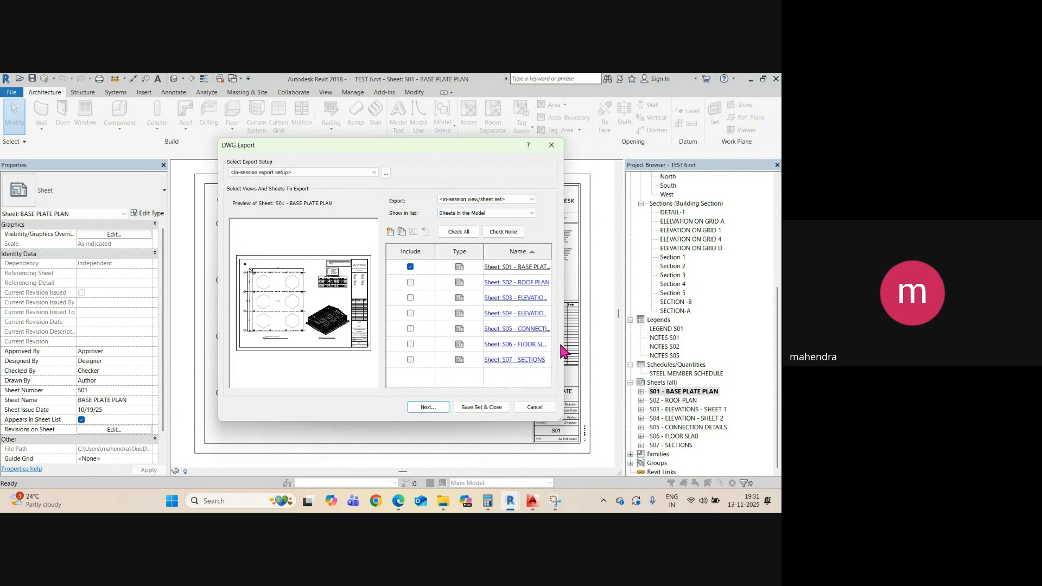
left_click_drag(564, 347, 647, 342)
left_click(493, 214)
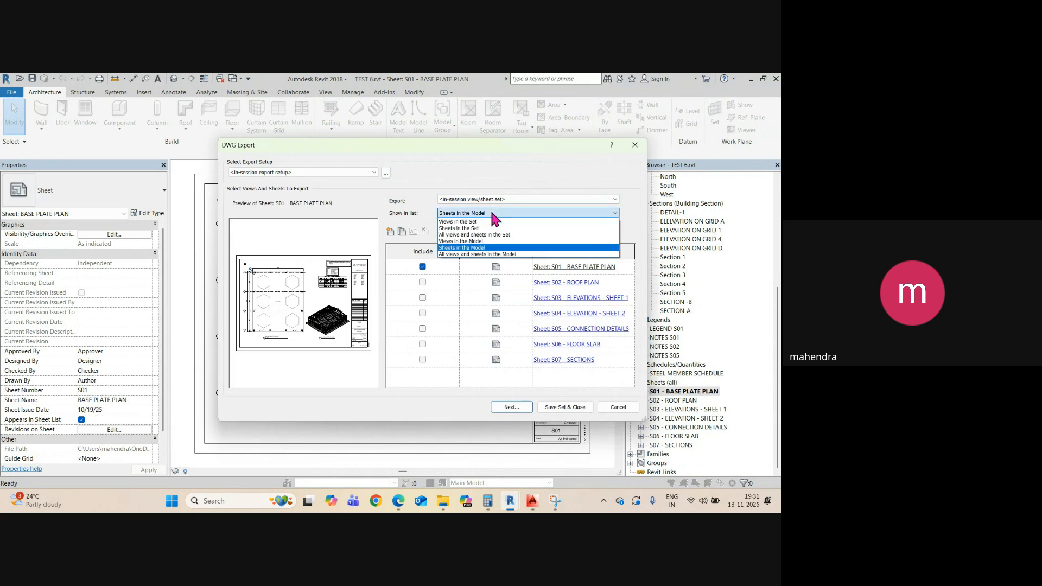
left_click(478, 249)
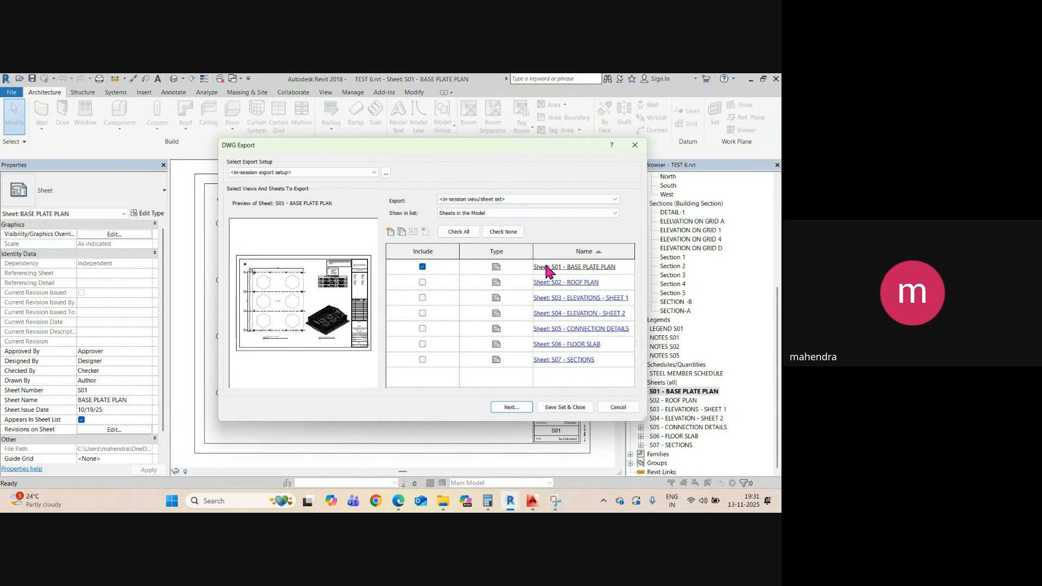
- Include sheets S02 to S07 with S01 and export them as AutoCAD 2018 DWG files prefixed TEST 6 into the 04.10.2025 folder
left_click(422, 282)
left_click(422, 313)
left_click(423, 328)
left_click(422, 344)
left_click(423, 358)
left_click(422, 297)
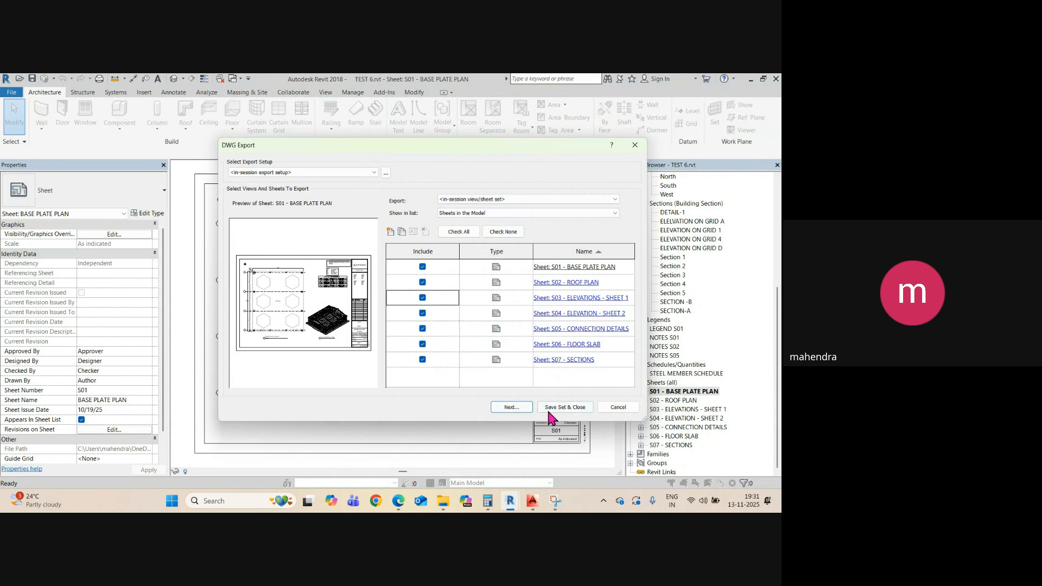
left_click(513, 408)
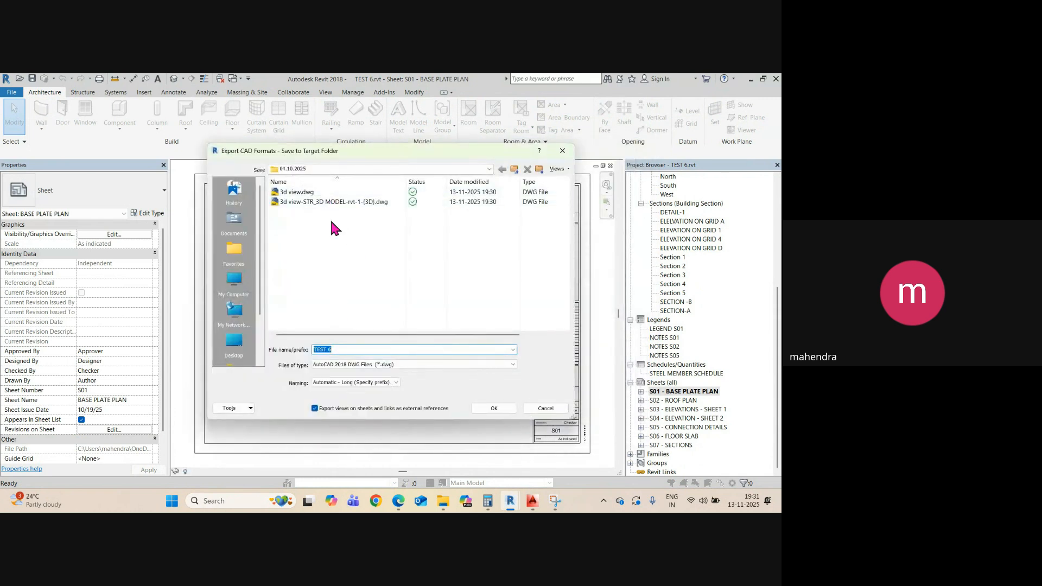
left_click(507, 410)
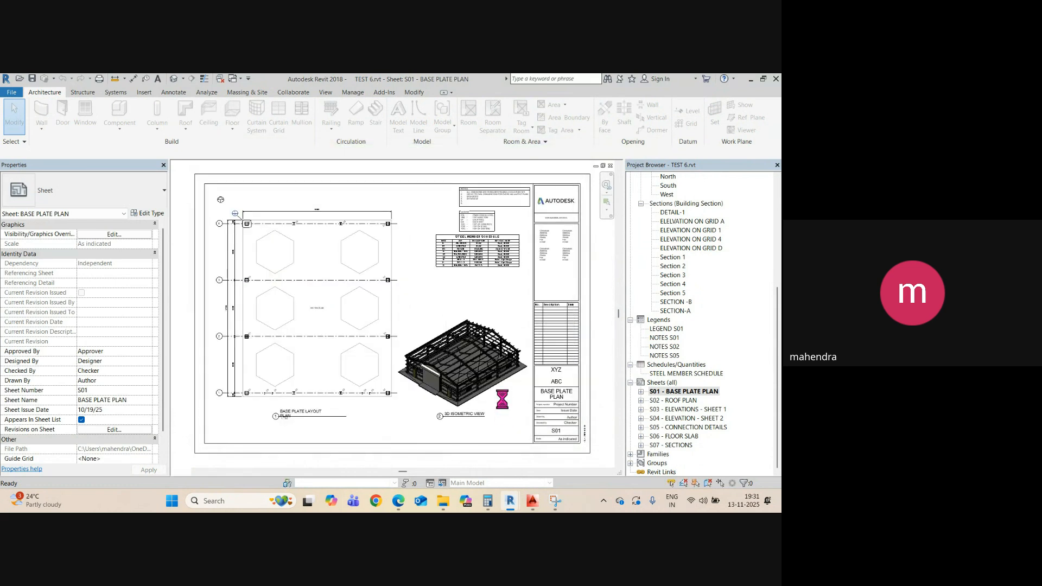
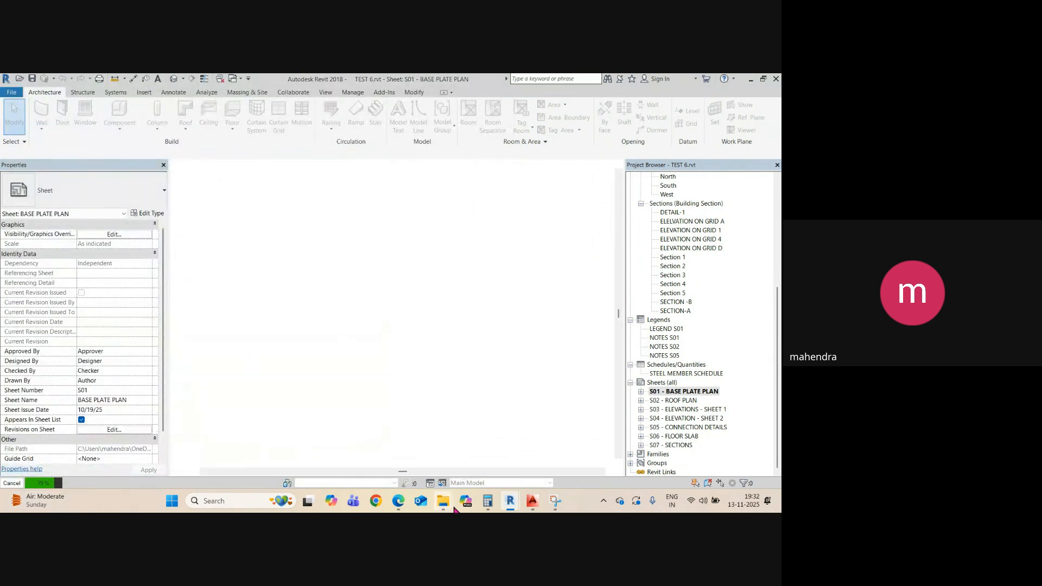
- Switch to File Explorer's 04.10.2025 folder and widen the name column to review the full names of the exported TEST 6 sheet files
mouse_move(455, 510)
mouse_move(465, 466)
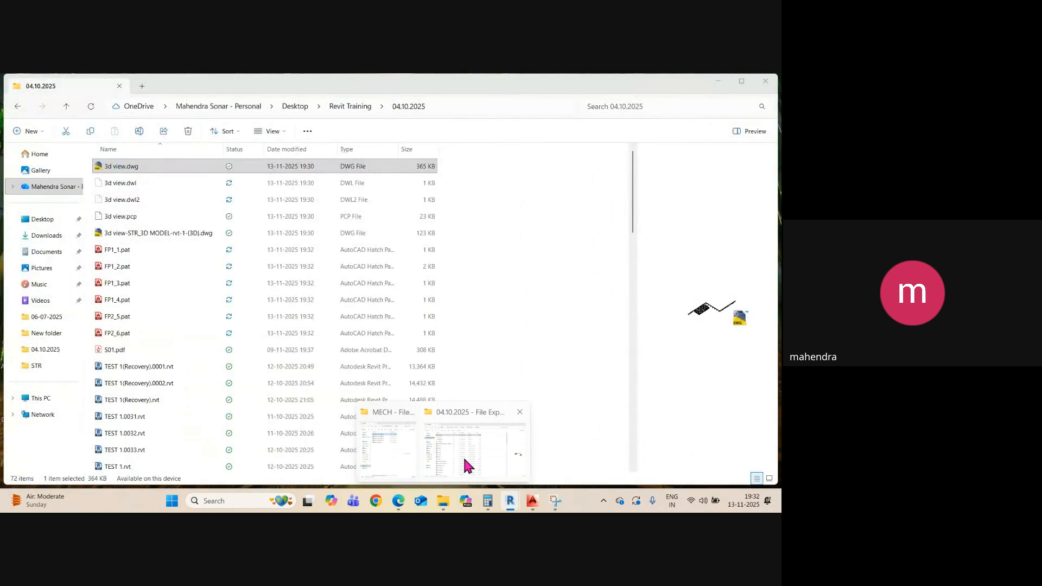
left_click(465, 460)
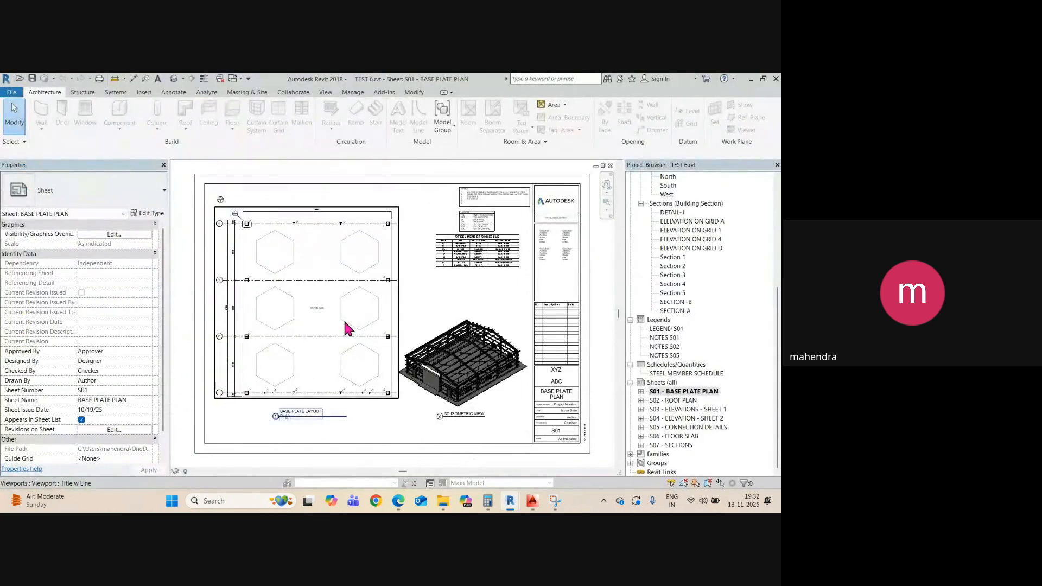
mouse_move(441, 504)
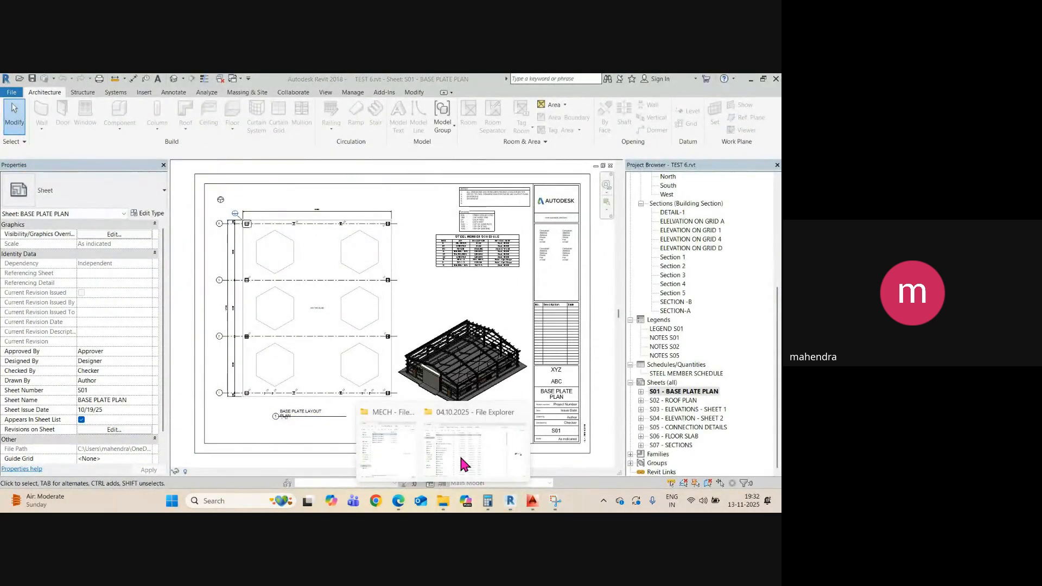
left_click(465, 464)
scroll(186, 363, "down", 15)
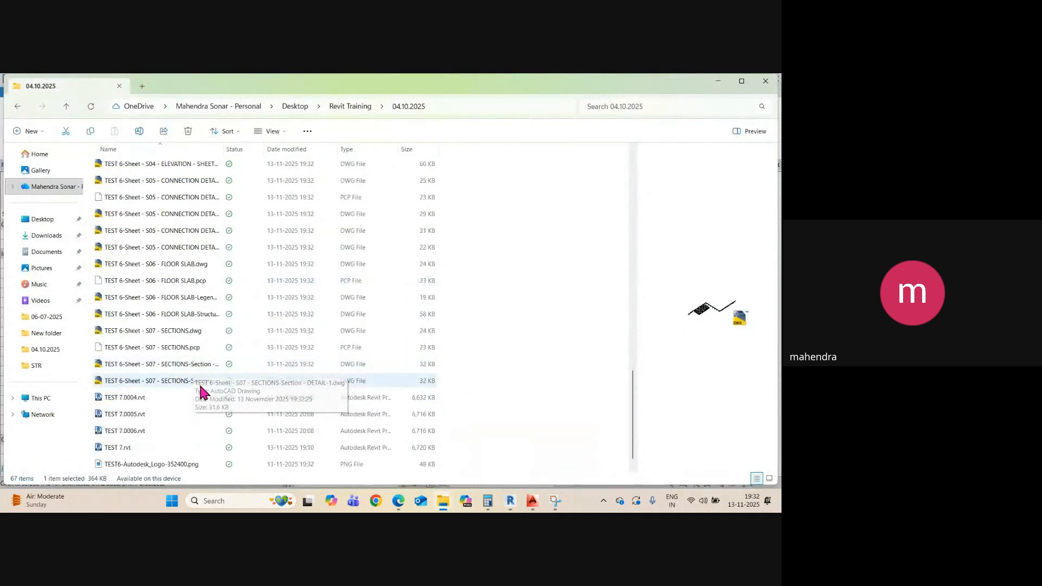
scroll(201, 390, "up", 5)
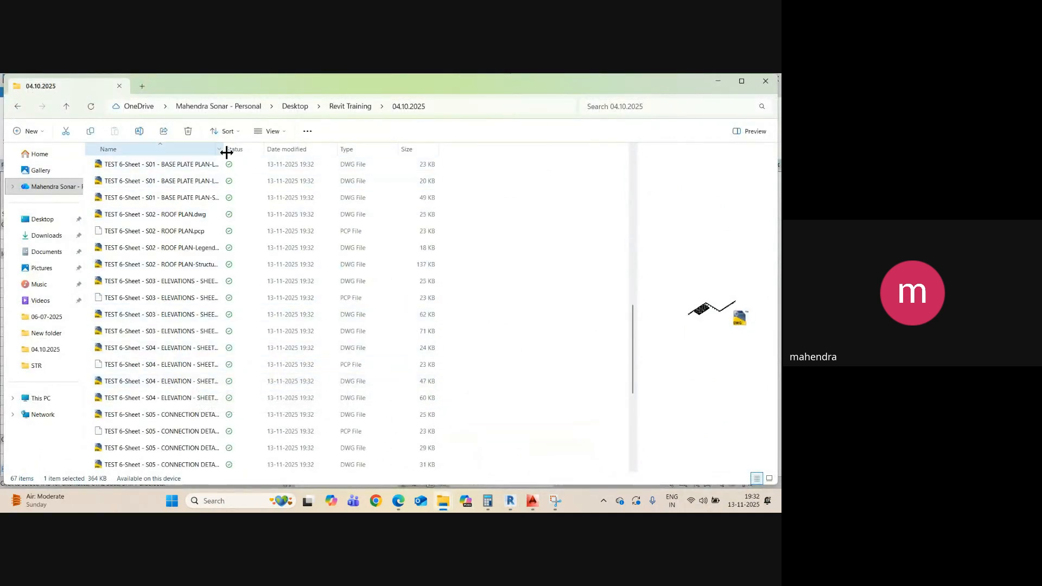
left_click_drag(227, 152, 400, 159)
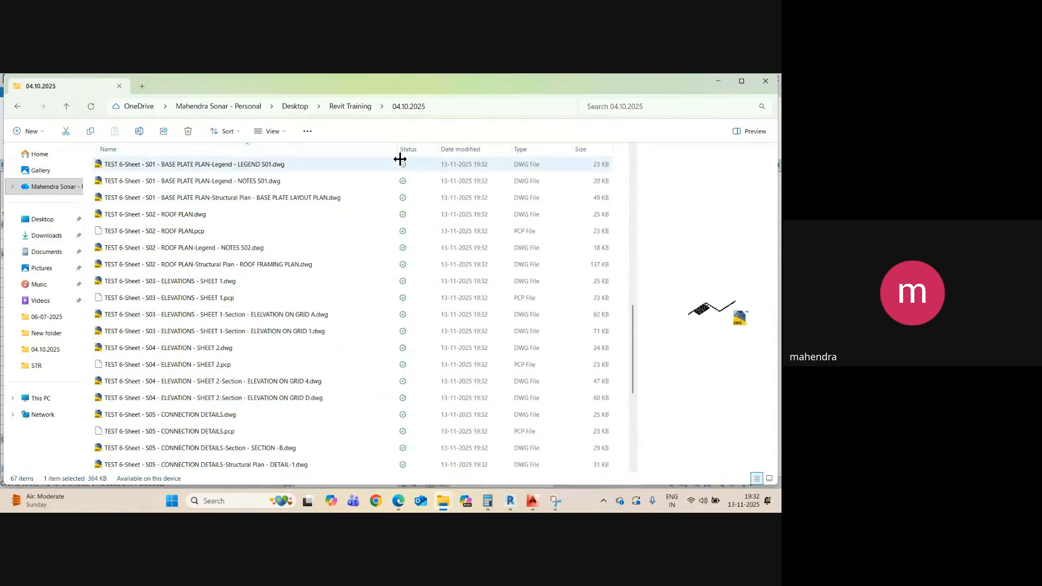
scroll(186, 274, "up", 2)
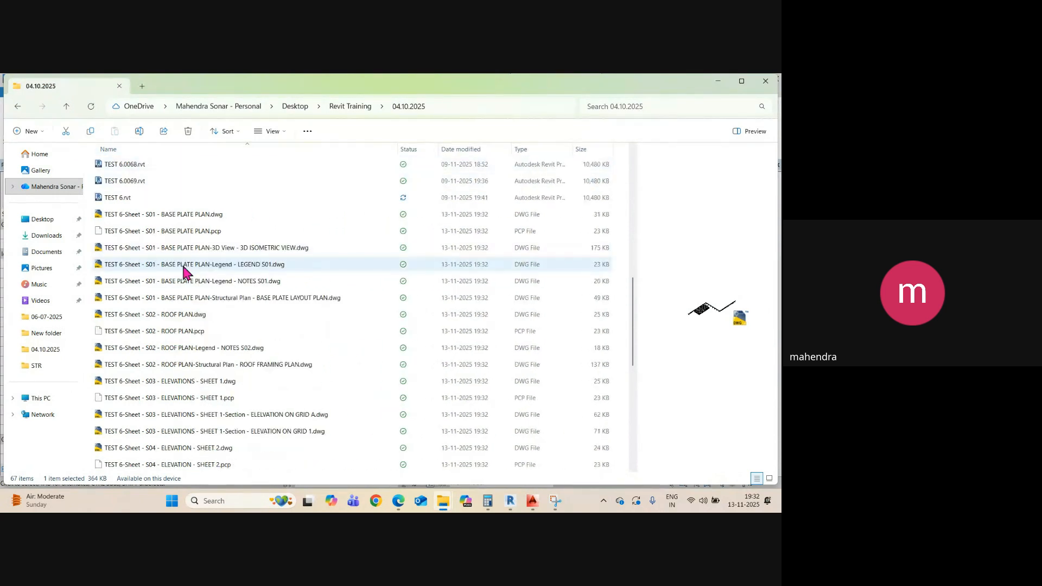
- Try to open the exported TEST 6-Sheet - S01 - BASE PLATE PLAN.dwg in AutoCAD
left_click(130, 219)
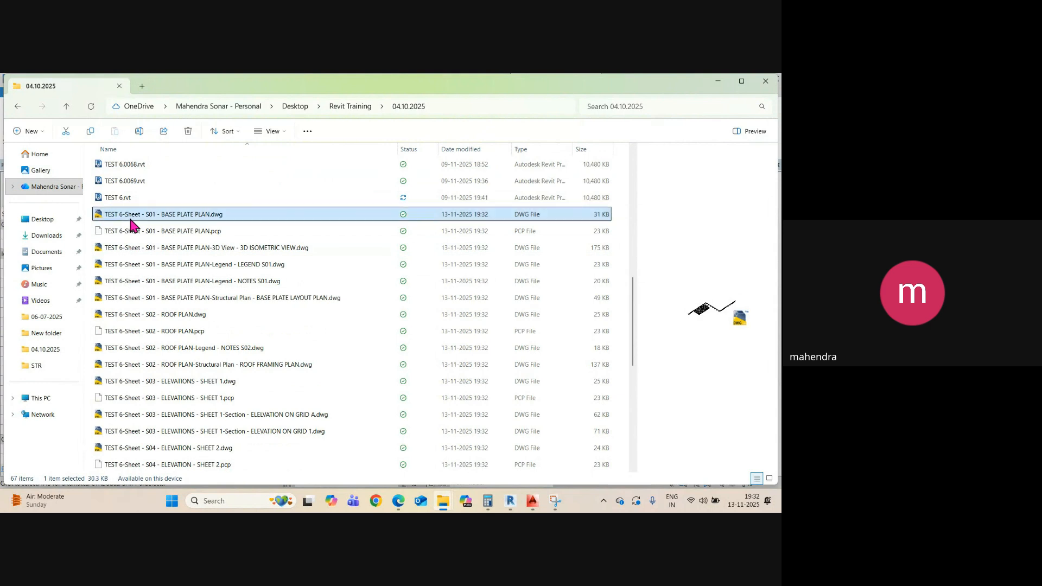
left_click(144, 251)
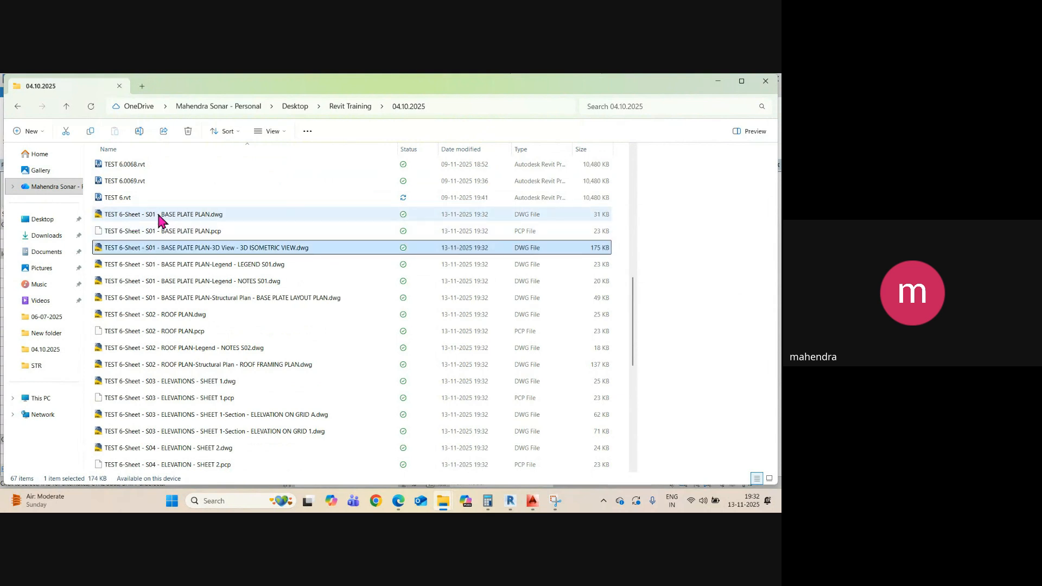
left_click(159, 216)
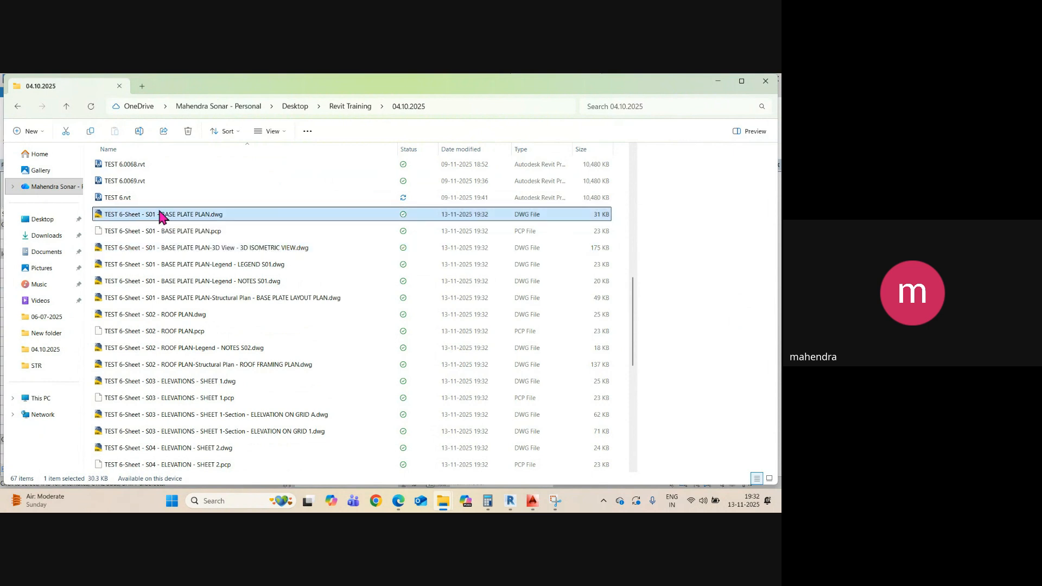
double_click(157, 211)
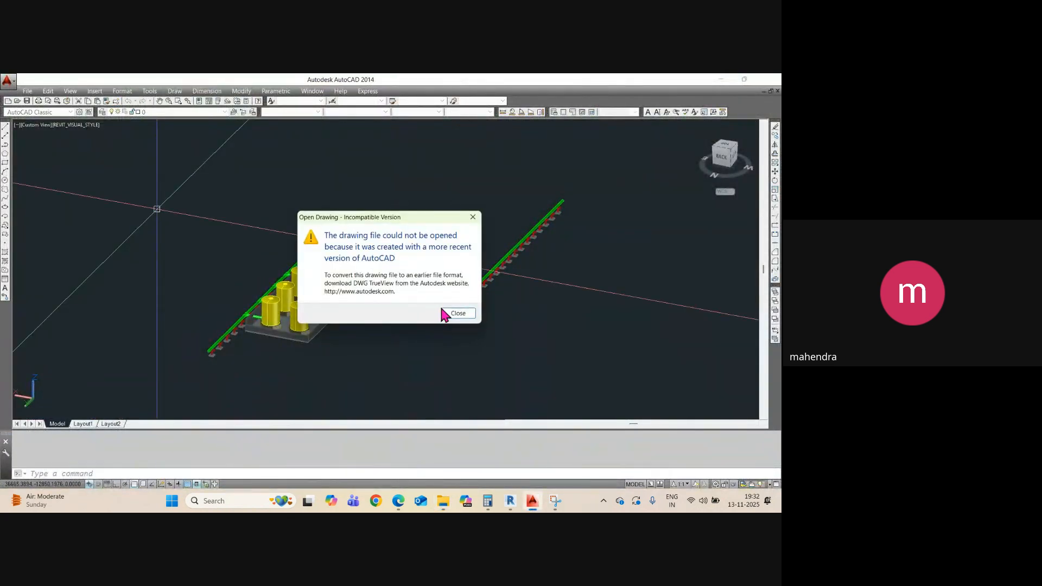
left_click(452, 311)
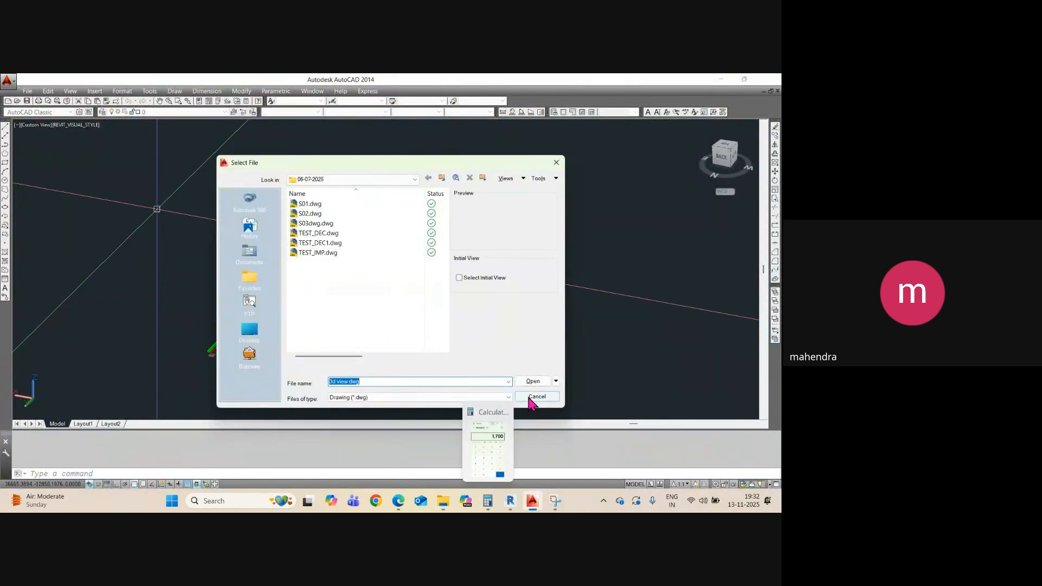
left_click(530, 400)
- Return to the 04.10.2025 folder in File Explorer and delete all exported TEST 6 sheet files from S01 to S07
mouse_move(513, 505)
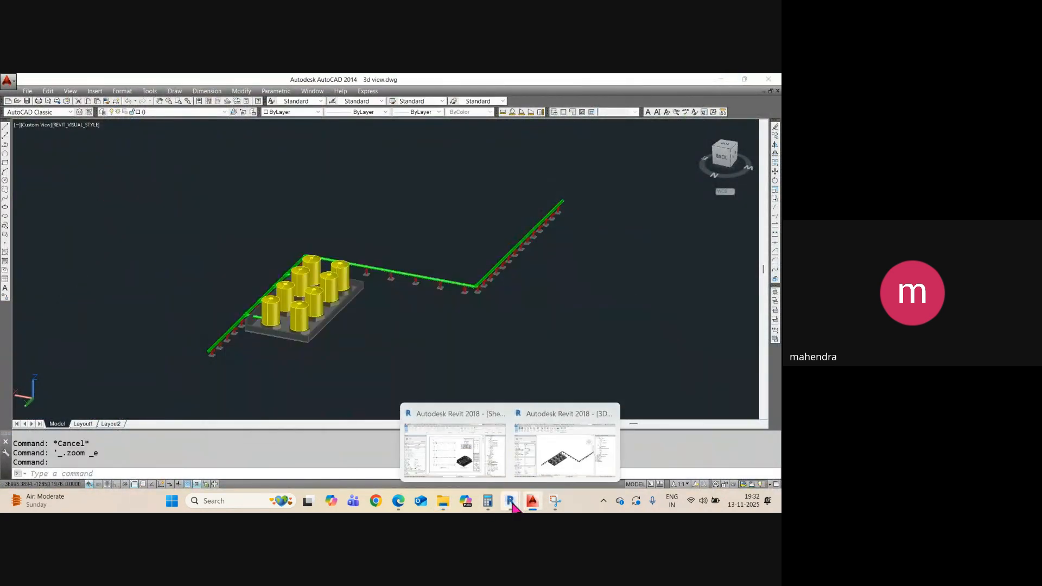
left_click(559, 445)
left_click(430, 458)
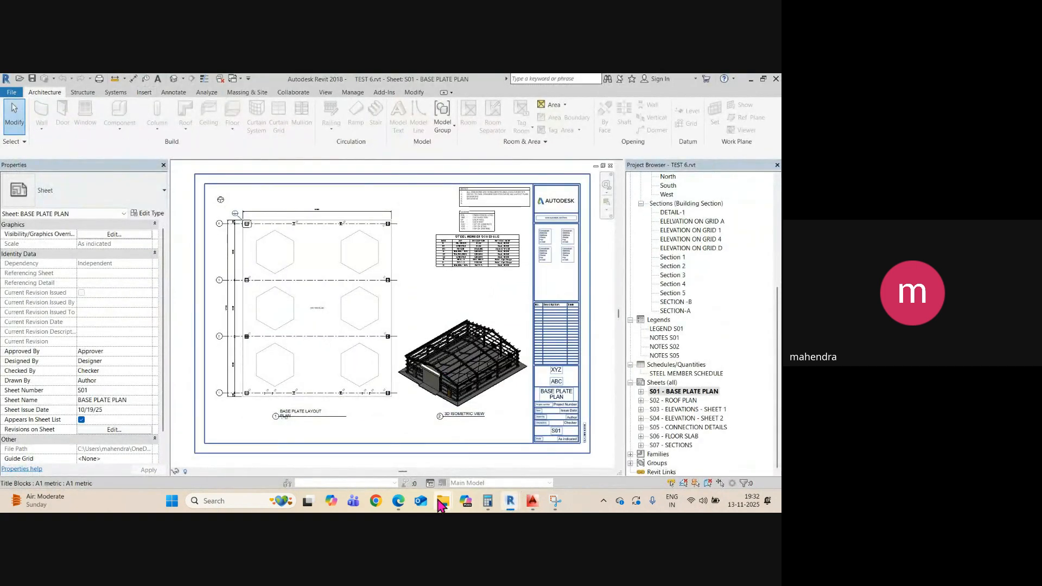
mouse_move(443, 501)
left_click(473, 473)
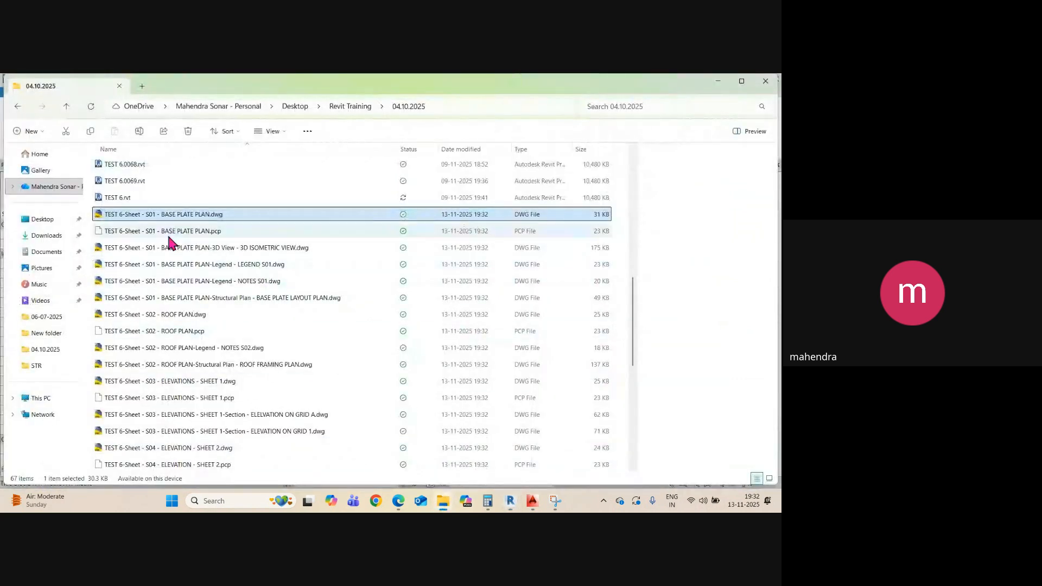
scroll(205, 456, "down", 8)
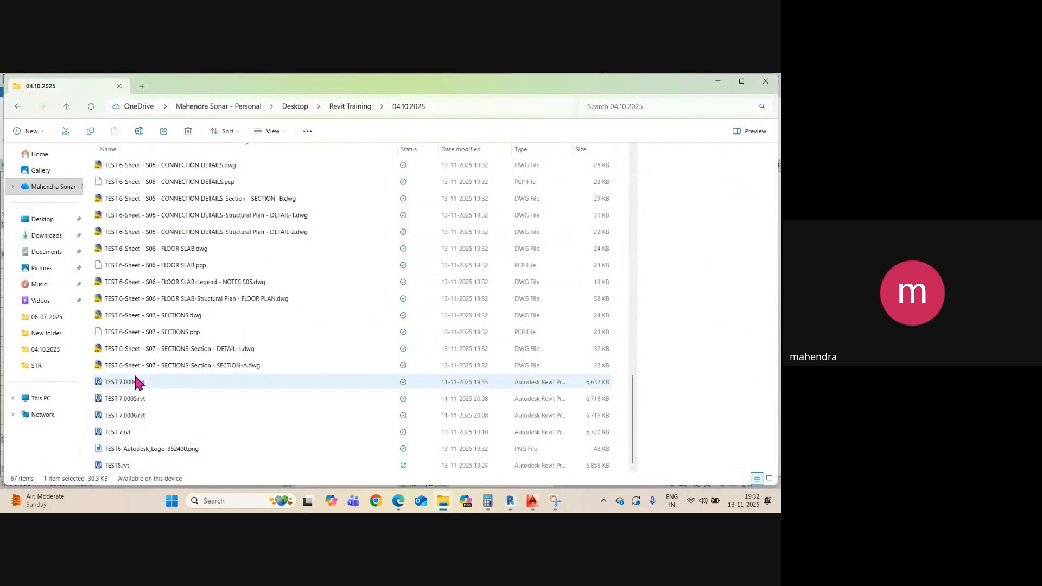
left_click(136, 367, "shift")
key("Delete")
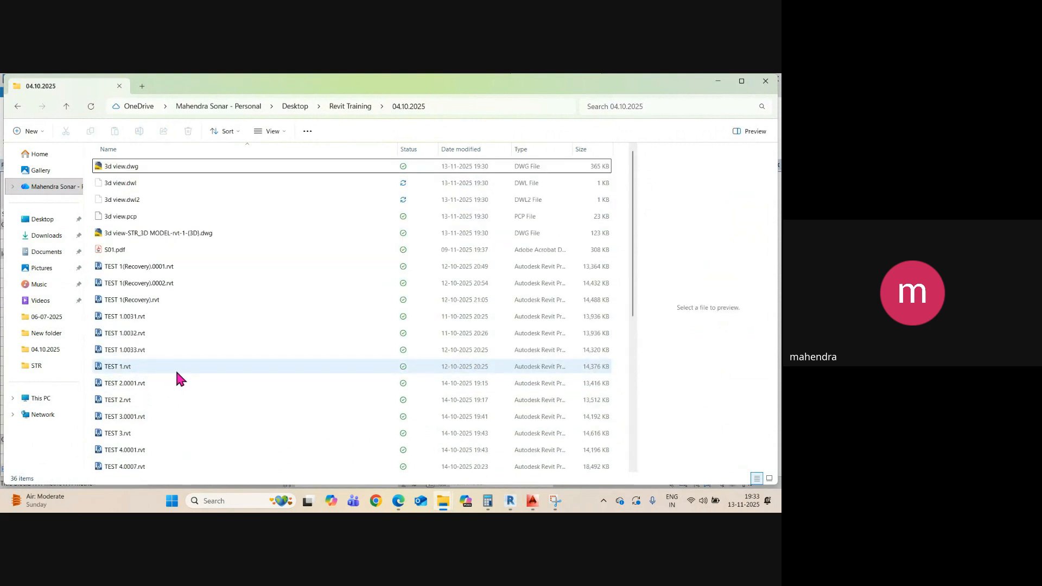
left_click(719, 81)
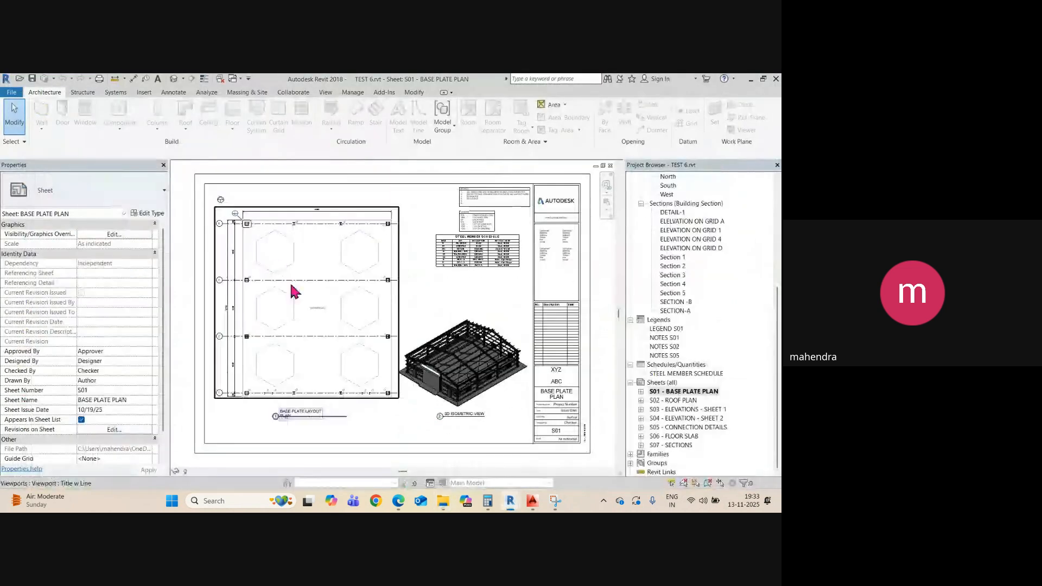
- Start a new DWG export of the structural sheets in Revit and set the export file format to AutoCAD 2013
left_click(12, 96)
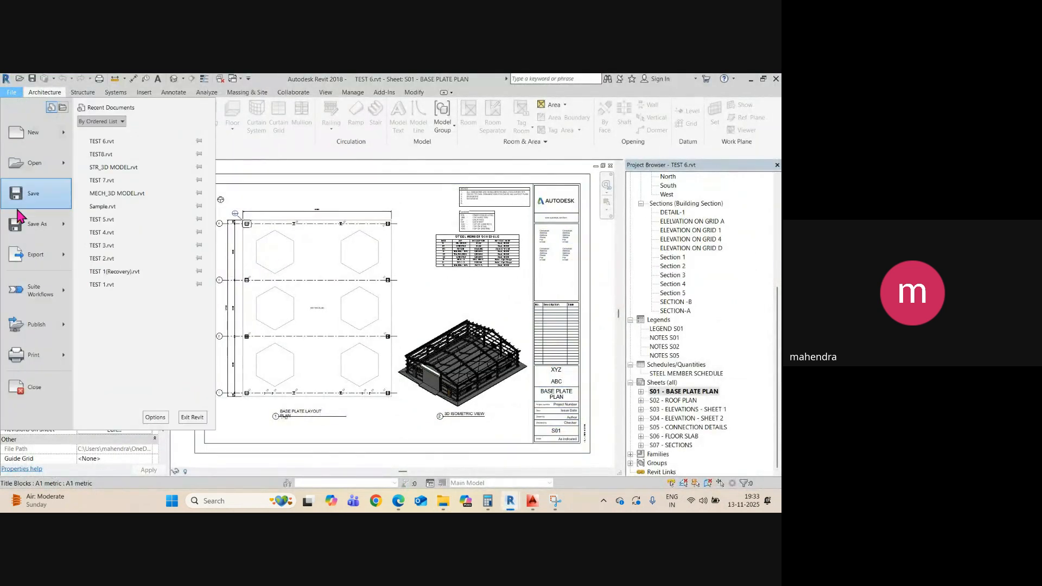
mouse_move(42, 327)
mouse_move(35, 261)
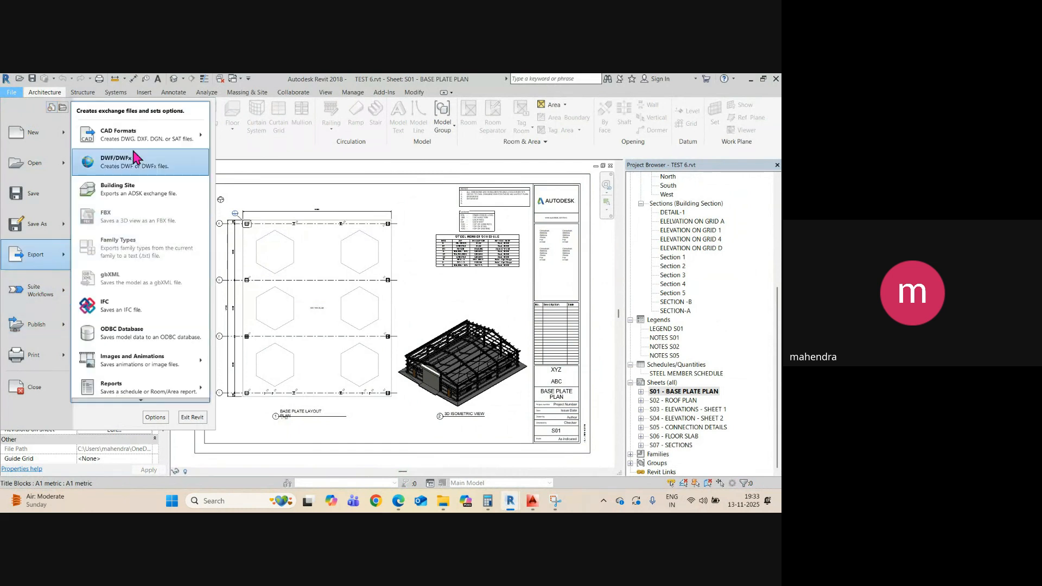
mouse_move(130, 137)
left_click(232, 131)
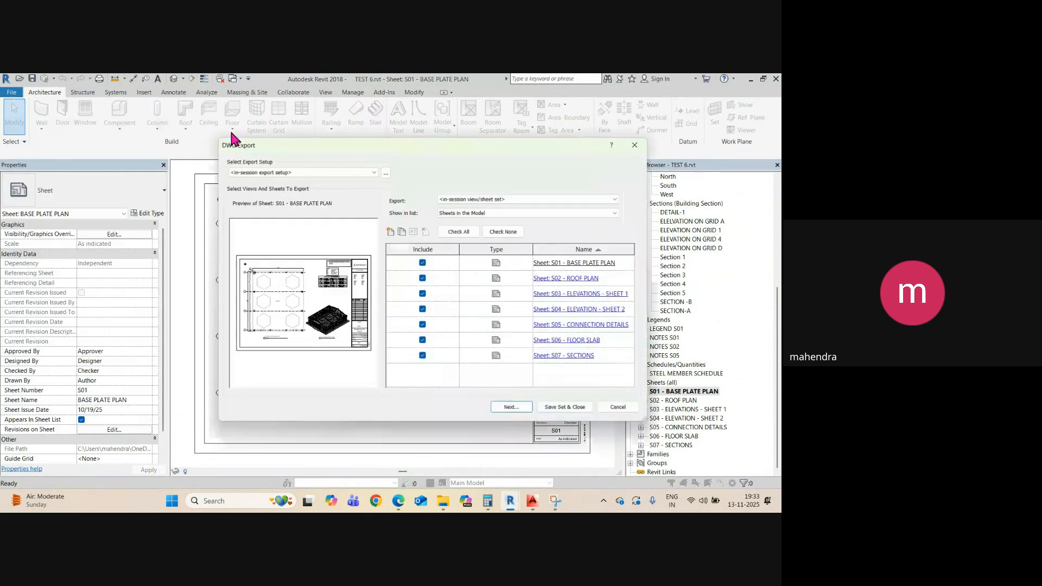
left_click(386, 173)
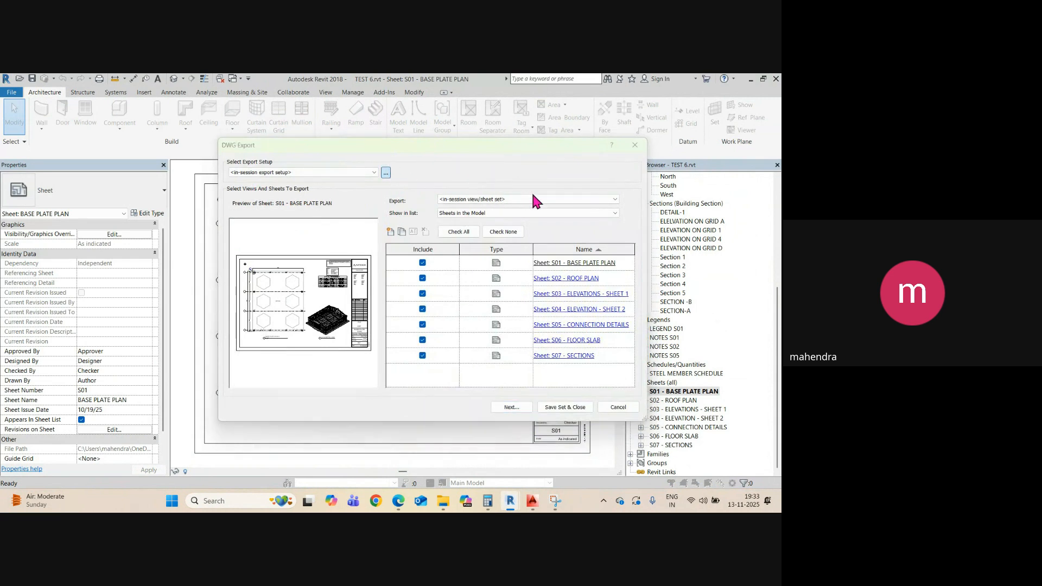
left_click(489, 200)
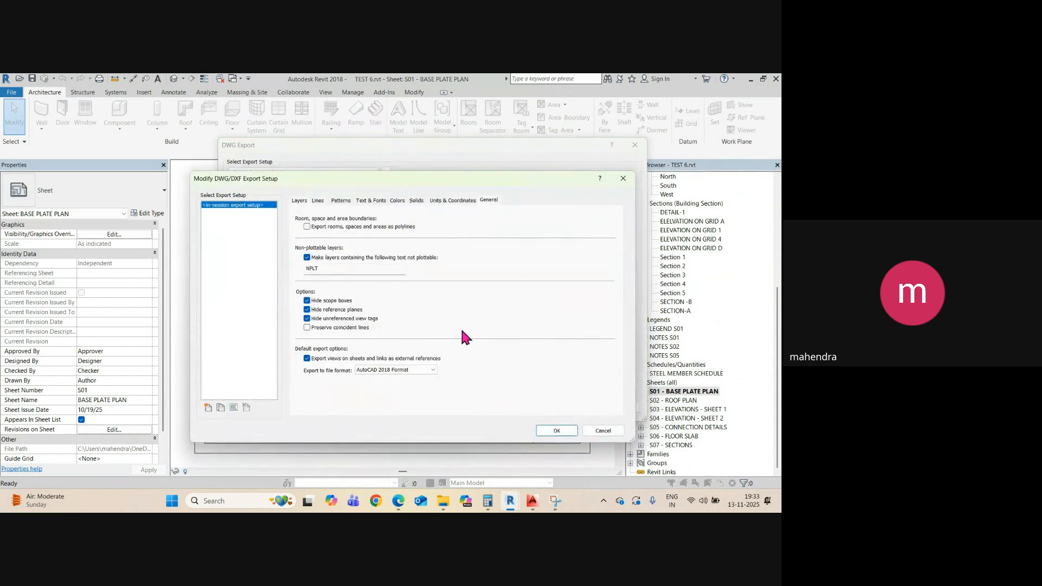
left_click(404, 370)
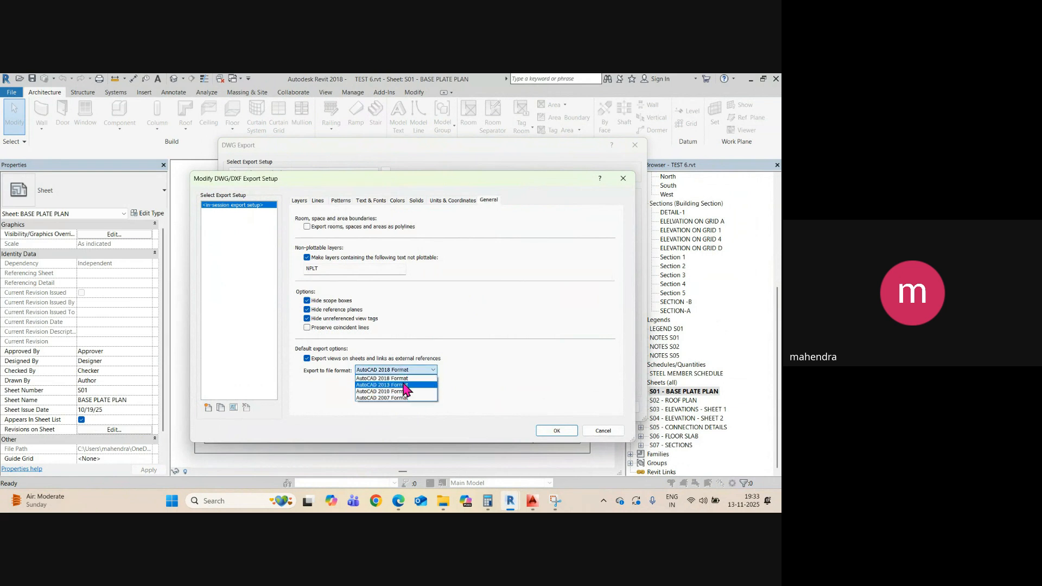
left_click(401, 386)
left_click(548, 428)
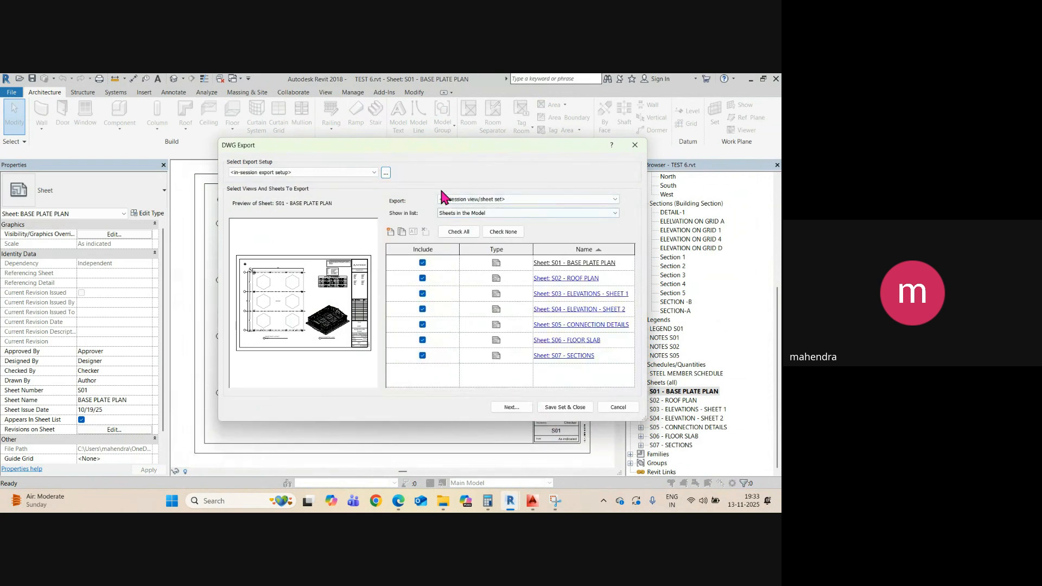
- Create a folder named "2d cad files" inside 04.10.2025 and export sheets S01 to S07 into it as AutoCAD 2013 DWG files
left_click(521, 408)
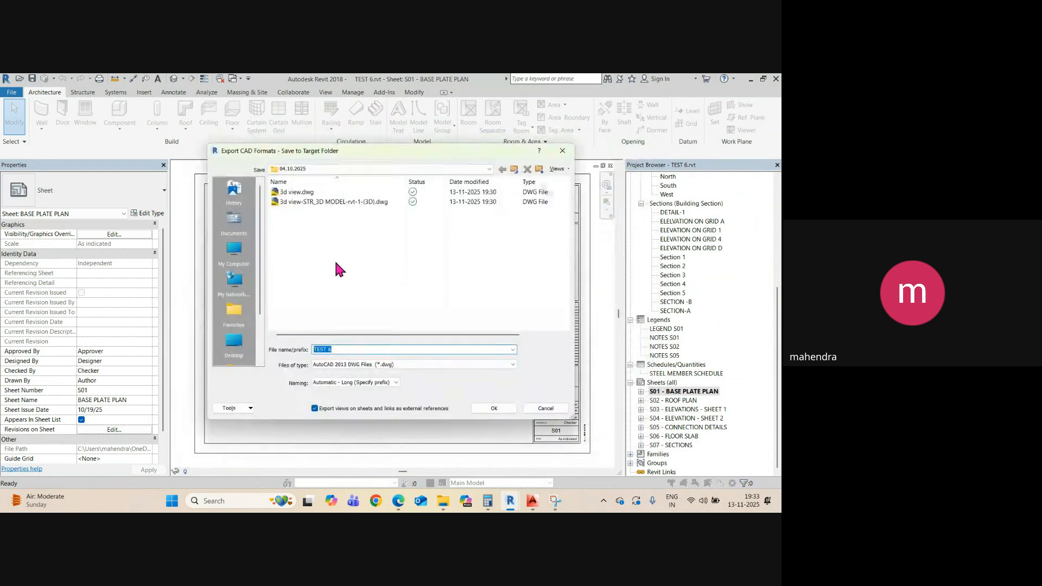
right_click(347, 299)
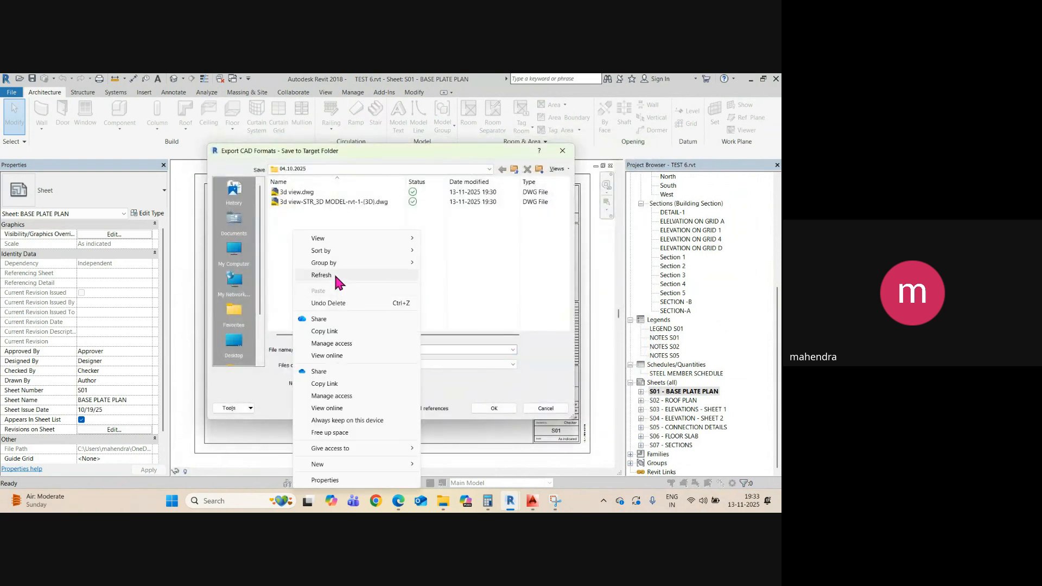
mouse_move(342, 464)
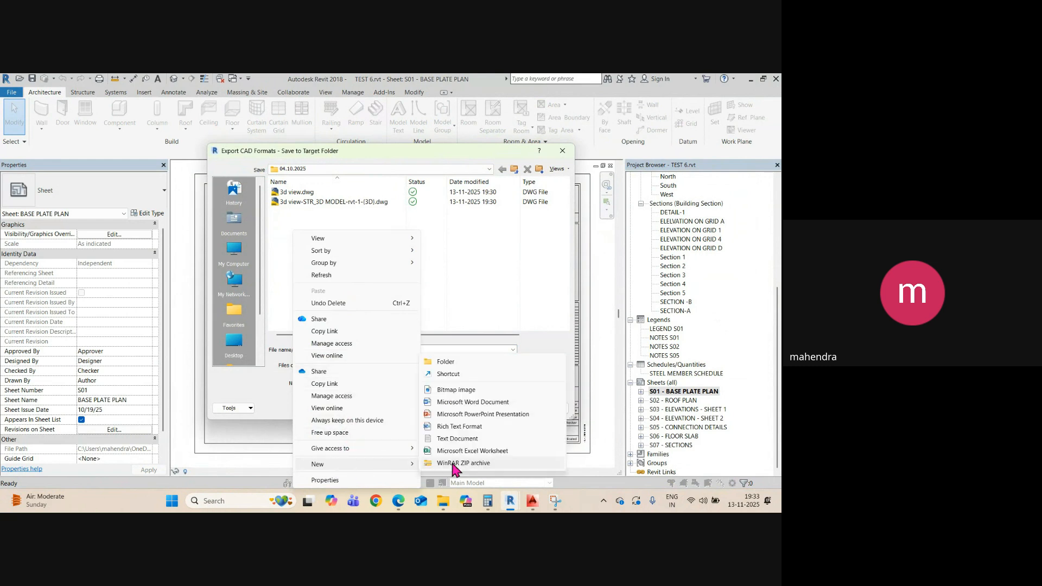
left_click(448, 362)
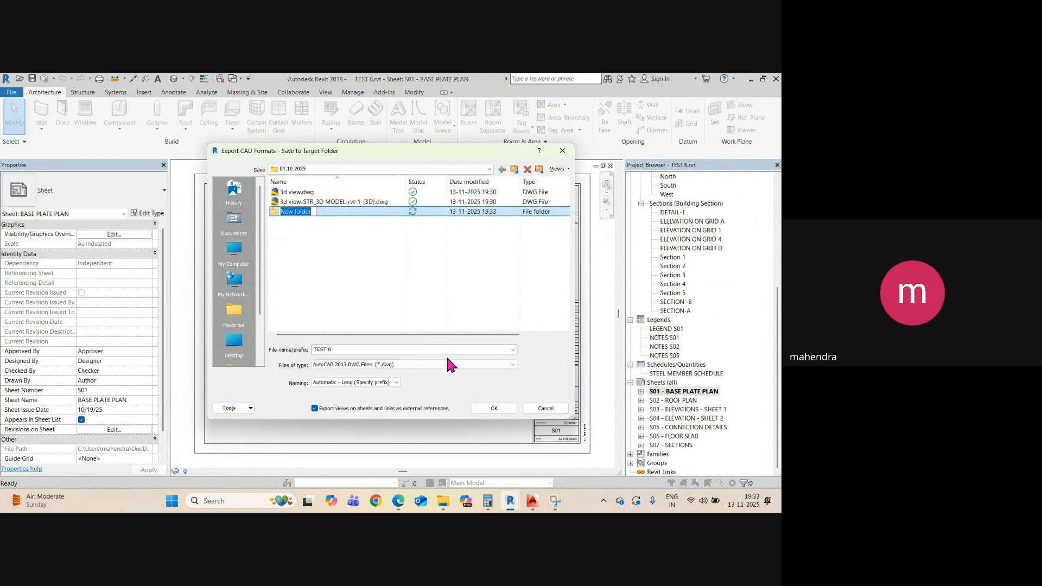
type("2d cad files")
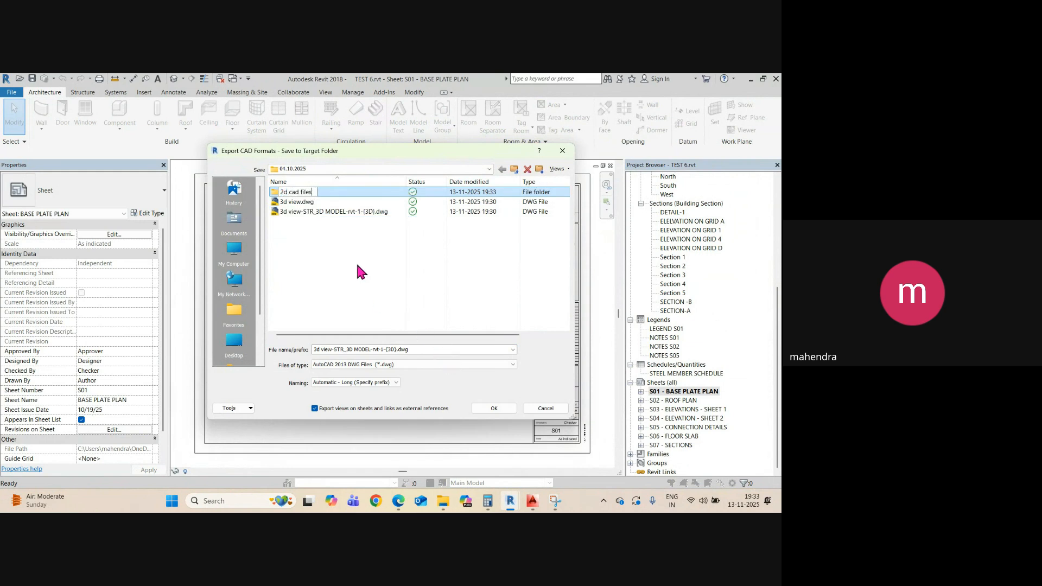
double_click(293, 193)
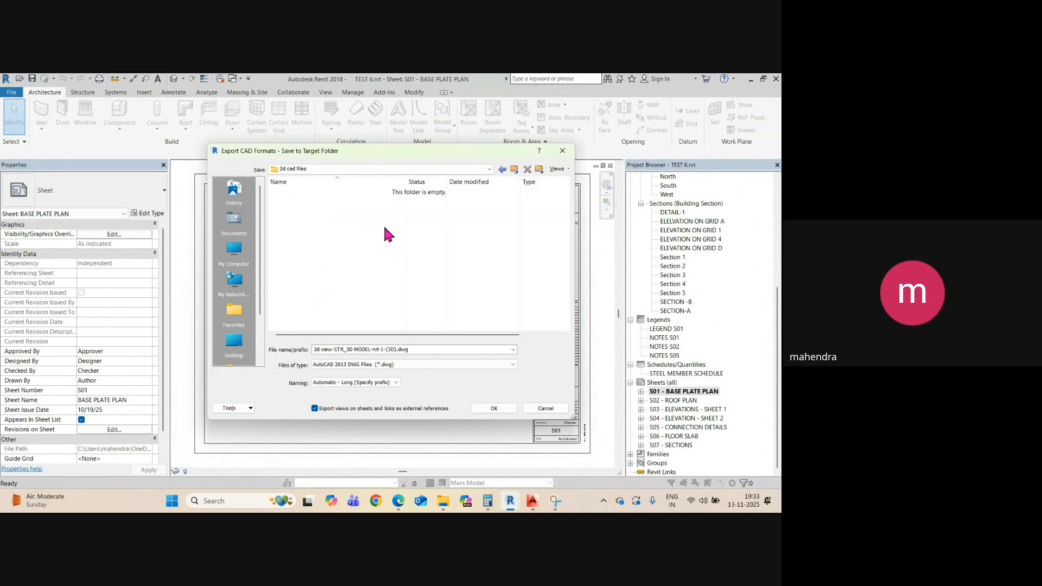
left_click(495, 409)
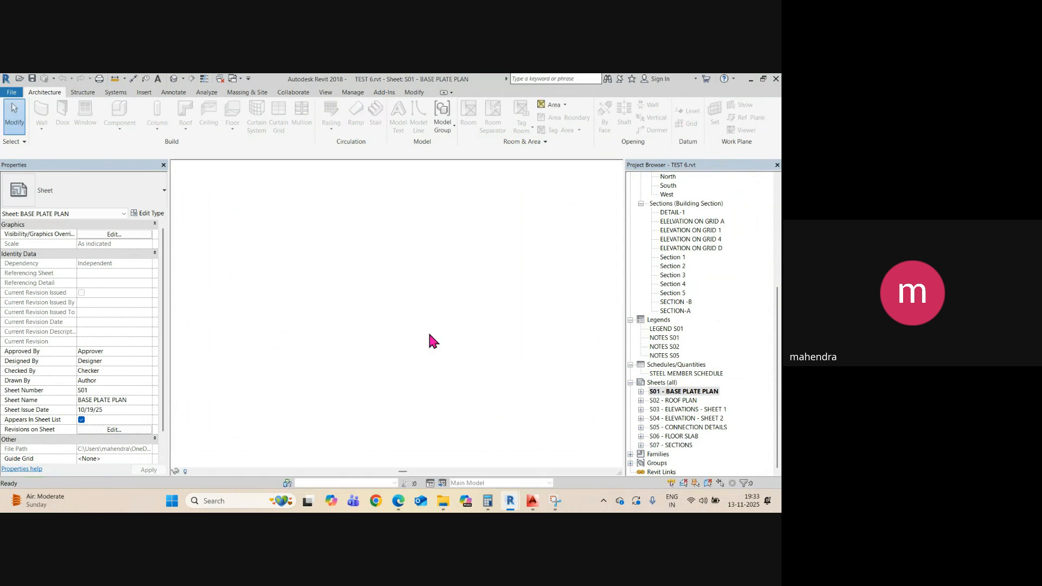
- Switch to File Explorer and bring up the 04.10.2025 folder containing the 2d cad files folder
mouse_move(444, 502)
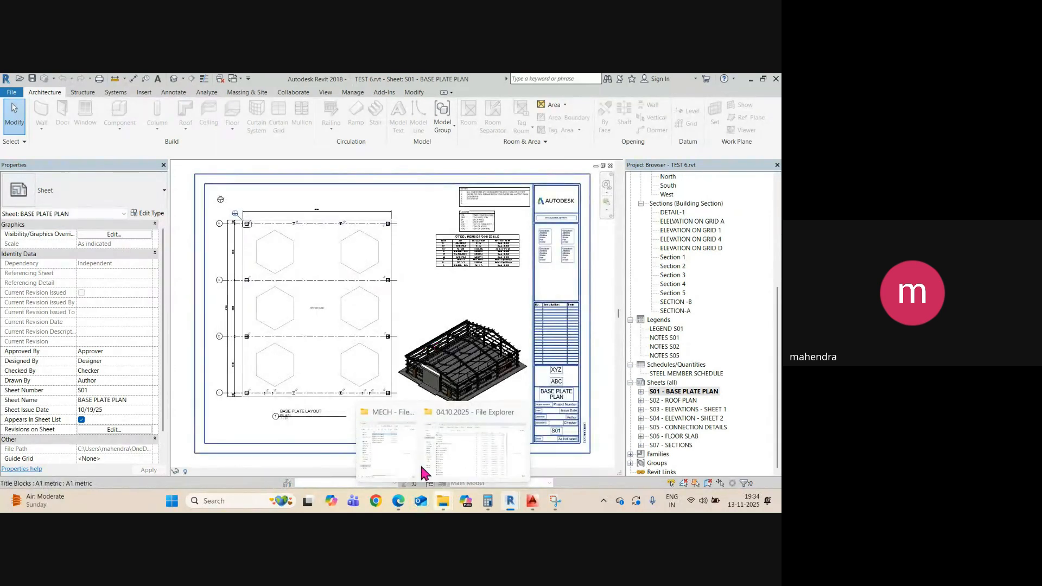
left_click(399, 459)
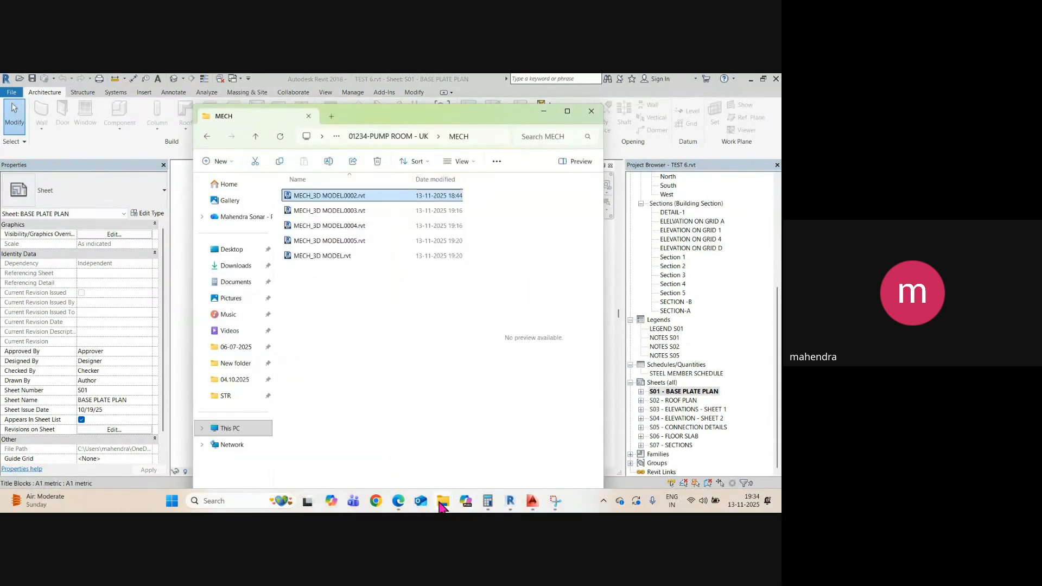
left_click(457, 444)
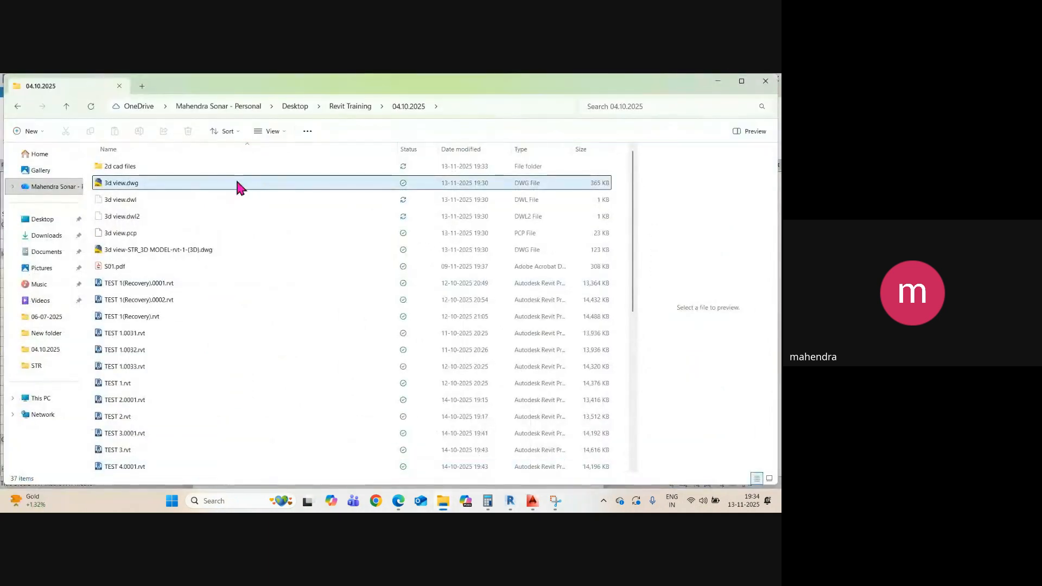
- Open the "2d cad files" folder, sort its files by type and widen the name column to show the full file names
left_click(123, 168)
double_click(121, 171)
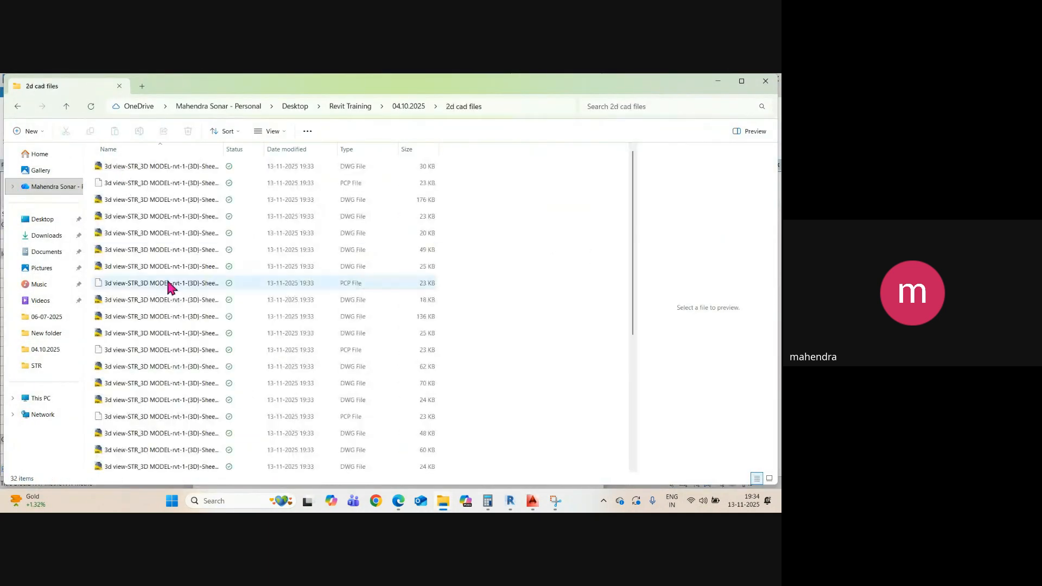
left_click(147, 167)
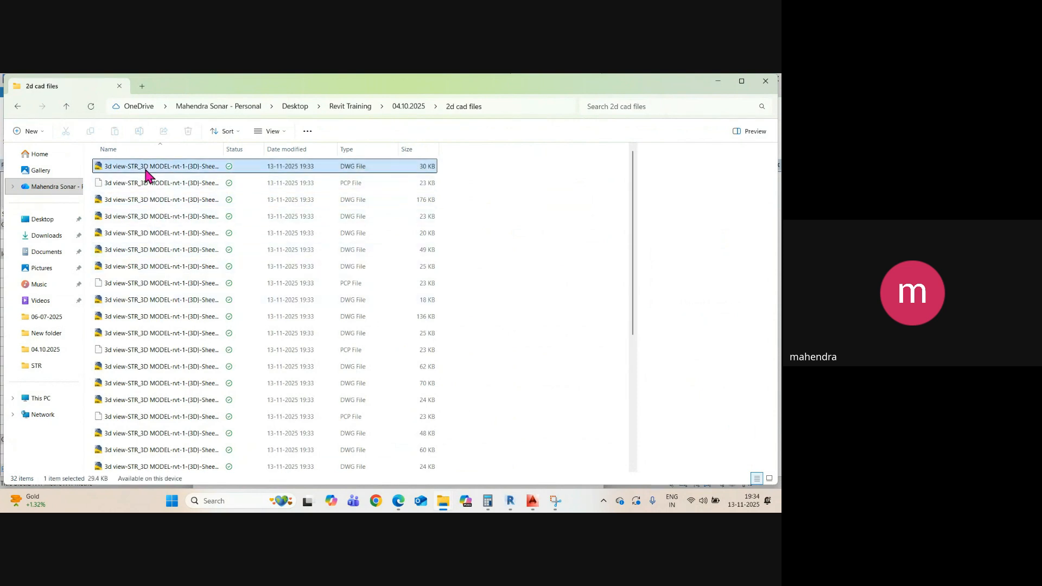
left_click(352, 149)
scroll(155, 293, "down", 5)
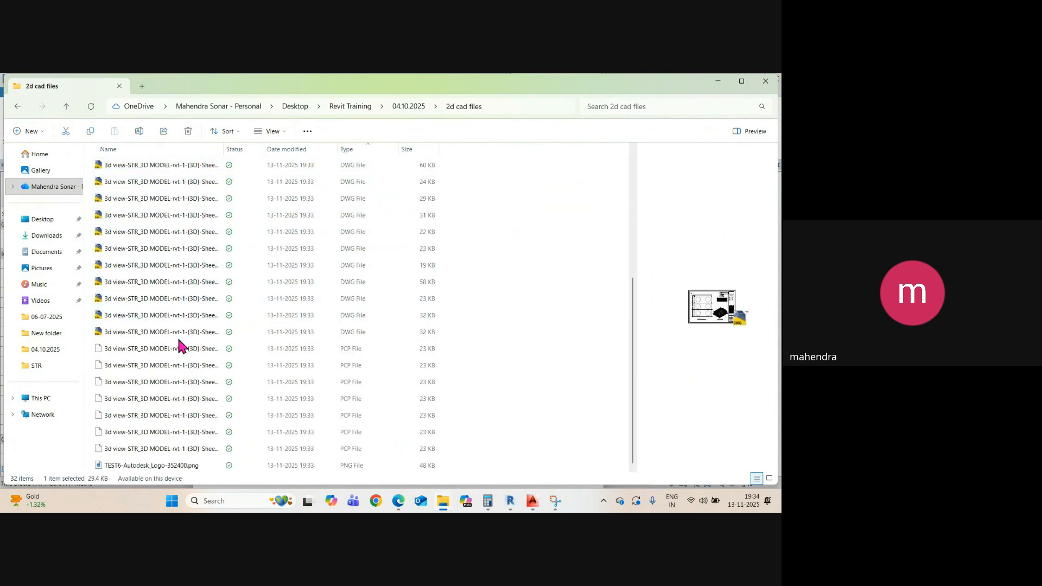
scroll(159, 402, "up", 5)
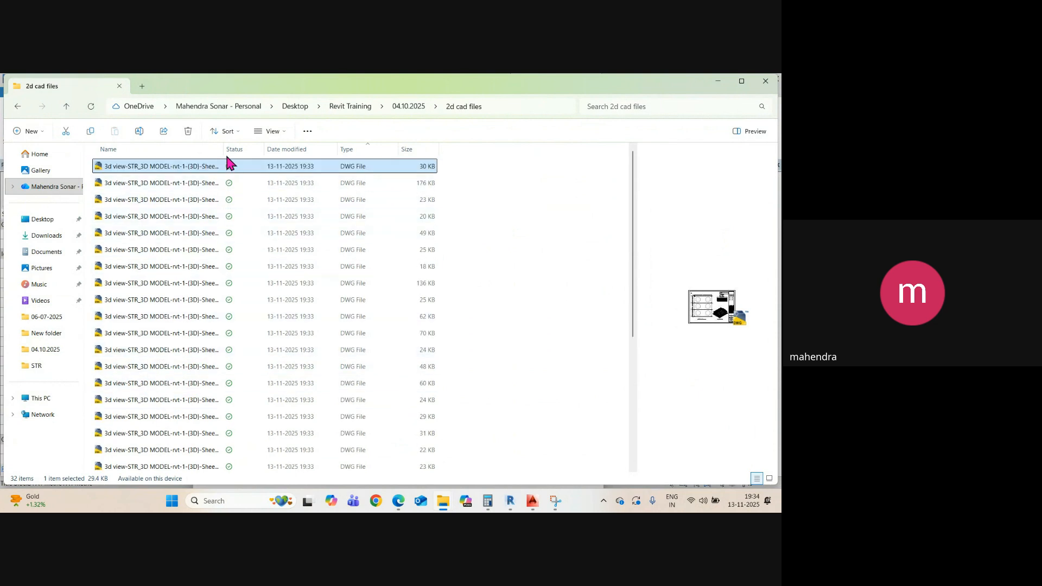
left_click_drag(223, 148, 335, 149)
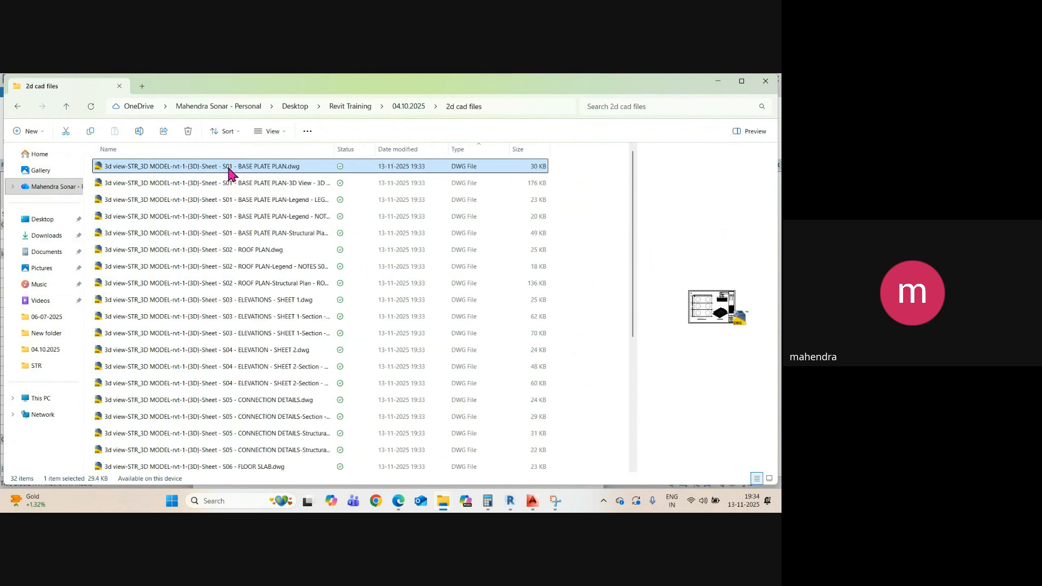
- Open the S01 - BASE PLATE PLAN.dwg sheet drawing in AutoCAD and zoom to its extents
double_click(228, 168)
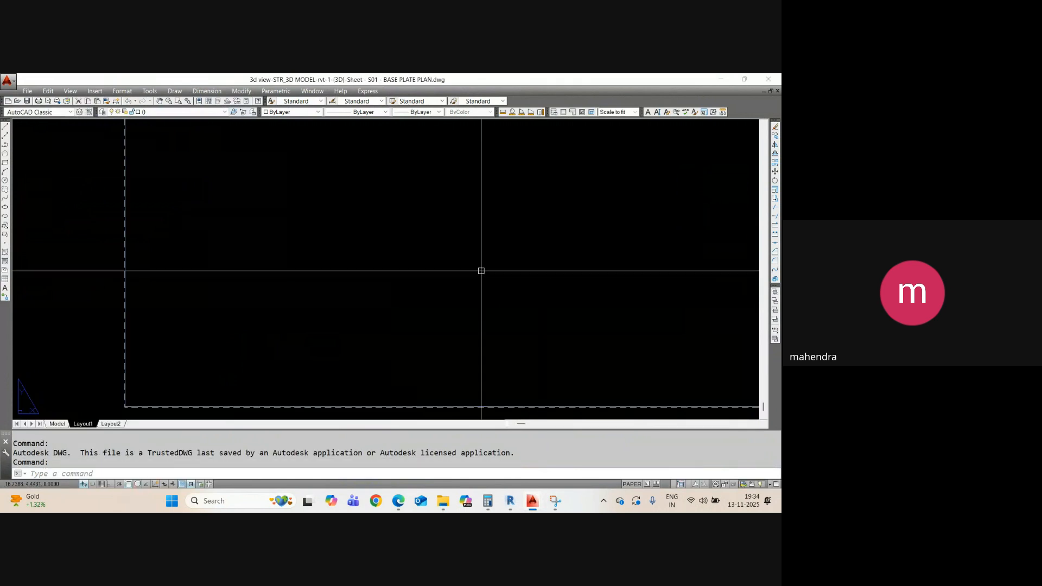
type("z")
key("Return")
type("e")
key("Return")
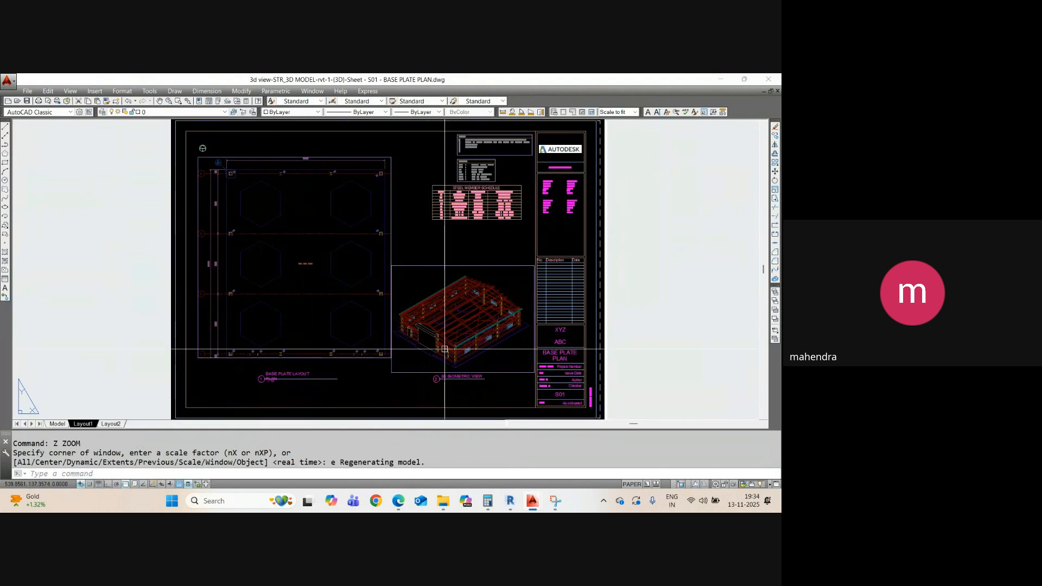
- Return to File Explorer, open the separate S01 3D isometric view DWG in AutoCAD and inspect the building model
mouse_move(444, 501)
left_click(499, 470)
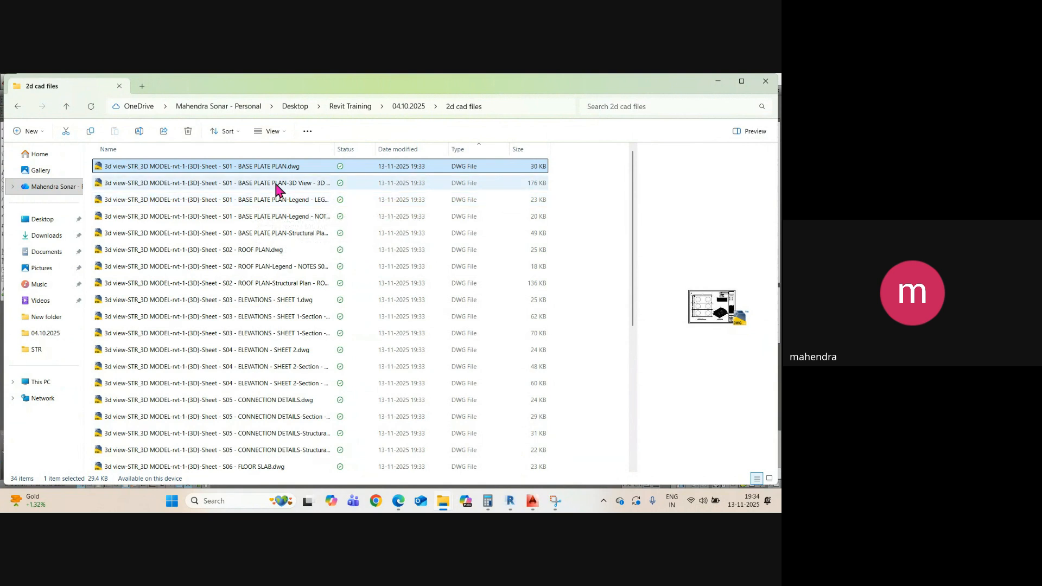
left_click(235, 185)
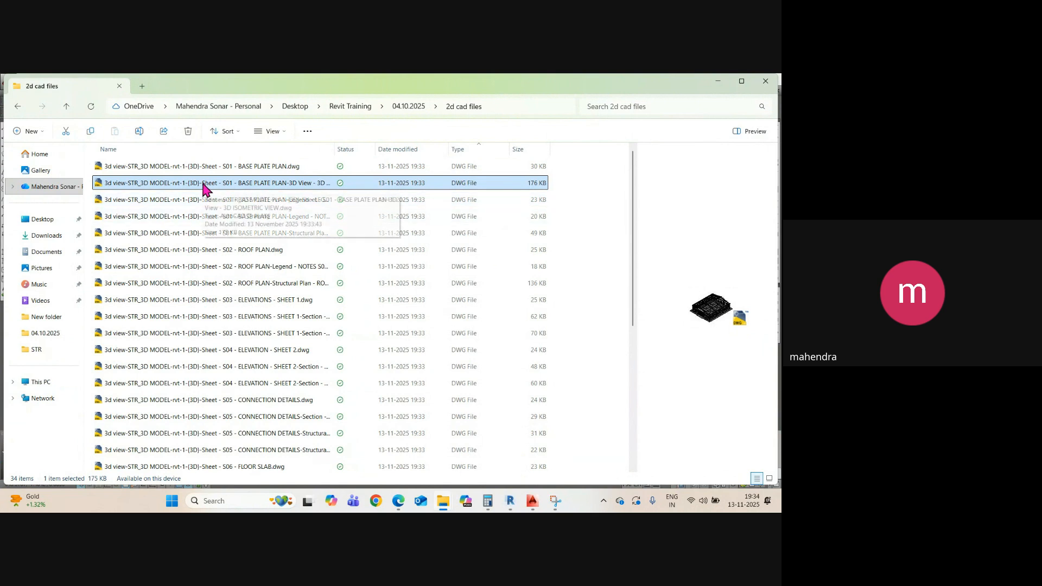
scroll(221, 384, "down", 5)
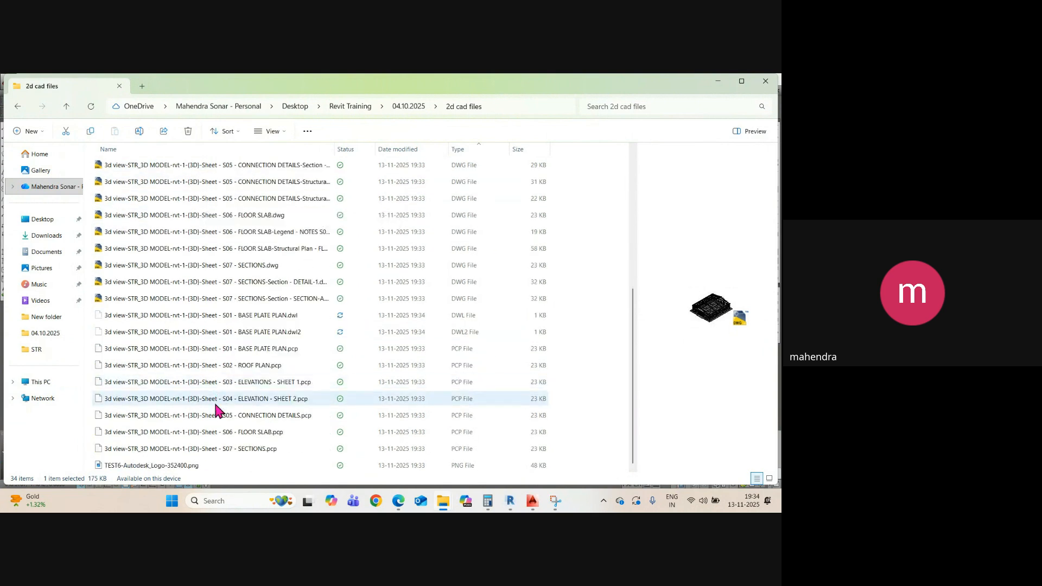
scroll(217, 409, "up", 5)
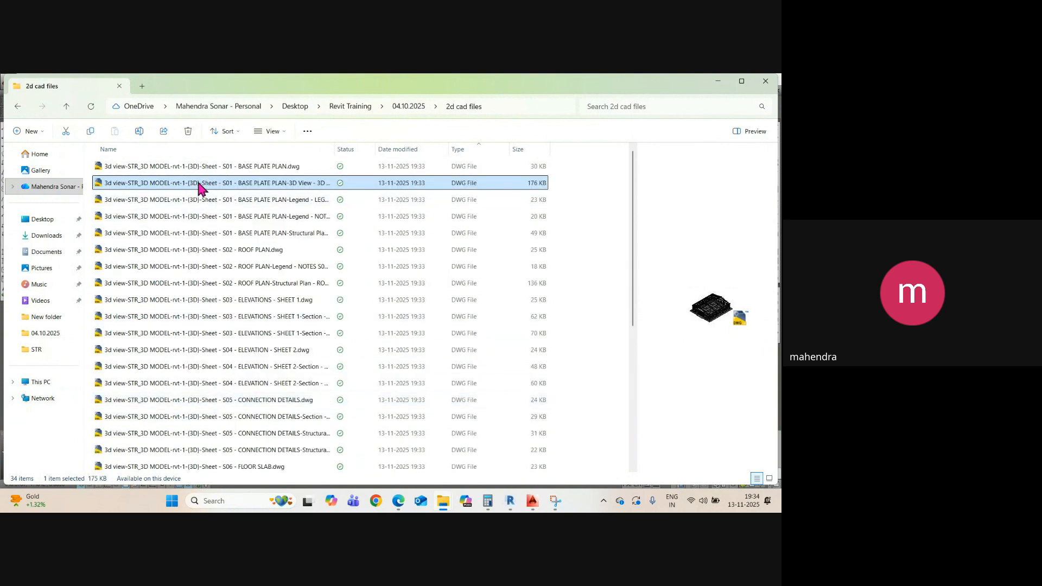
key("alt+Tab")
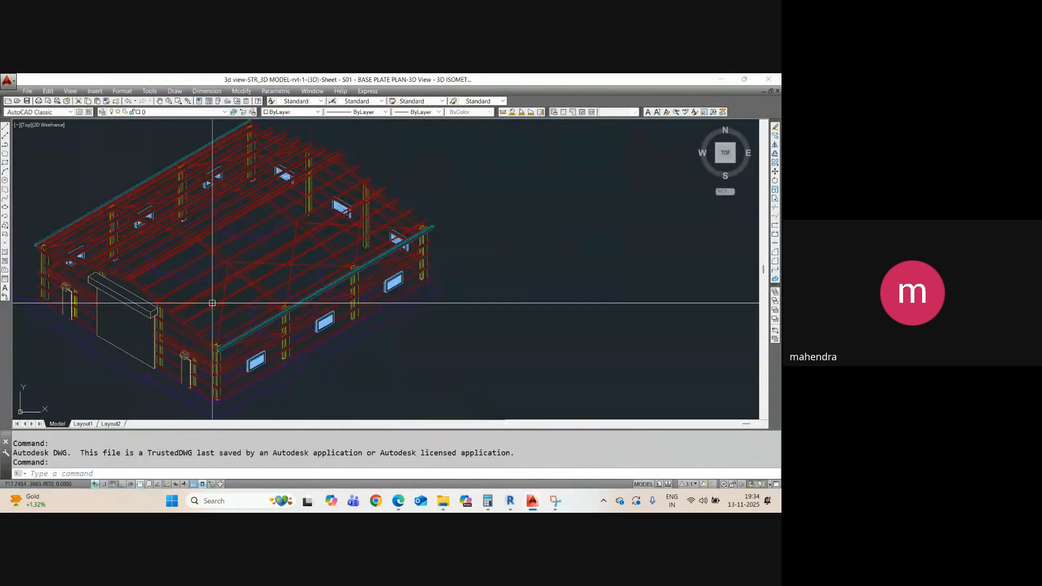
scroll(212, 302, "down", 5)
scroll(200, 301, "up", 9)
scroll(196, 298, "down", 7)
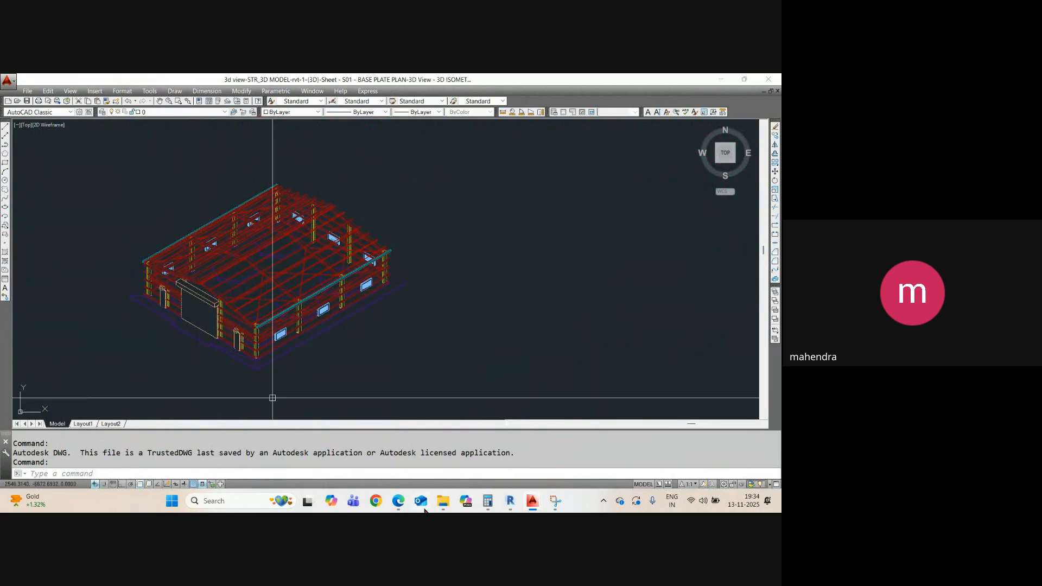
- Switch back to File Explorer and delete all exported DWG files in the "2d cad files" folder, retrying for the file in use
mouse_move(443, 501)
left_click(429, 459)
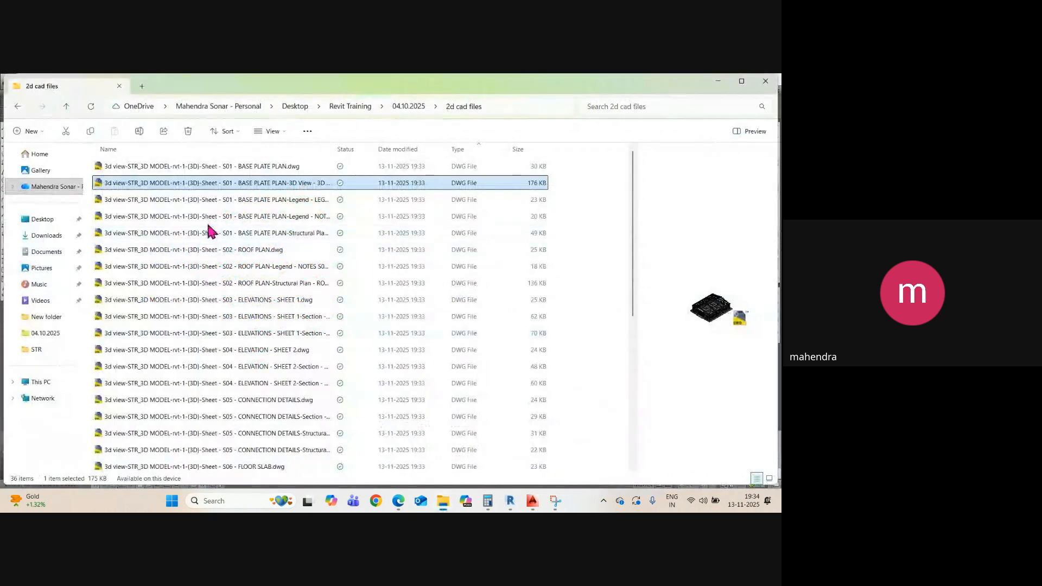
left_click(210, 167)
scroll(204, 250, "down", 4)
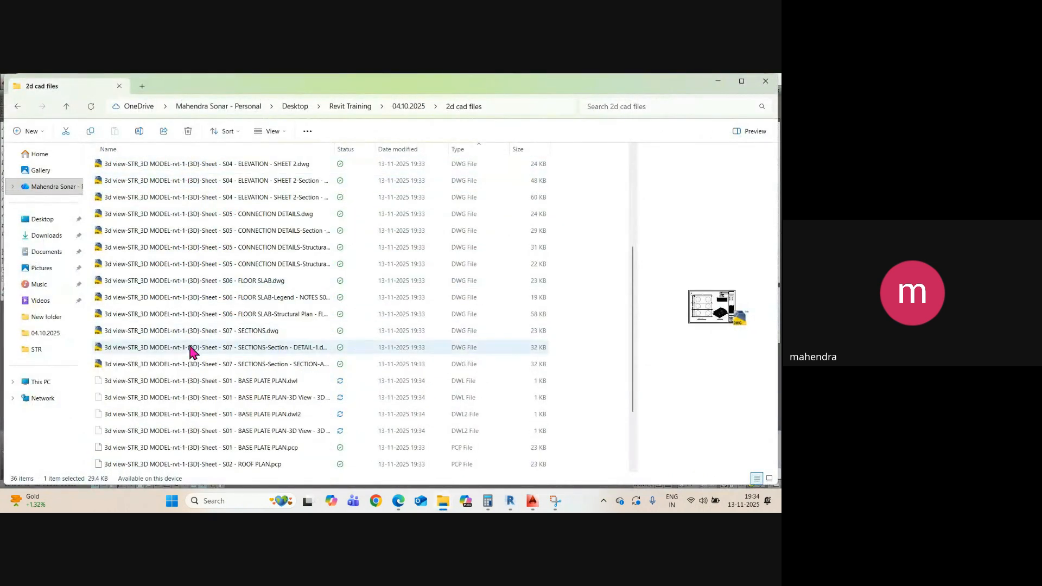
left_click(155, 365, "shift")
key("Delete")
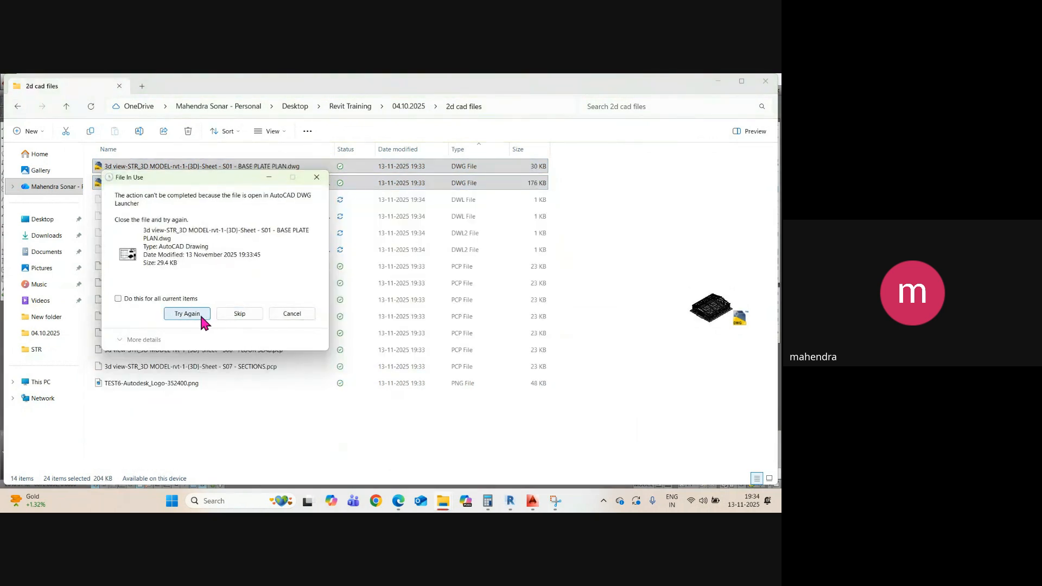
left_click(204, 313)
- Close the S01 isometric view and base plate plan drawings in AutoCAD without saving, and retry their deletion in File Explorer
left_click(637, 459)
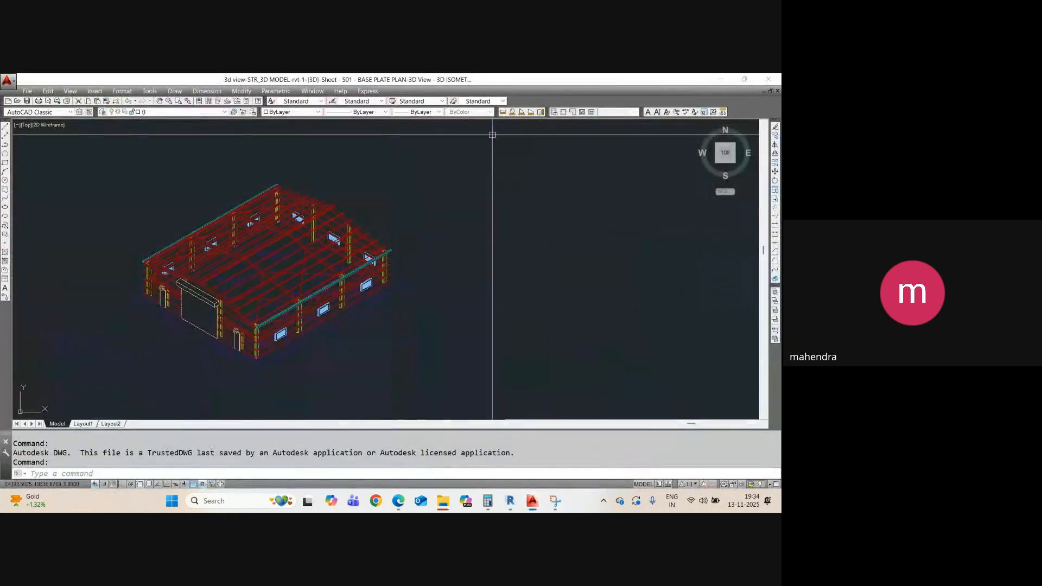
left_click(764, 80)
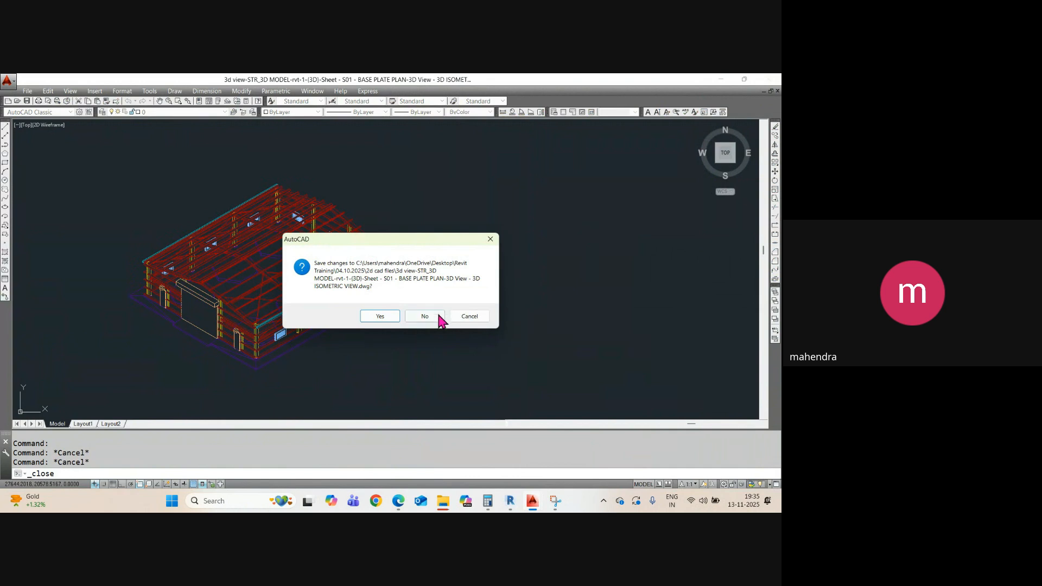
left_click(424, 317)
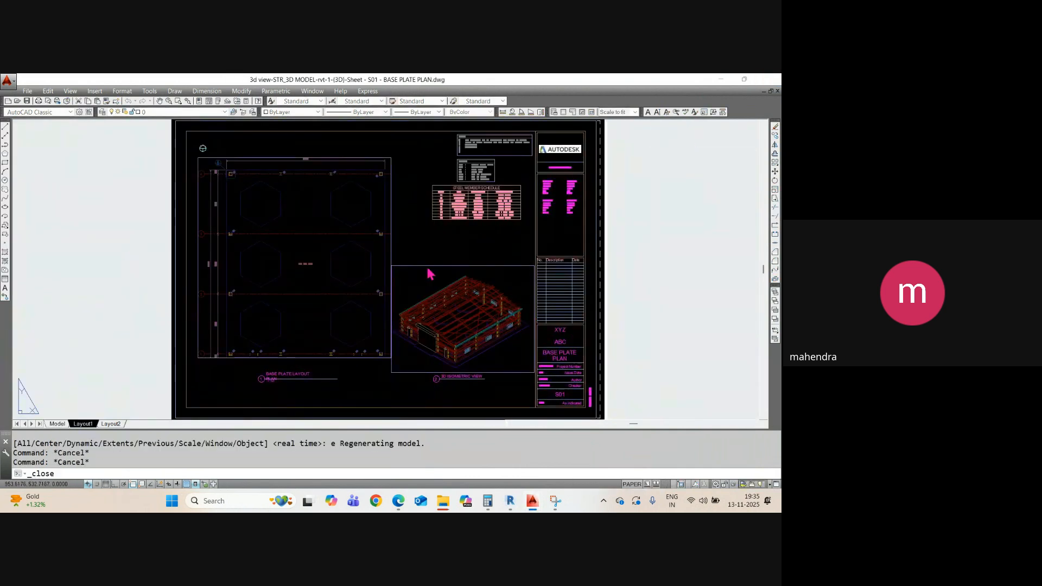
left_click(424, 313)
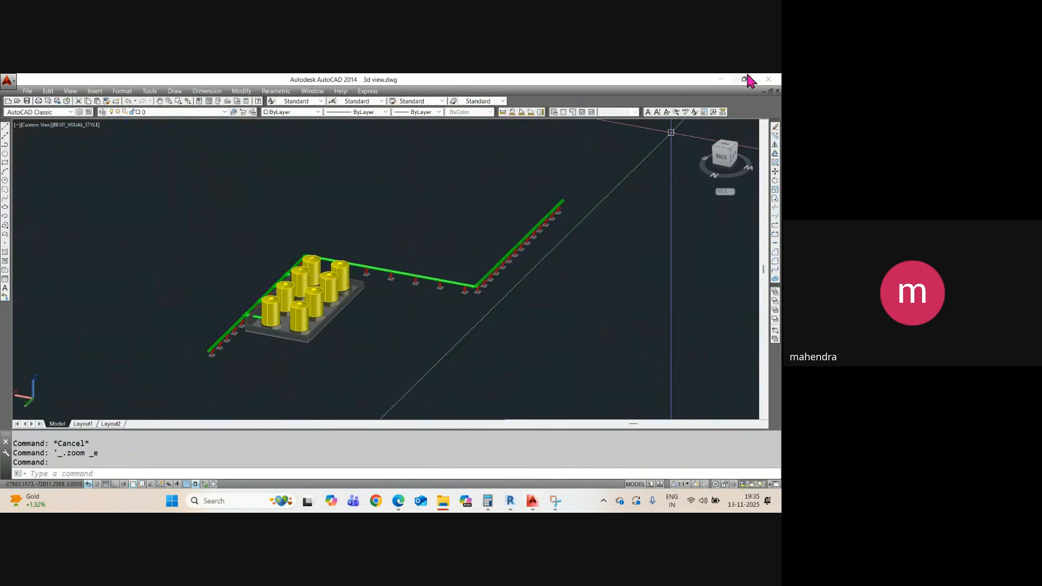
left_click(722, 80)
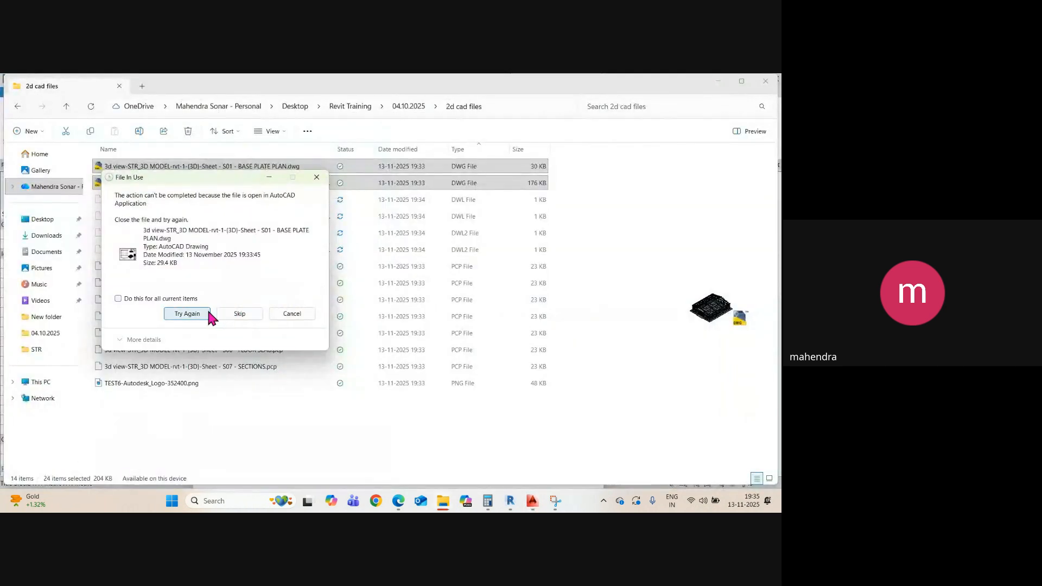
left_click(188, 314)
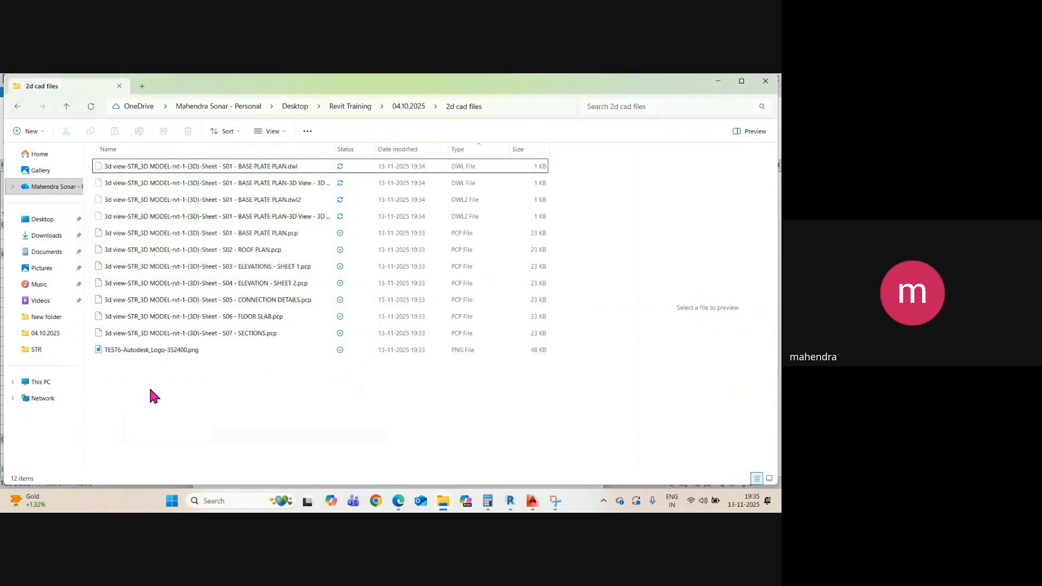
- Delete all remaining files in the "2d cad files" folder, skipping the DWL file that cannot be found
left_click(148, 350)
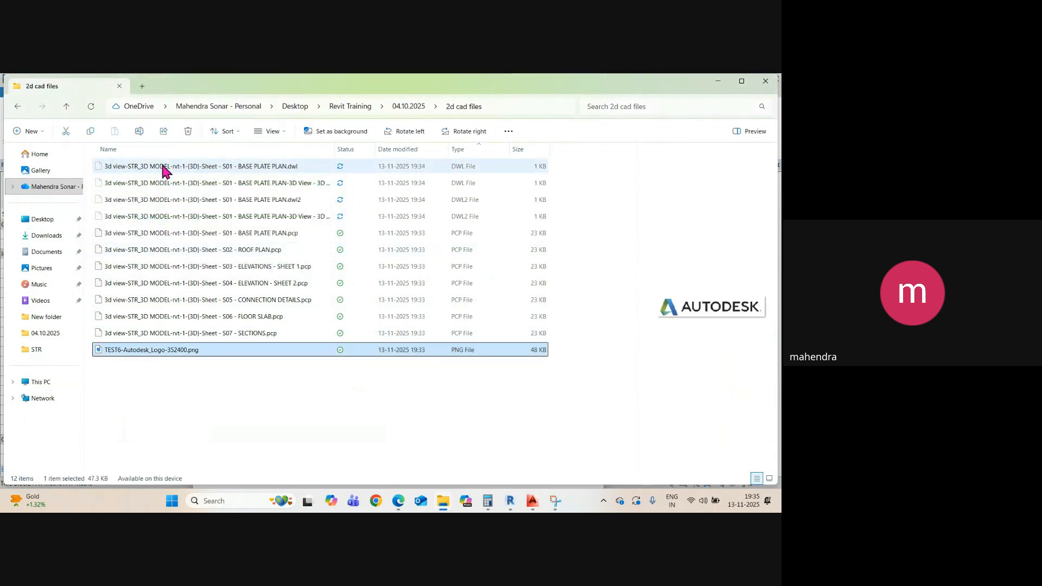
left_click(166, 171, "shift")
key("Delete")
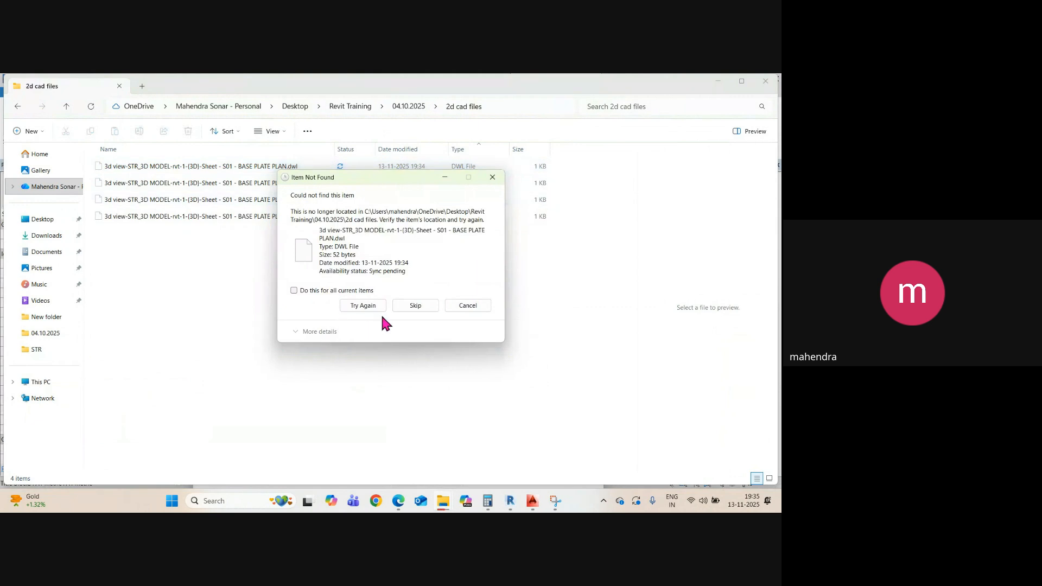
left_click(372, 308)
left_click(416, 307)
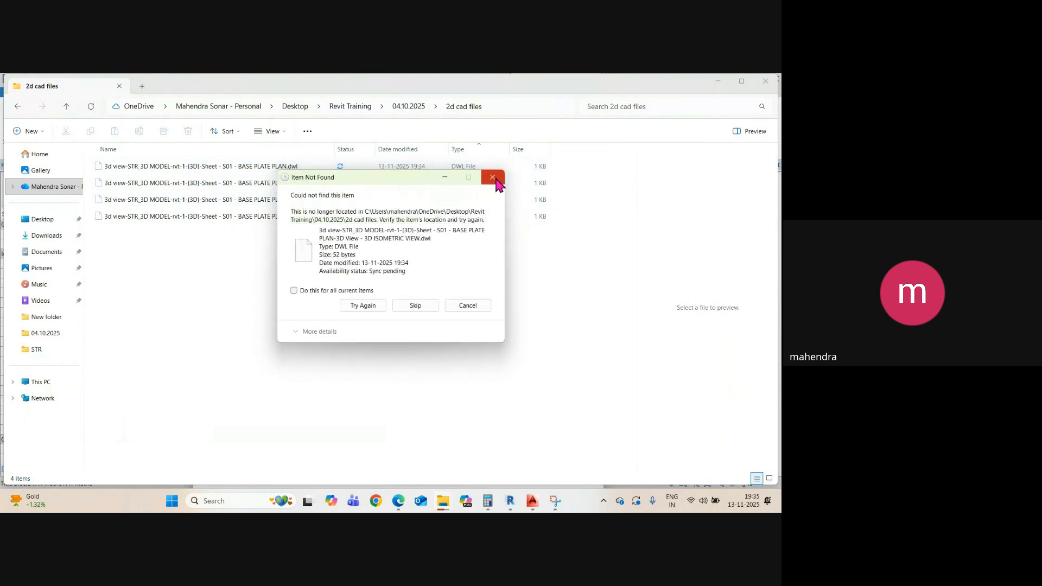
- Switch to the Revit window with TEST 6.rvt and start a DWG export of sheets S01 to S07 with the in-session setup
left_click(508, 504)
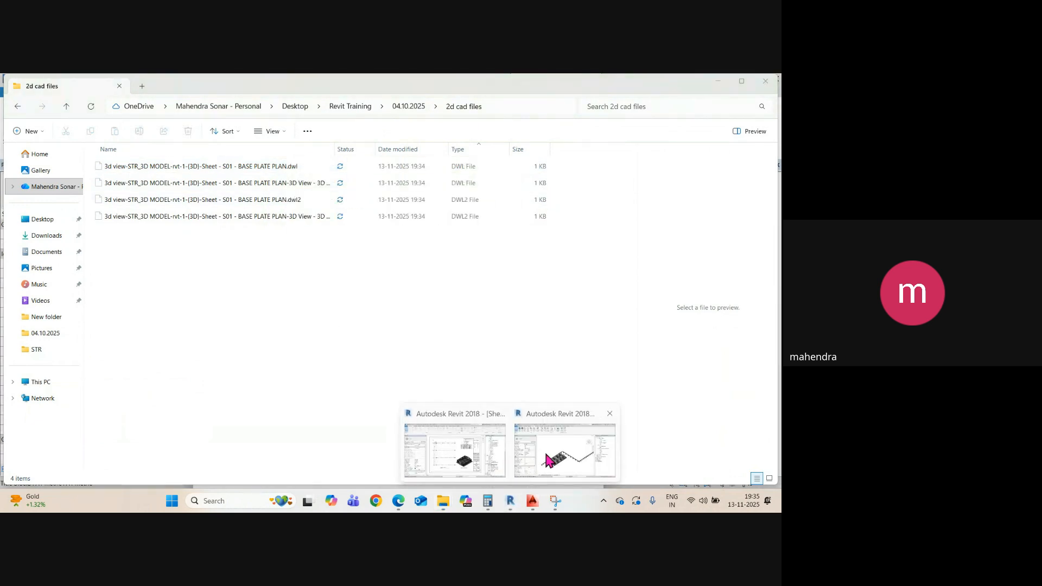
left_click(425, 446)
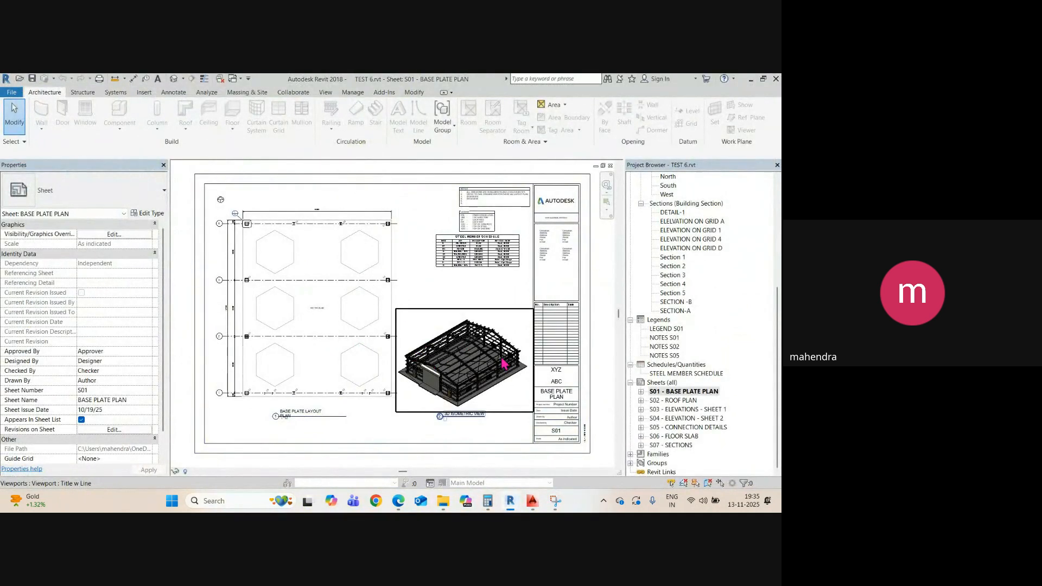
left_click(16, 95)
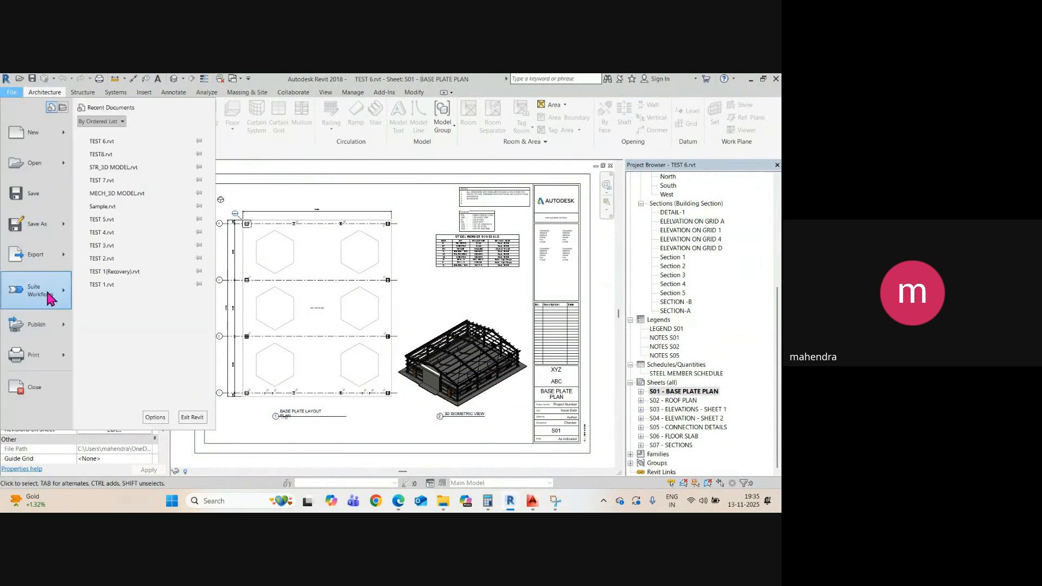
mouse_move(41, 262)
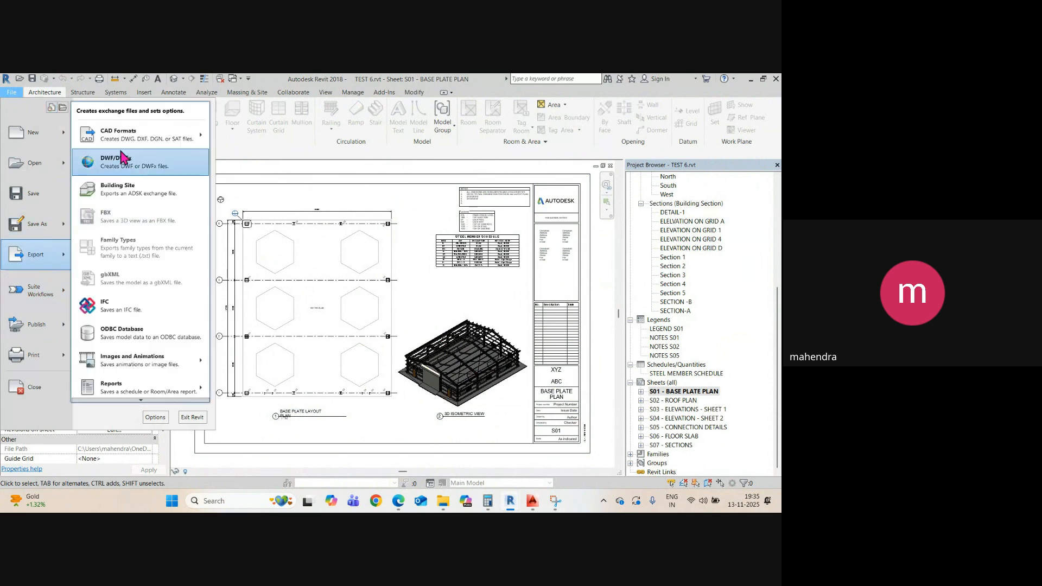
left_click(148, 133)
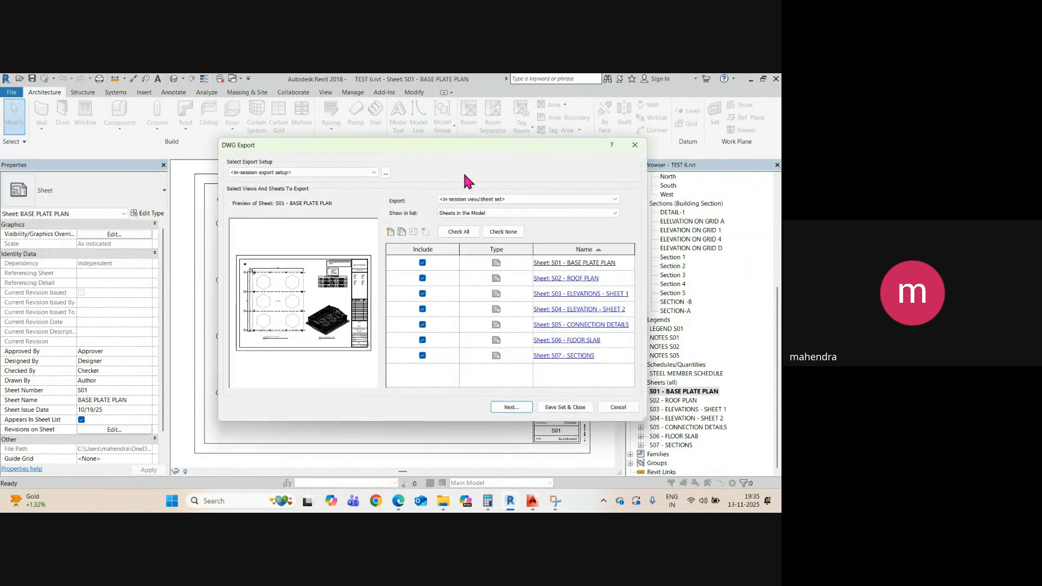
left_click(385, 172)
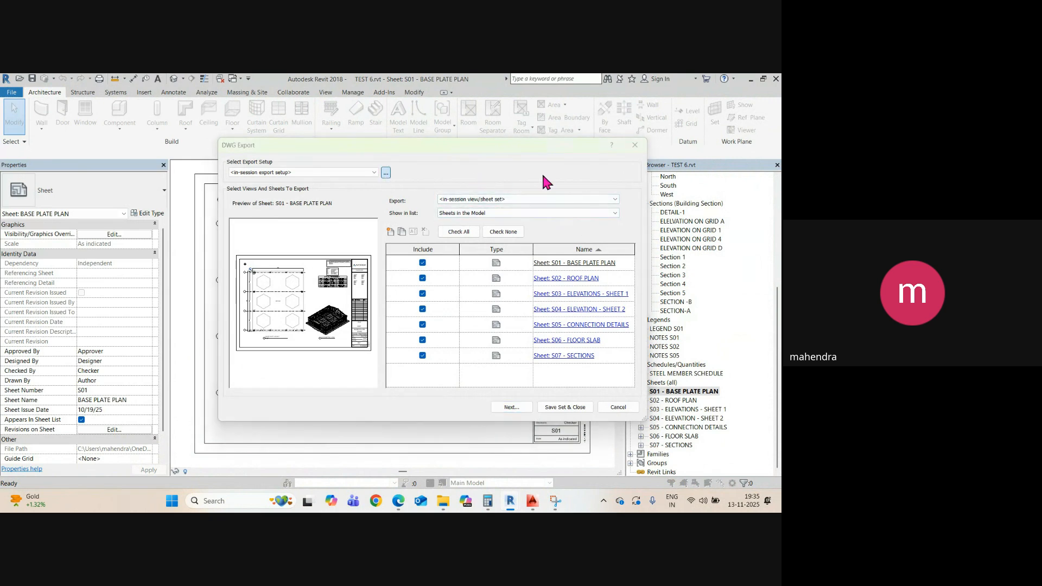
left_click(489, 201)
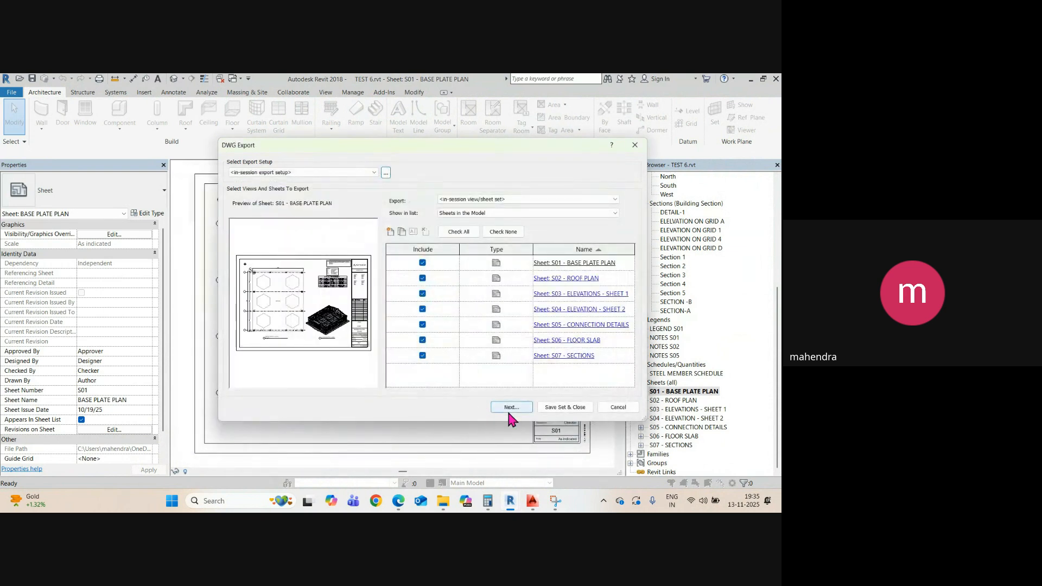
- Export the sheets to "2d cad files" with prefix TEST 6 as AutoCAD 2013 DWG, without exporting views and links as external references
left_click(509, 409)
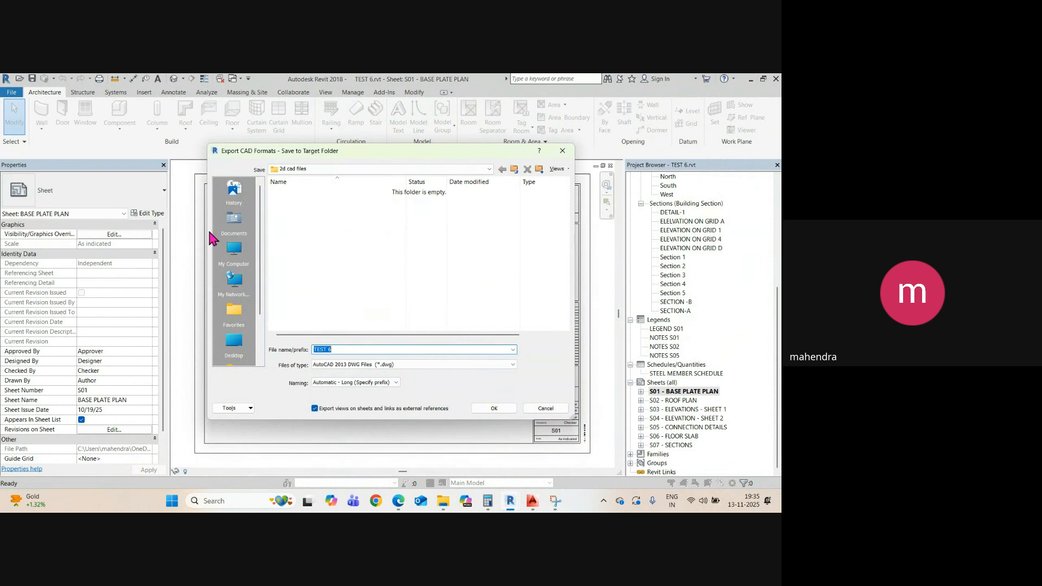
left_click(315, 408)
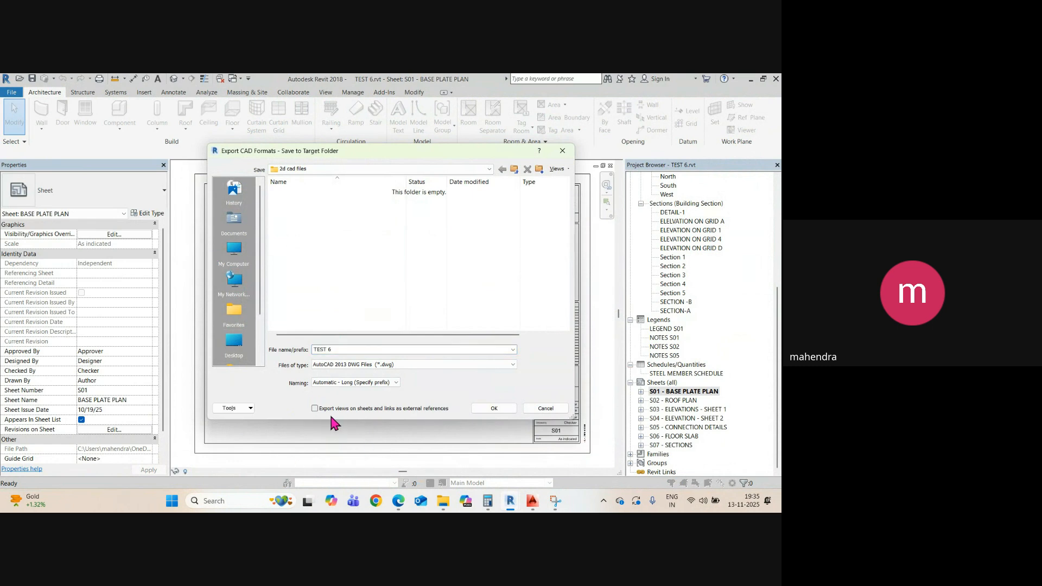
left_click(483, 408)
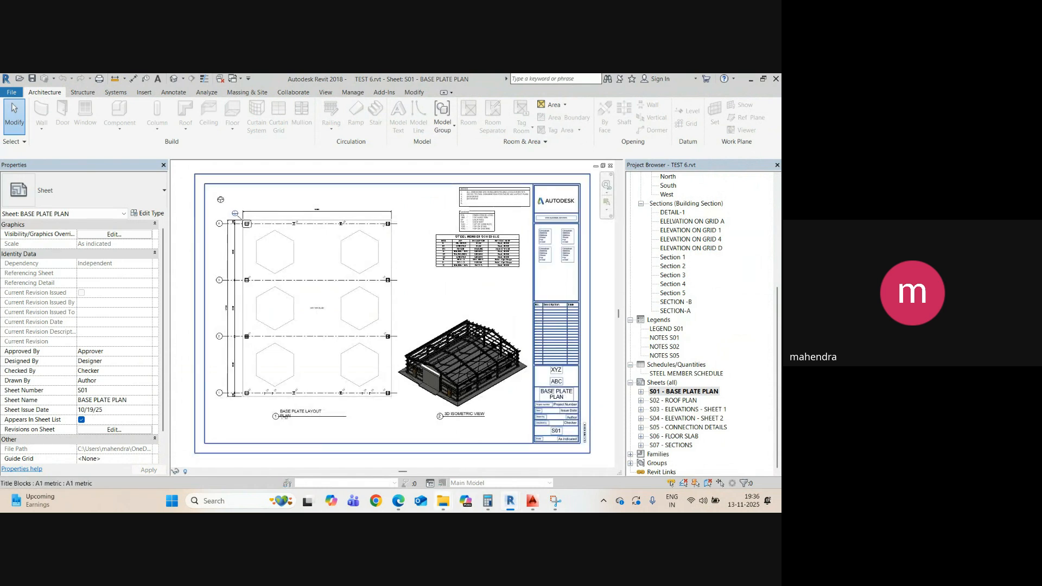
- Open the exported S01 - BASE PLATE PLAN DWG from the "2d cad files" folder in AutoCAD and zoom to its extents
mouse_move(444, 501)
left_click(482, 458)
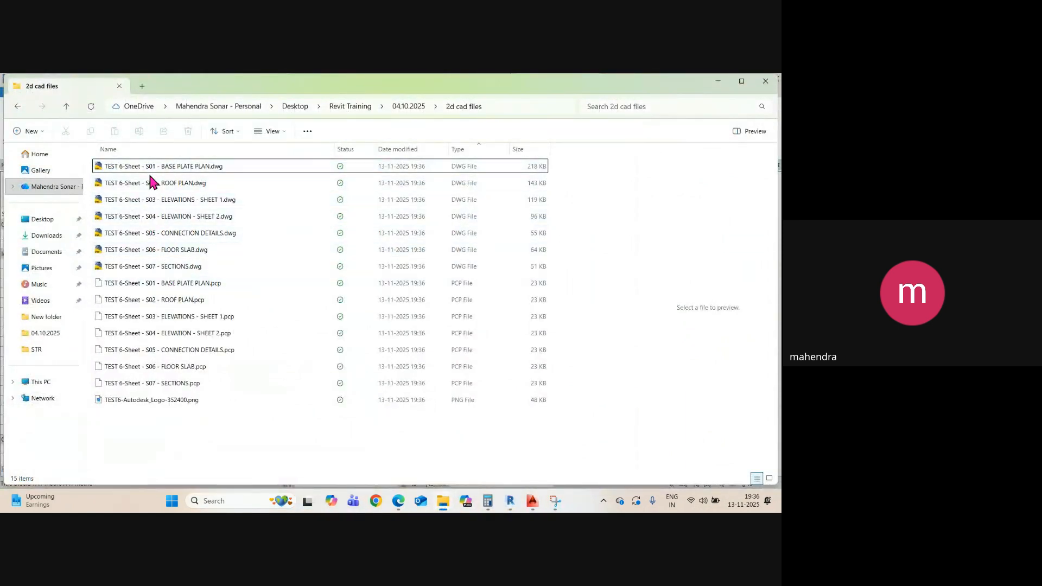
left_click(150, 170)
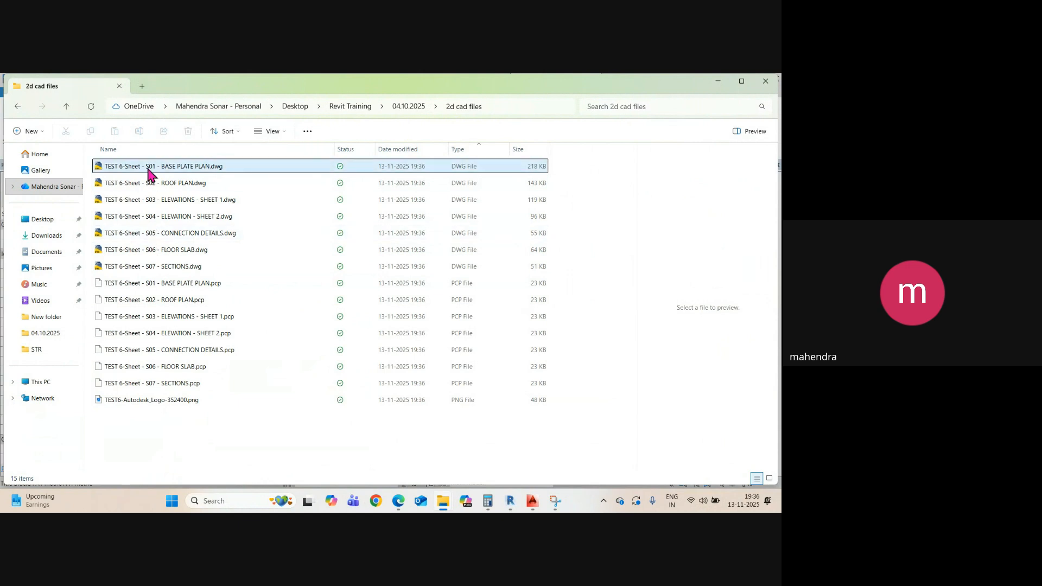
left_click(155, 183)
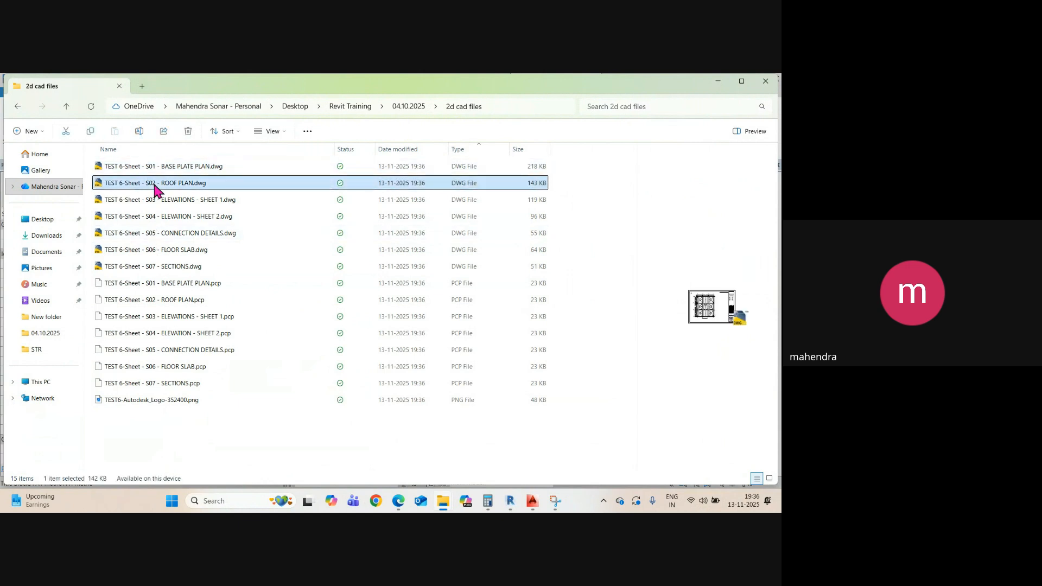
left_click(152, 171)
double_click(151, 170)
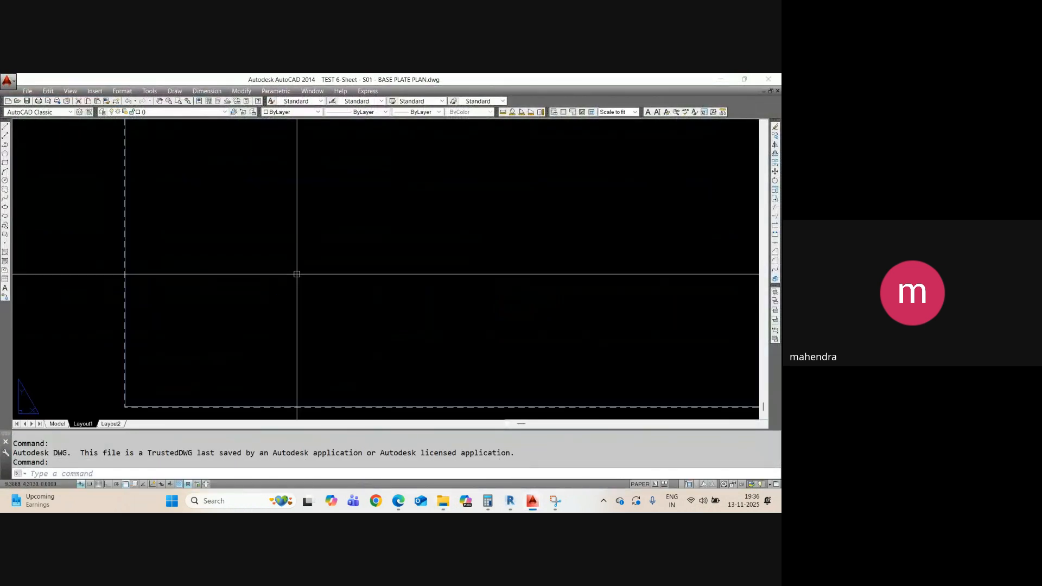
type("z")
key("Return")
type("e")
key("Return")
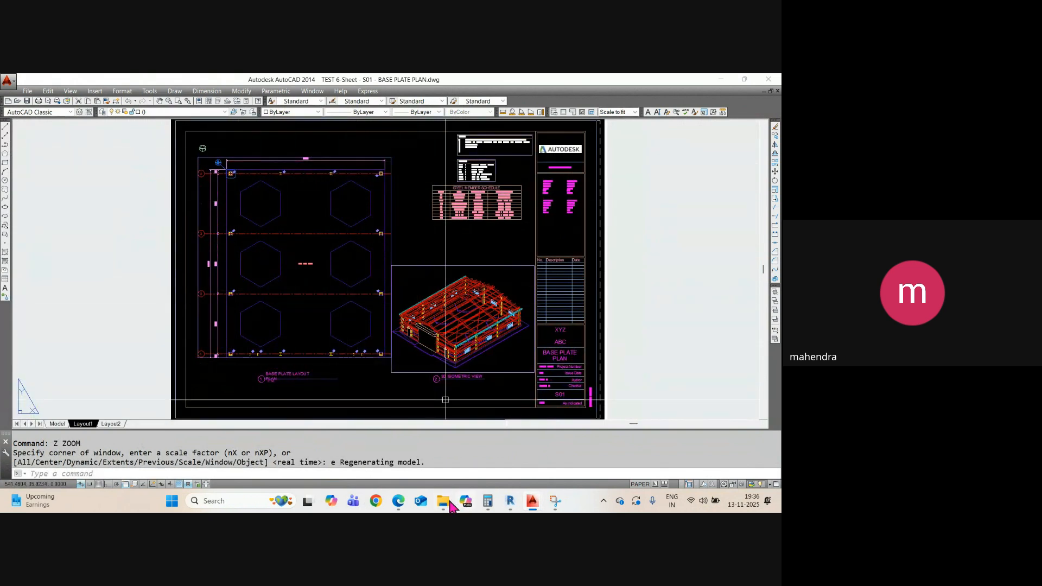
- Open the exported S02 - ROOF PLAN DWG from the "2d cad files" folder and zoom to its extents
mouse_move(450, 504)
left_click(462, 448)
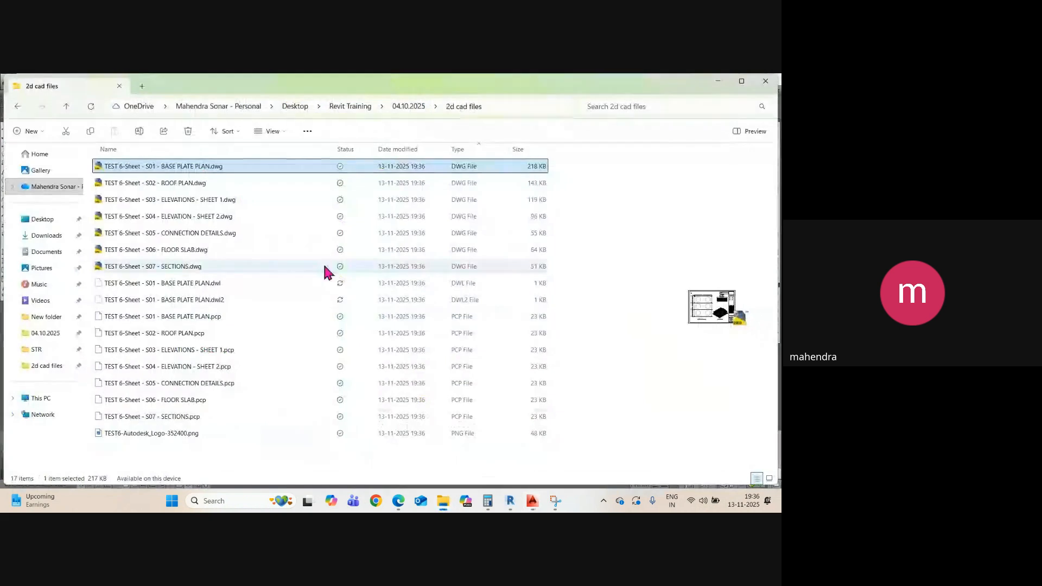
double_click(178, 187)
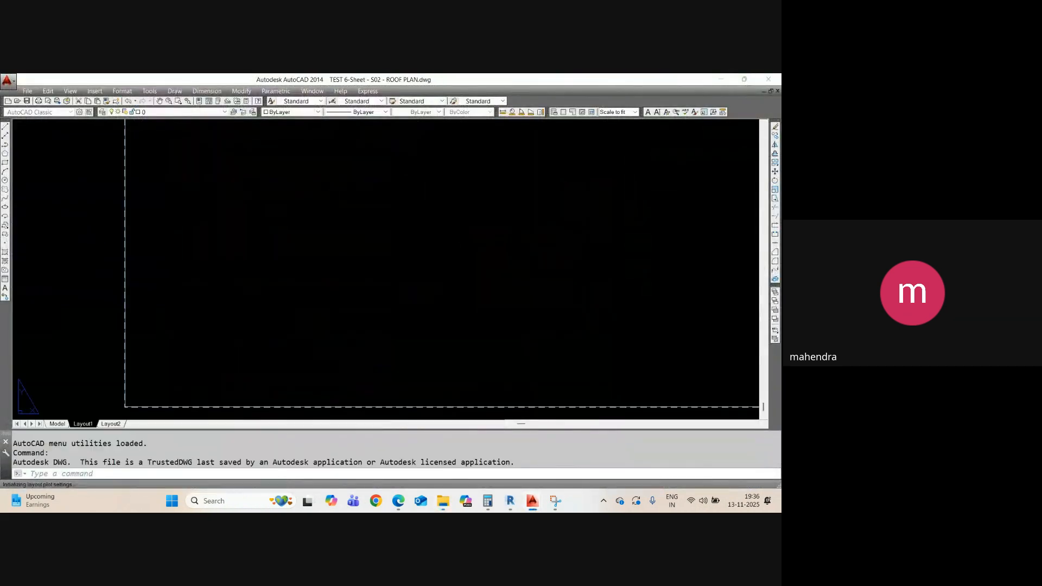
type("z")
key("Return")
type("e")
key("Return")
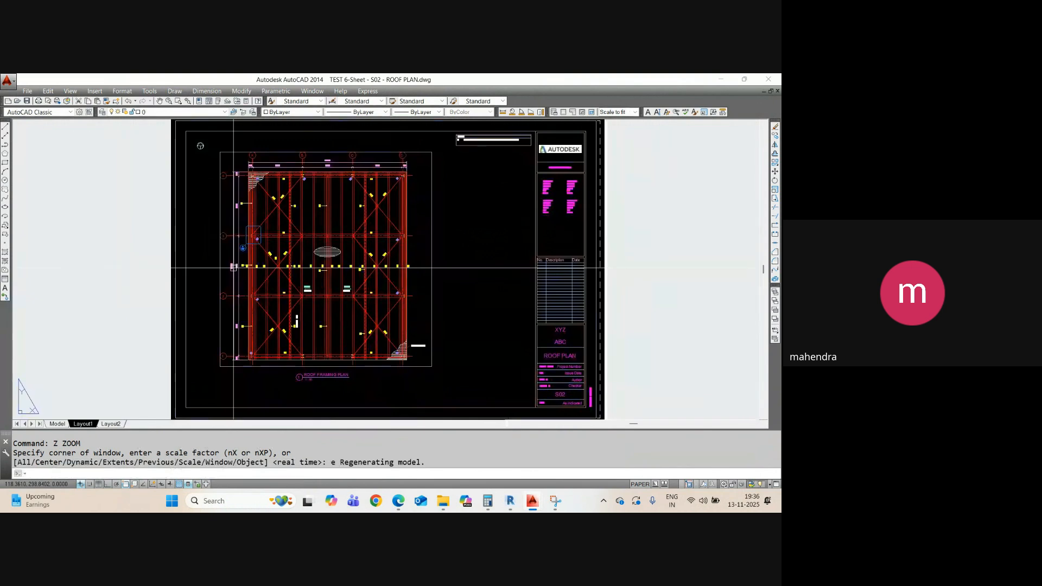
- Open the exported S03 - ELEVATIONS - SHEET 1 DWG from the "2d cad files" folder and zoom to its extents
mouse_move(444, 501)
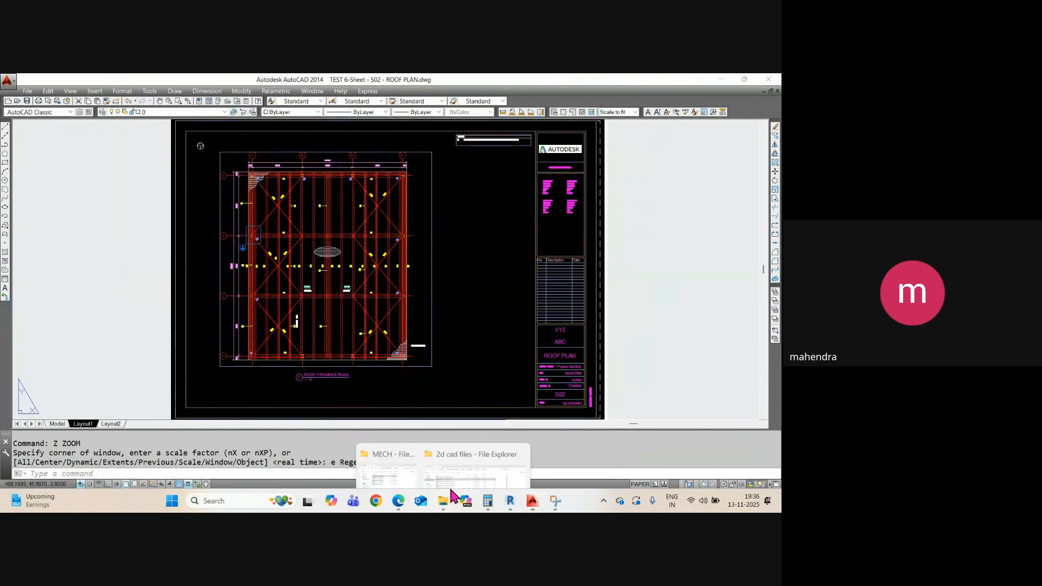
left_click(492, 460)
double_click(162, 200)
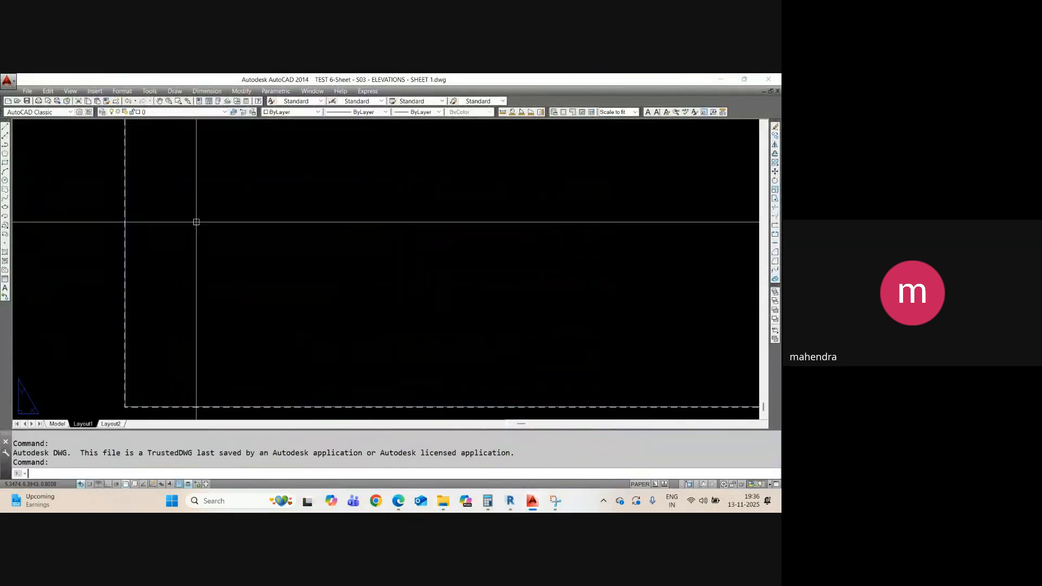
type("z")
key("Return")
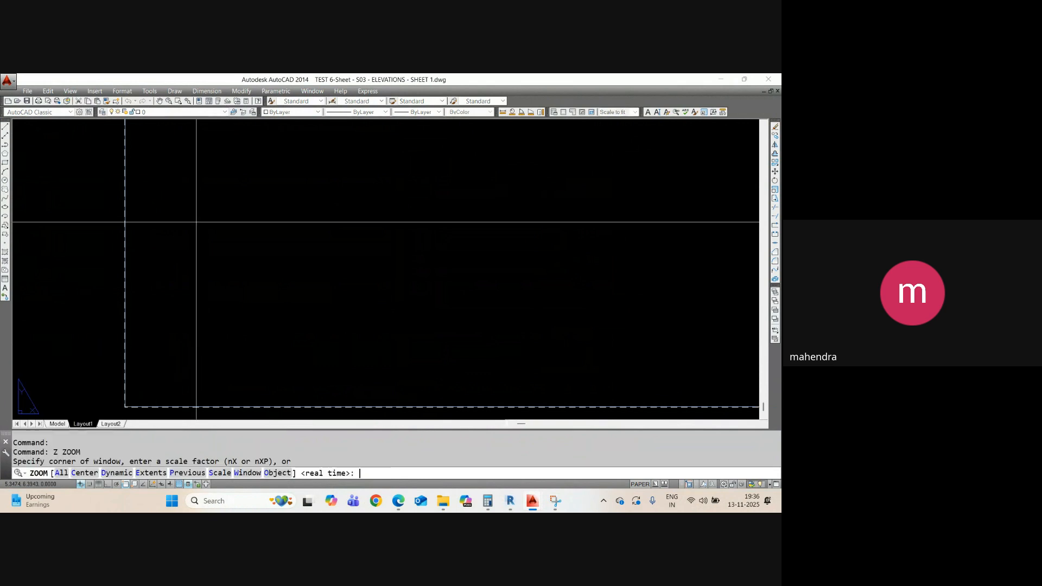
type("e")
key("Return")
- Open the exported S04 - ELEVATION - SHEET 2 DWG from the "2d cad files" folder and zoom to its extents
mouse_move(449, 509)
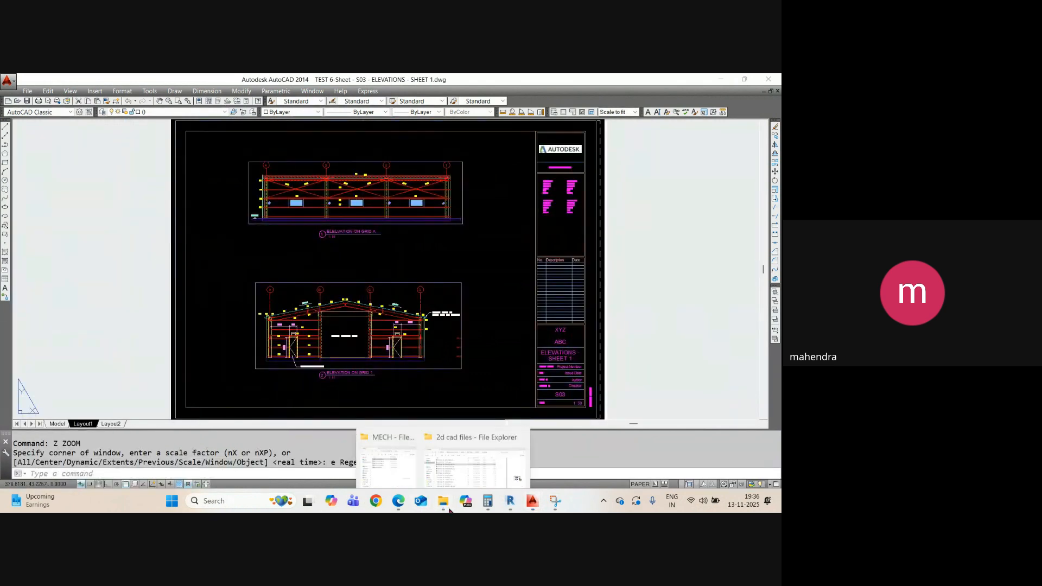
left_click(478, 464)
double_click(153, 216)
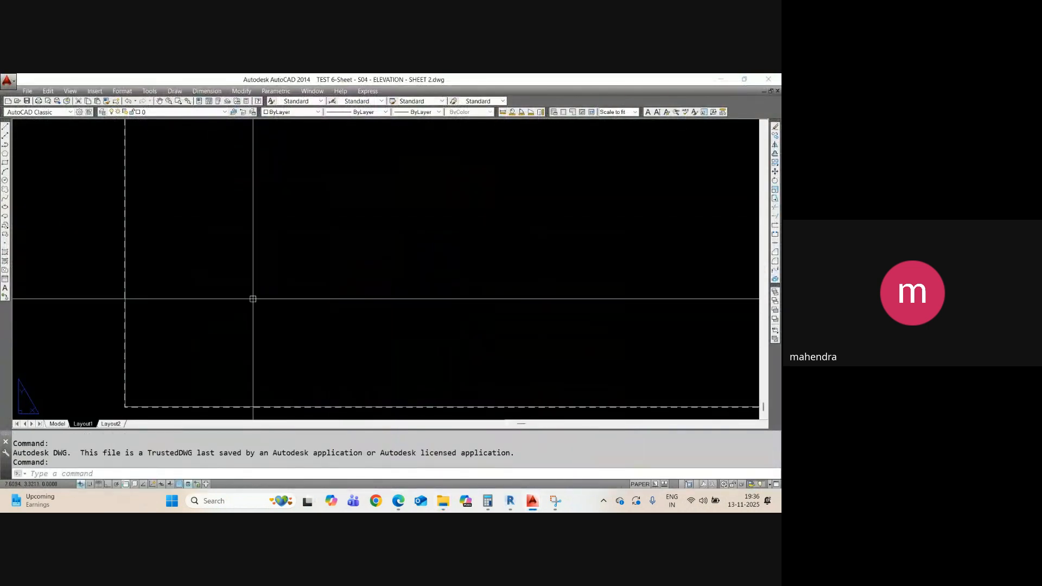
type("z")
key("Return")
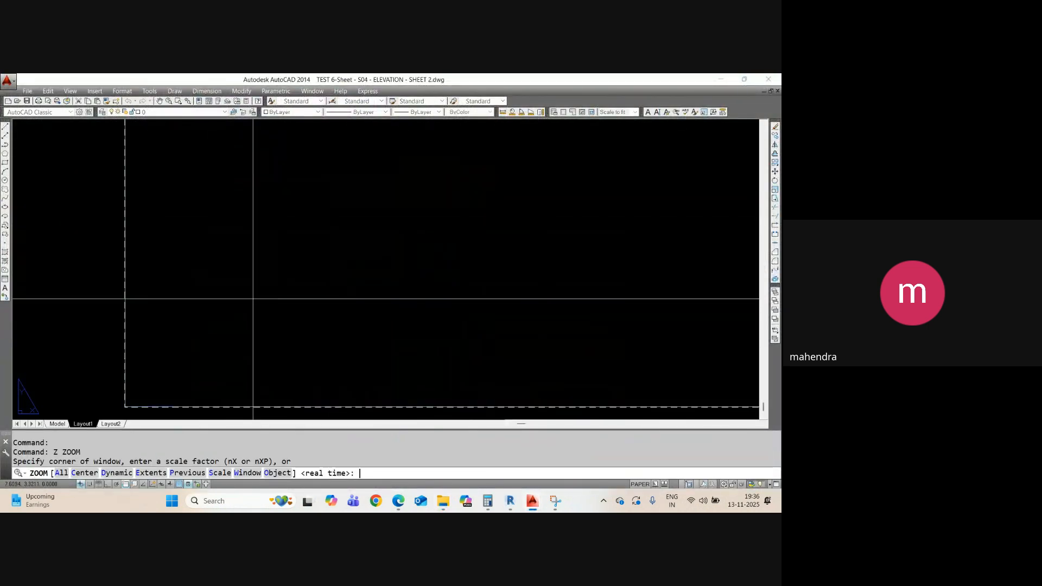
type("e")
key("Return")
key("Return")
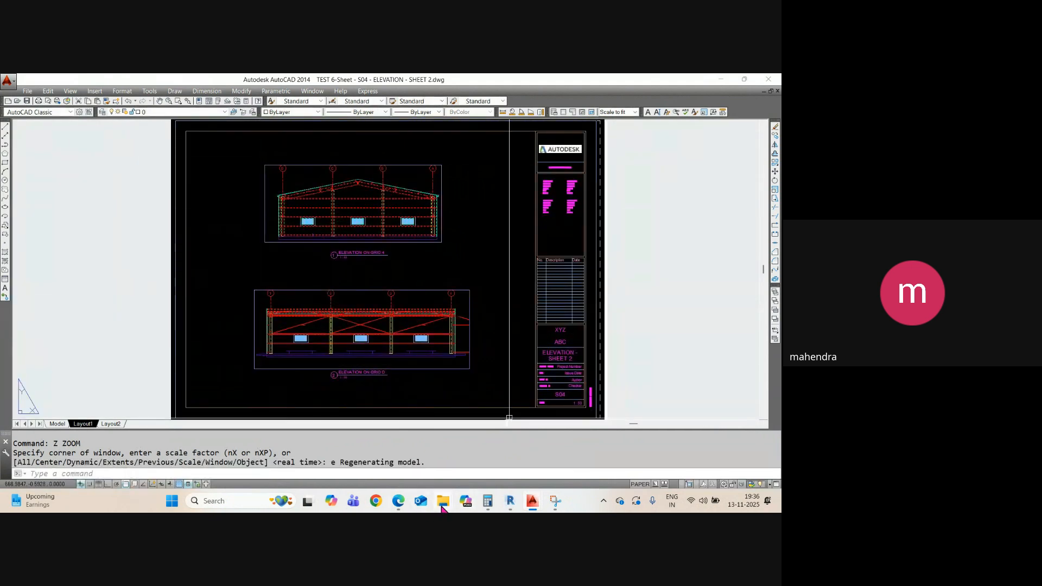
- Open the exported S05 - CONNECTION DETAILS DWG from the "2d cad files" folder, zoom to its extents and inspect the details
mouse_move(442, 508)
left_click(467, 449)
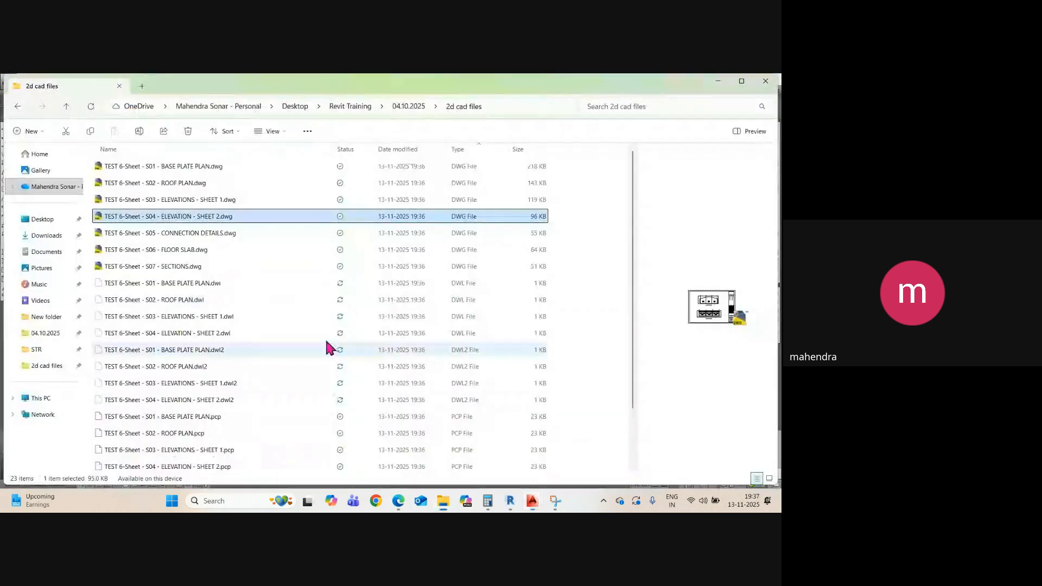
double_click(146, 234)
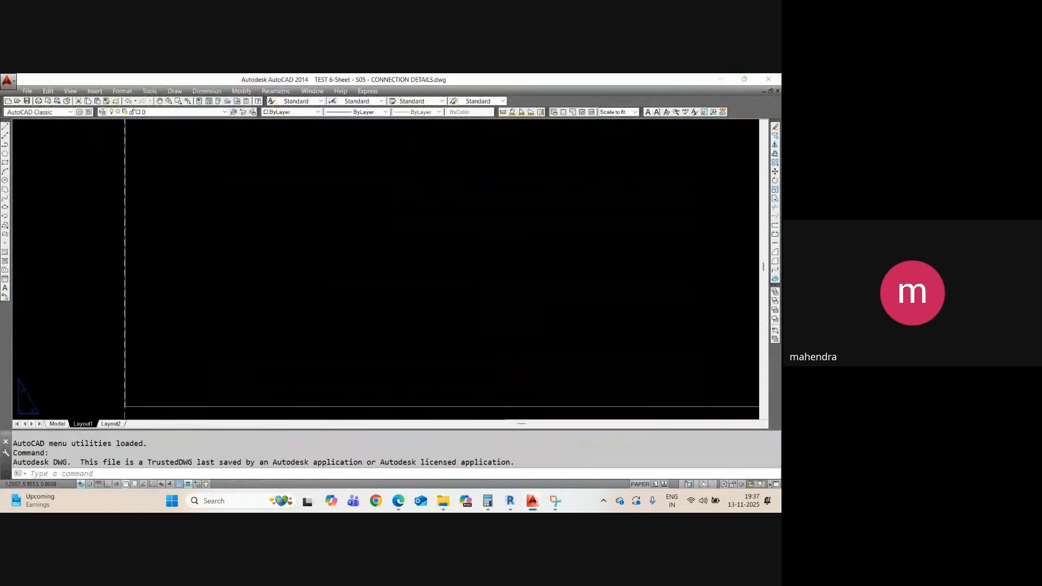
type("z")
key("Return")
type("e")
key("Return")
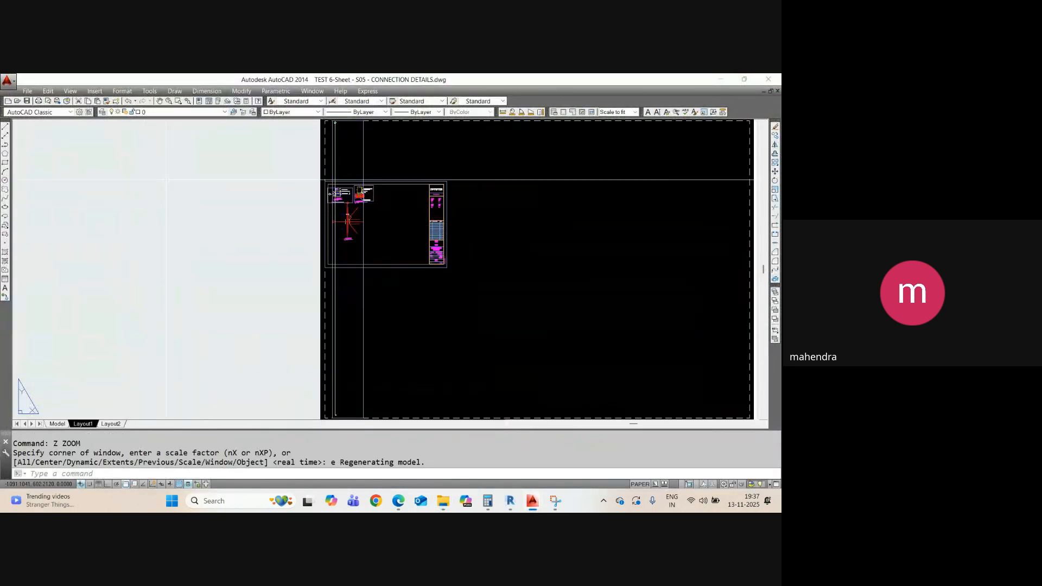
scroll(167, 179, "up", 2)
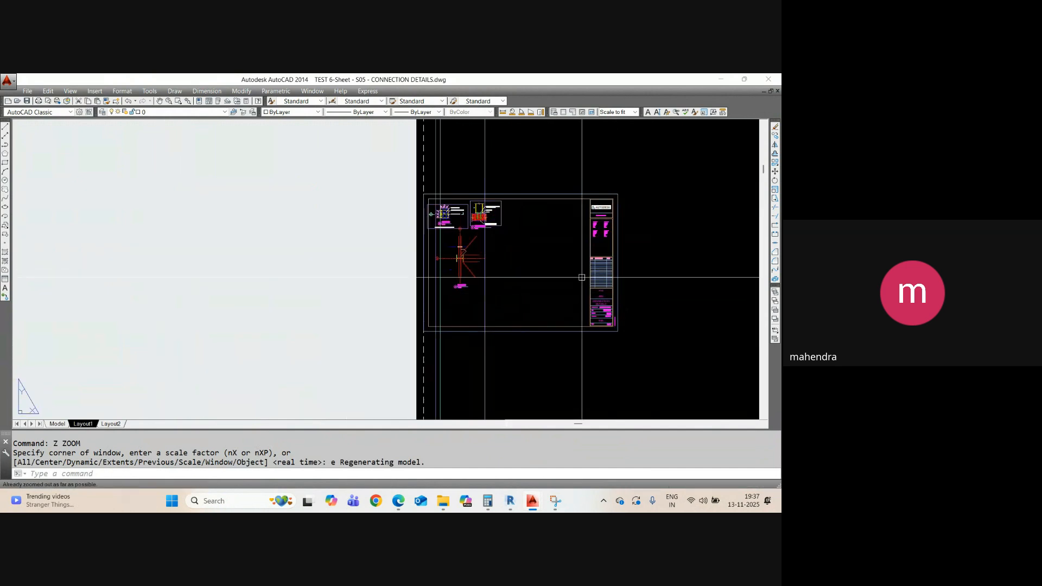
middle_click(582, 277)
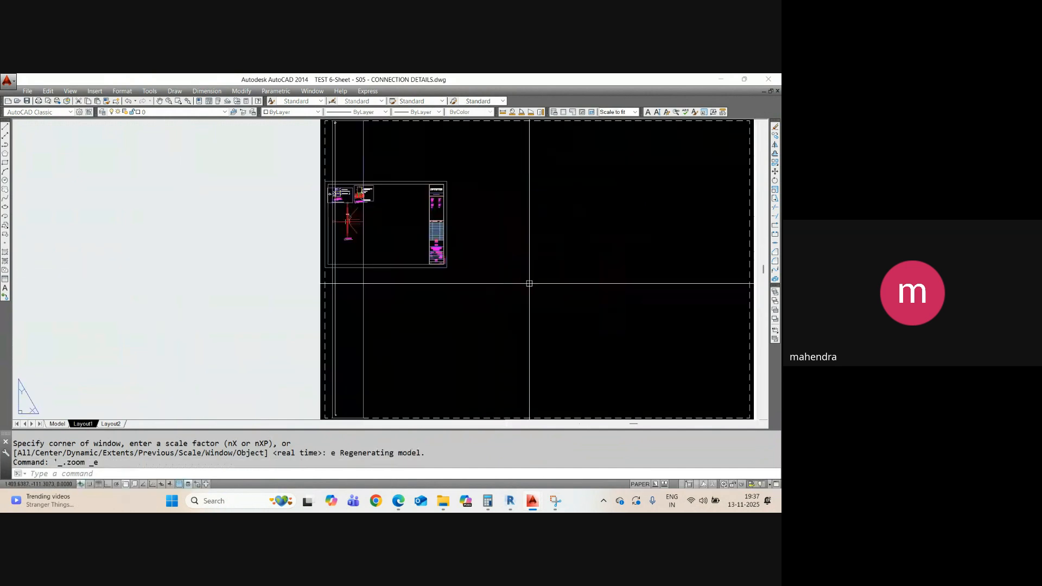
middle_click(462, 282)
scroll(412, 258, "up", 6)
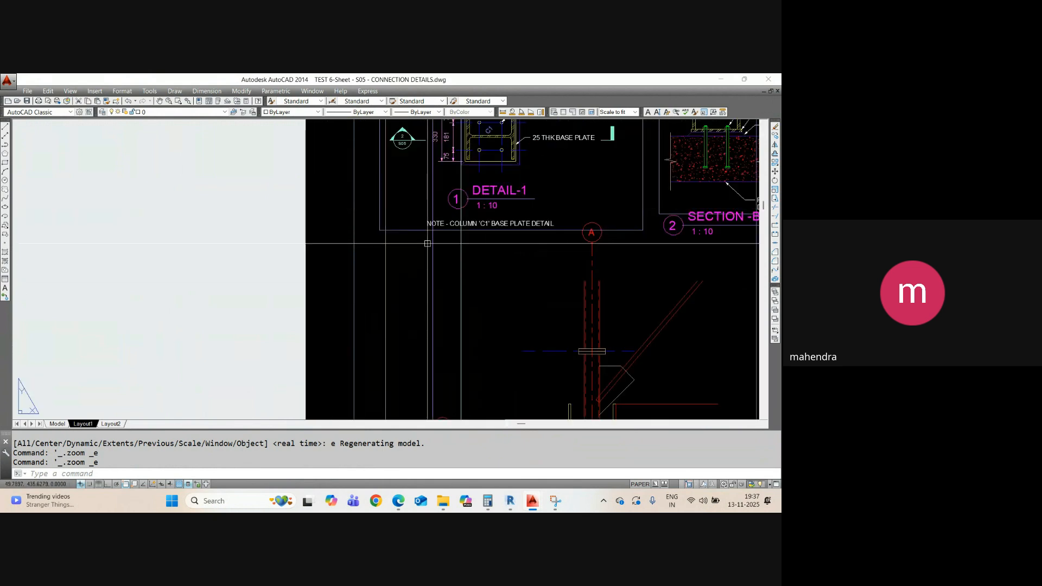
scroll(428, 243, "down", 6)
- Open the exported S06 - FLOOR SLAB DWG from the "2d cad files" folder and inspect the floor plan on its sheet
mouse_move(449, 498)
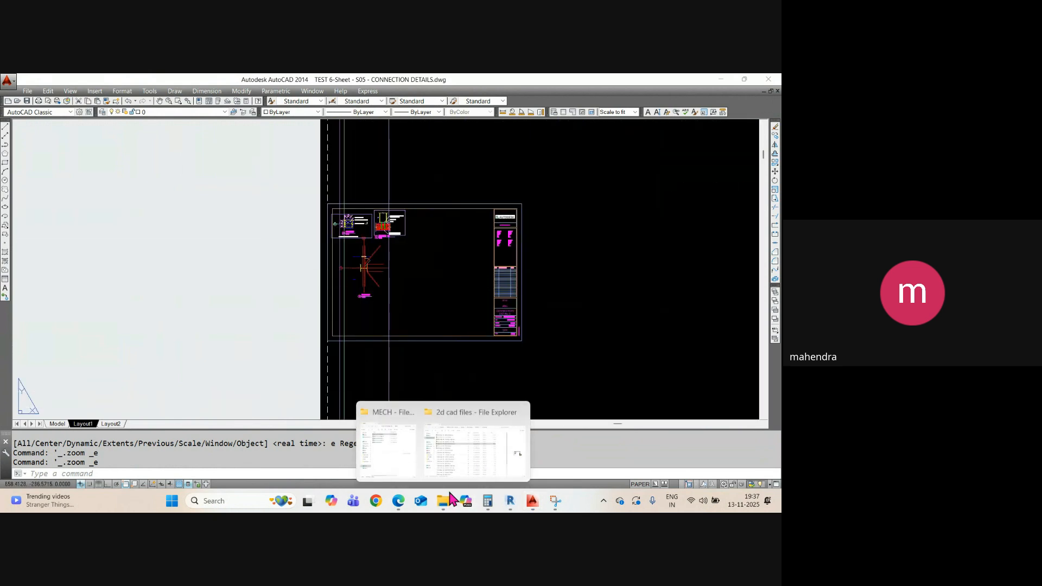
left_click(451, 440)
left_click(133, 249)
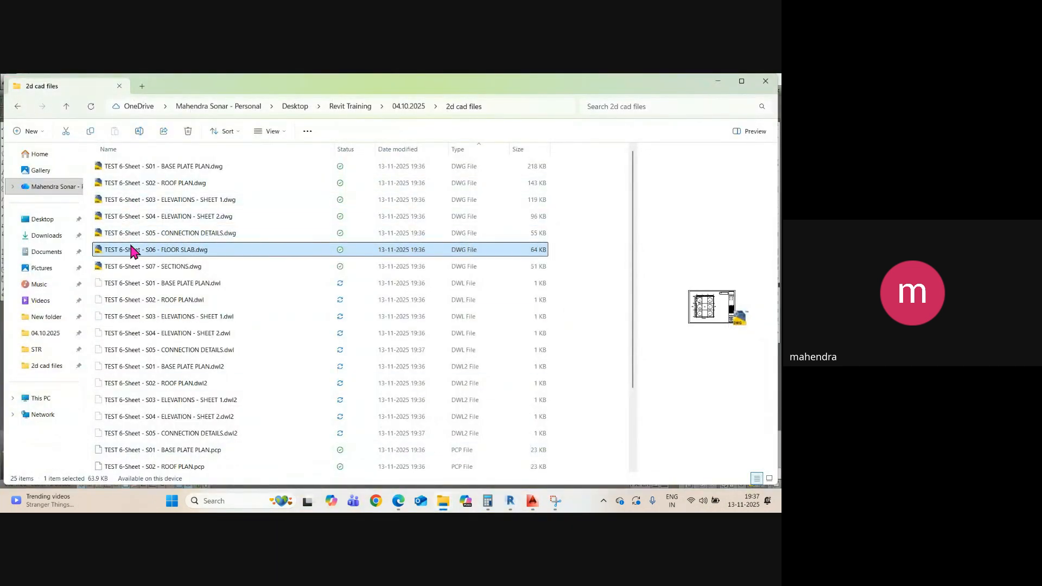
double_click(133, 250)
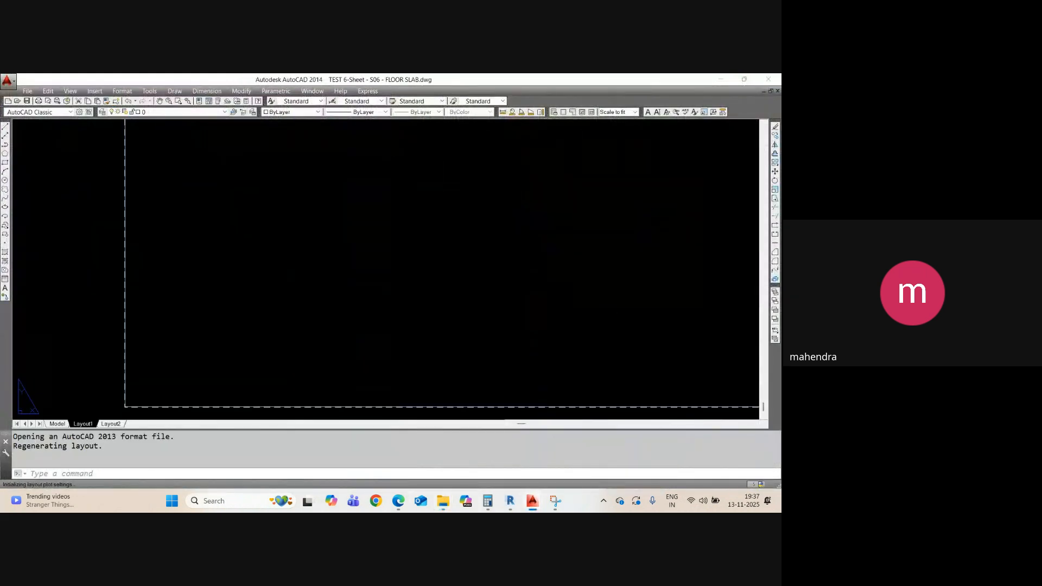
middle_click(312, 273)
middle_click(311, 273)
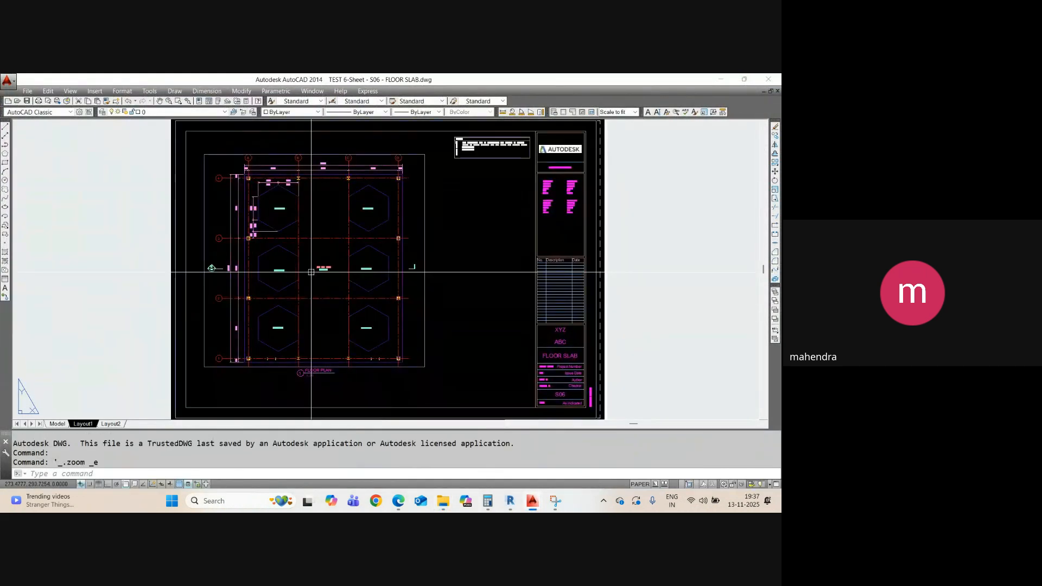
scroll(364, 380, "up", 5)
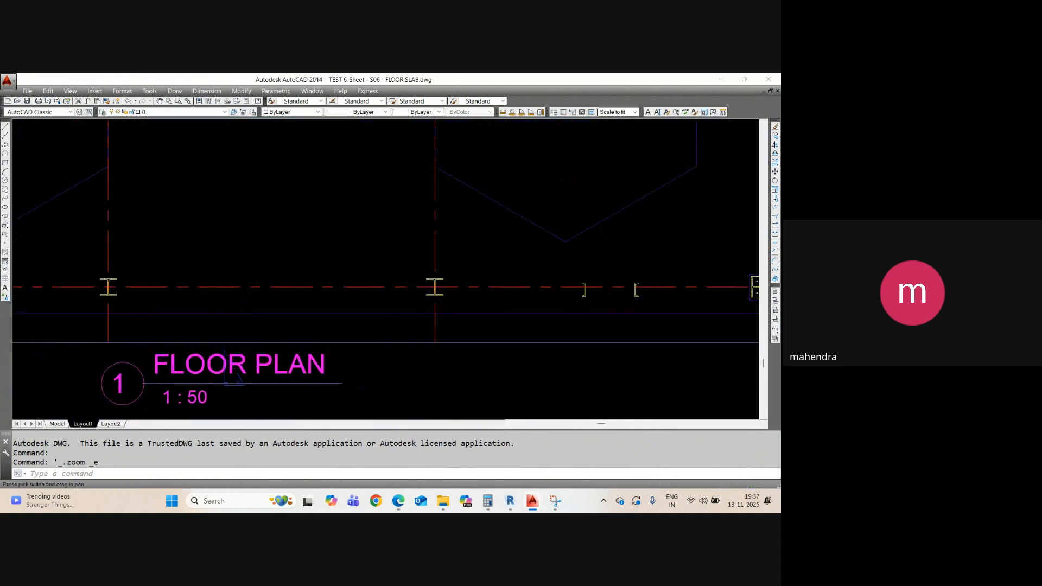
scroll(245, 325, "down", 4)
- Open the exported S07 - SECTIONS DWG from the "2d cad files" folder and zoom to its extents
mouse_move(441, 505)
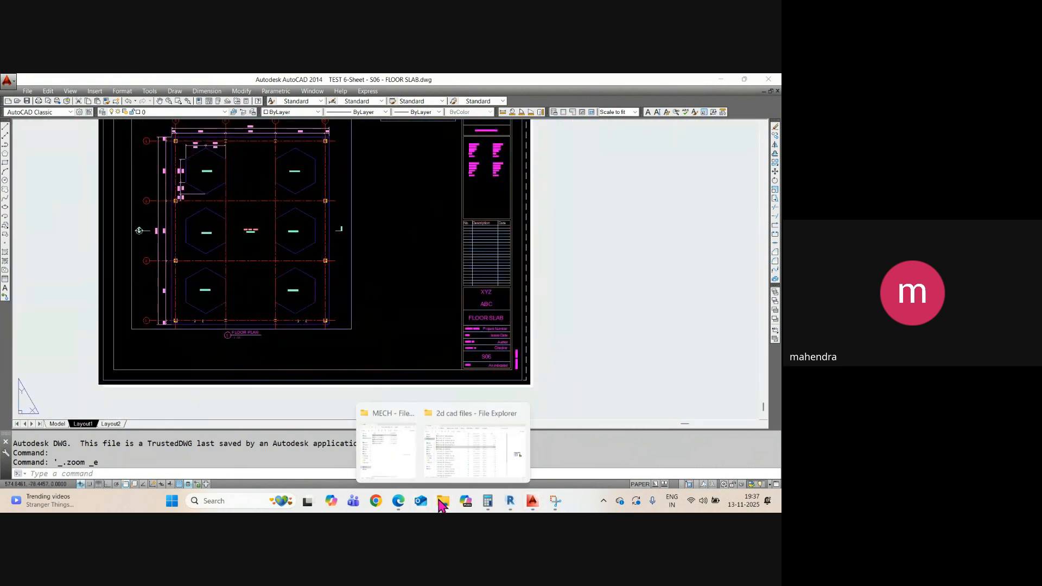
left_click(451, 447)
left_click(122, 268)
double_click(122, 268)
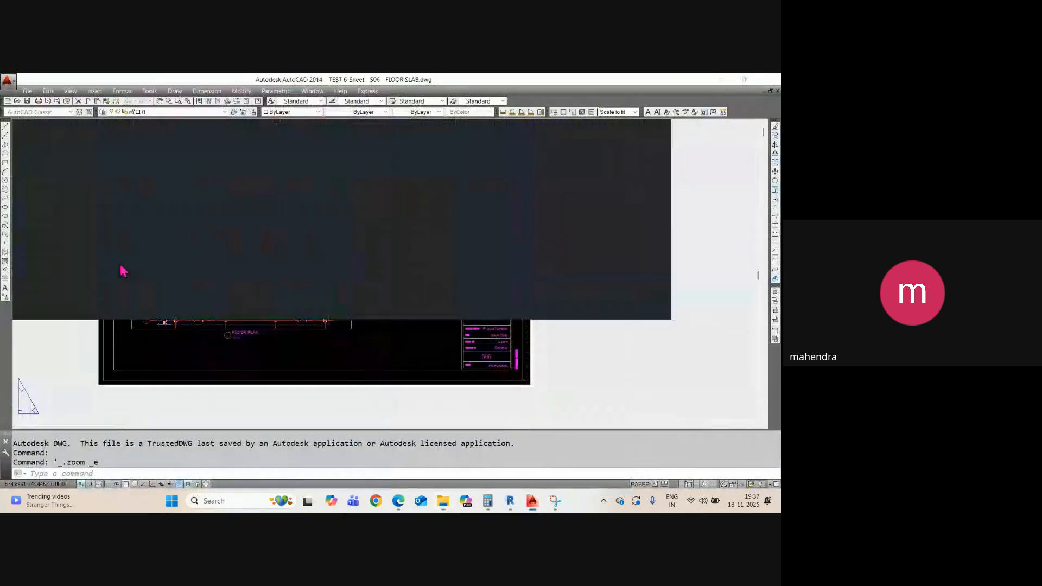
type("z")
key("Return")
type("e")
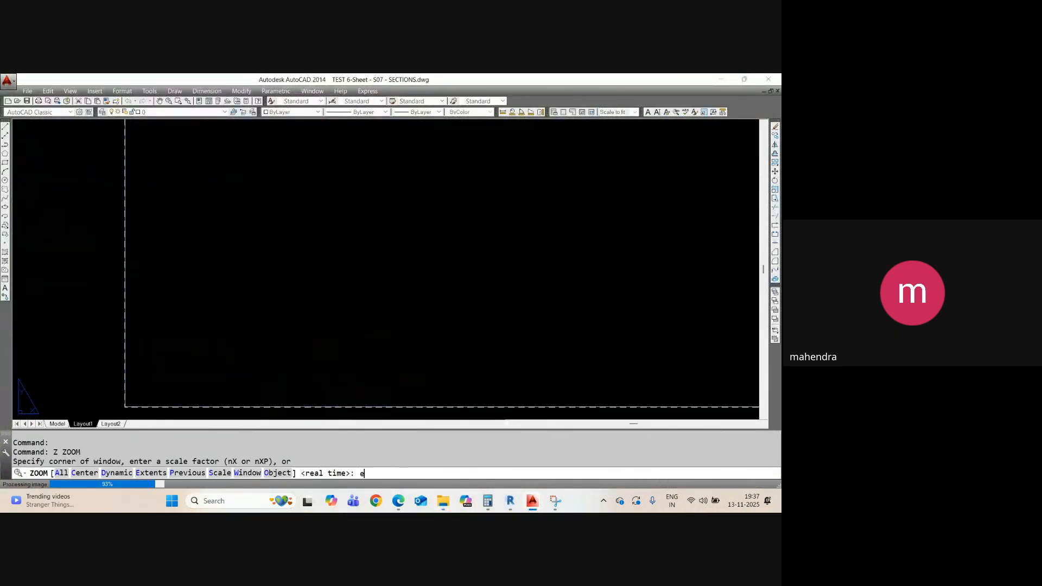
key("Return")
- Examine the metal sheet detail and SECTION-A on the S07 sections sheet
scroll(228, 281, "up", 6)
middle_click_drag(485, 352, 406, 305)
scroll(401, 284, "down", 7)
scroll(278, 196, "up", 5)
left_click(375, 269)
left_click(292, 311)
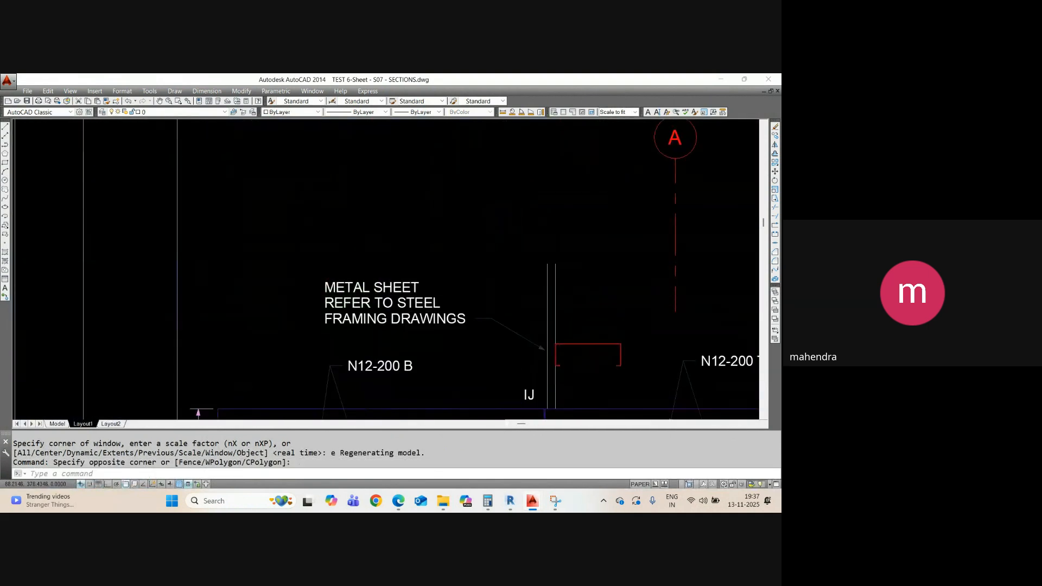
scroll(292, 258, "down", 4)
middle_click_drag(323, 209, 293, 305)
scroll(319, 251, "up", 3)
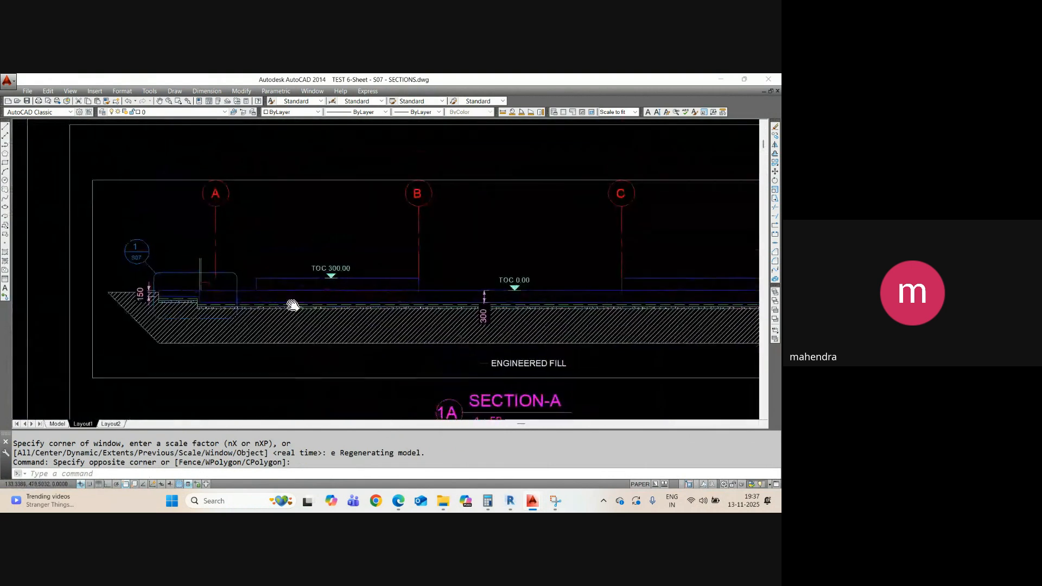
- Check the TOC 300.00 text inside the SECTION-A viewport, clear the selection and switch the drawing to model space
double_click(277, 202)
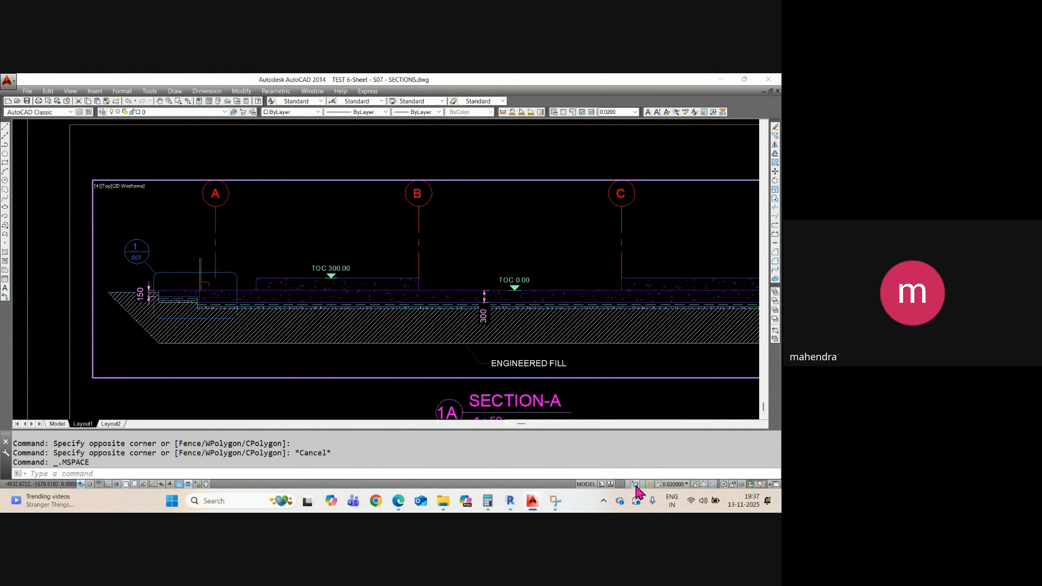
left_click(312, 270)
scroll(289, 243, "down", 2)
scroll(285, 243, "up", 2)
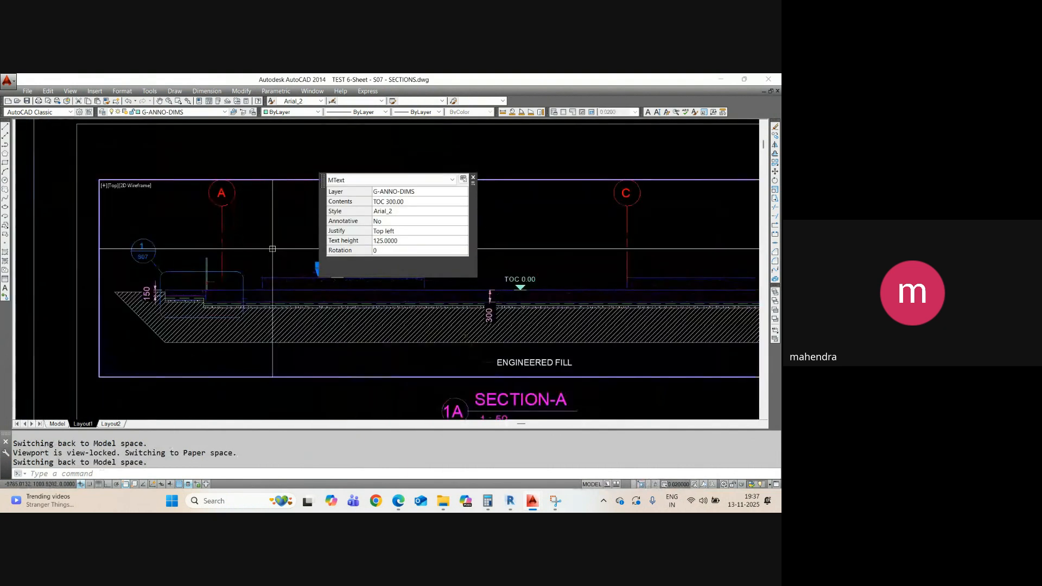
key("Escape")
key("Escape")
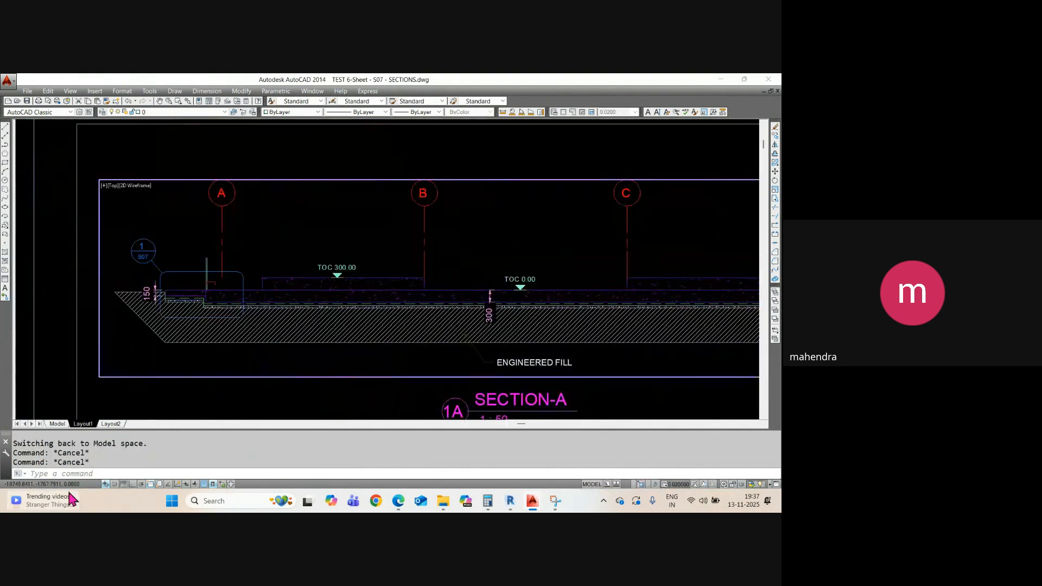
left_click(57, 424)
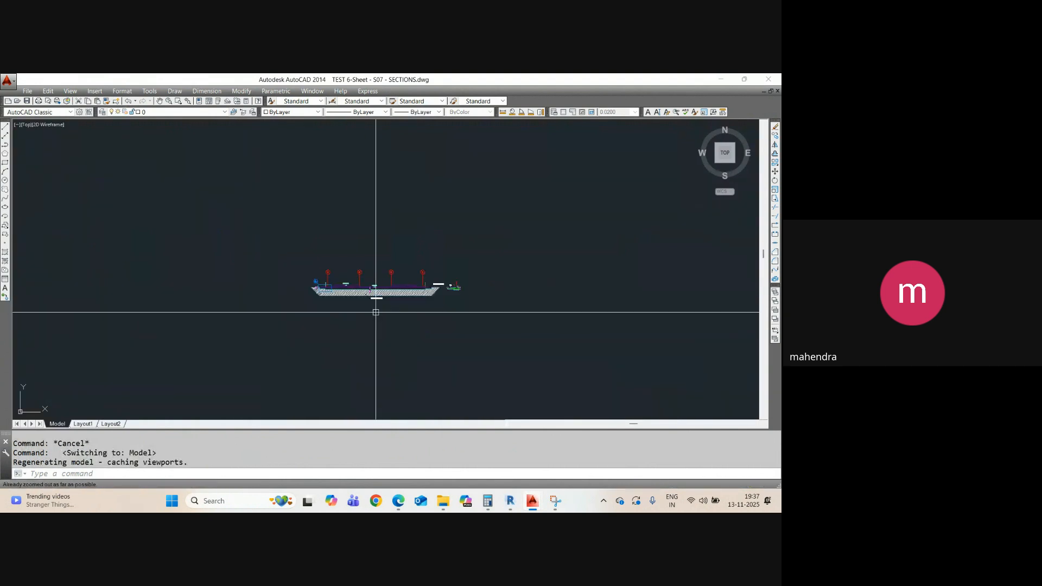
- Inspect the section in model space, return to Layout1's paper space and view the whole S07 sheet
middle_click(393, 312)
middle_click(393, 311)
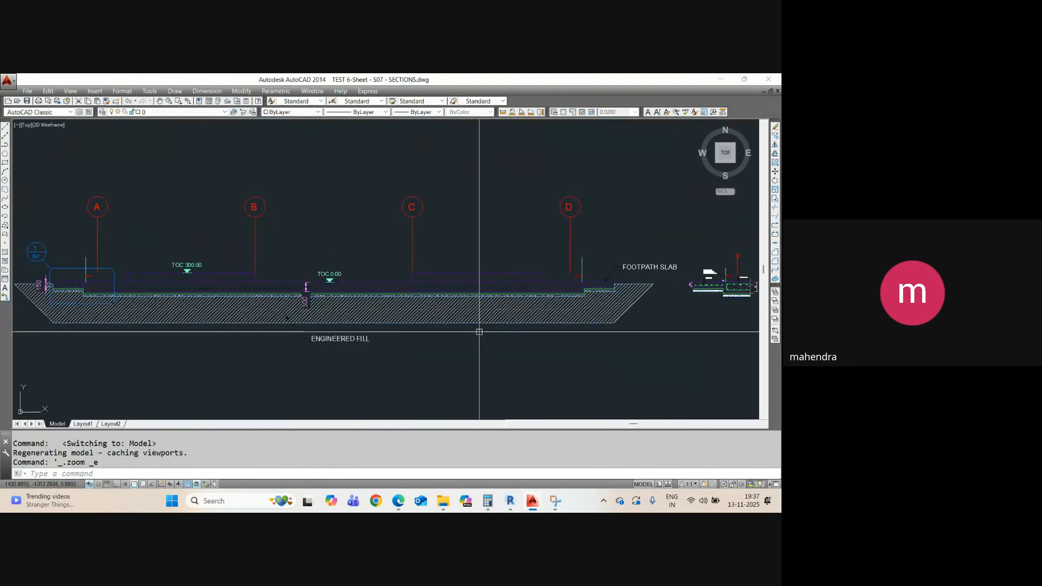
left_click(82, 424)
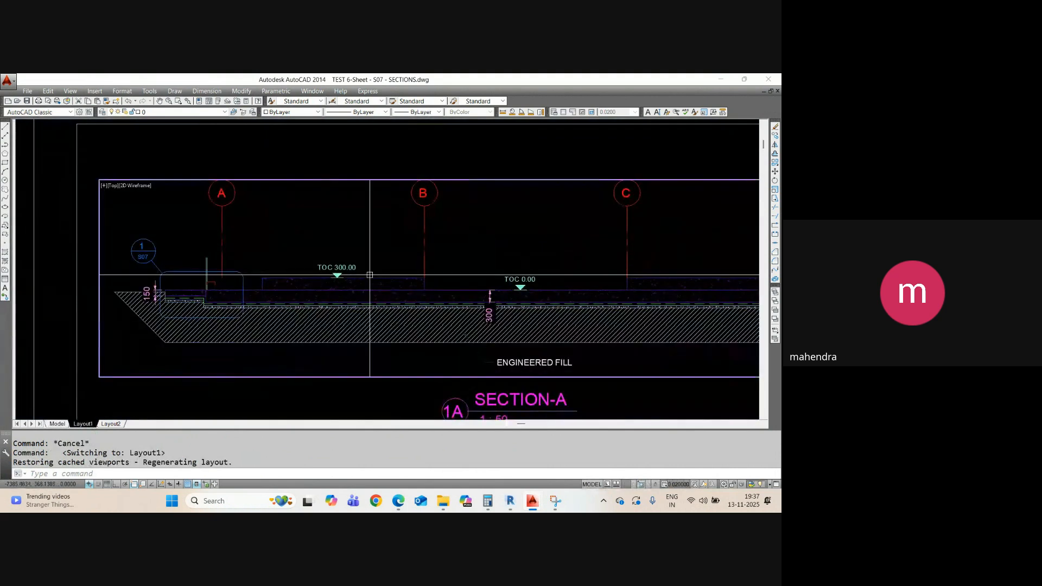
scroll(358, 261, "down", 2)
double_click(324, 194)
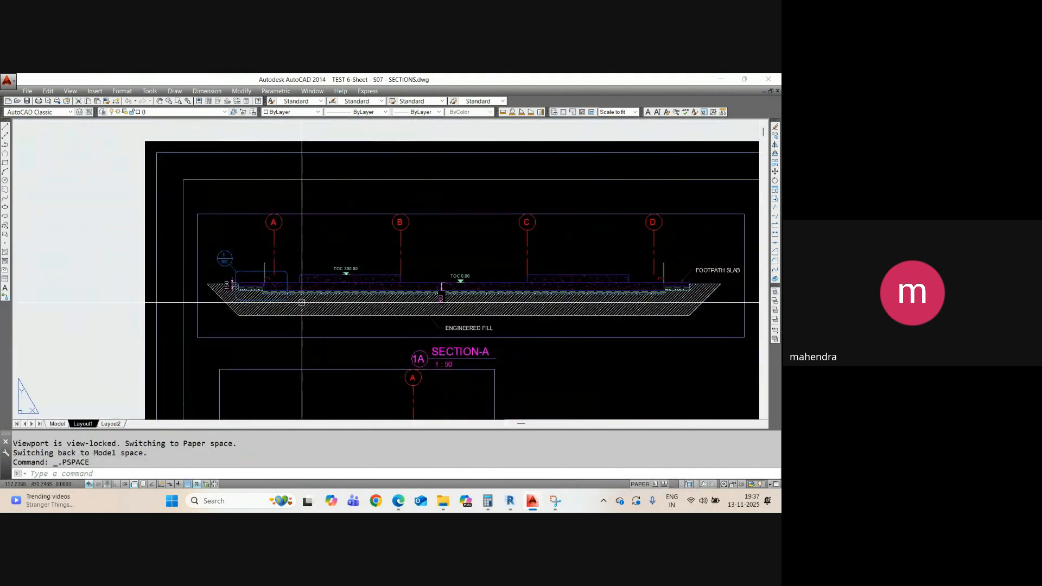
scroll(336, 326, "down", 4)
middle_click(336, 326)
middle_click(336, 326)
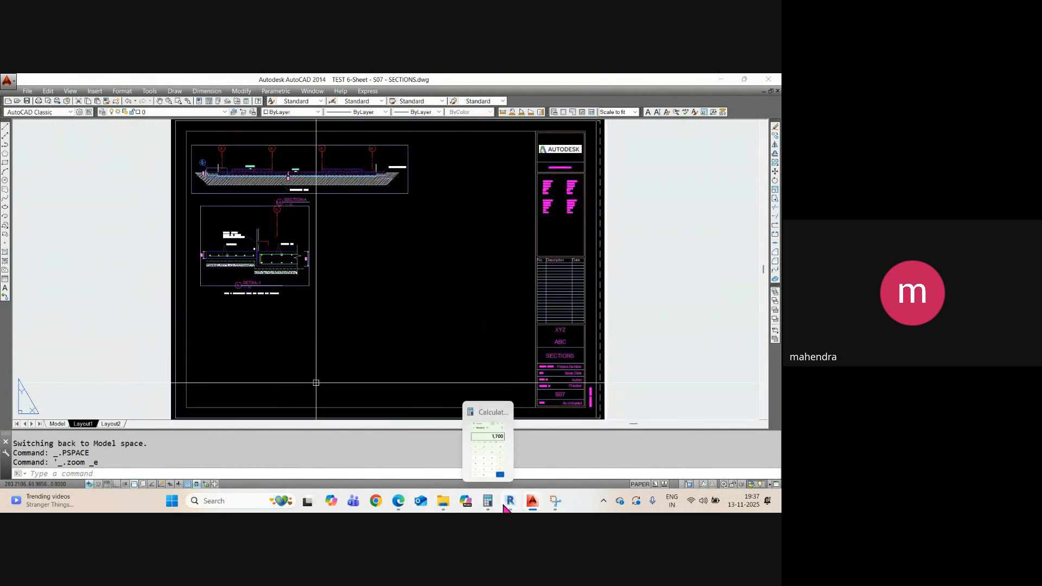
- Switch to Revit and open the print settings for the S01 - BASE PLATE PLAN sheet, checking the available printers
mouse_move(510, 501)
left_click(465, 456)
left_click(205, 212)
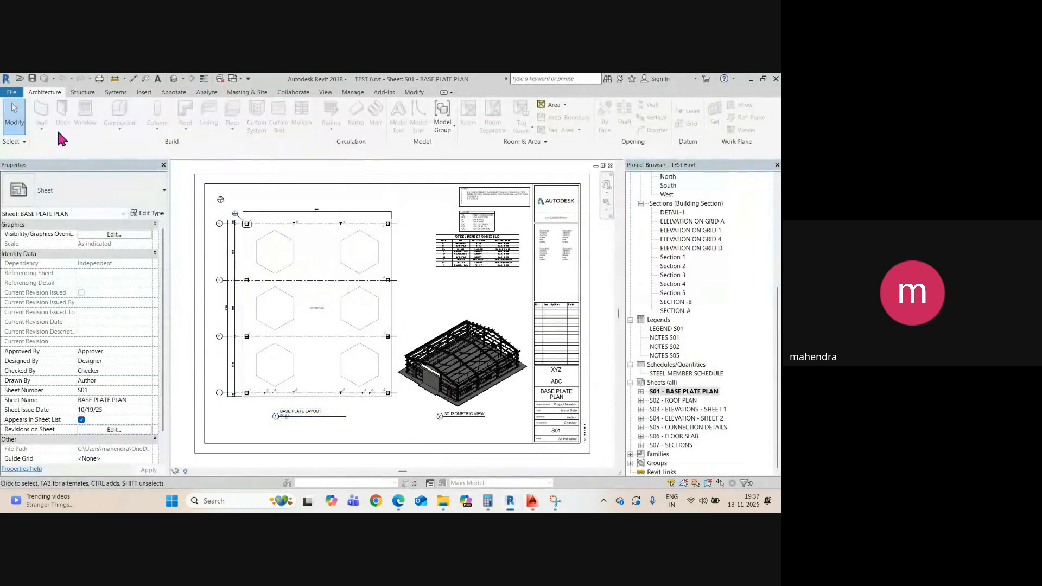
left_click(12, 93)
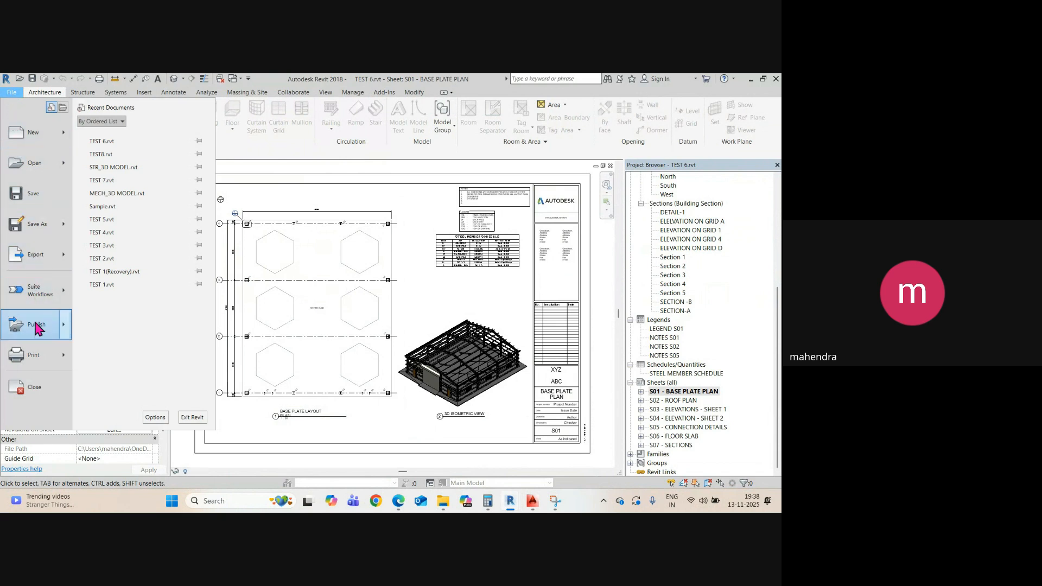
left_click(33, 355)
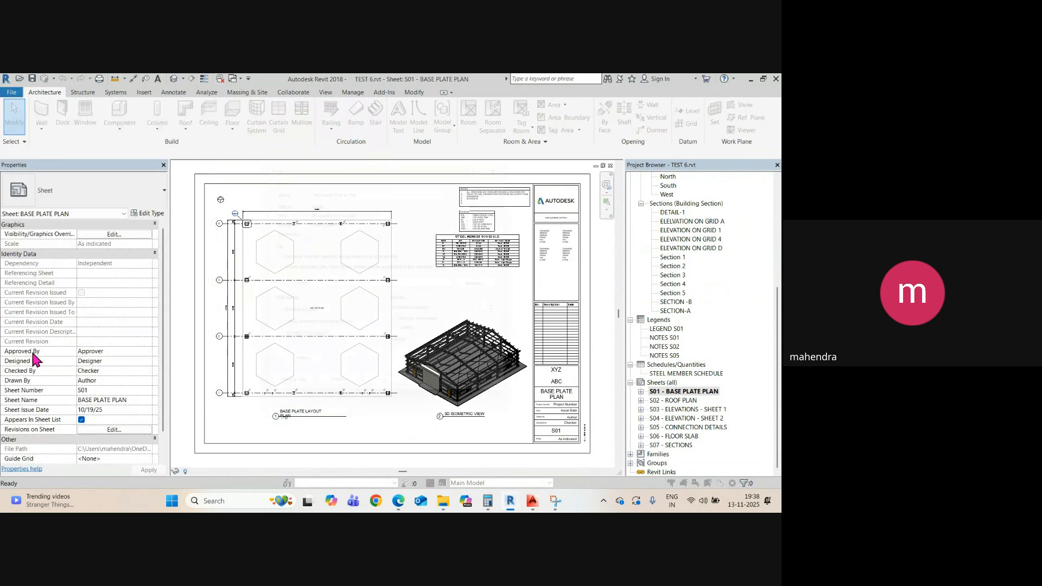
left_click(361, 185)
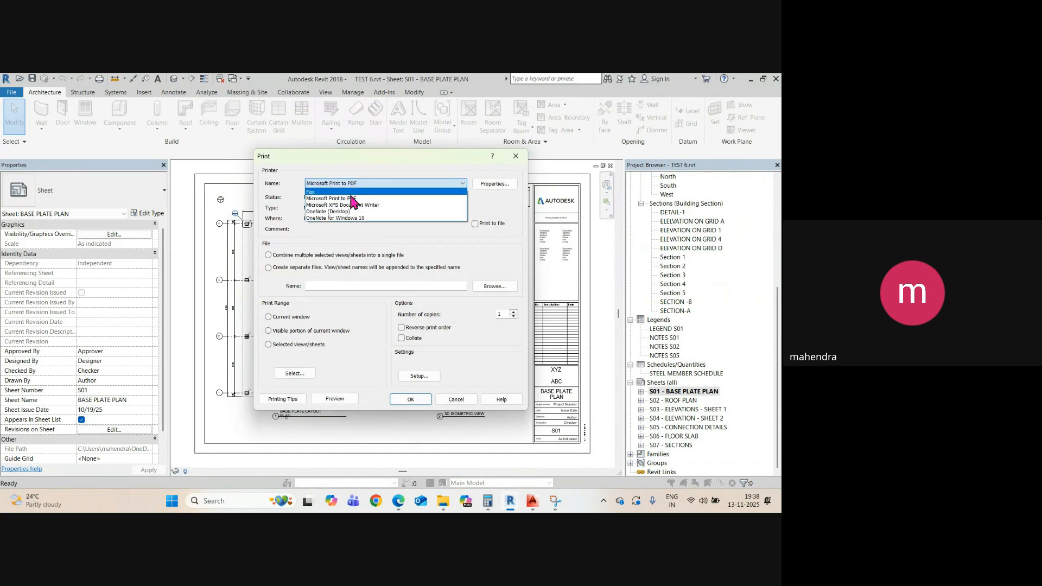
- Switch to the Google Meet call, read its in-call messages and return to Revit's print settings
mouse_move(399, 500)
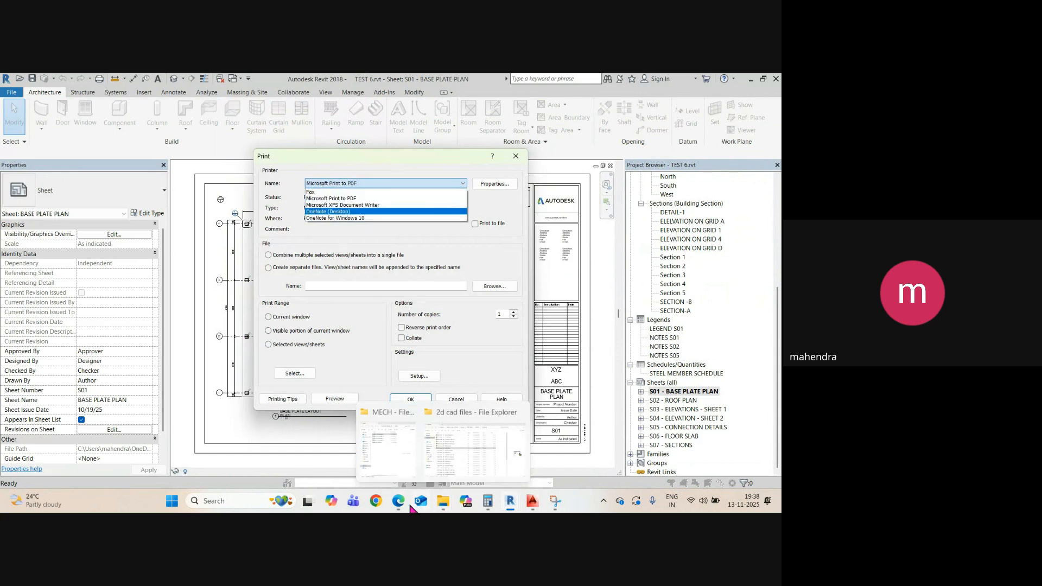
left_click(371, 455)
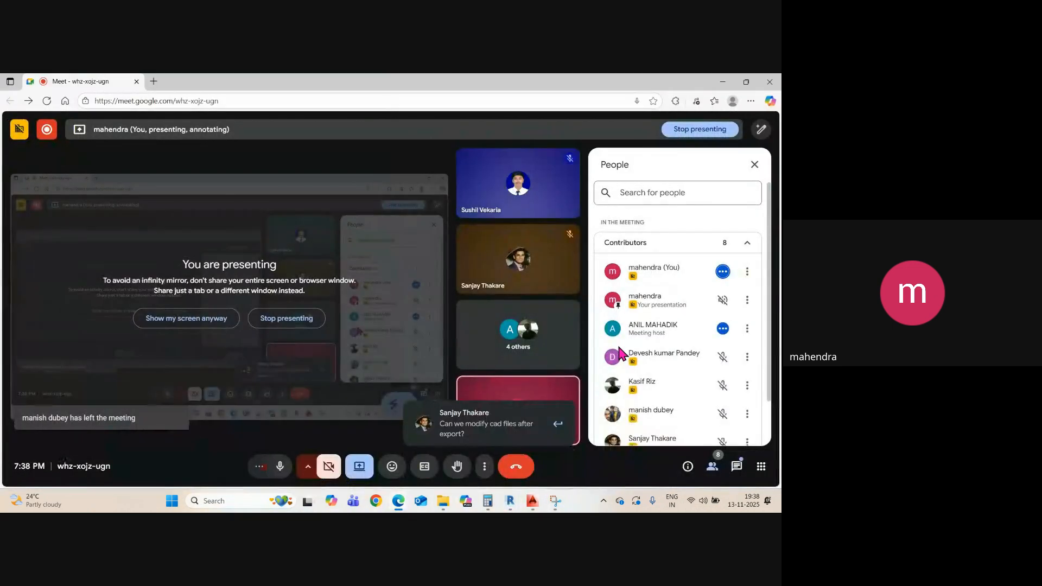
left_click(737, 466)
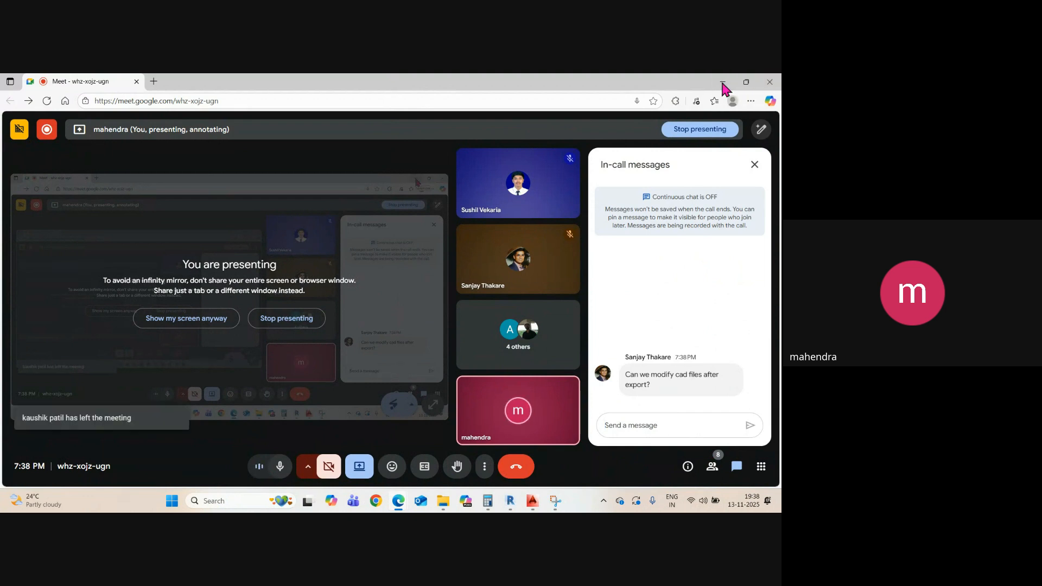
left_click(723, 82)
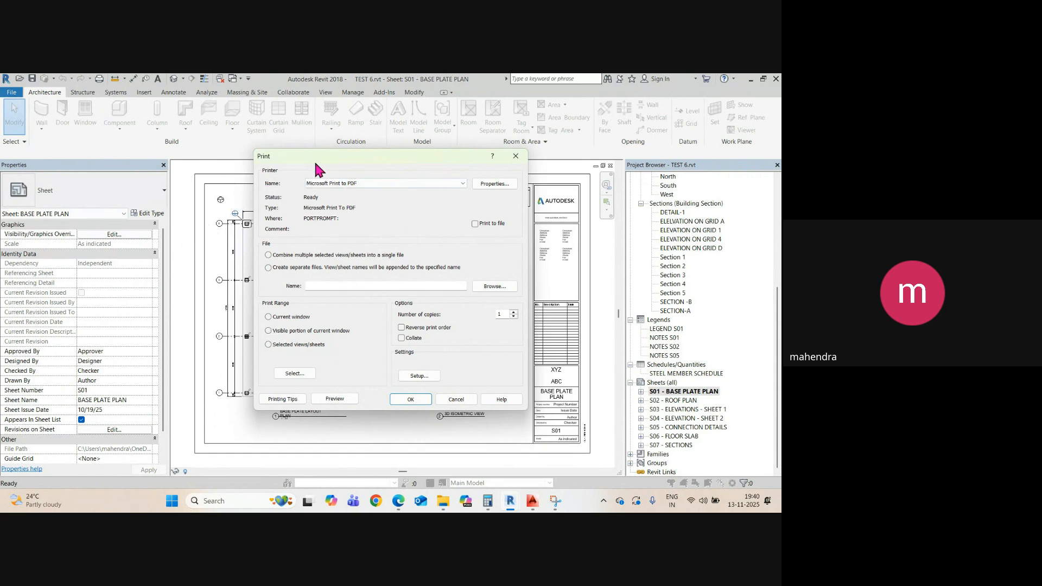
- Try to preview the current window with Microsoft Print to PDF, combining the views/sheets into a single file
left_click(386, 183)
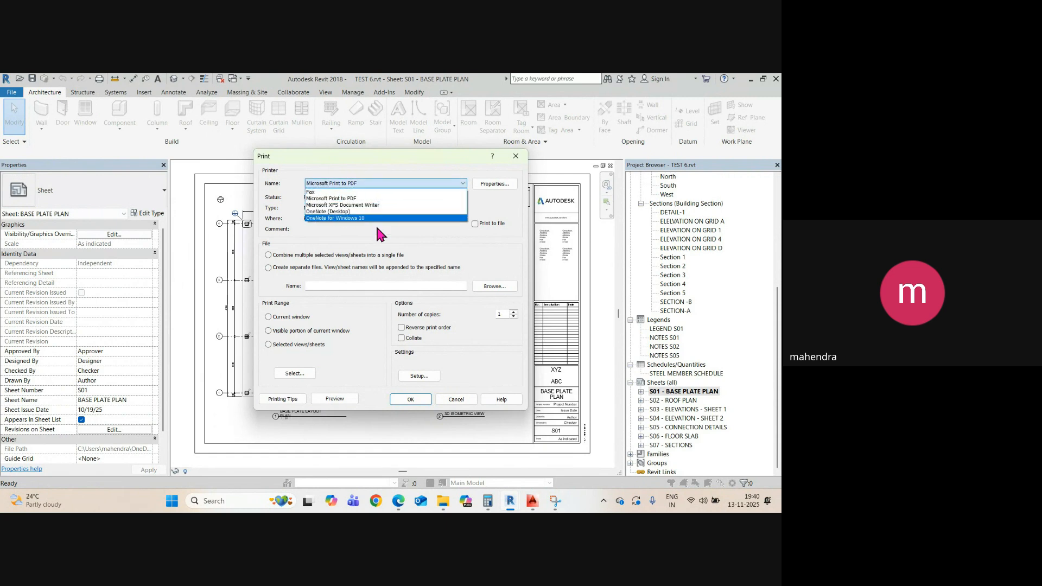
left_click(358, 183)
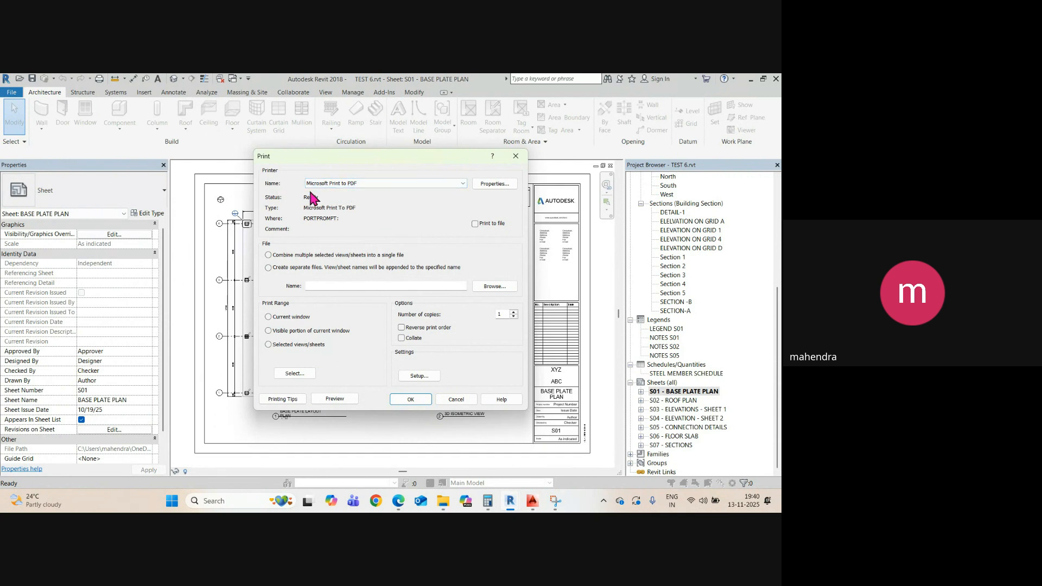
left_click(289, 257)
left_click(275, 320)
left_click(335, 400)
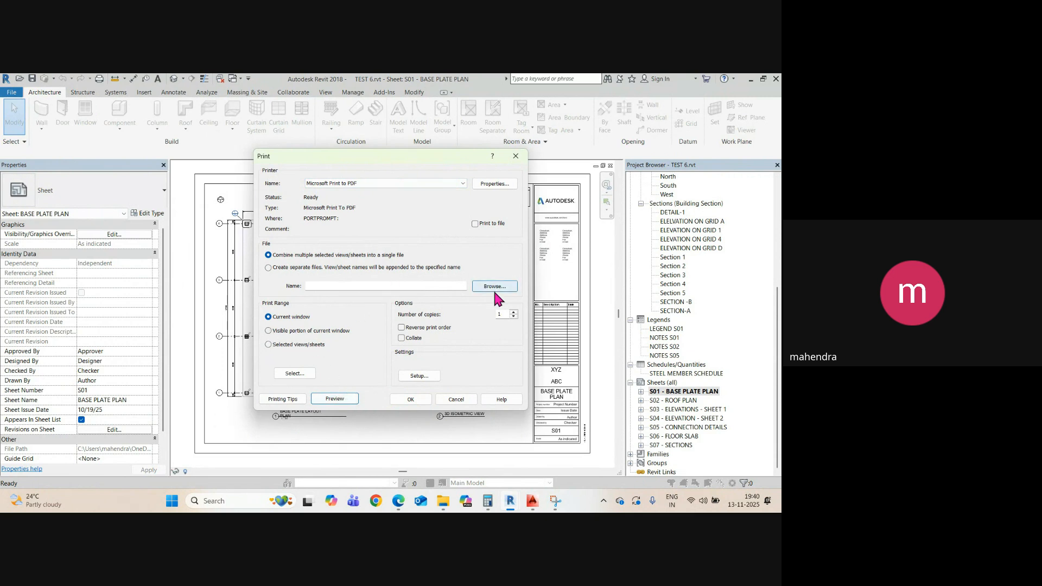
- Set the print output to a single combined file and the print range to selected views/sheets
left_click(285, 270)
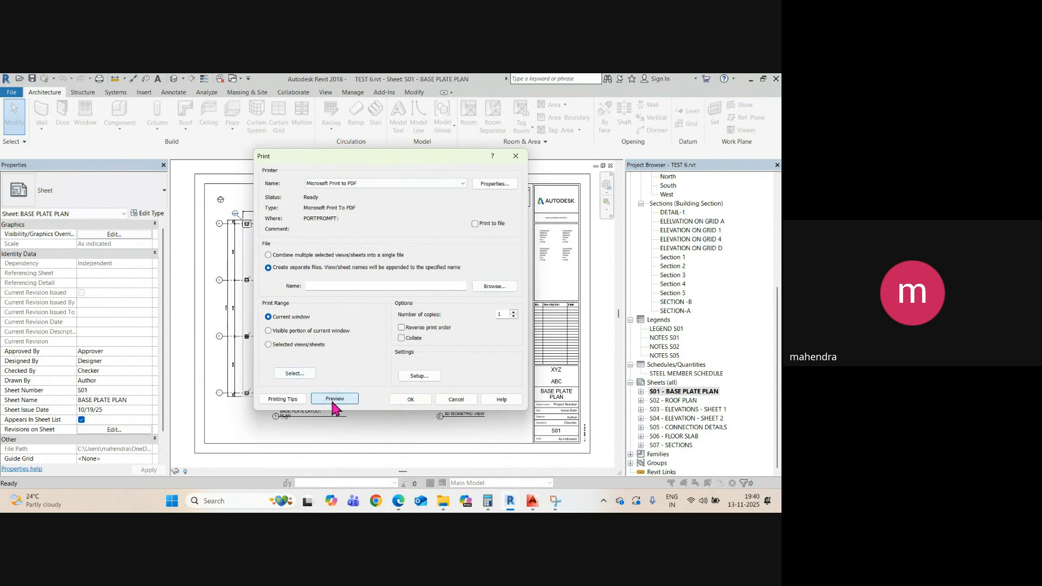
left_click(293, 255)
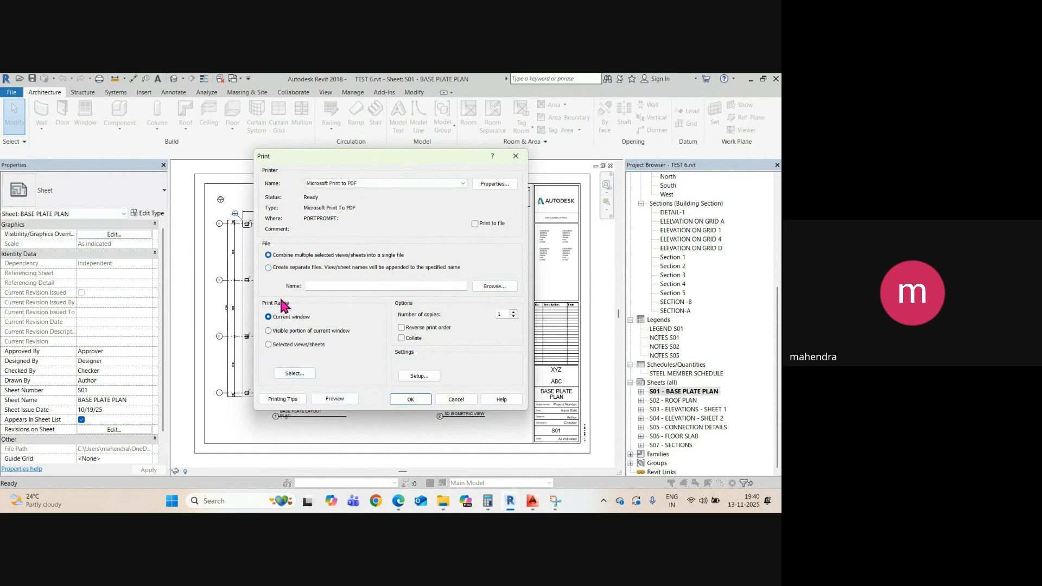
left_click(268, 345)
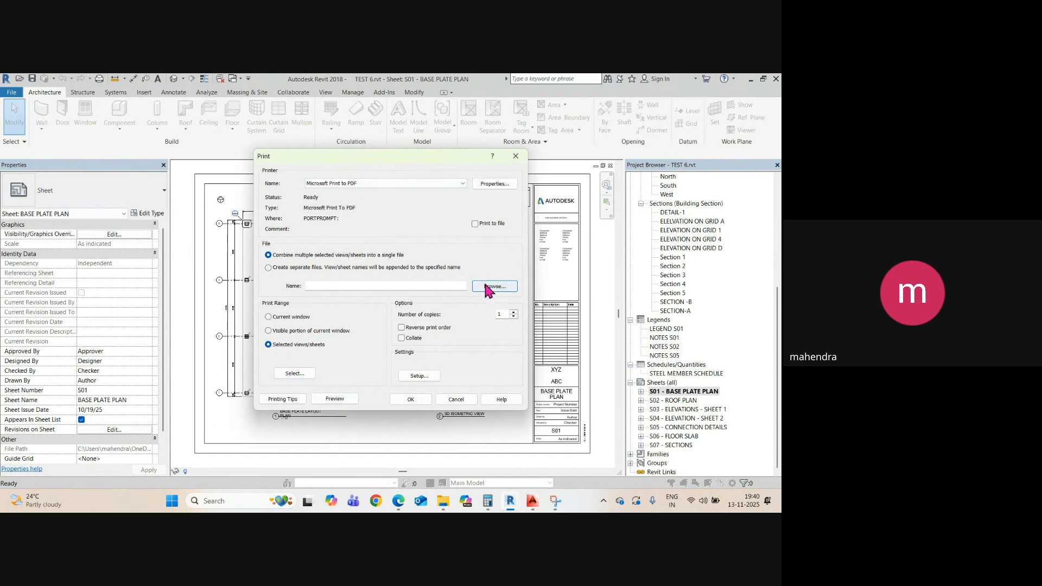
left_click(342, 286)
- Choose OneNote for Windows 10 as the printer, try its preview and a test file name, and leave the name empty
left_click(406, 184)
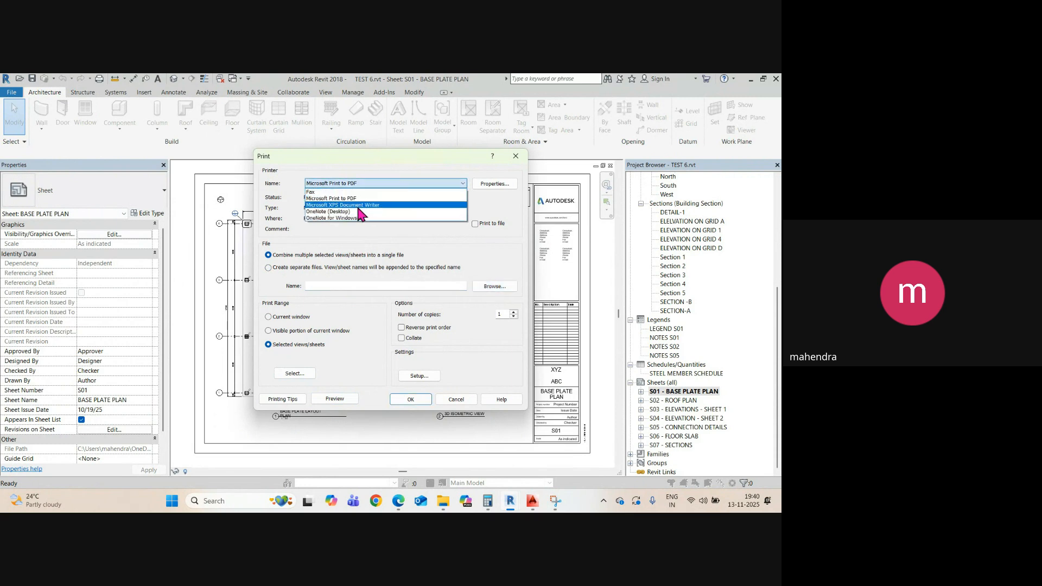
left_click(341, 218)
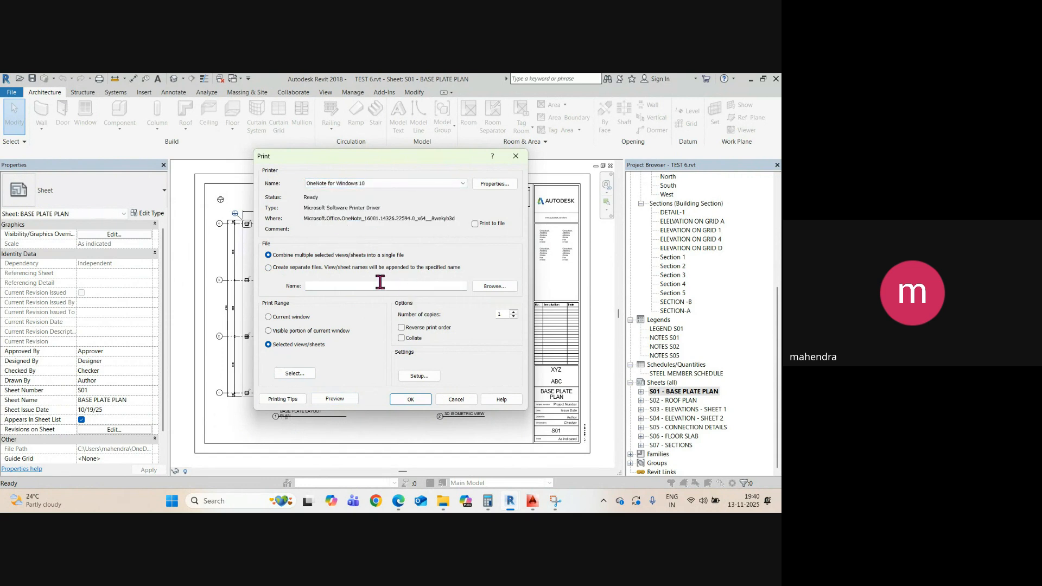
left_click(345, 401)
left_click(374, 287)
type("fsfss")
left_click_drag(359, 287, 285, 290)
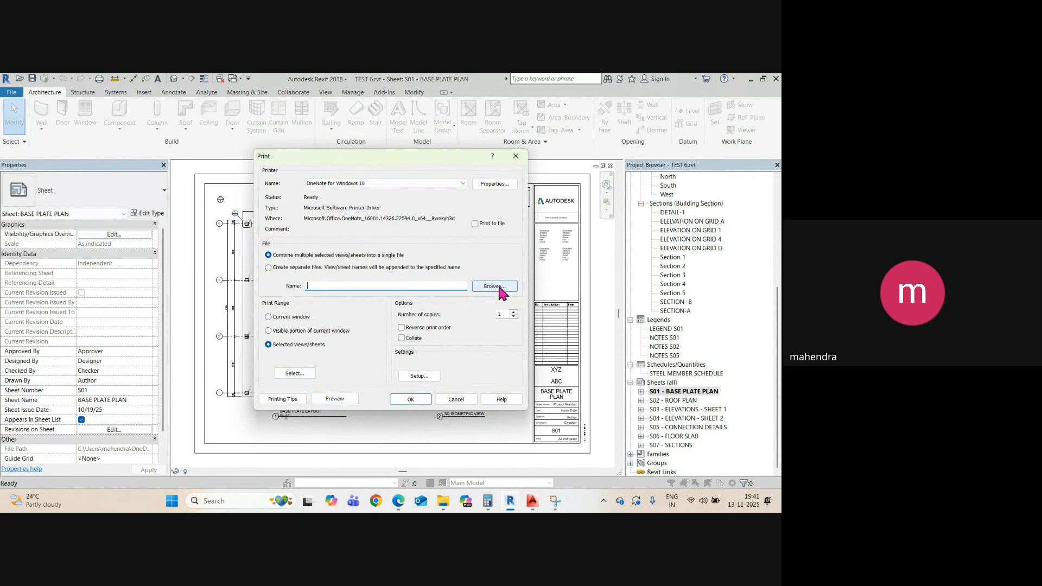
key("BackSpace")
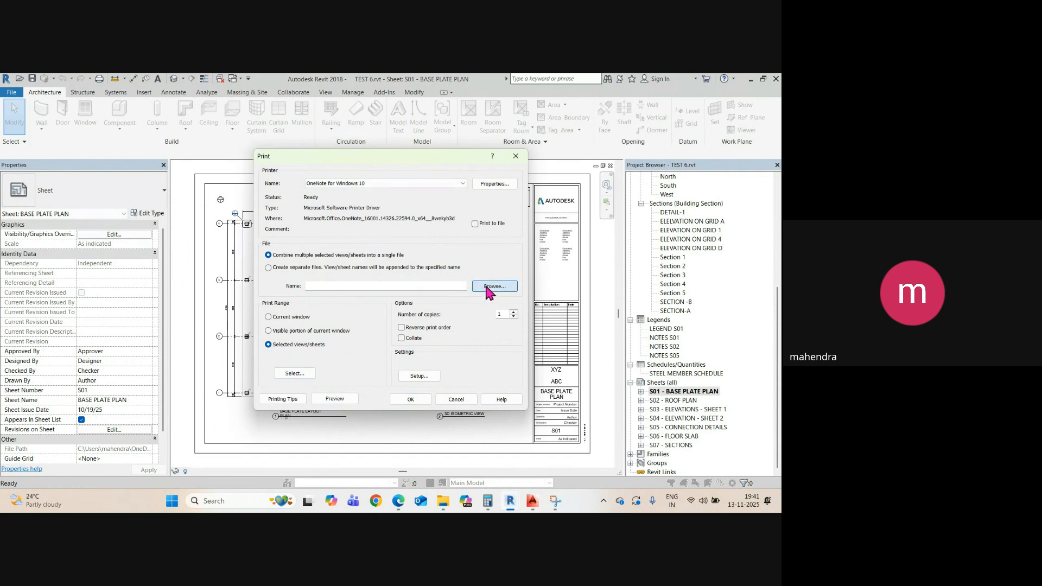
- Set the print output to separate files and check the OneNote for Windows 10 document properties
left_click(283, 269)
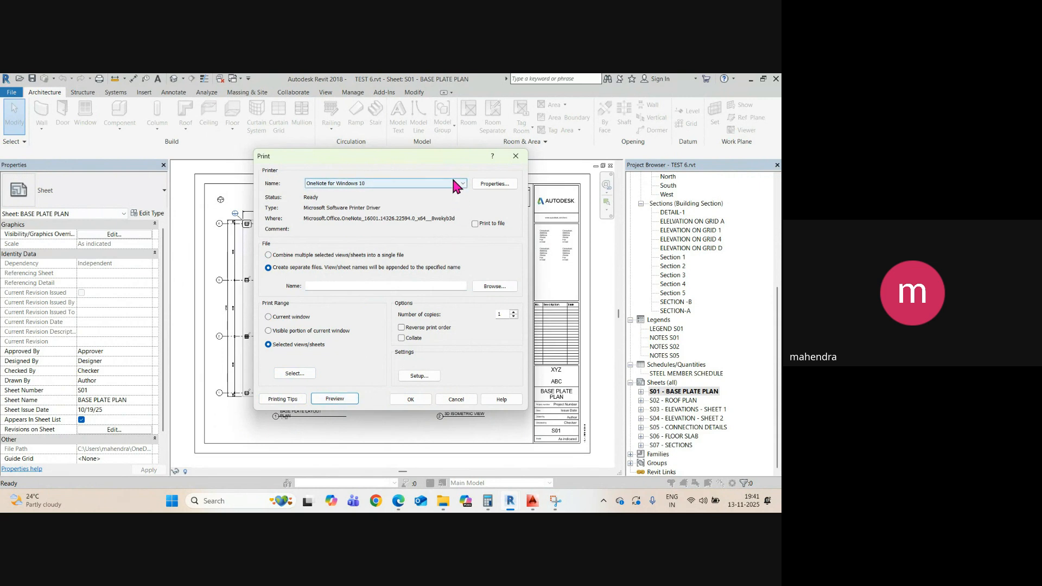
left_click(499, 186)
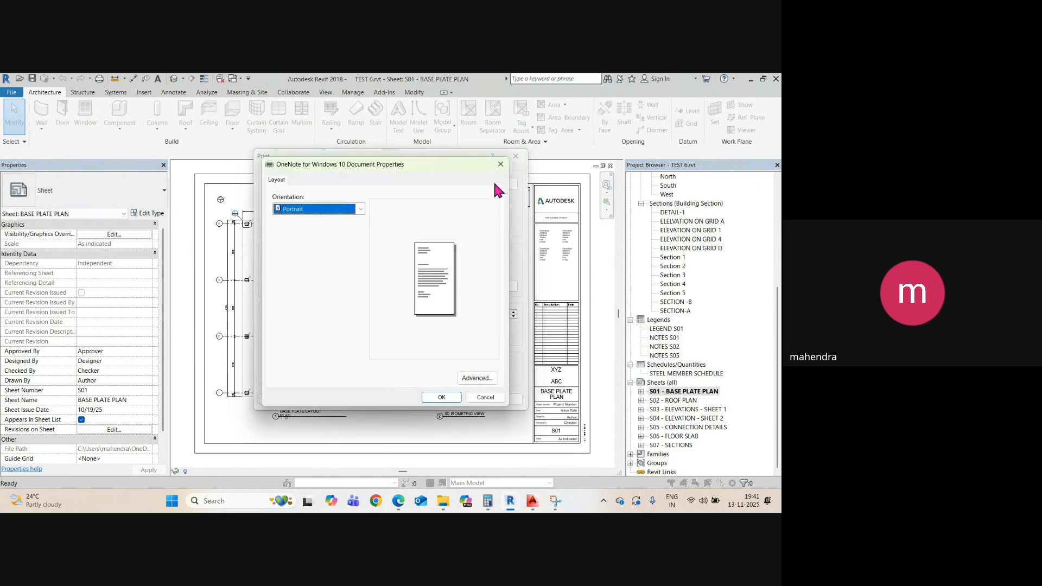
left_click(499, 165)
- Try a preview with Microsoft XPS Document Writer, switch to OneNote (Desktop) with a combined file, and cancel the print
left_click(356, 184)
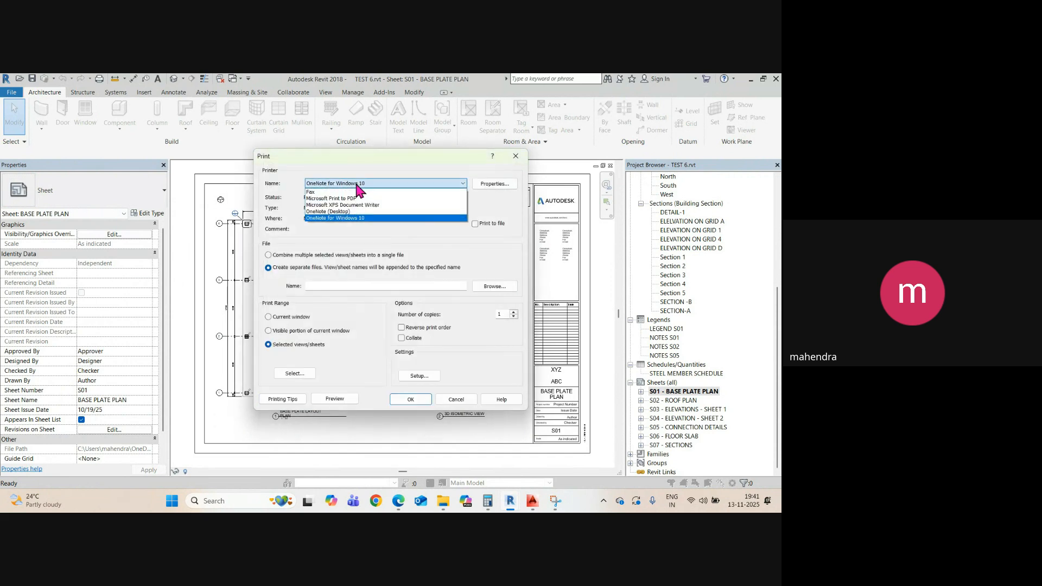
left_click(346, 205)
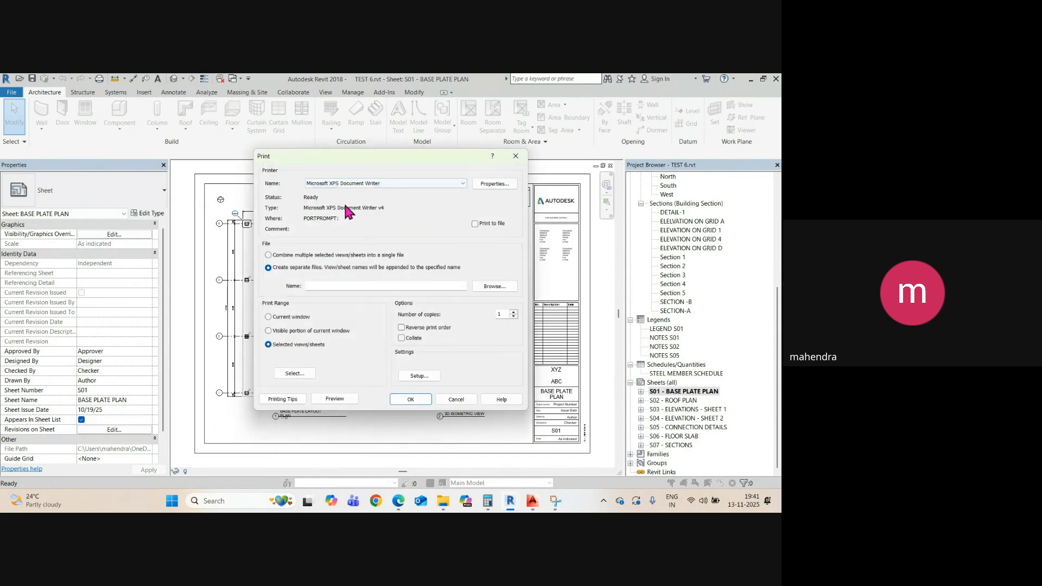
left_click(334, 399)
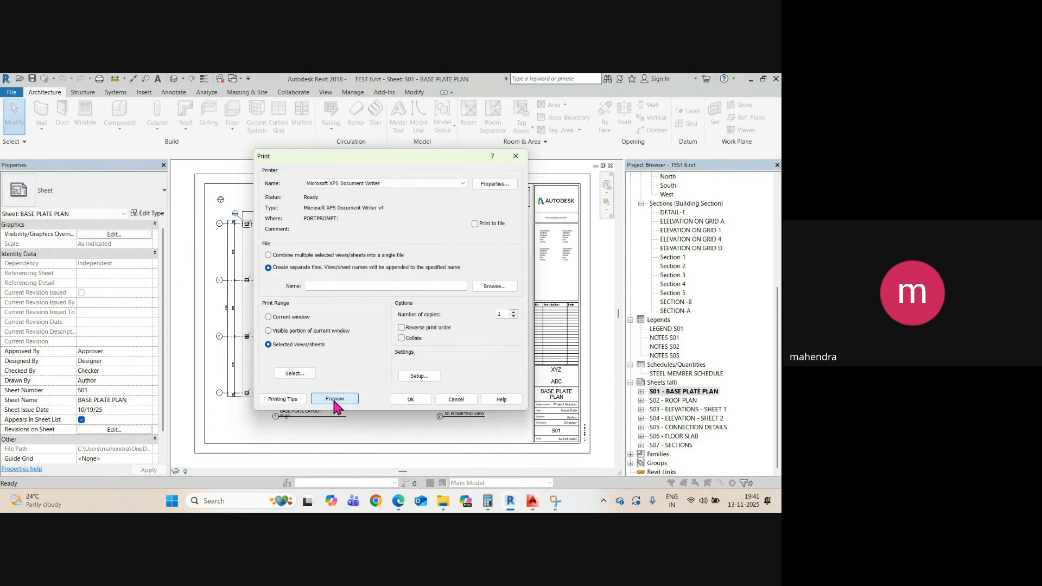
left_click(395, 183)
left_click(353, 215)
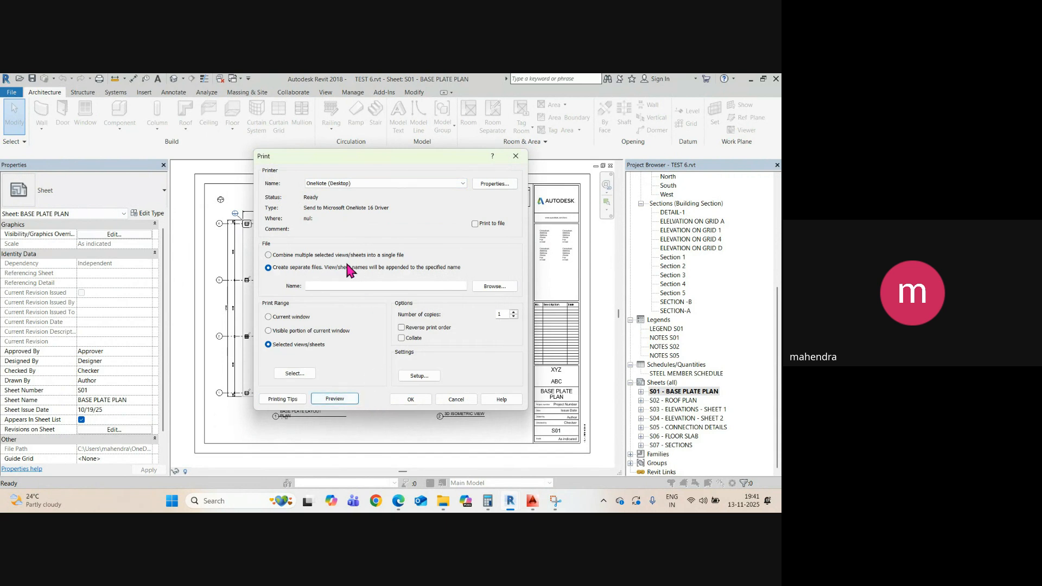
left_click(313, 255)
left_click(455, 399)
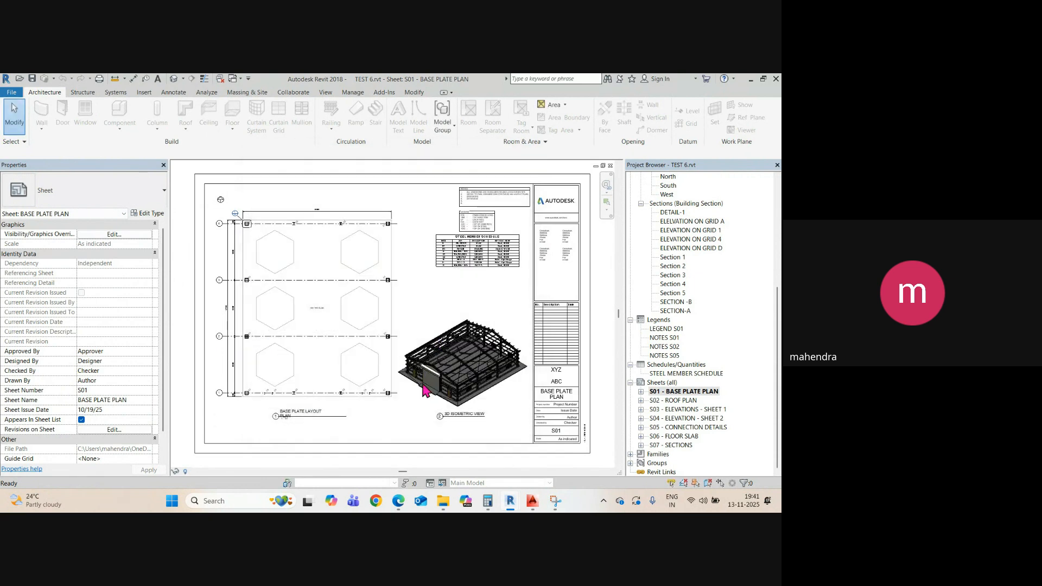
key("ctrl+p")
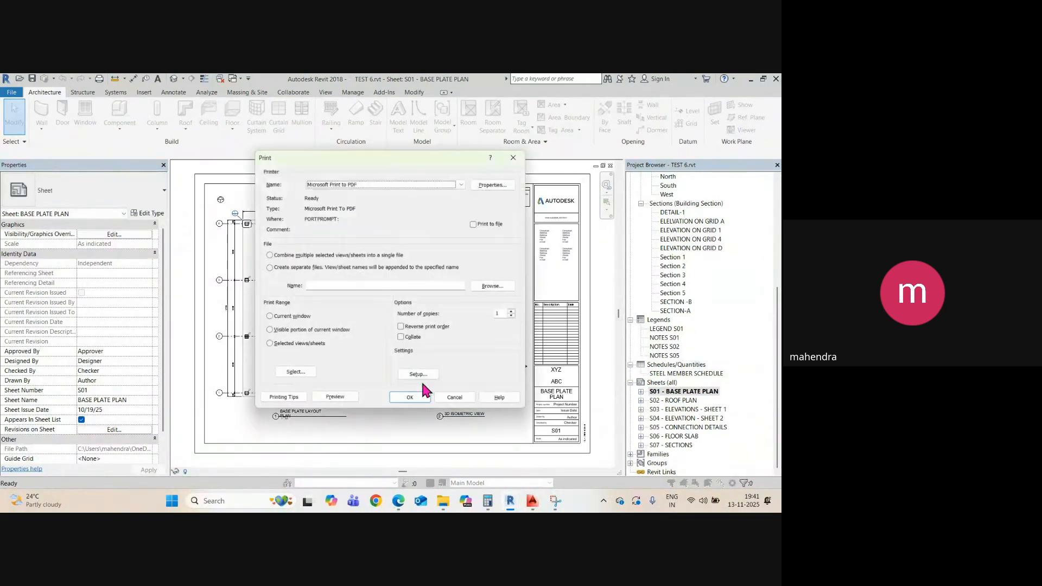
left_click(270, 317)
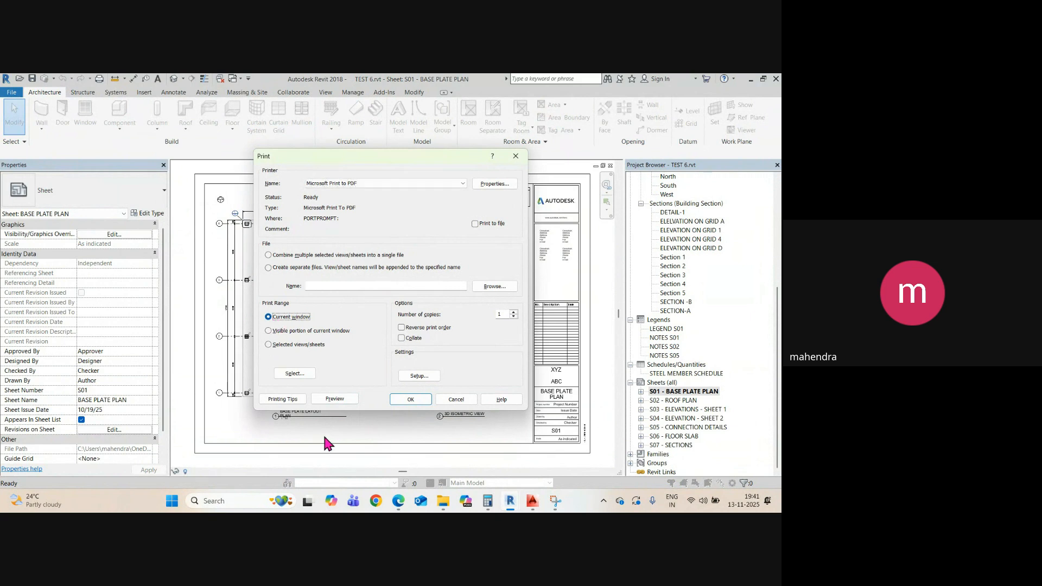
left_click(334, 400)
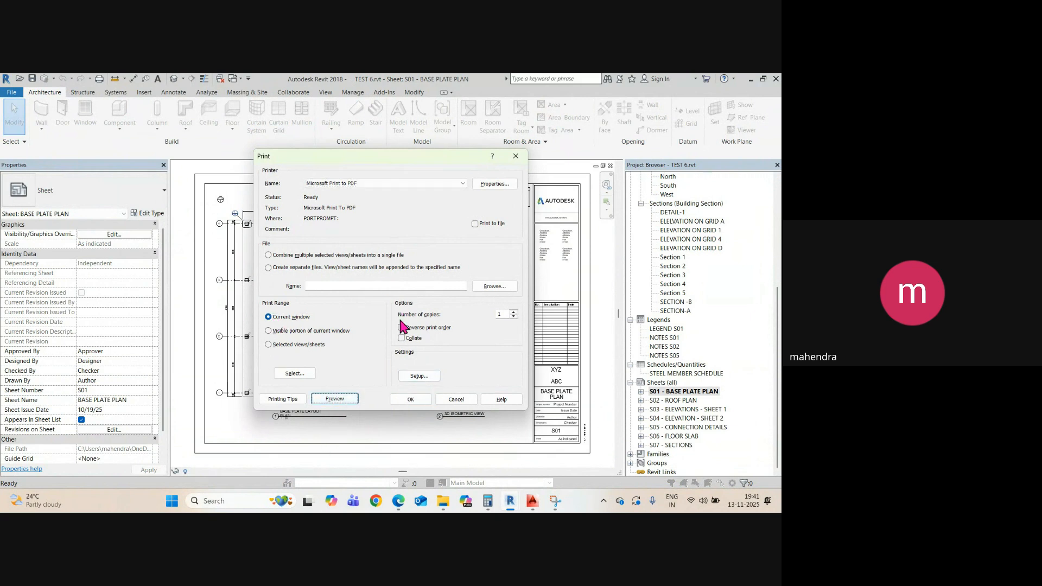
left_click(413, 378)
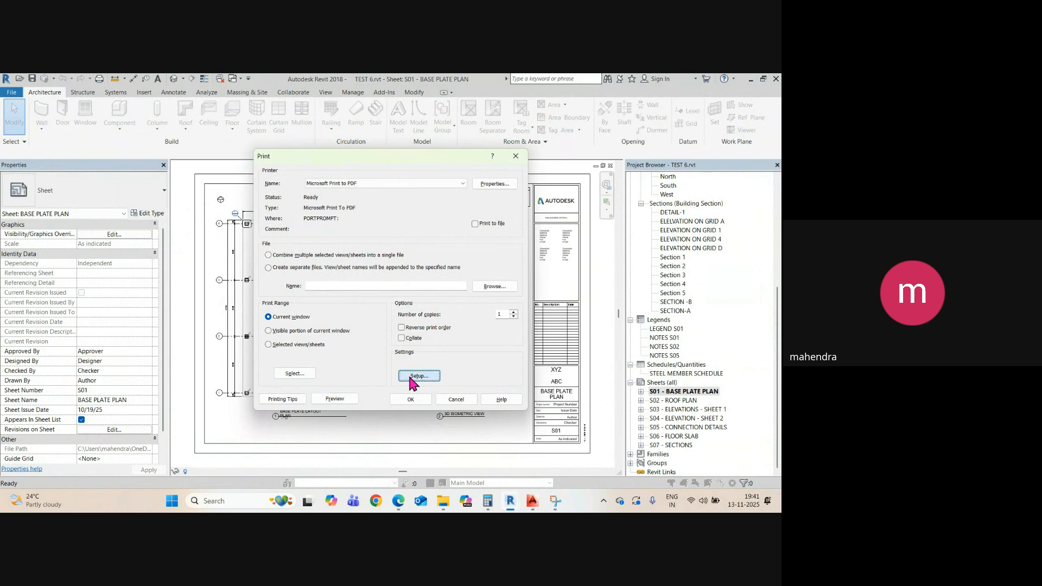
key("Escape")
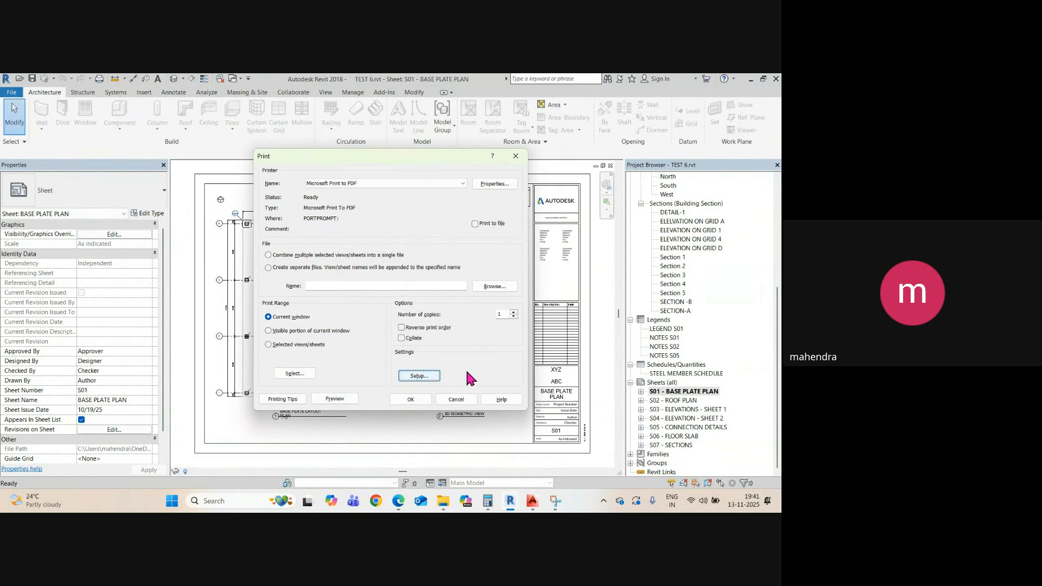
- Try Microsoft XPS Document Writer, OneNote (Desktop) and OneNote for Windows 10 as the printer, requesting the print setup
key("ctrl+p")
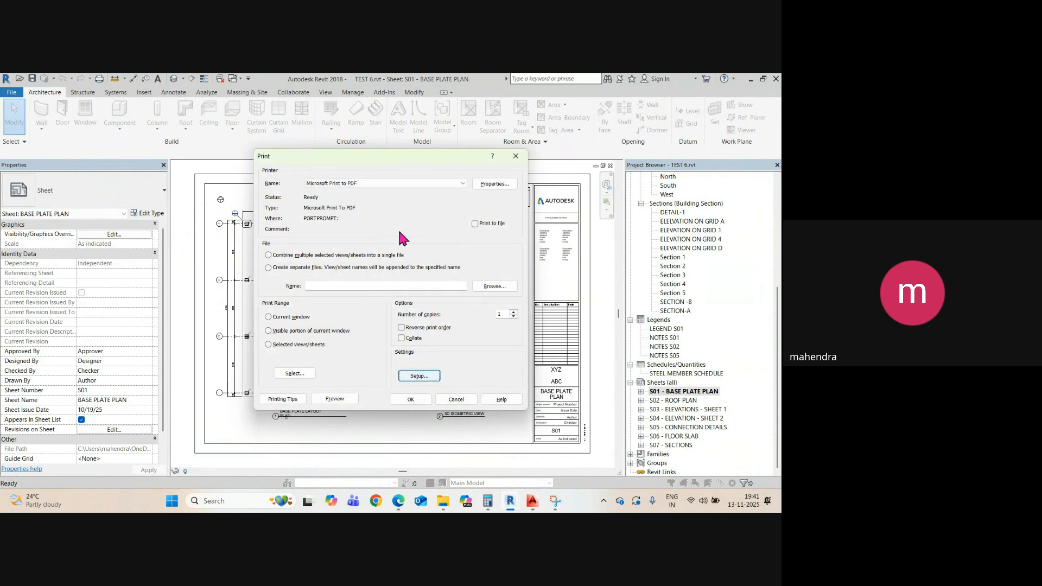
left_click(377, 183)
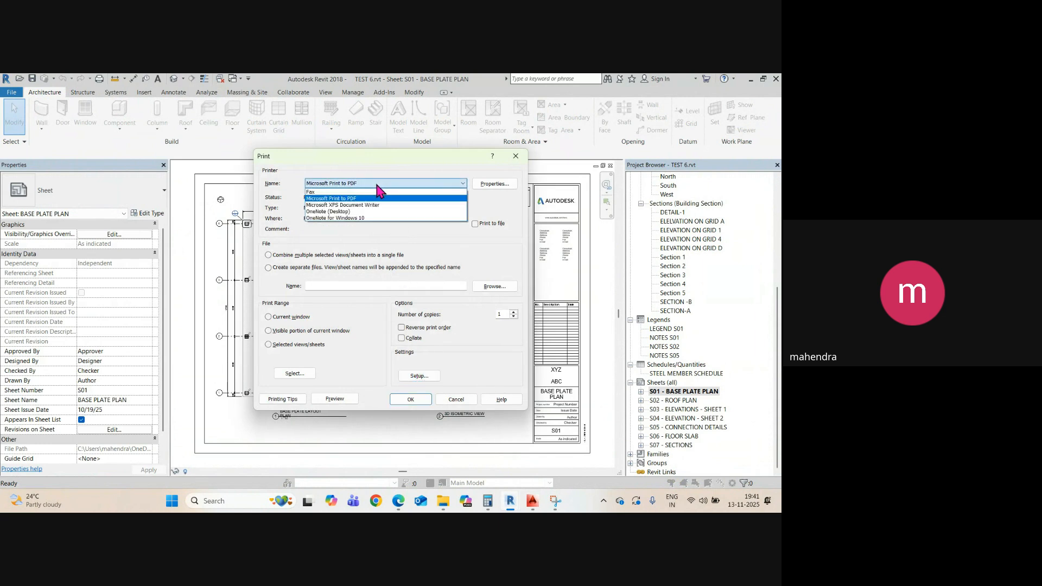
left_click(354, 205)
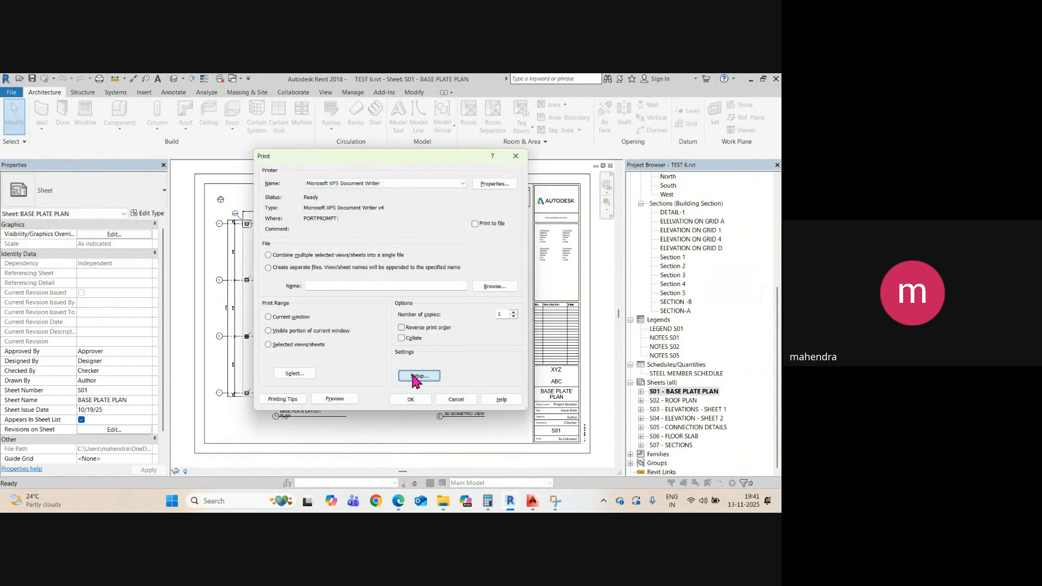
left_click(370, 184)
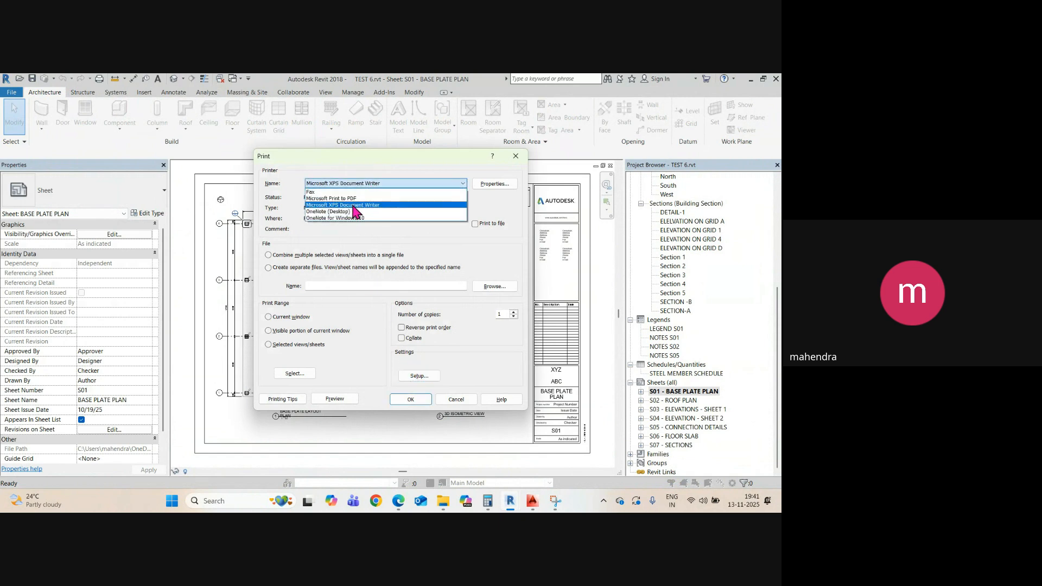
left_click(347, 197)
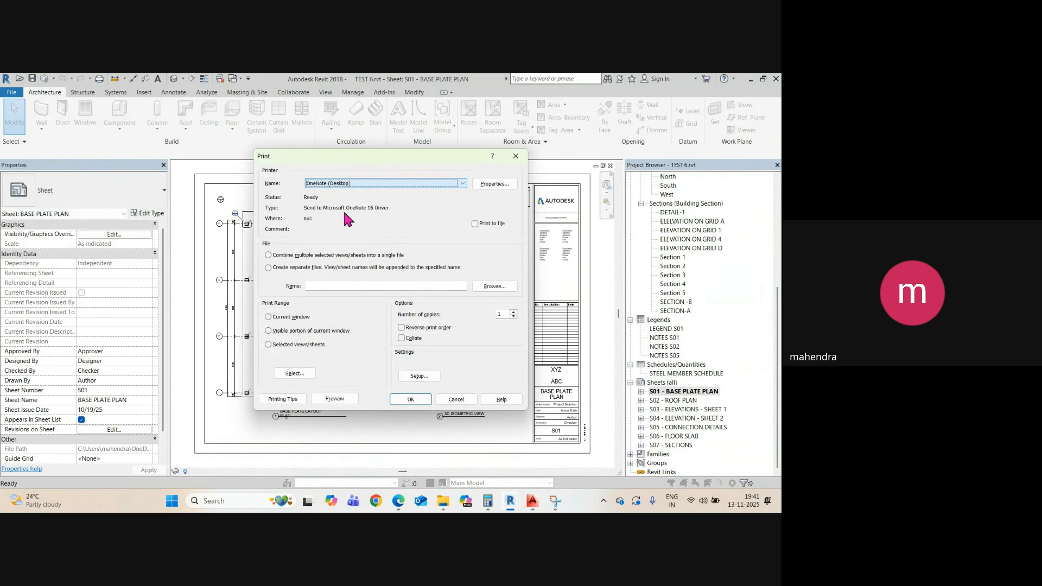
left_click(379, 183)
left_click(374, 215)
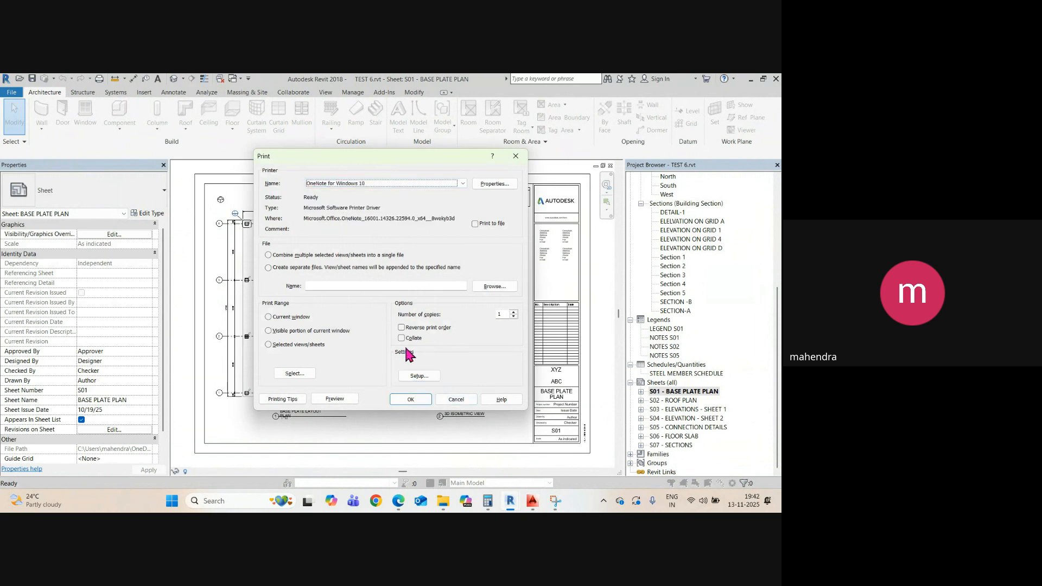
left_click(421, 377)
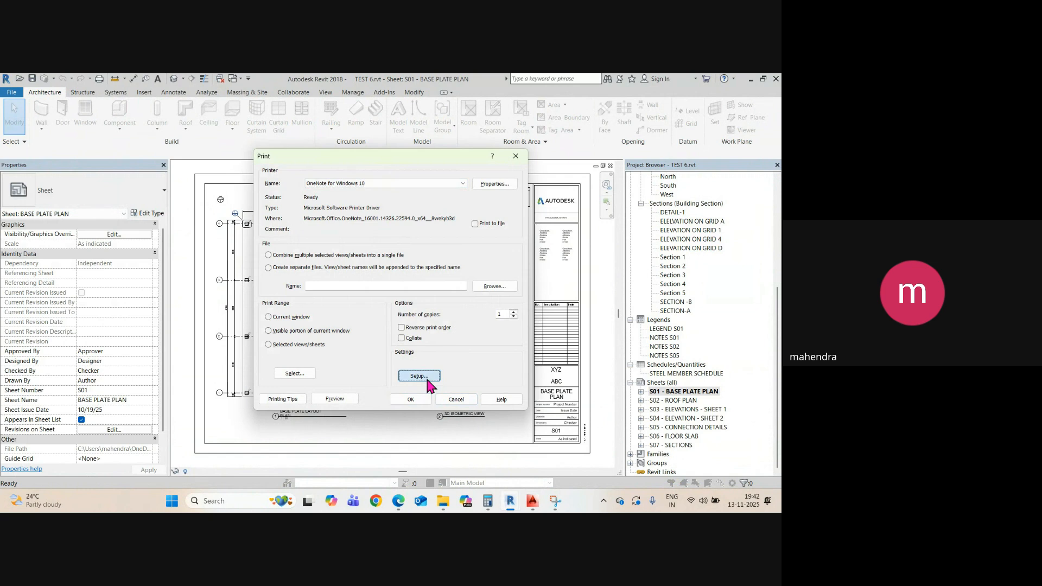
- Print the current window of the base plate sheet with Microsoft Print to PDF and dismiss the raster printing notice
left_click(362, 185)
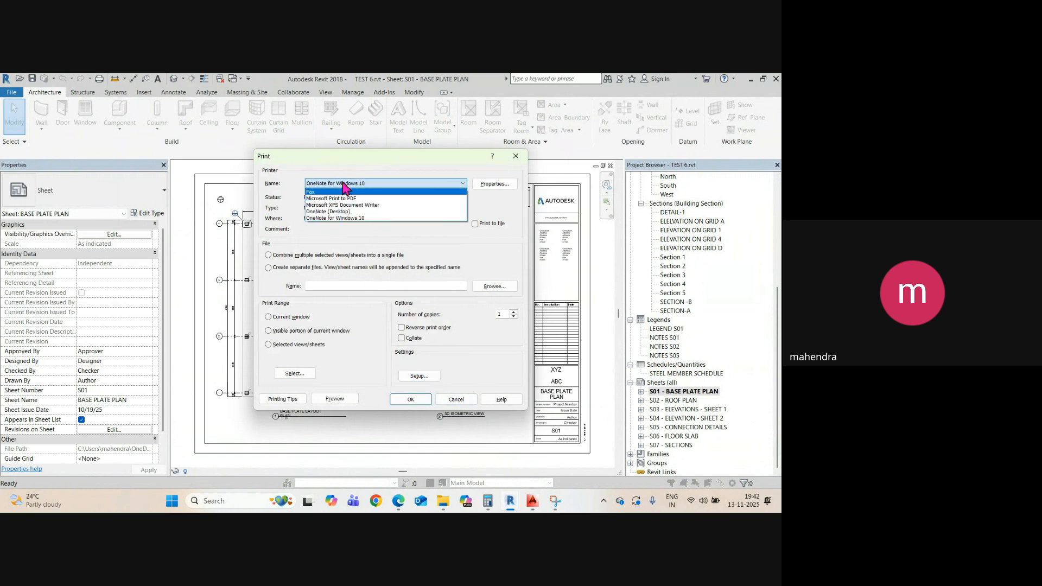
left_click(339, 198)
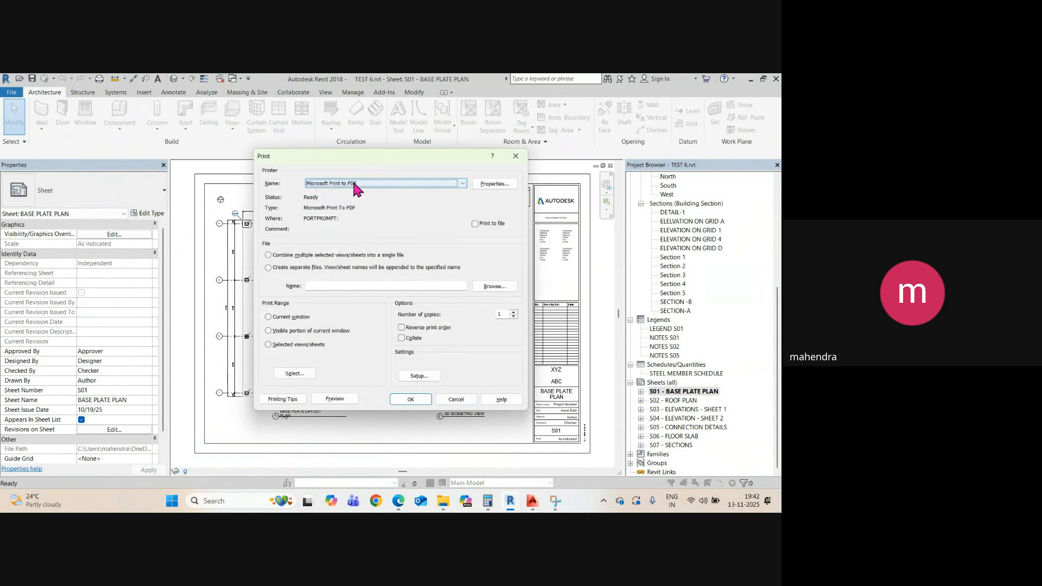
left_click(421, 377)
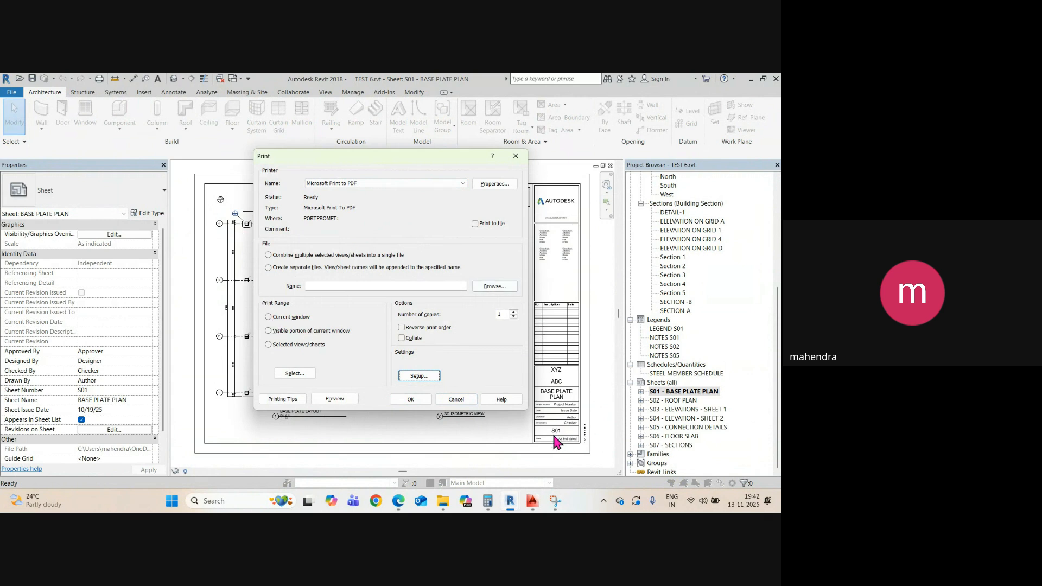
left_click(270, 319)
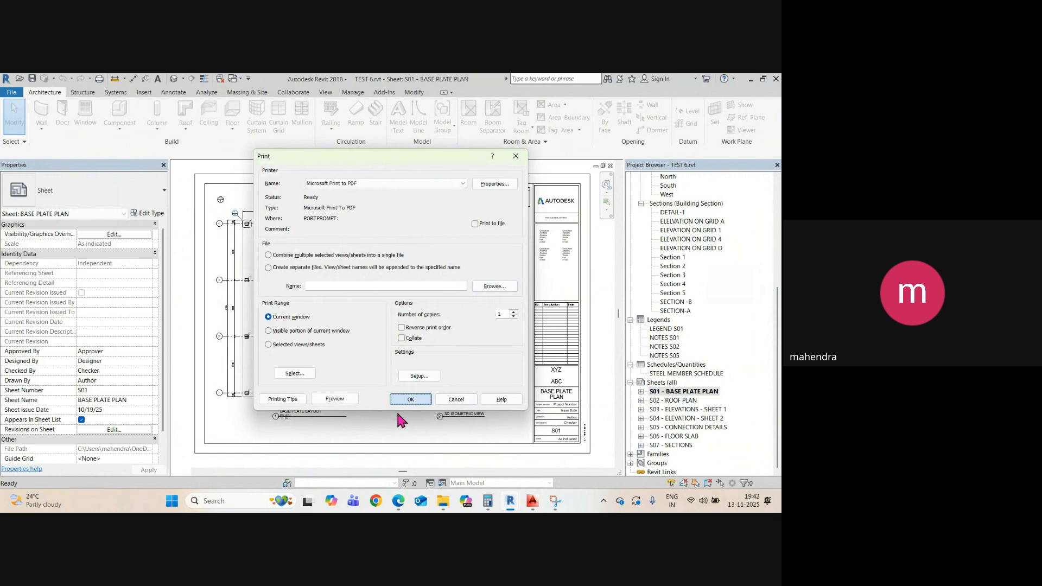
left_click(411, 399)
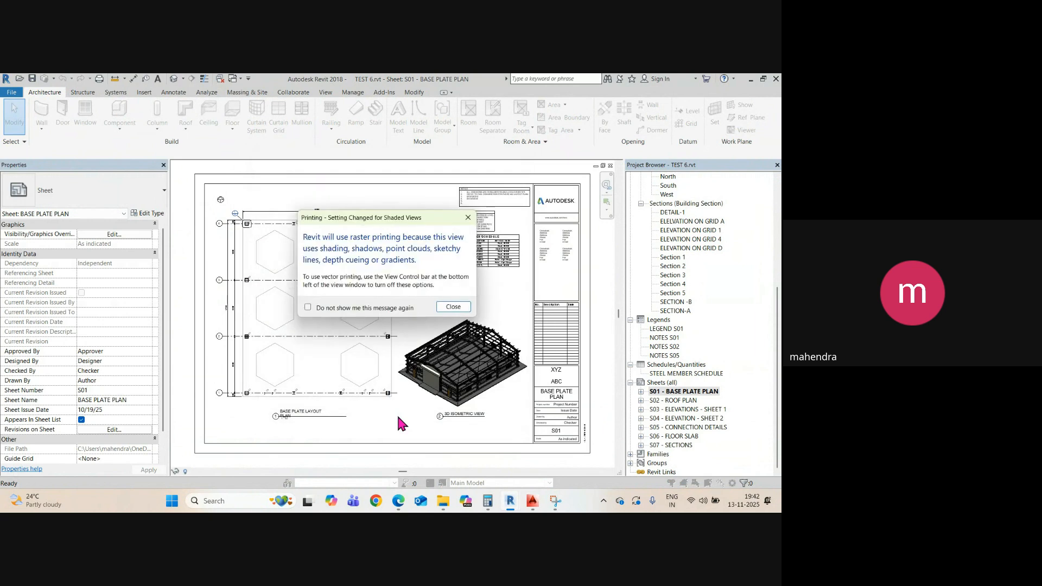
left_click(453, 307)
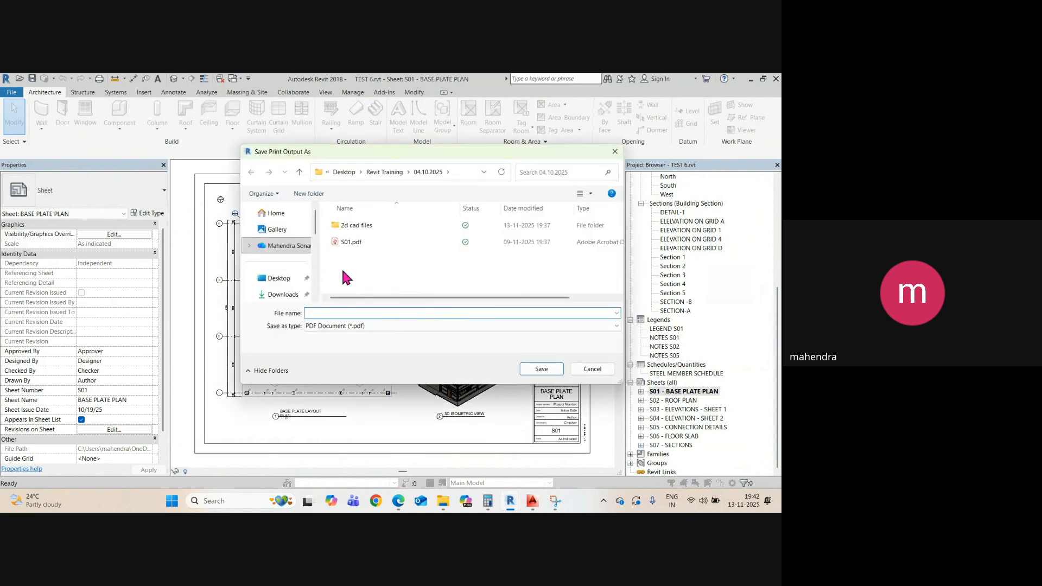
- Create a folder named pdfs inside 04.10.2025 and open it as the save location
left_click(387, 172)
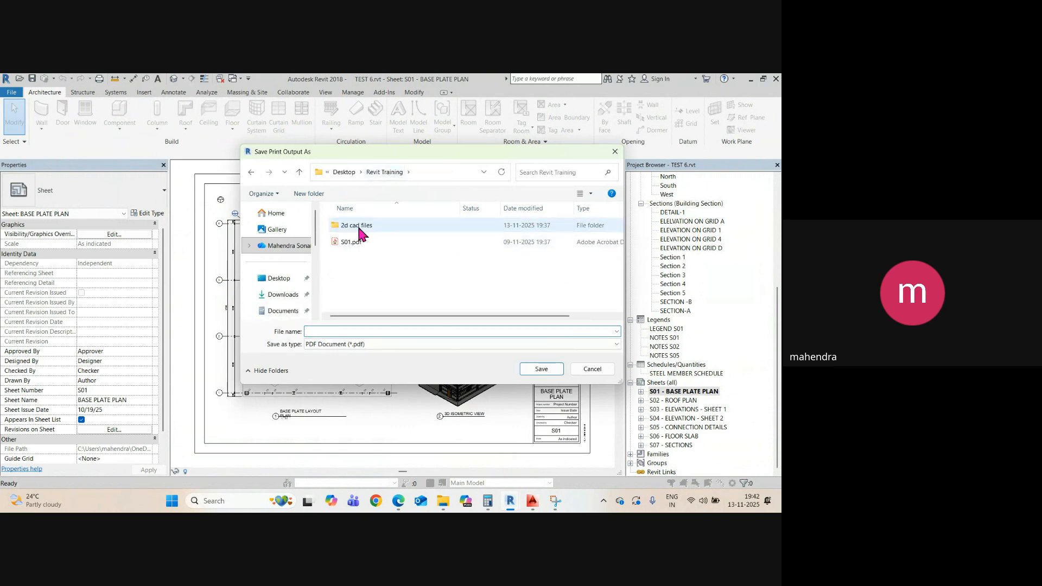
right_click(353, 271)
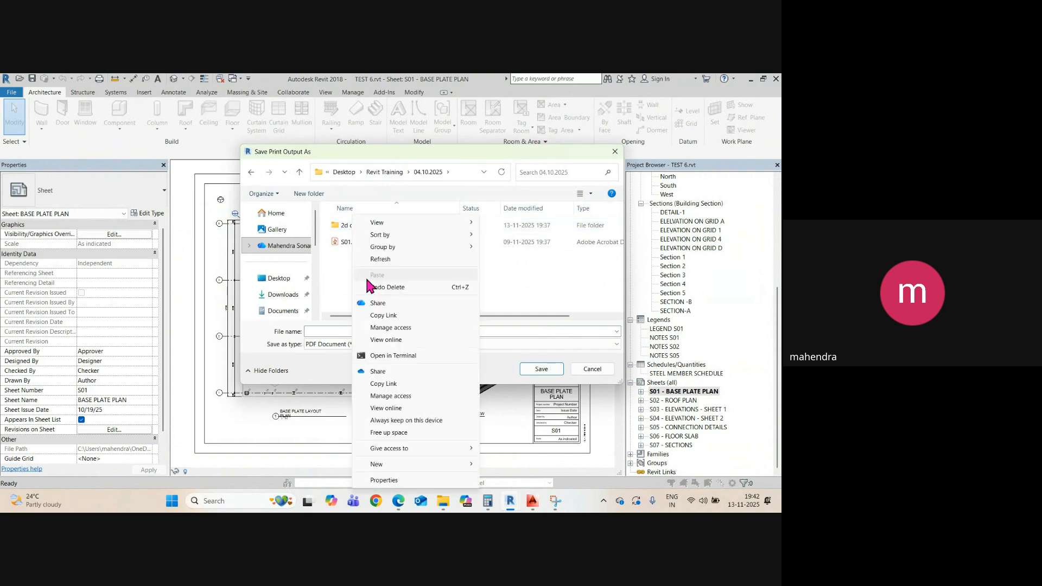
mouse_move(391, 466)
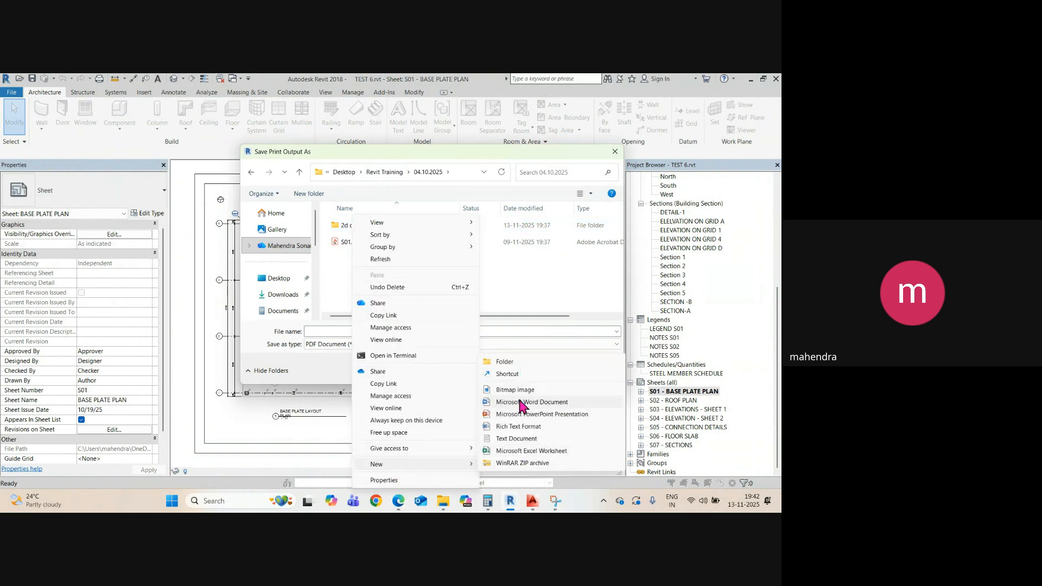
left_click(502, 362)
type("pdfs")
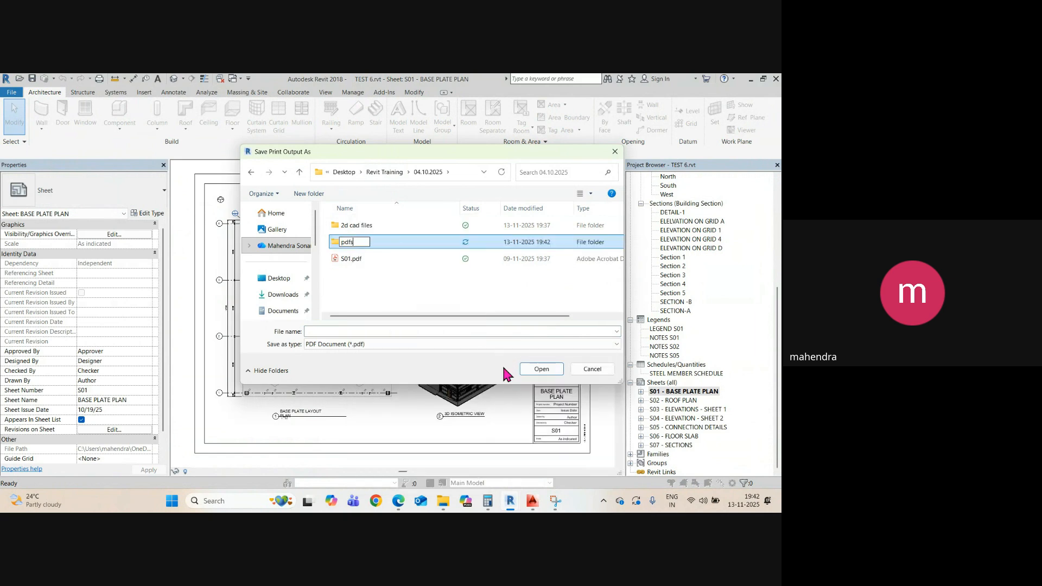
left_click(397, 290)
double_click(347, 243)
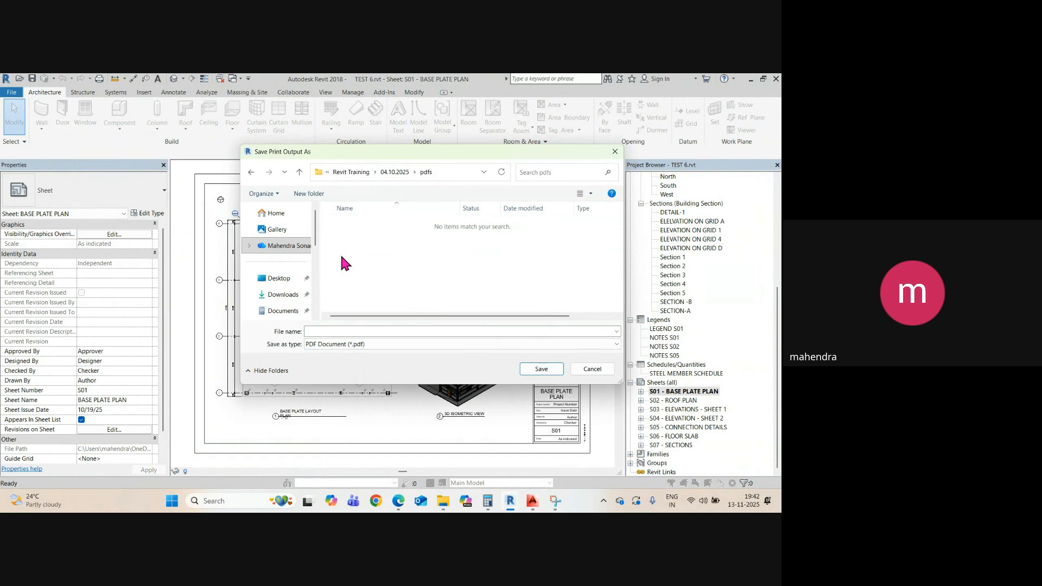
- Save the print output as the PDF document S01 in the pdfs folder
left_click(351, 330)
type("s")
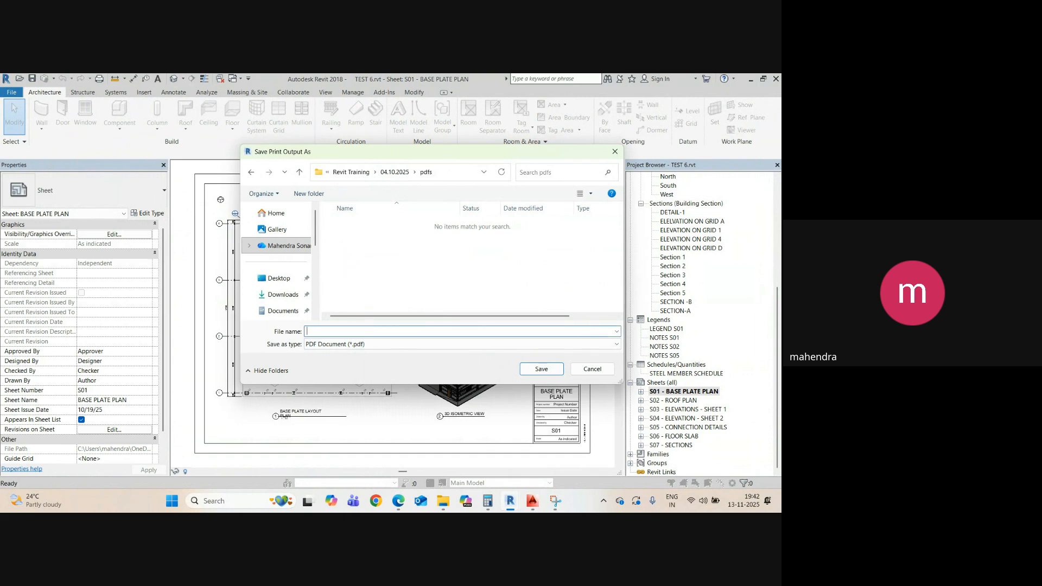
left_click(542, 369)
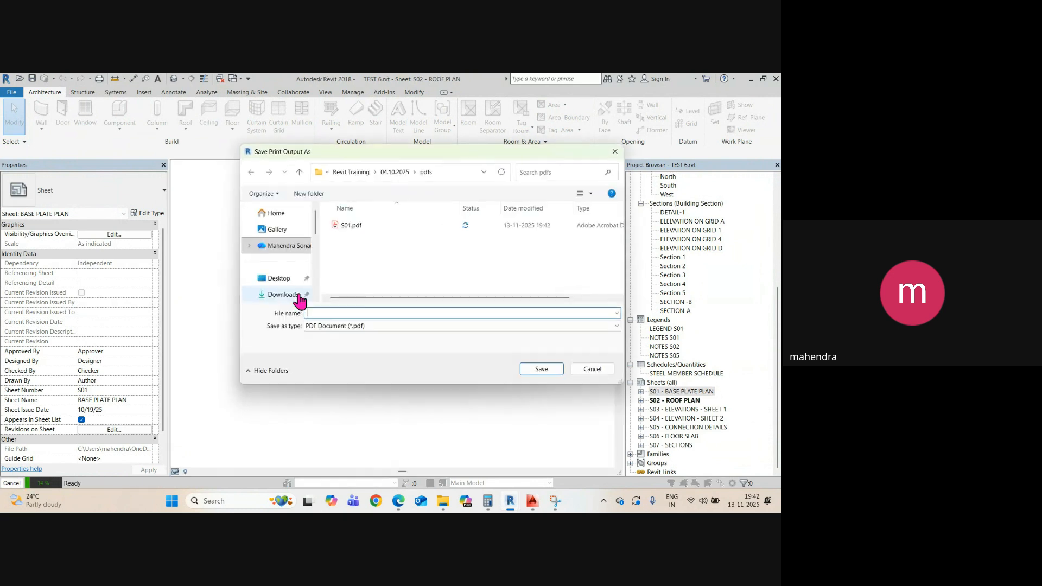
- Open S01.pdf in Adobe Acrobat and examine the printed base plate plan sheet
double_click(352, 225)
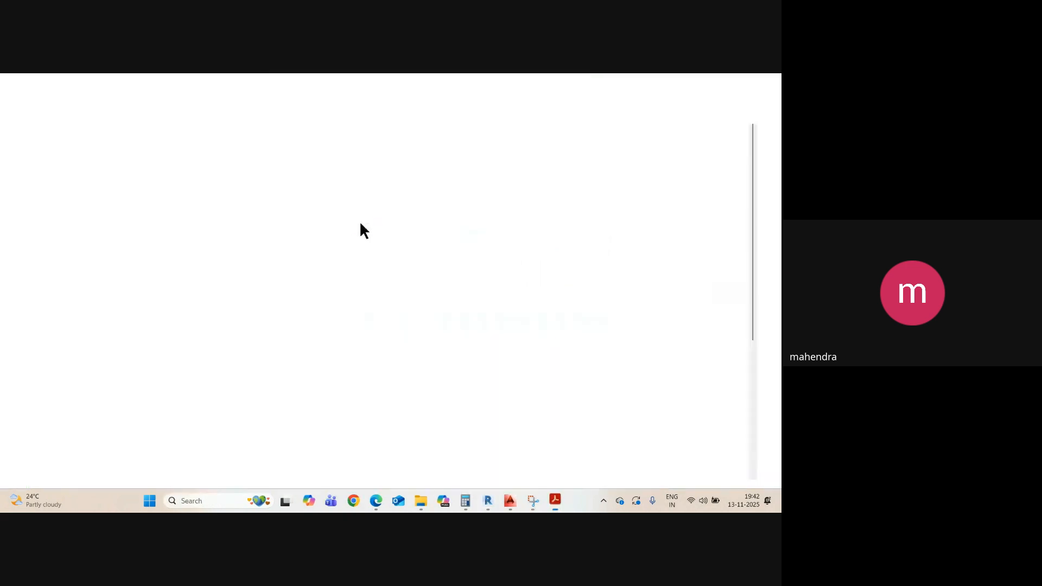
scroll(435, 330, "down", 3)
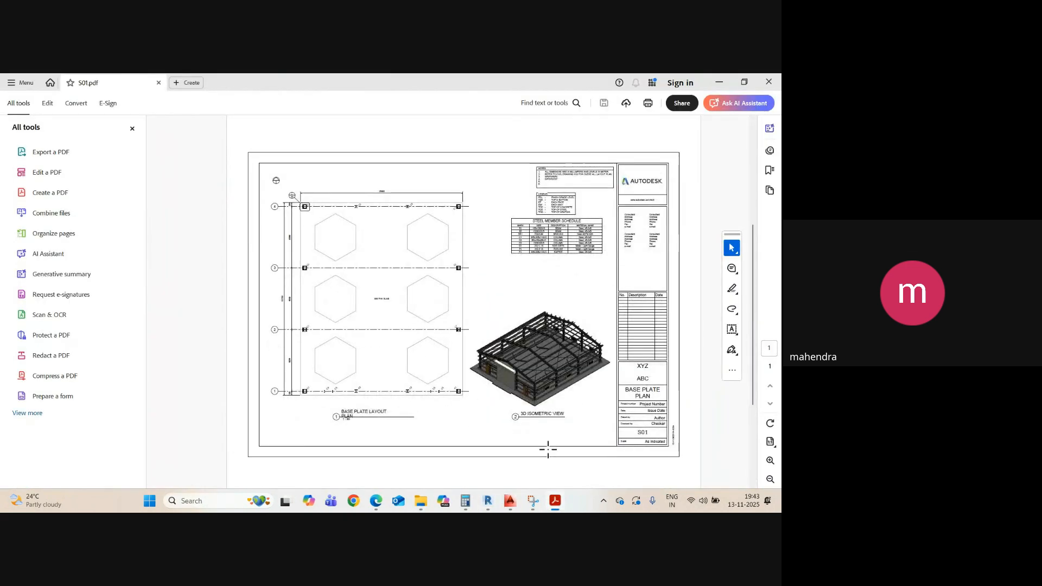
scroll(548, 449, "up", 2, "ctrl")
scroll(480, 411, "down", 2, "ctrl")
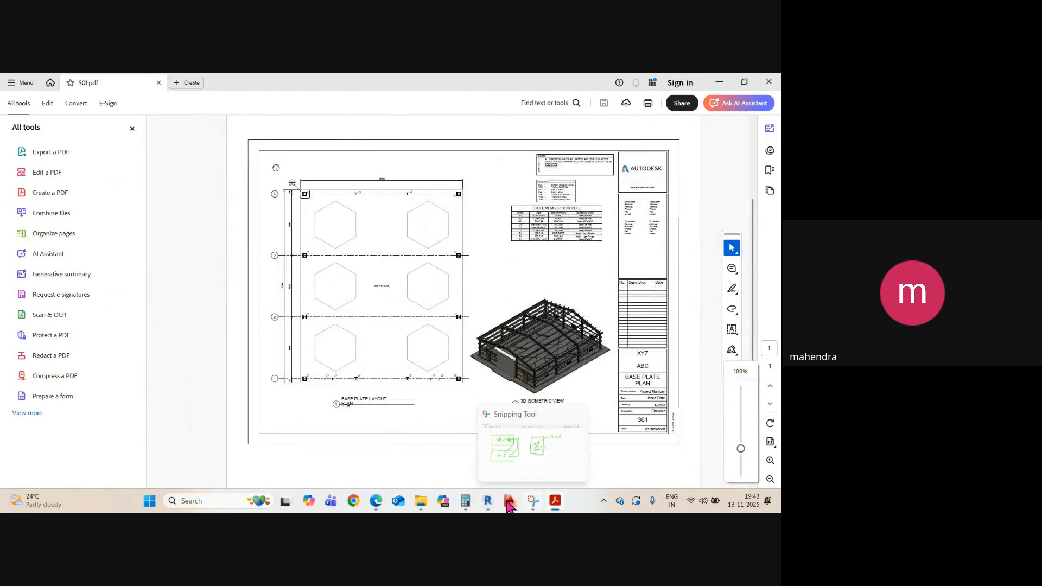
- Switch back to the Revit project, cancel the pending PDF outputs for sheets S02 to S07, and dismiss the print notices
mouse_move(486, 497)
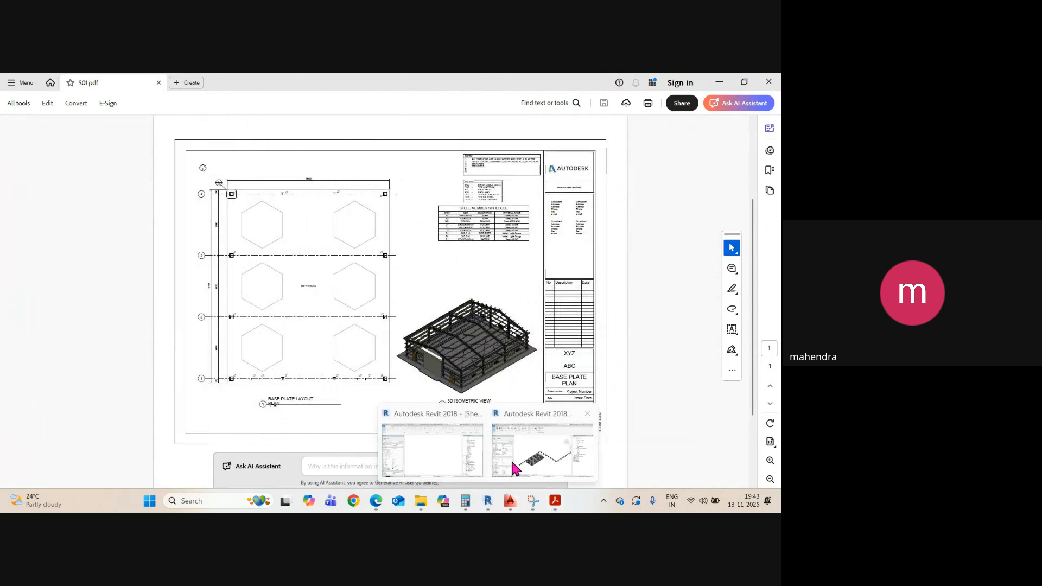
left_click(518, 462)
left_click(437, 439)
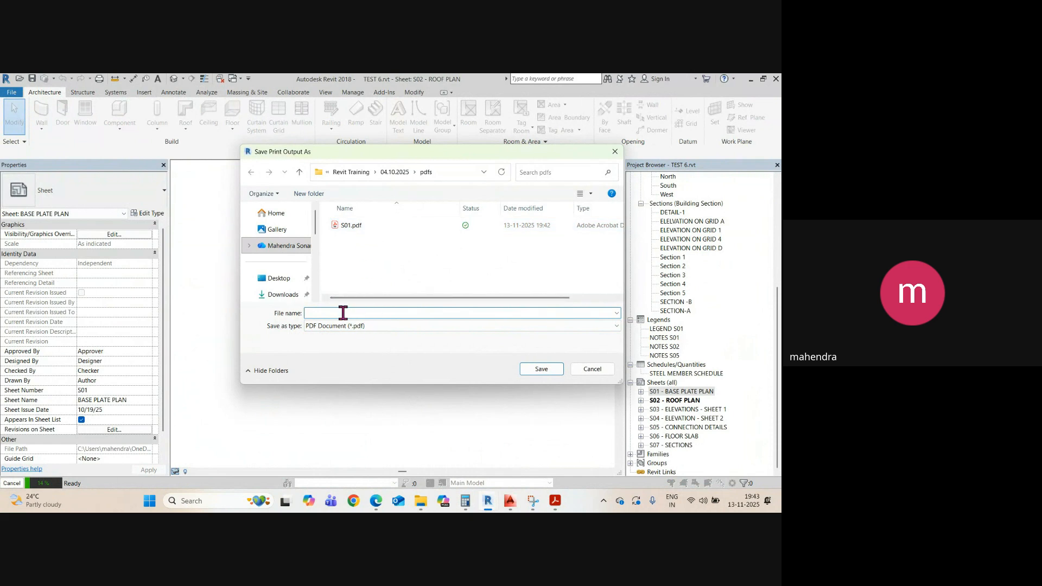
left_click(584, 367)
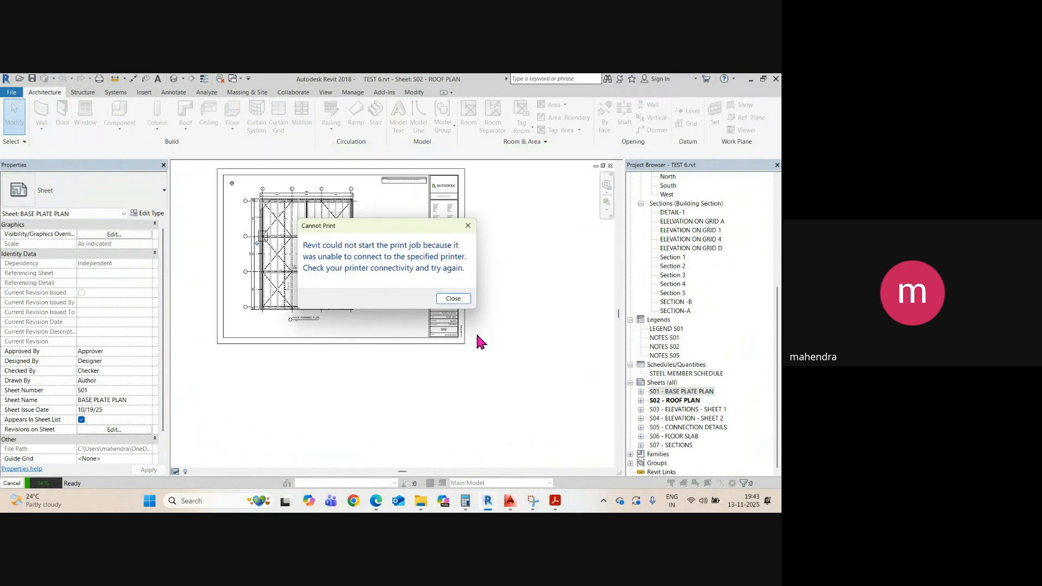
left_click(454, 300)
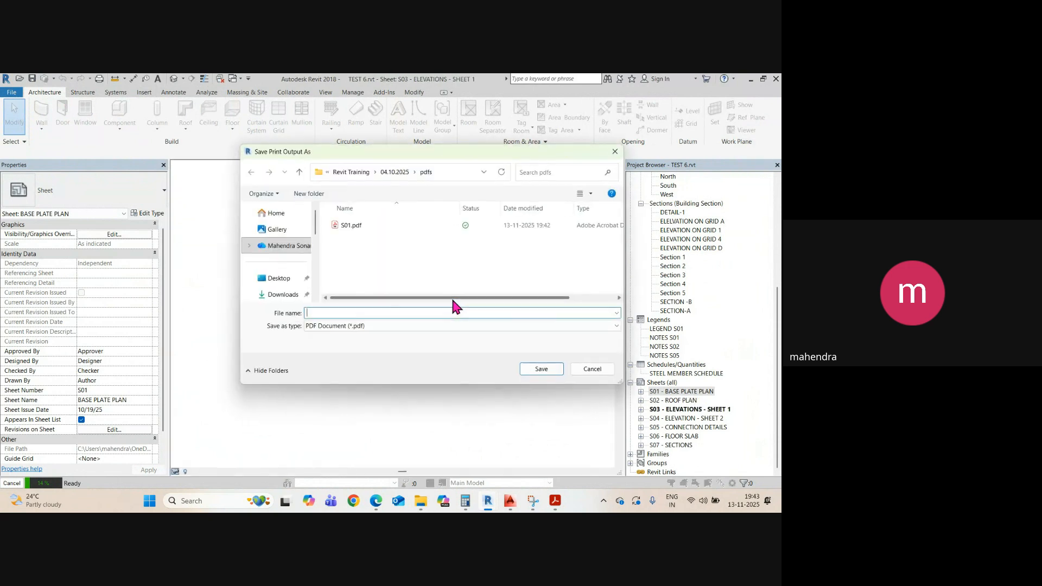
left_click(590, 371)
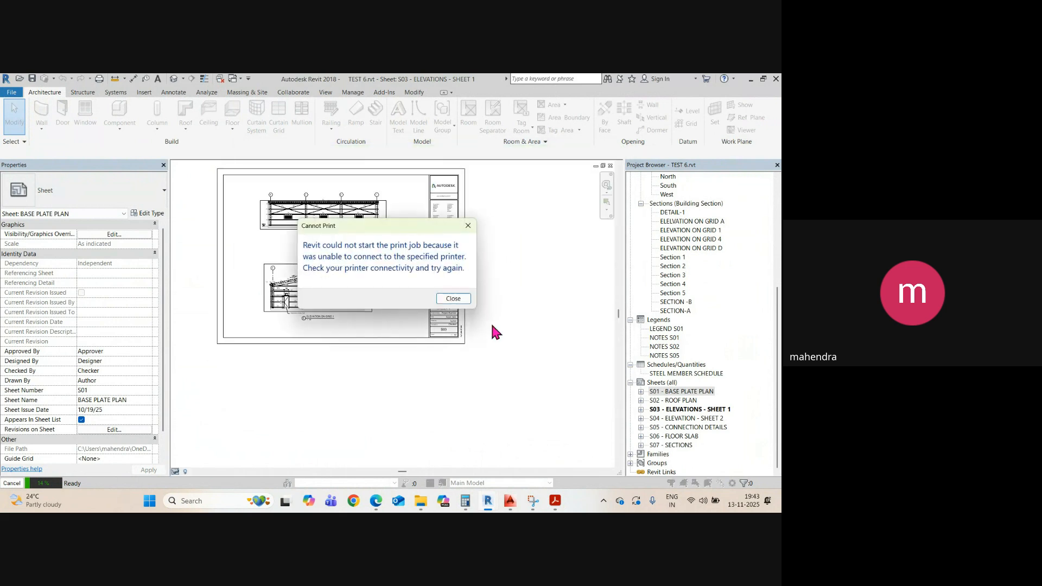
left_click(456, 298)
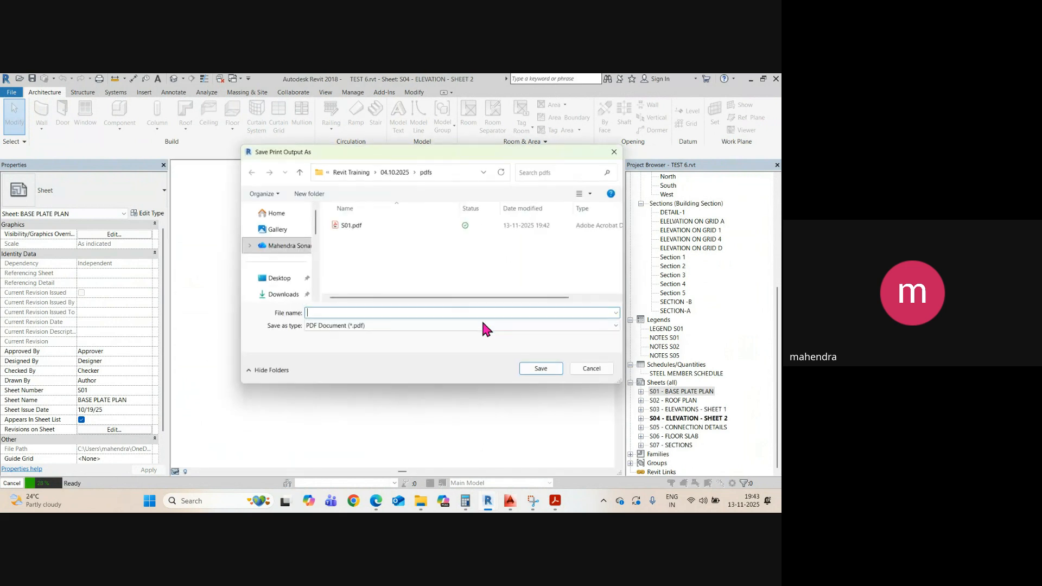
left_click(592, 369)
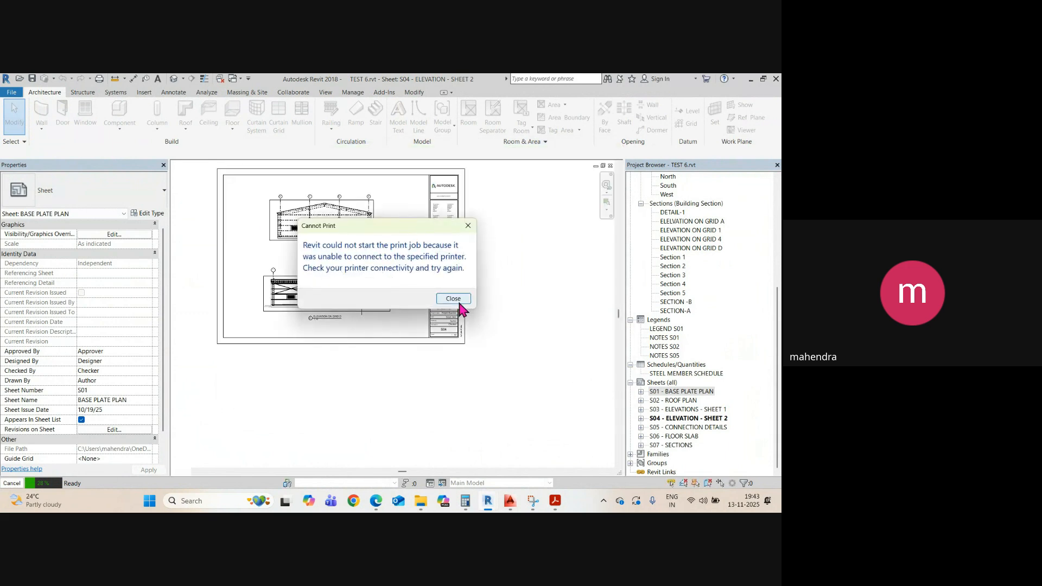
left_click(457, 299)
left_click(591, 369)
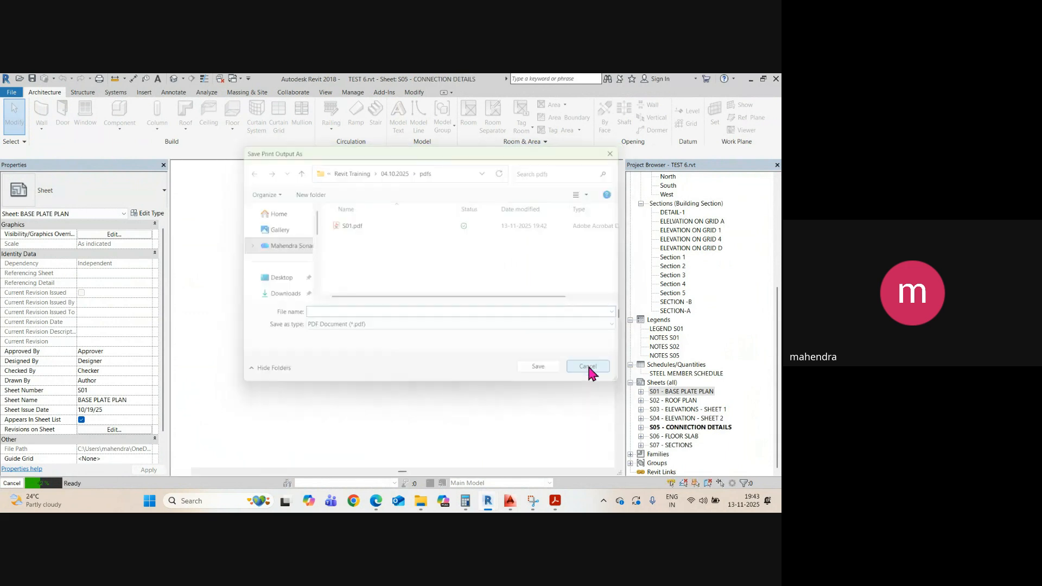
left_click(462, 298)
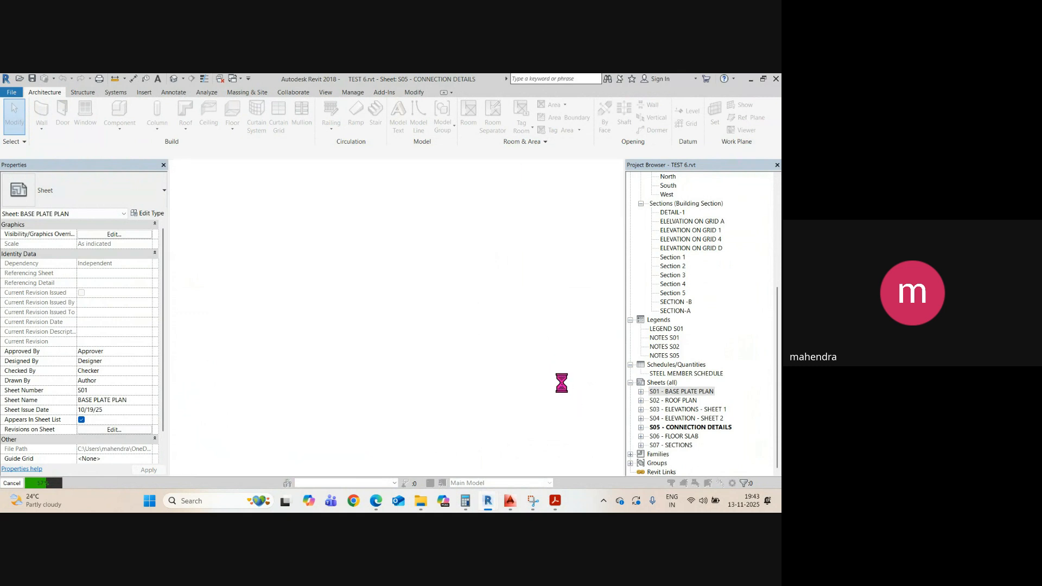
left_click(584, 370)
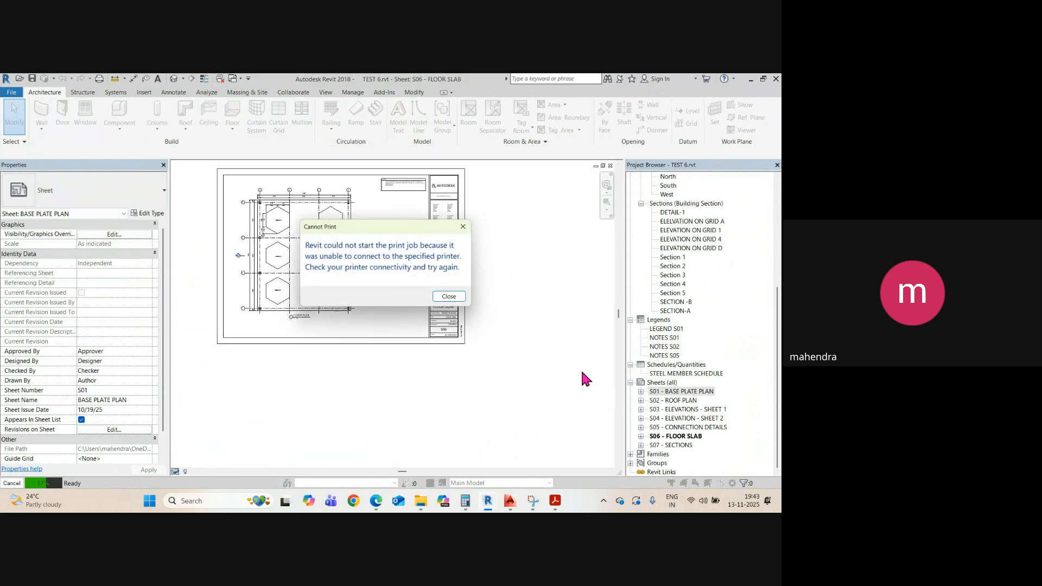
left_click(457, 298)
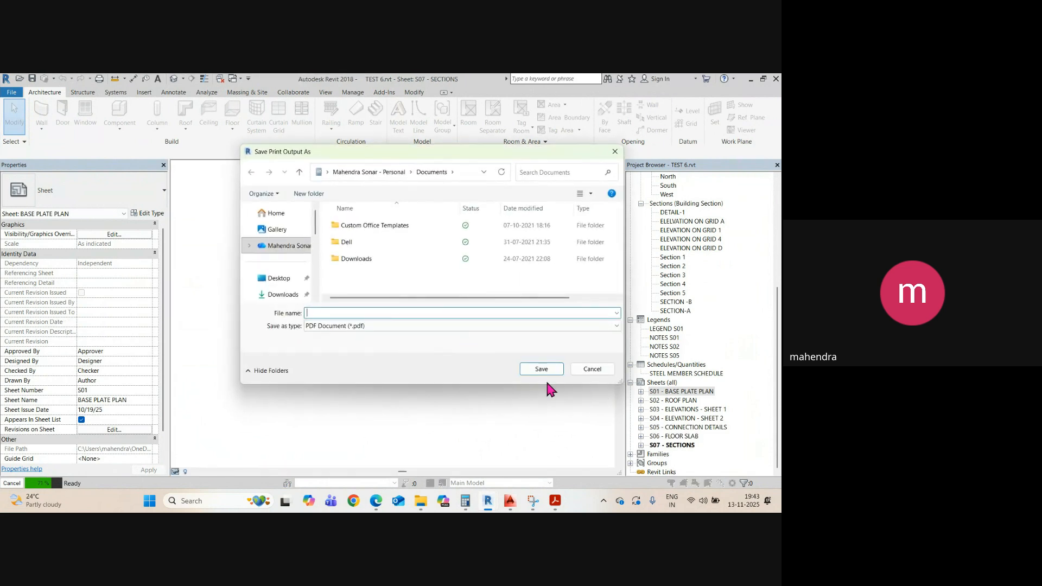
left_click(583, 371)
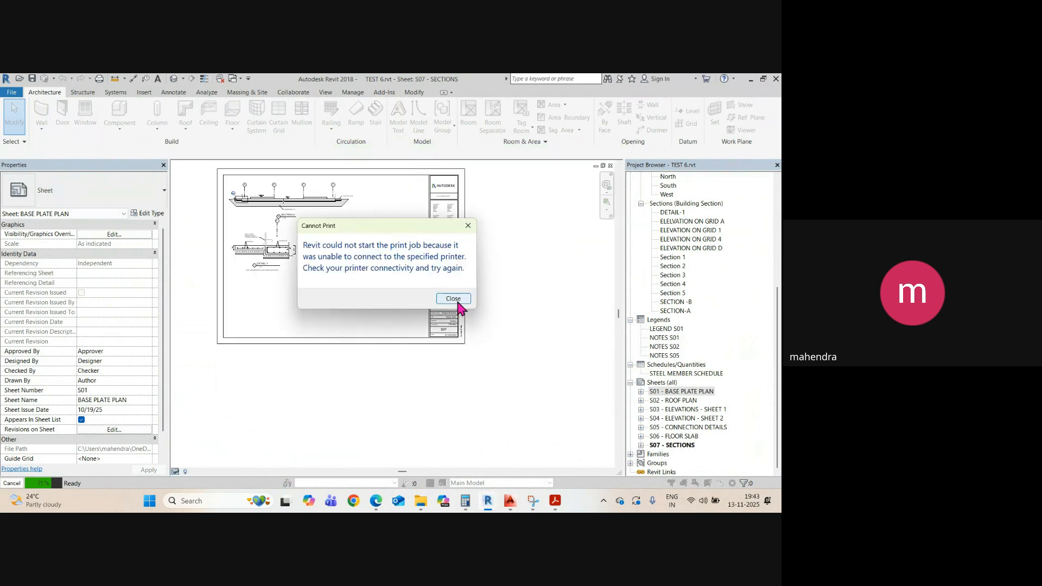
left_click(456, 299)
left_click(755, 476)
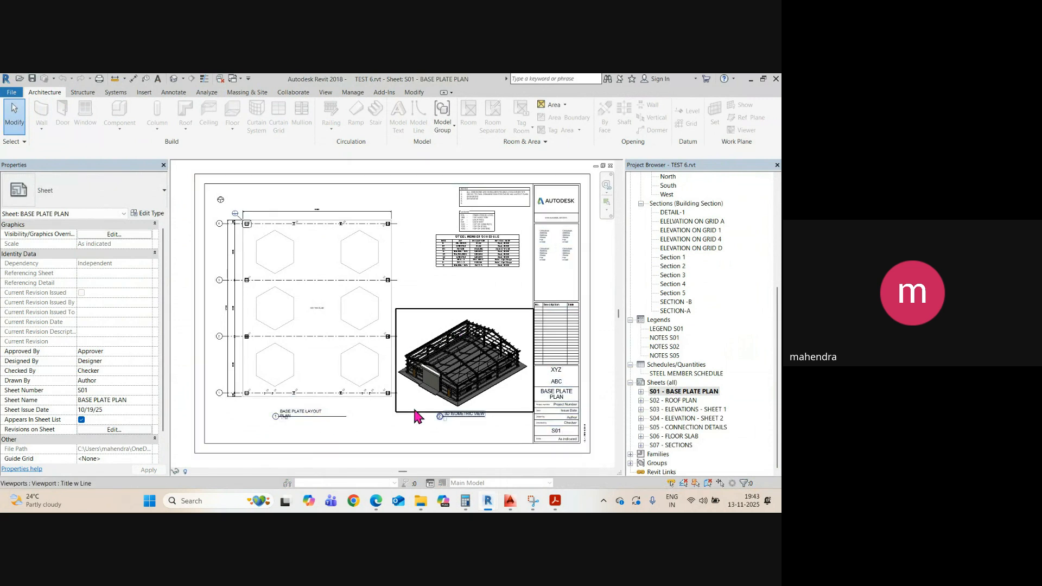
- Start printing S01 - BASE PLATE PLAN again with the Current window range, and close the raster printing notice
key("ctrl+p")
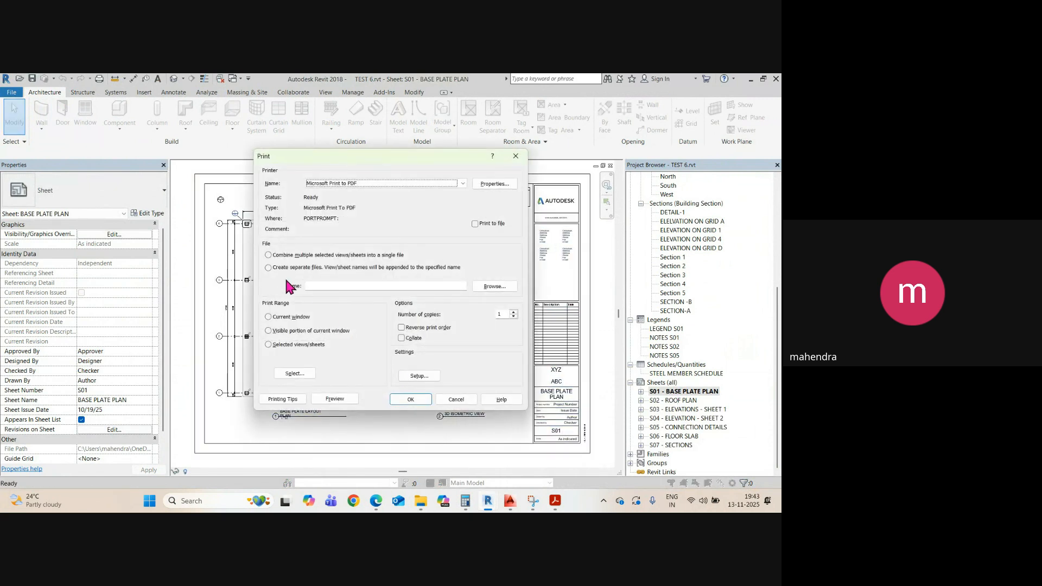
left_click(269, 318)
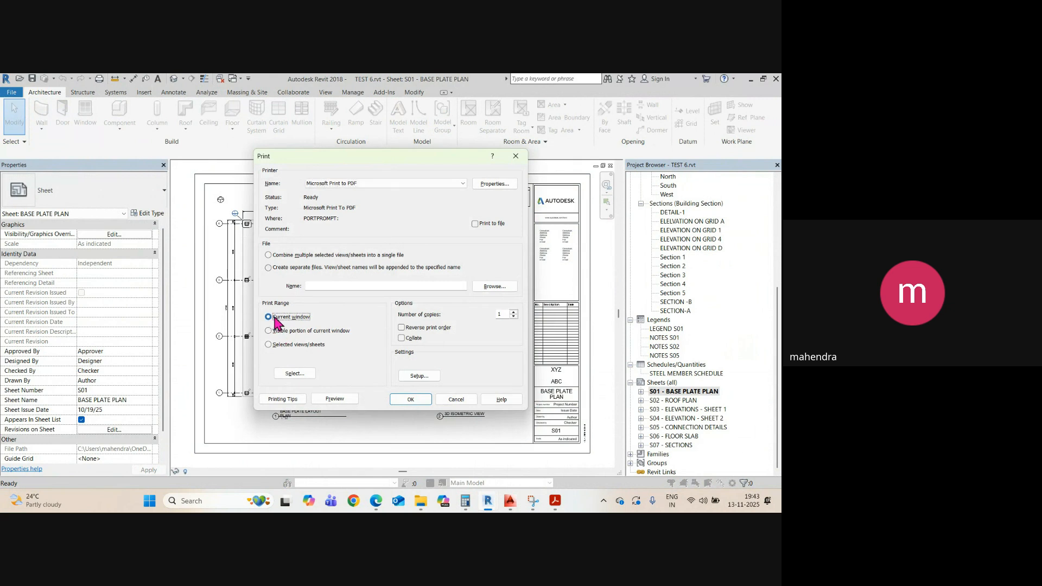
left_click(330, 400)
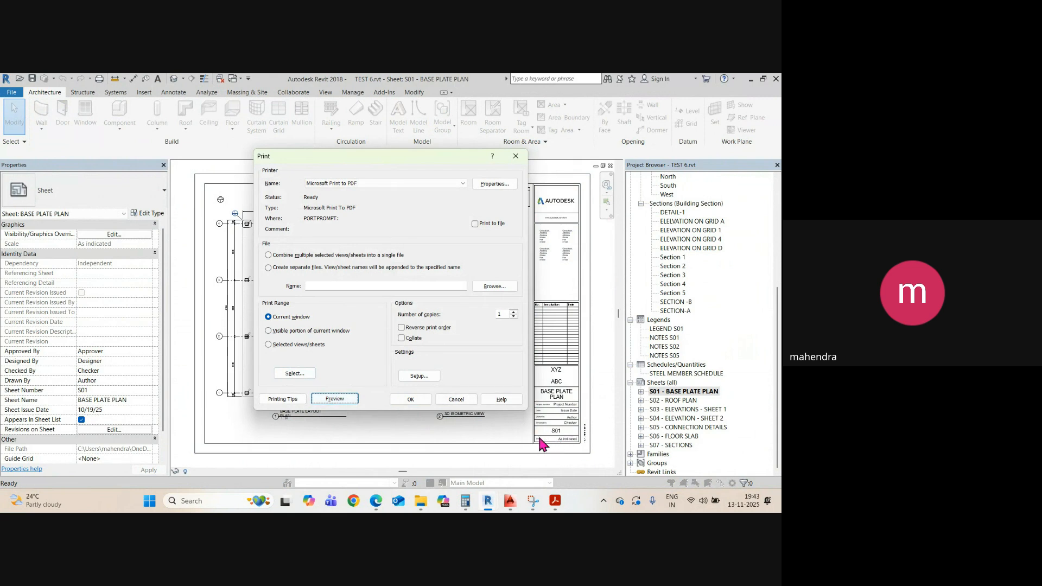
left_click(407, 401)
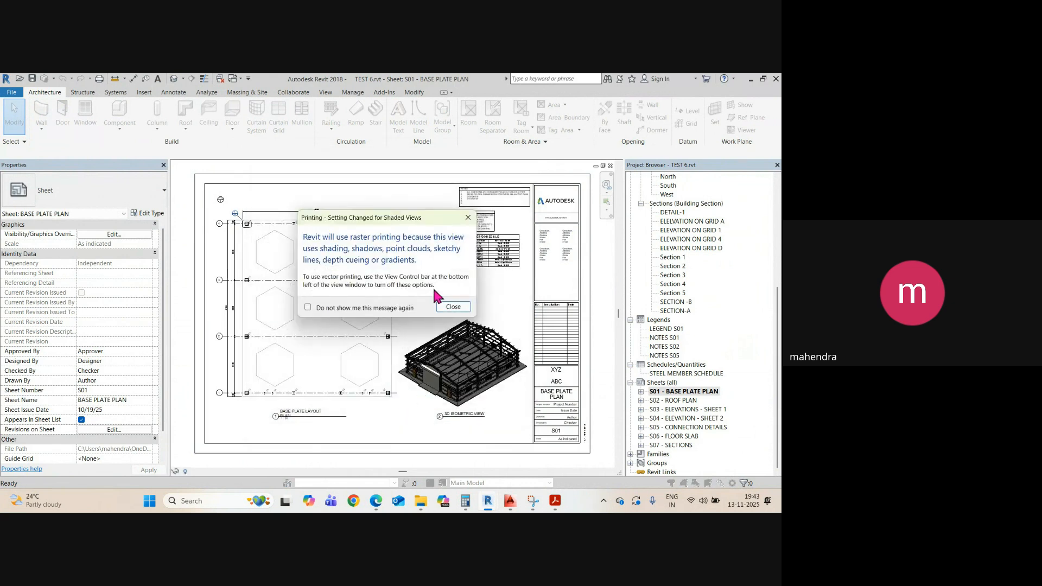
left_click(451, 307)
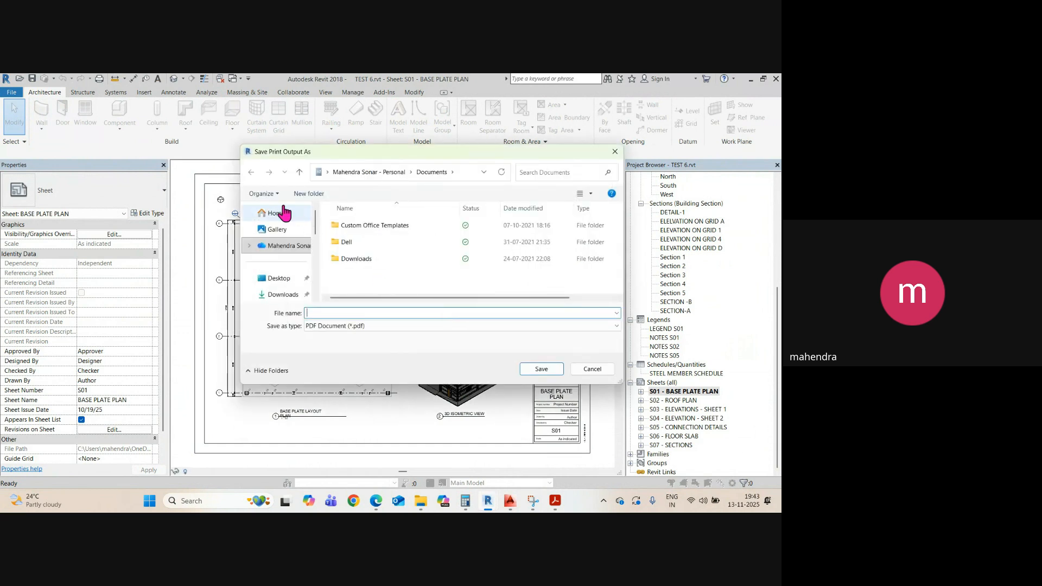
- Set the save location to the pdfs folder inside Desktop, Revit Training, 04.10.2025
left_click(280, 279)
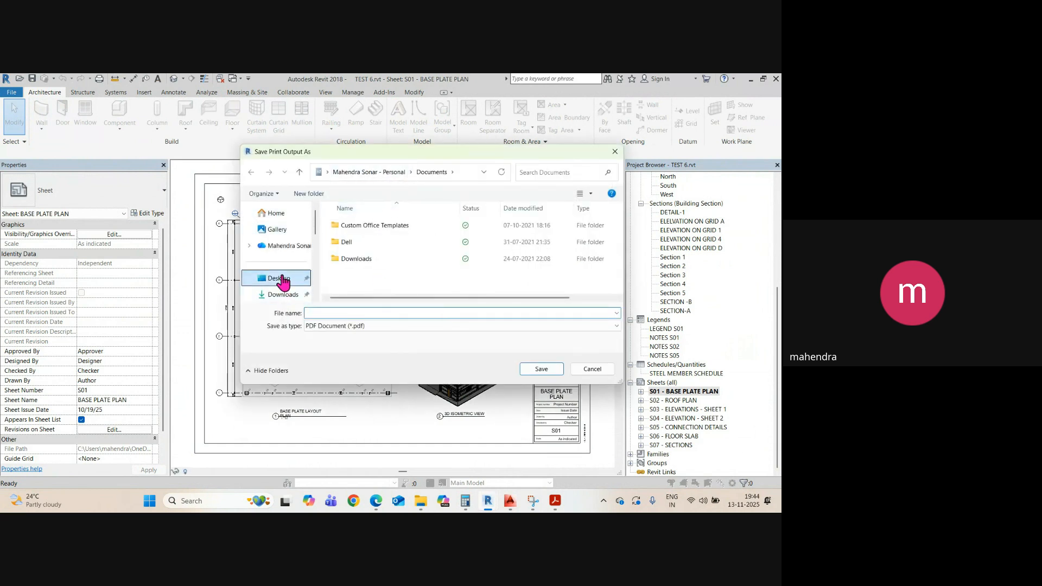
double_click(358, 261)
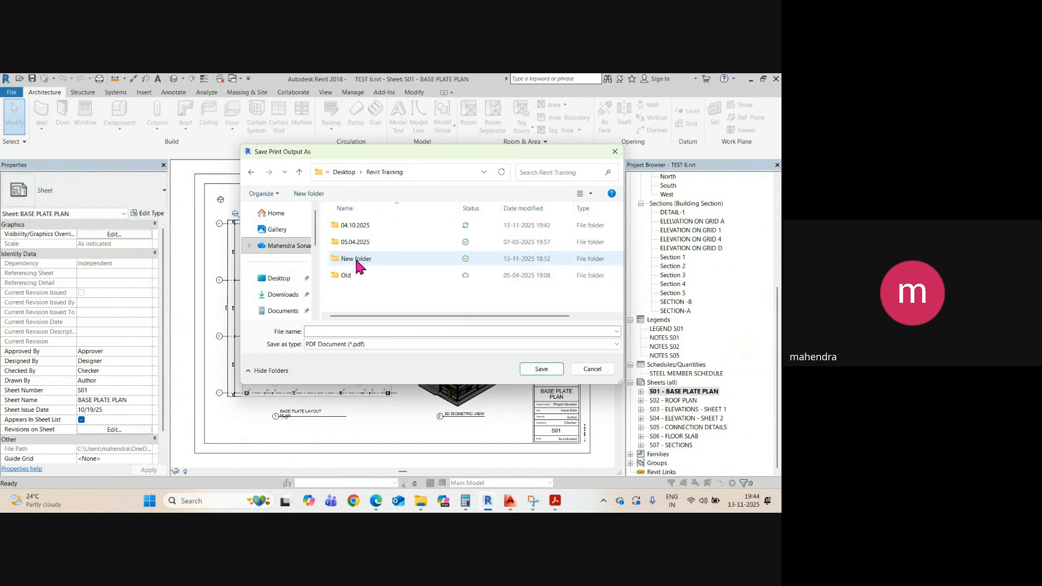
double_click(358, 227)
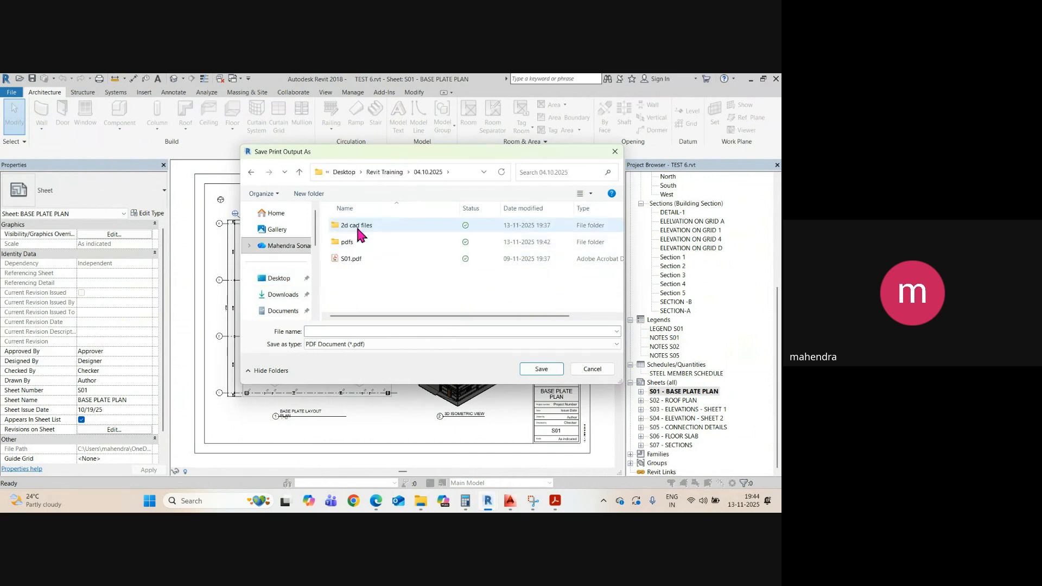
double_click(354, 242)
- Try to save the base plate sheet's output over the existing S01.pdf, and close the print notice
left_click(351, 226)
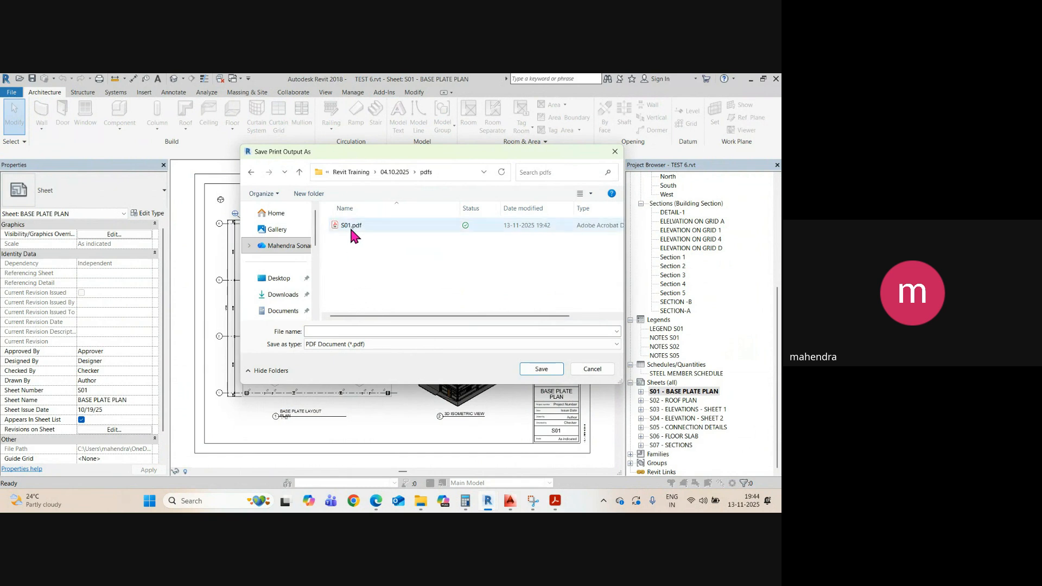
left_click(535, 373)
left_click(416, 288)
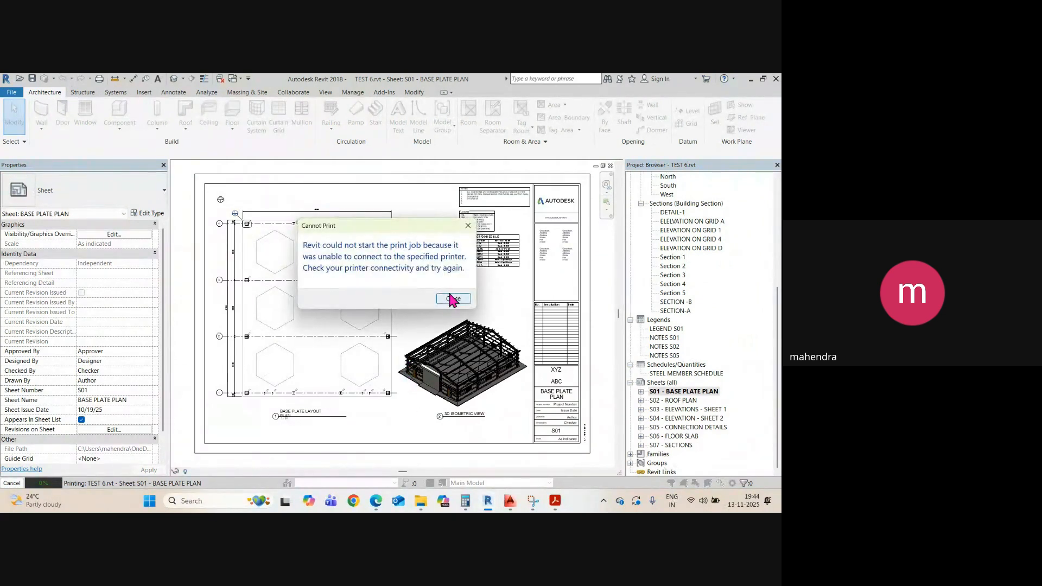
left_click(450, 297)
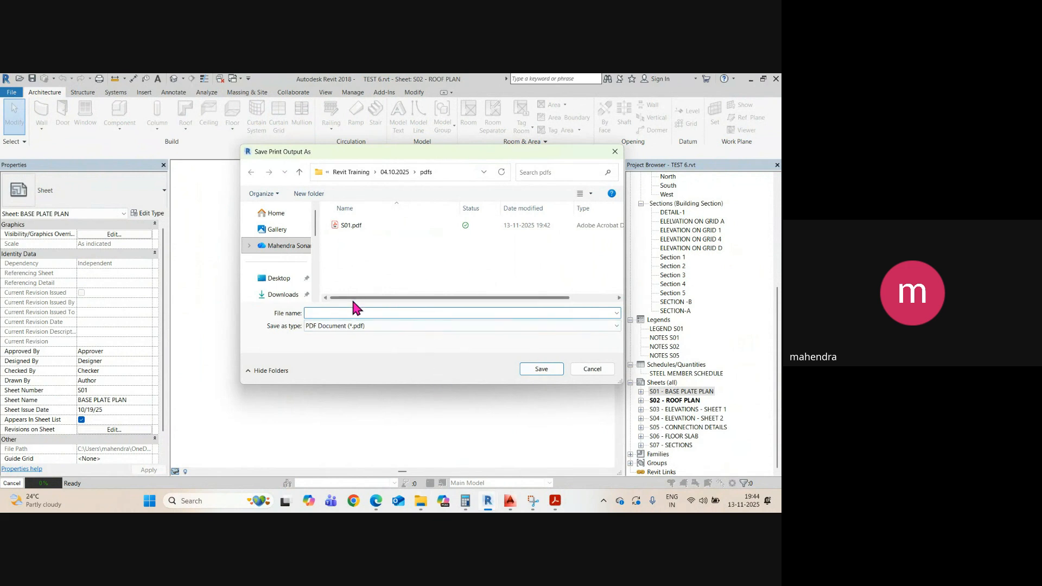
- Save the roof plan and the two elevation sheets in the pdfs folder as S02, S03 and S04
type("S02")
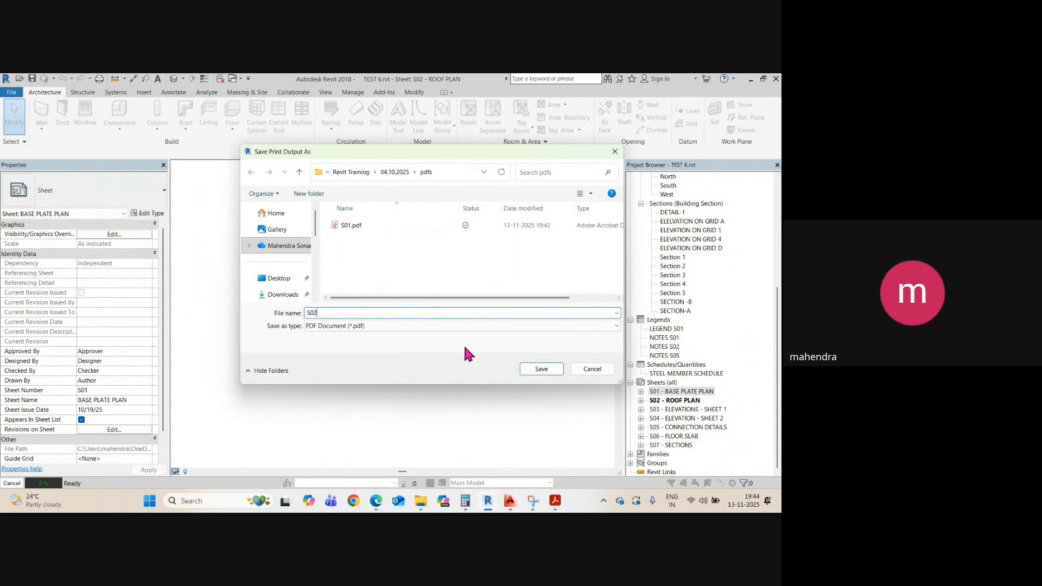
left_click(550, 369)
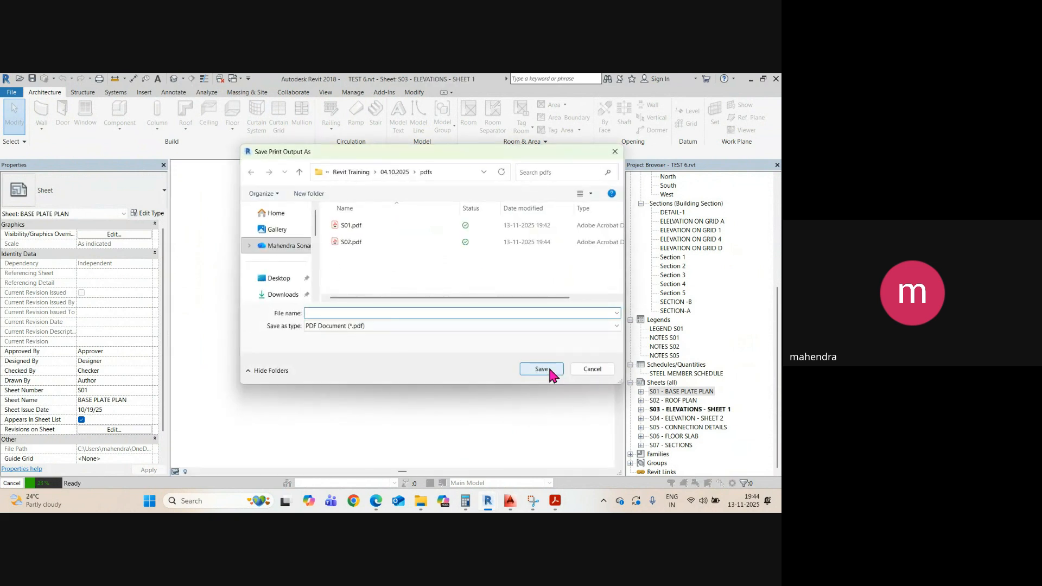
type("S03")
left_click(549, 372)
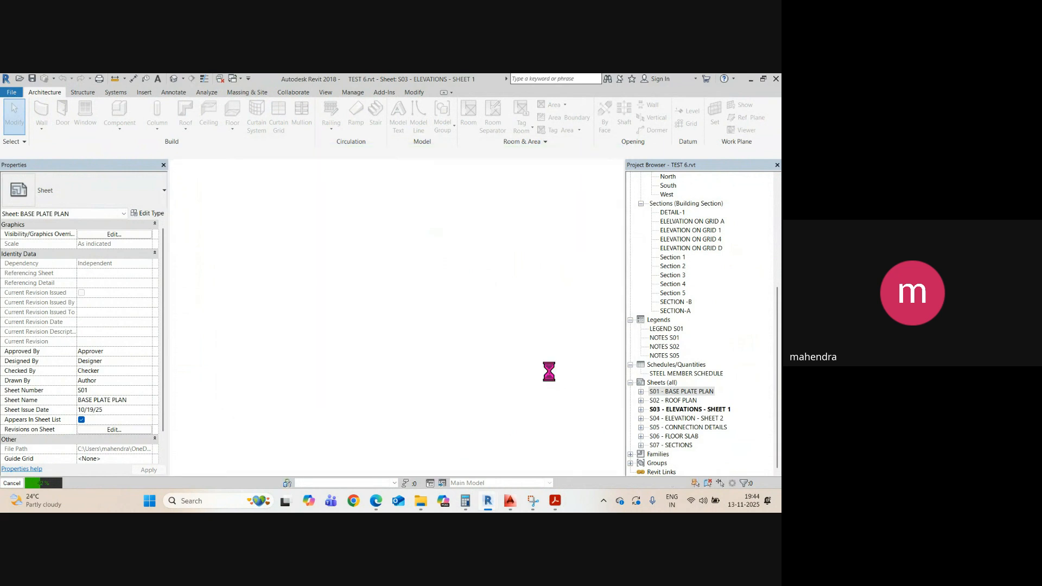
type("S")
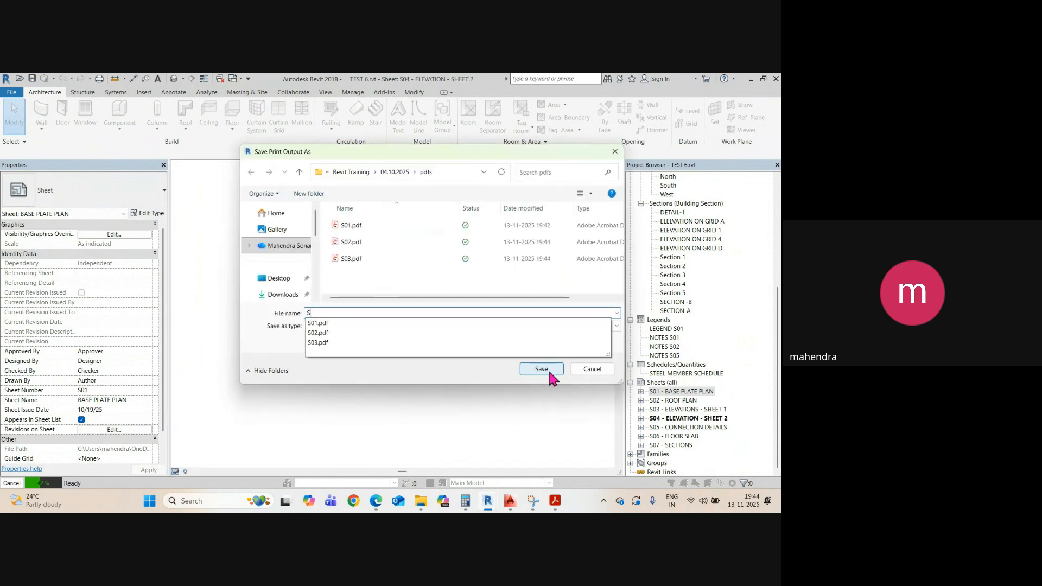
type("04")
left_click(549, 372)
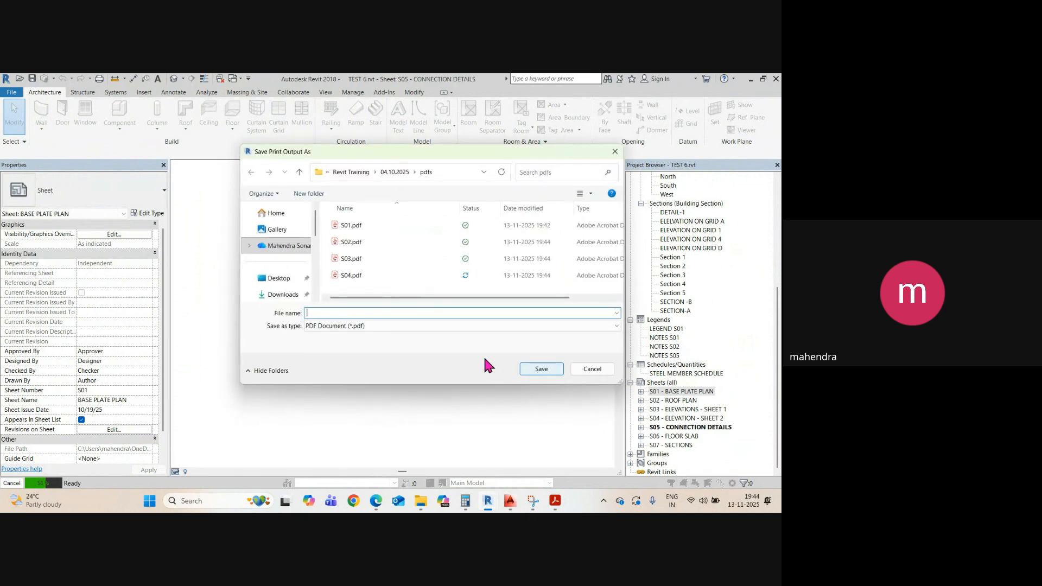
- Save the connection details, floor slab and sections sheets as S05, S06 and S07, and dismiss the publishing warning
type("S05")
left_click(542, 369)
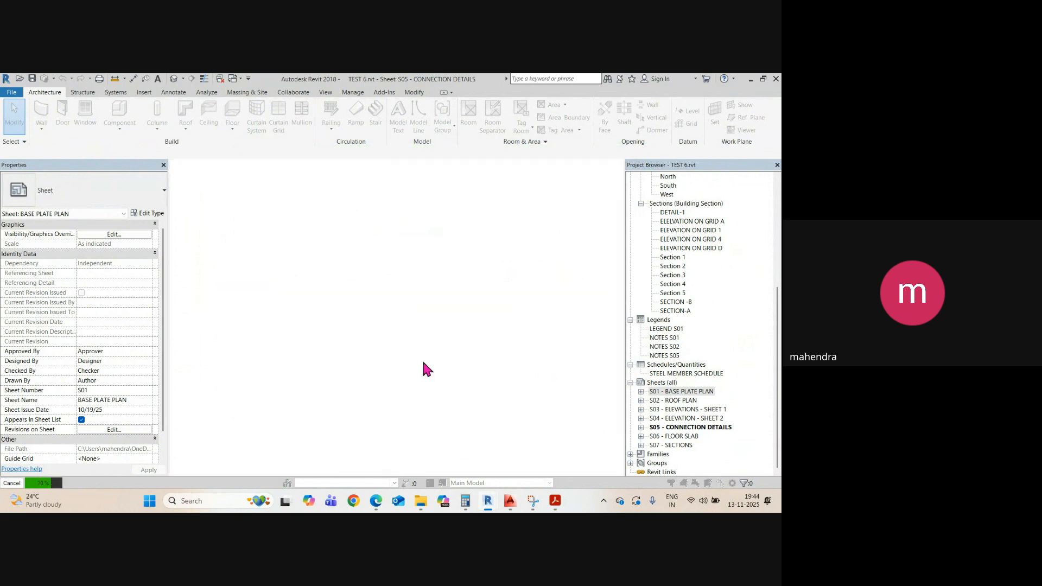
type("S06")
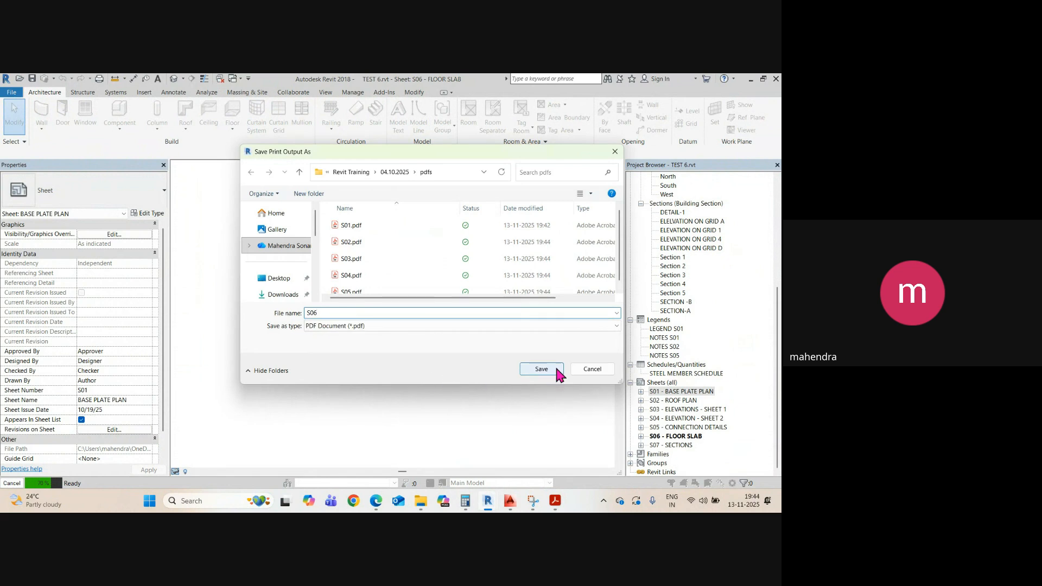
left_click(541, 369)
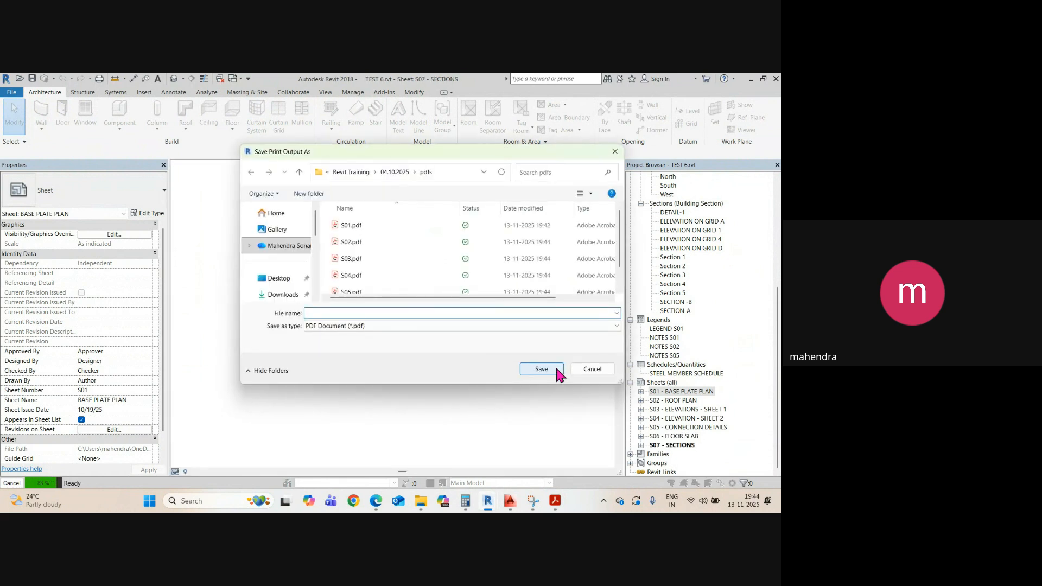
type("S07")
left_click(542, 369)
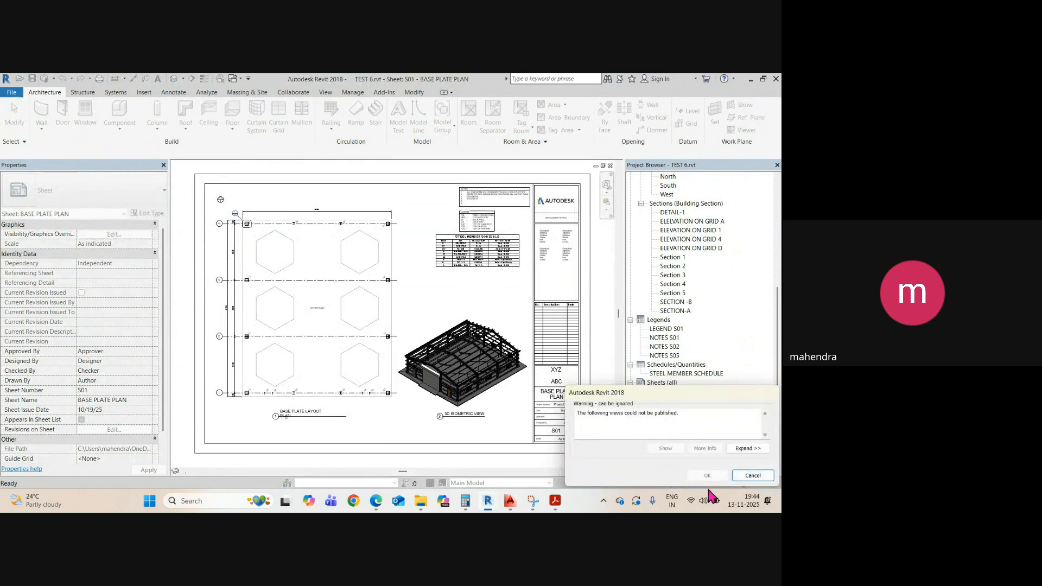
left_click(752, 476)
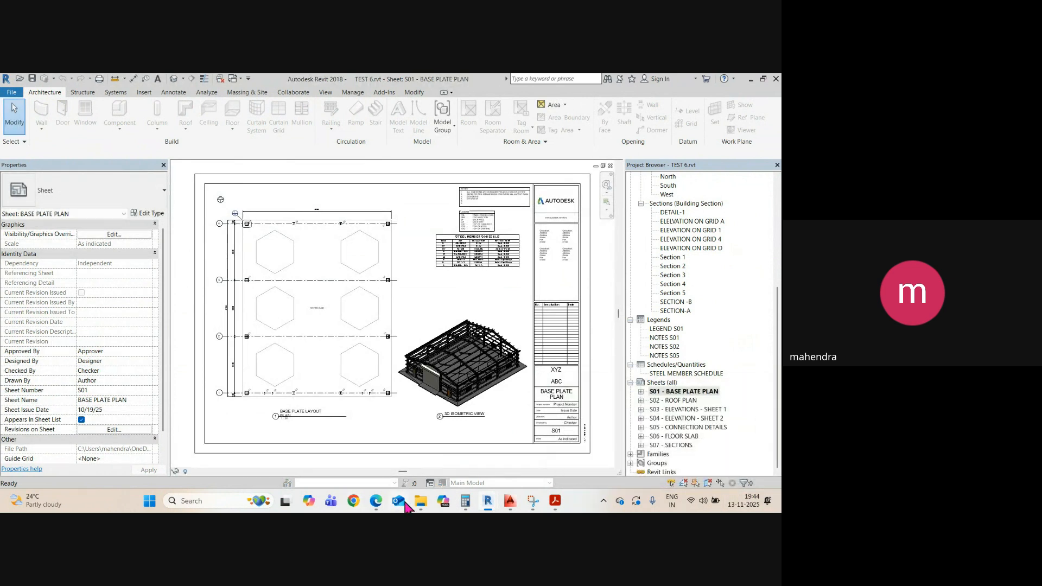
- Switch to File Explorer and open the pdfs folder inside 04.10.2025
mouse_move(421, 500)
left_click(454, 459)
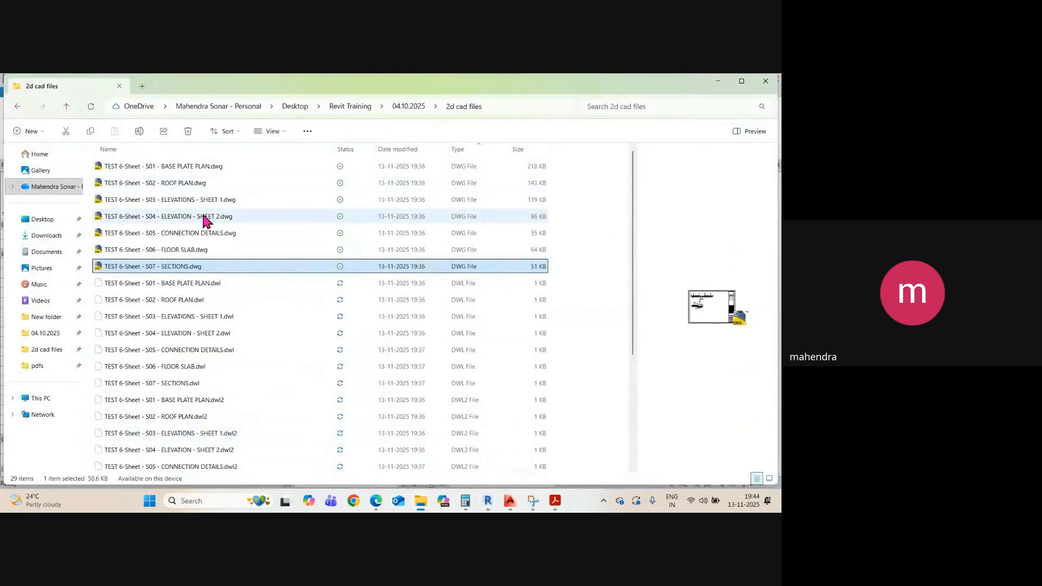
scroll(201, 220, "down", 3)
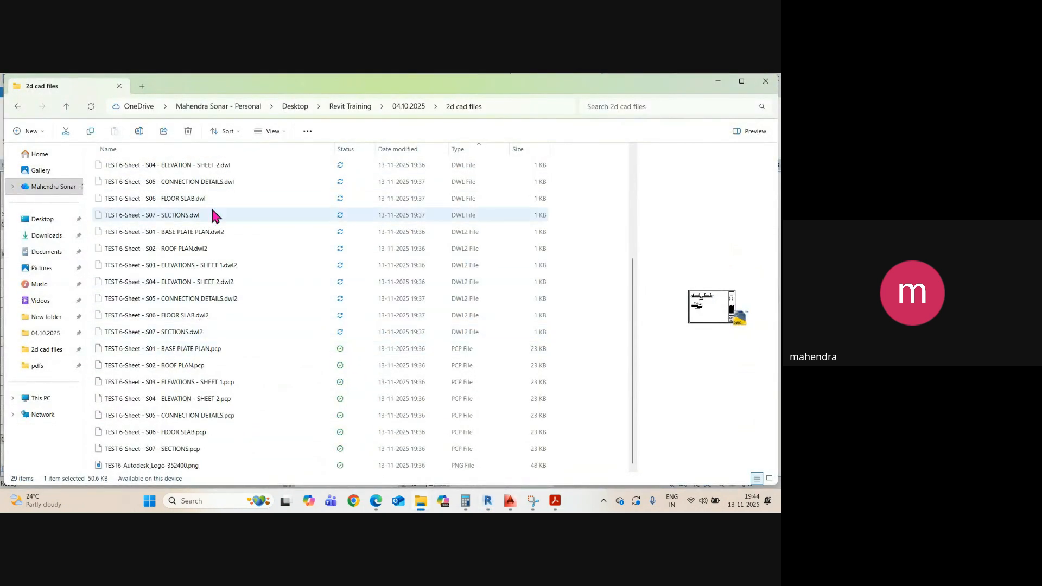
left_click(409, 105)
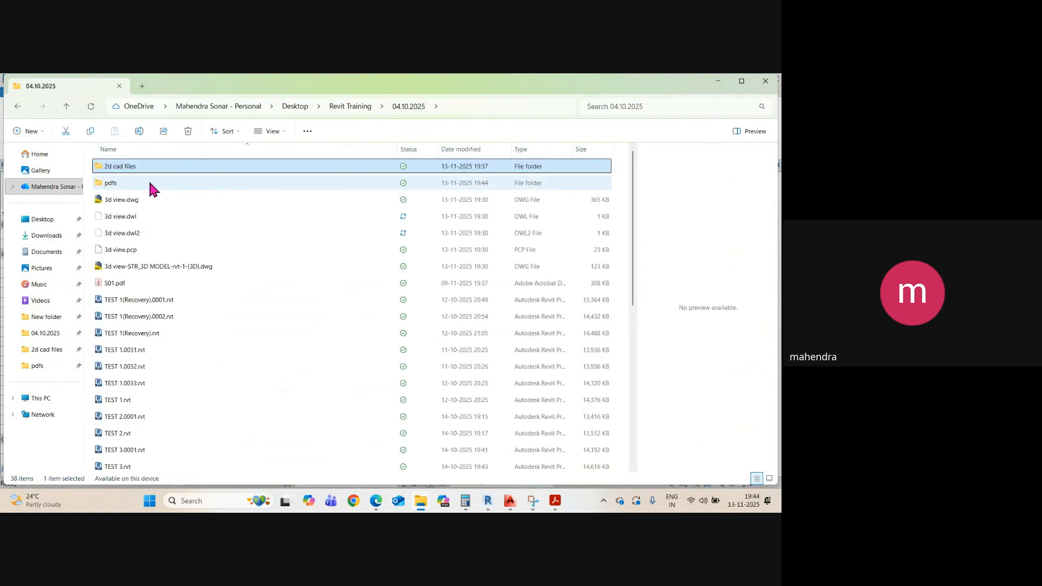
double_click(143, 178)
- Preview S01.pdf through S04.pdf in a widened preview pane to check the printed sheets
left_click(115, 166)
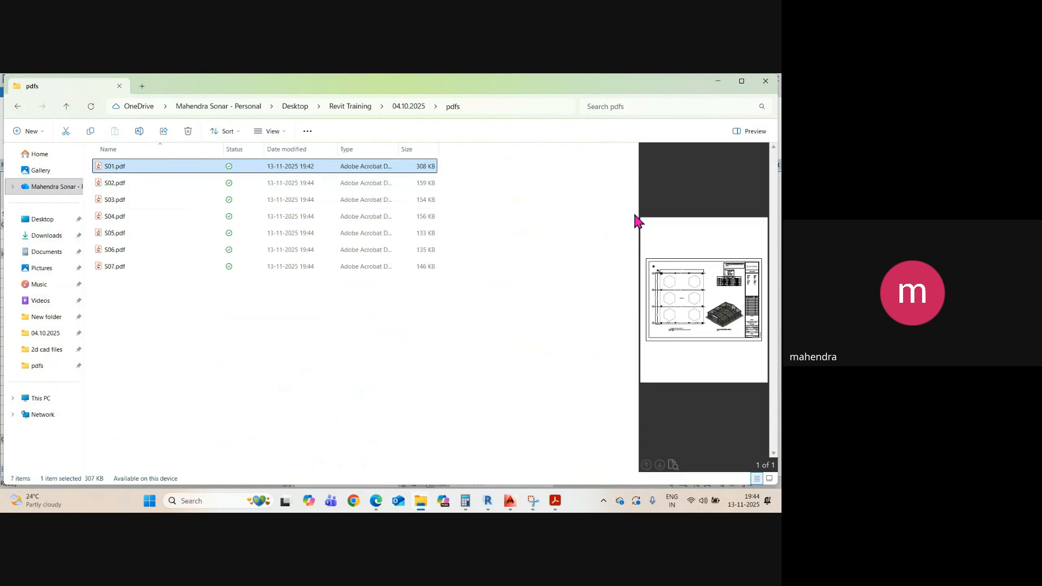
left_click_drag(637, 202, 268, 205)
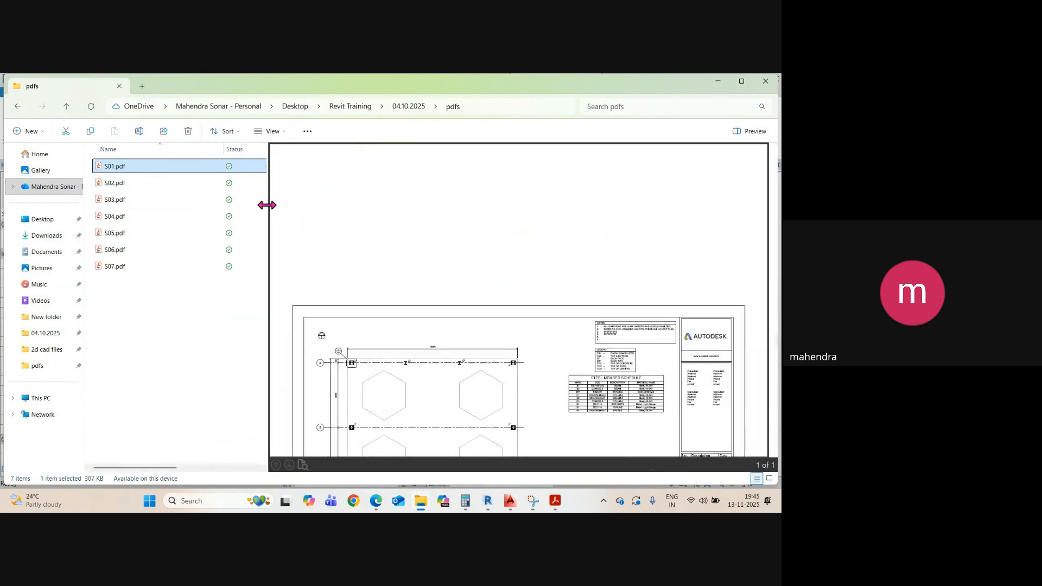
scroll(442, 262, "down", 5)
scroll(455, 338, "up", 3)
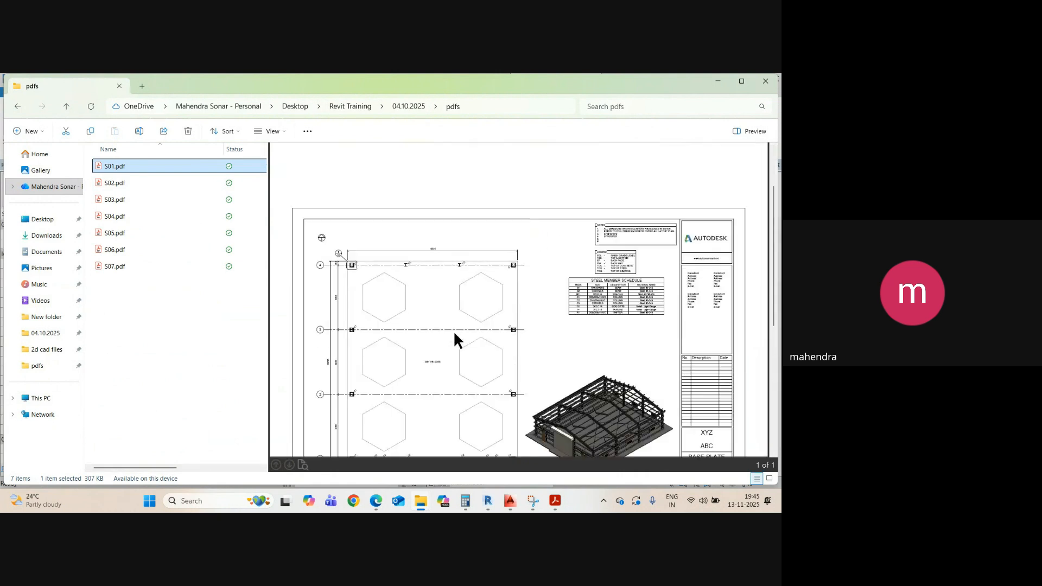
left_click(121, 186)
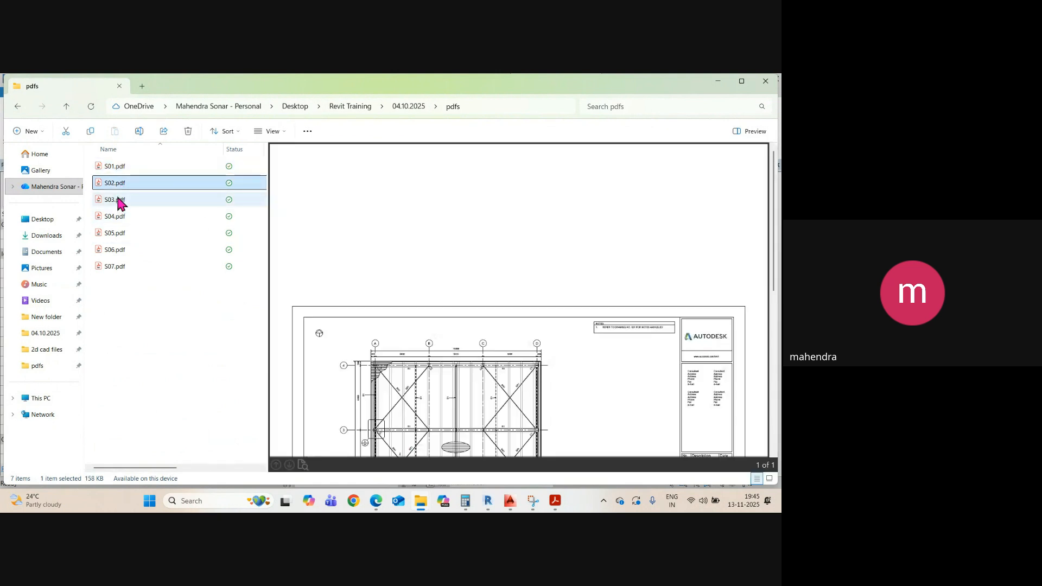
left_click(118, 202)
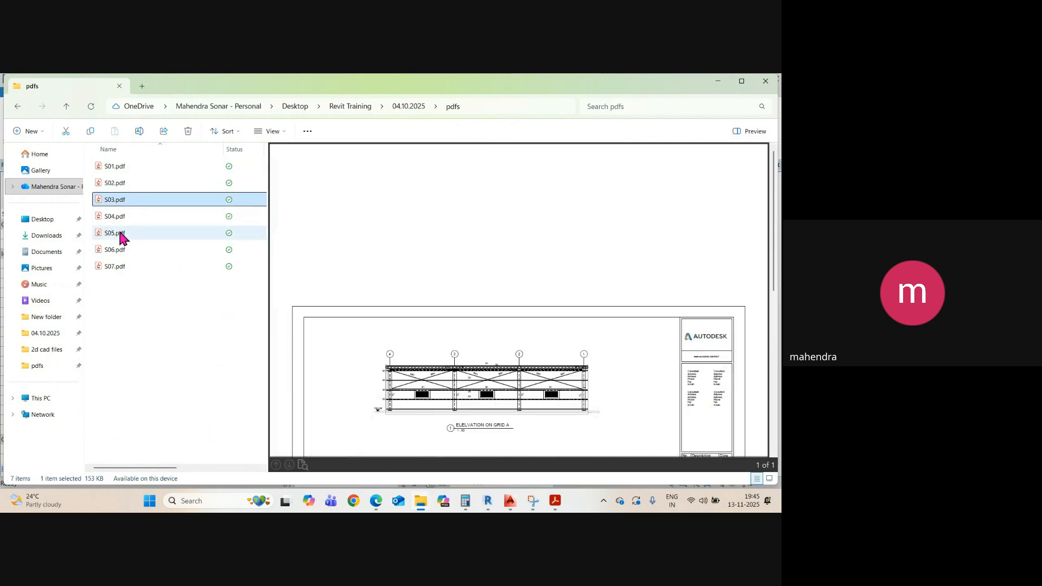
left_click(112, 219)
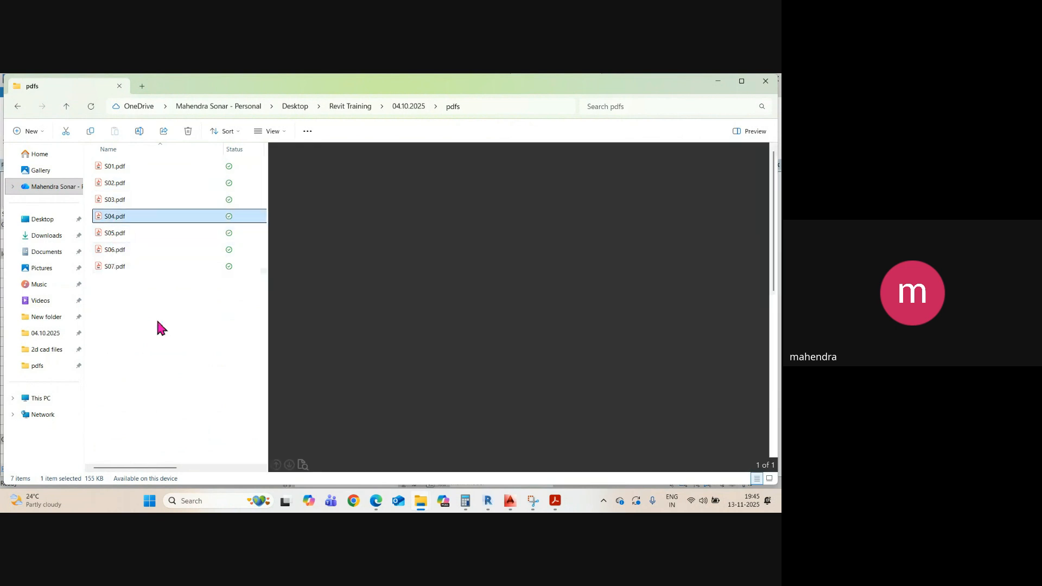
- Switch to Revit and set up a print of the selected views/sheets, combined into a single file
left_click(488, 500)
left_click(439, 452)
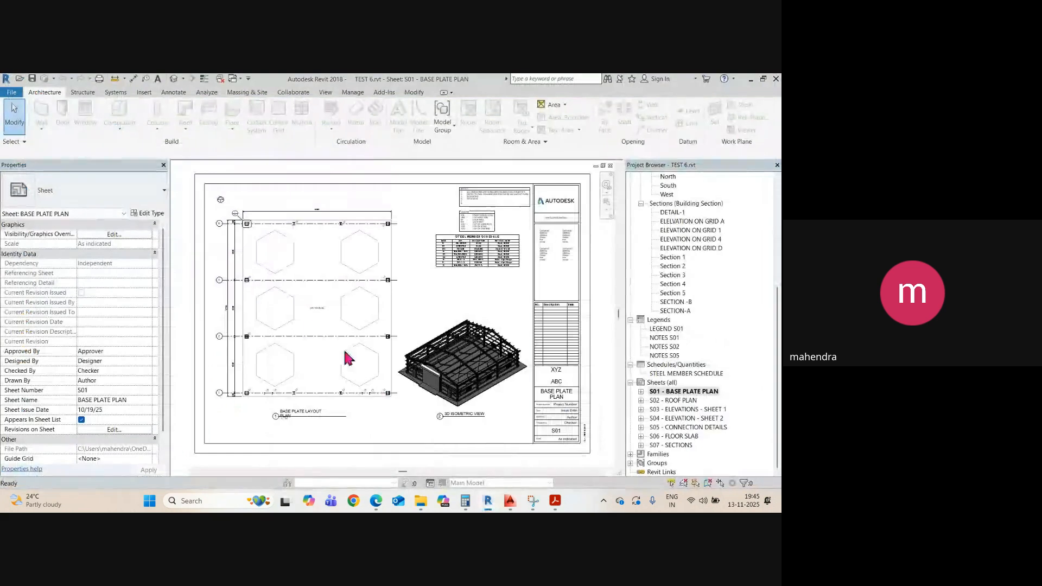
key("ctrl+p")
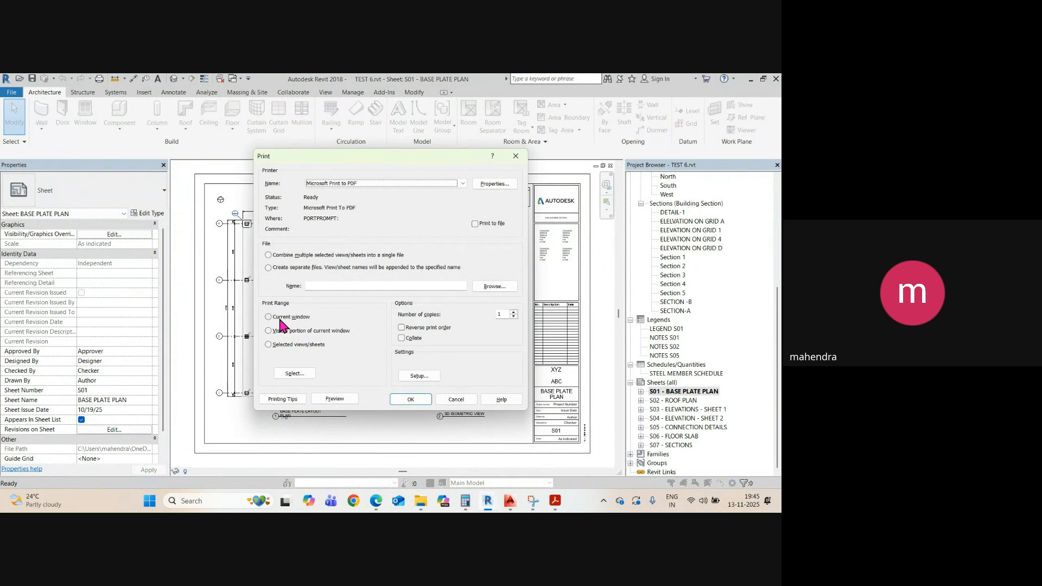
left_click(301, 319)
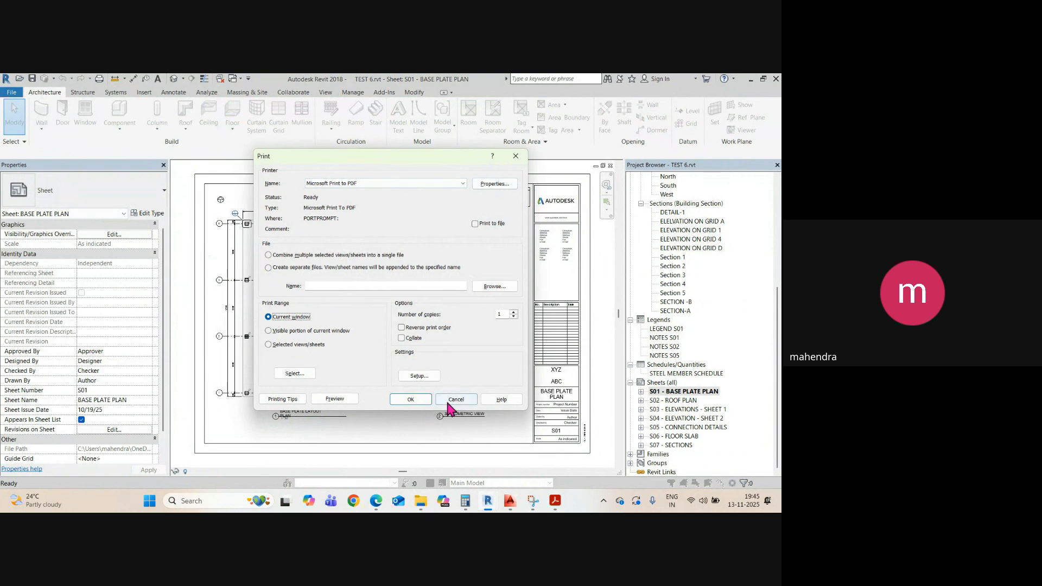
left_click(270, 346)
left_click(297, 376)
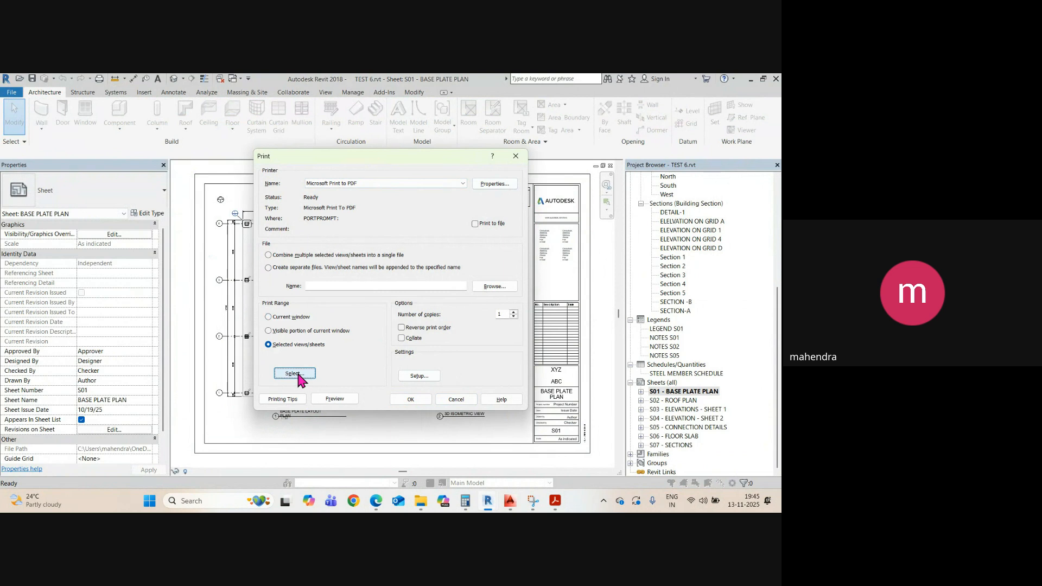
left_click(298, 374)
left_click(268, 268)
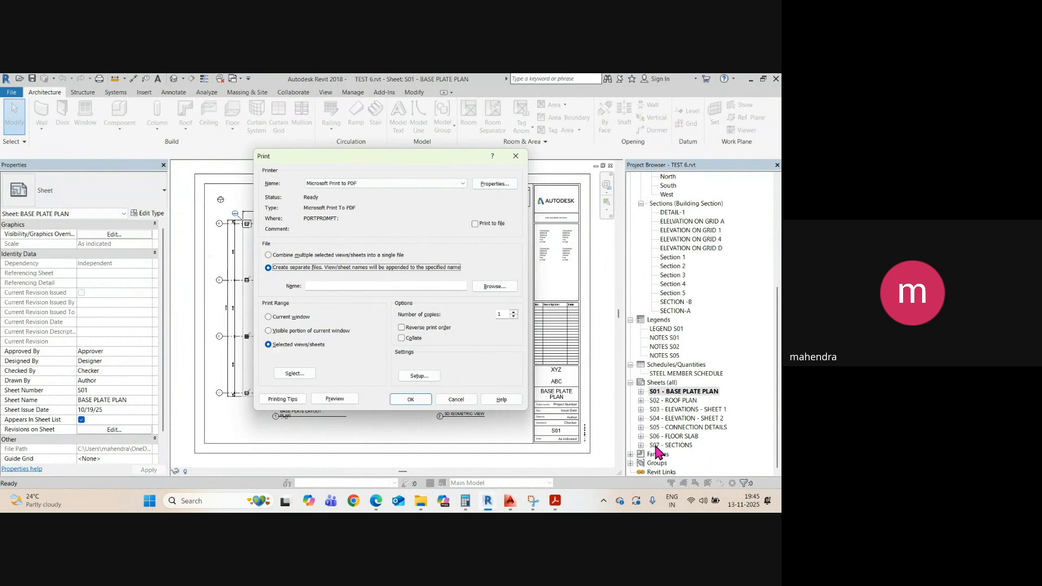
left_click(269, 255)
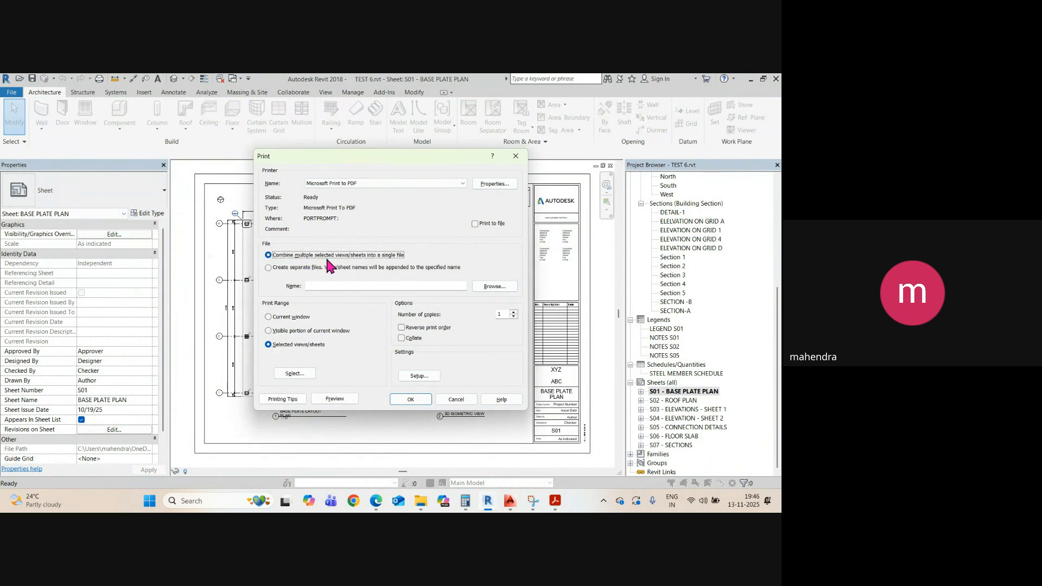
left_click(291, 374)
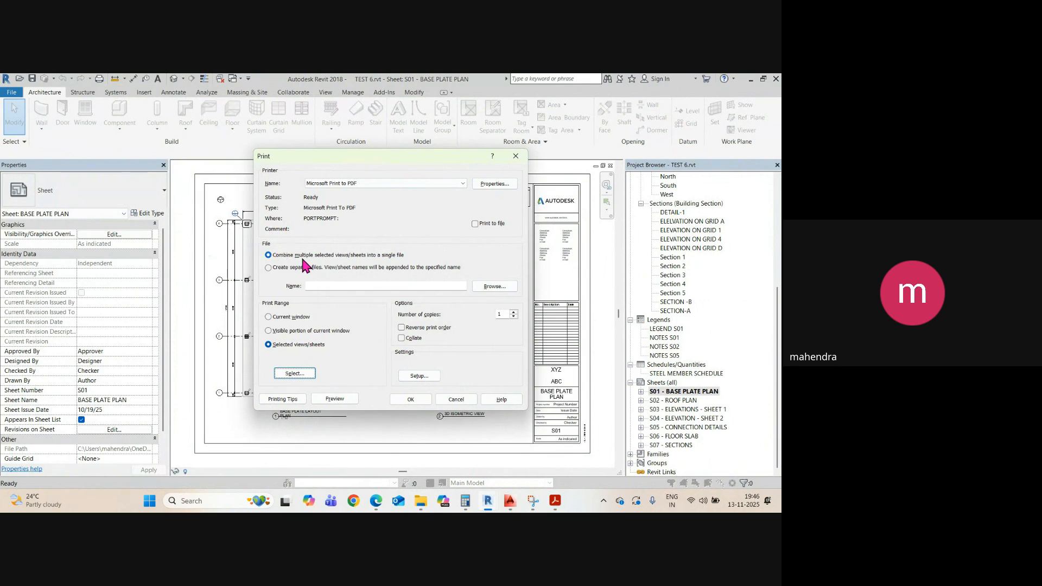
- Start the print and save its output in the pdfs folder as PUMP STATION PDF SET
left_click(417, 398)
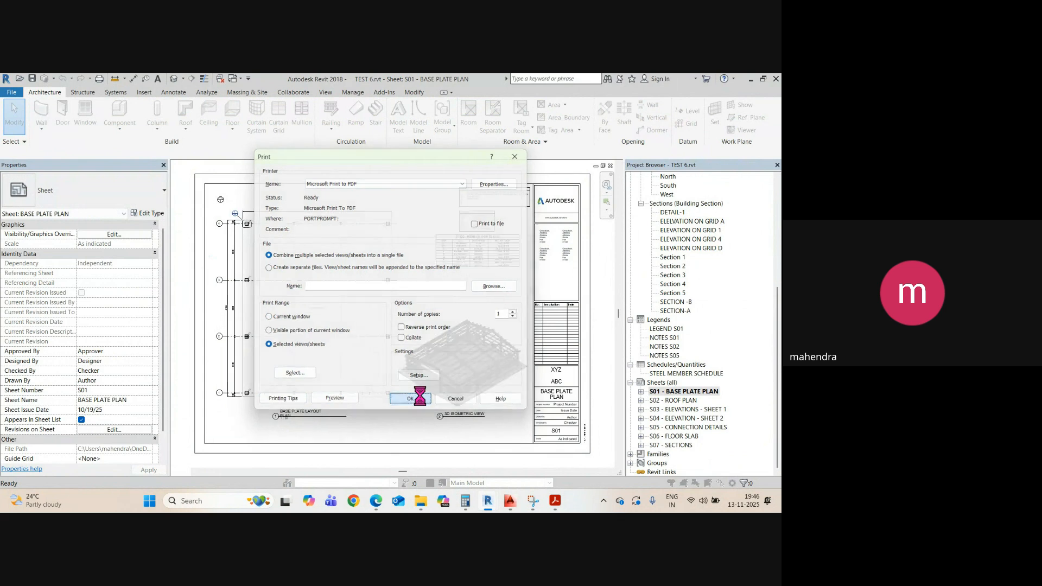
left_click(448, 305)
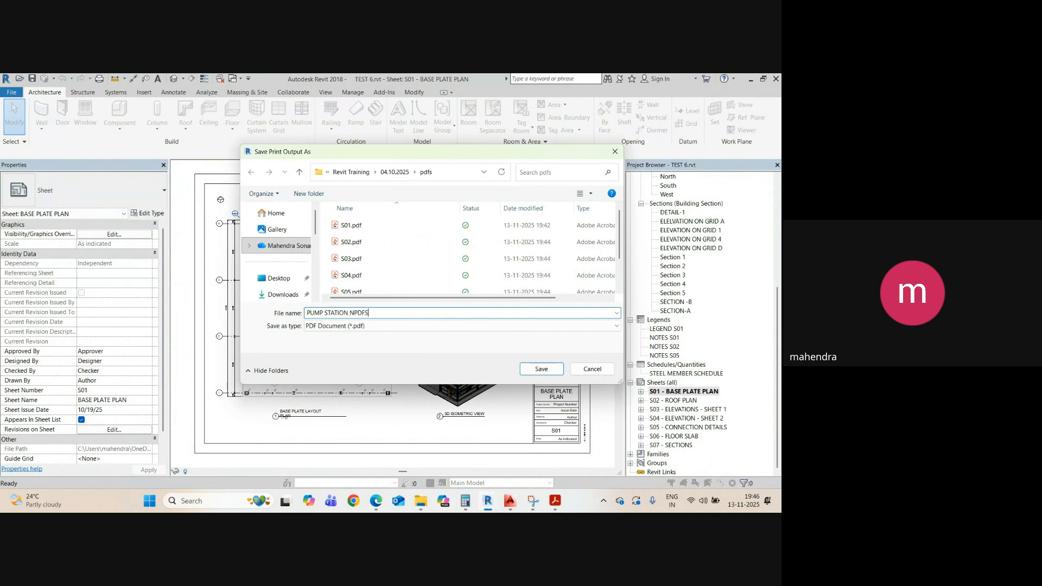
key("BackSpace")
key("BackSpace")
type("P")
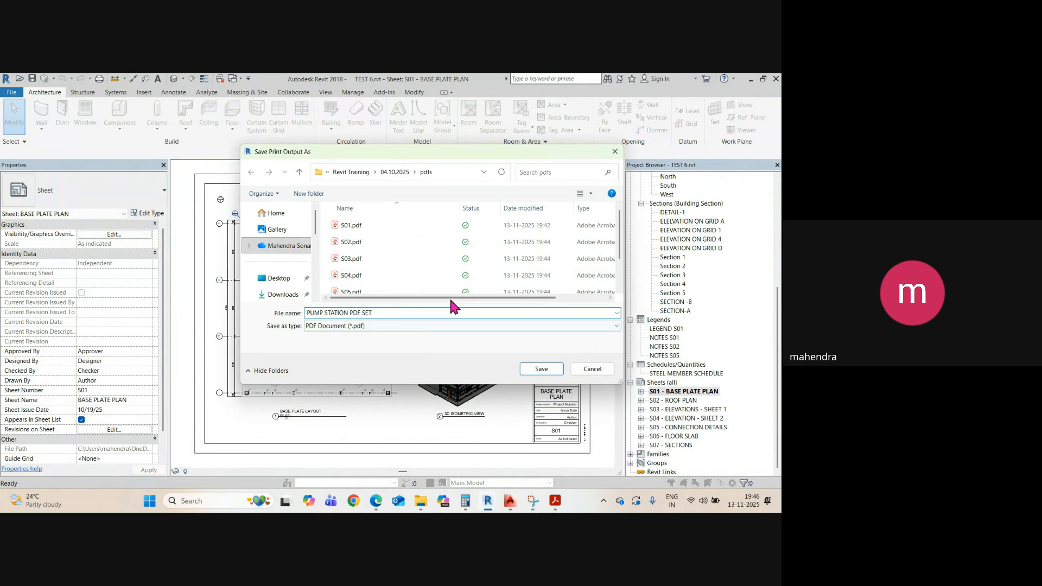
left_click(541, 369)
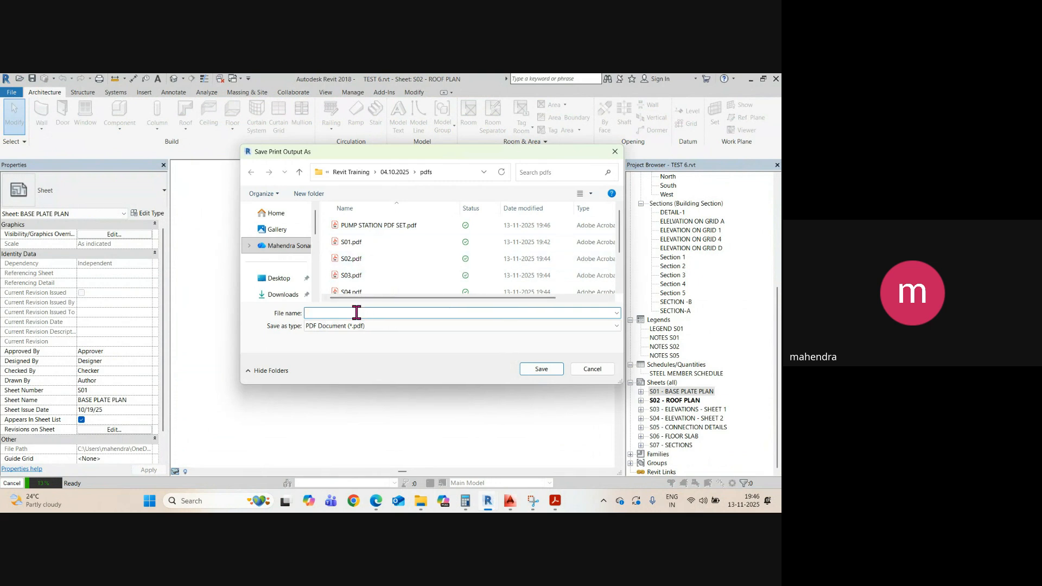
- Save the roof plan, two elevation sheets and connection details in the pdfs folder as 1, 2, 3 and 4
left_click(532, 372)
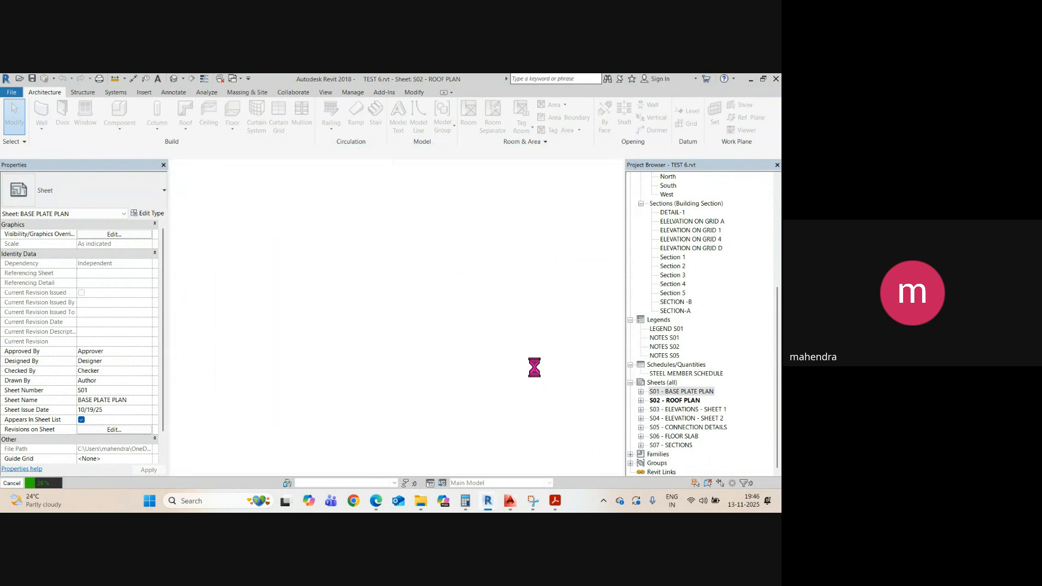
left_click(536, 369)
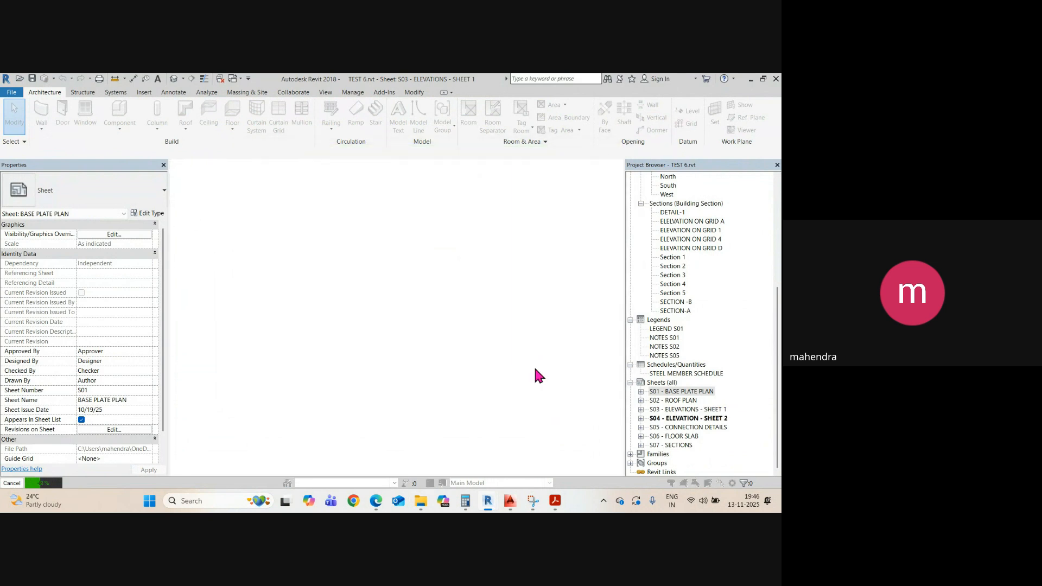
left_click(536, 369)
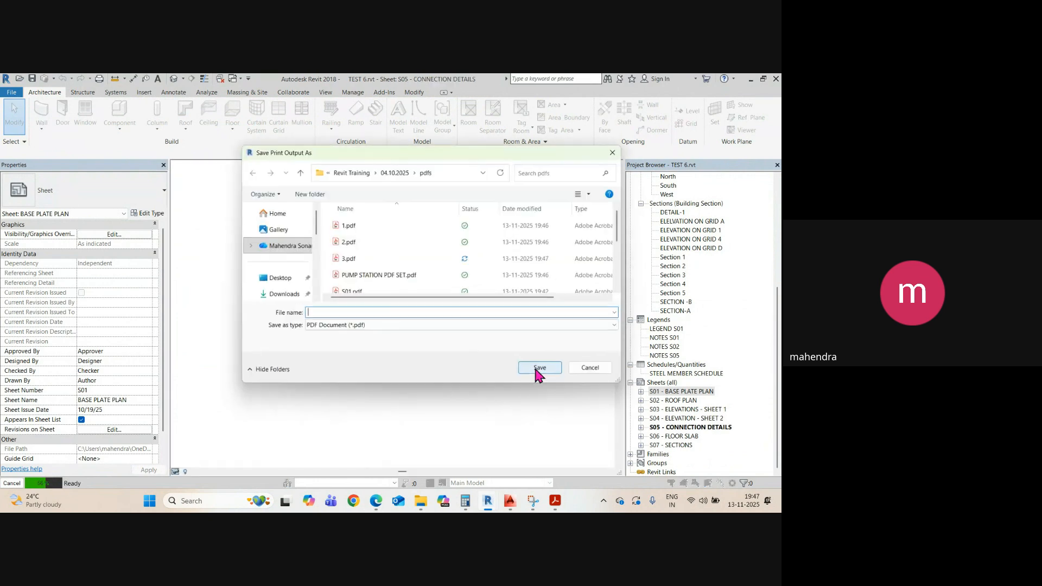
left_click(536, 370)
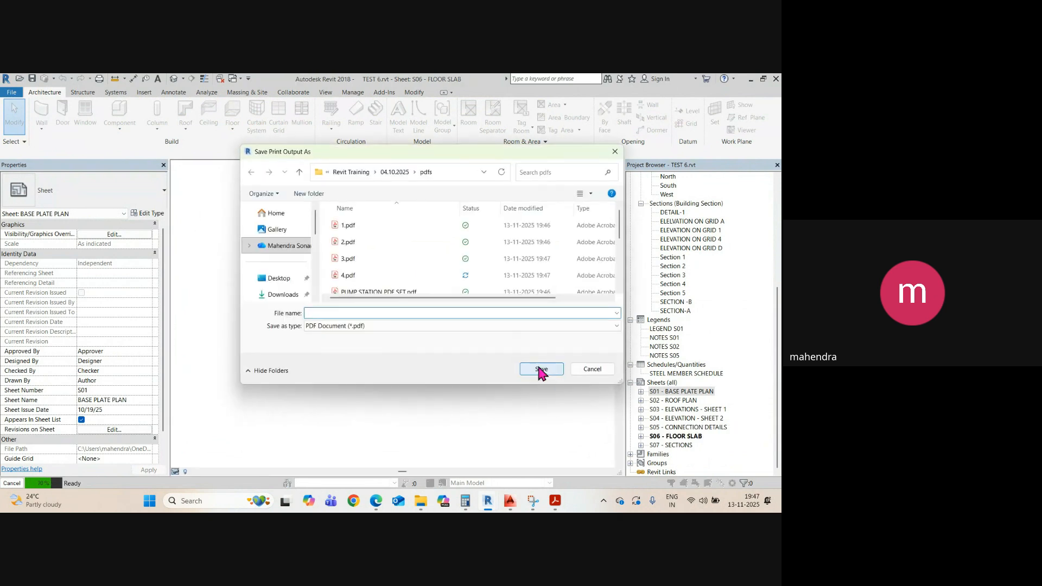
- Save the floor slab sheet as 6 and the sections sheet as 7 in the pdfs folder
left_click(324, 312)
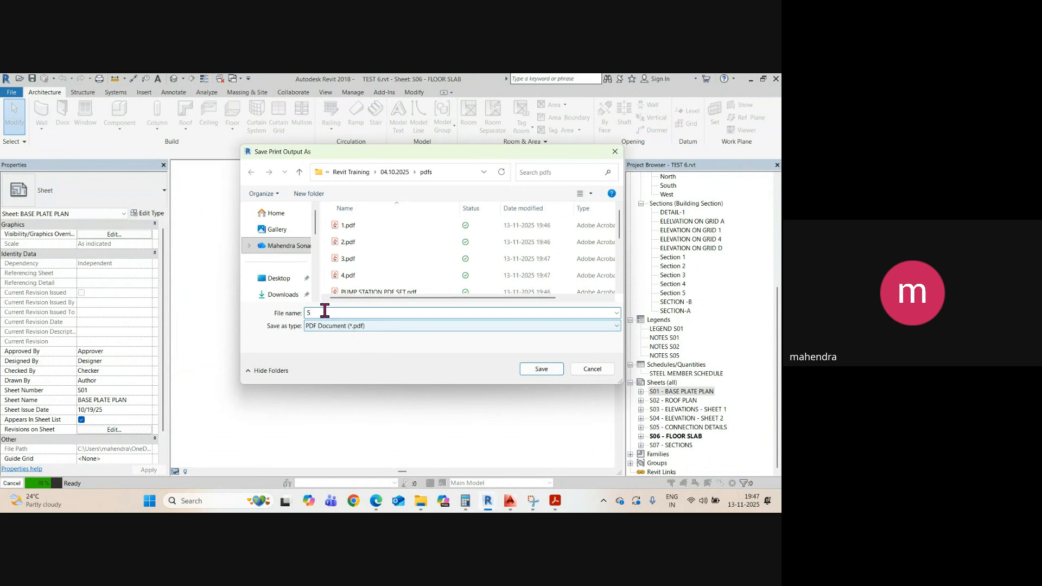
key("BackSpace")
type("6")
left_click(559, 371)
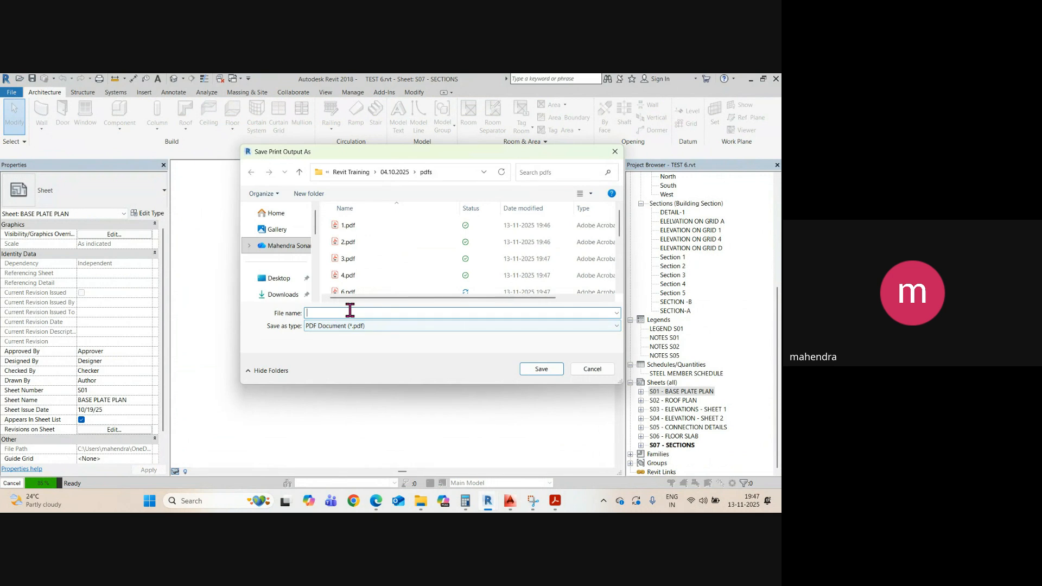
left_click(543, 369)
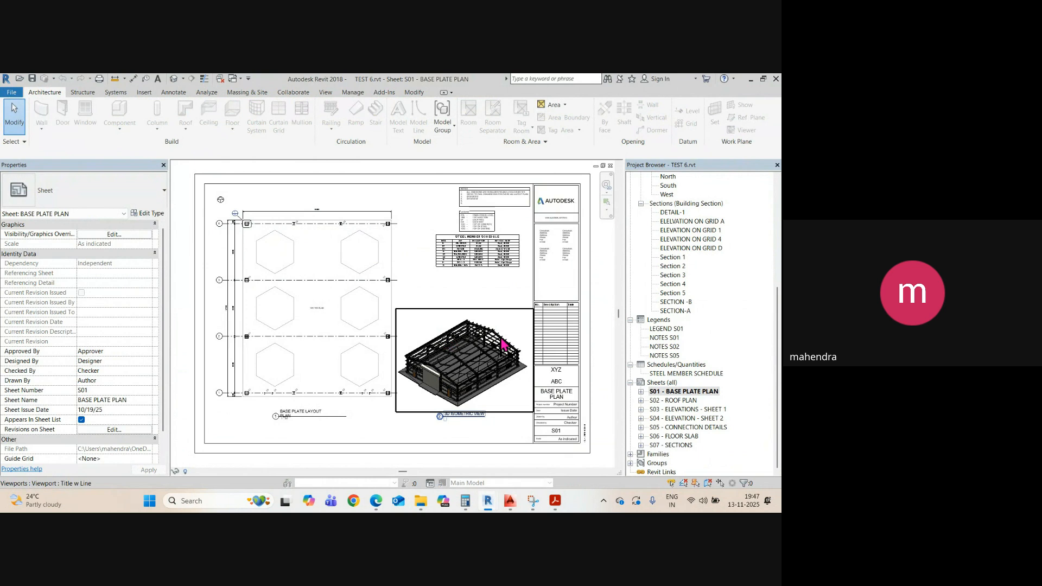
- Set up another print that combines the selected views/sheets into a single file
key("ctrl+p")
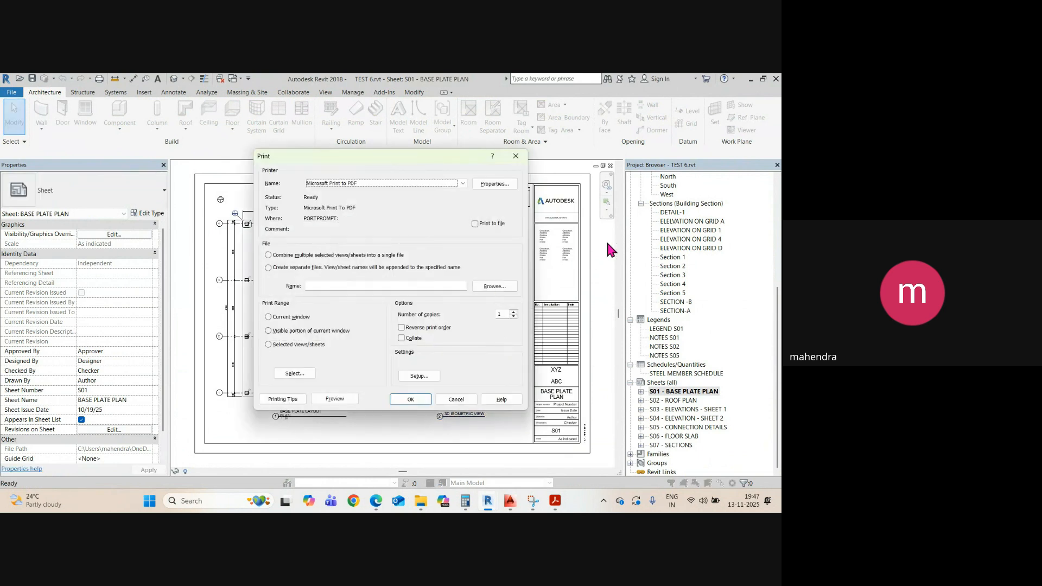
left_click(277, 255)
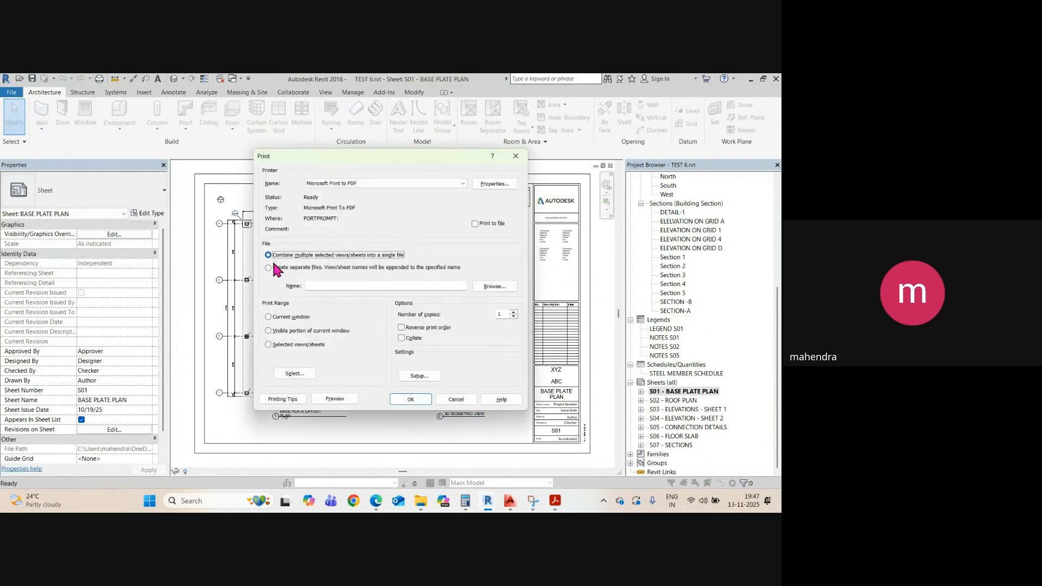
left_click(281, 346)
left_click(285, 372)
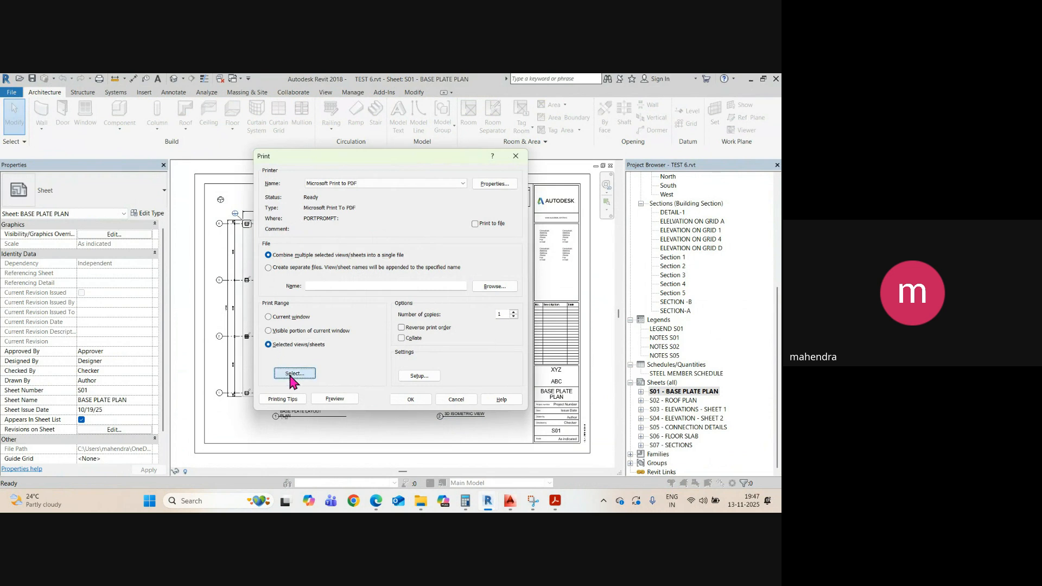
left_click(500, 287)
- Copy the pdfs folder's path from File Explorer and paste it as the output file name in Revit's print settings
mouse_move(426, 502)
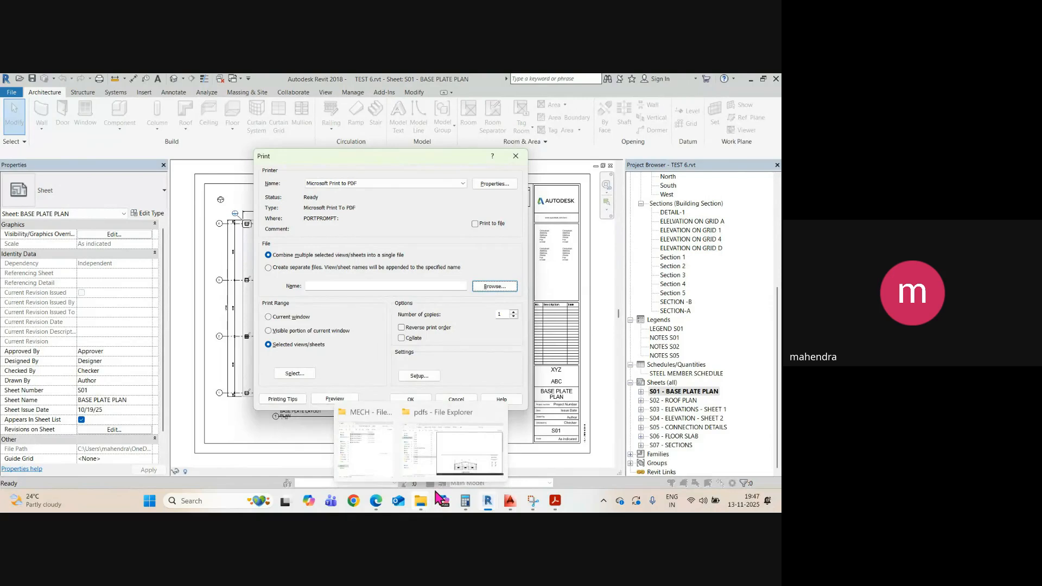
left_click(454, 462)
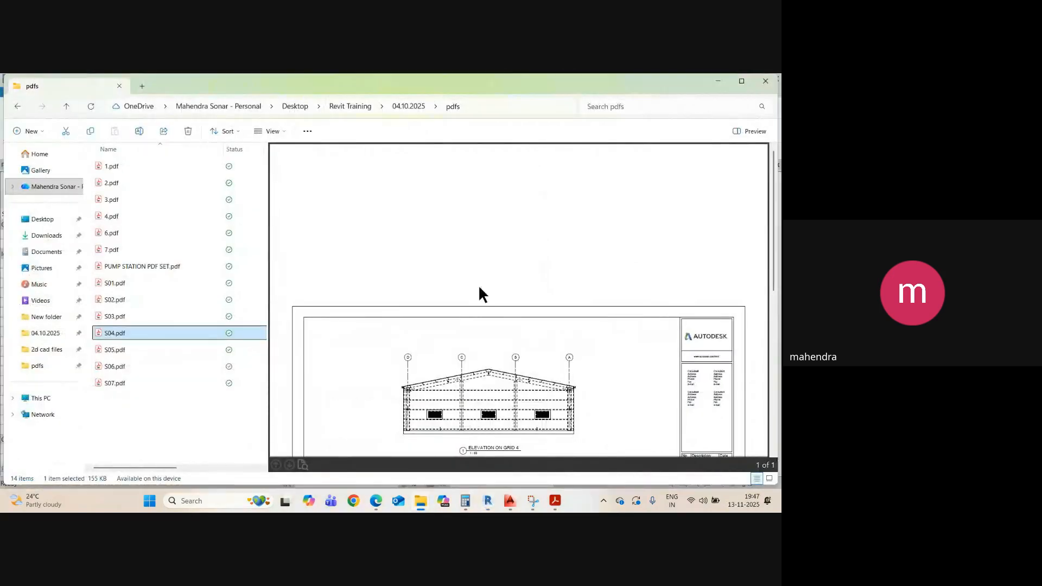
left_click(505, 107)
key("ctrl+c")
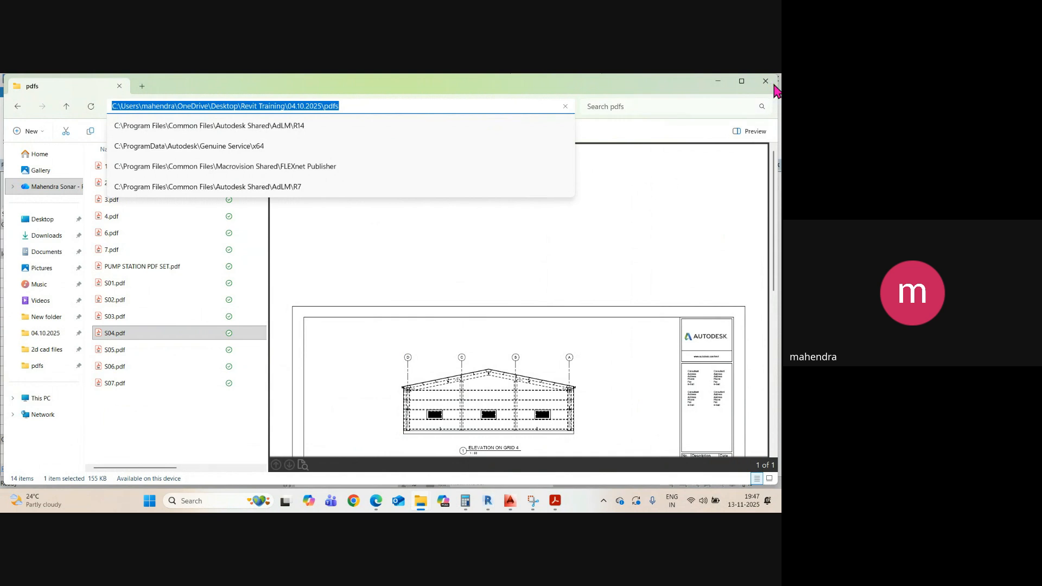
left_click(716, 76)
left_click(715, 79)
left_click(325, 286)
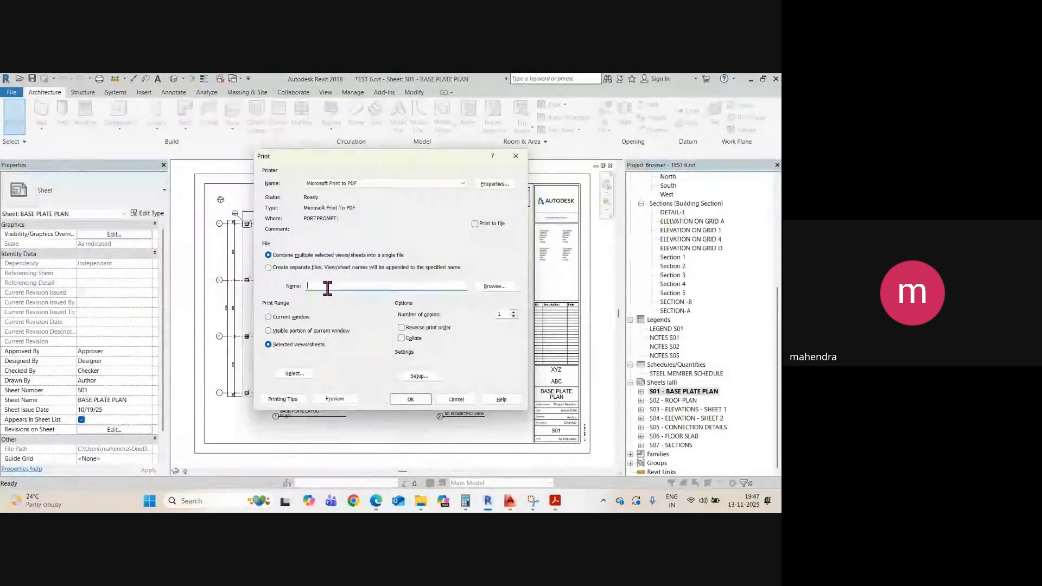
key("ctrl+v")
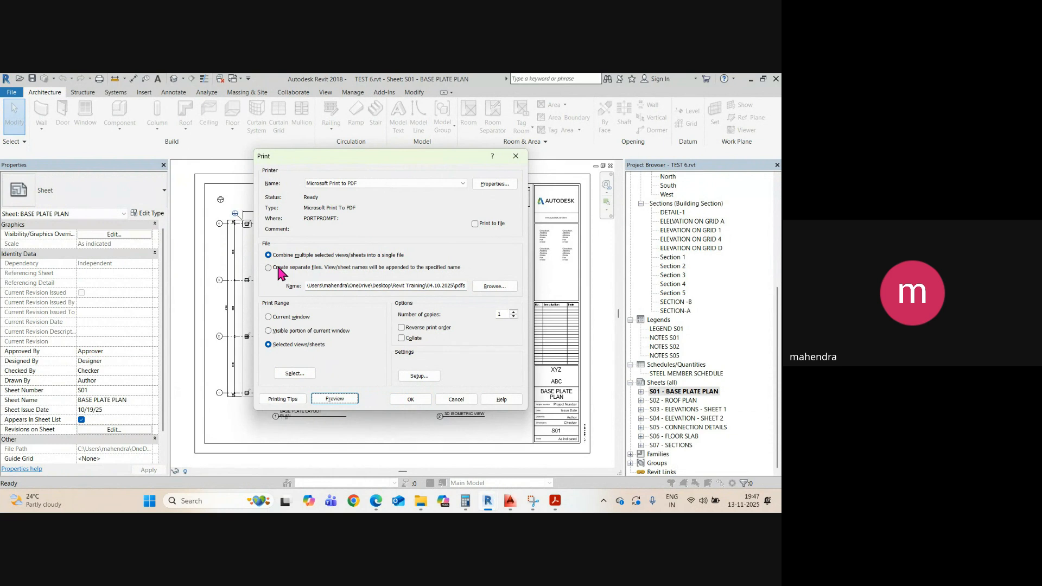
- Examine the orientation and paper size options of Microsoft Print to PDF for the current window, and close the print settings
left_click(282, 318)
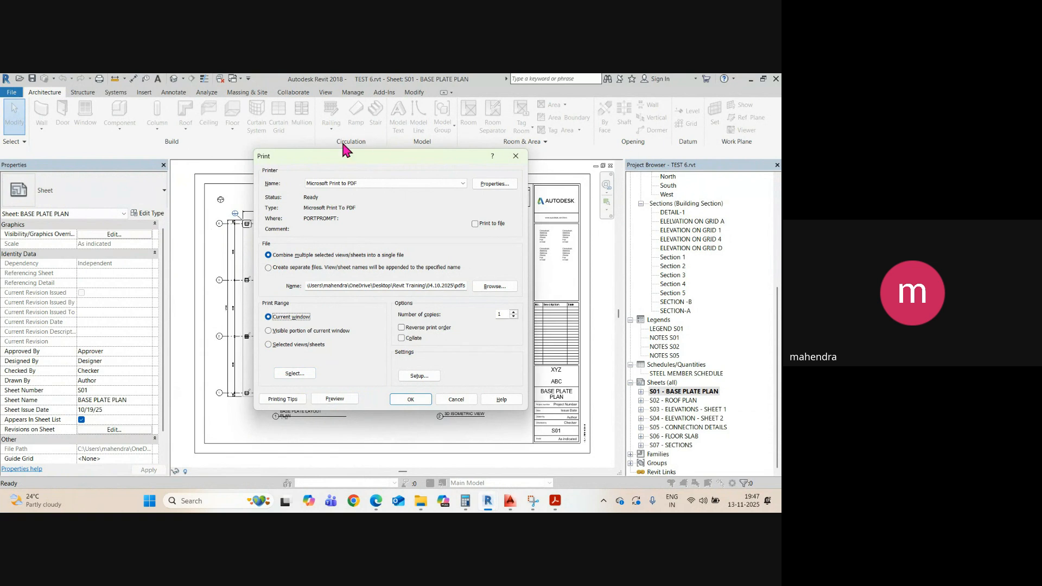
left_click(508, 186)
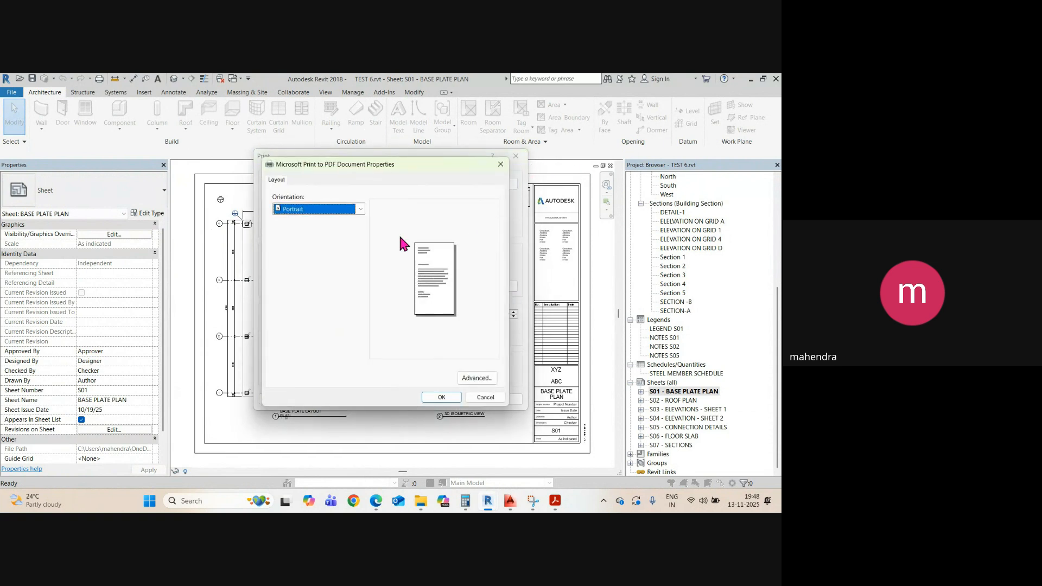
left_click(355, 211)
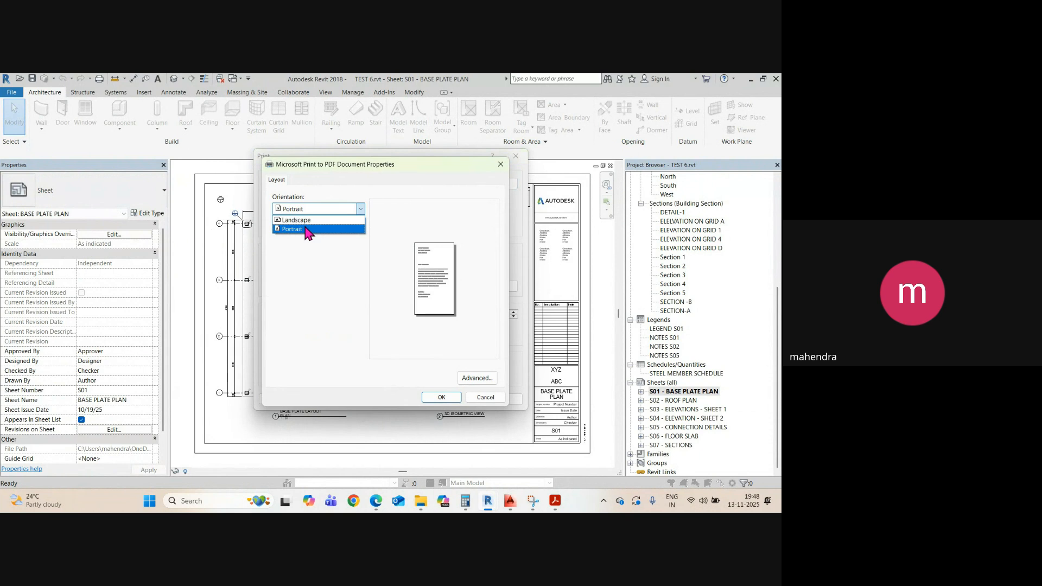
left_click(306, 228)
left_click(477, 378)
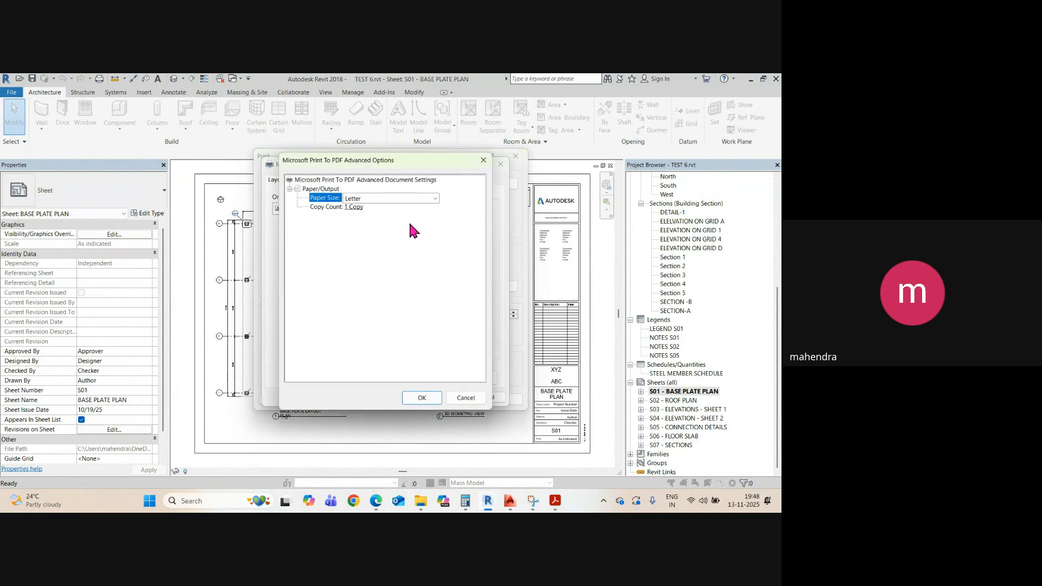
left_click(408, 198)
scroll(395, 321, "up", 2)
scroll(392, 347, "down", 2)
scroll(385, 397, "up", 1)
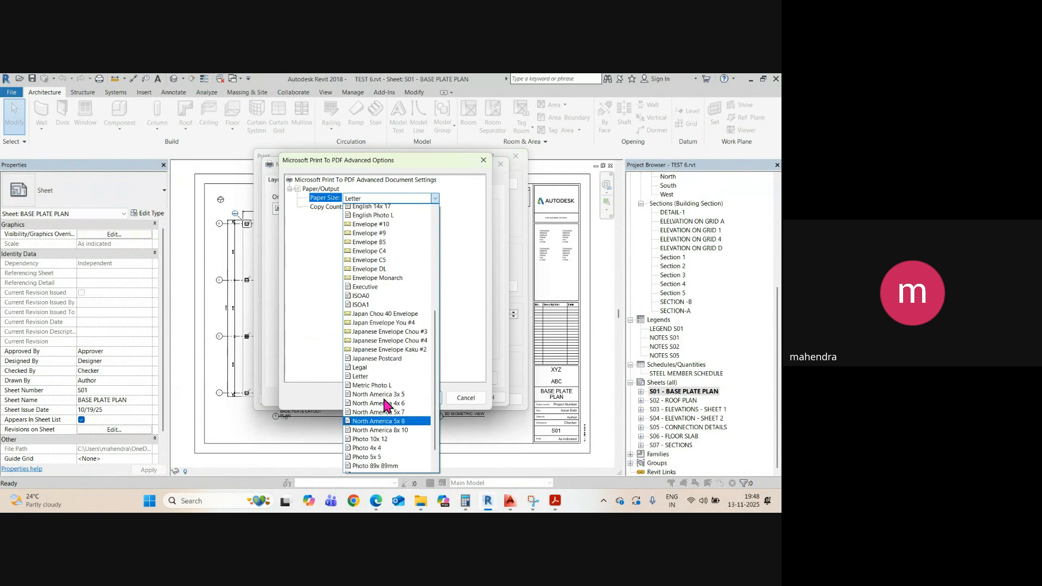
scroll(385, 400, "down", 1)
scroll(389, 326, "up", 8)
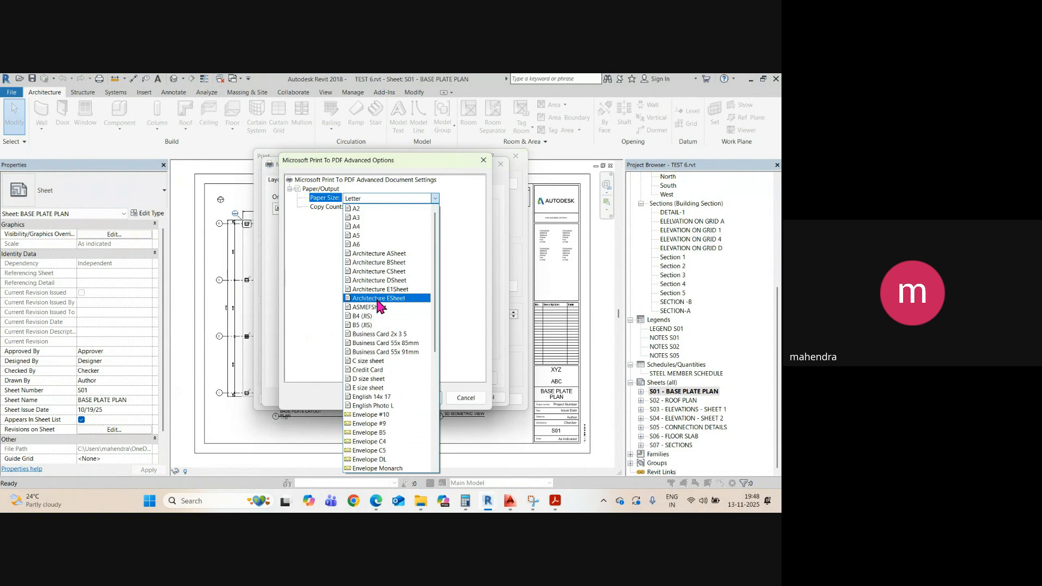
left_click(483, 160)
left_click(483, 160)
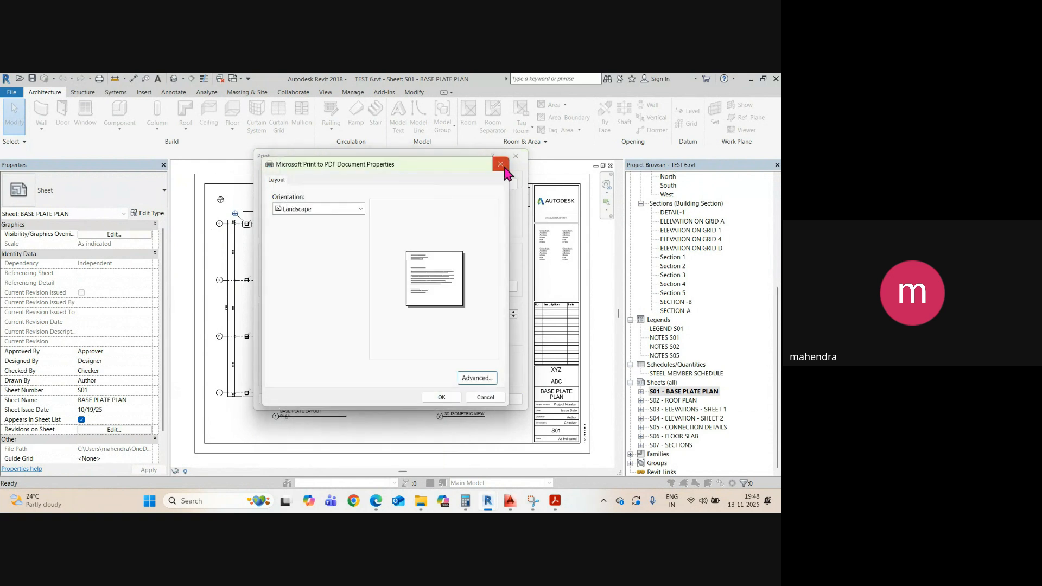
left_click(500, 164)
left_click(515, 162)
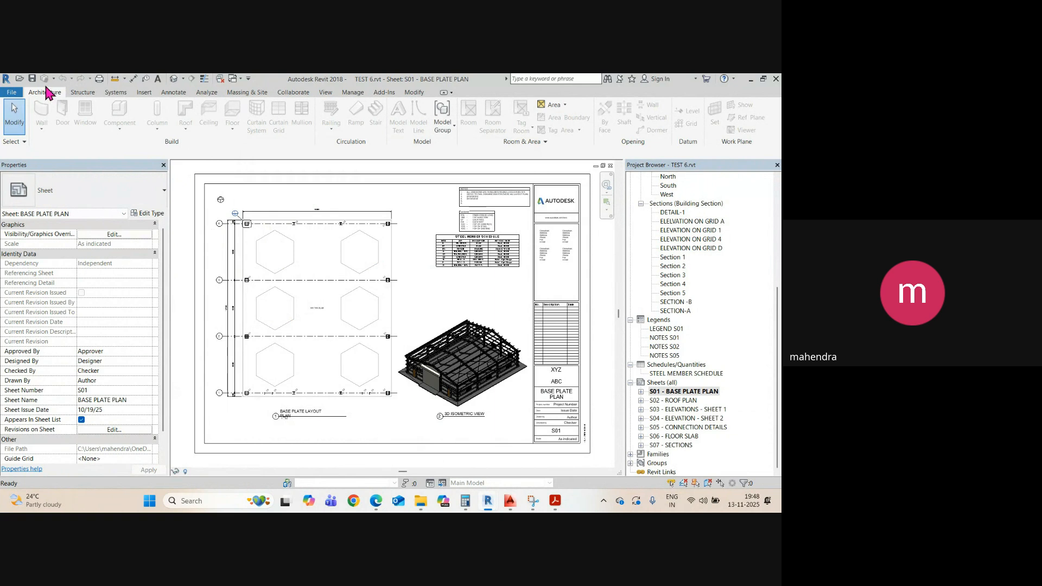
left_click(13, 93)
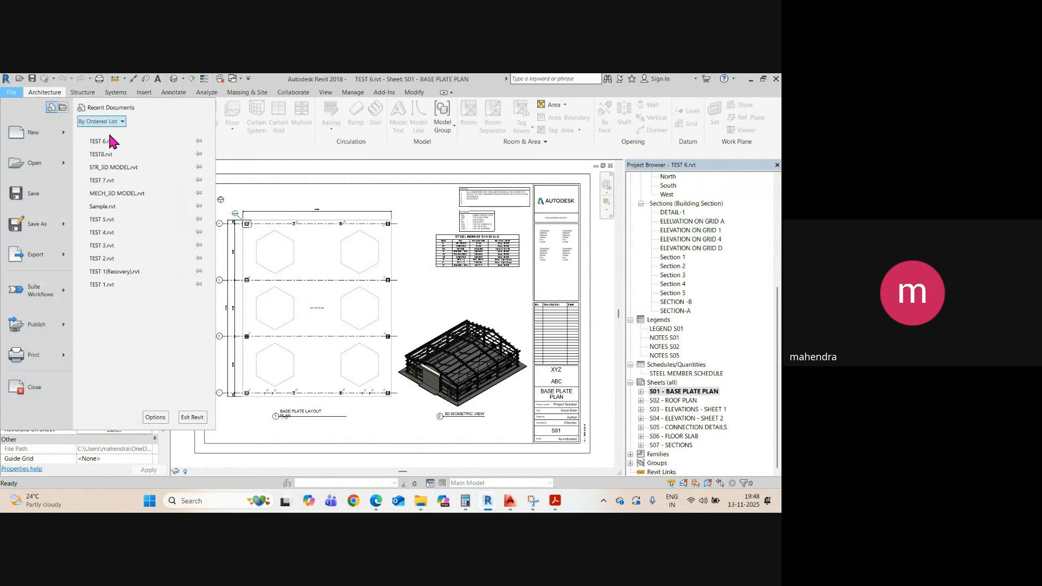
left_click(436, 220)
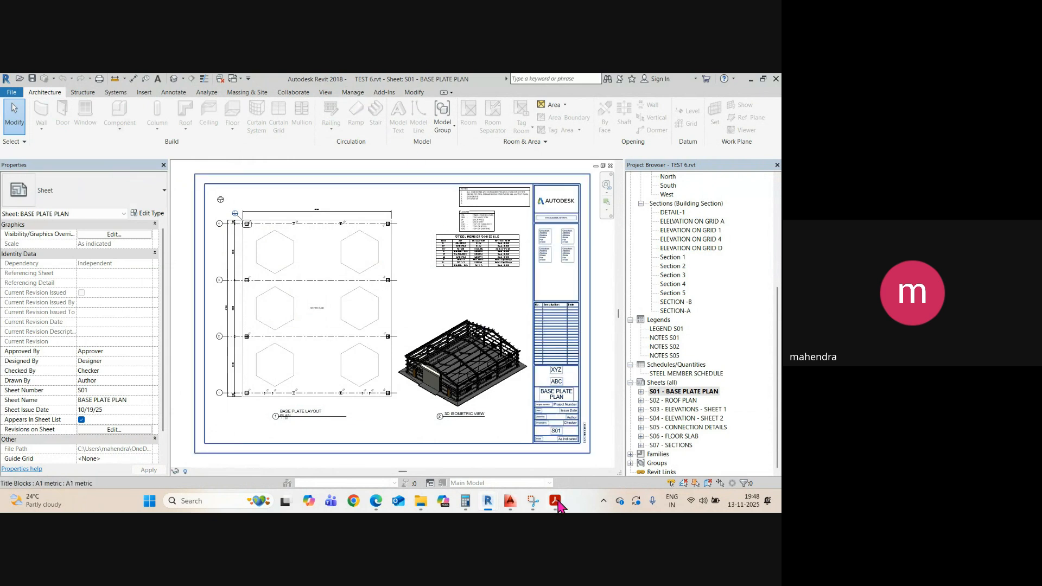
- Switch to the Google Meet window and show the list of meeting participants
mouse_move(379, 502)
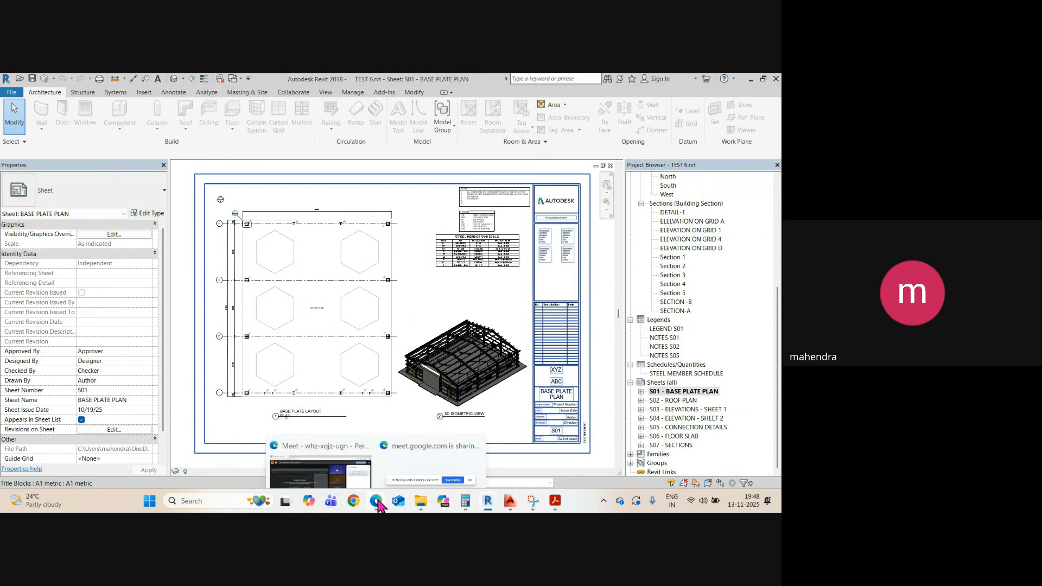
left_click(327, 465)
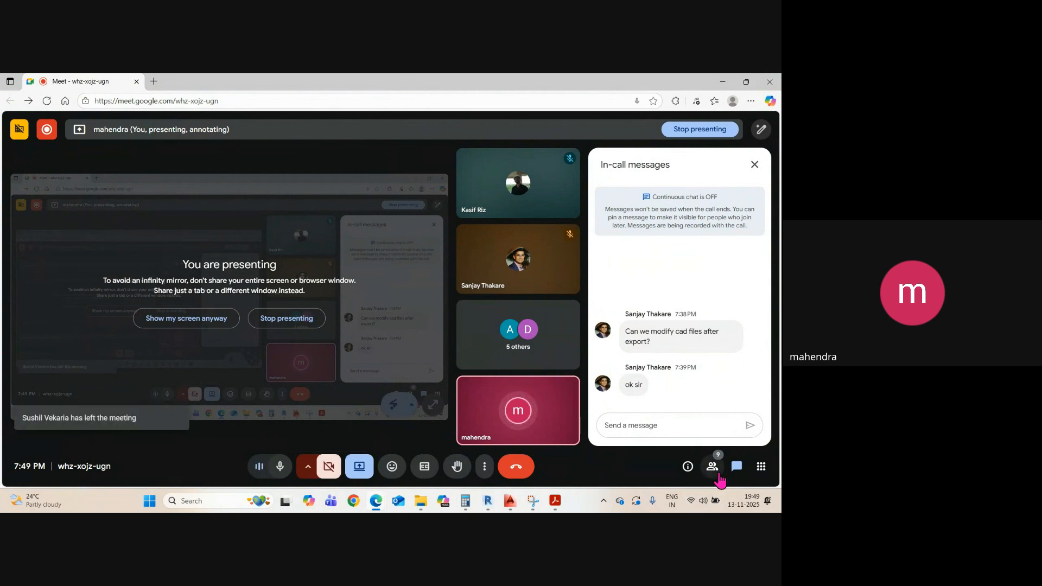
left_click(713, 468)
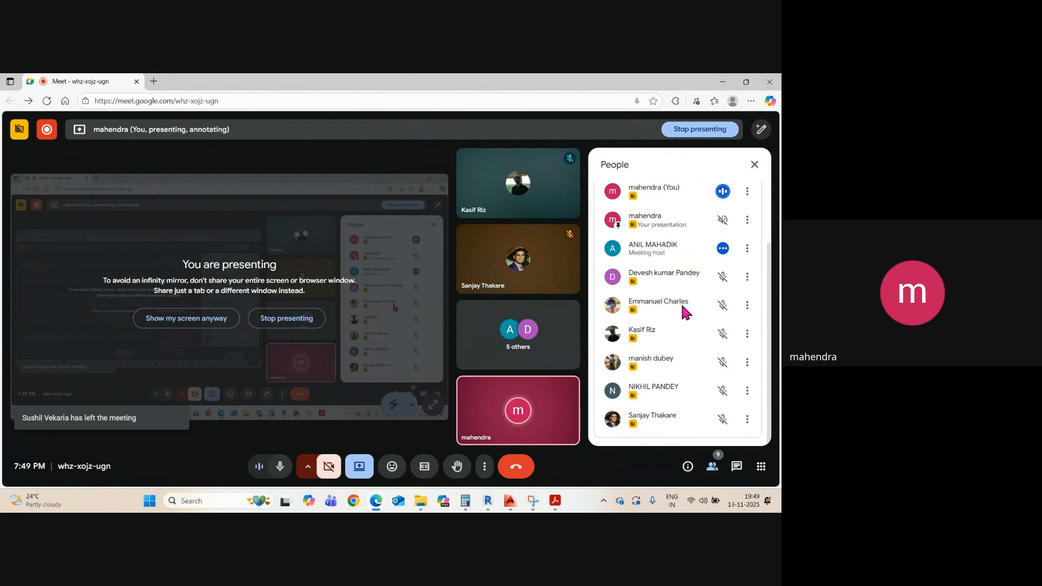
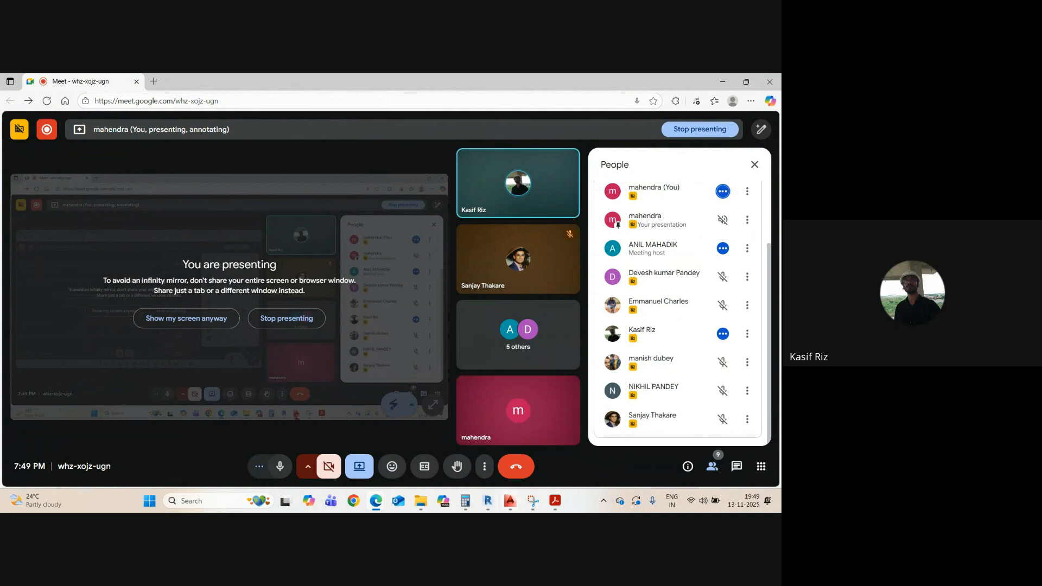
- Switch back to the TEST 6 model in Revit, open its default 3D view and orient it to the top
mouse_move(487, 501)
left_click(470, 468)
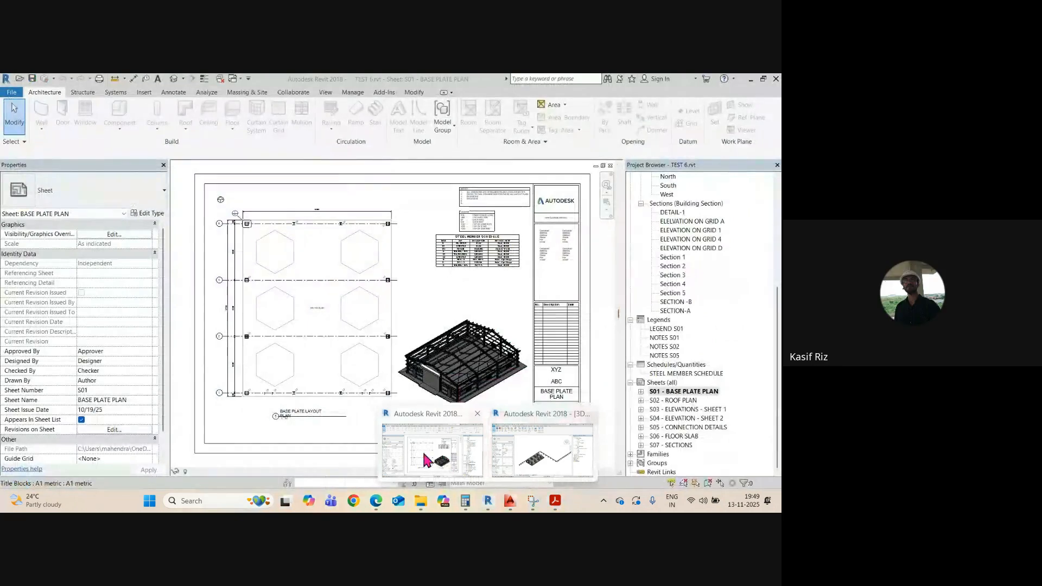
left_click(174, 80)
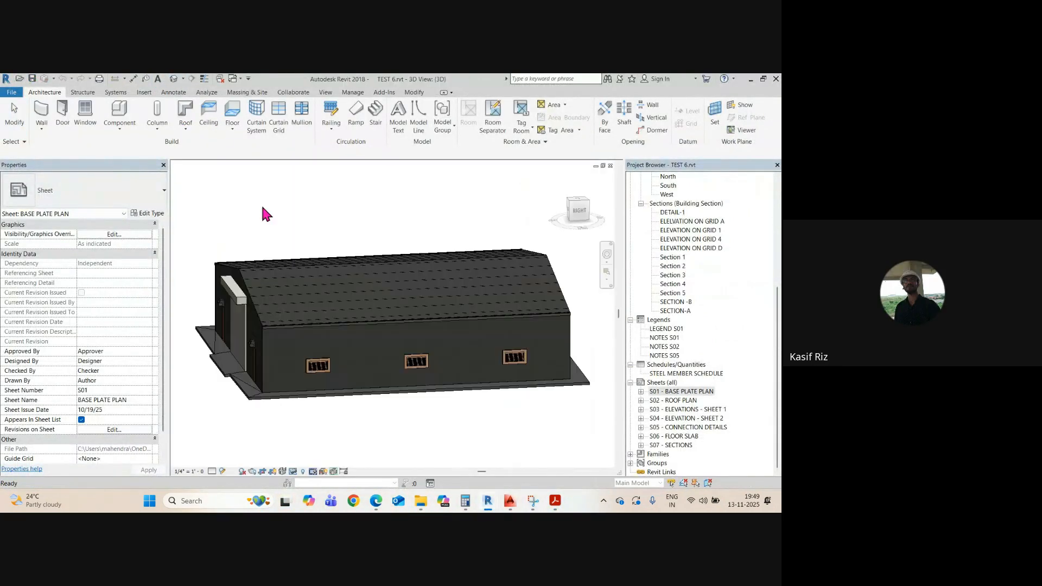
middle_click_drag(315, 391, 372, 421, "shift")
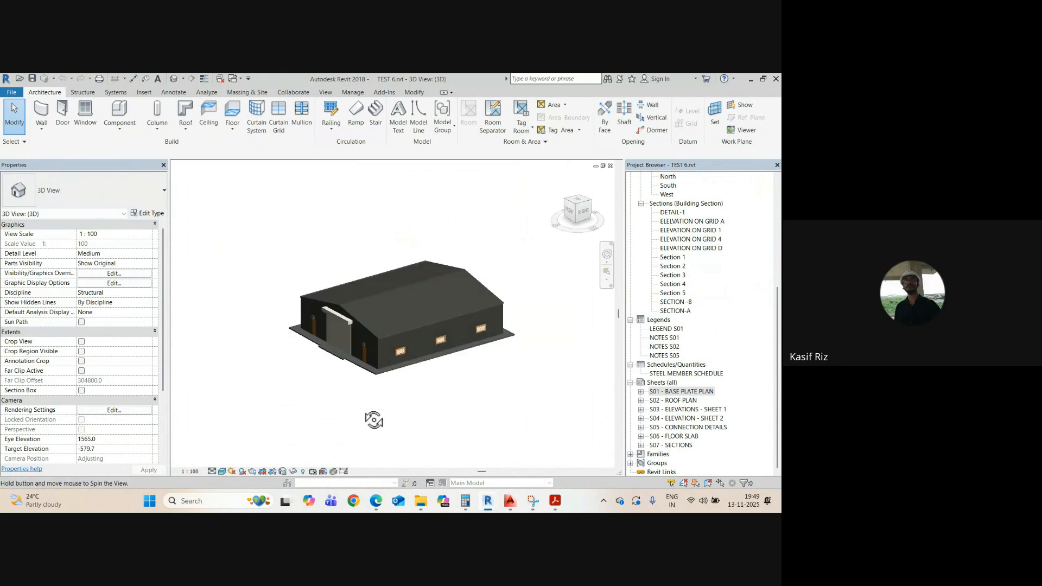
scroll(384, 407, "up", 5)
scroll(447, 380, "up", 1)
middle_click_drag(447, 380, 234, 435)
scroll(235, 435, "down", 2)
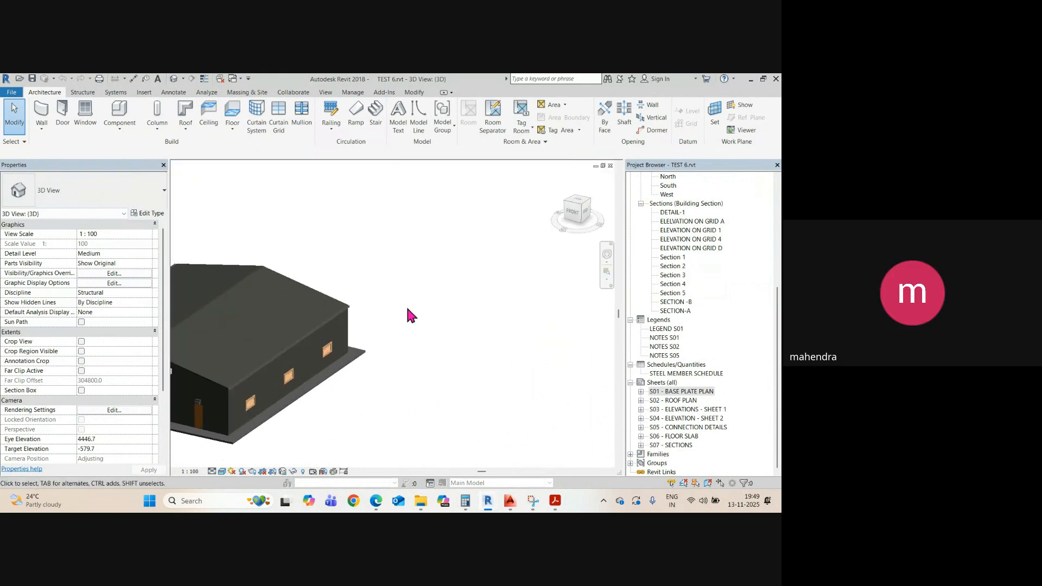
left_click(578, 203)
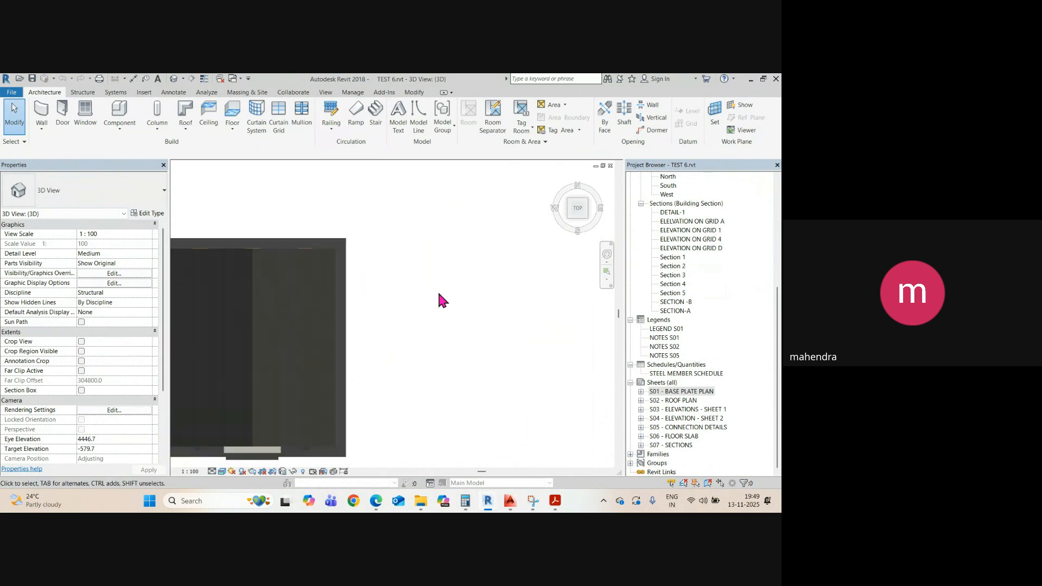
- Create a structural floor of type 300 THK SLAB beside the building from a rectangular boundary about 16500 by 15500 mm
left_click(82, 93)
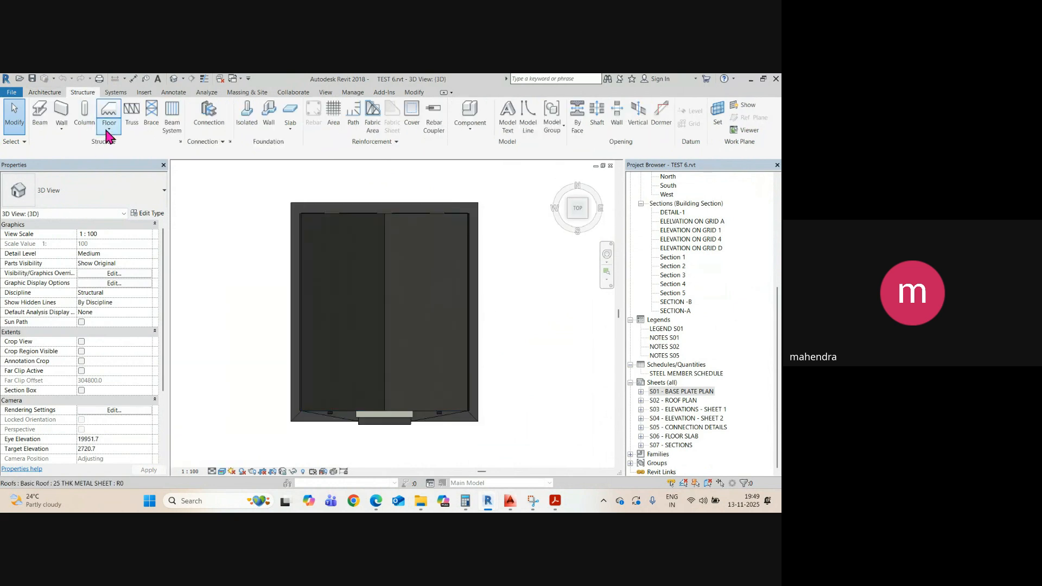
left_click(109, 128)
left_click(130, 149)
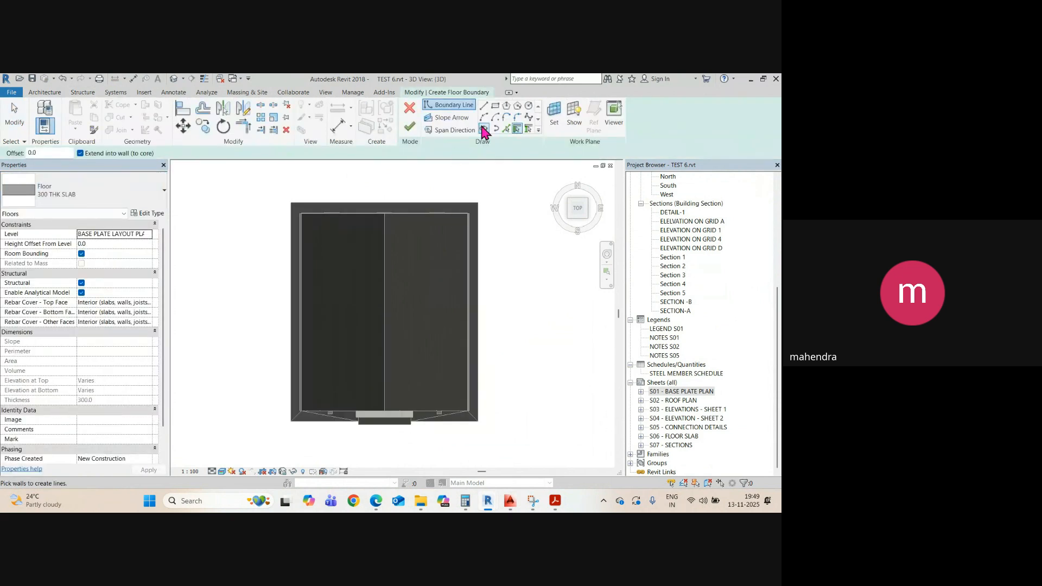
left_click(495, 107)
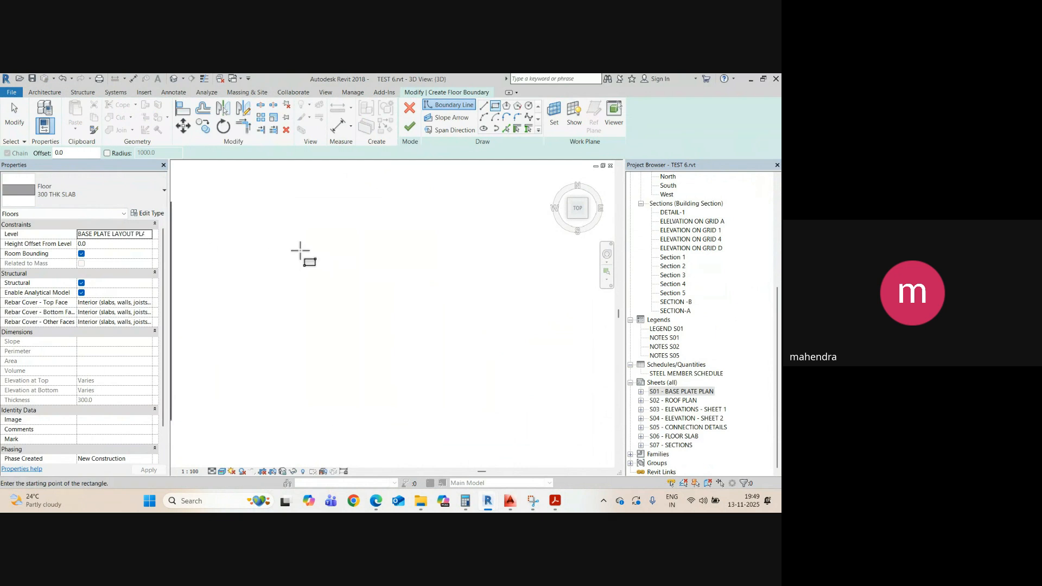
left_click(477, 407)
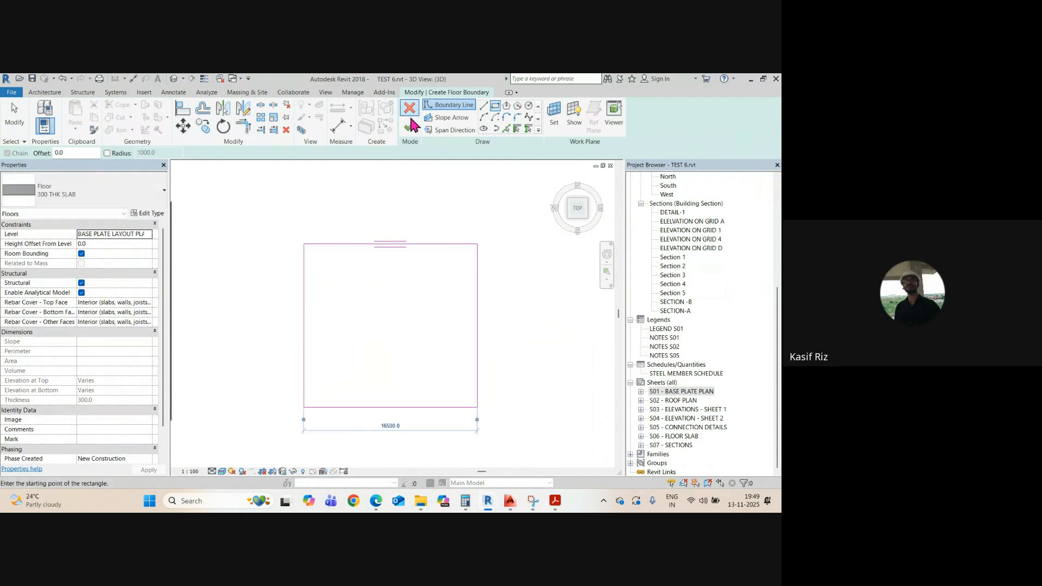
left_click(410, 129)
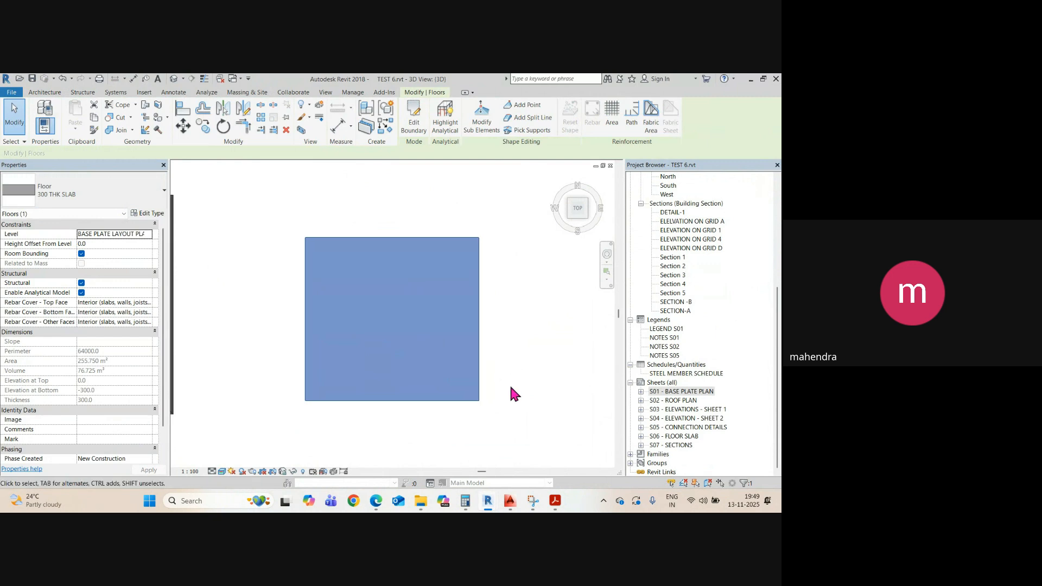
left_click(510, 388)
middle_click_drag(517, 432, 461, 232, "shift")
scroll(380, 386, "up", 6)
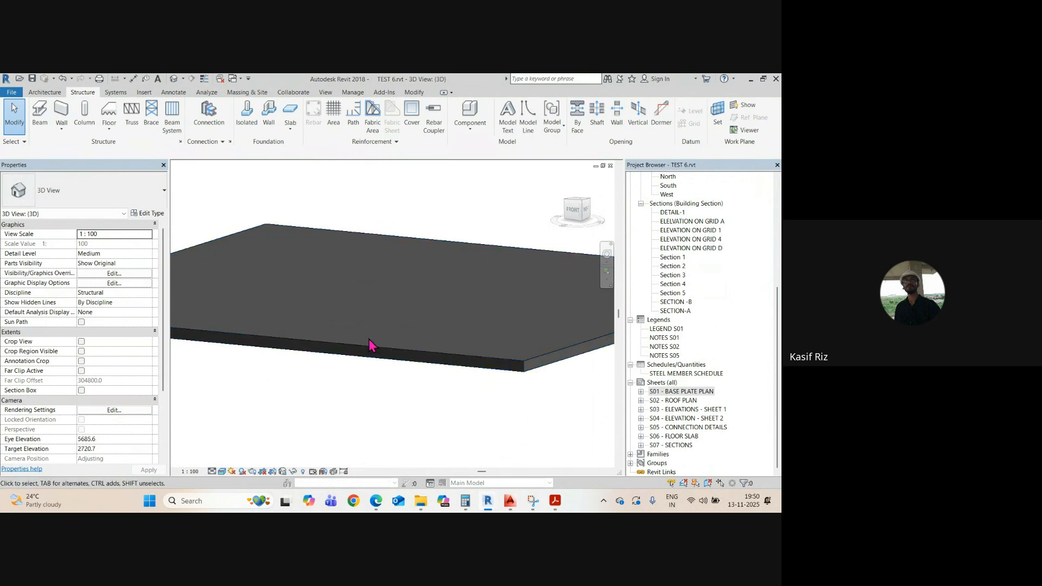
scroll(372, 344, "down", 3)
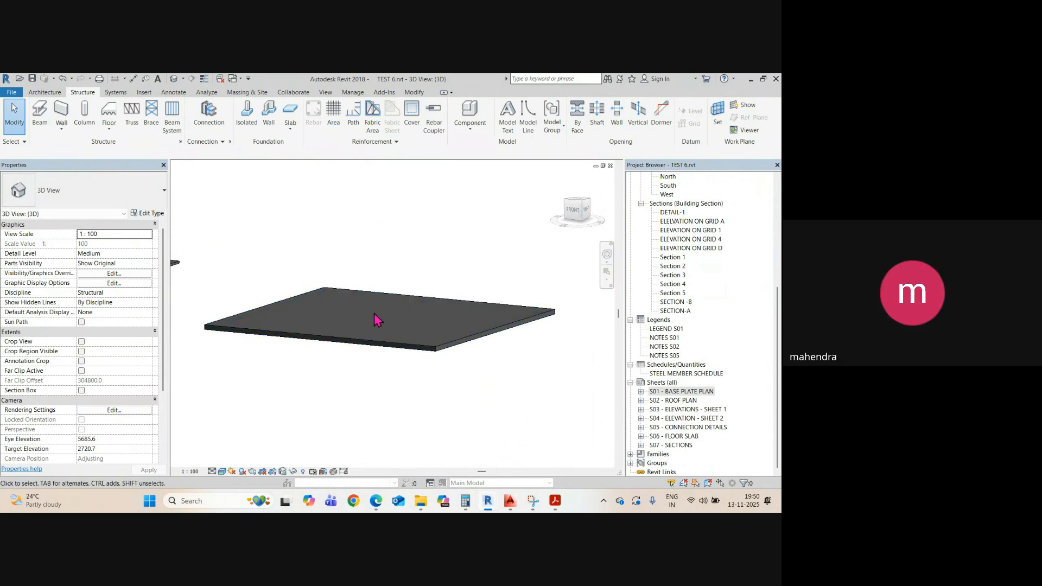
middle_click_drag(377, 319, 378, 268, "shift")
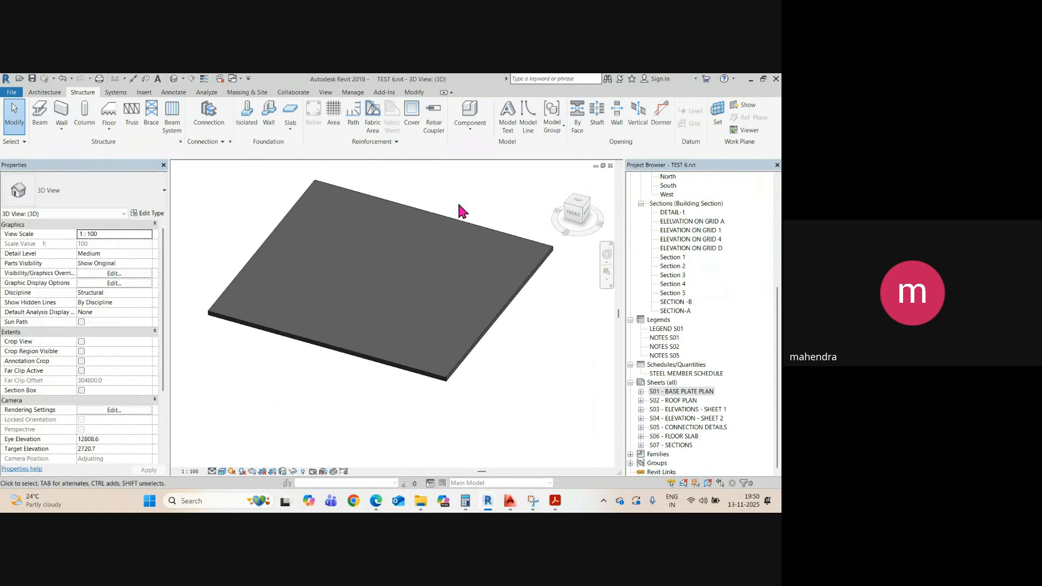
left_click(466, 130)
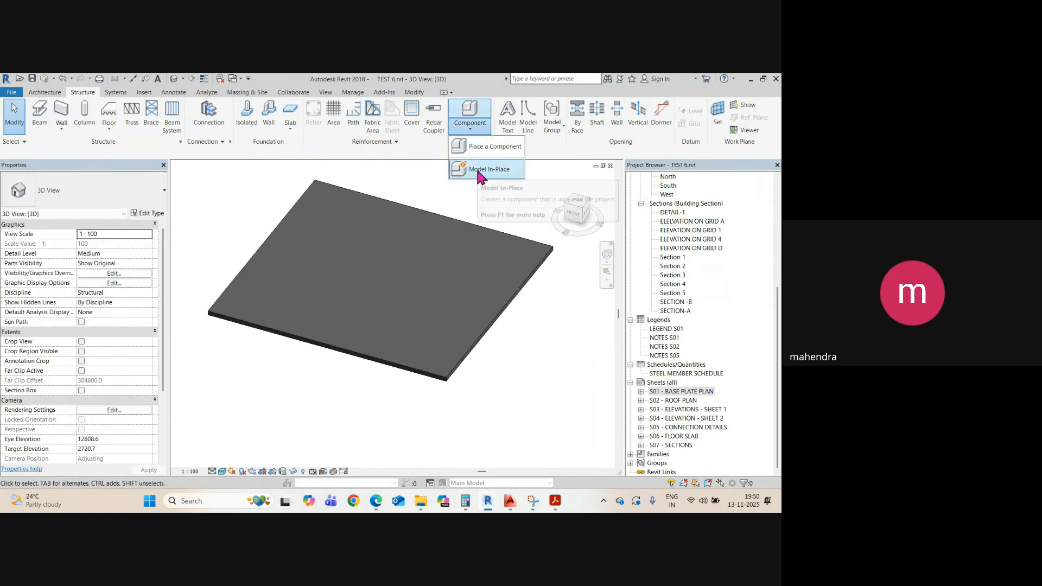
left_click(477, 169)
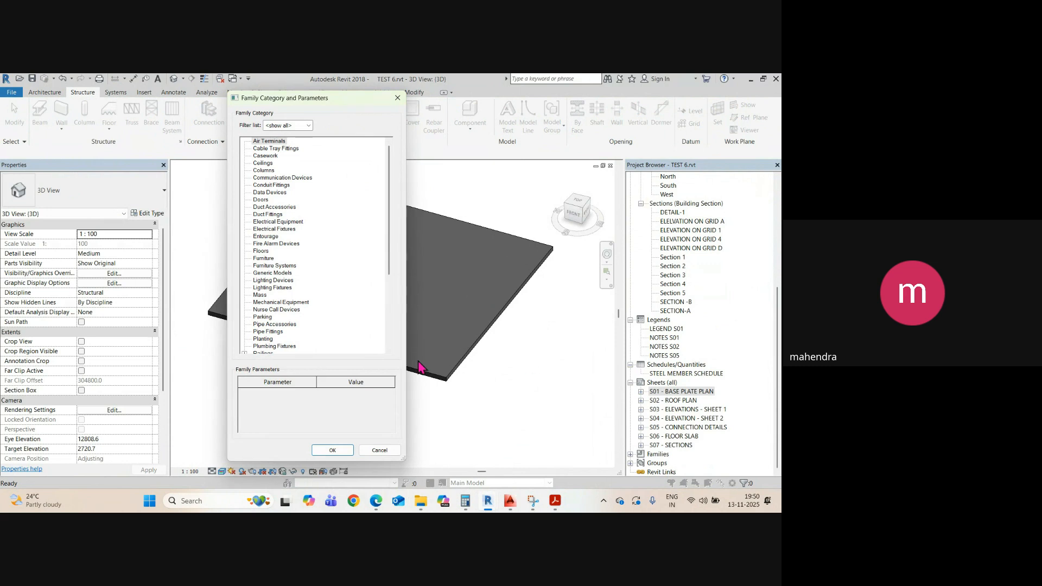
left_click(379, 450)
left_click(465, 356)
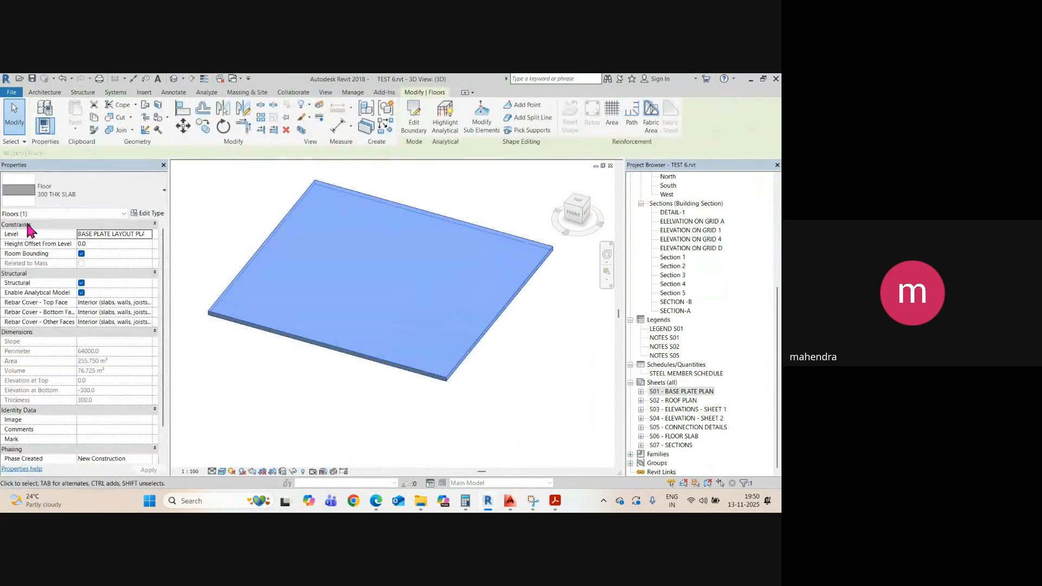
left_click(374, 438)
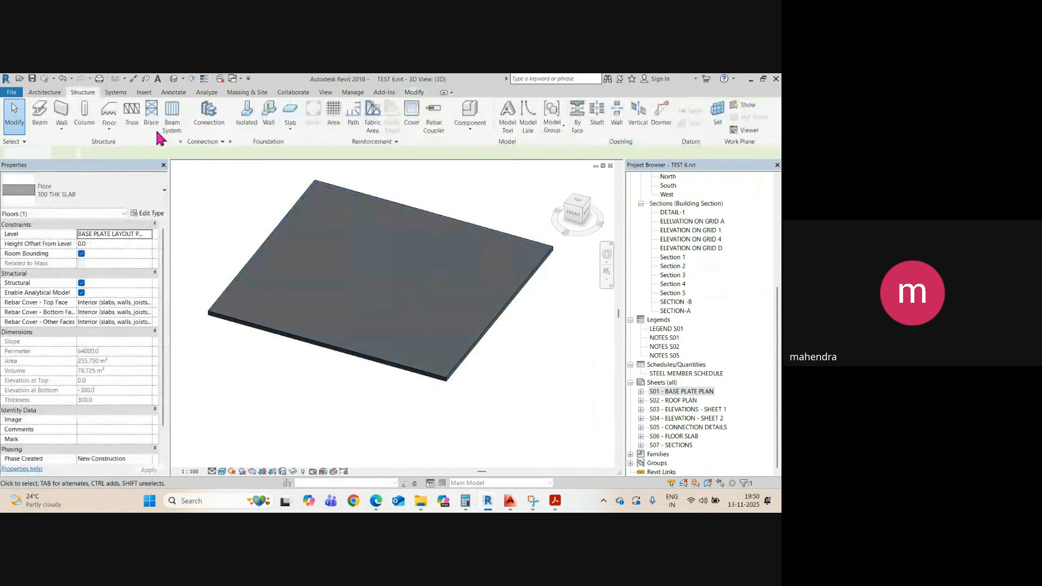
- Start an in-place component in the Floors category and name it TRE
left_click(84, 94)
left_click(468, 131)
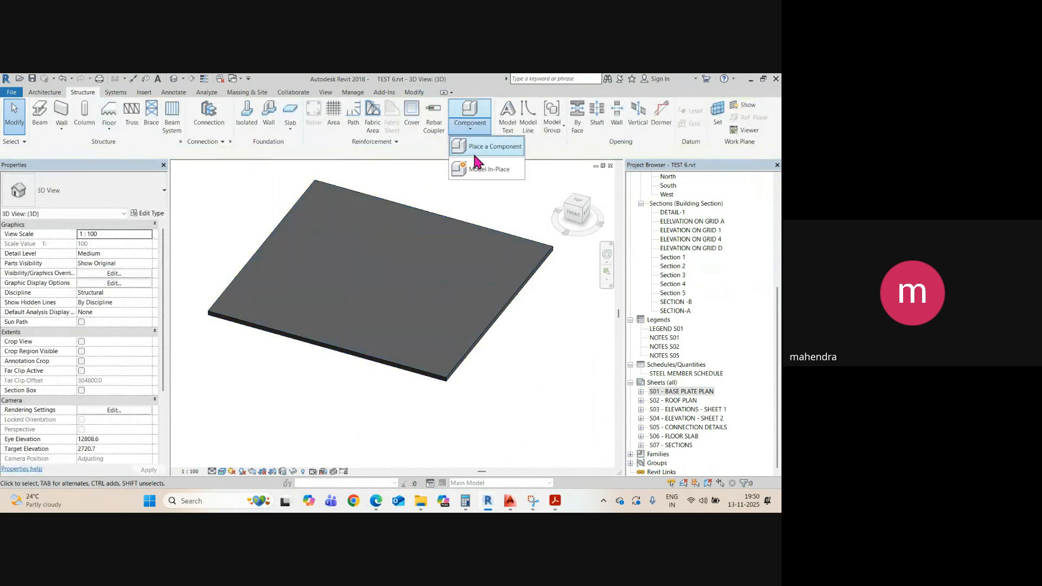
left_click(479, 170)
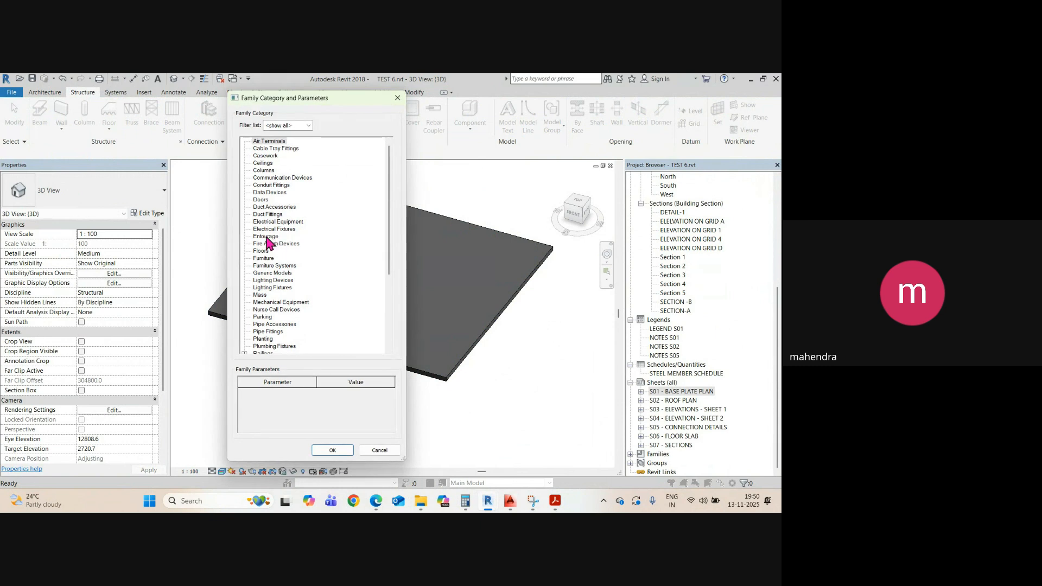
left_click(267, 238)
key("Down")
left_click(264, 252)
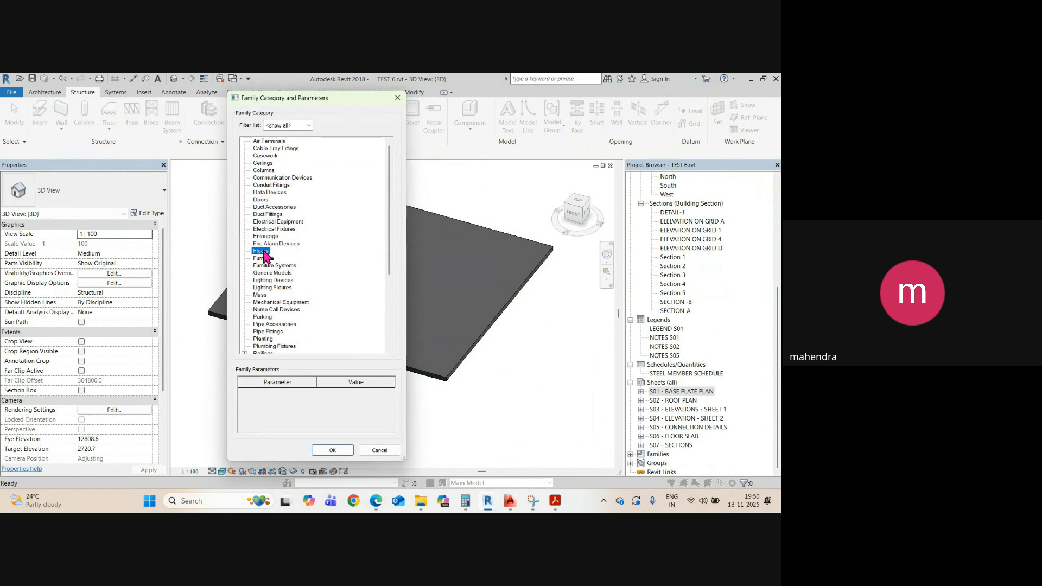
left_click(332, 451)
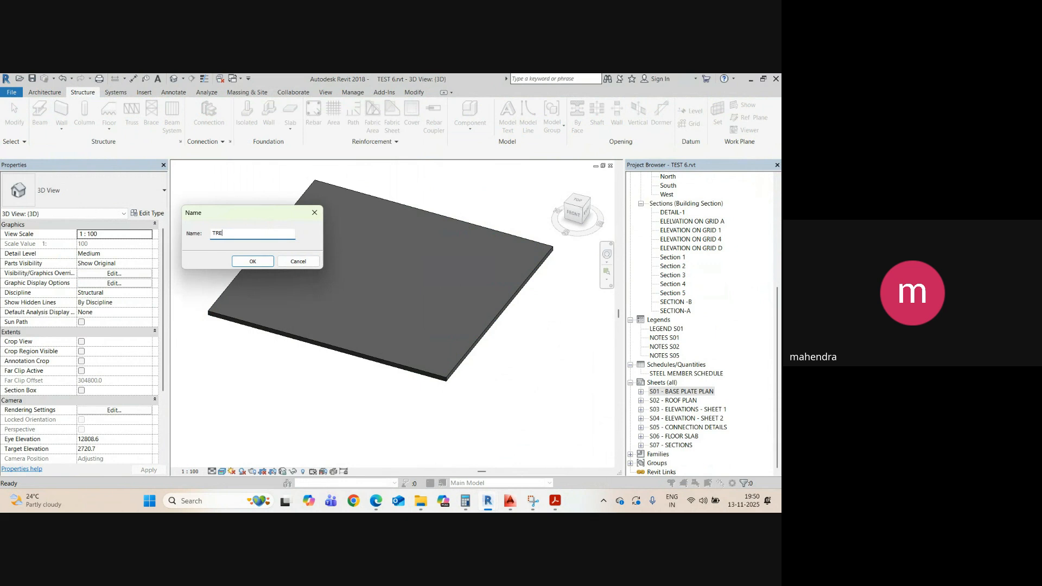
left_click(253, 262)
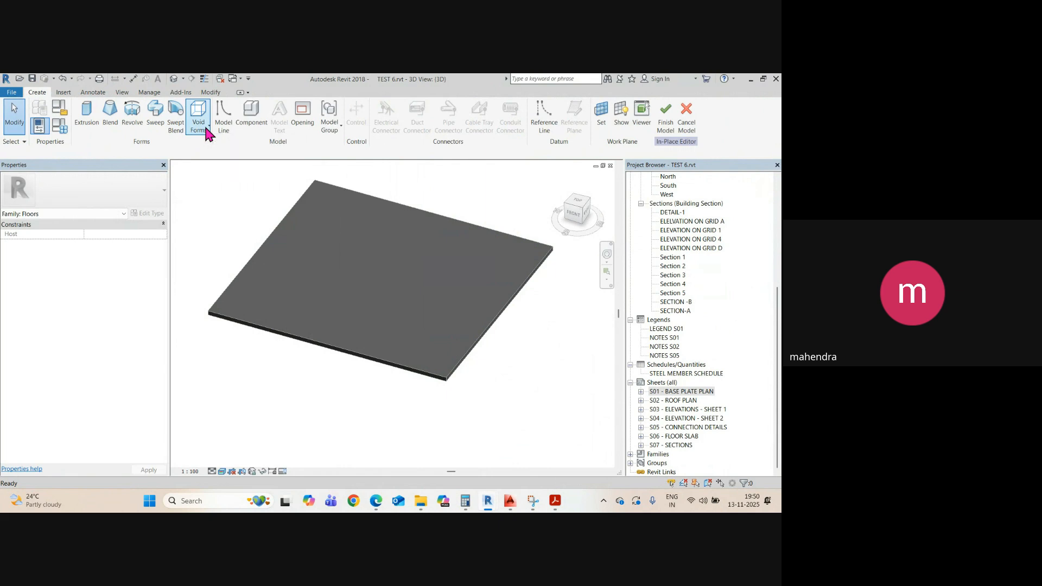
- Begin a void sweep in the in-place model and pick the slab's top perimeter edges as its path
left_click(206, 132)
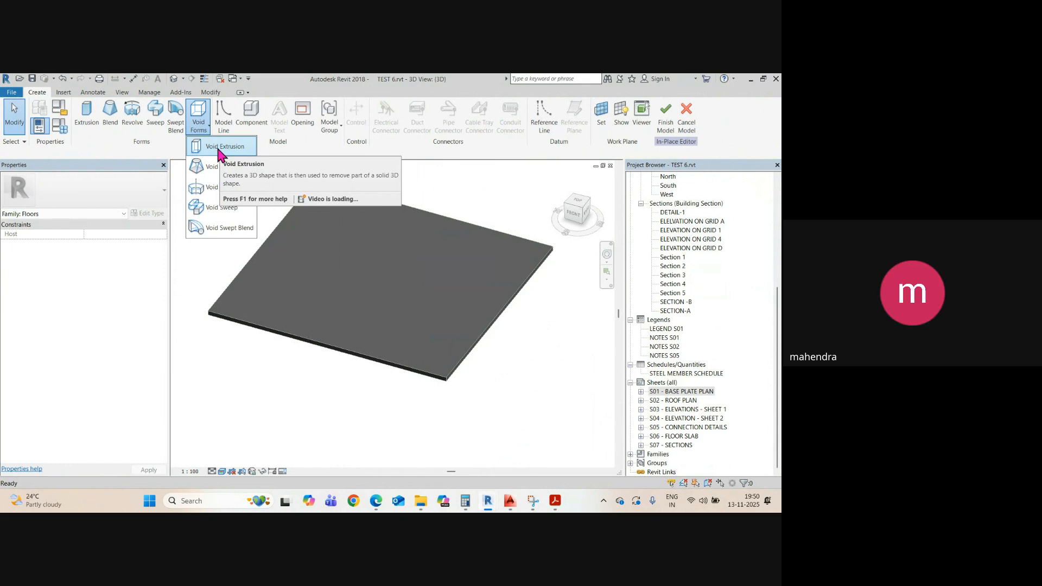
left_click(216, 209)
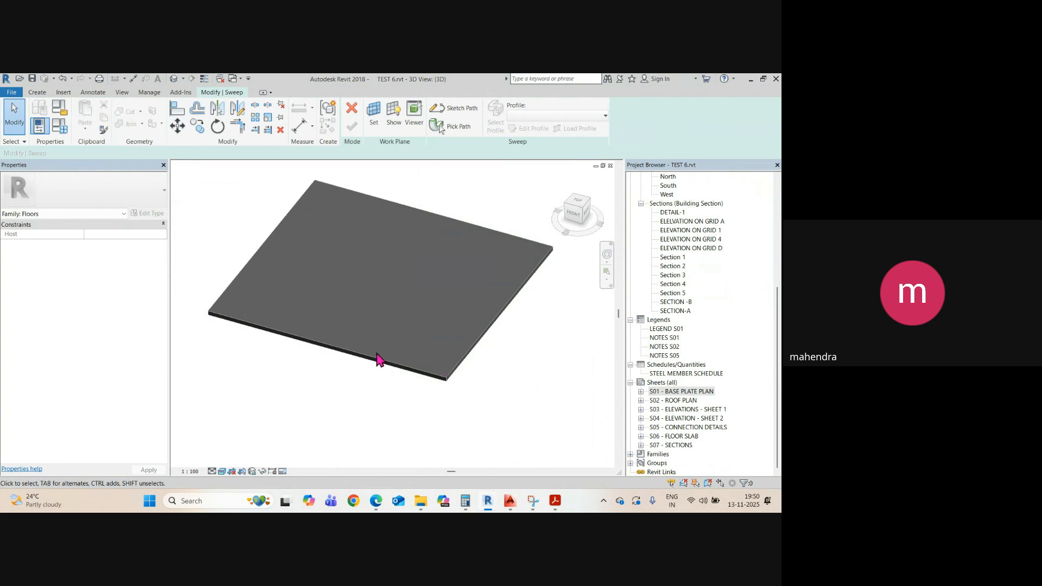
left_click(453, 130)
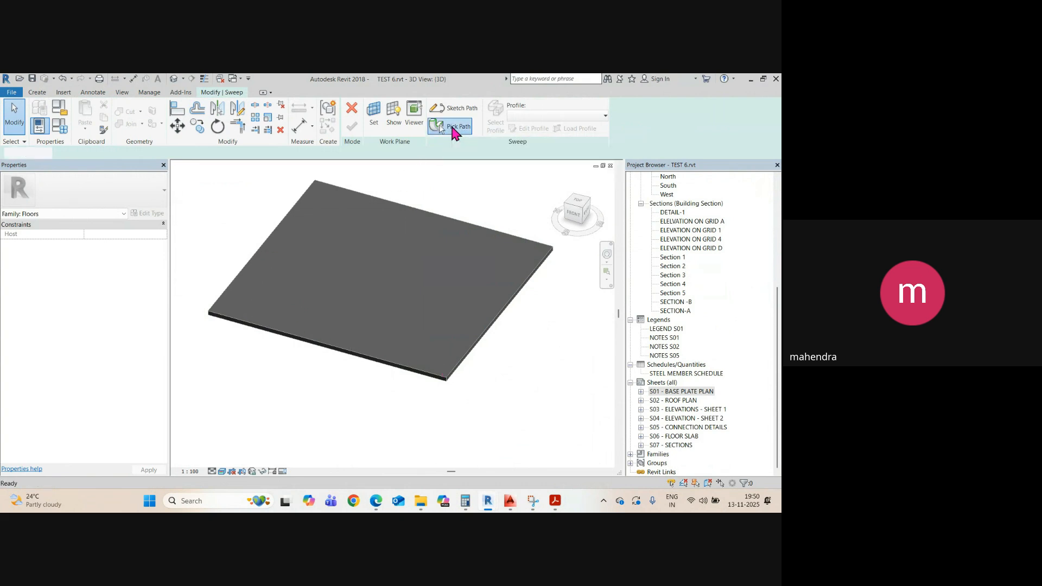
left_click(390, 370)
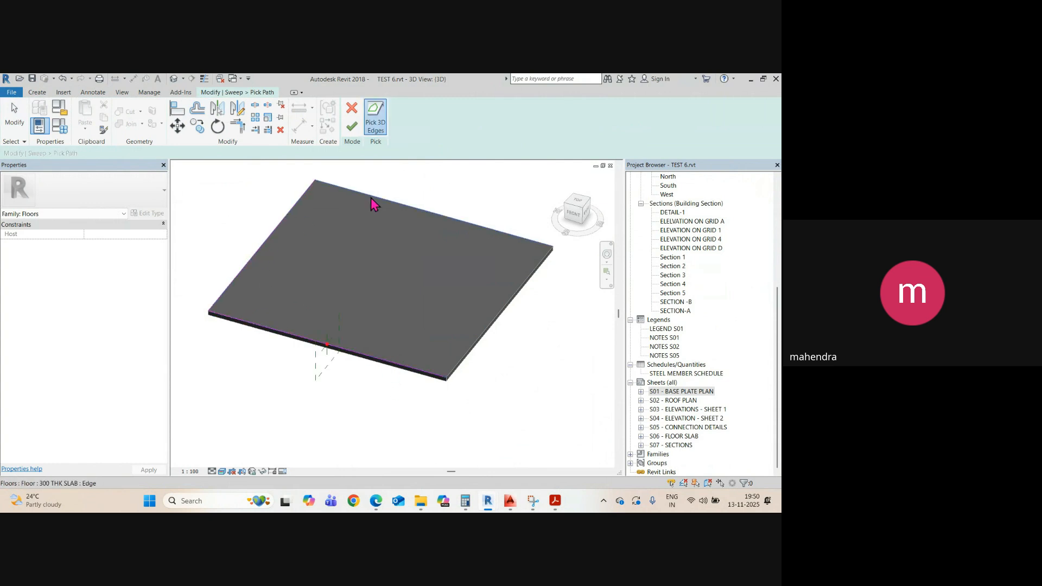
scroll(331, 355, "up", 3)
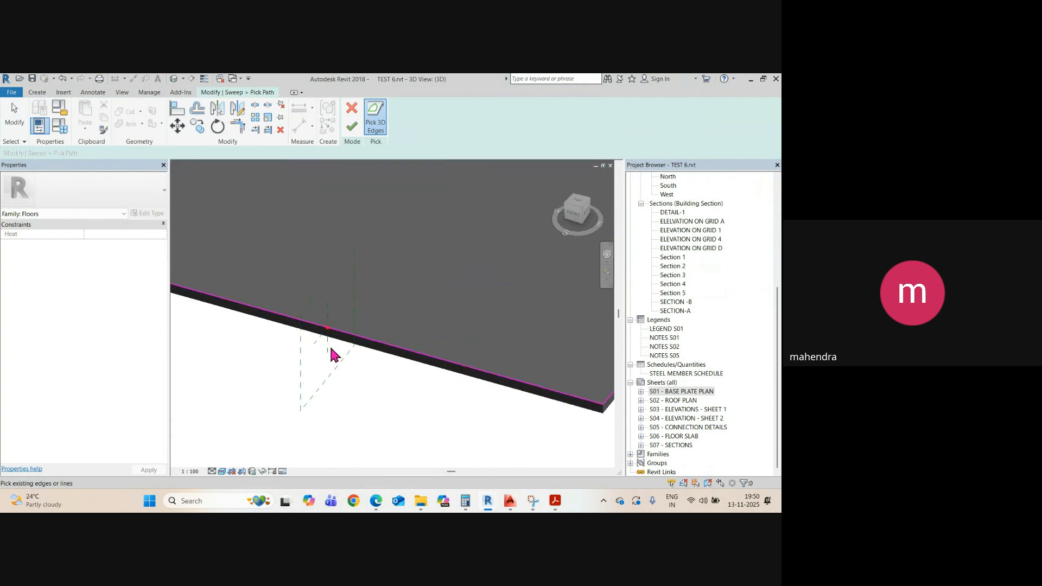
scroll(365, 331, "down", 3)
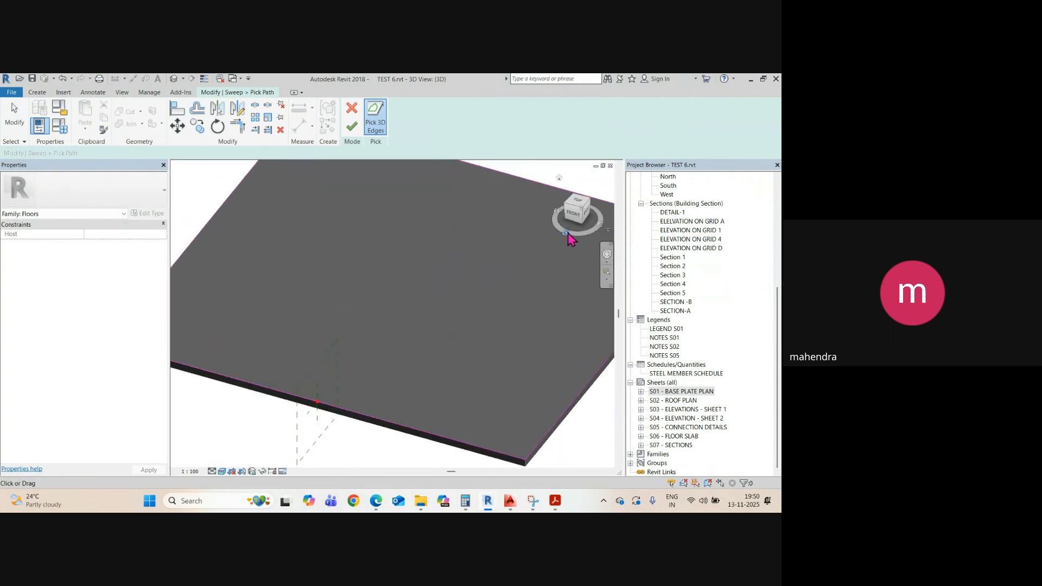
left_click(585, 211)
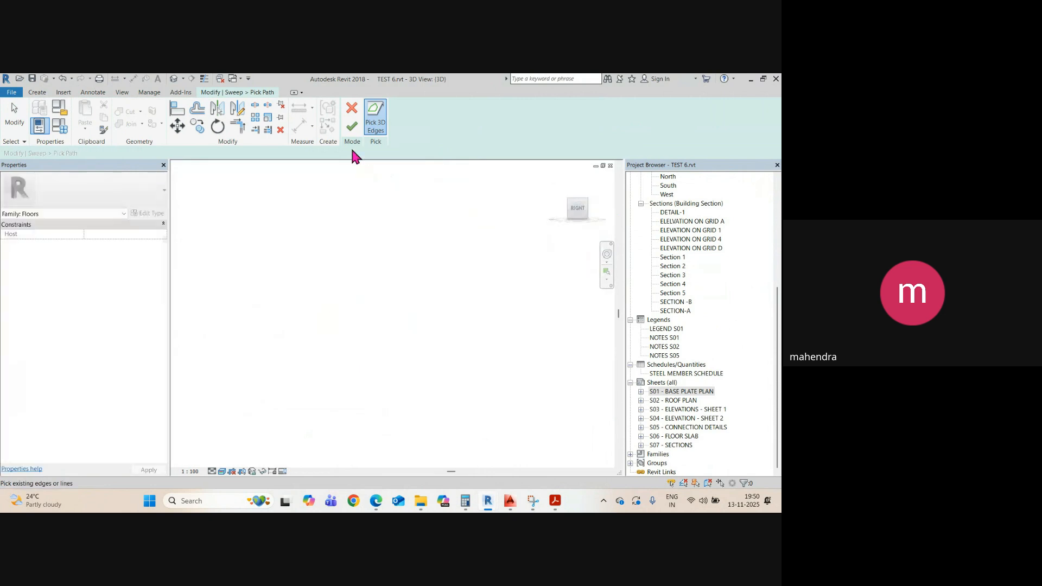
left_click(352, 126)
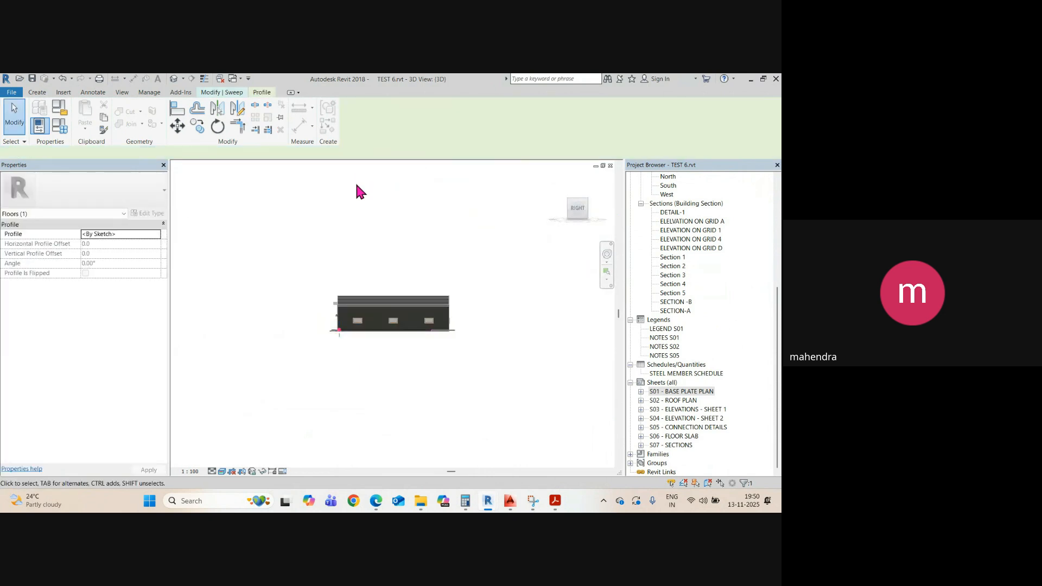
- Sketch a rectangular sweep profile about 340 mm wide, hanging down from the slab's top surface just inside its edge
scroll(339, 342, "up", 5)
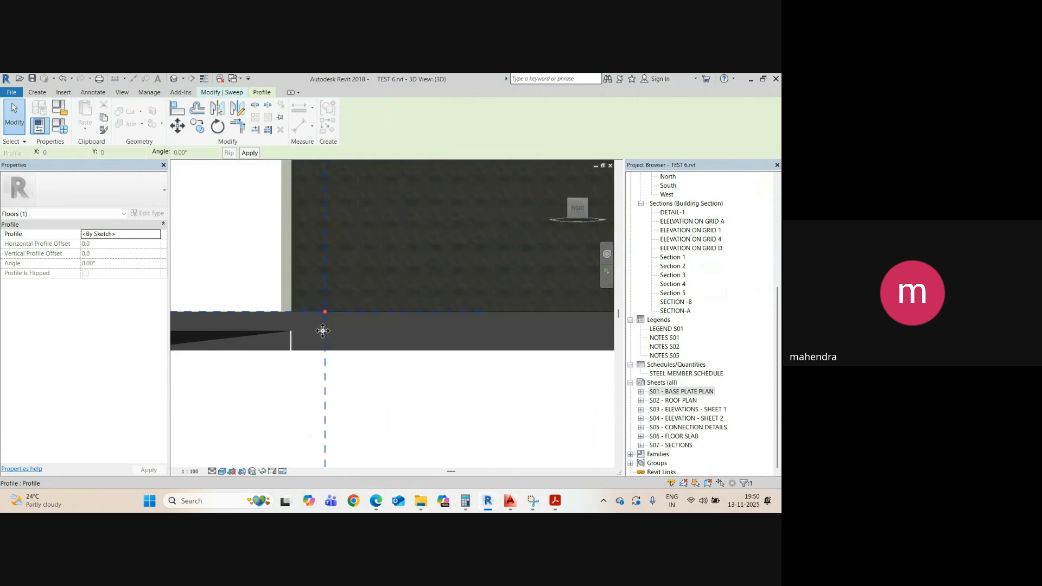
middle_click_drag(337, 365, 365, 330, "shift")
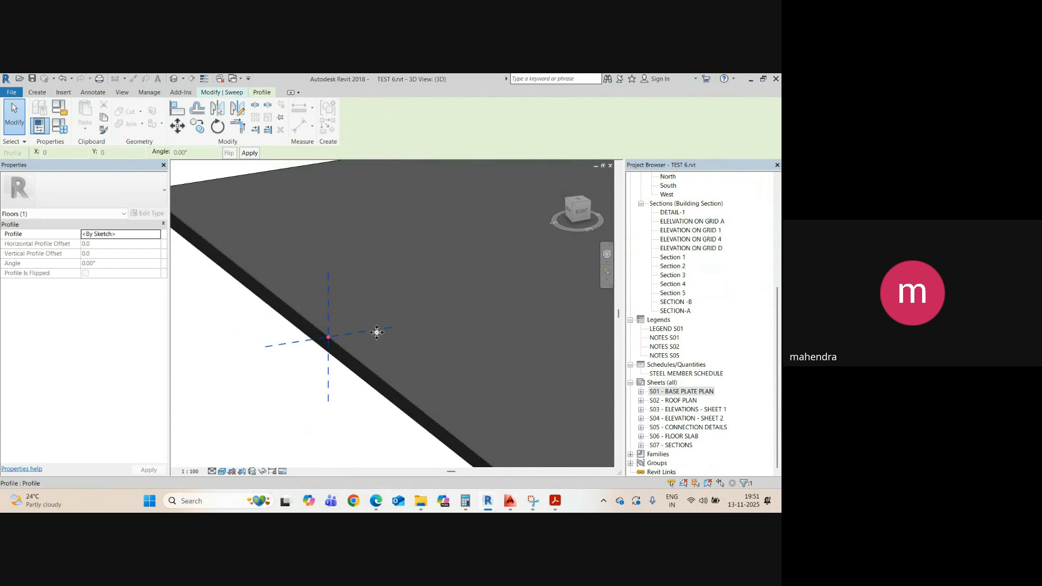
scroll(368, 336, "down", 3)
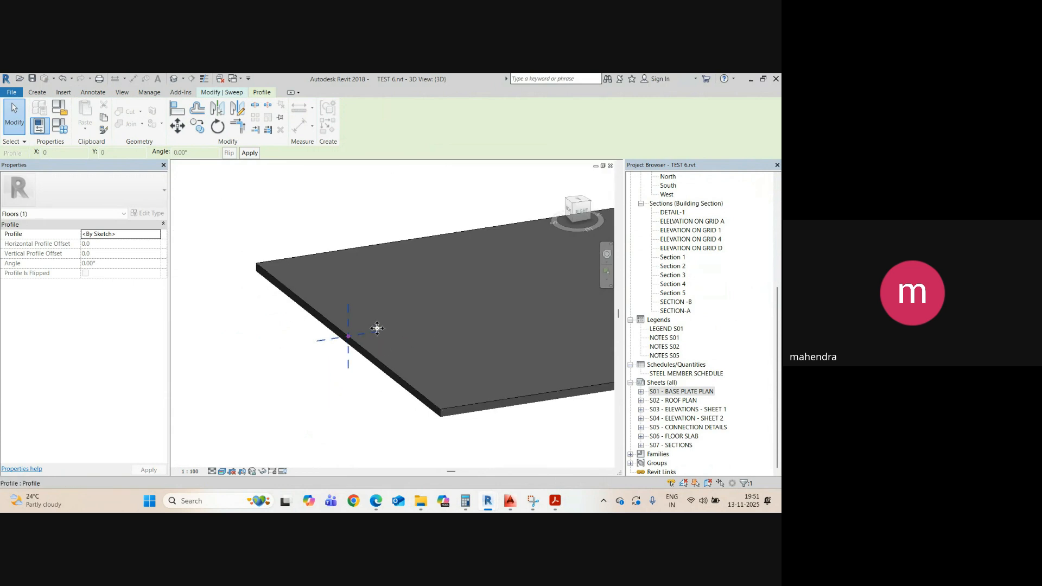
left_click(579, 213)
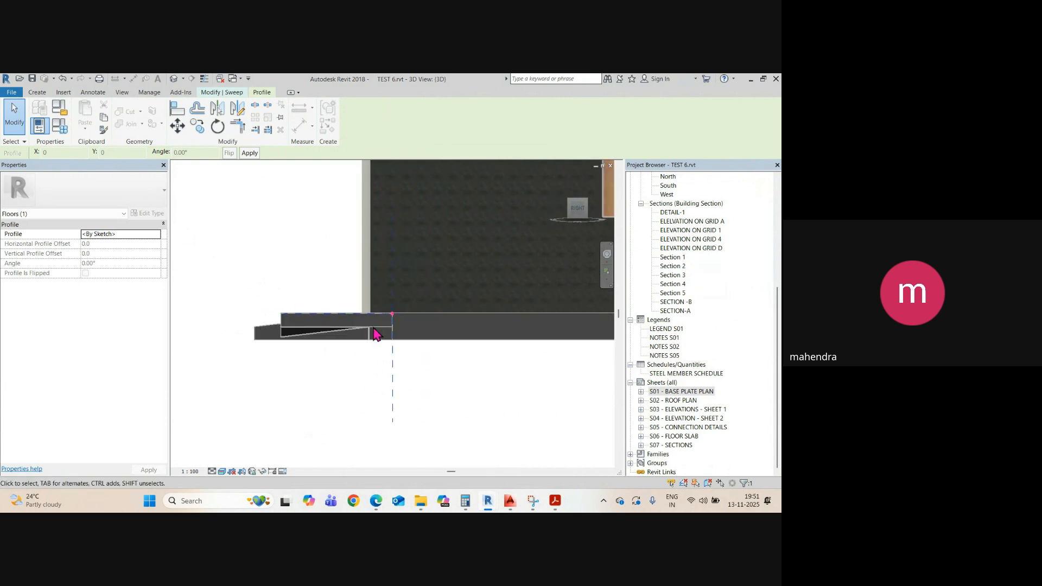
left_click(215, 95)
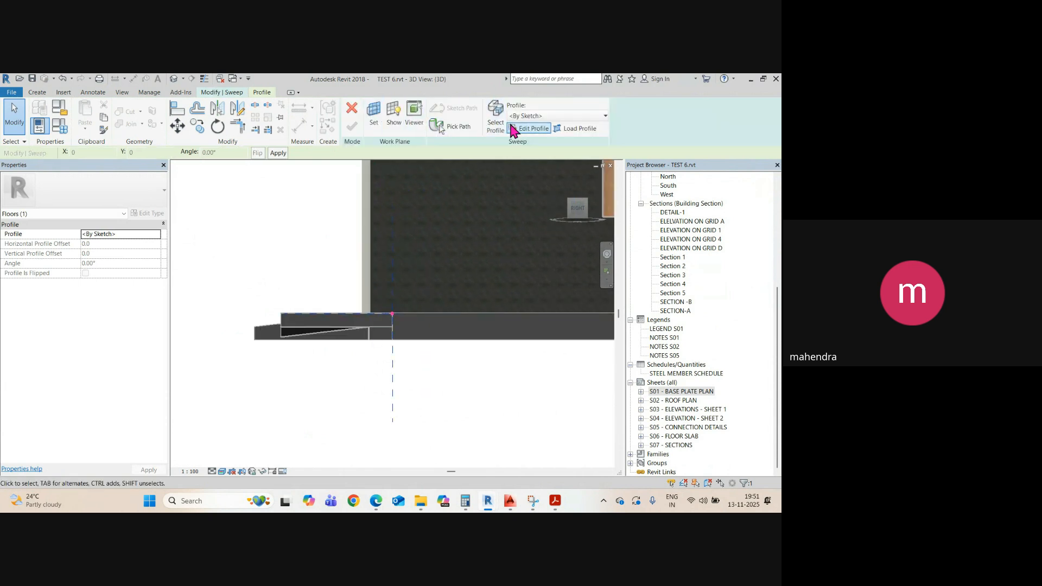
left_click(525, 130)
left_click(382, 106)
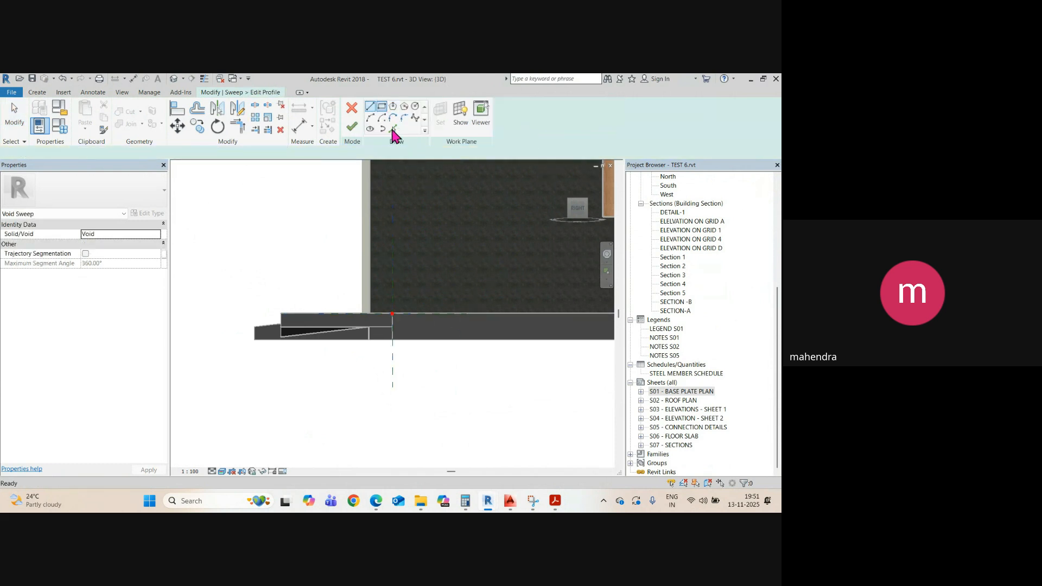
scroll(437, 320, "up", 3)
middle_click_drag(437, 321, 330, 327)
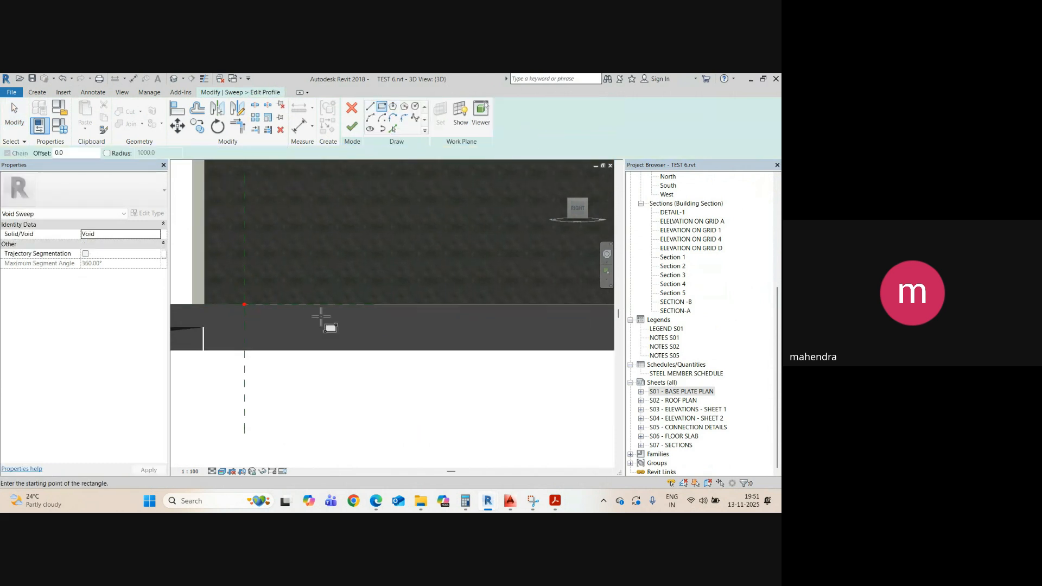
left_click(293, 304)
left_click(346, 324)
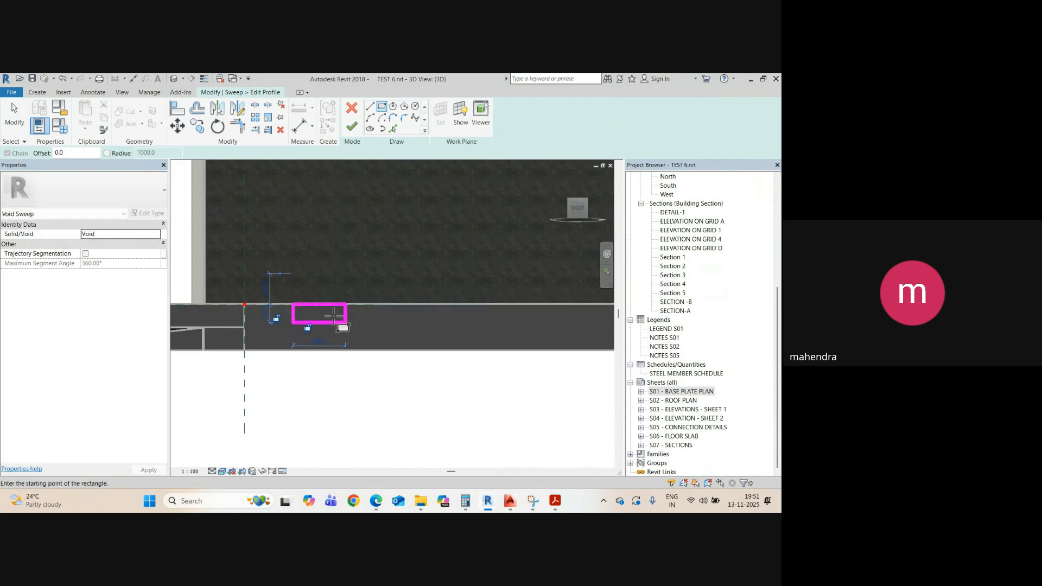
left_click(351, 126)
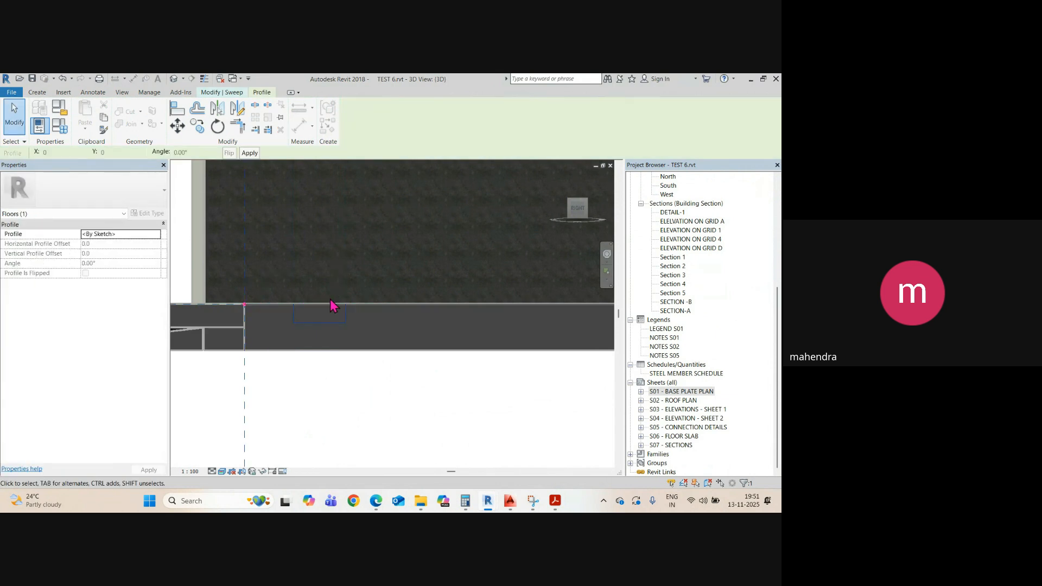
- Edit the sweep profile to raise its top line above the slab's surface, and complete the void sweep
left_click(262, 92)
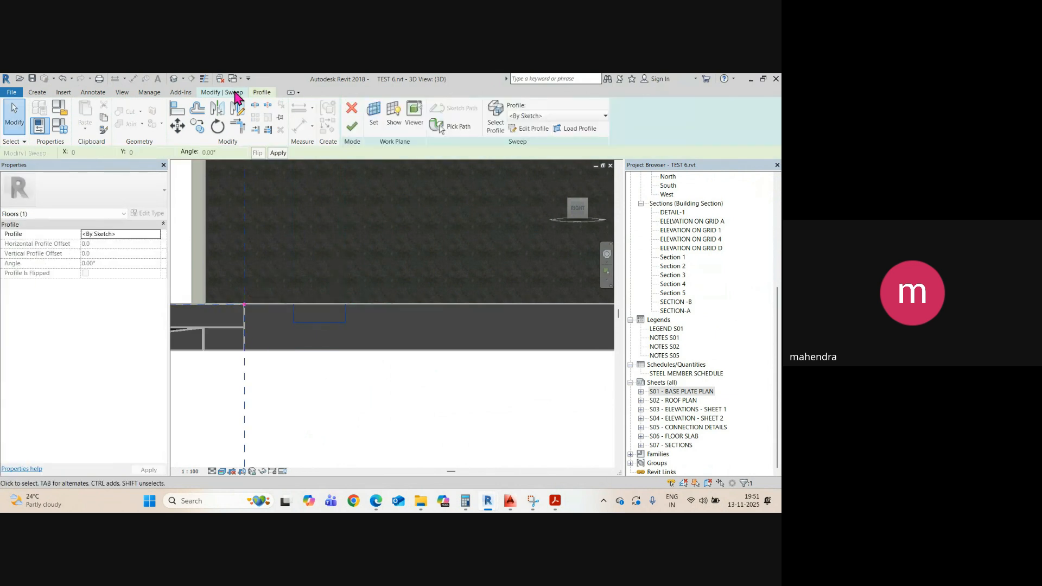
left_click(527, 129)
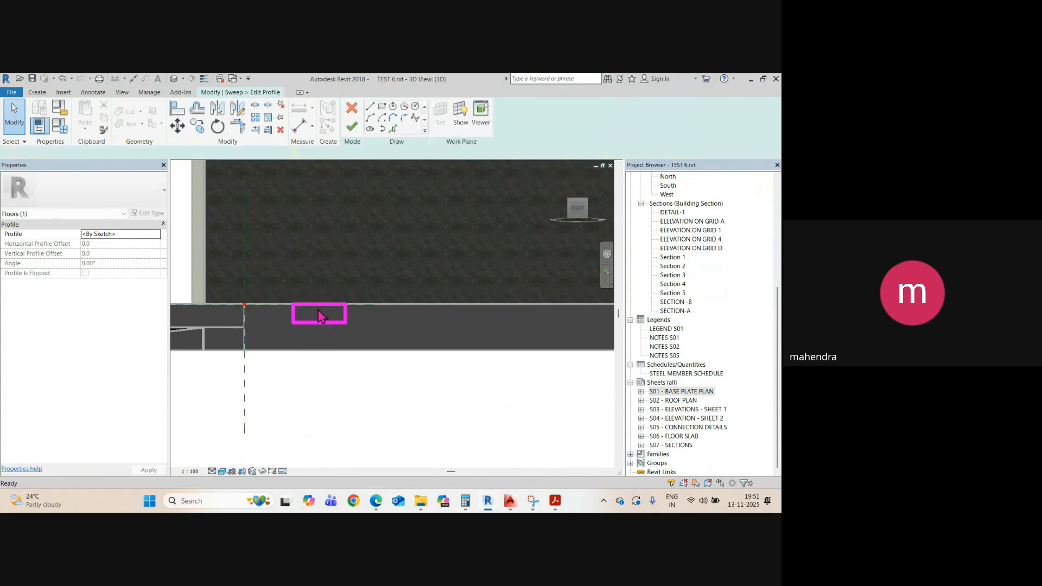
scroll(319, 306, "up", 2)
left_click_drag(319, 306, 320, 287)
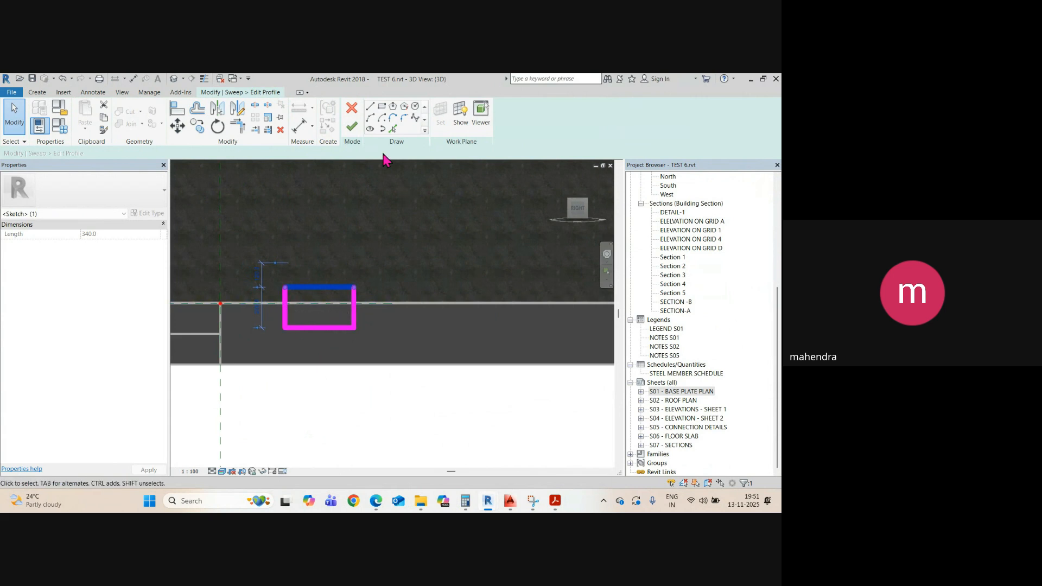
scroll(350, 293, "down", 2)
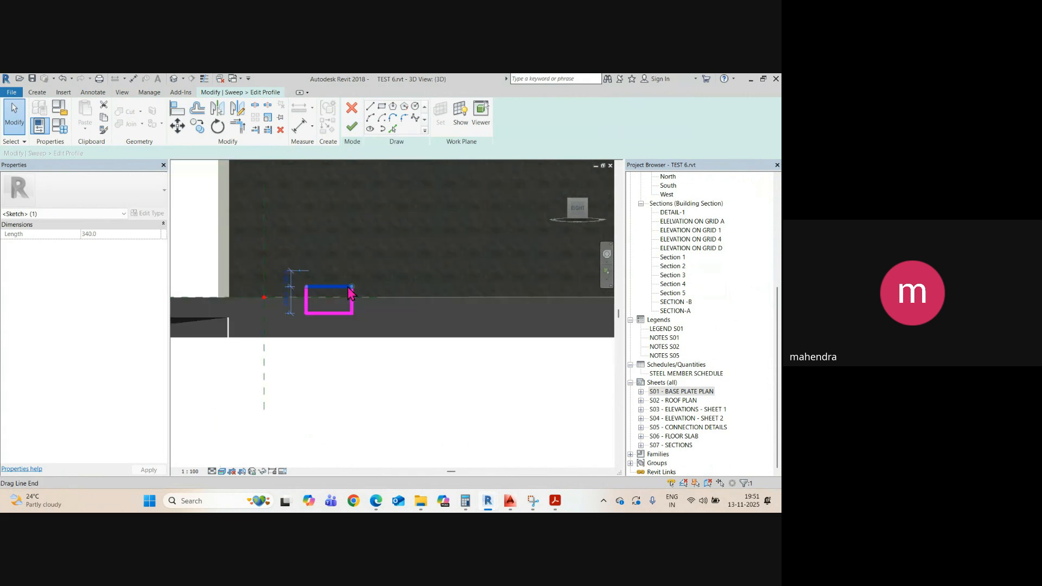
mouse_move(350, 293)
middle_mouse_down("shift")
mouse_move(377, 309)
mouse_move(407, 361)
middle_mouse_up("shift")
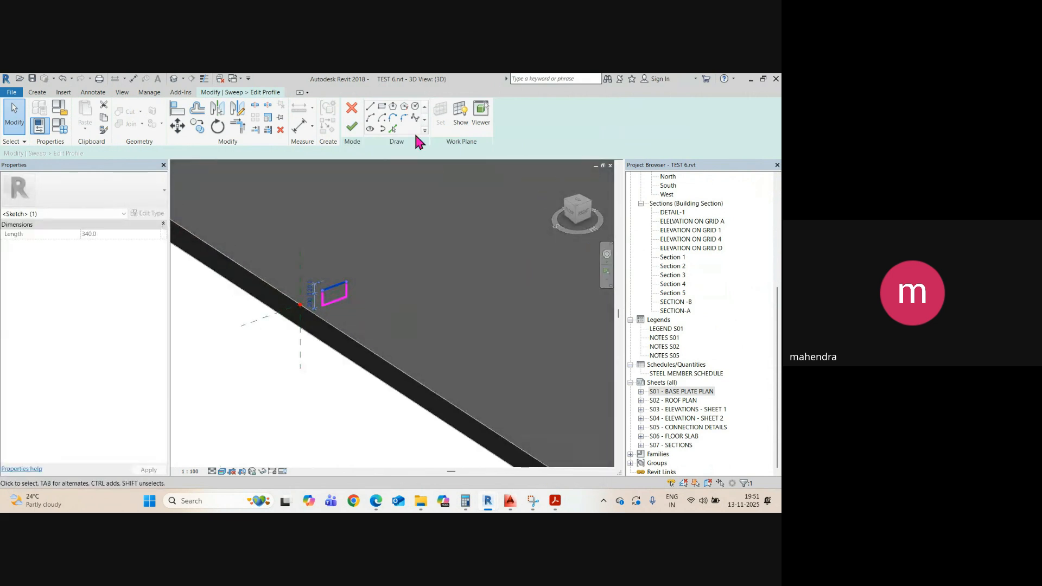
left_click(353, 128)
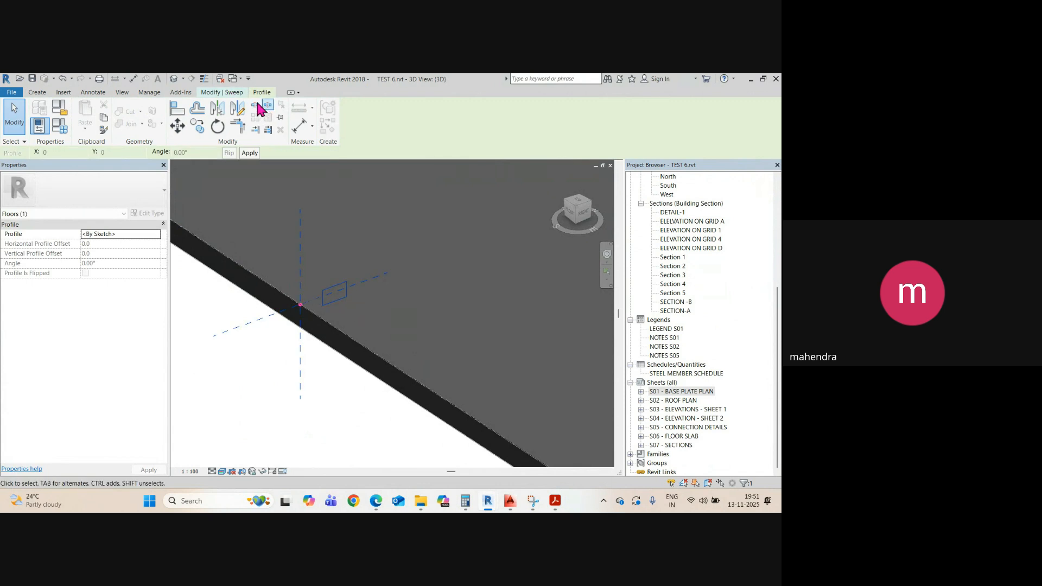
left_click(232, 92)
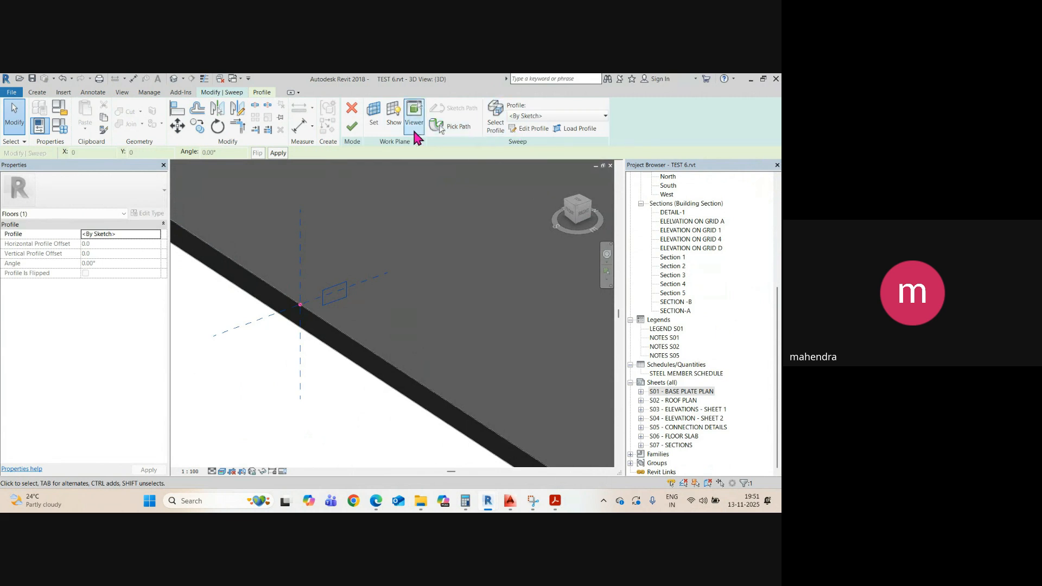
left_click(352, 127)
scroll(353, 301, "down", 5)
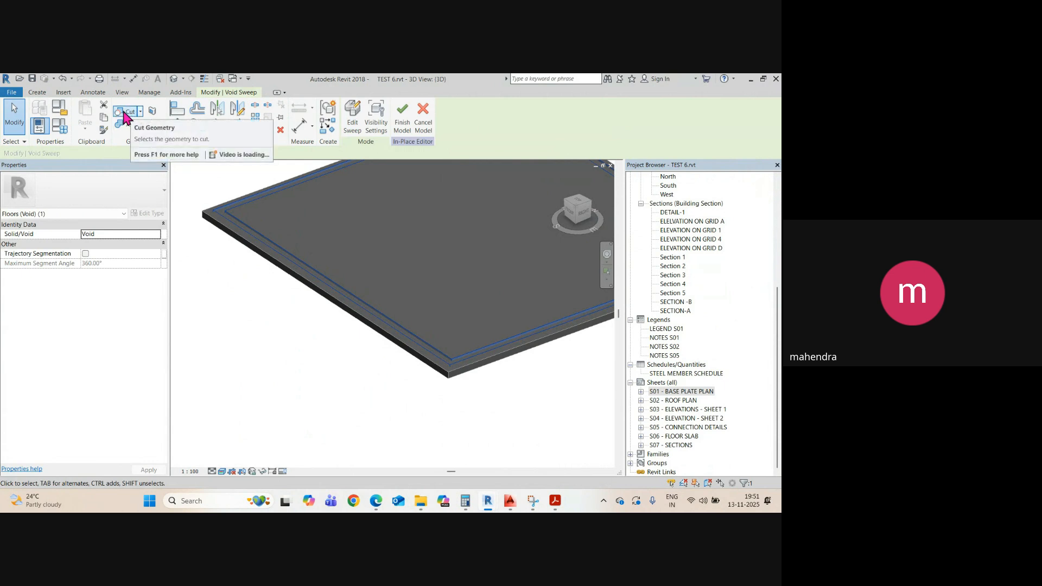
- Cut the 300 THK SLAB with the void sweep and finish the in-place model
left_click(126, 113)
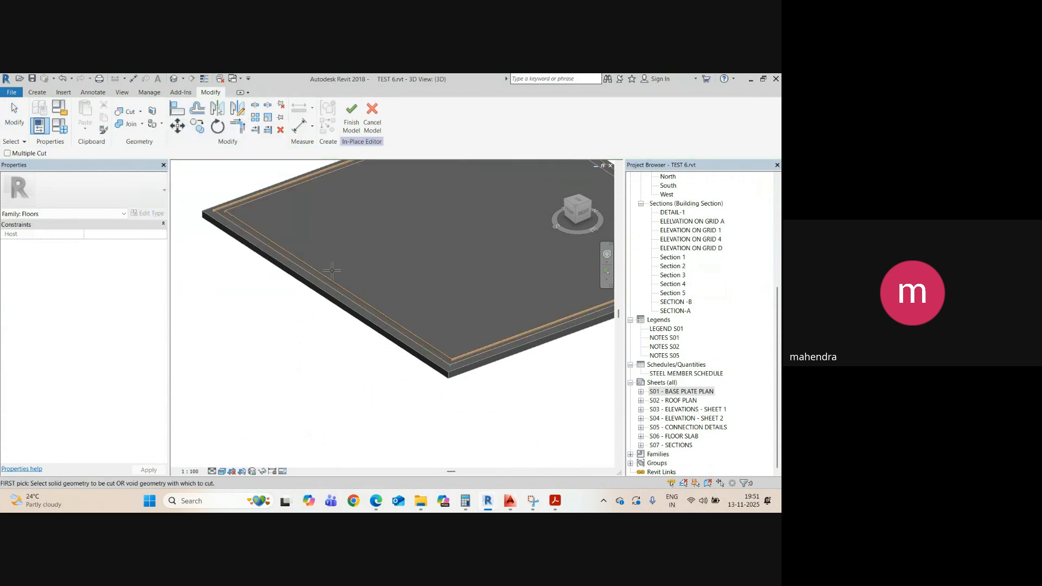
left_click(446, 375)
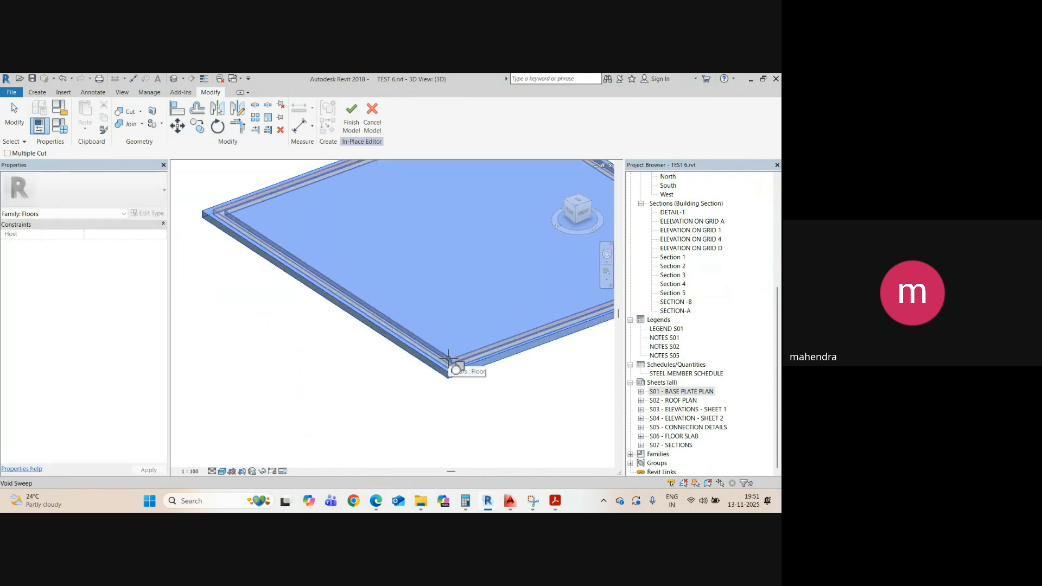
left_click(449, 358)
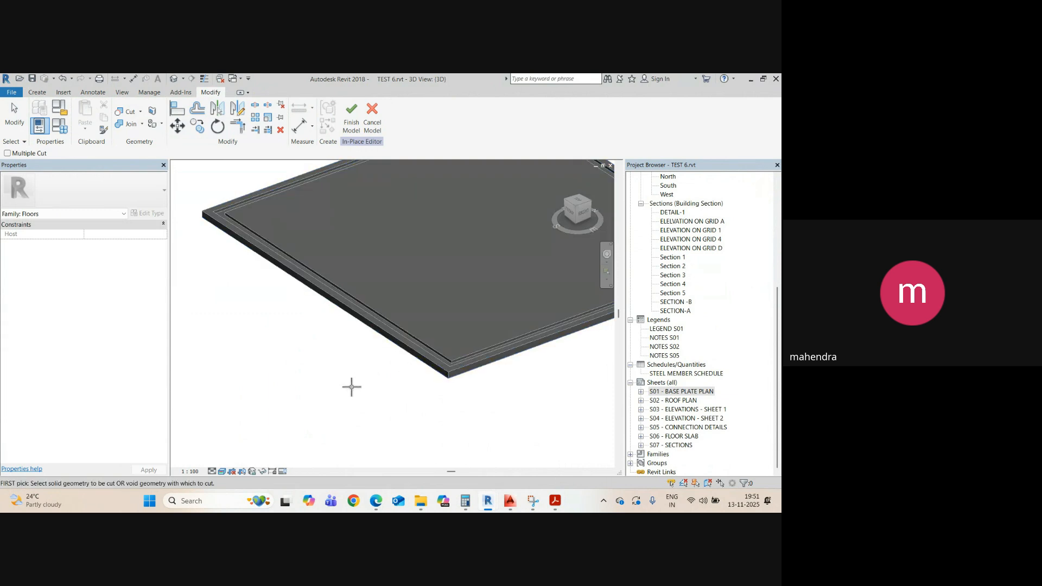
left_click(351, 122)
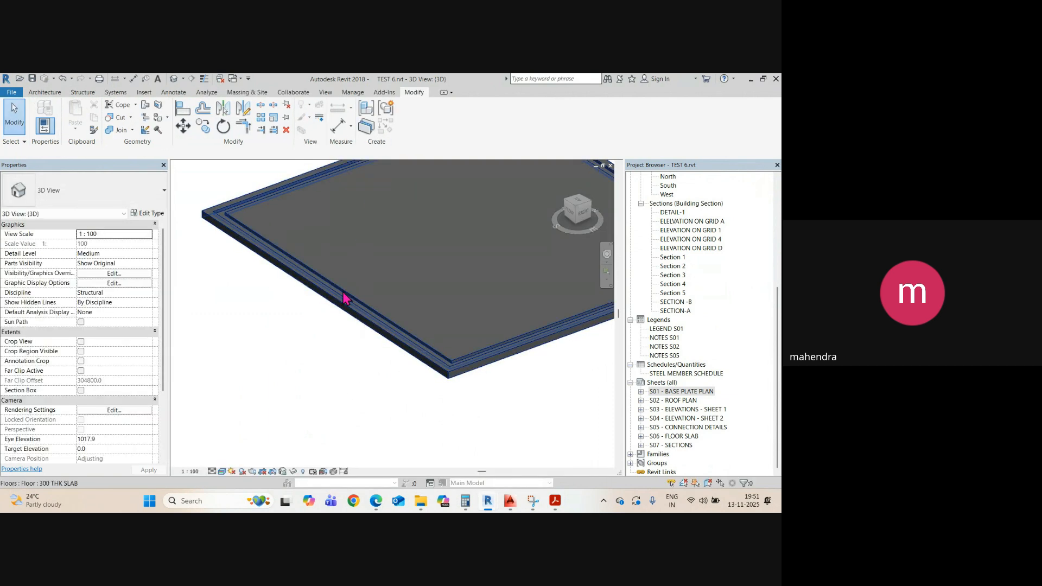
scroll(412, 336, "up", 3)
scroll(412, 330, "down", 3)
middle_click_drag(443, 357, 407, 356, "shift")
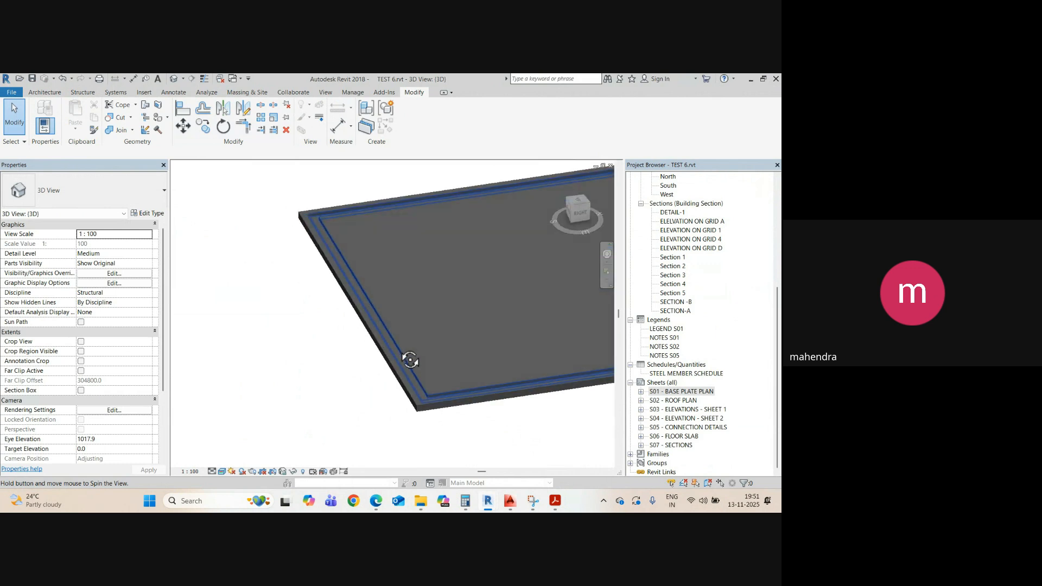
- Examine the perimeter trench cut into the 300 THK SLAB up close at its corner and from several 3D angles
scroll(373, 247, "up", 3)
middle_click_drag(348, 218, 365, 351)
scroll(277, 285, "up", 2)
scroll(256, 312, "up", 2)
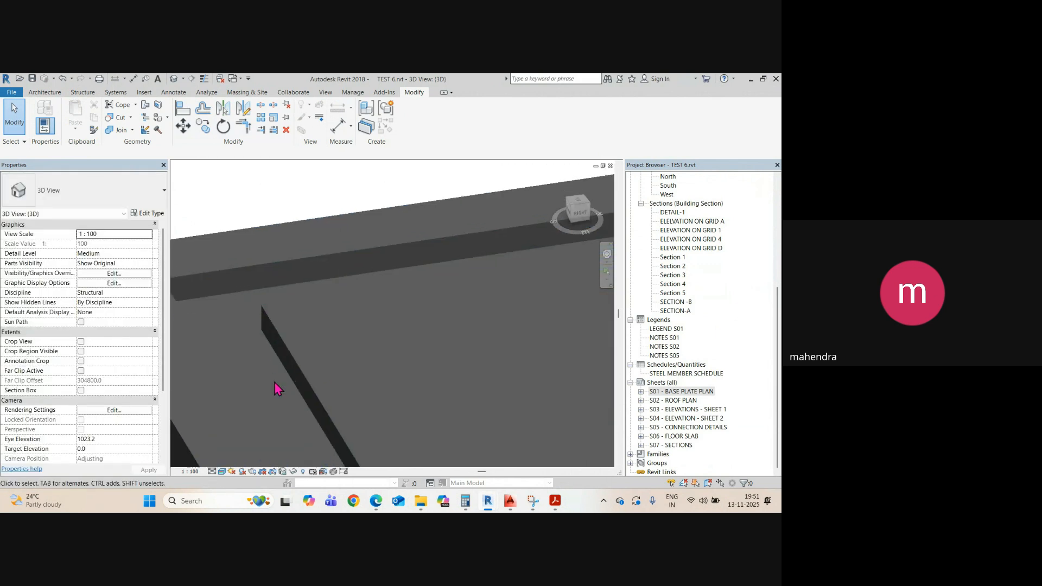
scroll(233, 250, "down", 2)
scroll(249, 260, "down", 4)
middle_click_drag(295, 300, 407, 371, "shift")
scroll(393, 308, "up", 3)
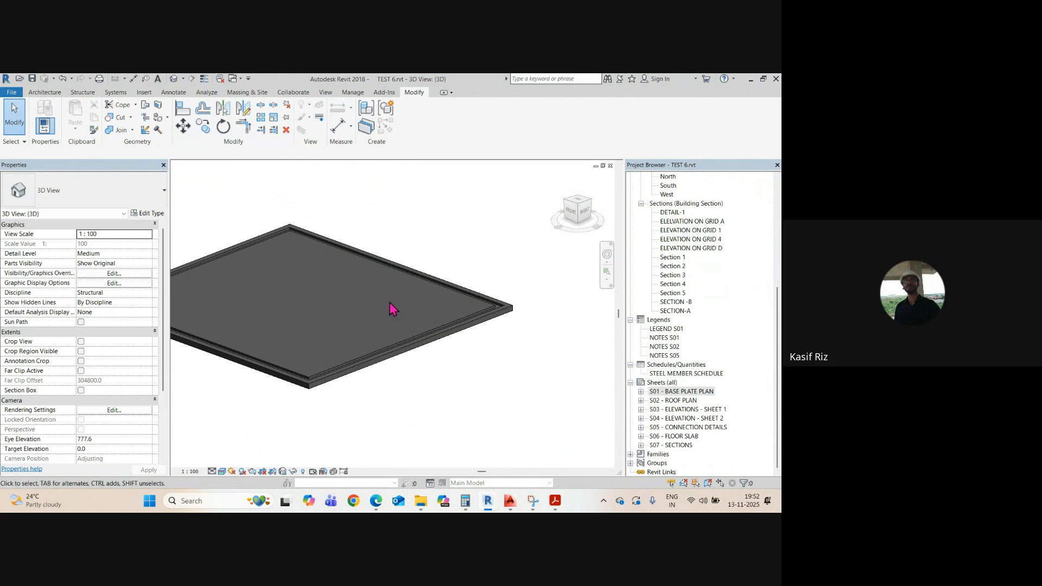
scroll(347, 277, "down", 3)
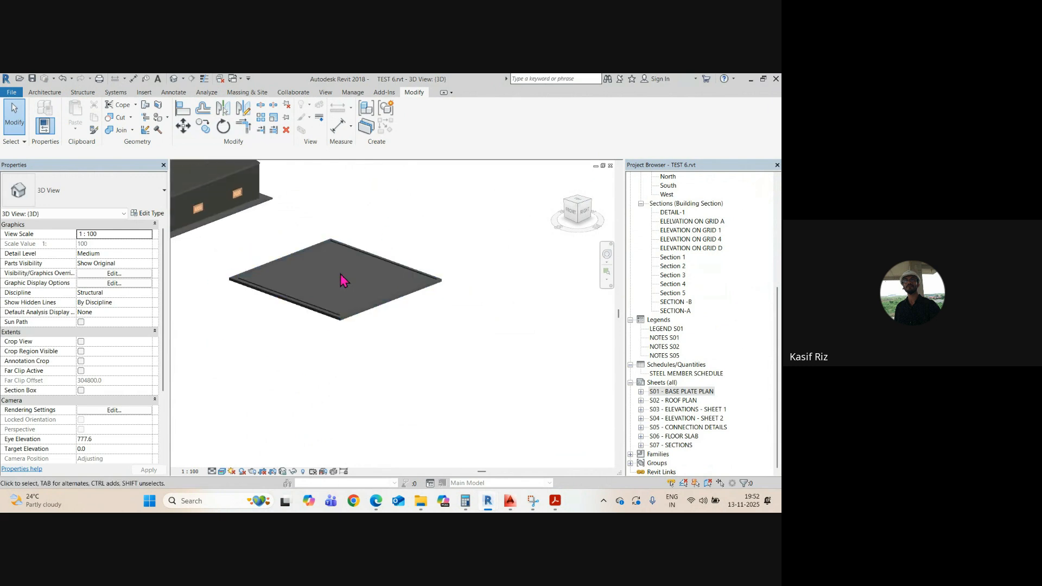
scroll(399, 349, "up", 5)
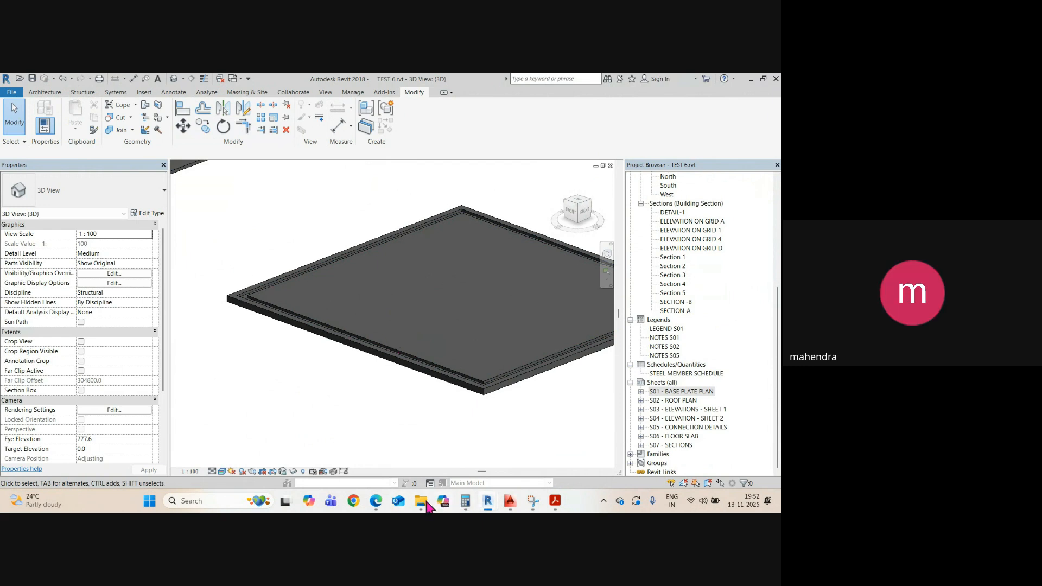
- Switch to the Google Meet window in the browser and leave the meeting
mouse_move(386, 506)
left_click(326, 458)
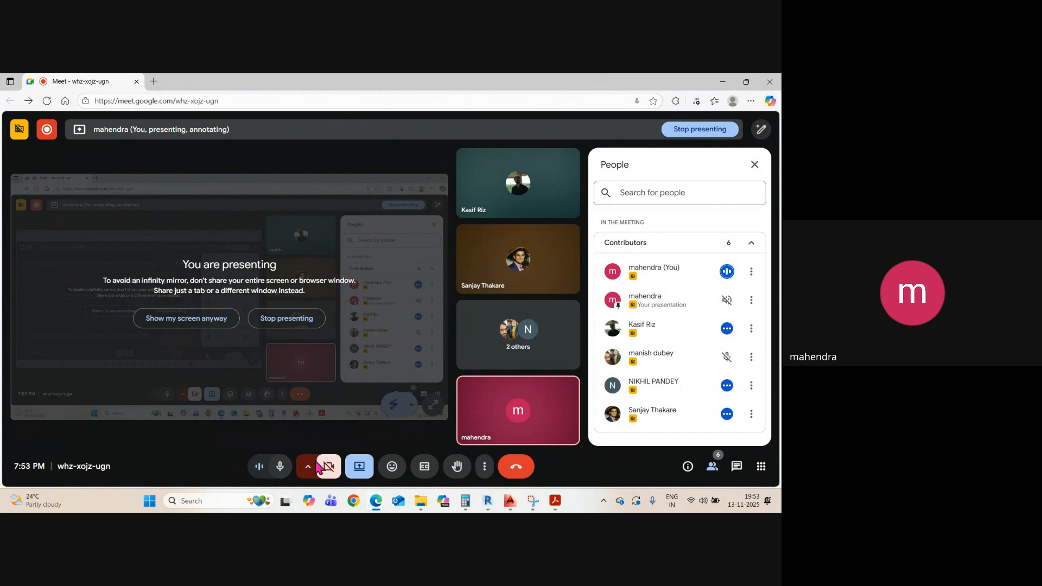
left_click(517, 469)
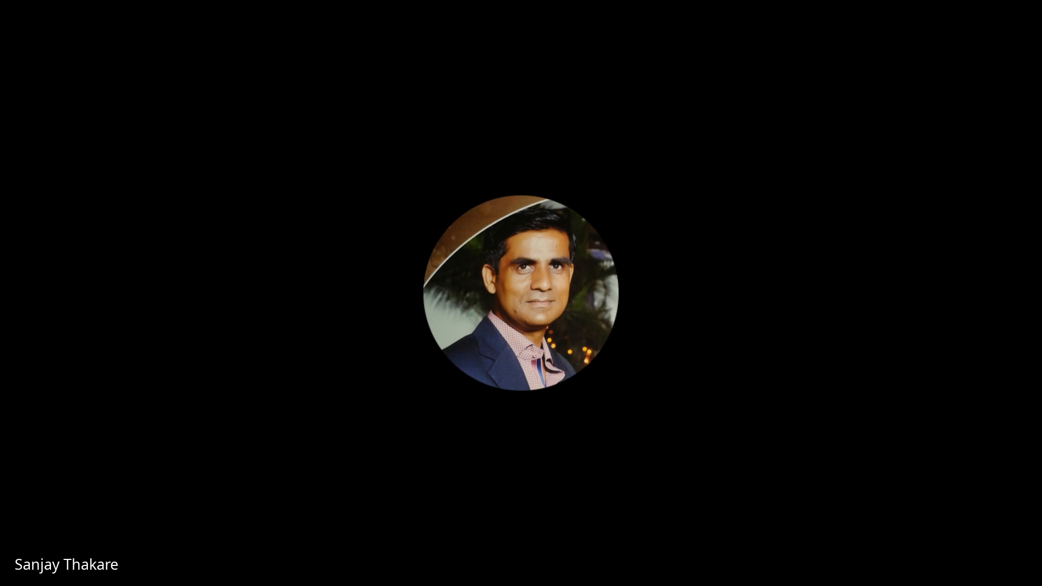